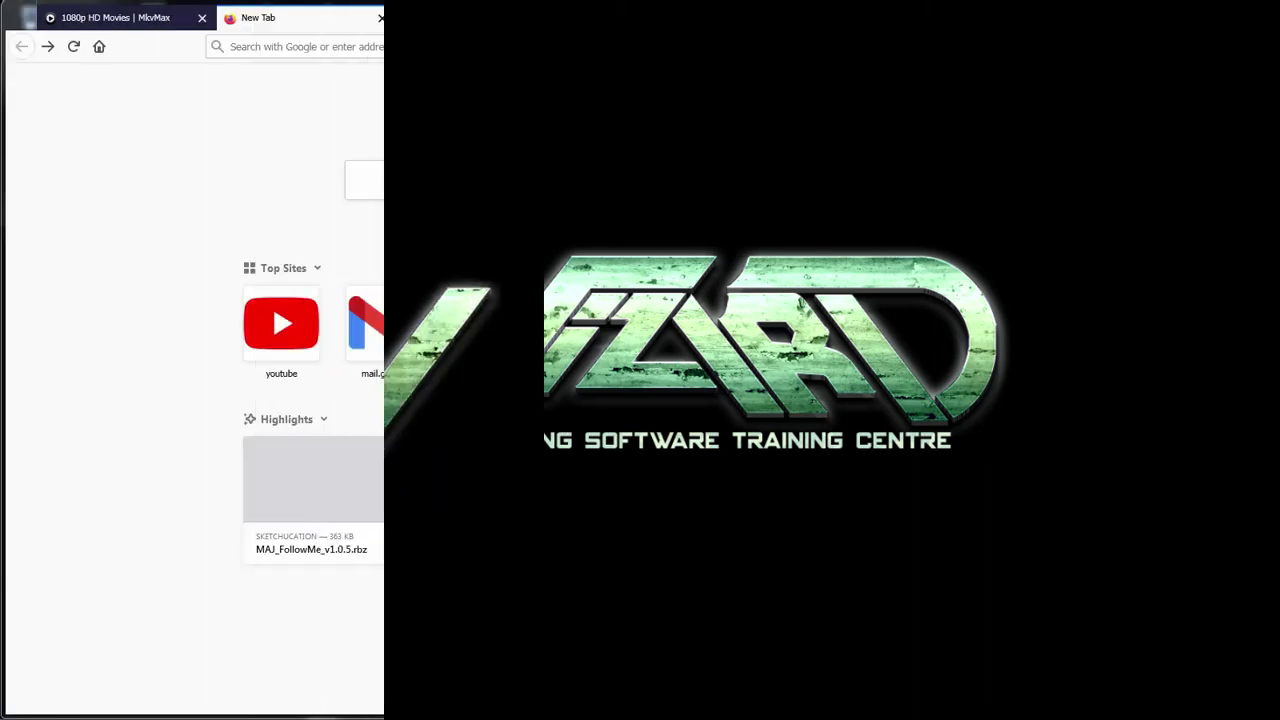
# Search Google for 'extension warehouse' and open the SketchUp Extension Warehouse site.
pyautogui.click(698, 177)
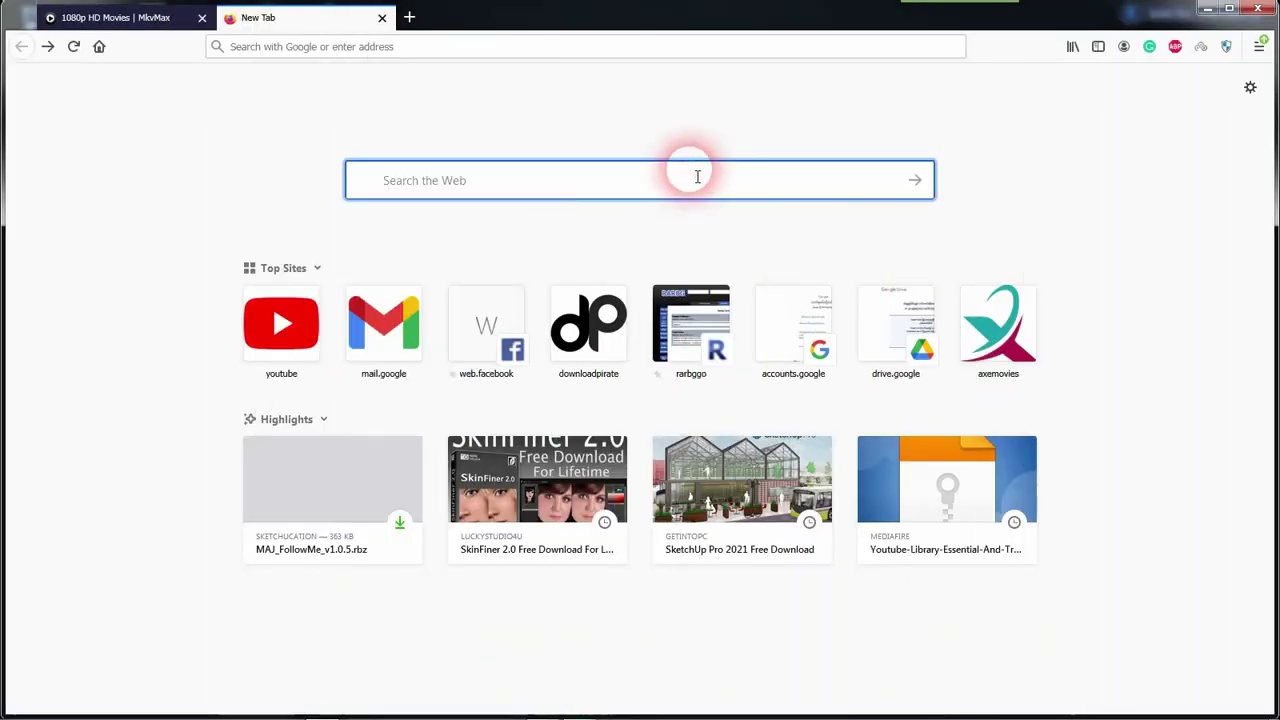
pyautogui.write('Extension')
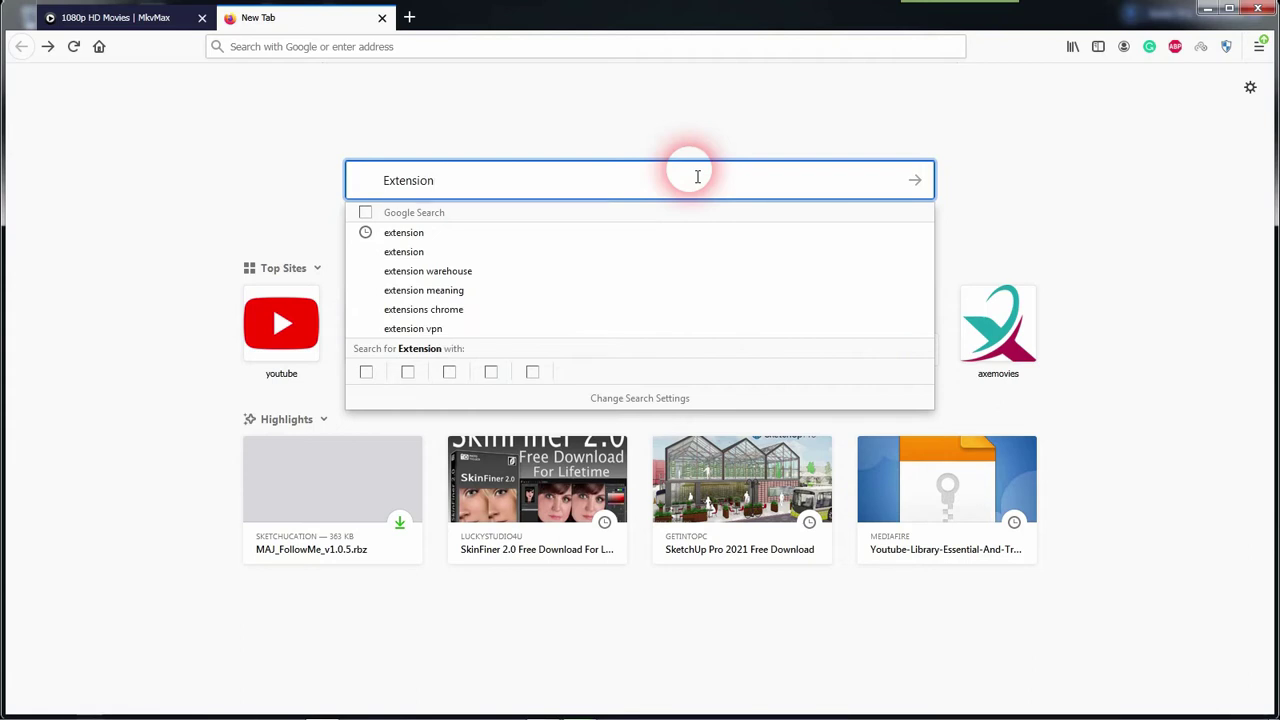
pyautogui.click(506, 270)
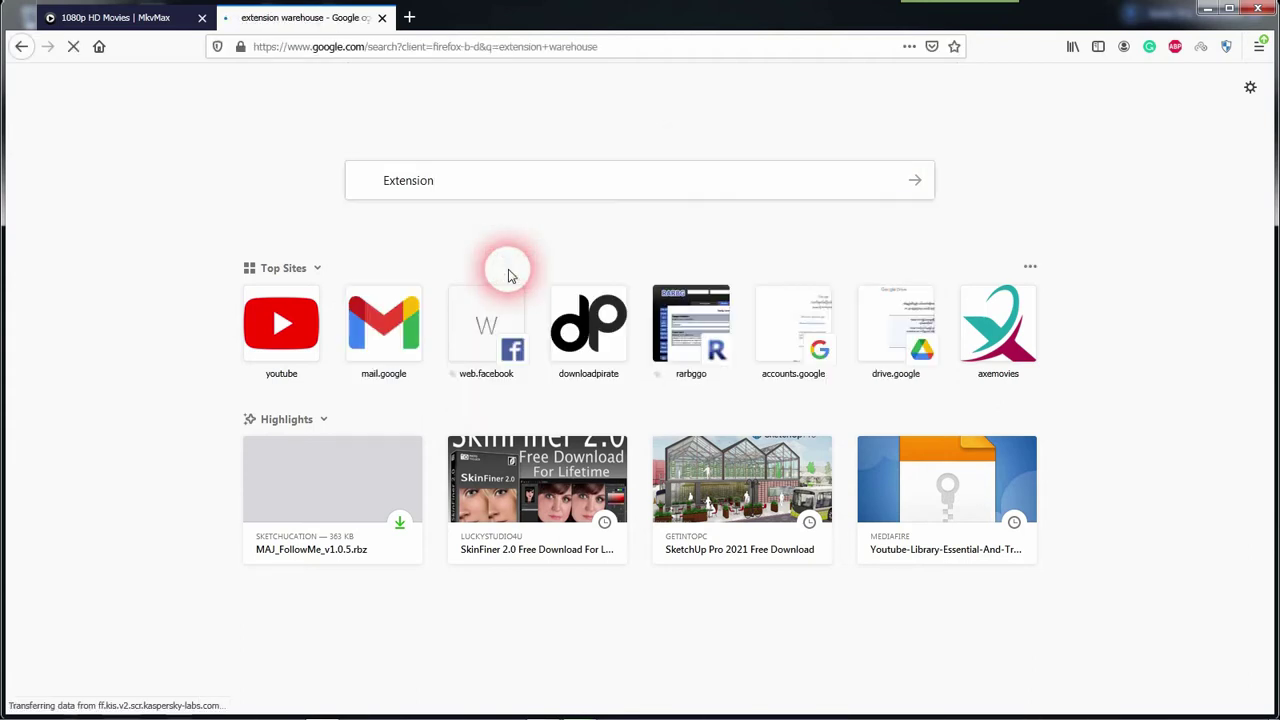
pyautogui.click(318, 248)
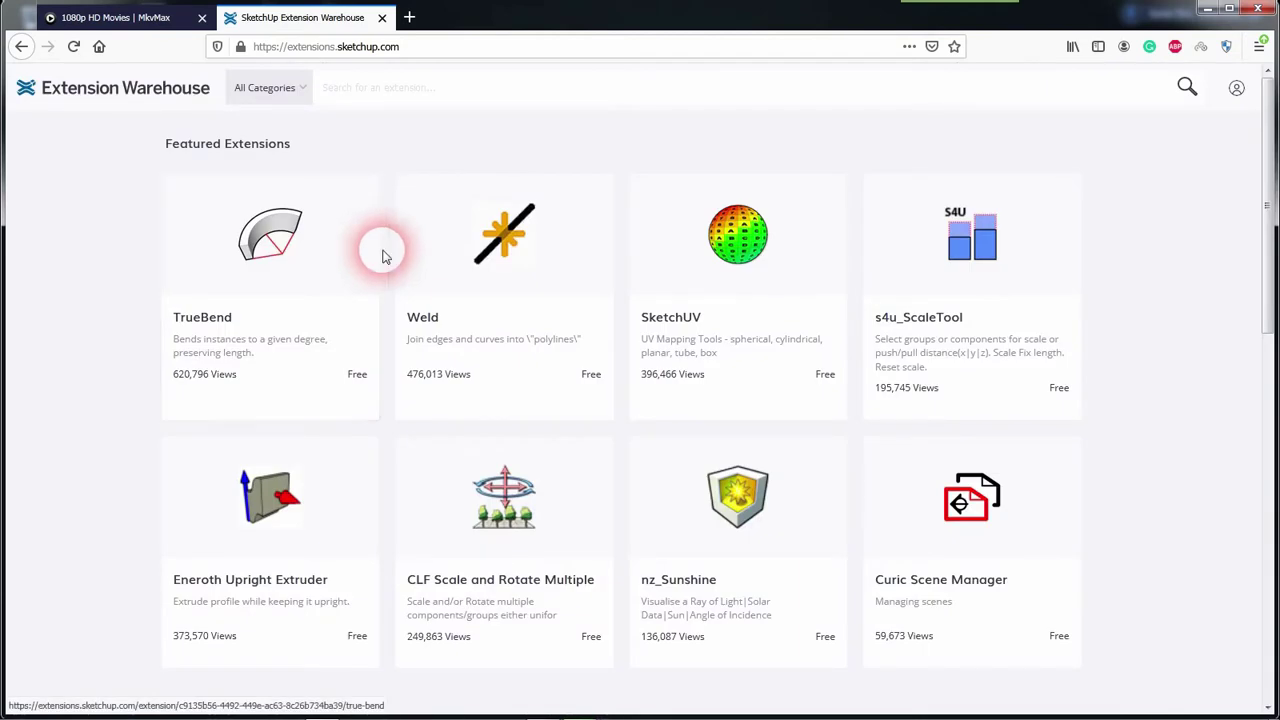
# Search the warehouse for 'soap skin bubble', open its extension page, and choose Sign In to Continue.
pyautogui.click(401, 95)
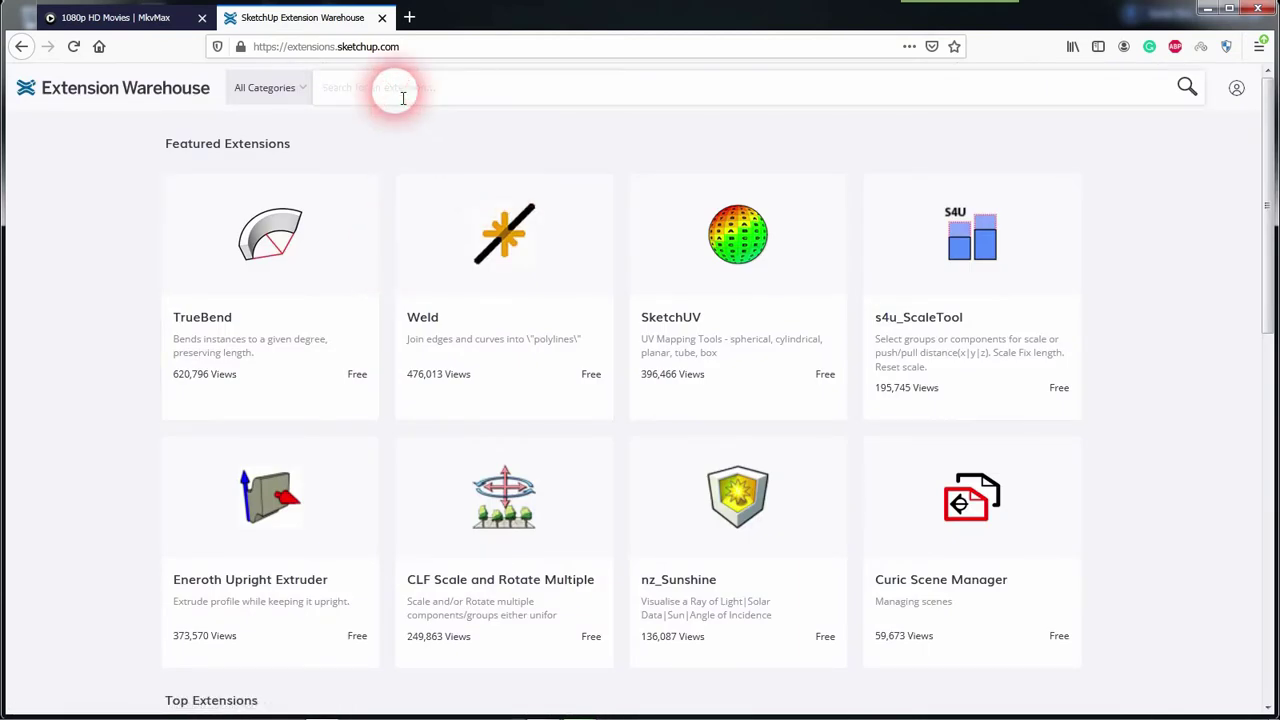
pyautogui.write('soap')
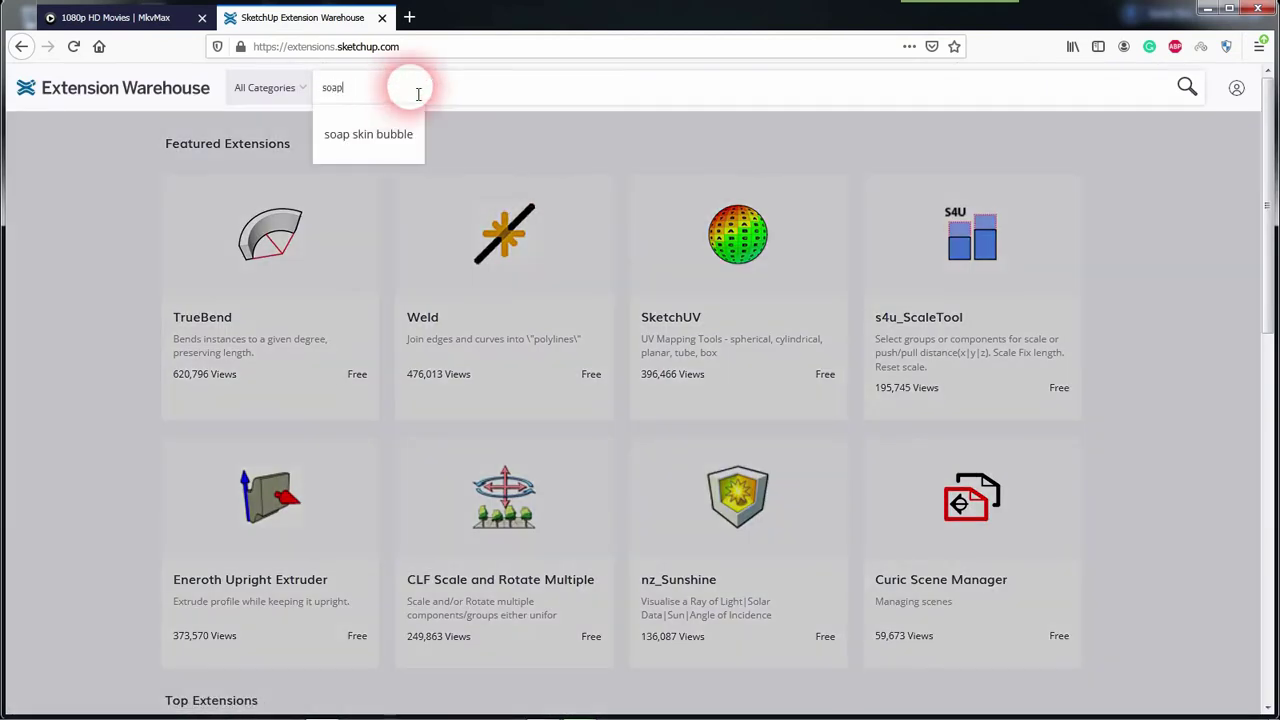
pyautogui.click(404, 141)
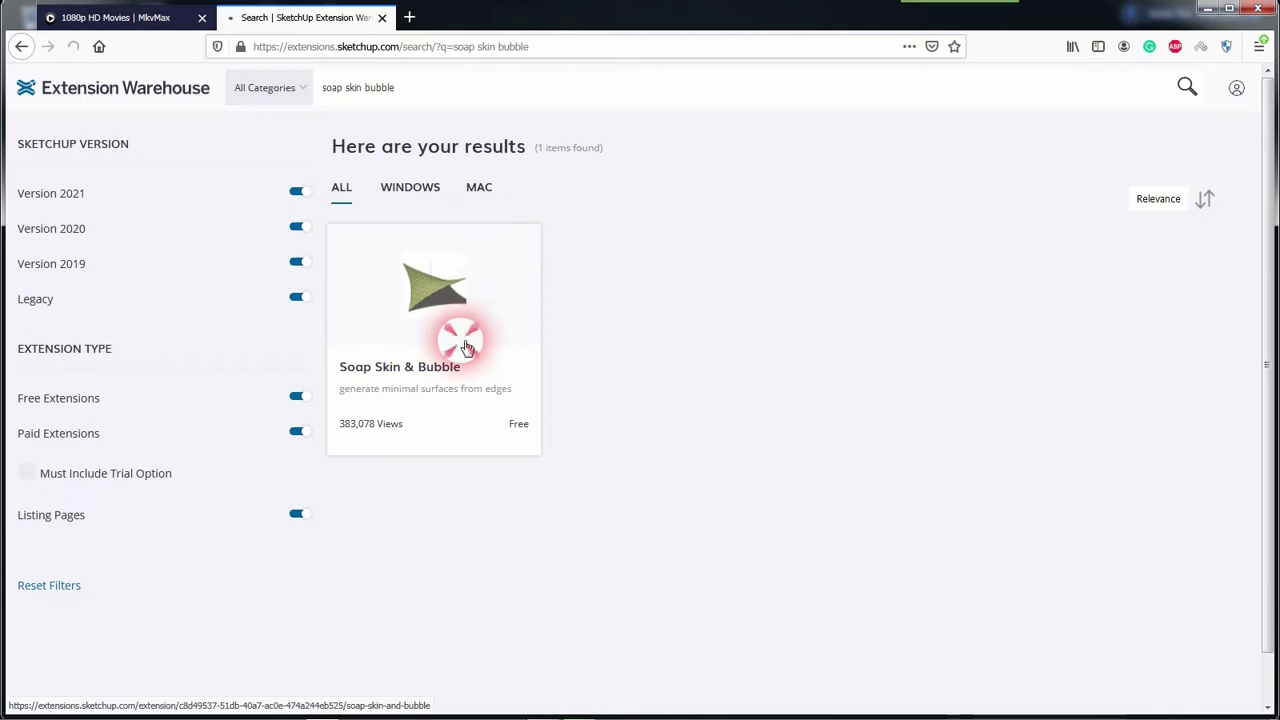
pyautogui.click(466, 347)
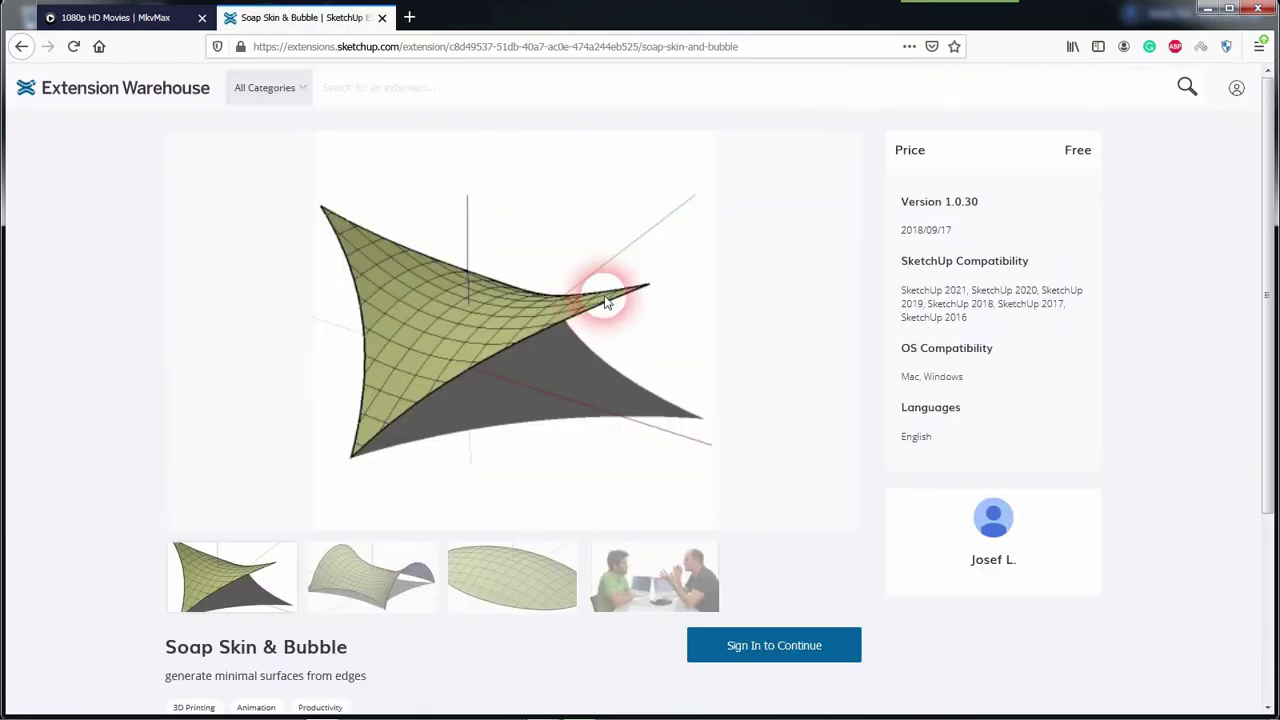
pyautogui.scroll(-3, 700, 360)
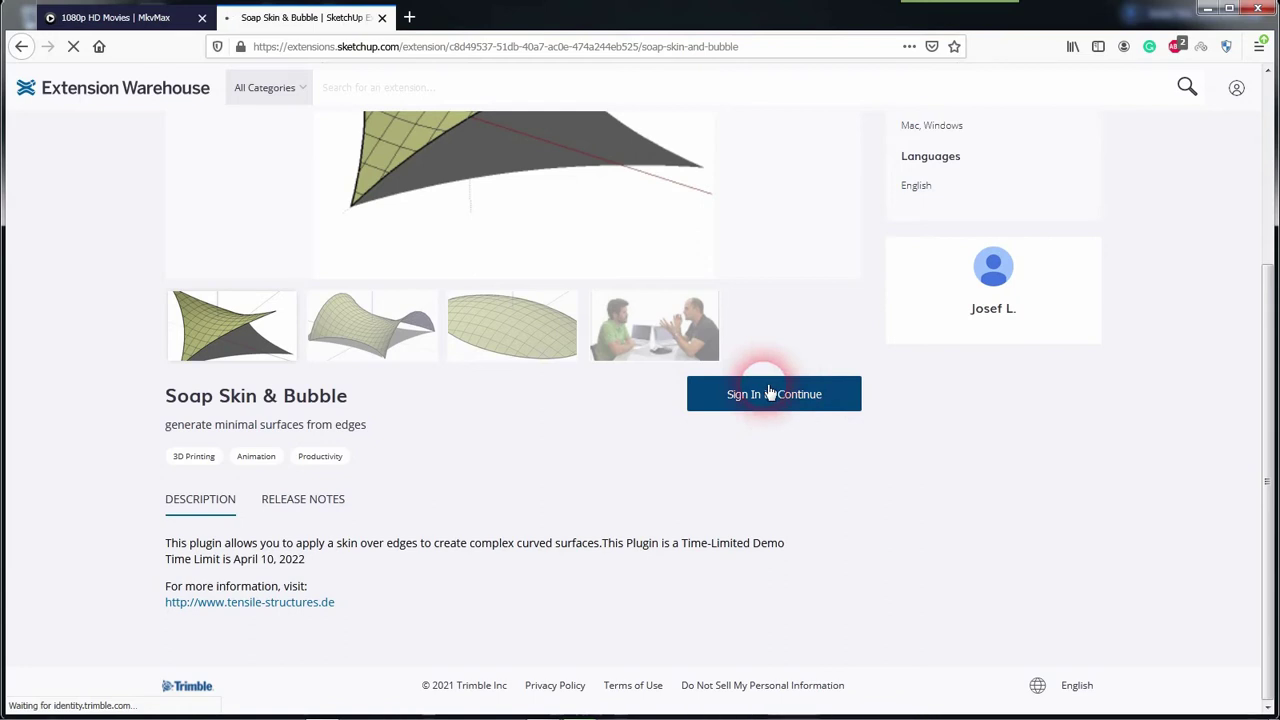
pyautogui.click(776, 397)
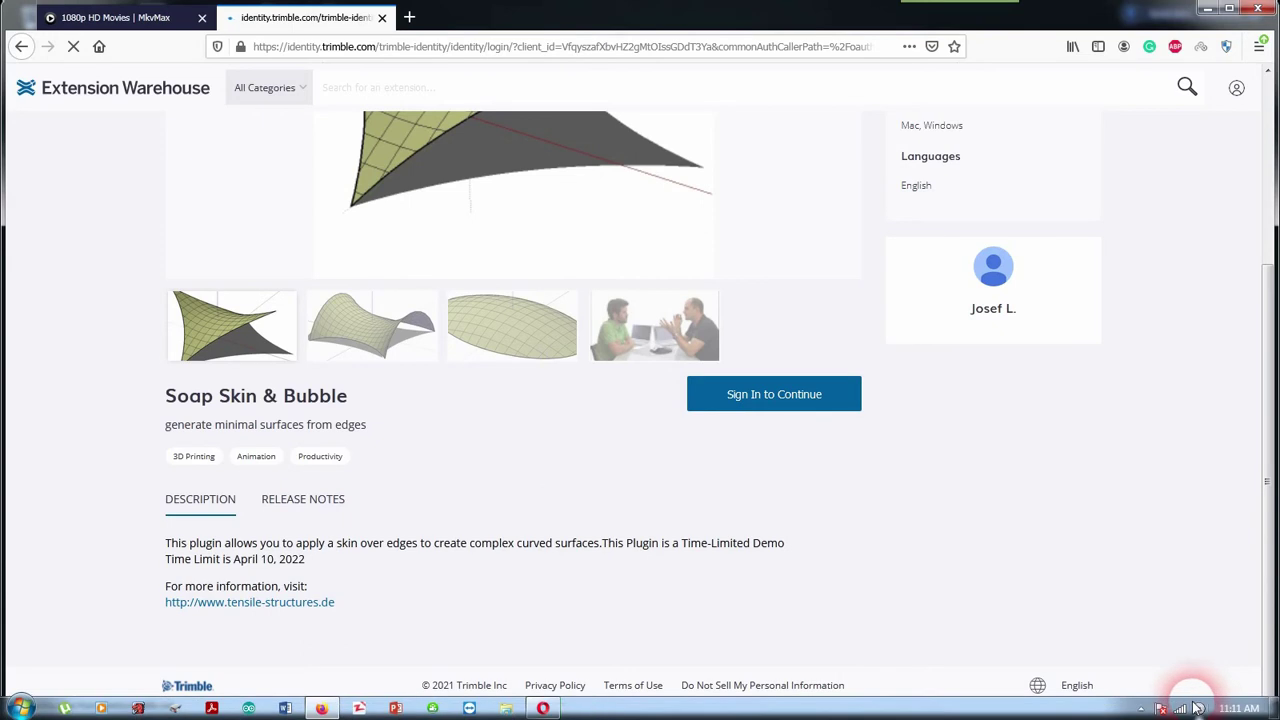
# Sign in to Trimble Identity using the saved Google account's e-mail and password.
pyautogui.rightClick(1200, 708)
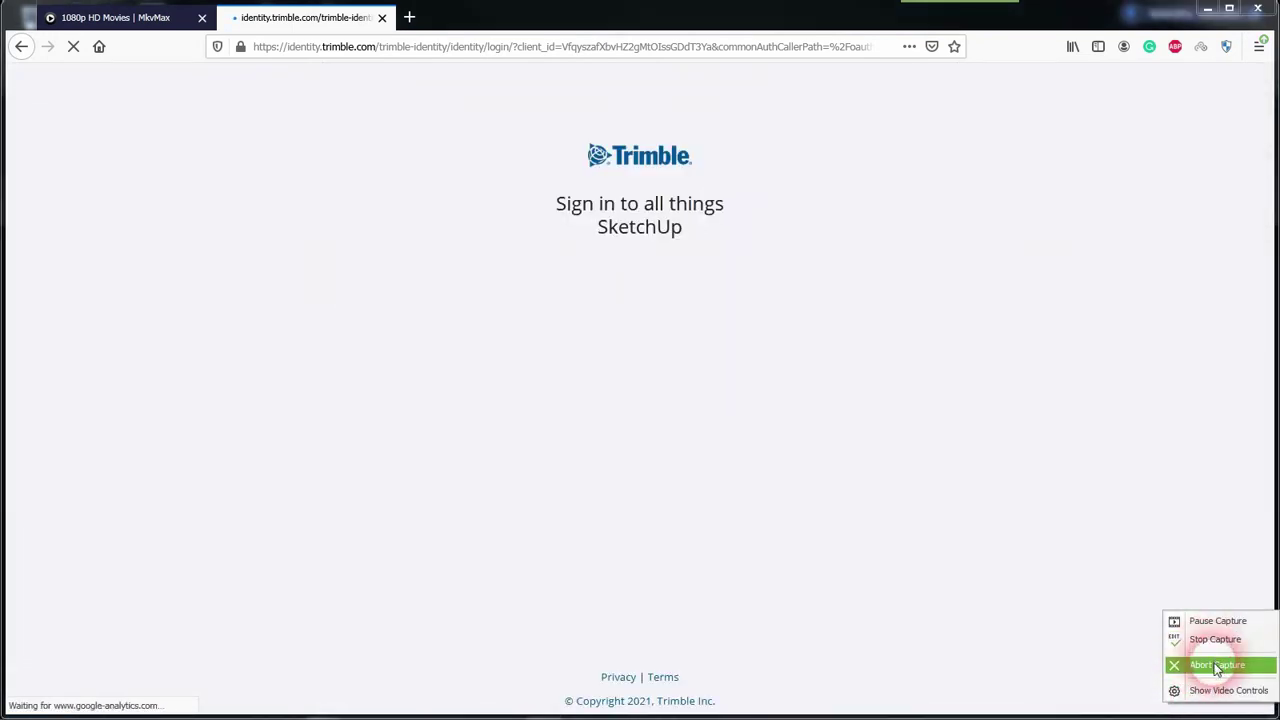
pyautogui.click(966, 506)
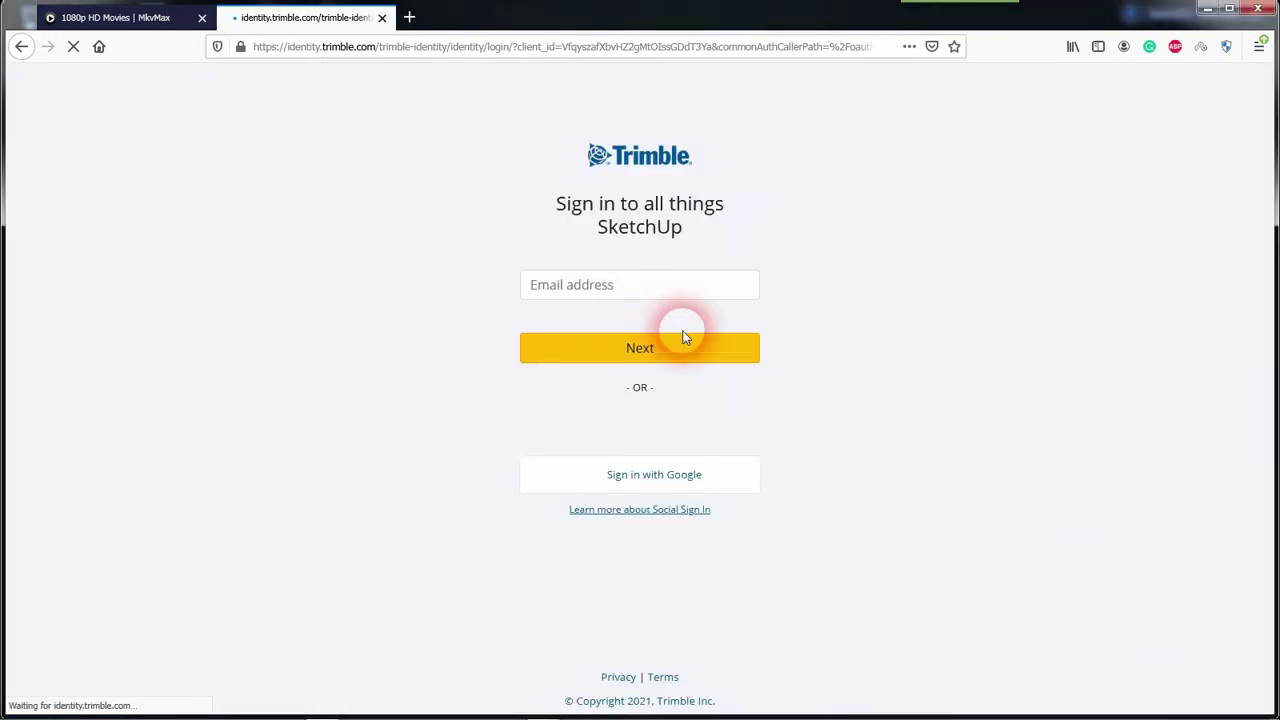
pyautogui.click(650, 474)
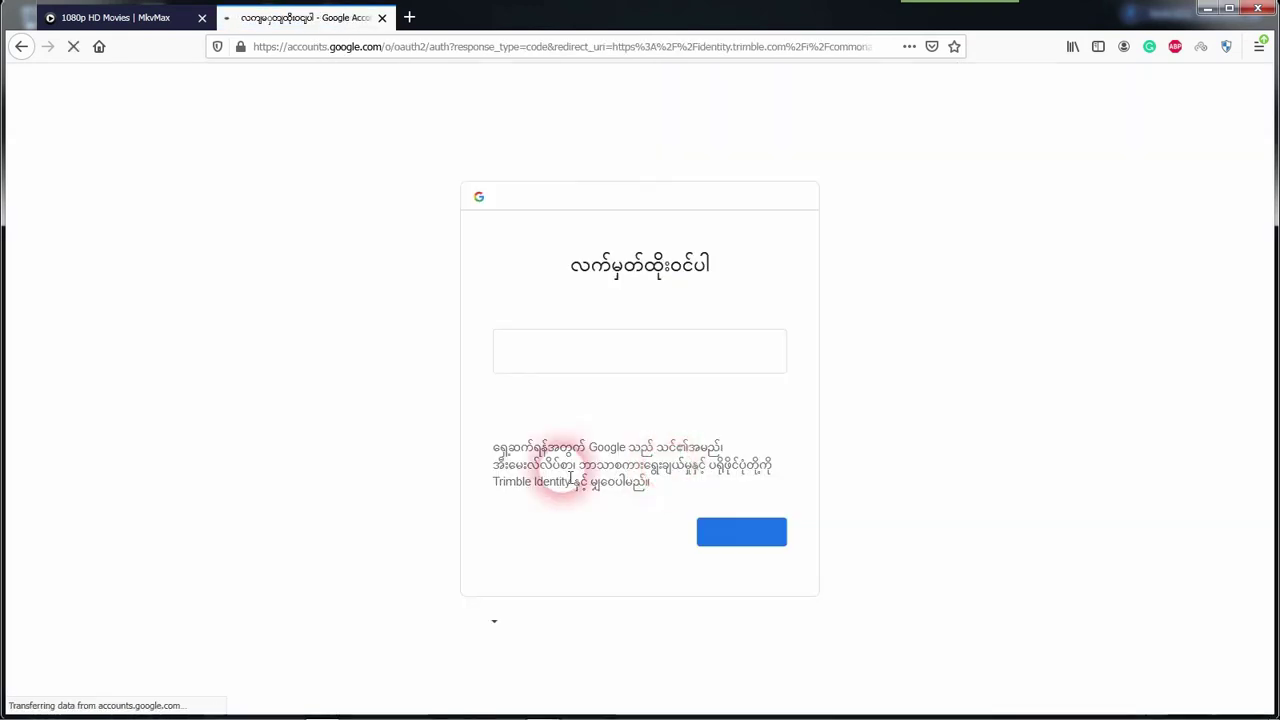
pyautogui.click(599, 369)
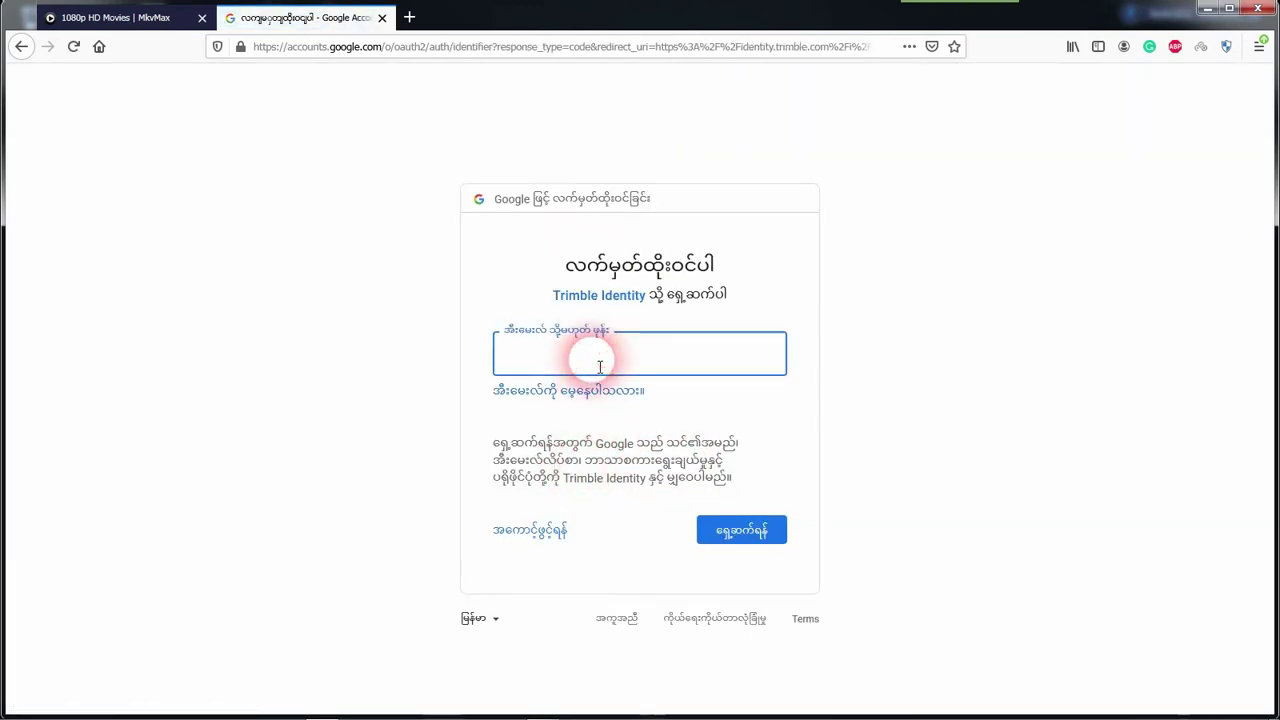
pyautogui.write('w')
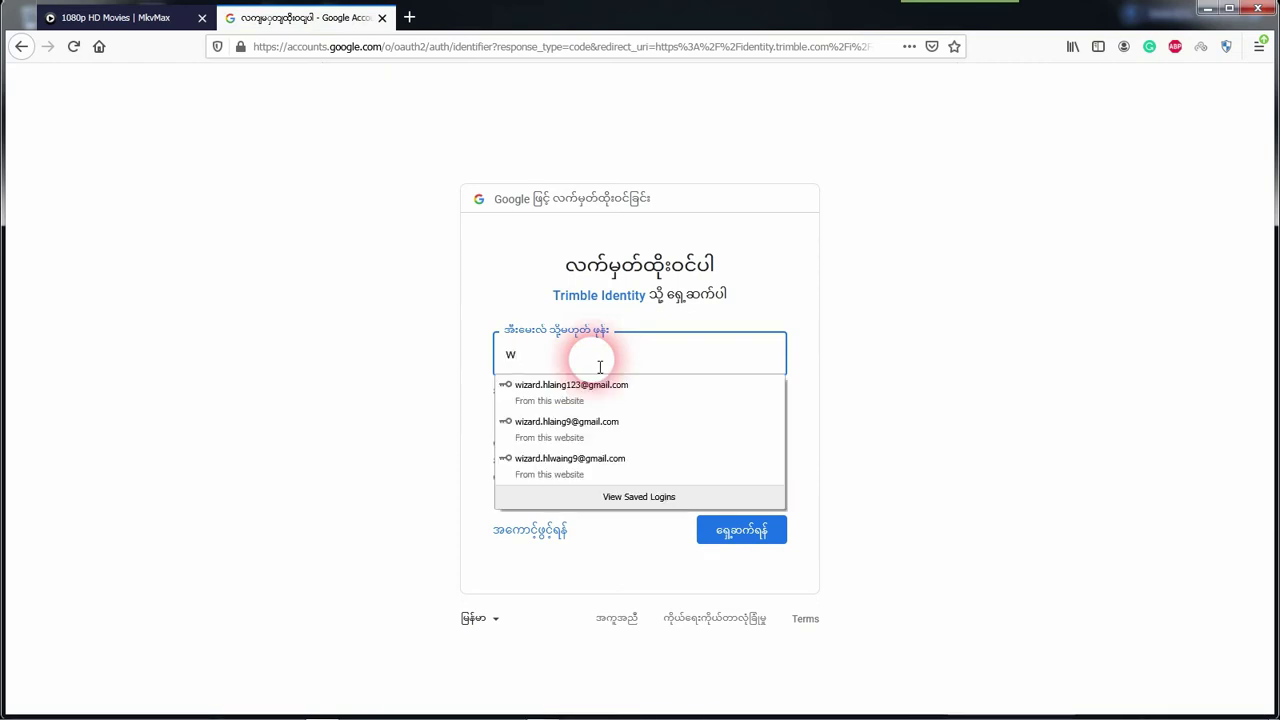
pyautogui.click(609, 425)
pyautogui.click(729, 528)
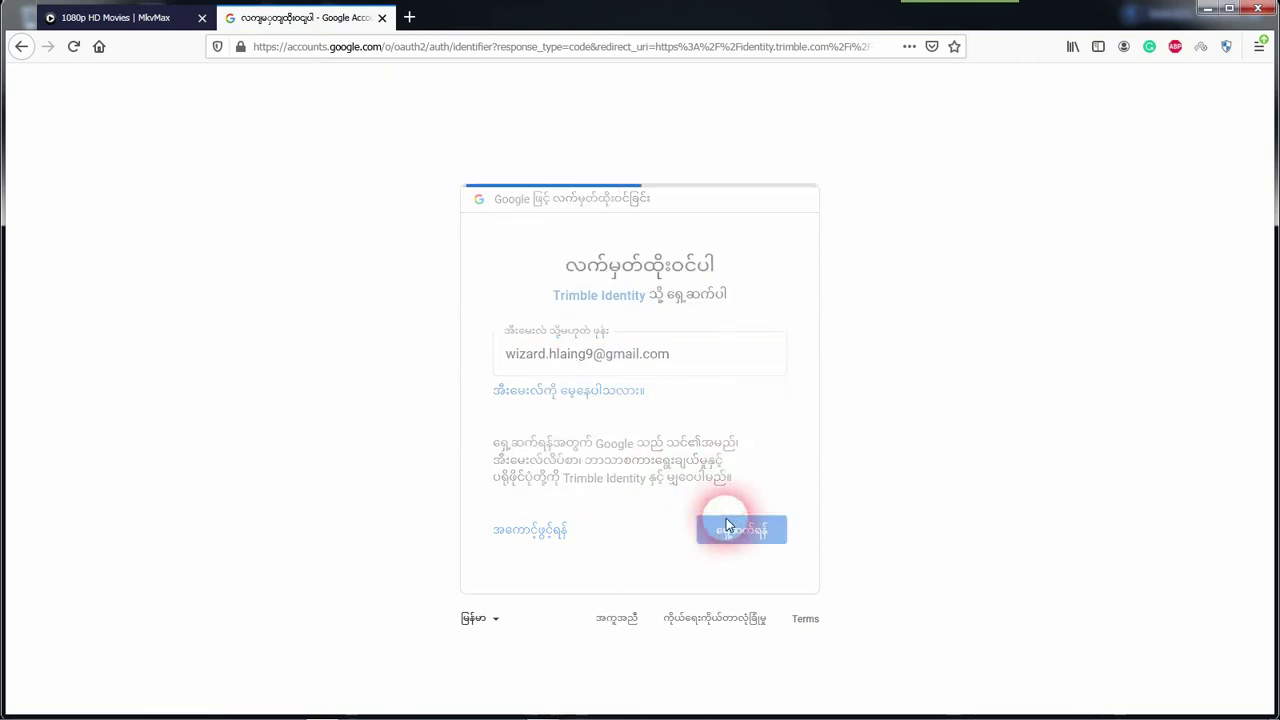
pyautogui.click(735, 537)
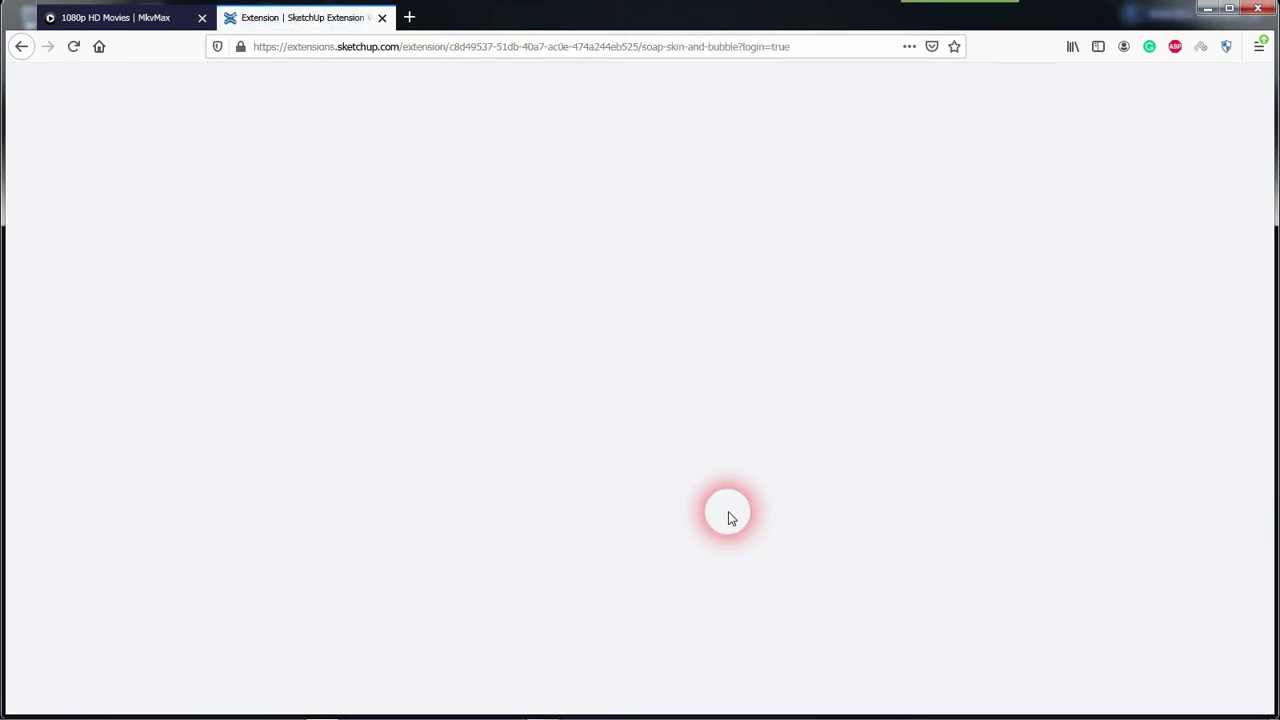
# Download the Soap Skin & Bubble extension and save JL_SoapSkinBubble_v1.0.30.rbz to disk.
pyautogui.scroll(-5, 725, 515)
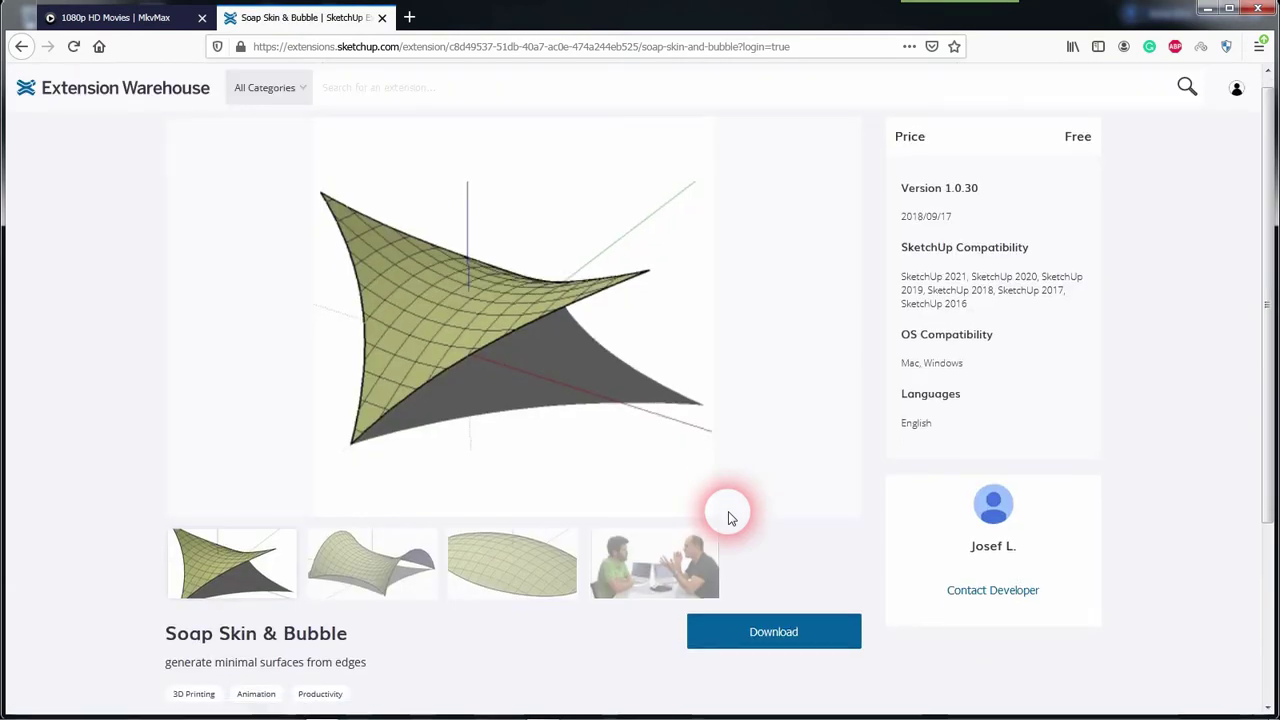
pyautogui.click(800, 396)
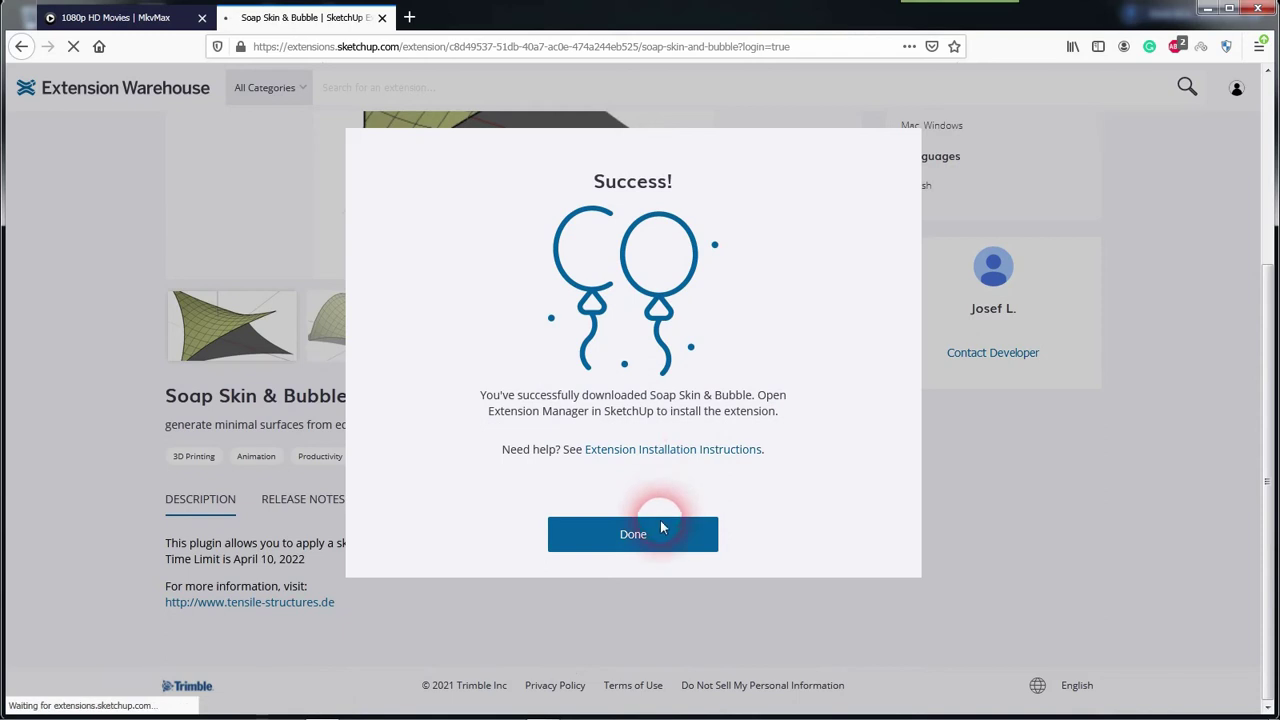
pyautogui.click(660, 536)
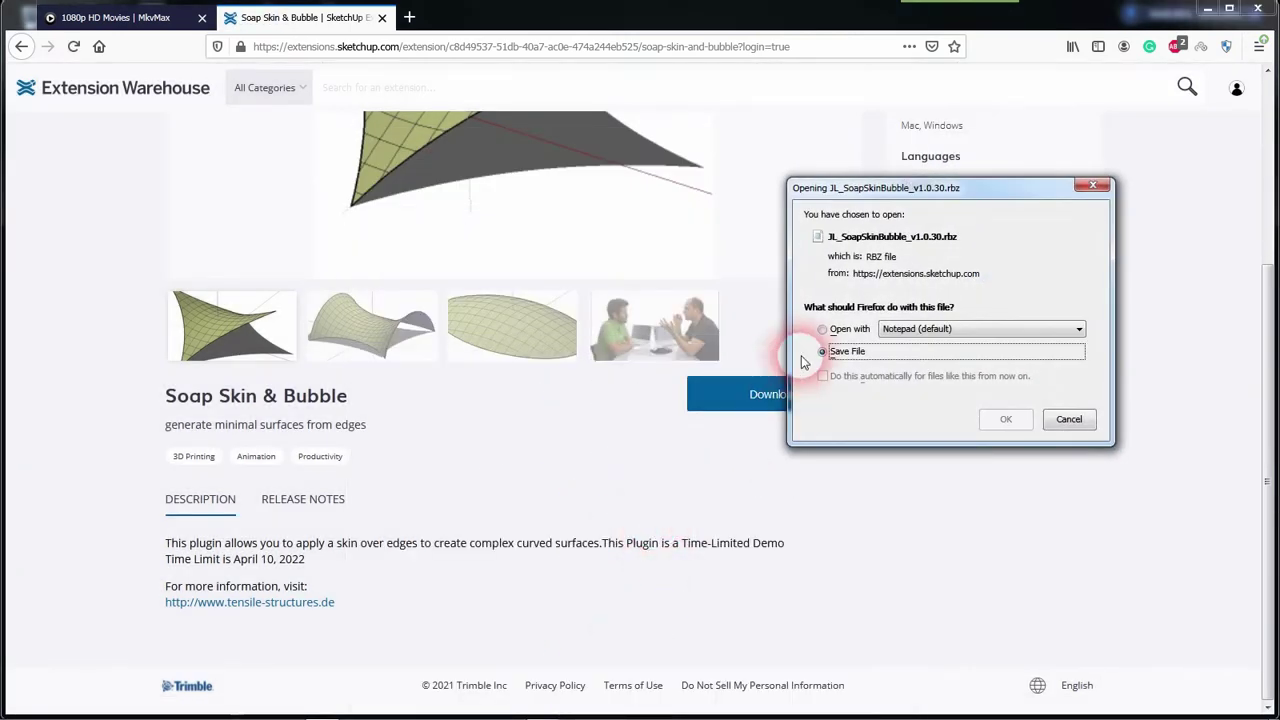
pyautogui.click(1001, 420)
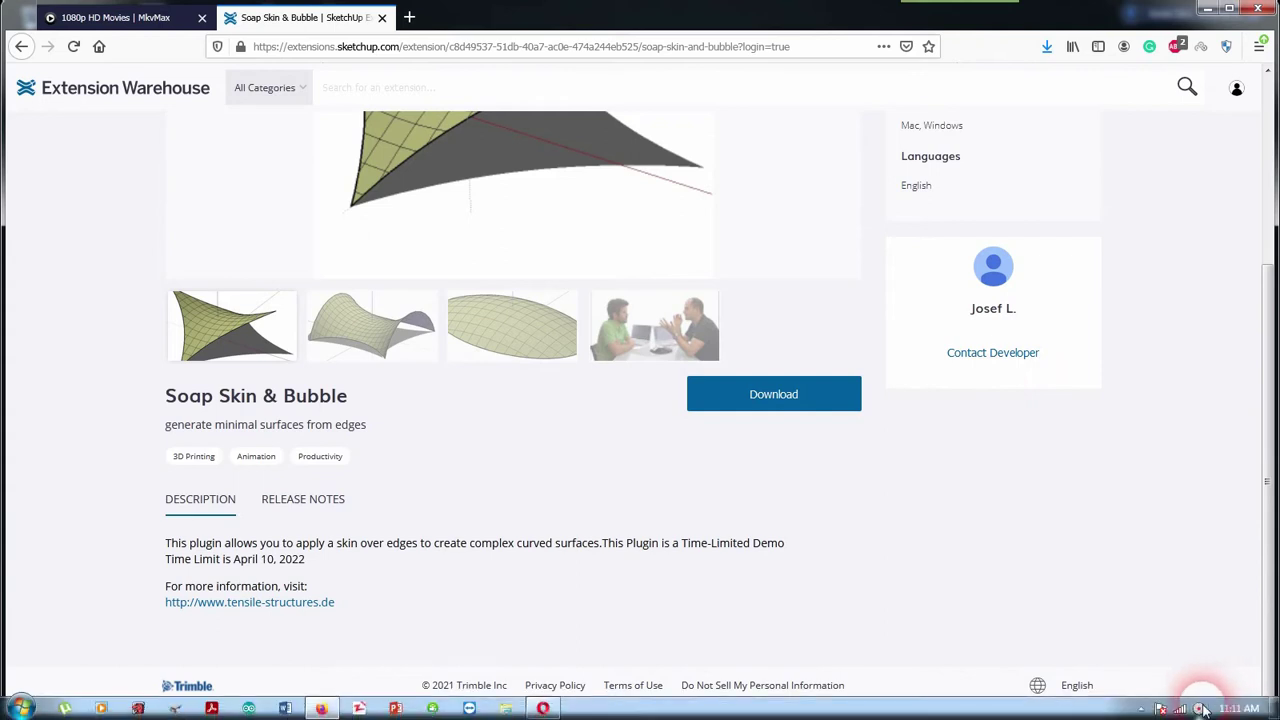
# Open a file window and enter the Local Disk (C:) drive.
pyautogui.click(1201, 708)
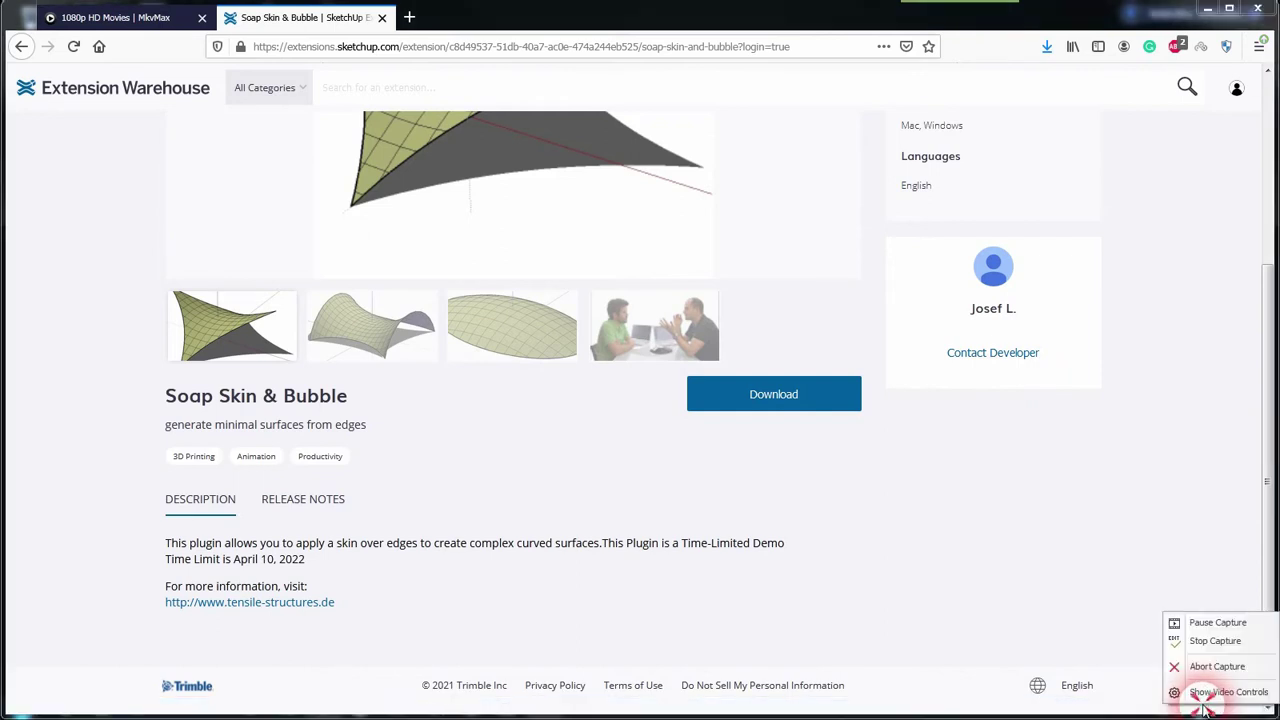
pyautogui.click(1213, 624)
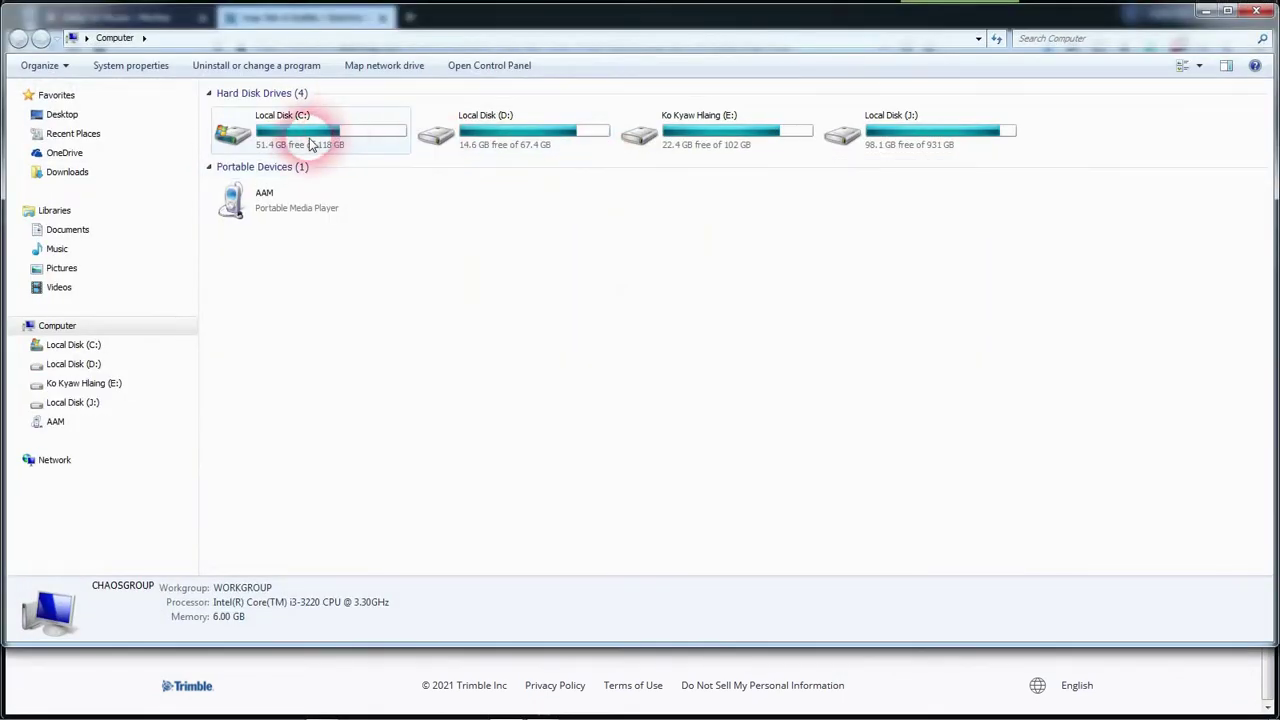
pyautogui.doubleClick(309, 138)
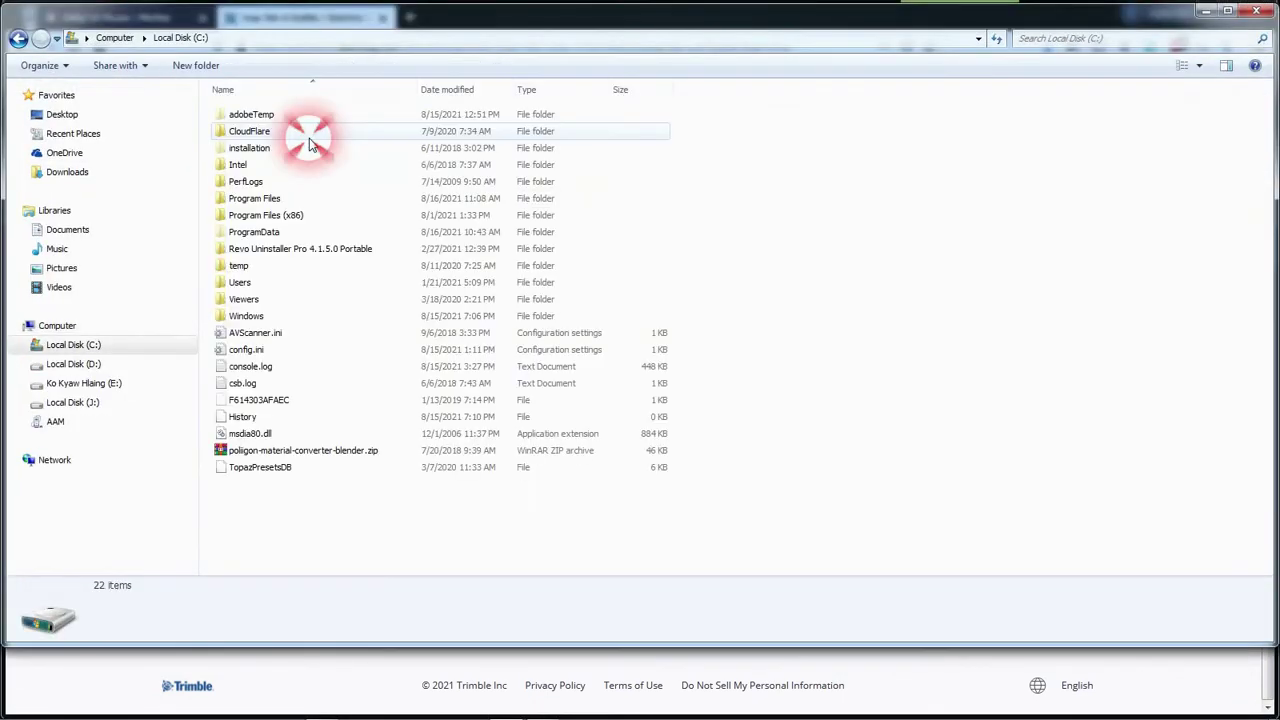
# Browse through Users, AppData, Roaming and SketchUp 2019 into the Plugins folder.
pyautogui.doubleClick(245, 282)
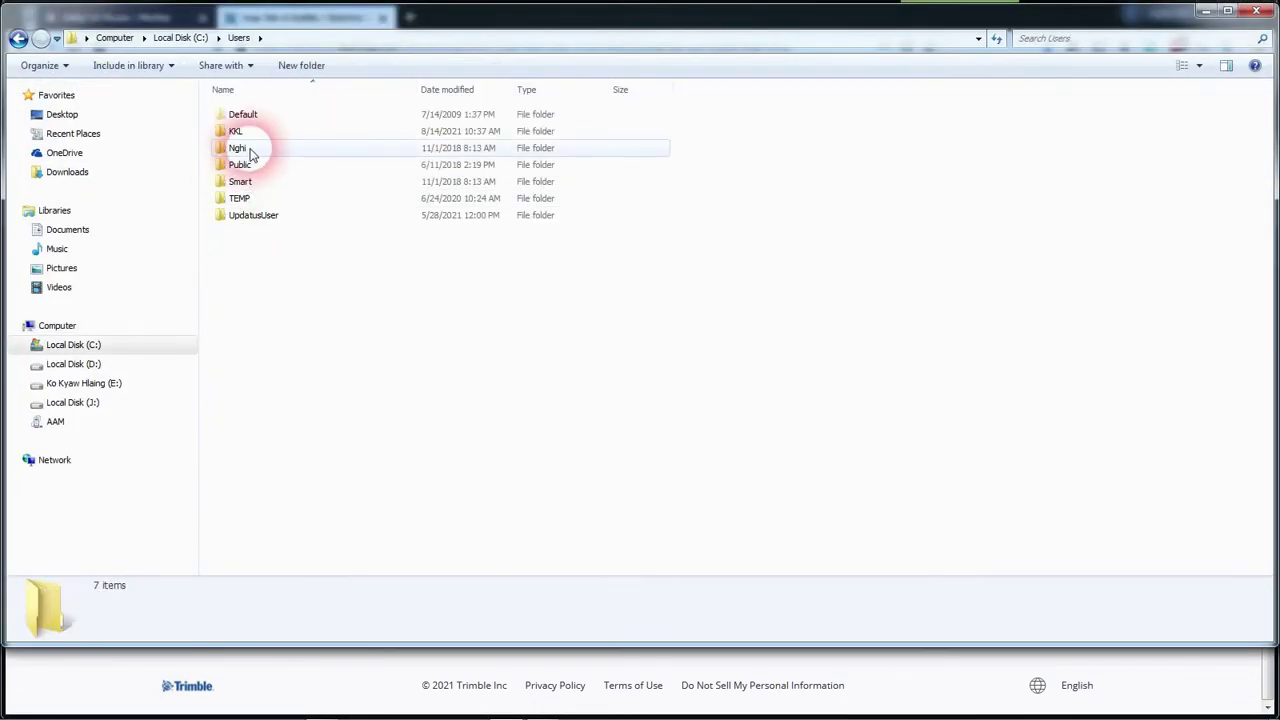
pyautogui.doubleClick(250, 132)
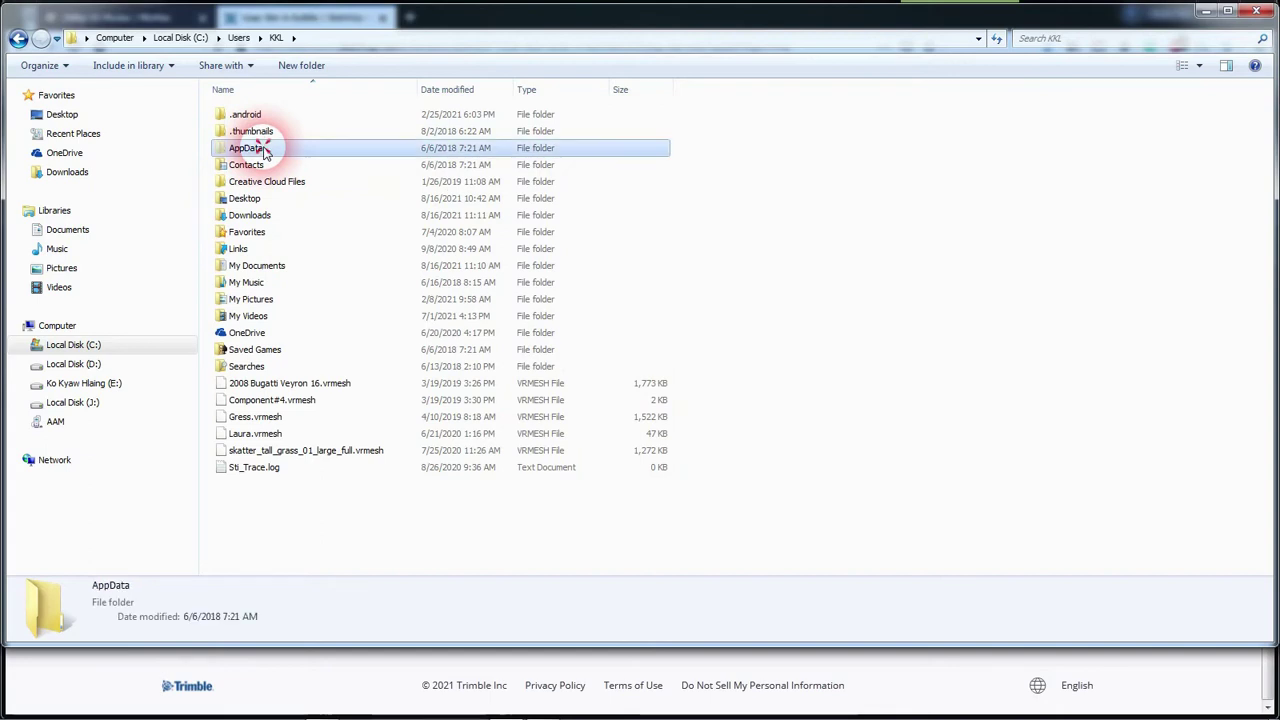
pyautogui.doubleClick(262, 150)
pyautogui.doubleClick(257, 148)
pyautogui.scroll(-3, 266, 485)
pyautogui.scroll(-2, 258, 495)
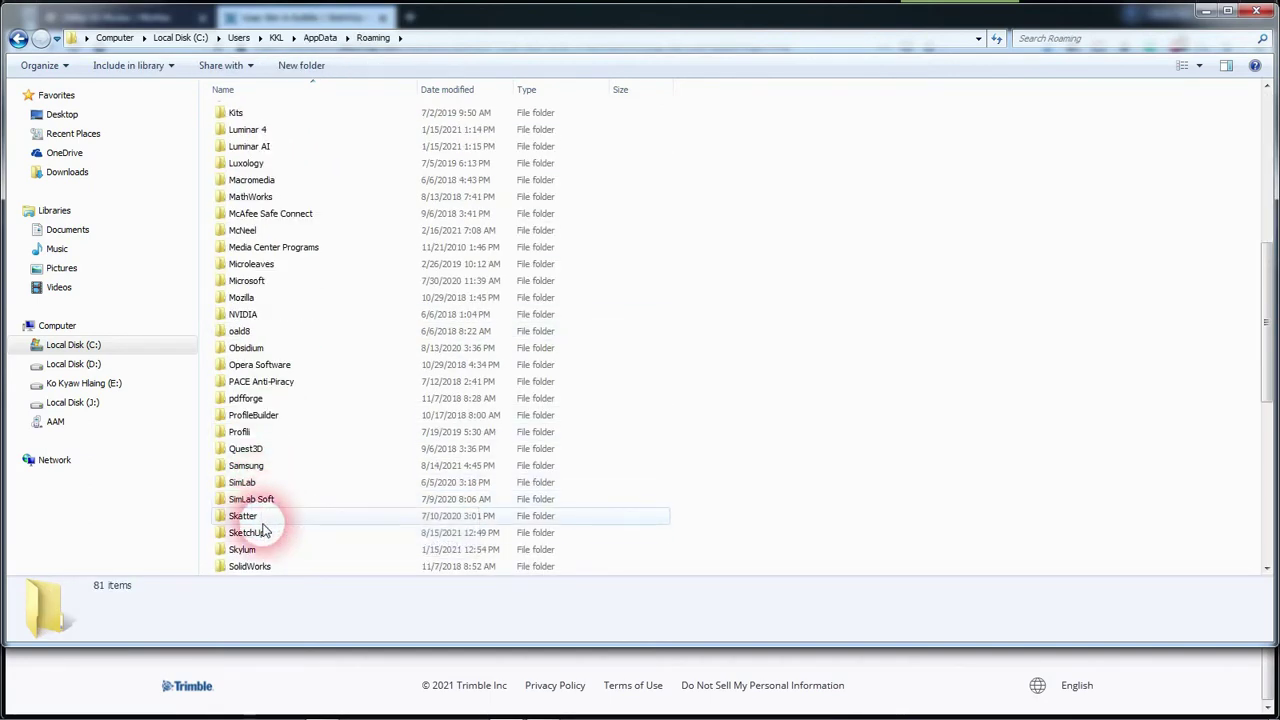
pyautogui.doubleClick(265, 530)
pyautogui.doubleClick(291, 136)
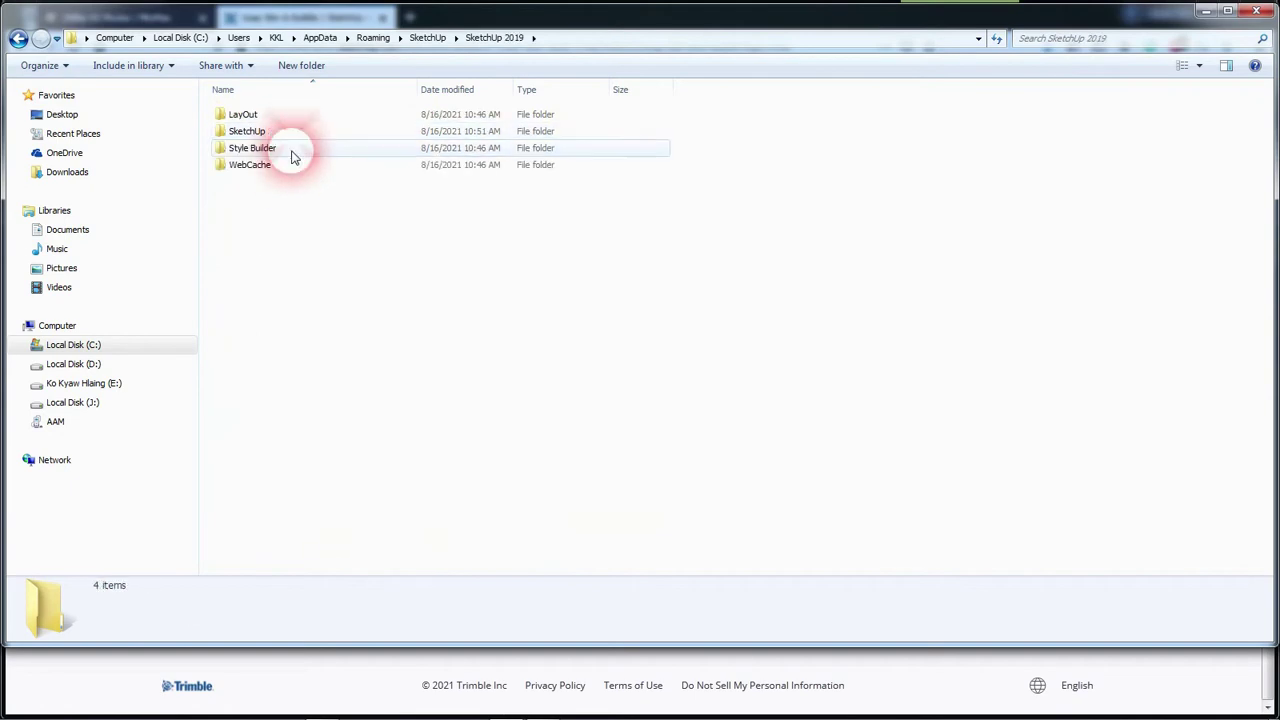
pyautogui.doubleClick(286, 130)
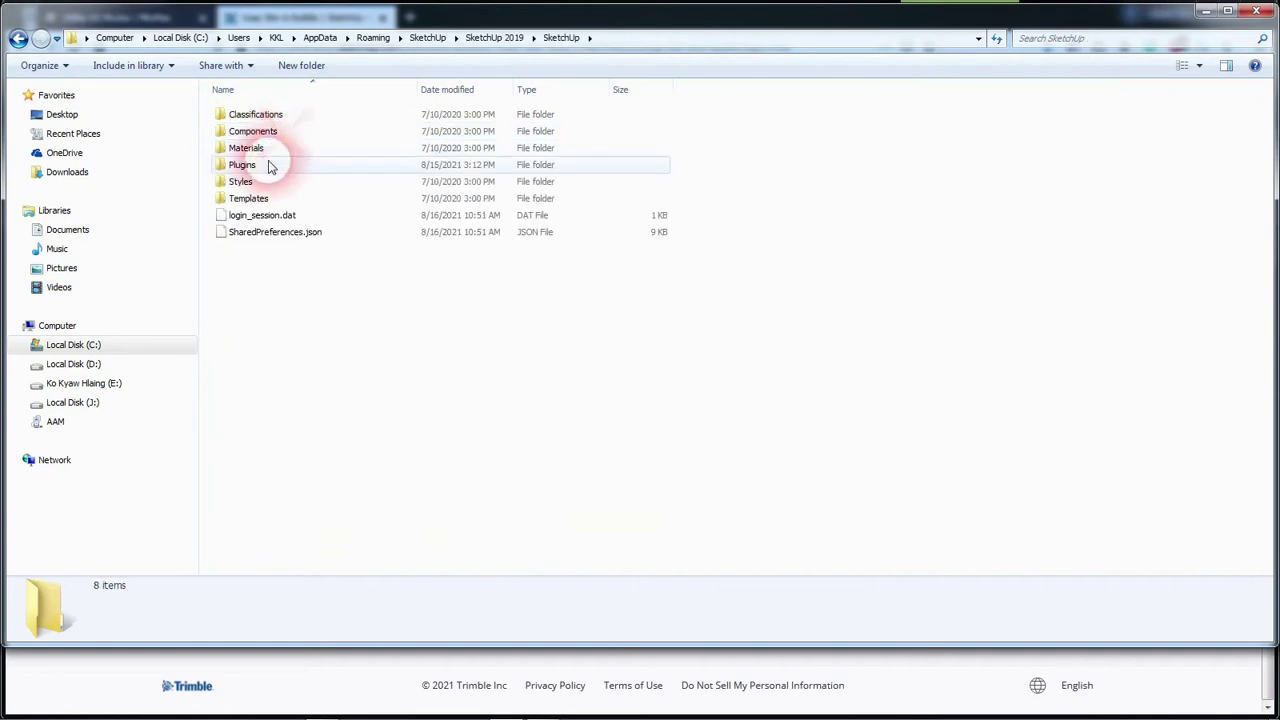
pyautogui.click(258, 166)
pyautogui.doubleClick(258, 166)
# Delete the SoapSkinBubble folder and SoapSkinBubble.rb to the Recycle Bin, then close Explorer.
pyautogui.scroll(-6, 288, 210)
pyautogui.scroll(-4, 294, 251)
pyautogui.scroll(-5, 296, 300)
pyautogui.scroll(-5, 296, 308)
pyautogui.scroll(-2, 300, 360)
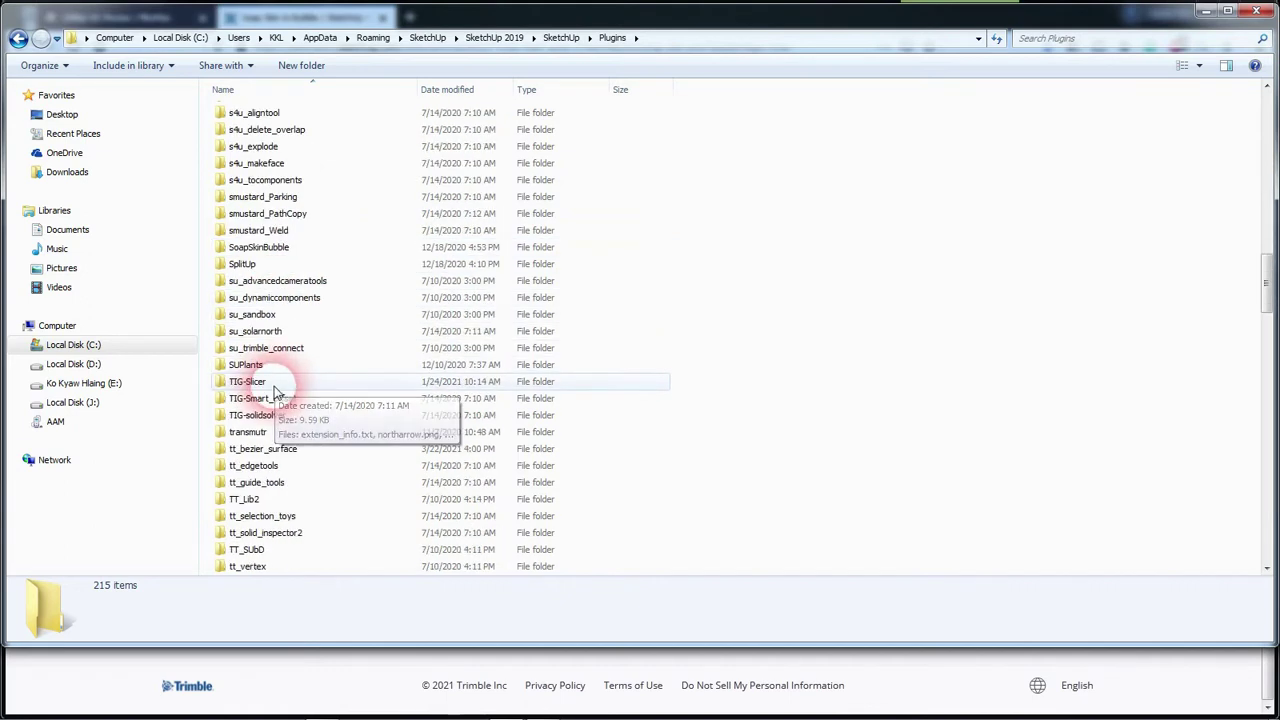
pyautogui.click(253, 250)
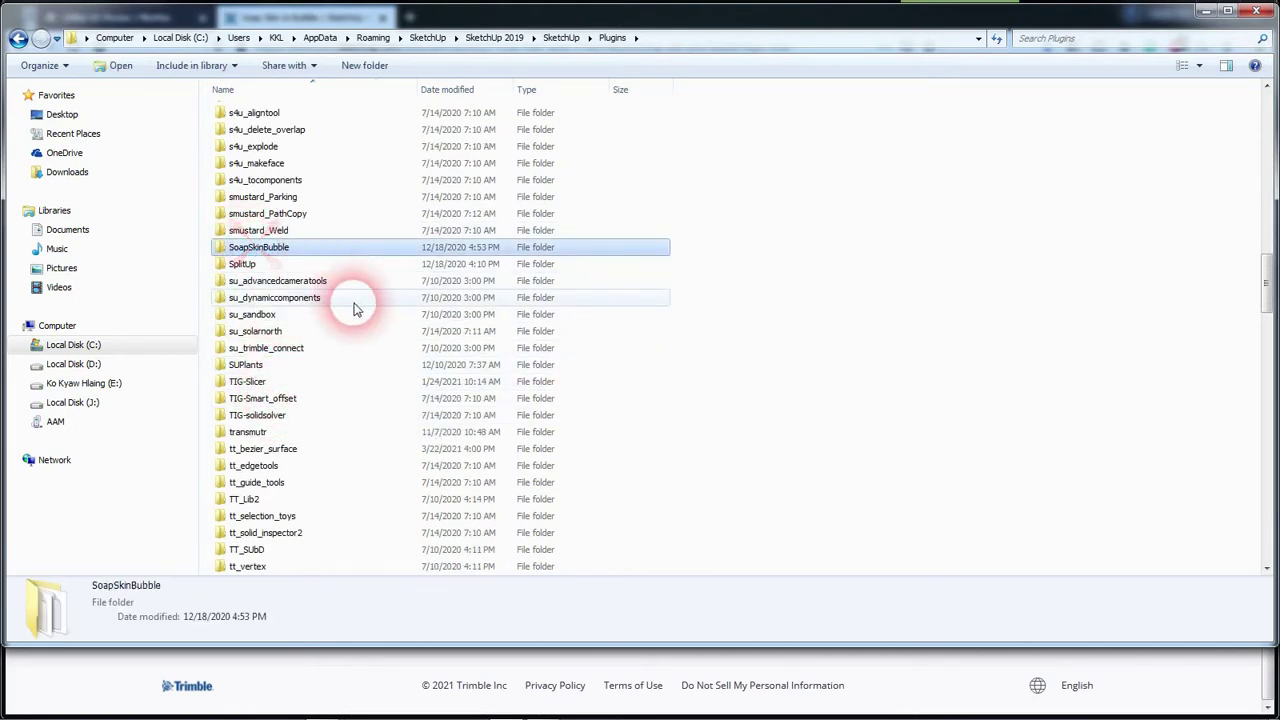
pyautogui.scroll(-5, 355, 310)
pyautogui.scroll(-8, 362, 330)
pyautogui.scroll(-8, 360, 338)
pyautogui.scroll(-6, 360, 340)
pyautogui.scroll(-5, 358, 346)
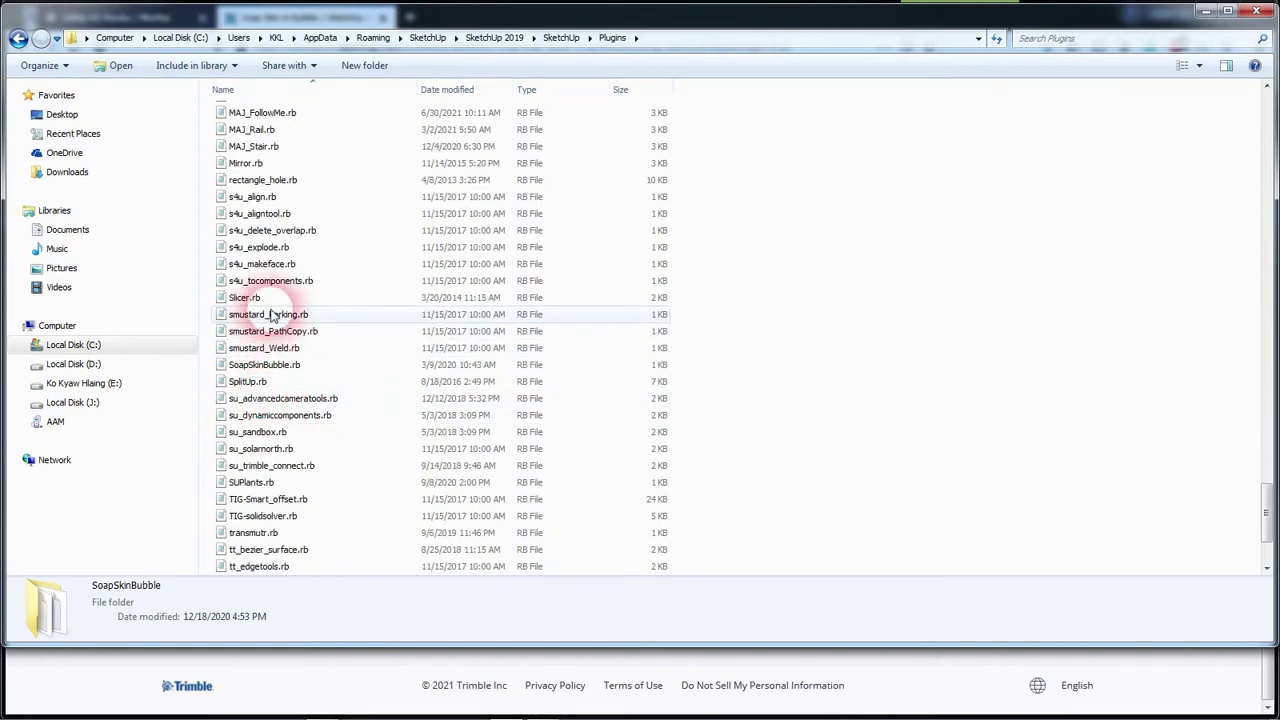
pyautogui.keyDown('ctrl'); pyautogui.click(277, 366); pyautogui.keyUp('ctrl')
pyautogui.rightClick(277, 366)
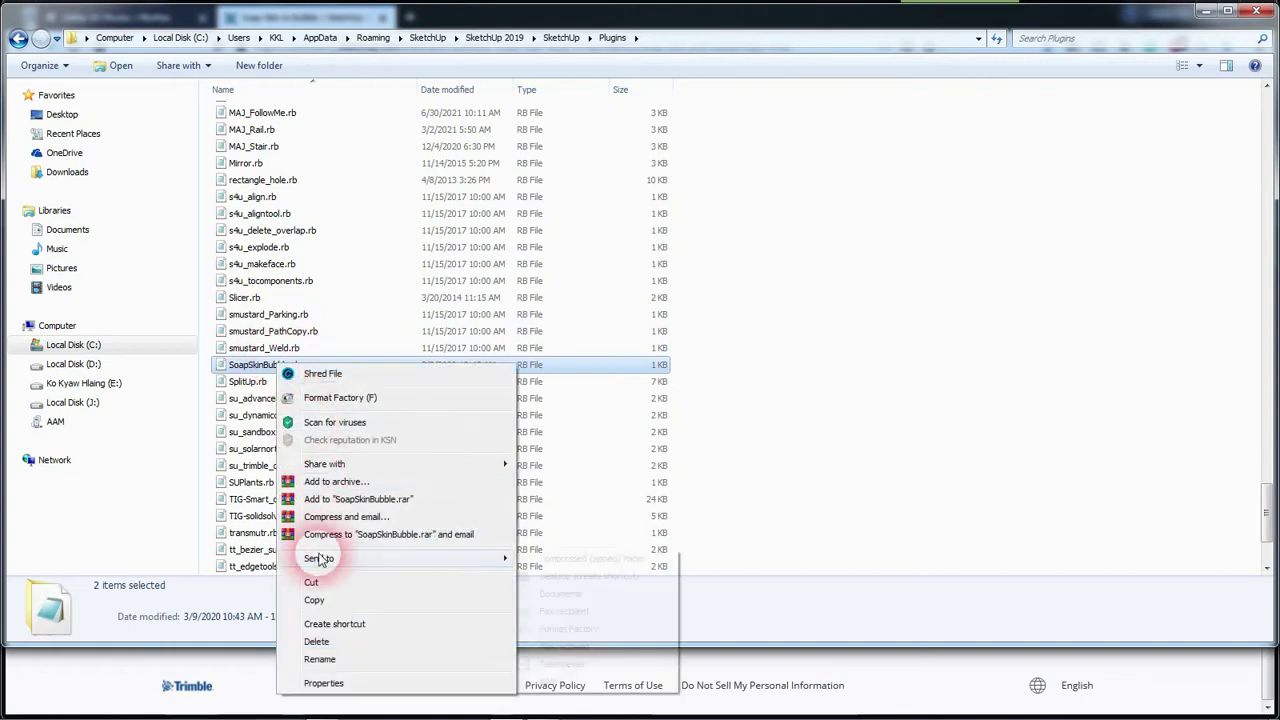
pyautogui.click(316, 643)
pyautogui.click(701, 379)
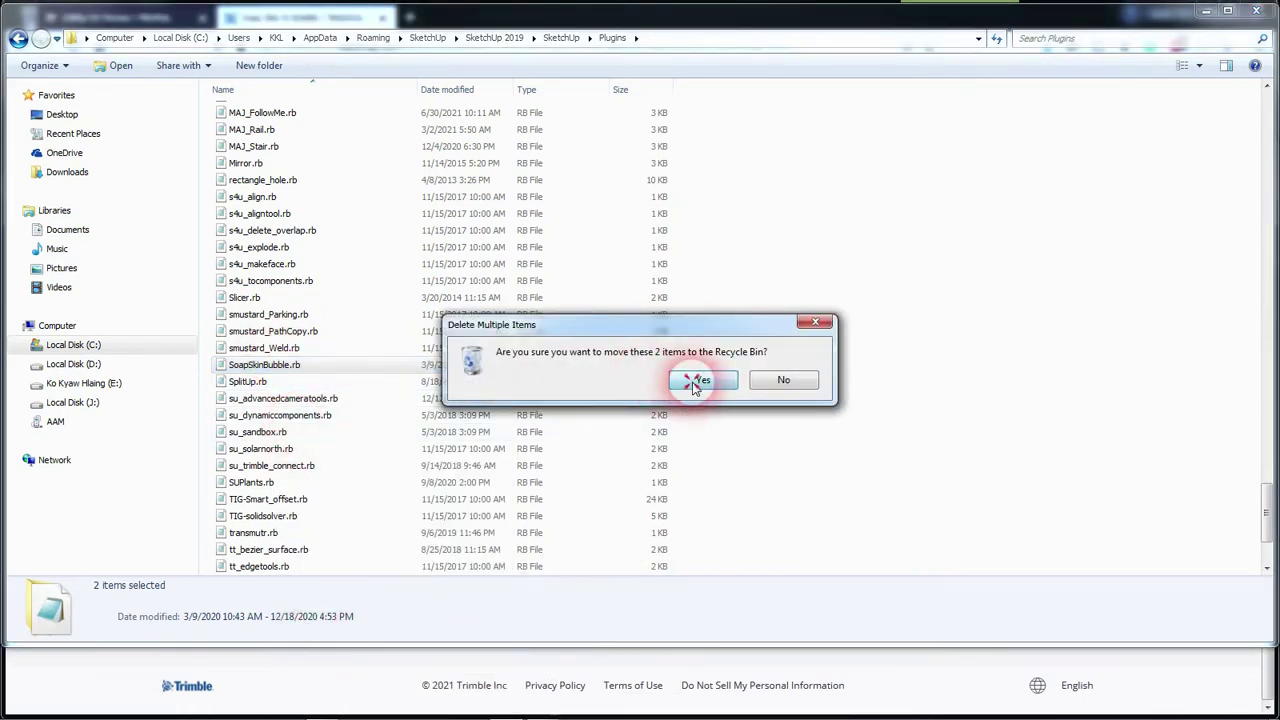
pyautogui.click(1256, 11)
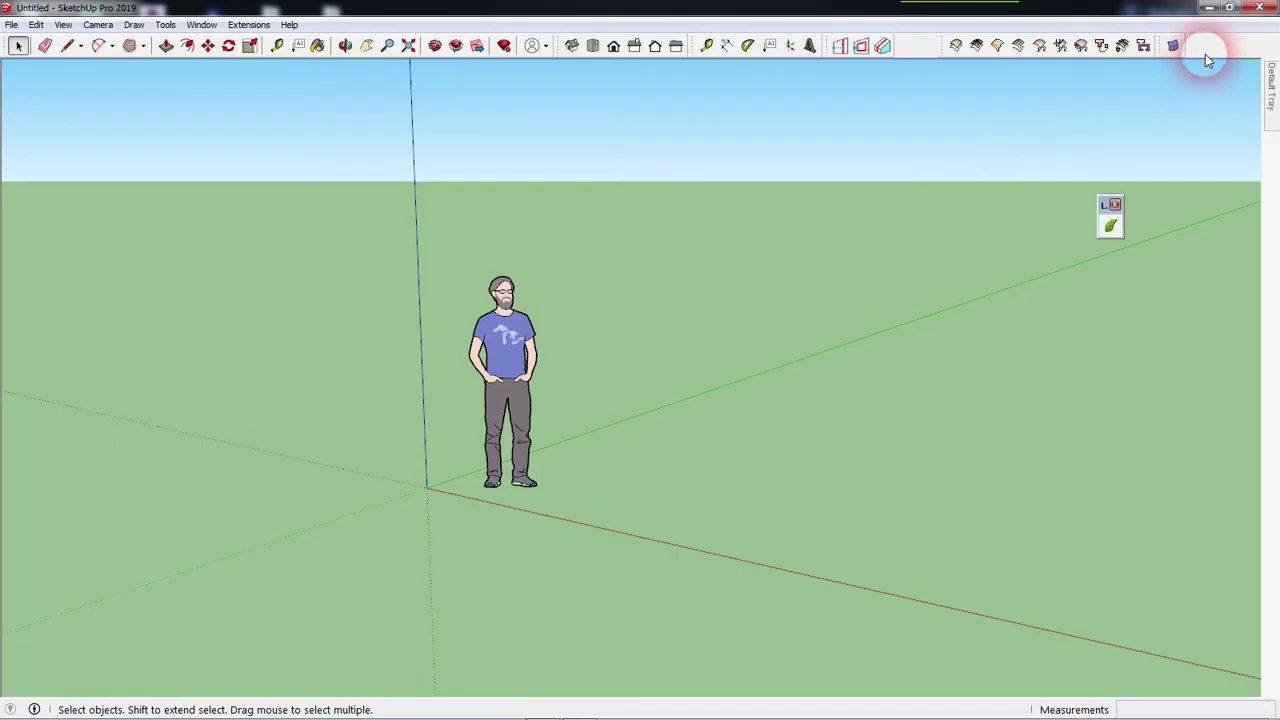
pyautogui.rightClick(1205, 54)
# Install JL_SoapSkinBubble_v1.0.30.rbz from Downloads through the Extension Manager.
pyautogui.click(494, 246)
pyautogui.click(201, 24)
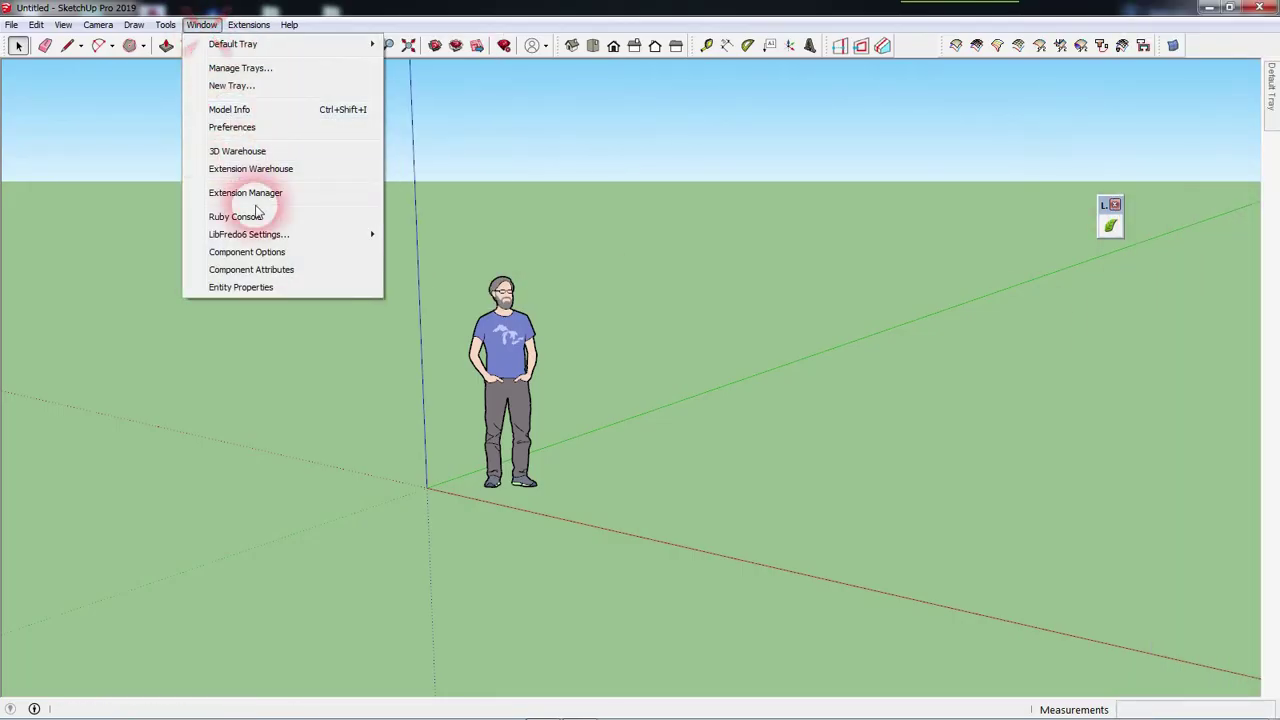
pyautogui.click(250, 192)
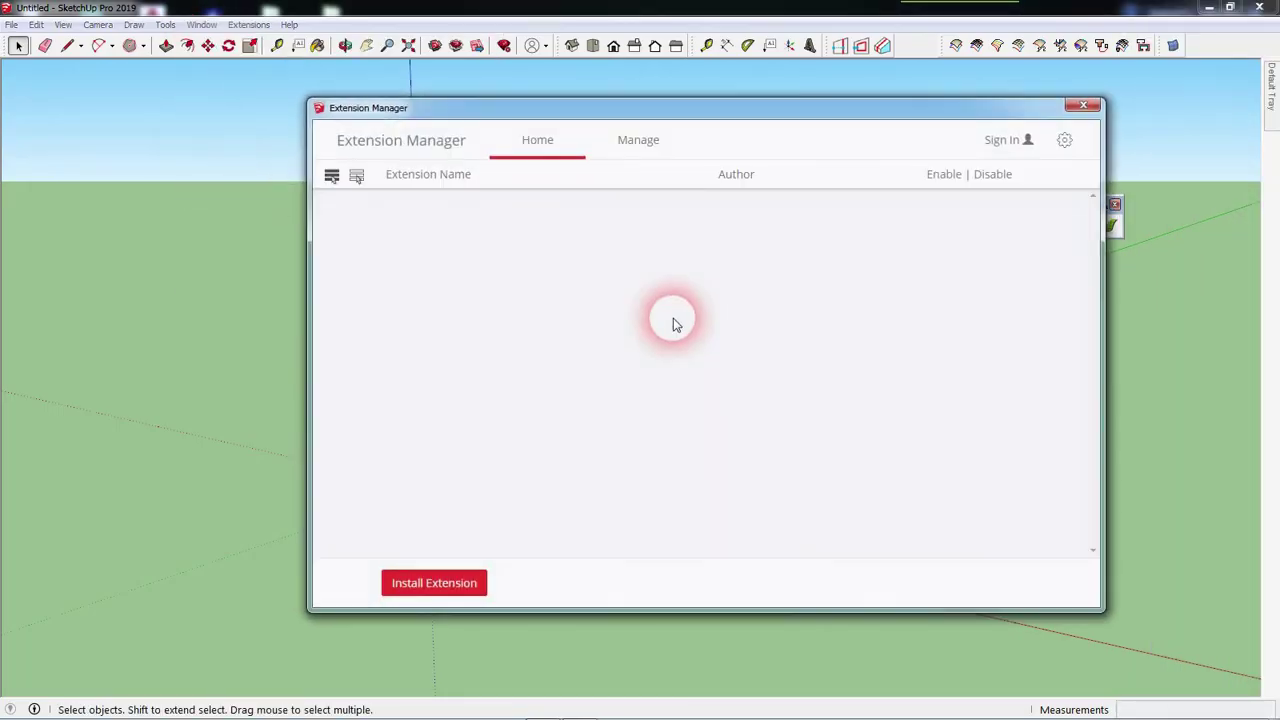
pyautogui.click(453, 584)
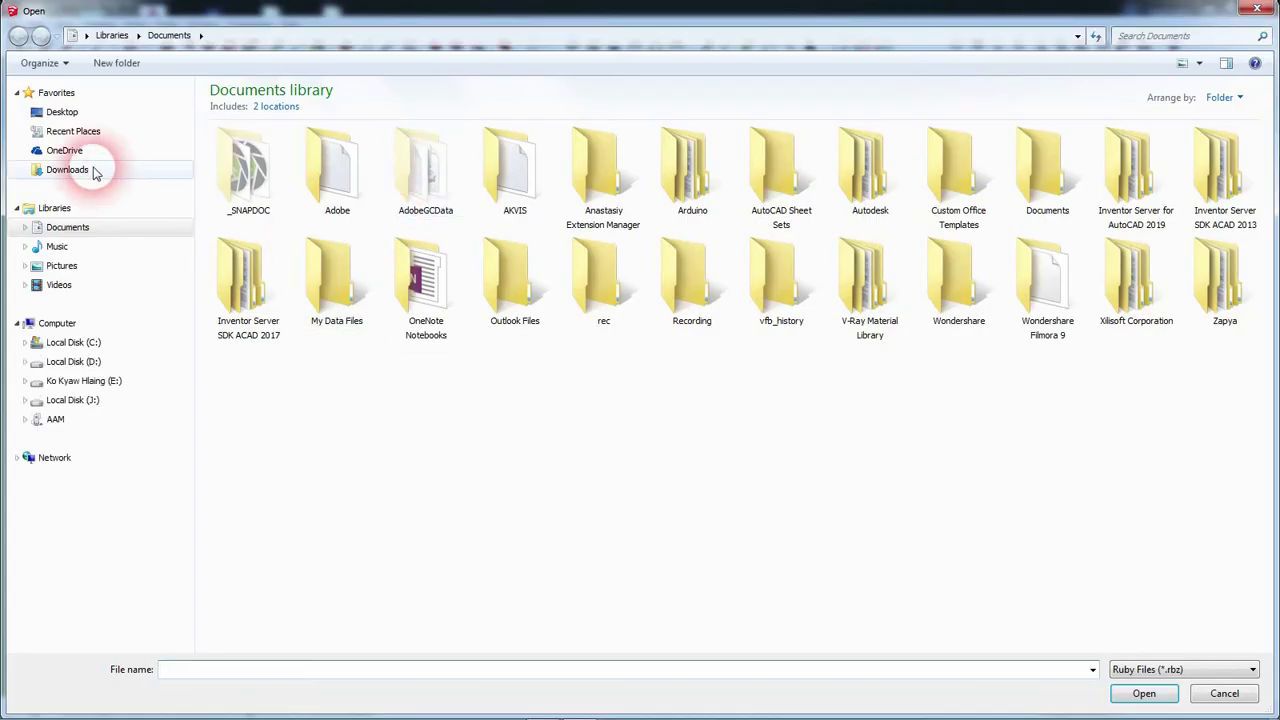
pyautogui.click(75, 170)
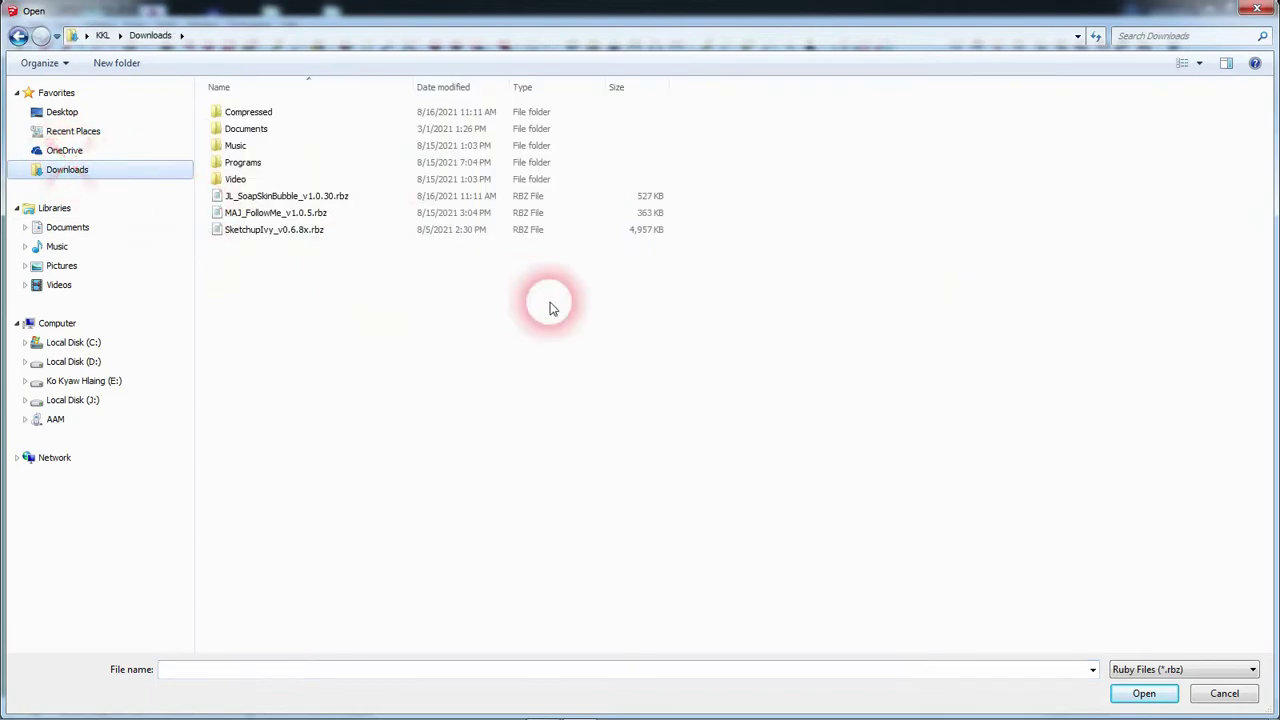
pyautogui.doubleClick(283, 197)
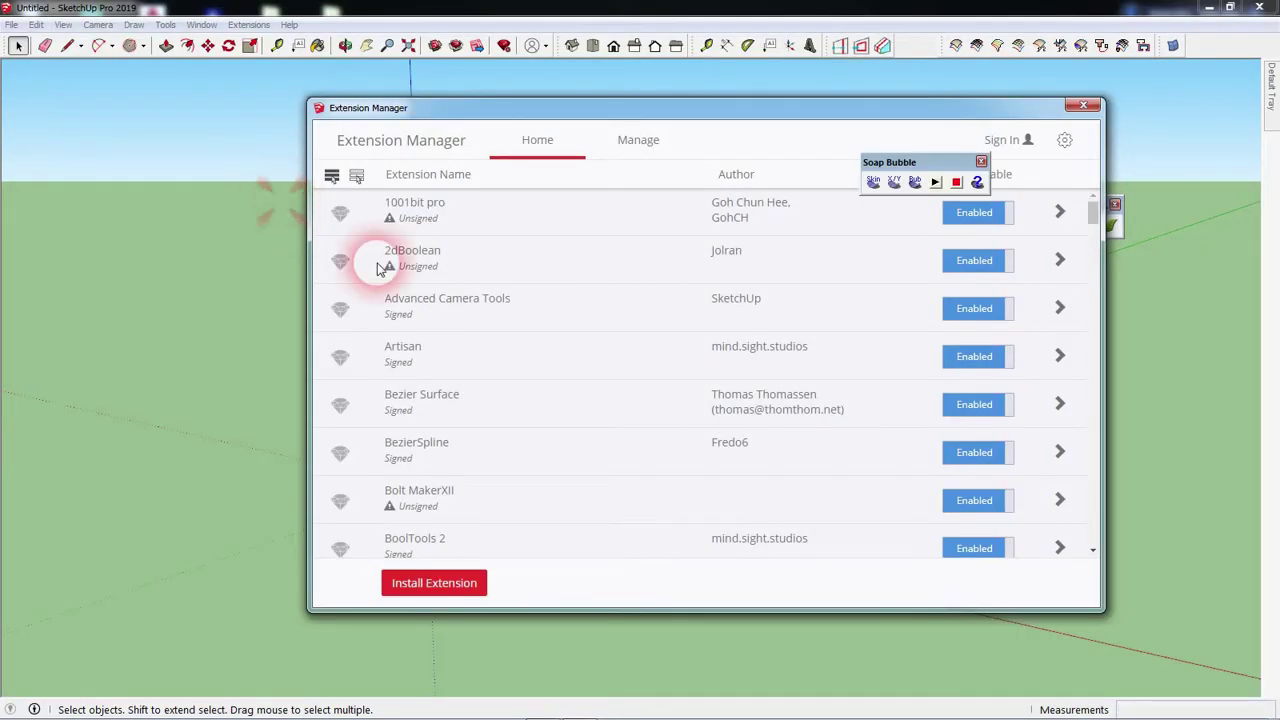
pyautogui.click(1084, 108)
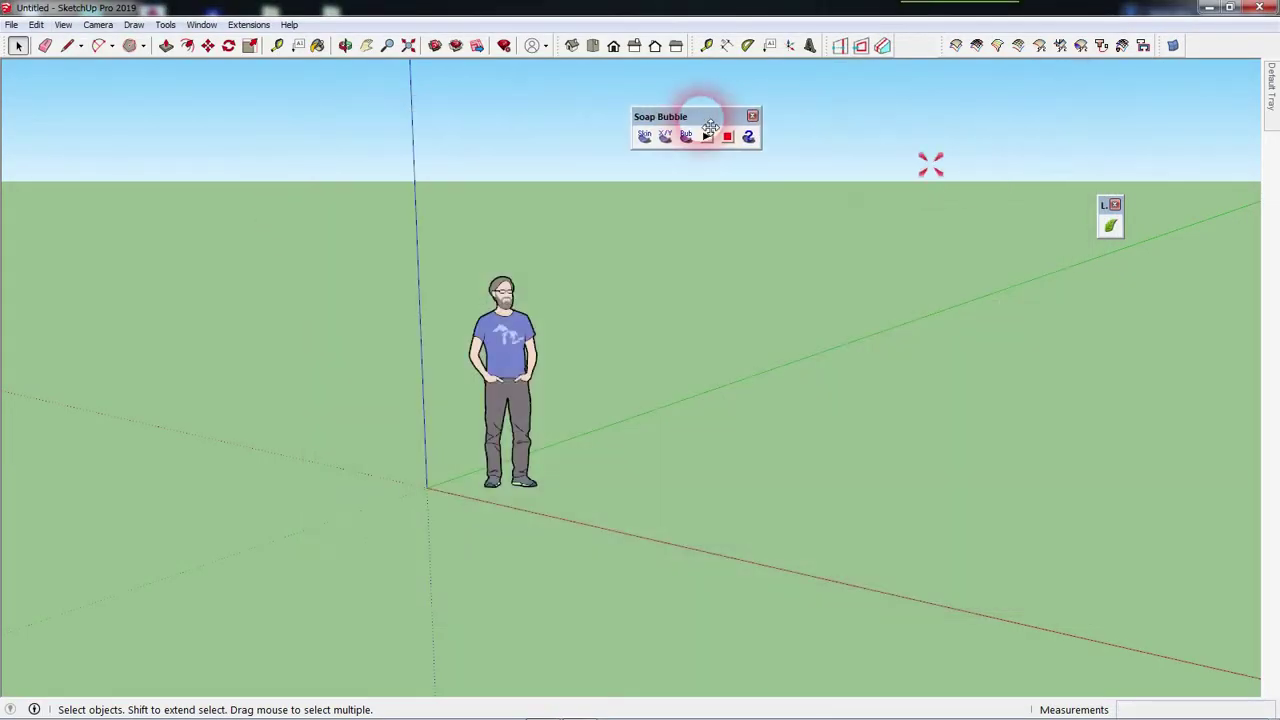
pyautogui.moveTo(728, 514); pyautogui.dragTo(712, 565, button='middle')
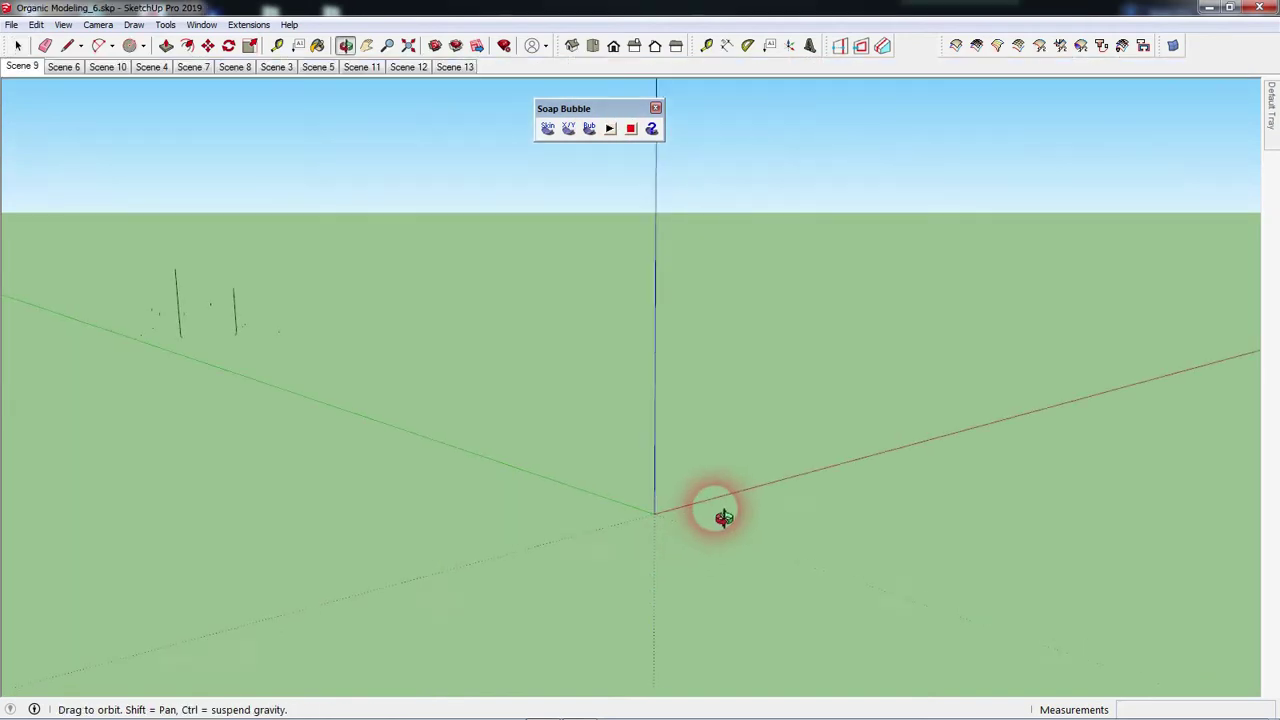
# Draw a 14' line straight up the blue axis starting at the origin.
pyautogui.press('l')
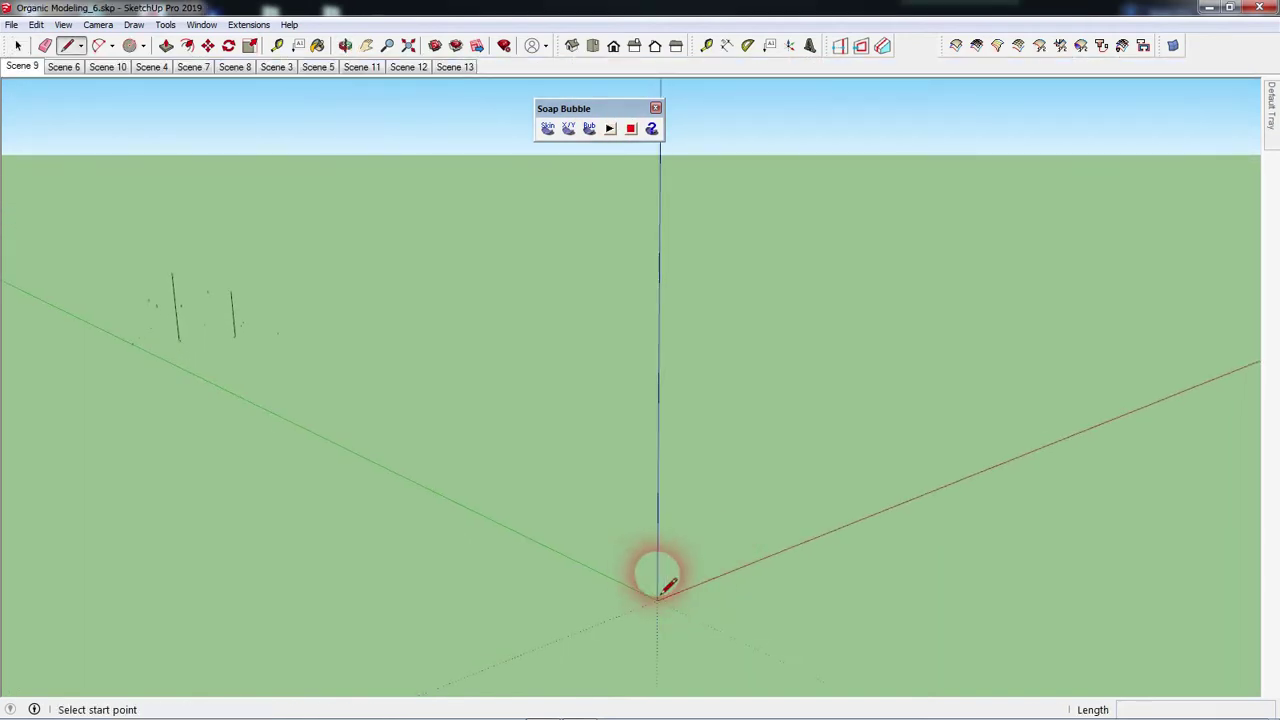
pyautogui.click(656, 600)
pyautogui.write("14'")
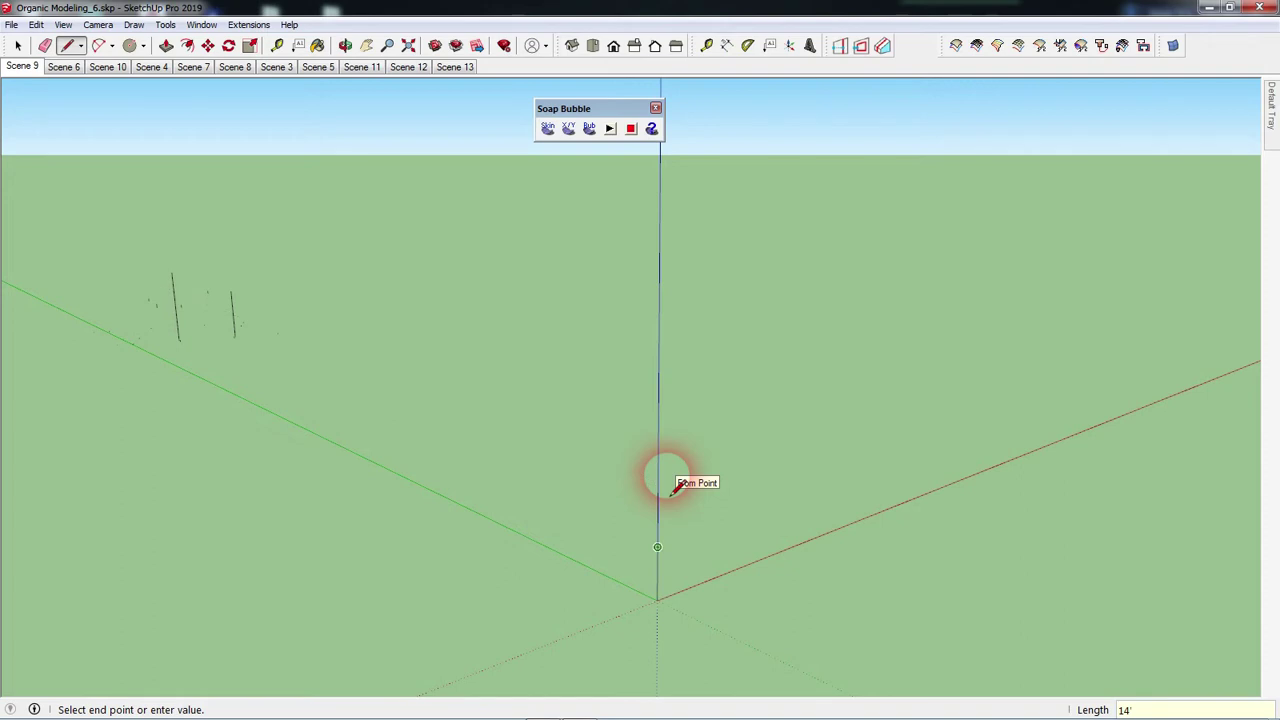
pyautogui.press('space')
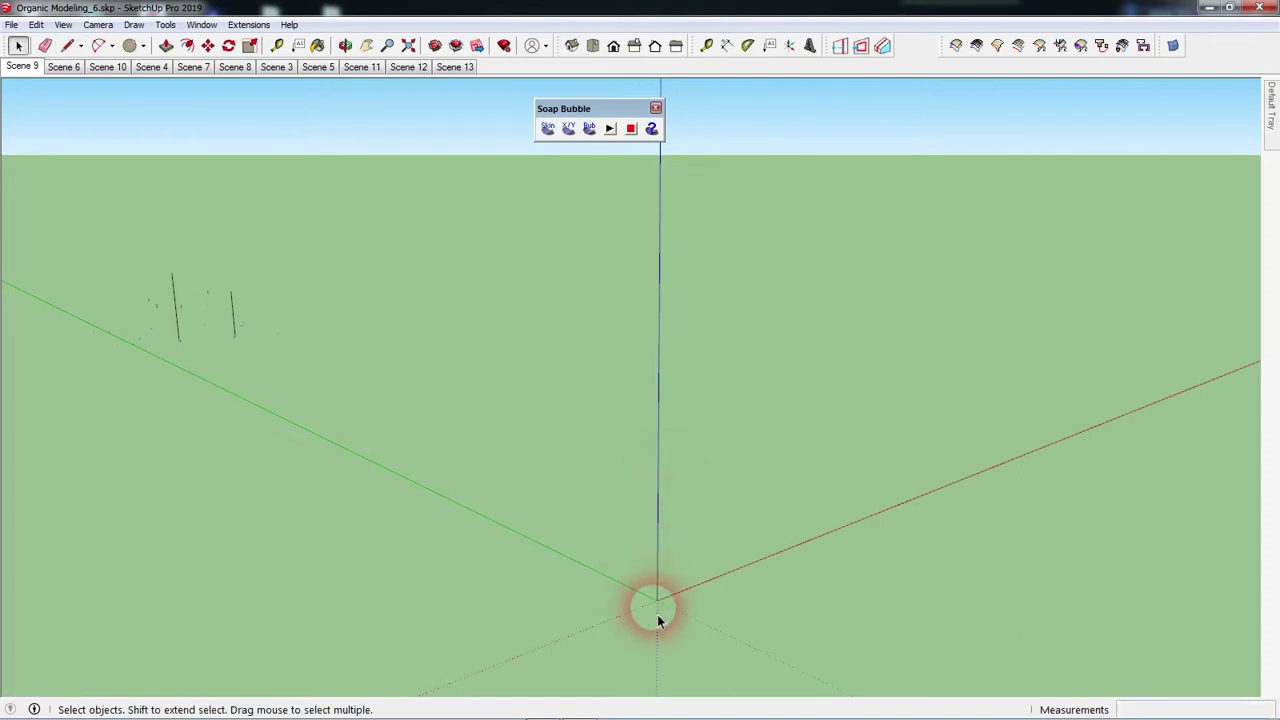
pyautogui.scroll(2, 668, 612)
pyautogui.scroll(2, 668, 612)
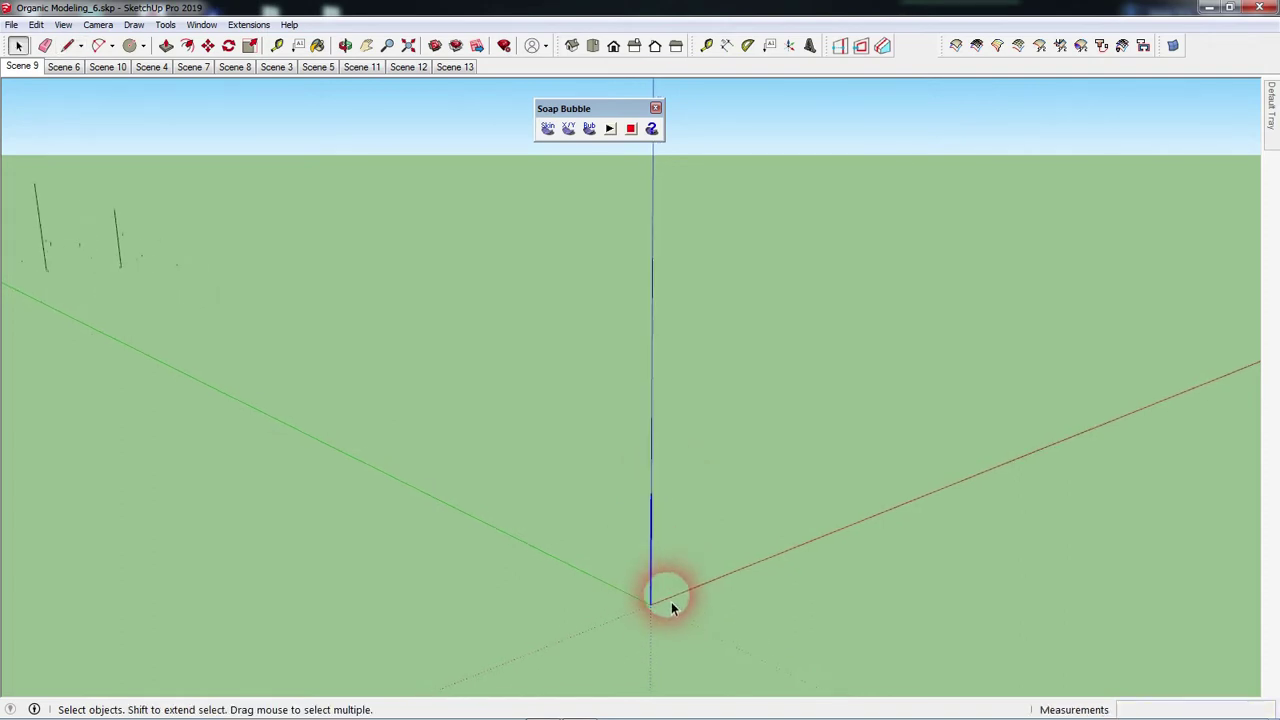
pyautogui.moveTo(666, 608)
pyautogui.mouseDown(button='middle')
pyautogui.moveTo(685, 585)
pyautogui.moveTo(668, 594)
pyautogui.mouseUp(button='middle')
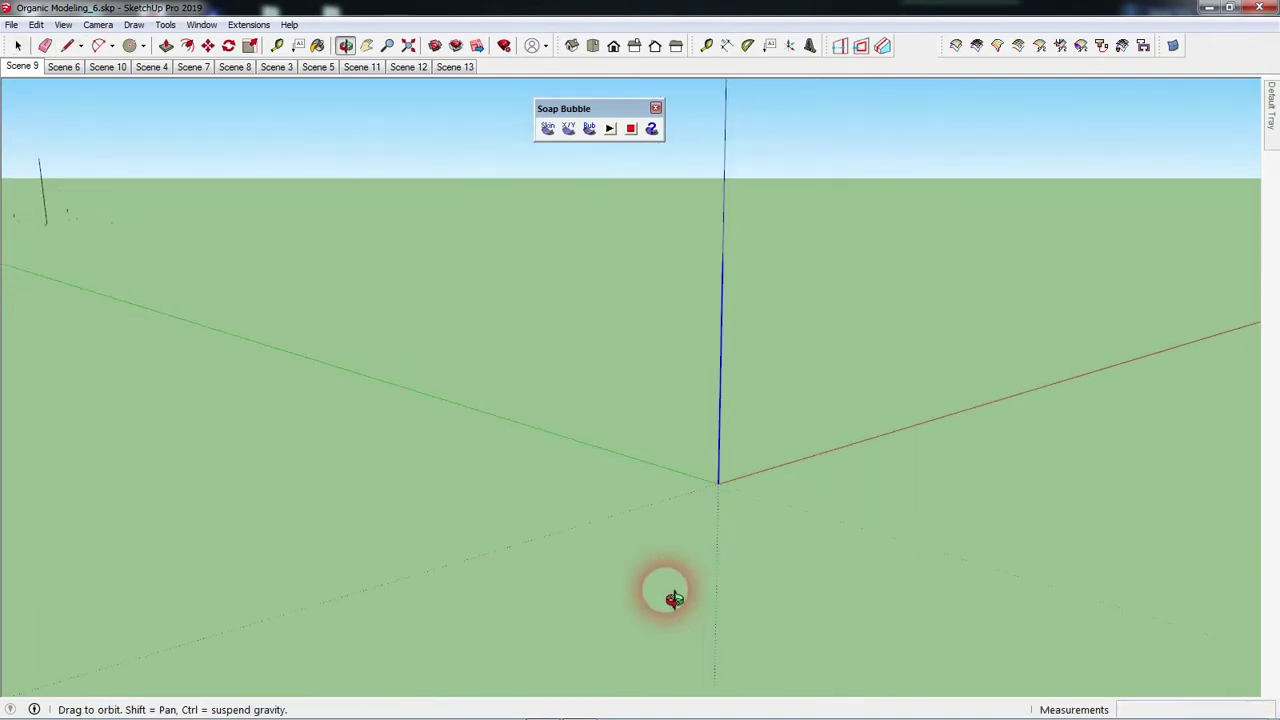
# Measure the vertical line with the Tape Measure to confirm its 14' length.
pyautogui.press('t')
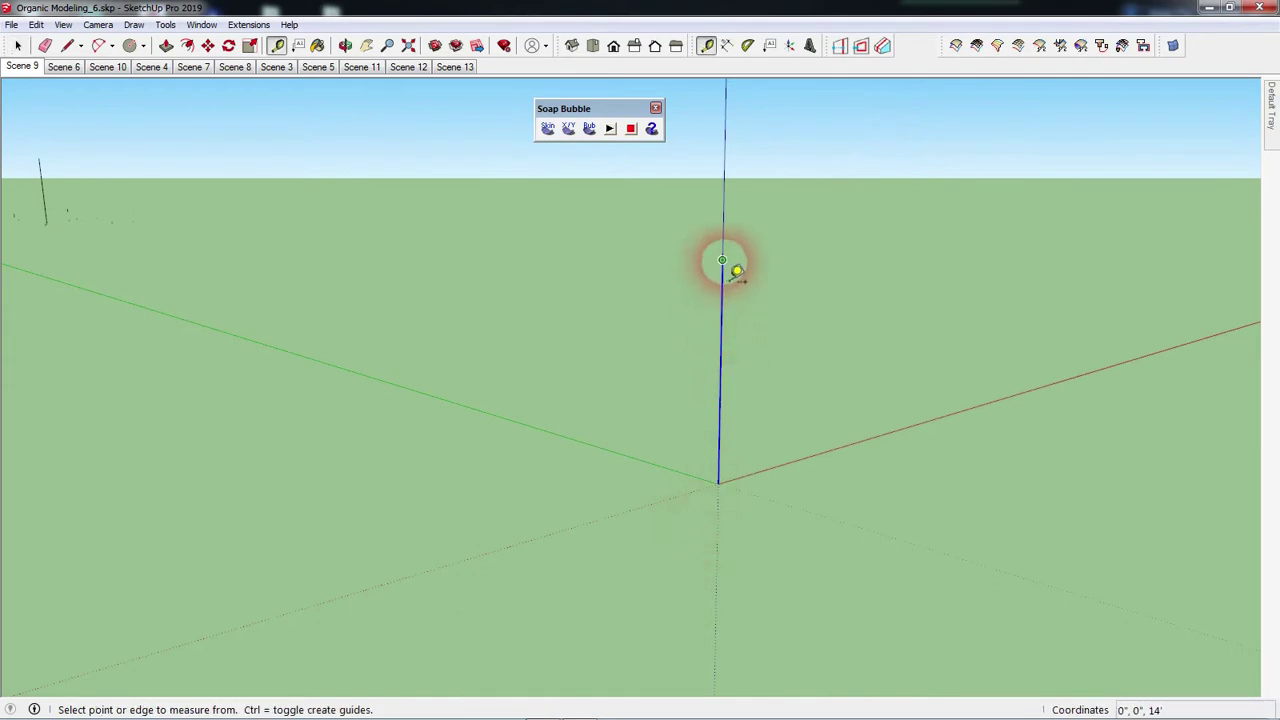
pyautogui.click(722, 261)
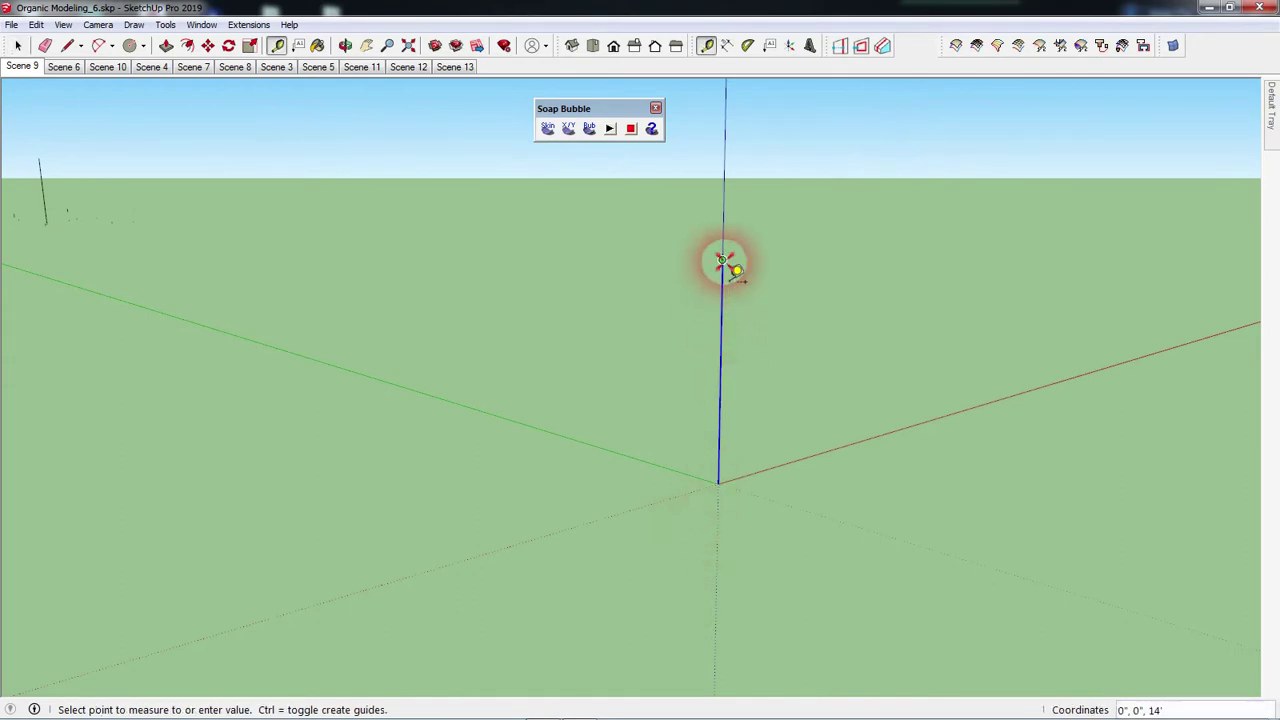
pyautogui.click(718, 484)
pyautogui.press('space')
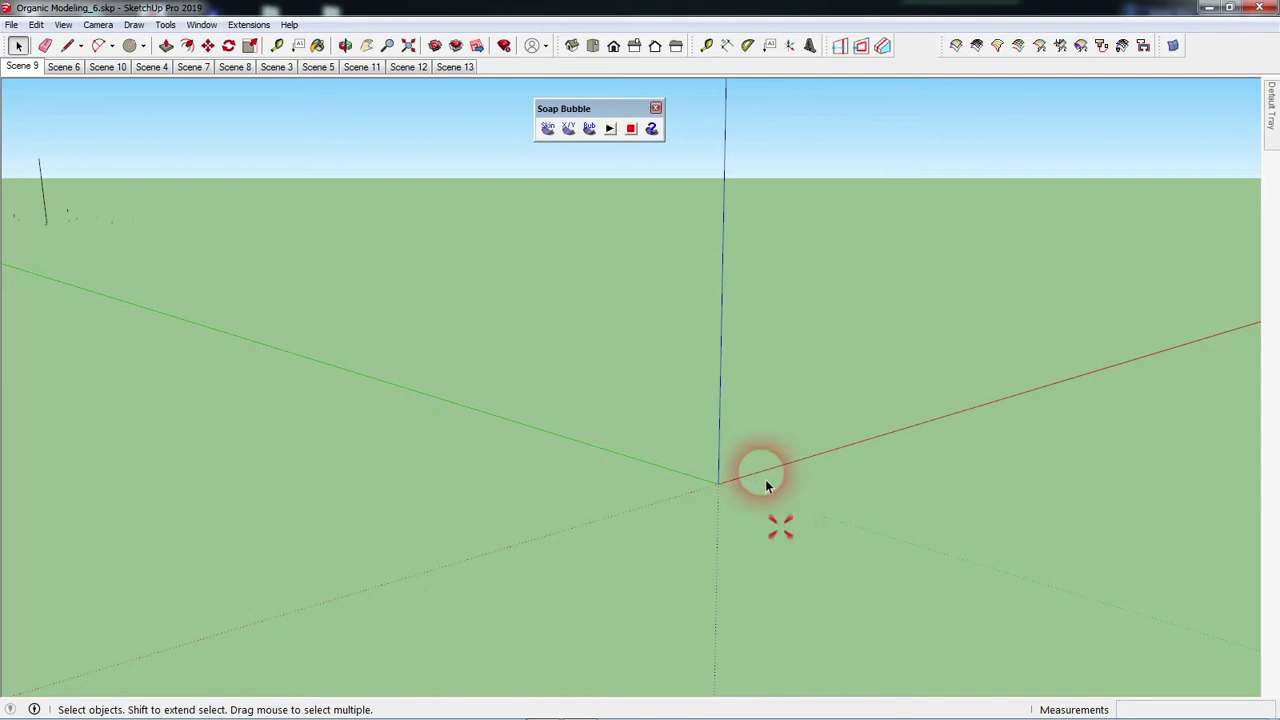
# Turn on the Helix along curve toolbar from the toolbar list.
pyautogui.rightClick(920, 42)
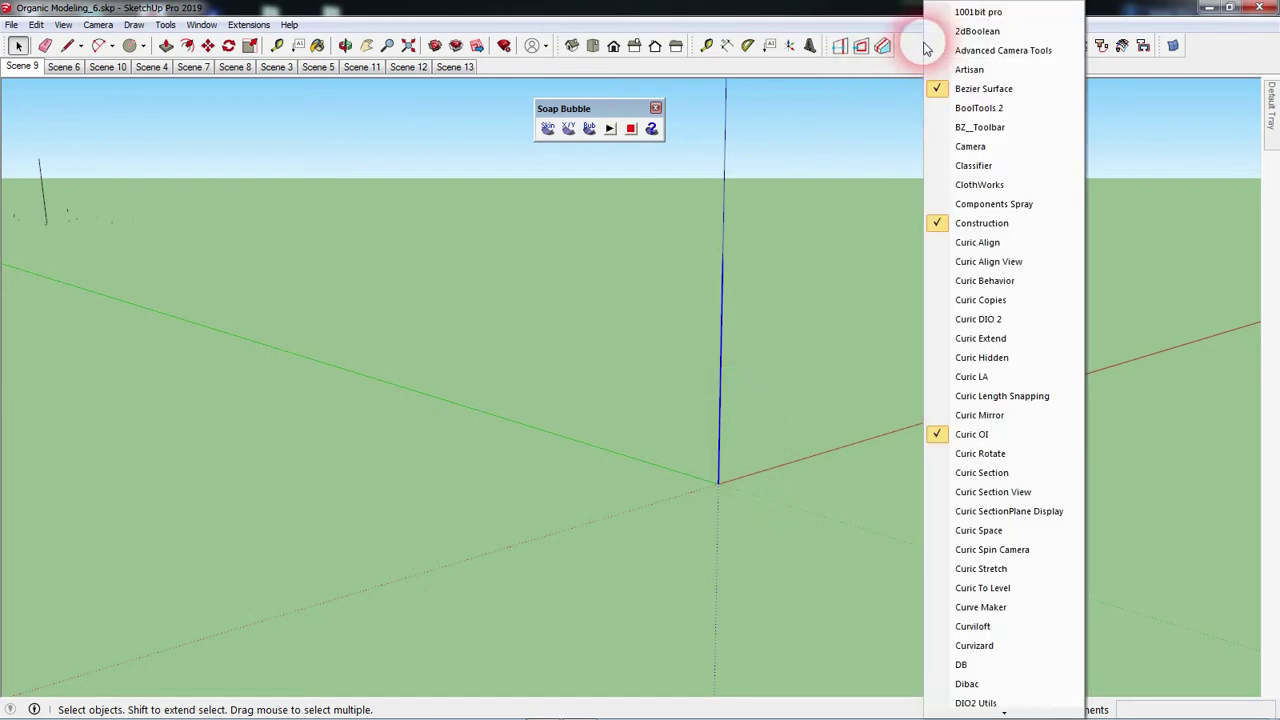
pyautogui.scroll(-3, 1000, 563)
pyautogui.scroll(-4, 985, 585)
pyautogui.scroll(-3, 984, 585)
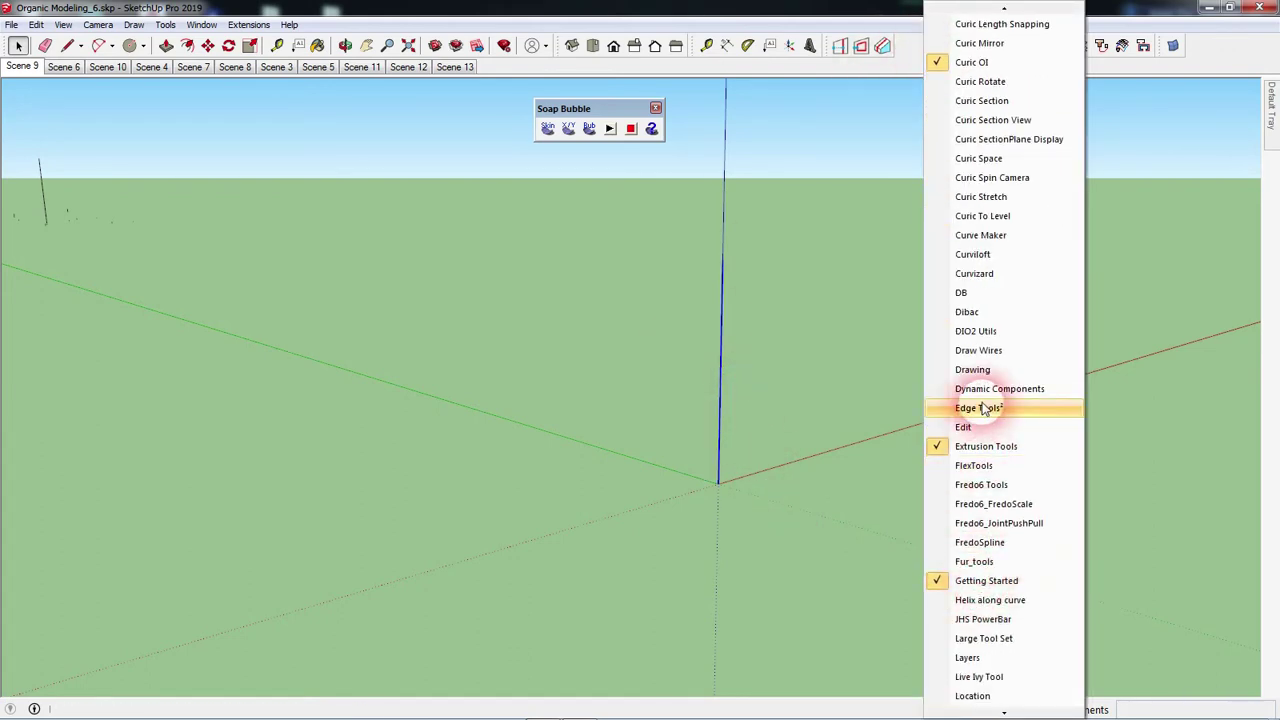
pyautogui.scroll(-3, 1000, 565)
pyautogui.click(990, 485)
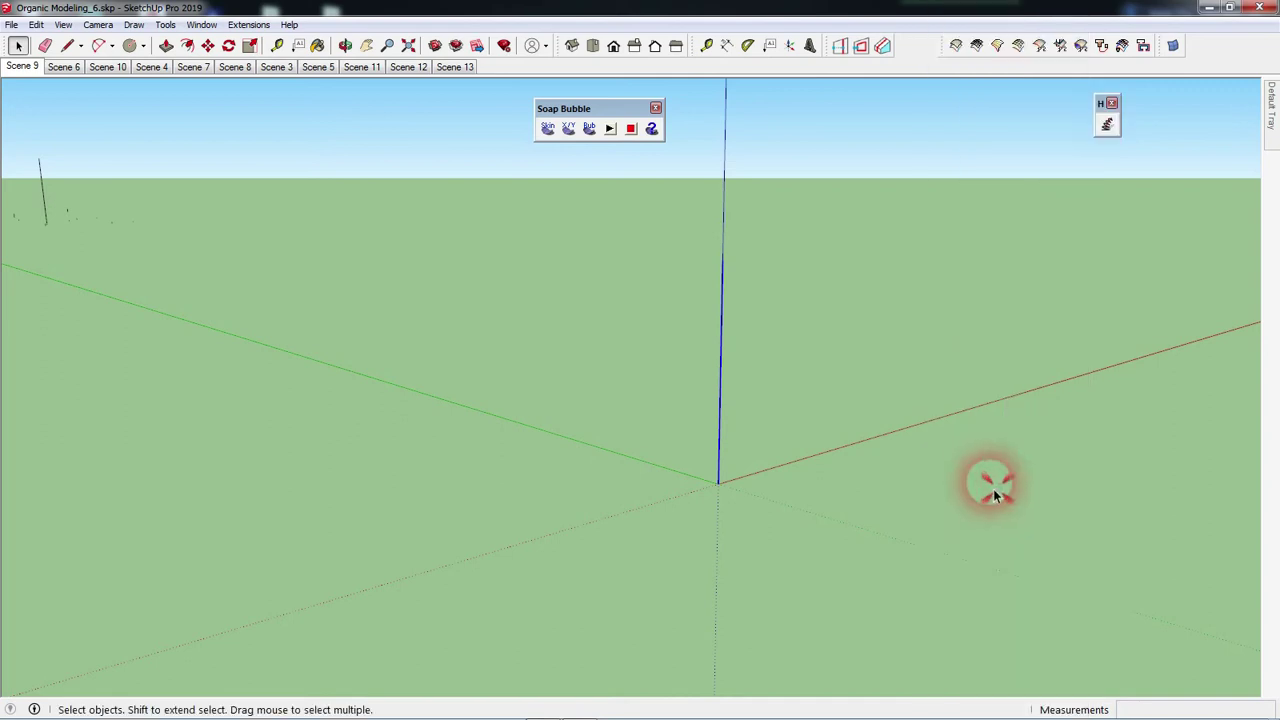
# Keep both helix radii at 40' and review sections, noise, phase, adherence and calculation settings.
pyautogui.moveTo(690, 186); pyautogui.dragTo(1005, 160)
pyautogui.write("40'")
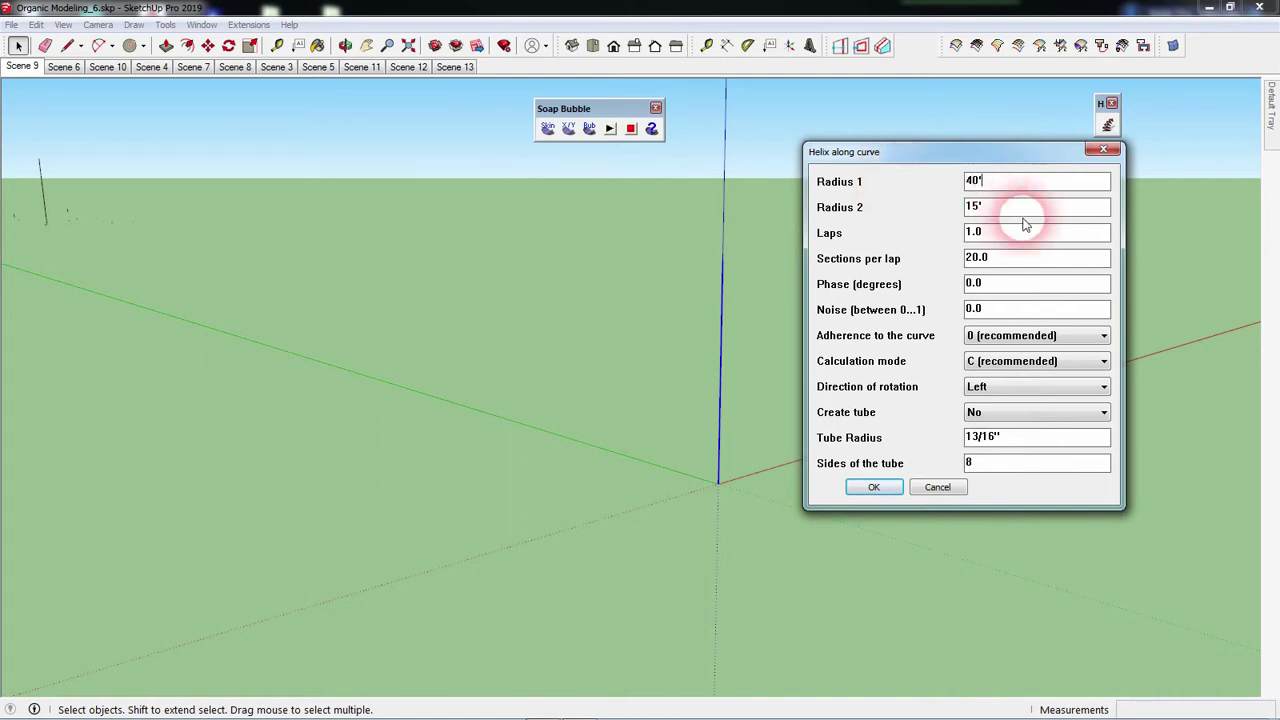
pyautogui.press('Tab')
pyautogui.write('40')
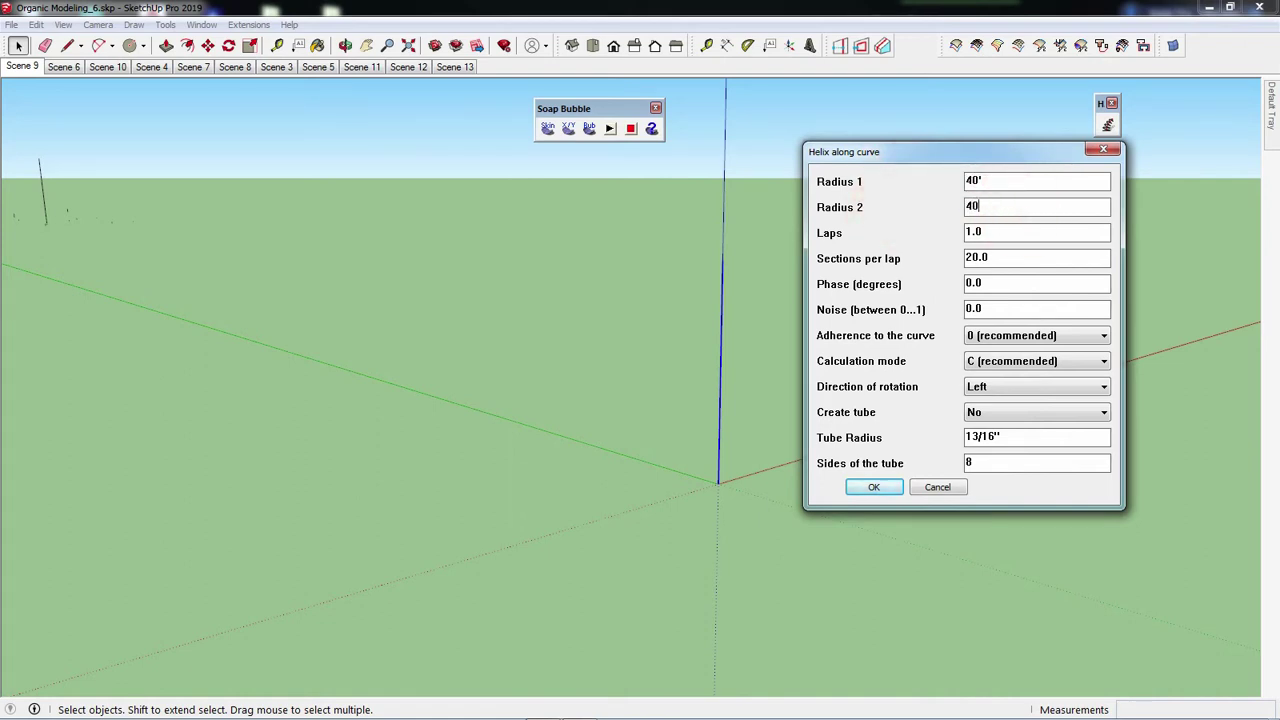
pyautogui.press('Tab')
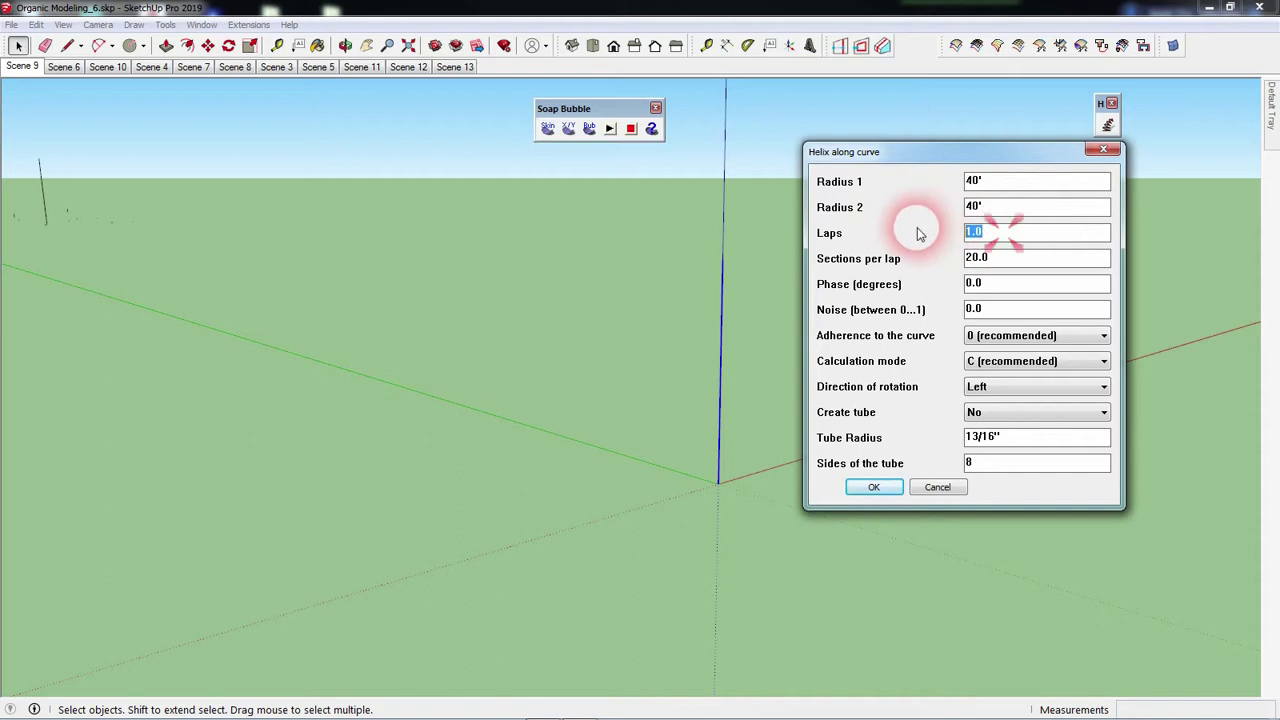
pyautogui.write('1')
pyautogui.doubleClick(1020, 262)
pyautogui.write('30')
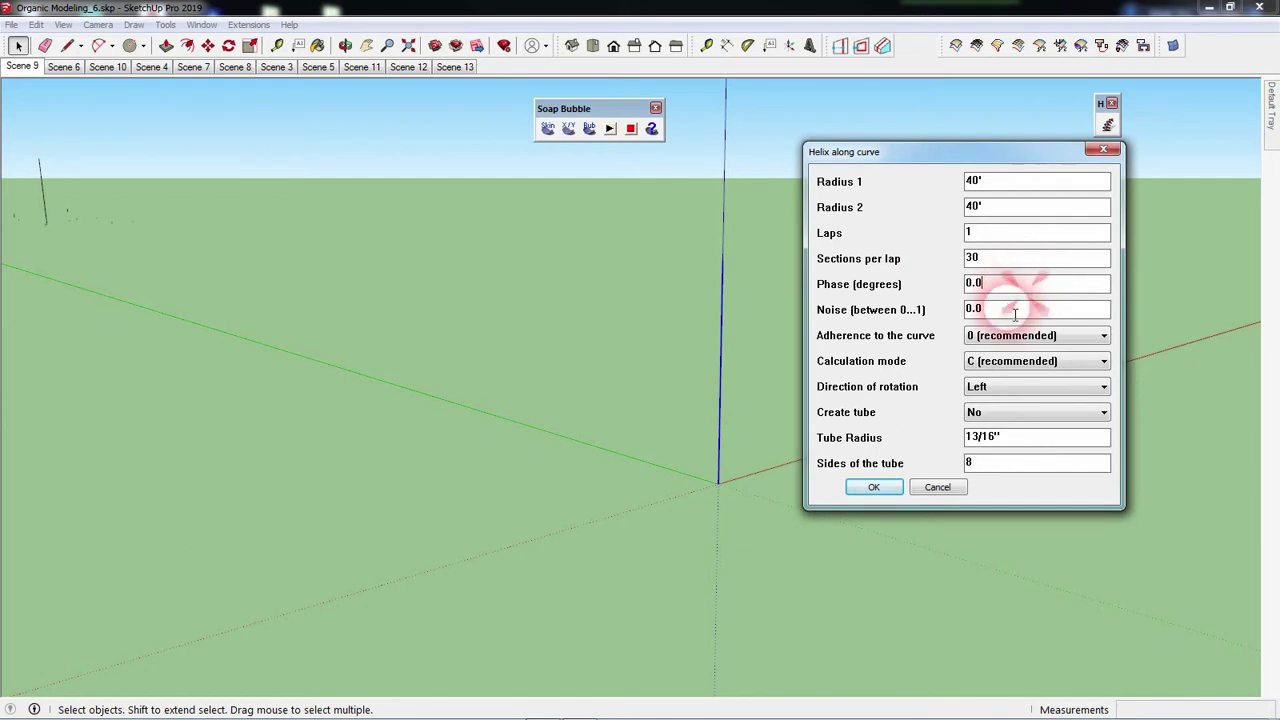
pyautogui.doubleClick(975, 308)
pyautogui.doubleClick(970, 284)
pyautogui.click(990, 345)
pyautogui.click(987, 342)
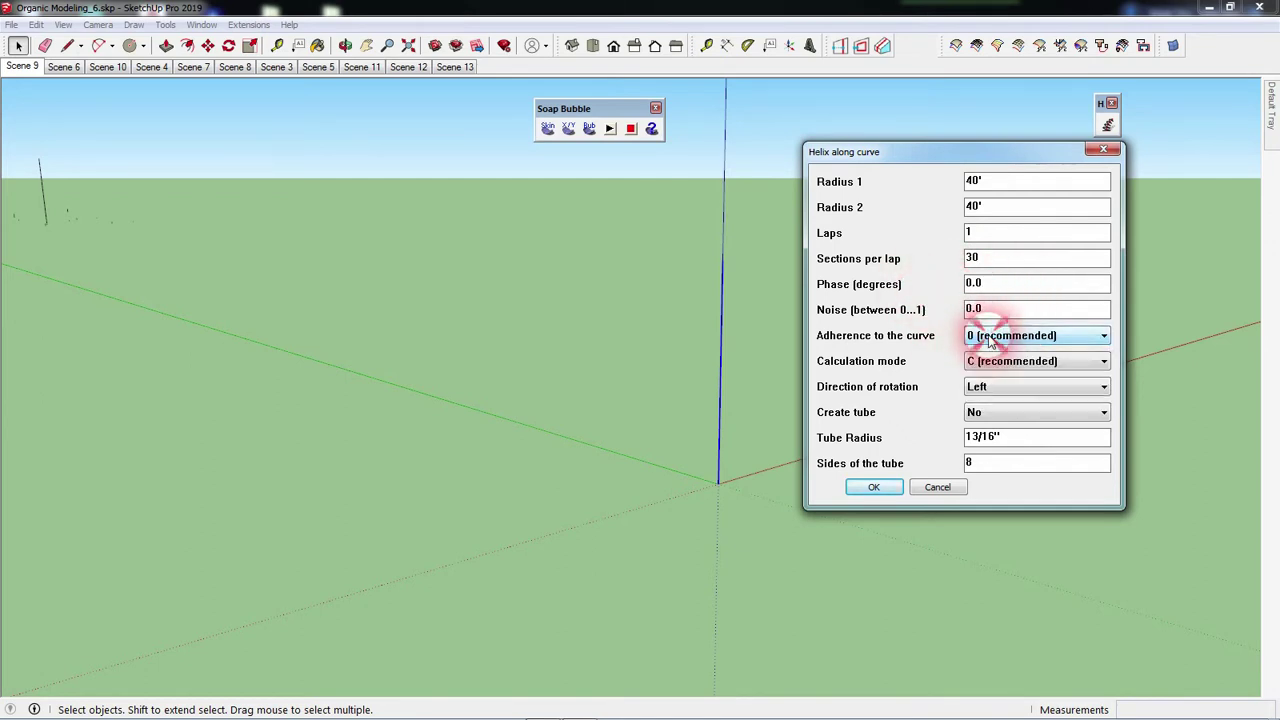
pyautogui.click(992, 356)
pyautogui.click(995, 365)
# Leave Create tube at No and confirm the one-lap, 30-section helix.
pyautogui.click(983, 390)
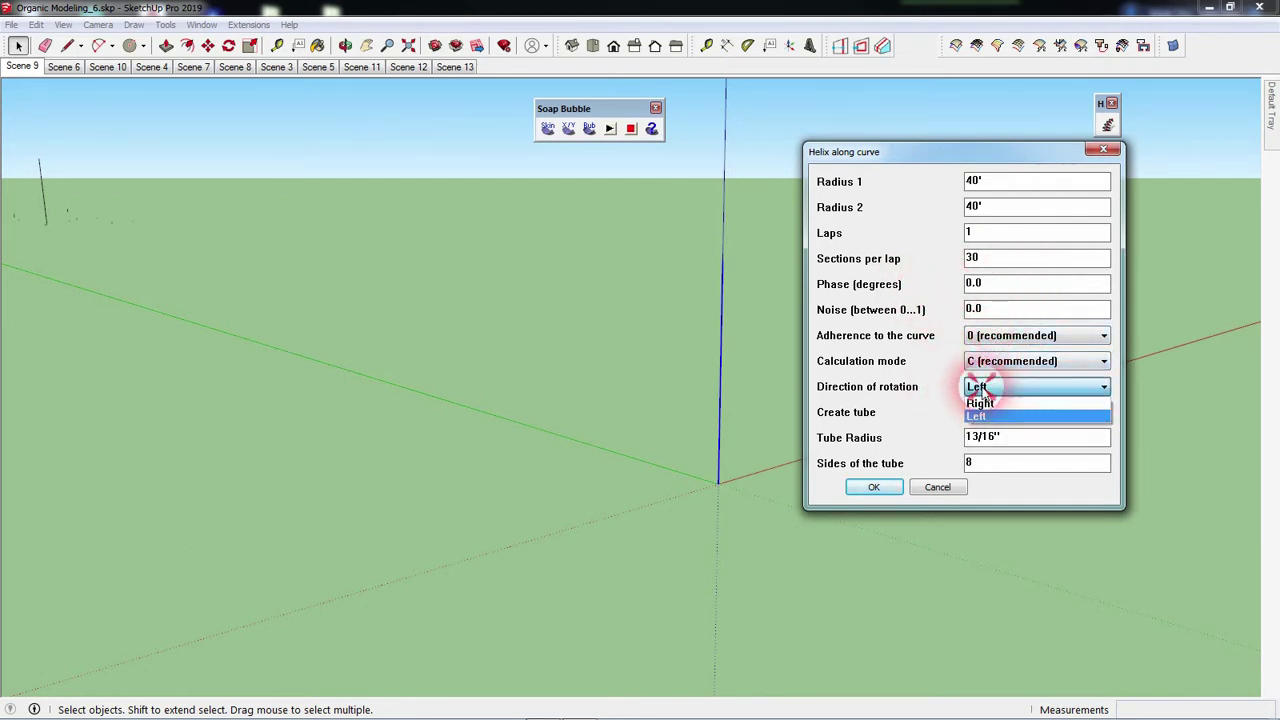
pyautogui.click(987, 429)
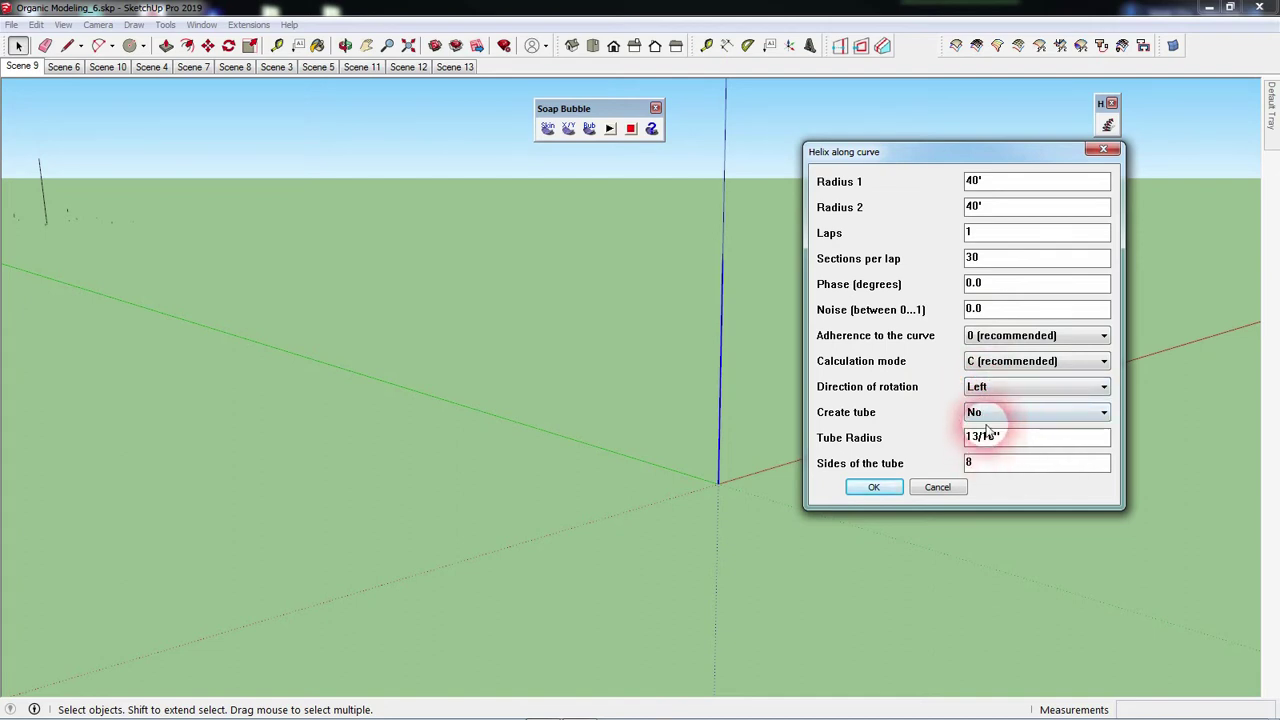
pyautogui.click(985, 413)
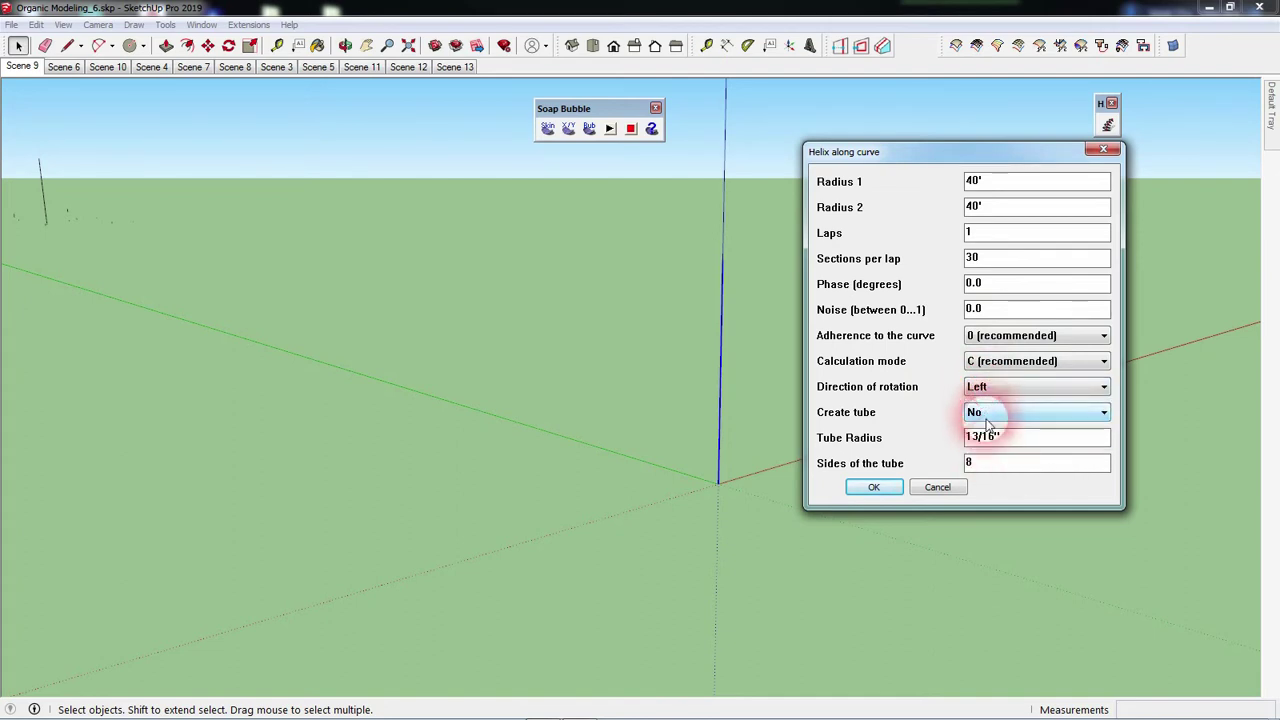
pyautogui.click(987, 463)
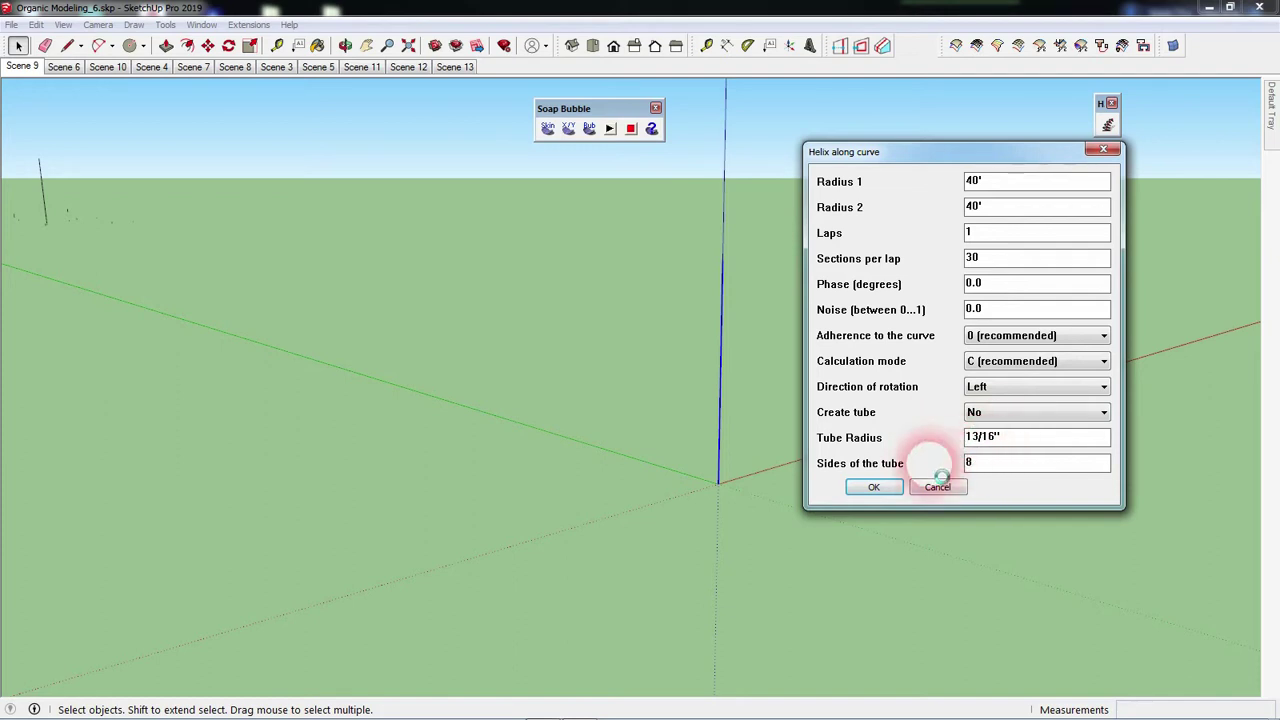
pyautogui.click(876, 488)
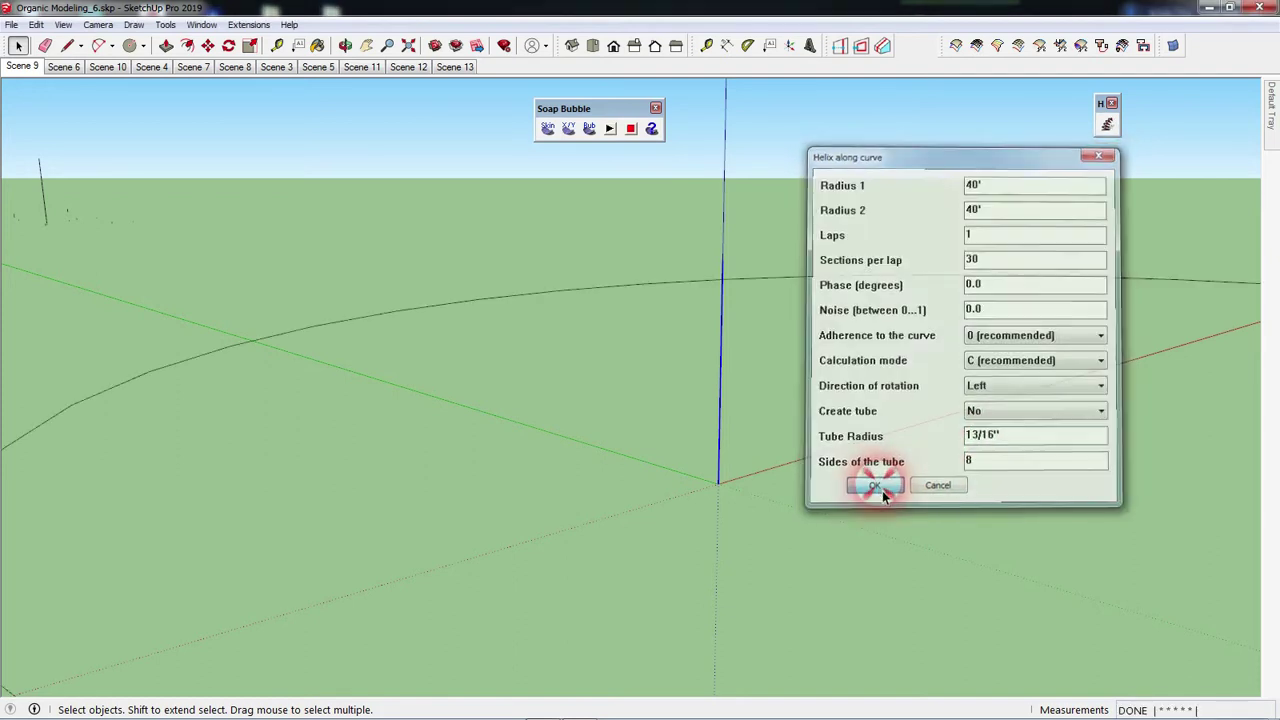
pyautogui.moveTo(893, 385)
pyautogui.mouseDown(button='middle')
pyautogui.moveTo(731, 371)
pyautogui.moveTo(980, 432)
pyautogui.moveTo(643, 434)
pyautogui.moveTo(1094, 486)
pyautogui.moveTo(897, 448)
pyautogui.moveTo(737, 371)
pyautogui.moveTo(706, 374)
pyautogui.moveTo(696, 402)
pyautogui.moveTo(723, 429)
pyautogui.mouseUp(button='middle')
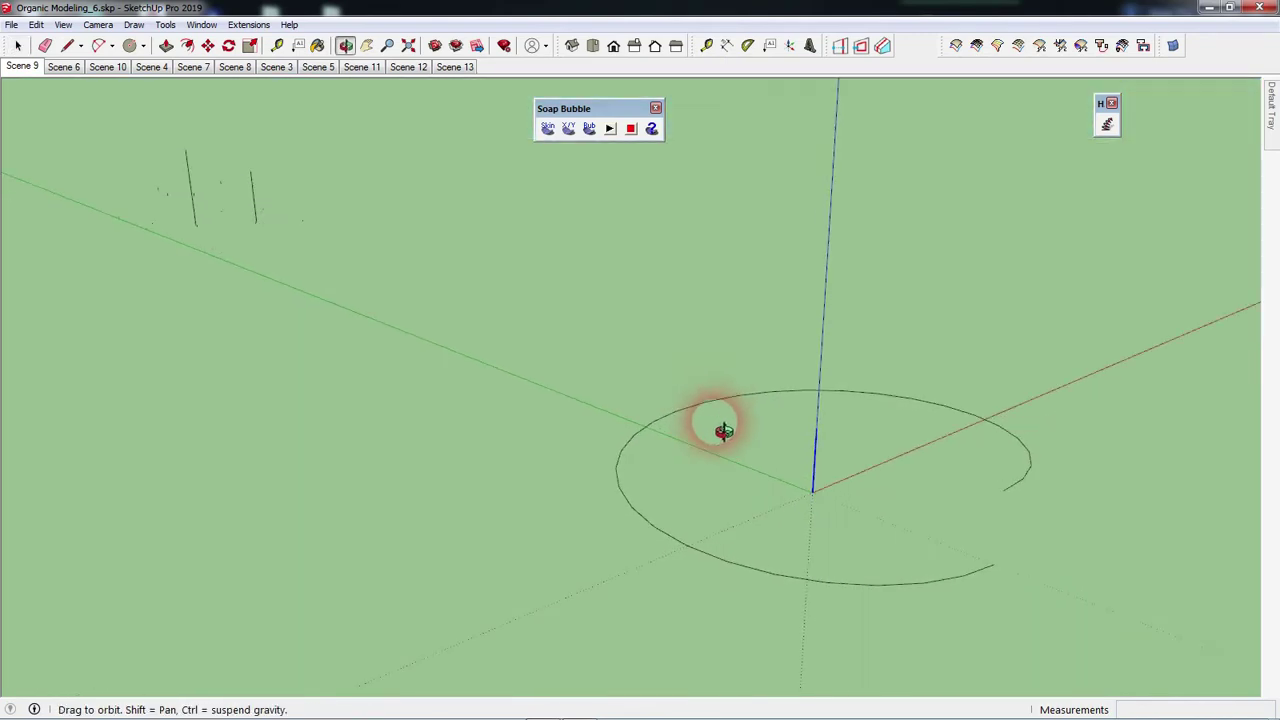
# Run Helix along curve again with Radius 1 and Radius 2 set to 15'.
pyautogui.scroll(1, 860, 500)
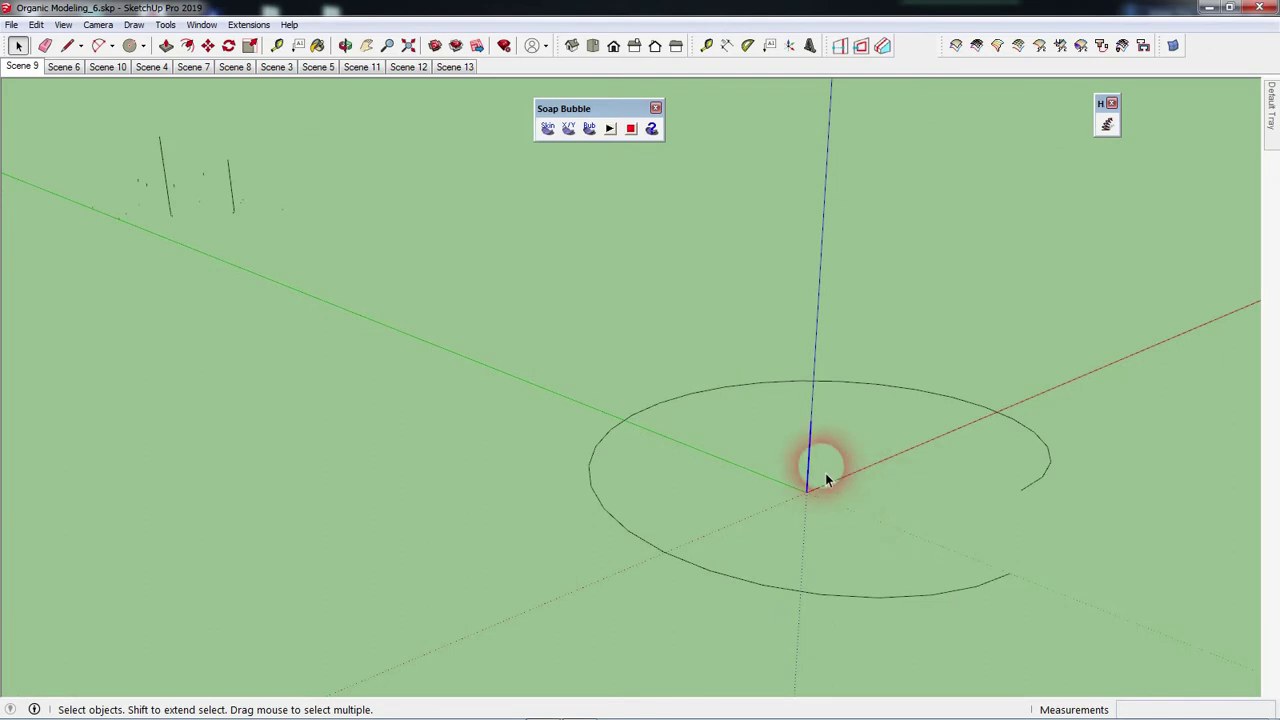
pyautogui.click(1105, 125)
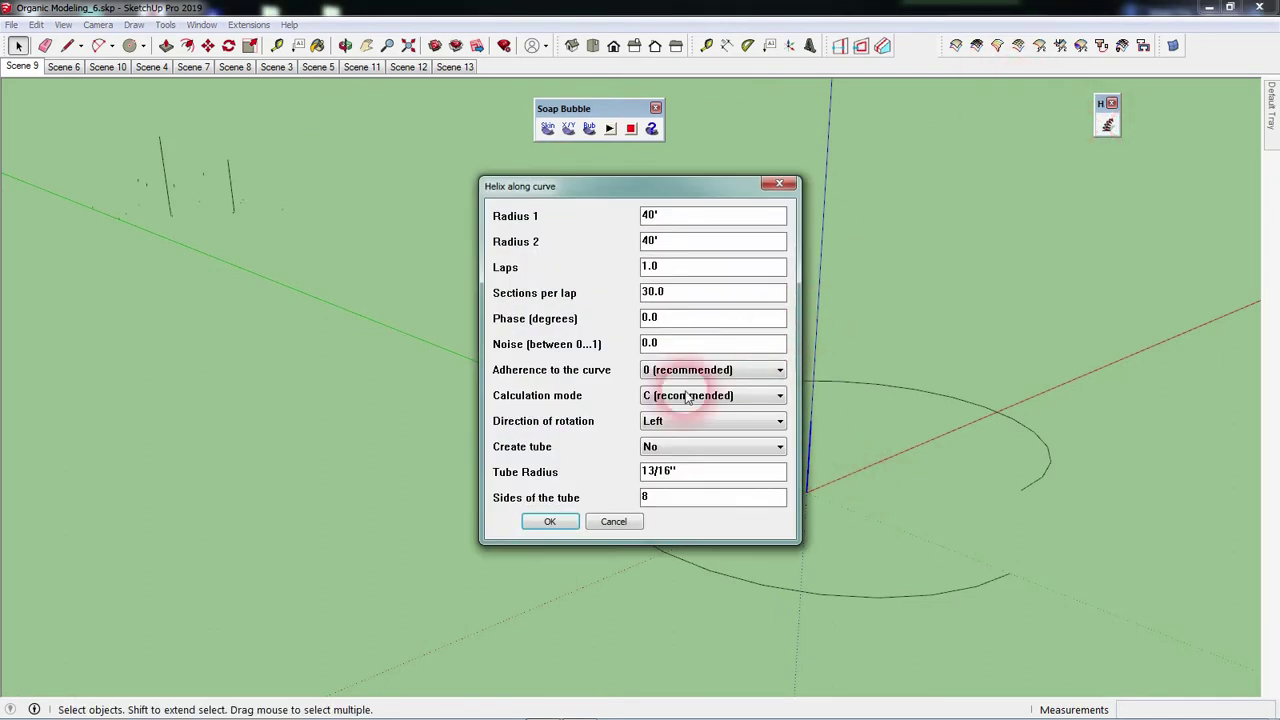
pyautogui.moveTo(659, 224); pyautogui.dragTo(636, 226)
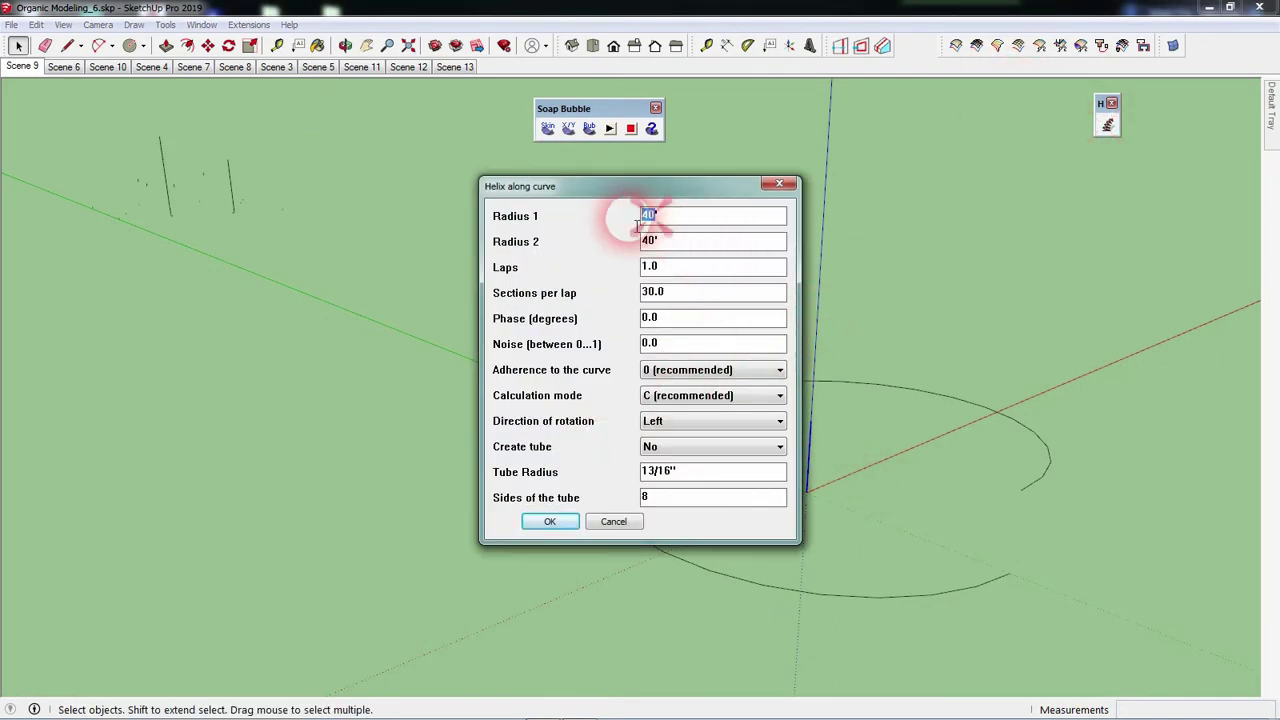
pyautogui.write('15')
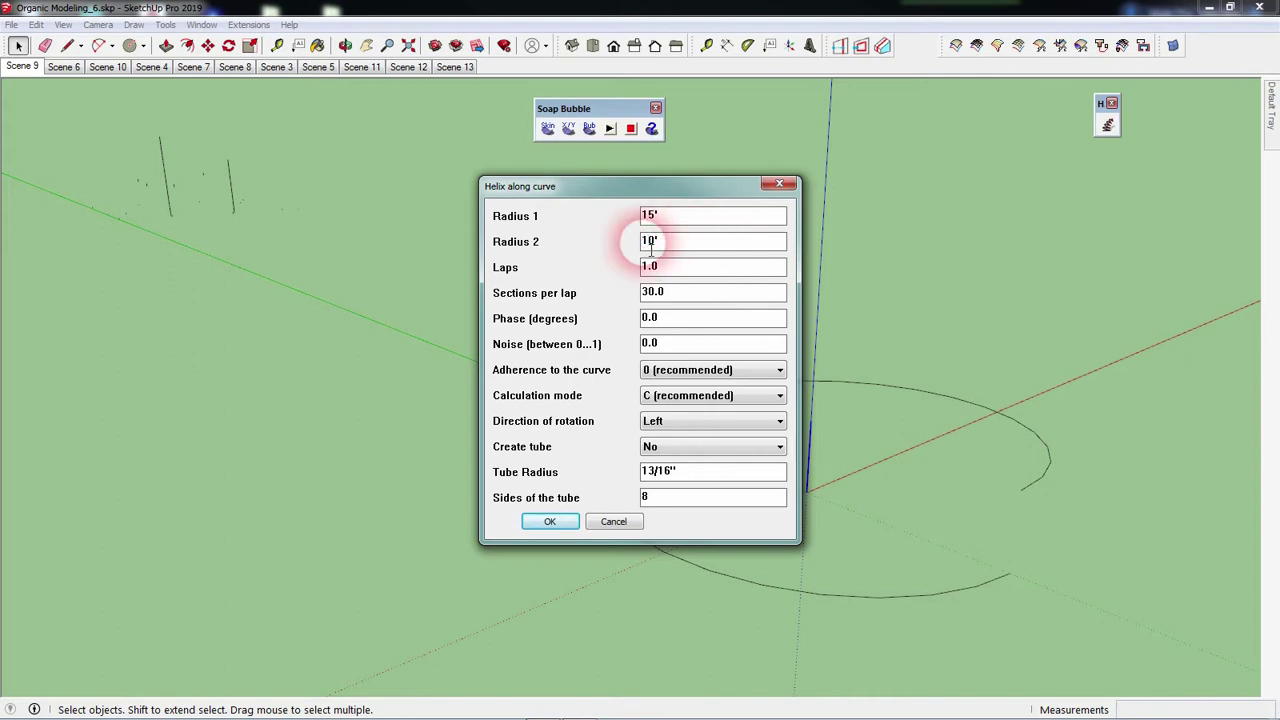
pyautogui.click(555, 515)
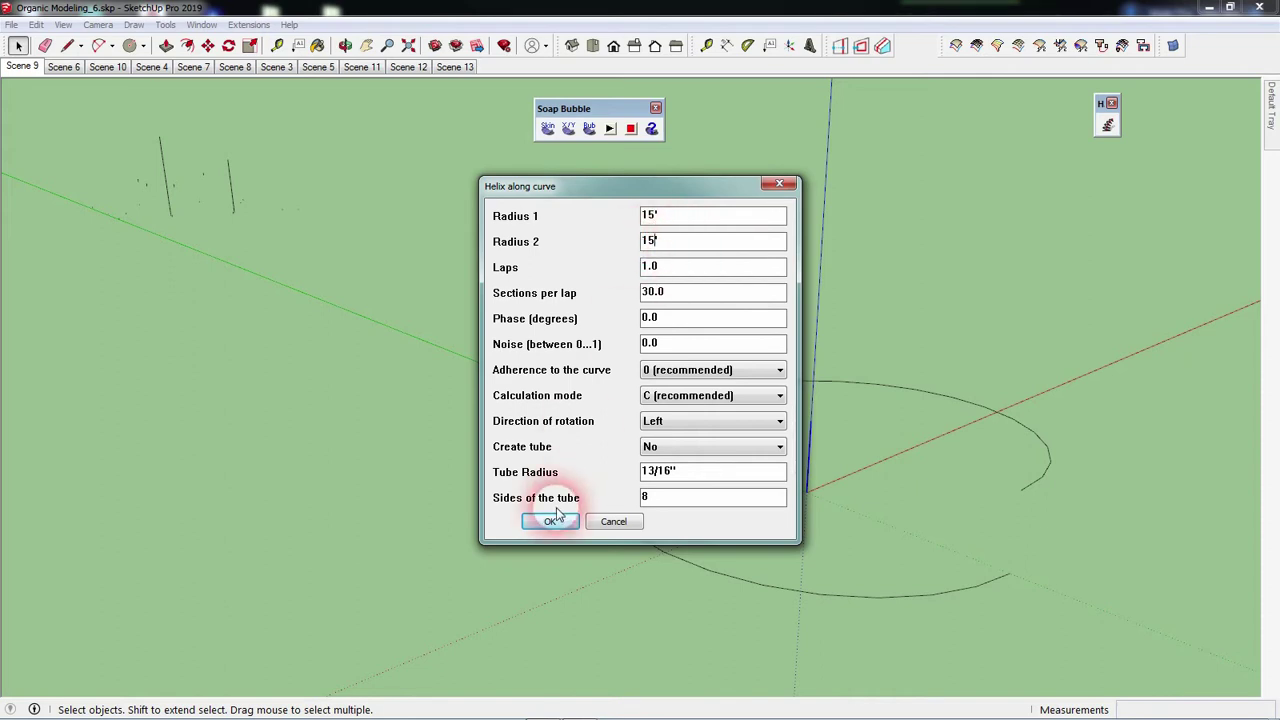
# Select both spiral curves with a selection window.
pyautogui.moveTo(908, 498); pyautogui.dragTo(1040, 478, button='middle')
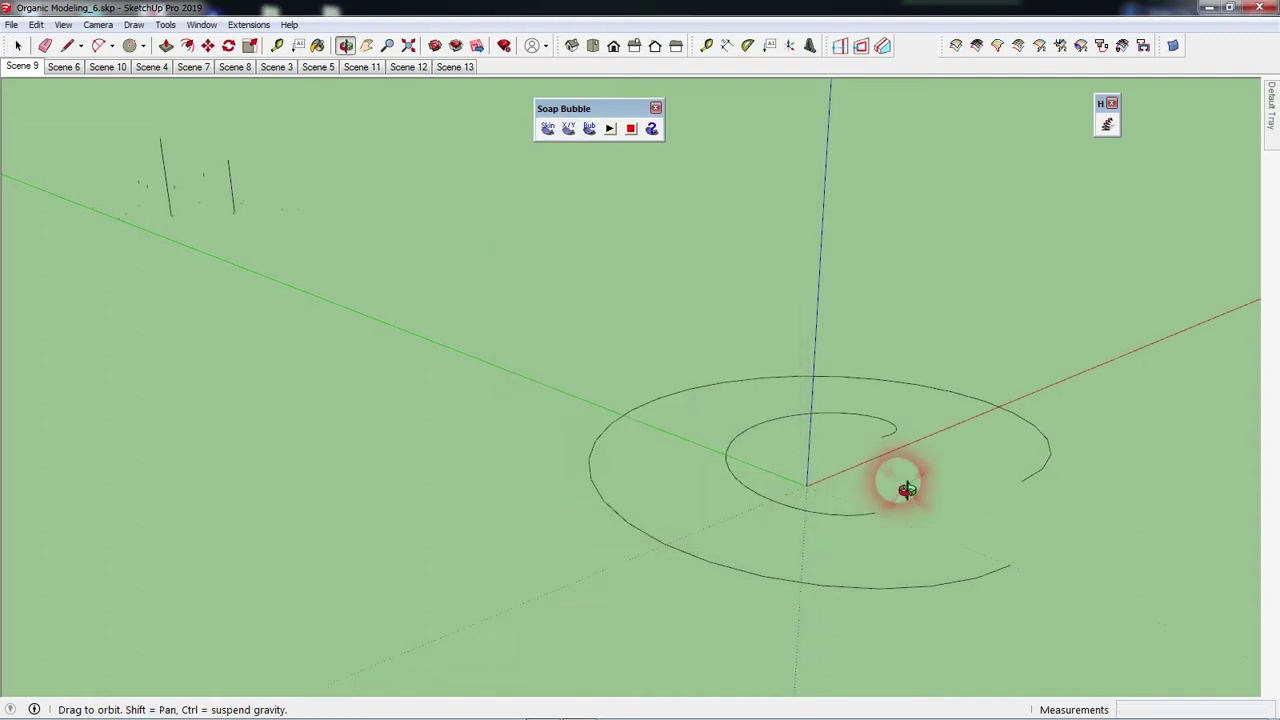
pyautogui.scroll(-2, 371, 491)
pyautogui.scroll(-2, 371, 491)
pyautogui.moveTo(966, 420); pyautogui.dragTo(875, 375)
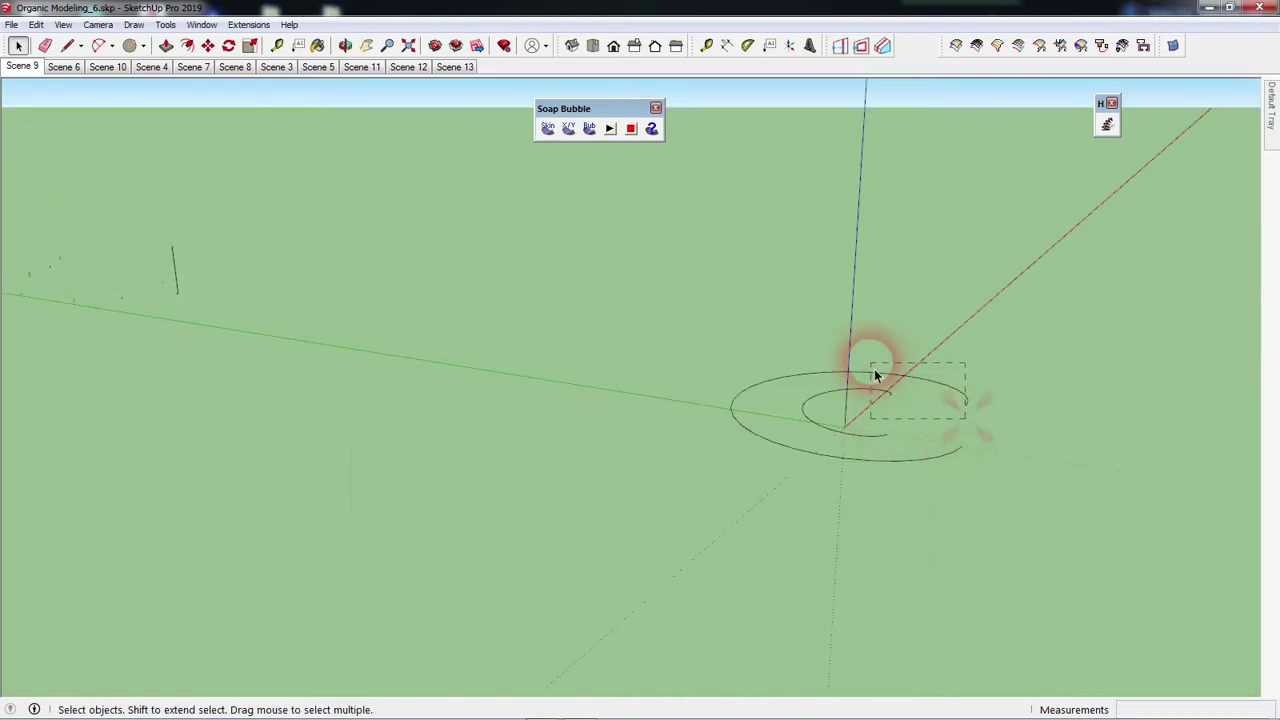
# Copy the nested spiral pair with Move and Ctrl, placing it to the right of the original.
pyautogui.press('m')
pyautogui.press('ctrl')
pyautogui.click(762, 501)
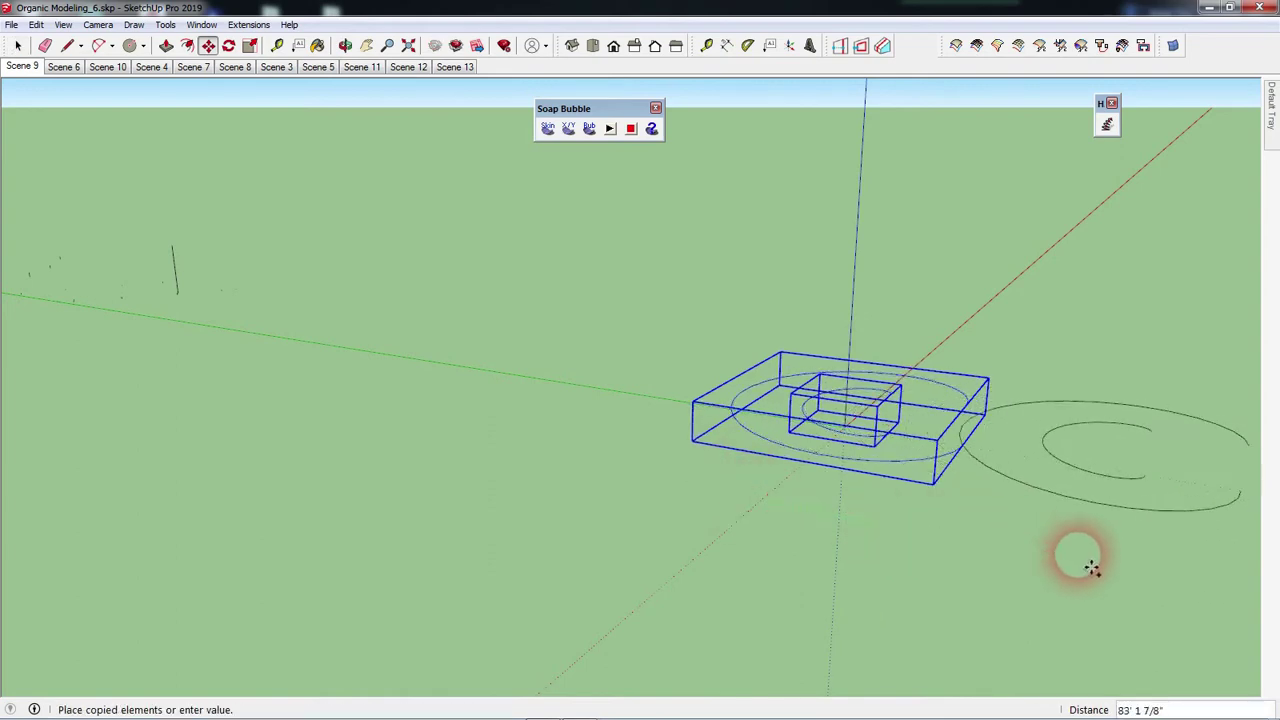
pyautogui.click(1150, 588)
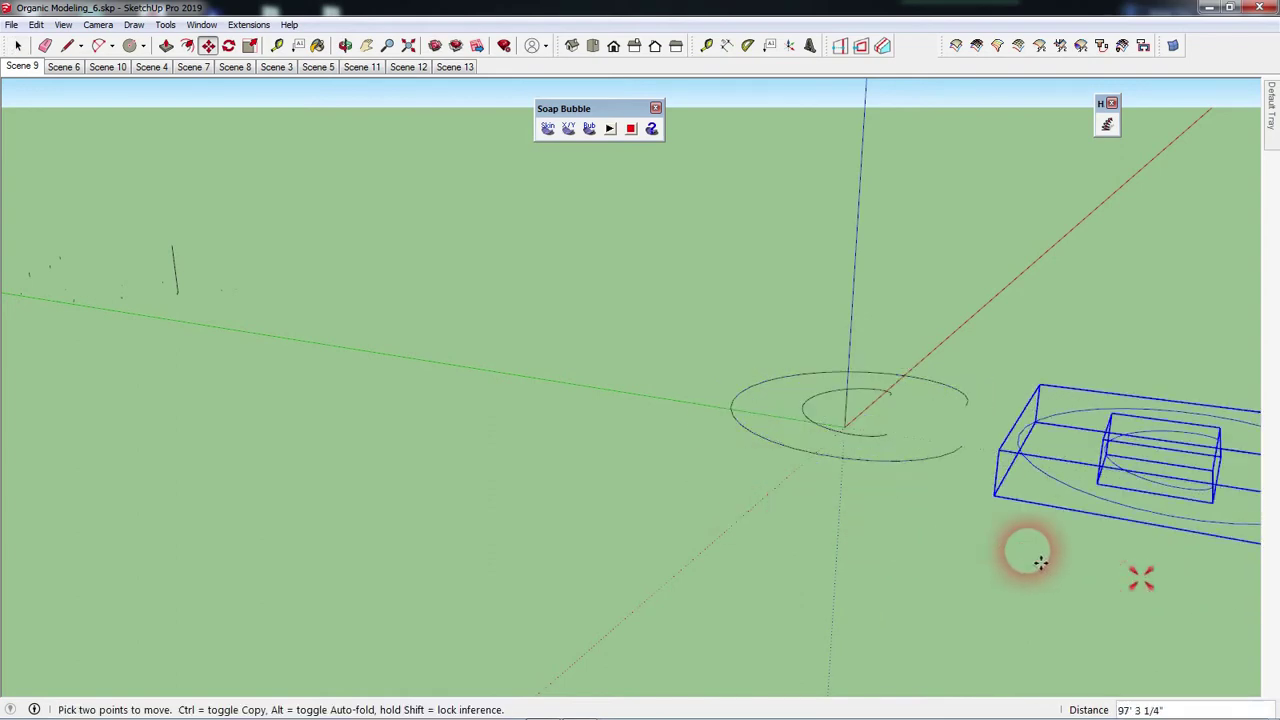
pyautogui.scroll(3, 1243, 486)
pyautogui.scroll(2, 1157, 463)
pyautogui.scroll(1, 1101, 480)
# Try mirroring the copy along the green axis, undo that result, and reselect the copy.
pyautogui.press('space')
pyautogui.rightClick(938, 408)
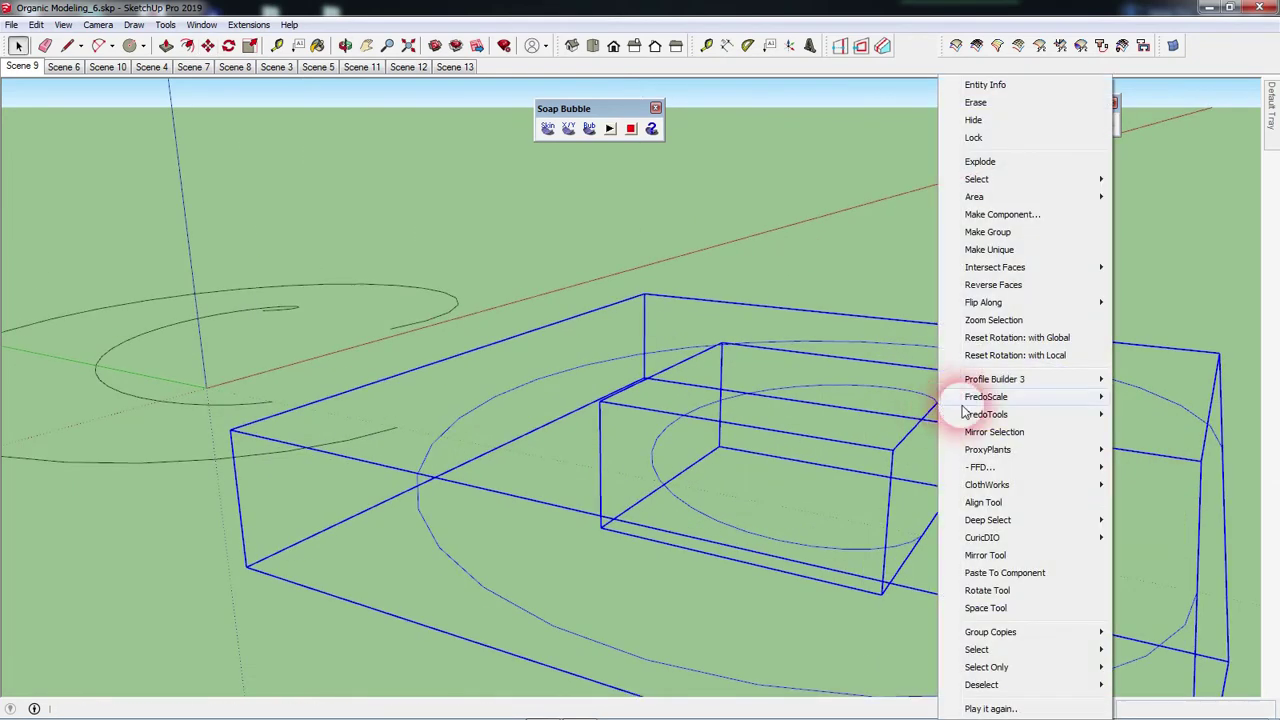
pyautogui.click(1007, 436)
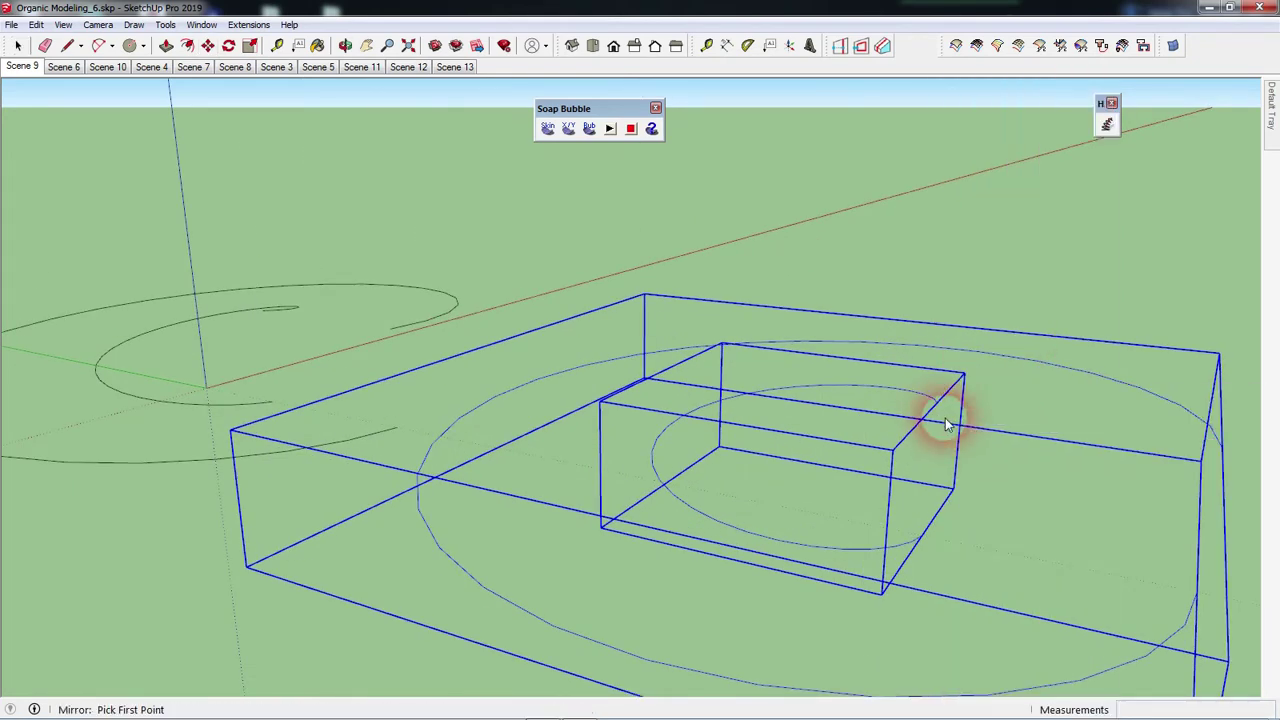
pyautogui.scroll(-2, 971, 451)
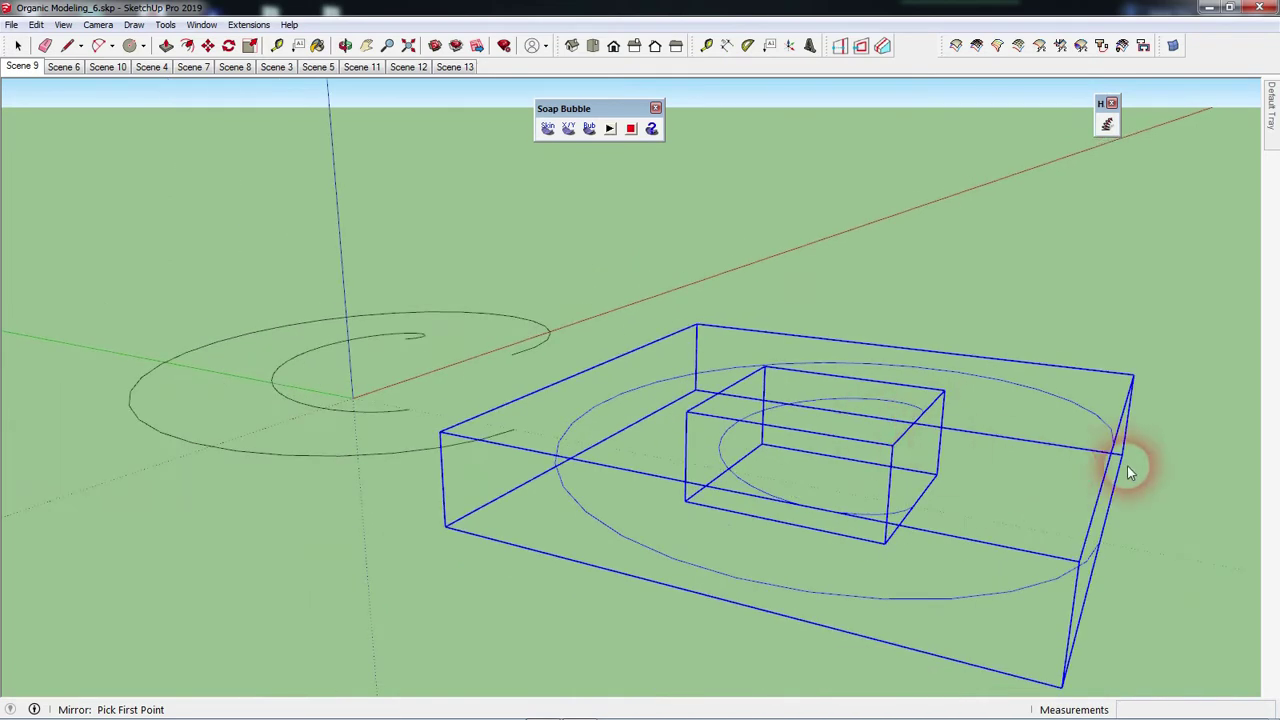
pyautogui.click(1115, 446)
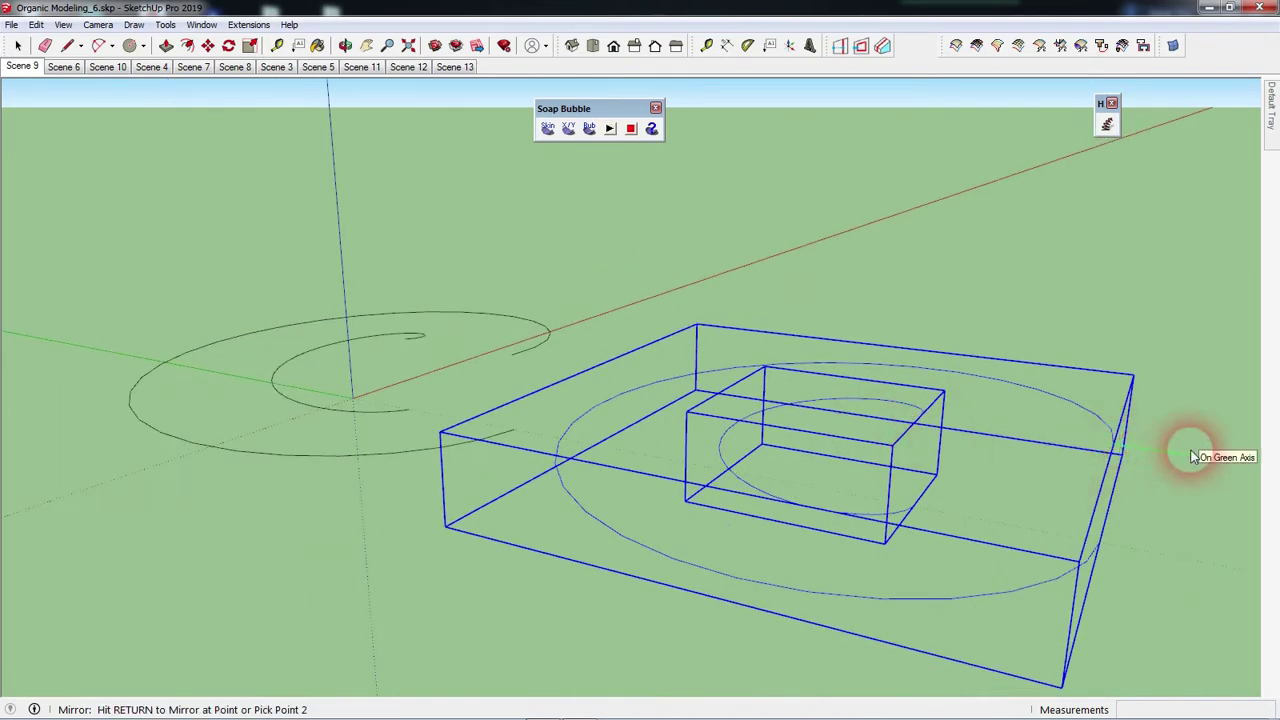
pyautogui.click(1188, 506)
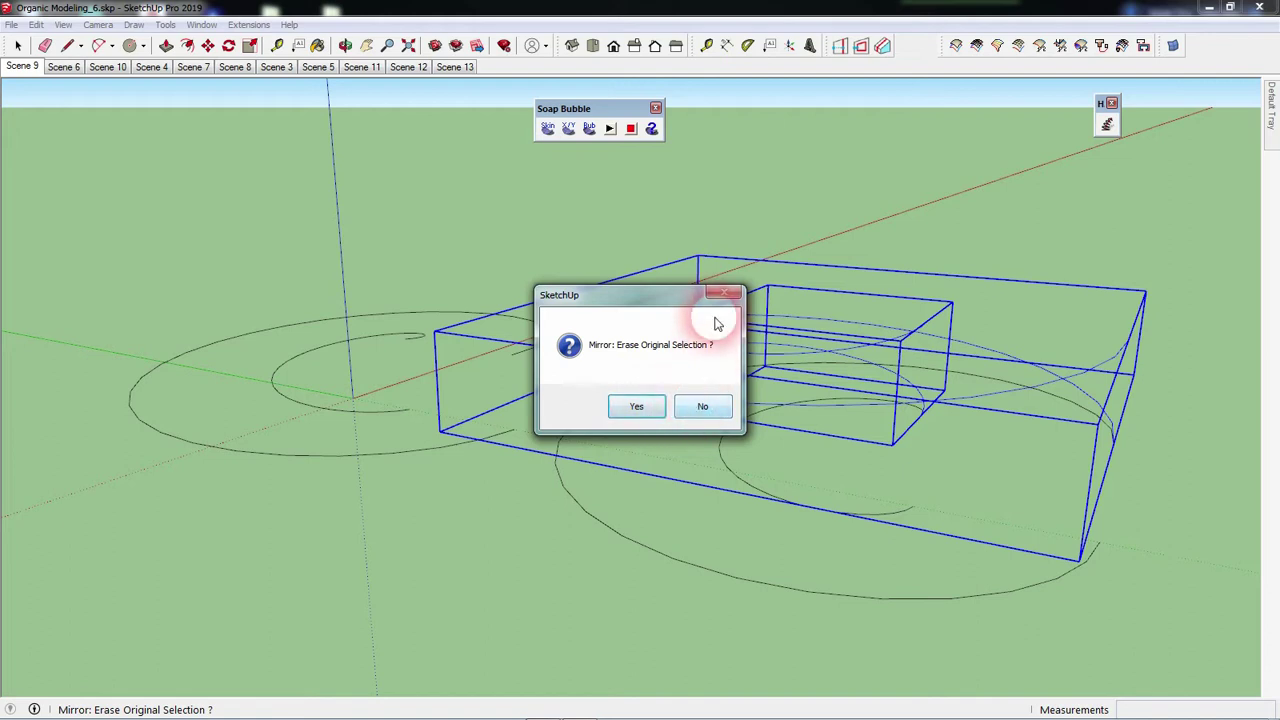
pyautogui.click(722, 408)
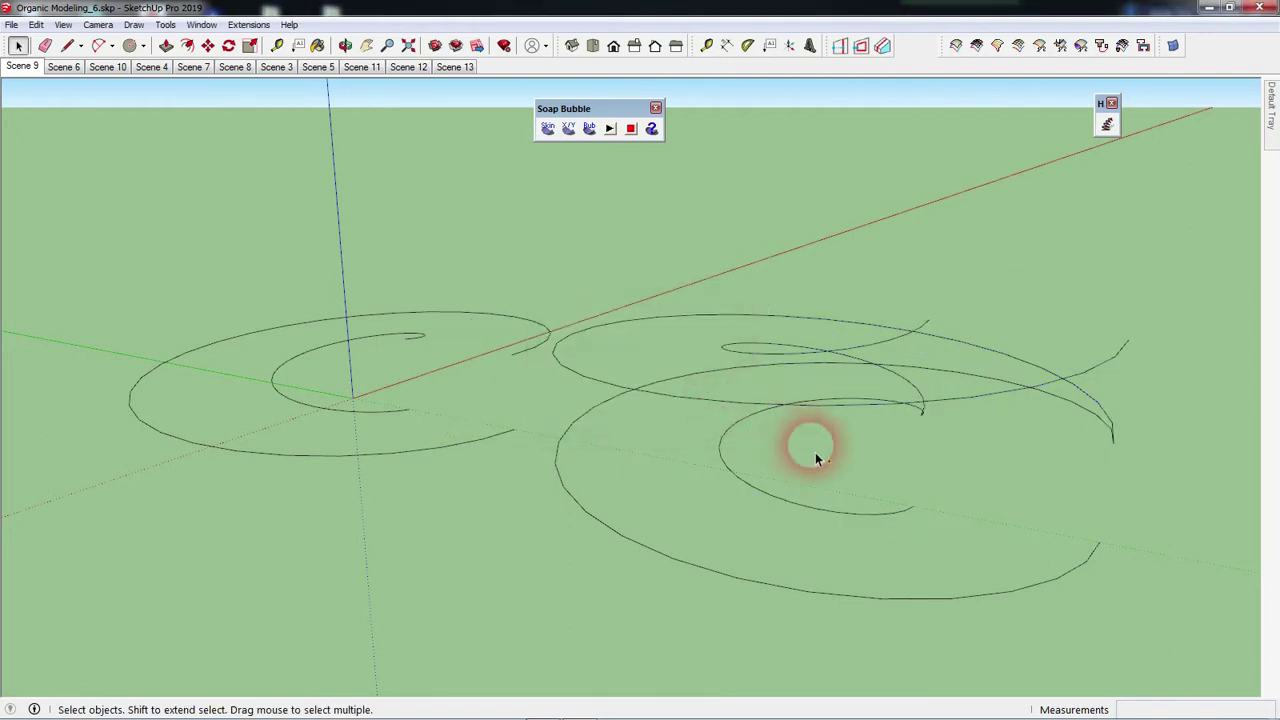
pyautogui.hotkey('ctrl', 'z')
pyautogui.moveTo(1151, 472); pyautogui.dragTo(895, 351)
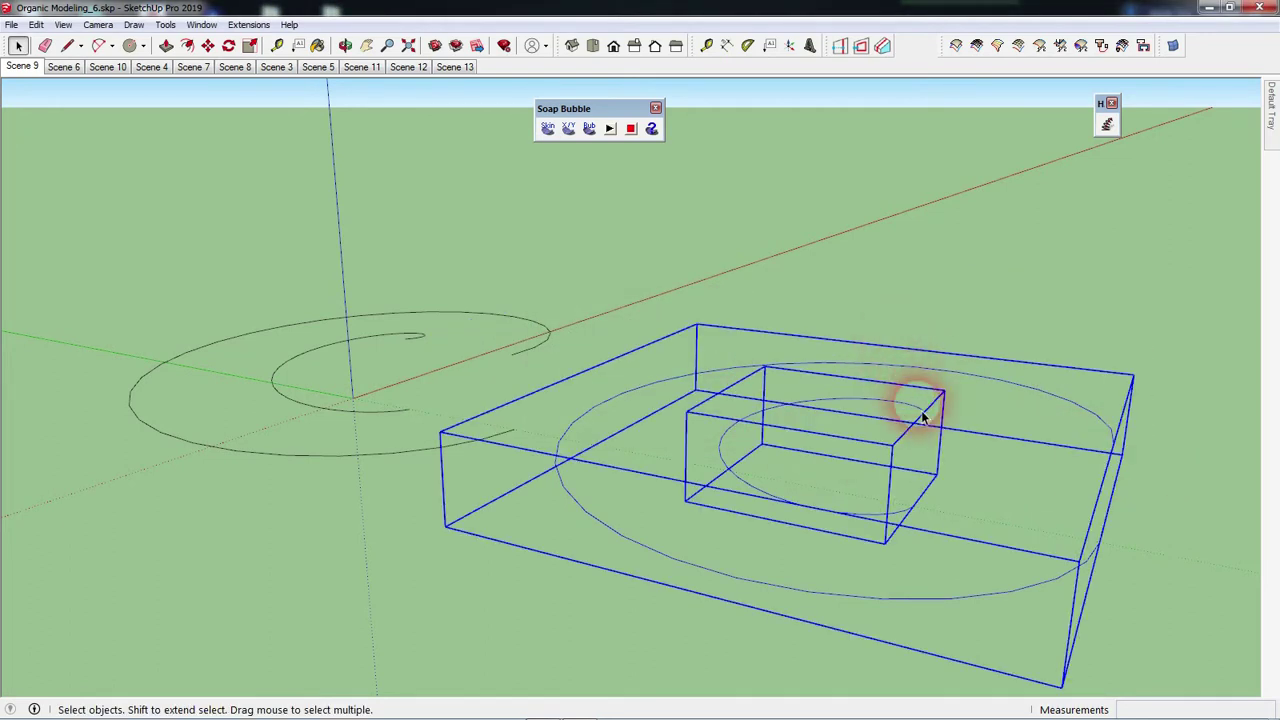
# Mirror the copied spiral pair along the blue axis, erasing the unflipped original.
pyautogui.rightClick(920, 410)
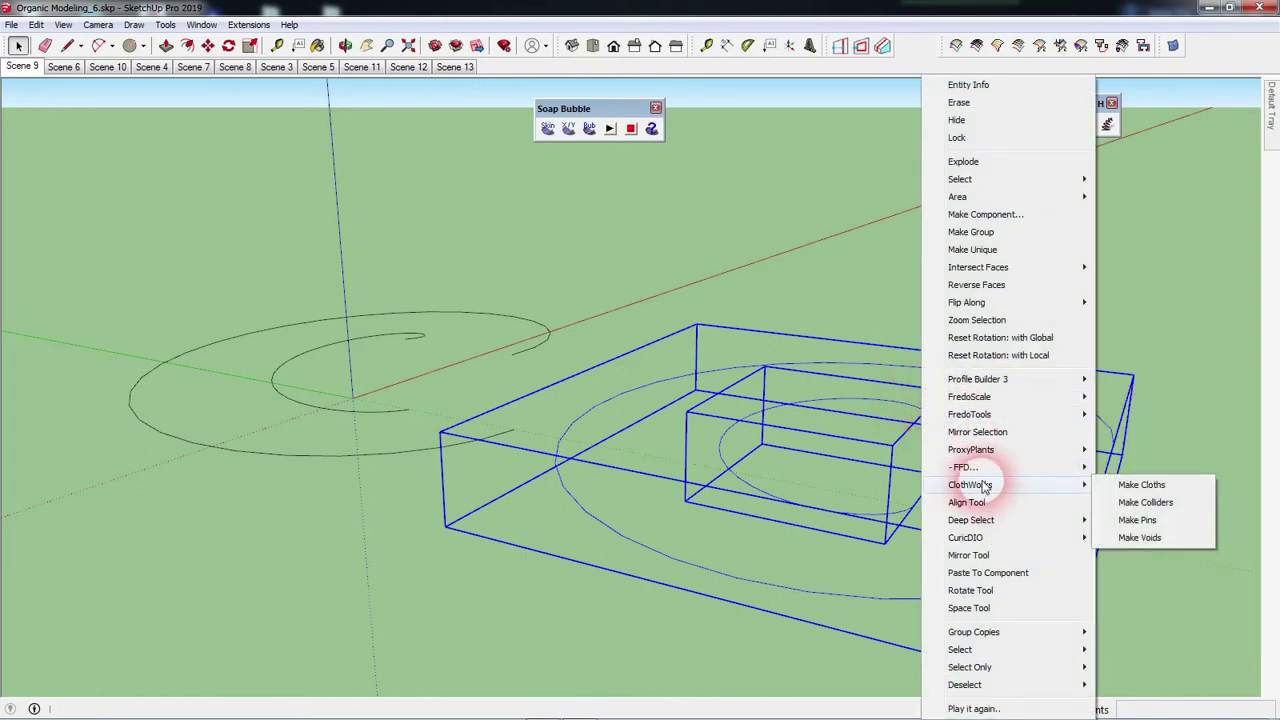
pyautogui.click(977, 431)
pyautogui.scroll(2, 1150, 486)
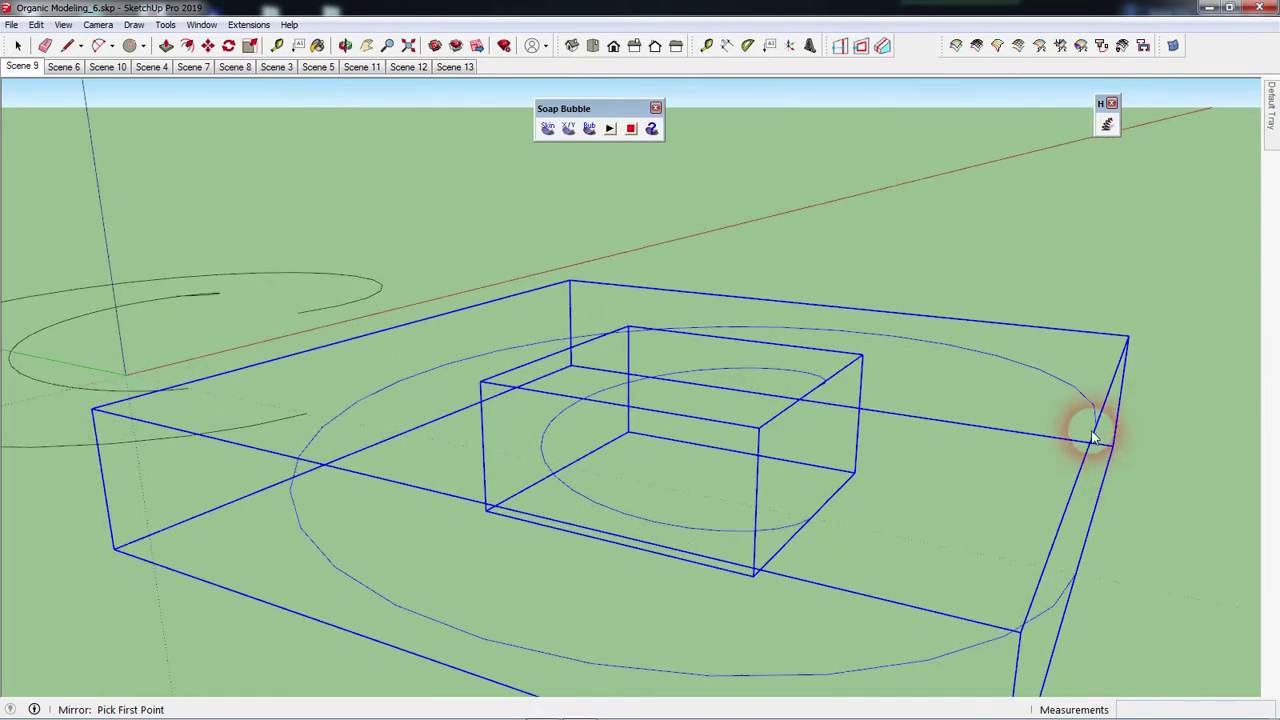
pyautogui.click(1098, 429)
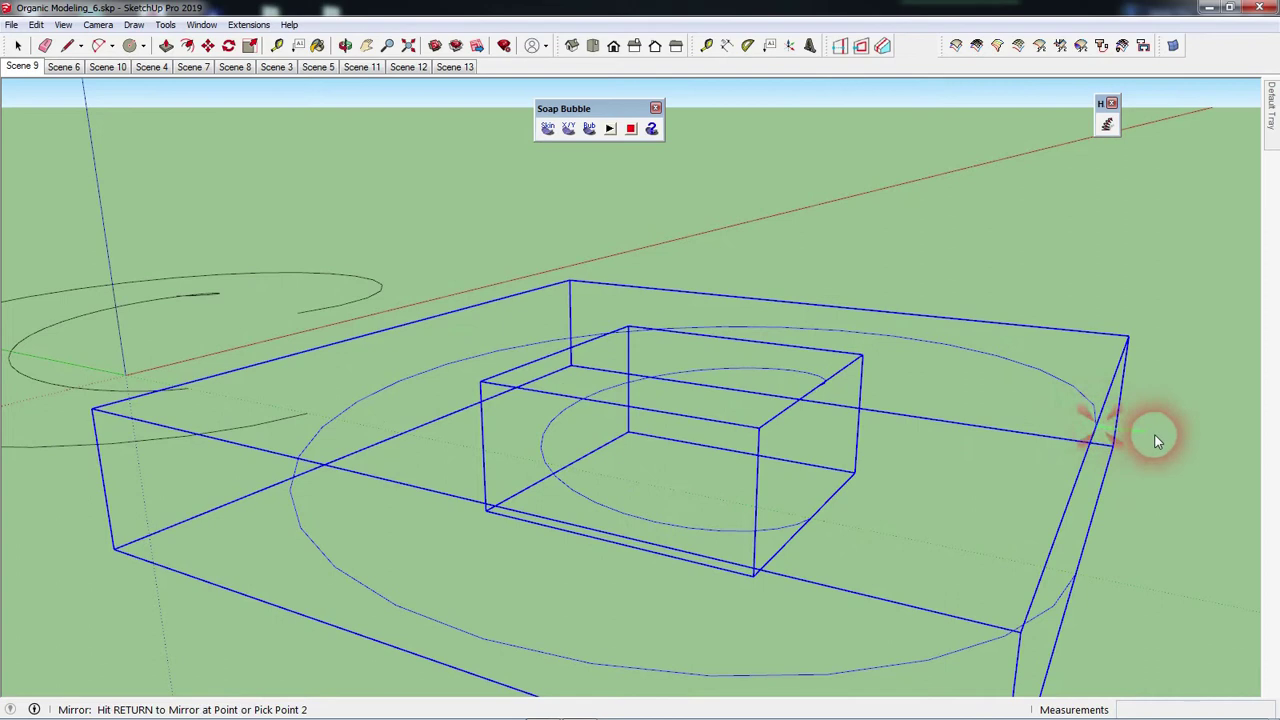
pyautogui.click(1155, 510)
pyautogui.click(648, 410)
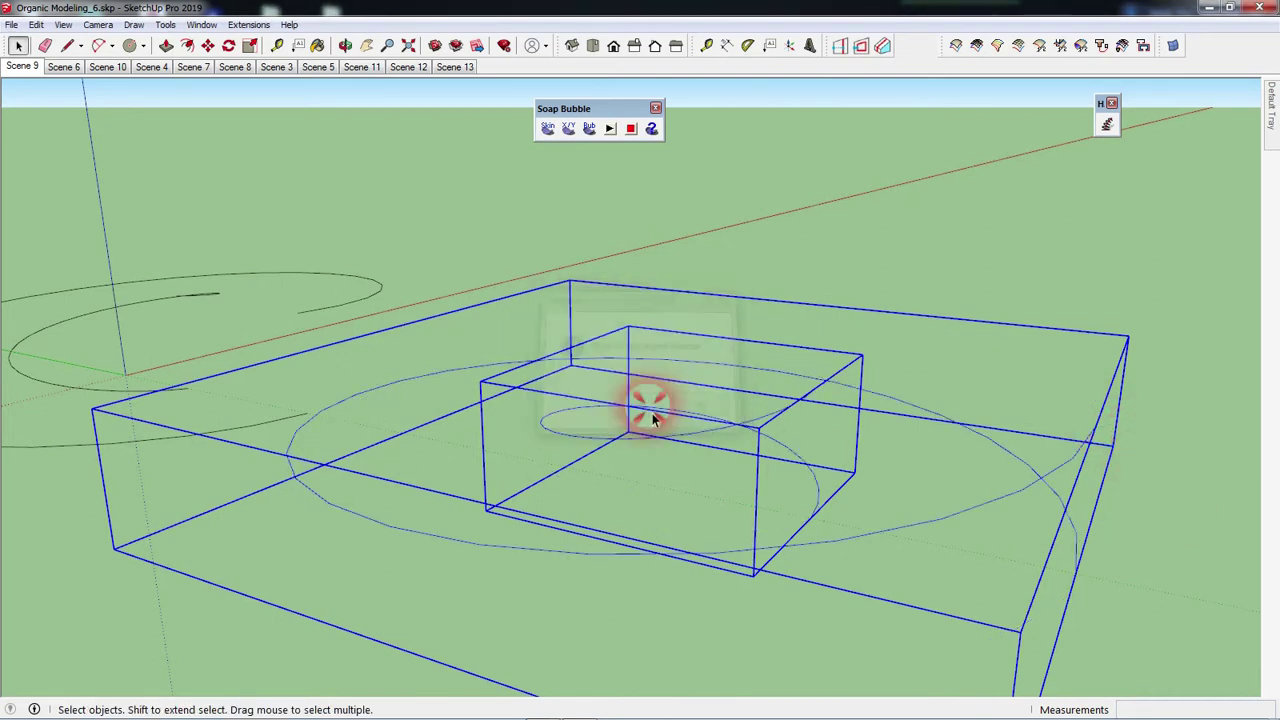
# Orbit to inspect the flipped spirals and select the lower mirrored pair.
pyautogui.click(737, 534)
pyautogui.moveTo(762, 420); pyautogui.dragTo(960, 614, button='middle')
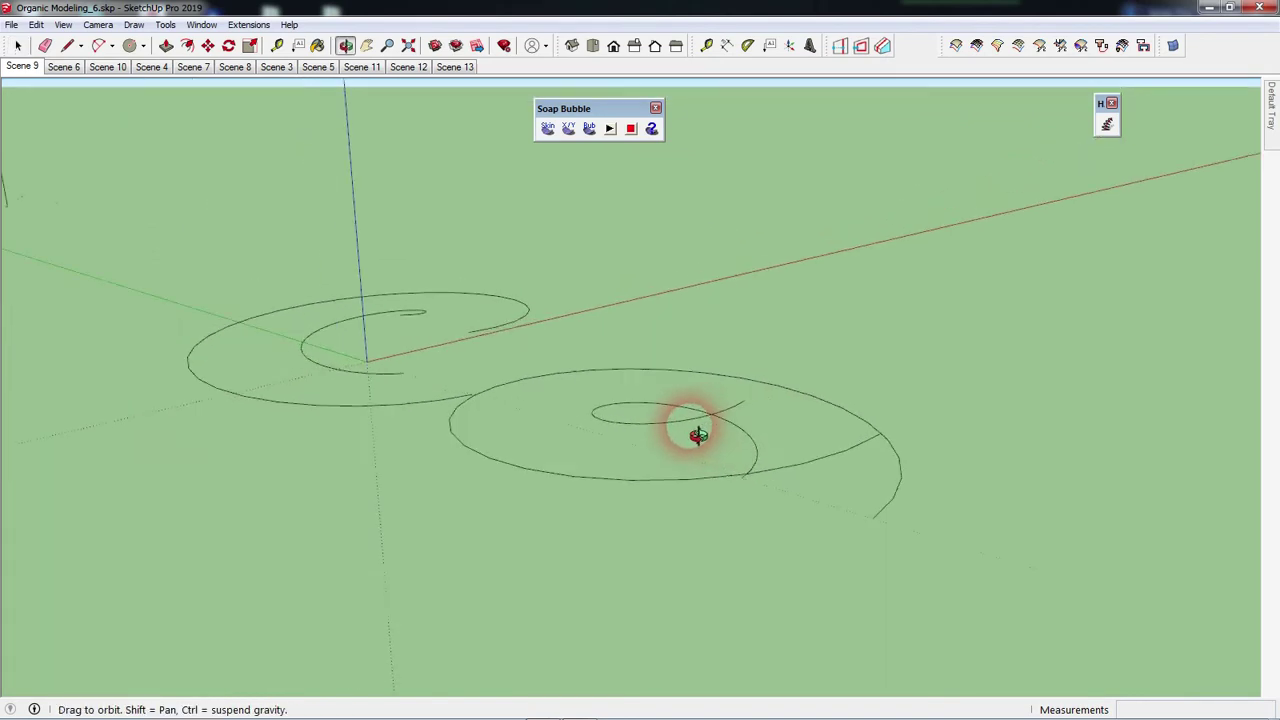
pyautogui.moveTo(957, 603); pyautogui.dragTo(730, 422)
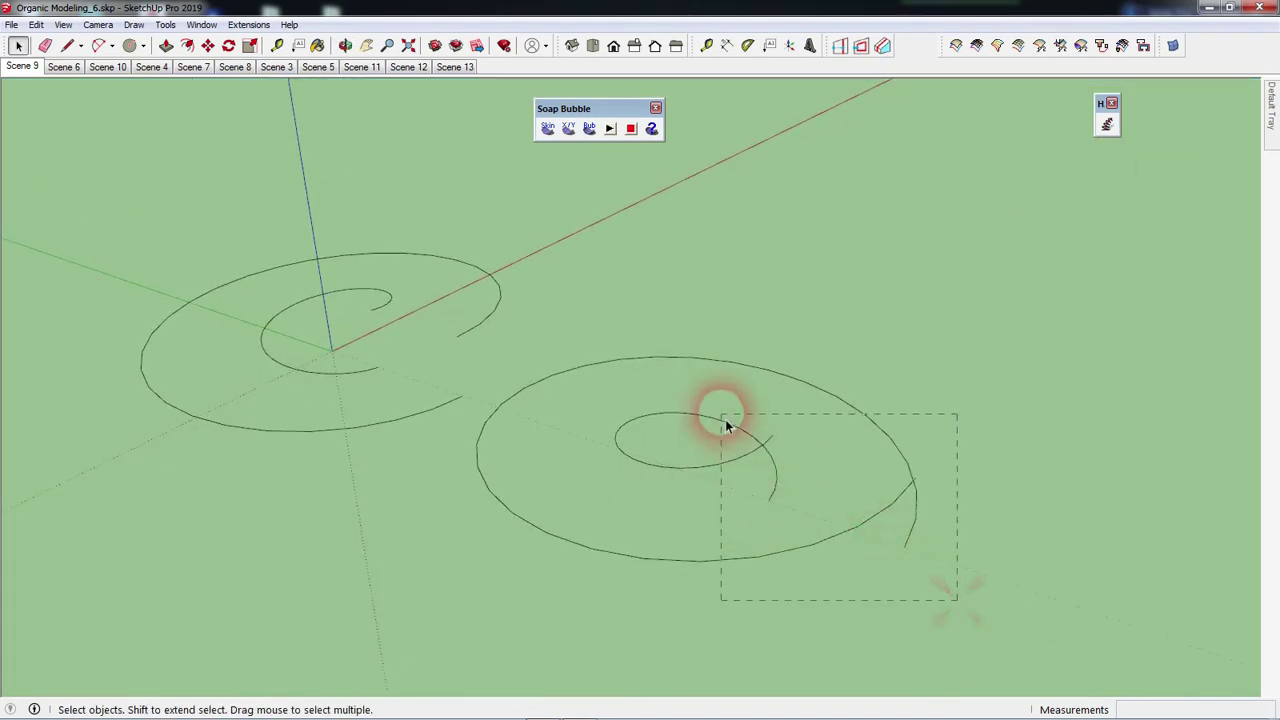
# Move the selected spiral group to a new spot.
pyautogui.press('l')
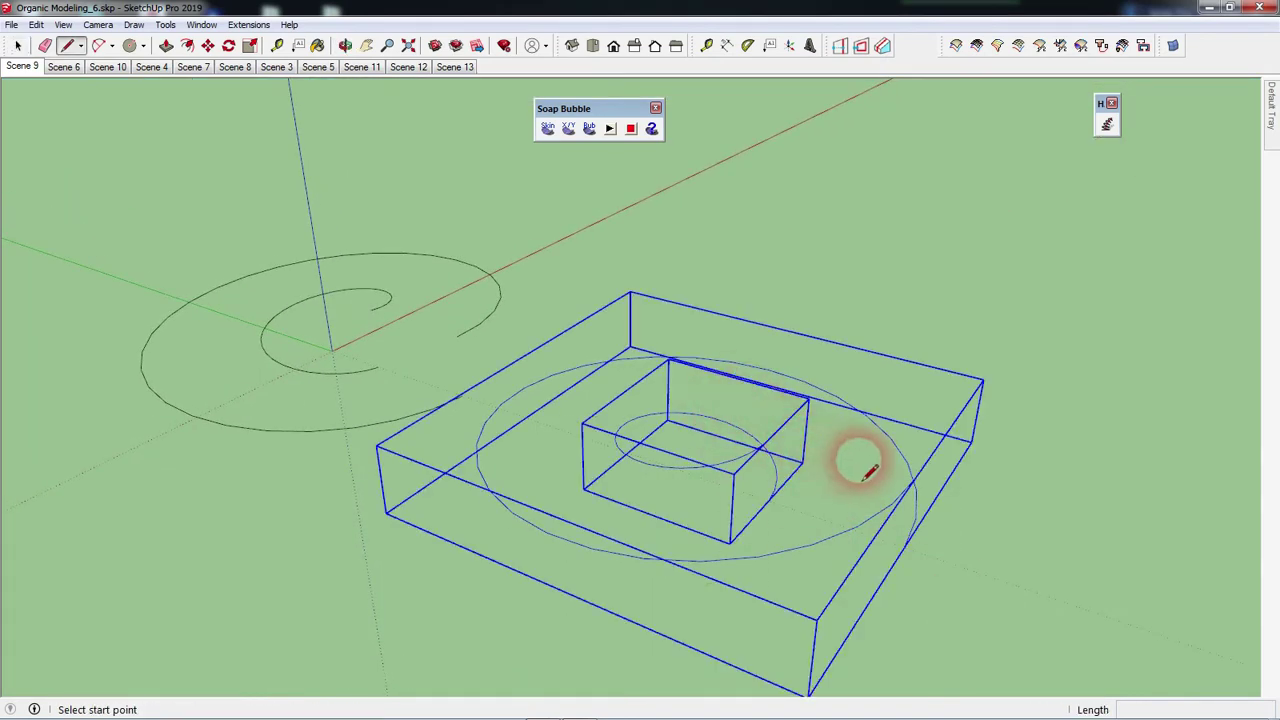
pyautogui.press('m')
pyautogui.scroll(2, 903, 429)
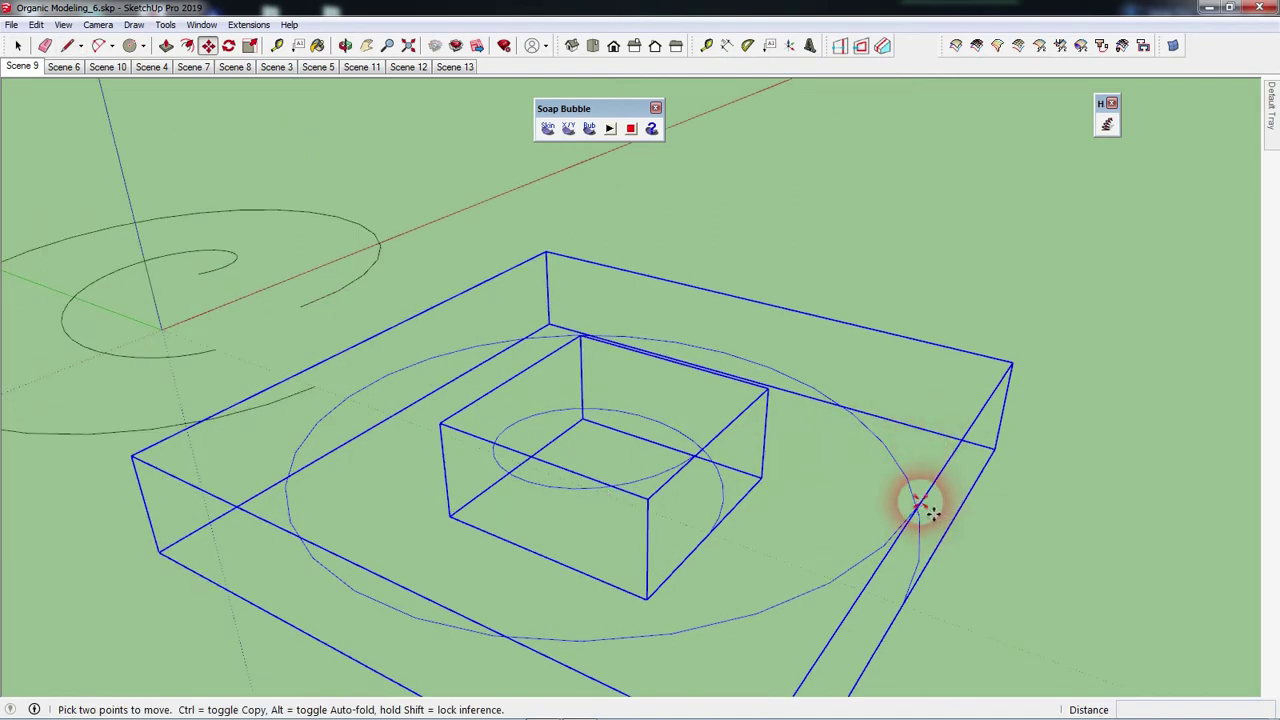
pyautogui.click(918, 505)
pyautogui.scroll(-3, 905, 440)
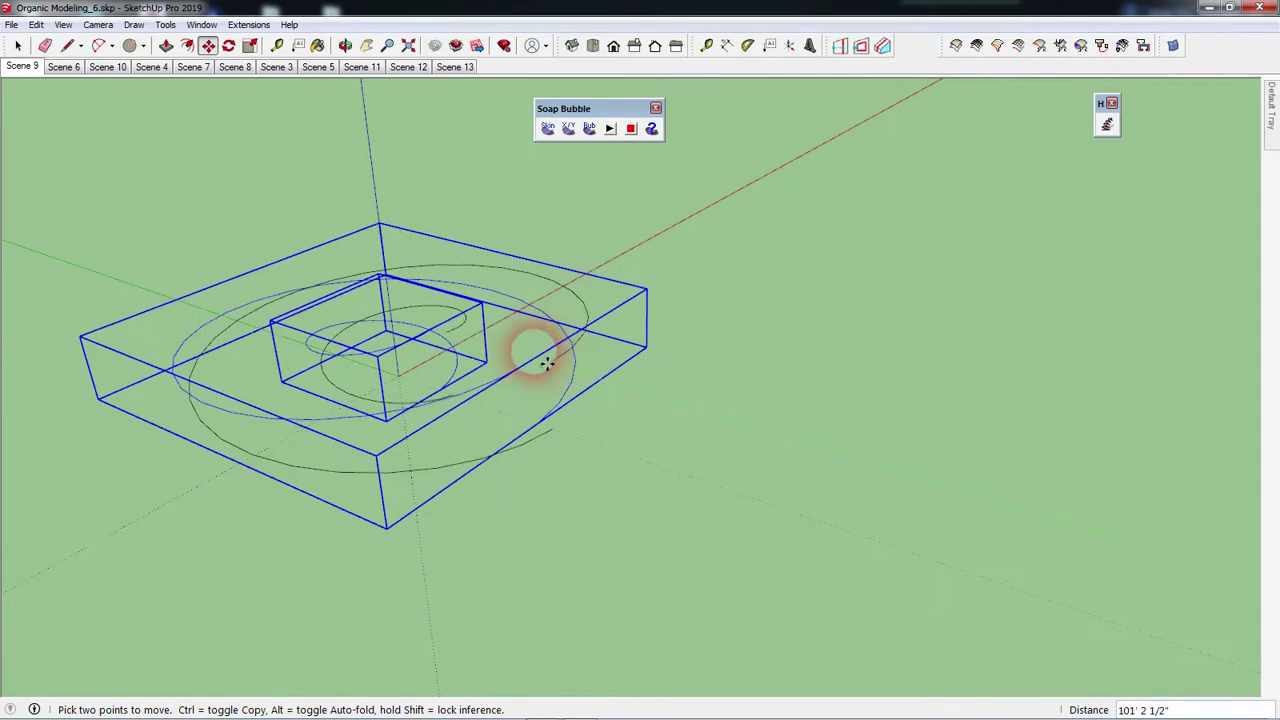
pyautogui.click(968, 440)
pyautogui.press('space')
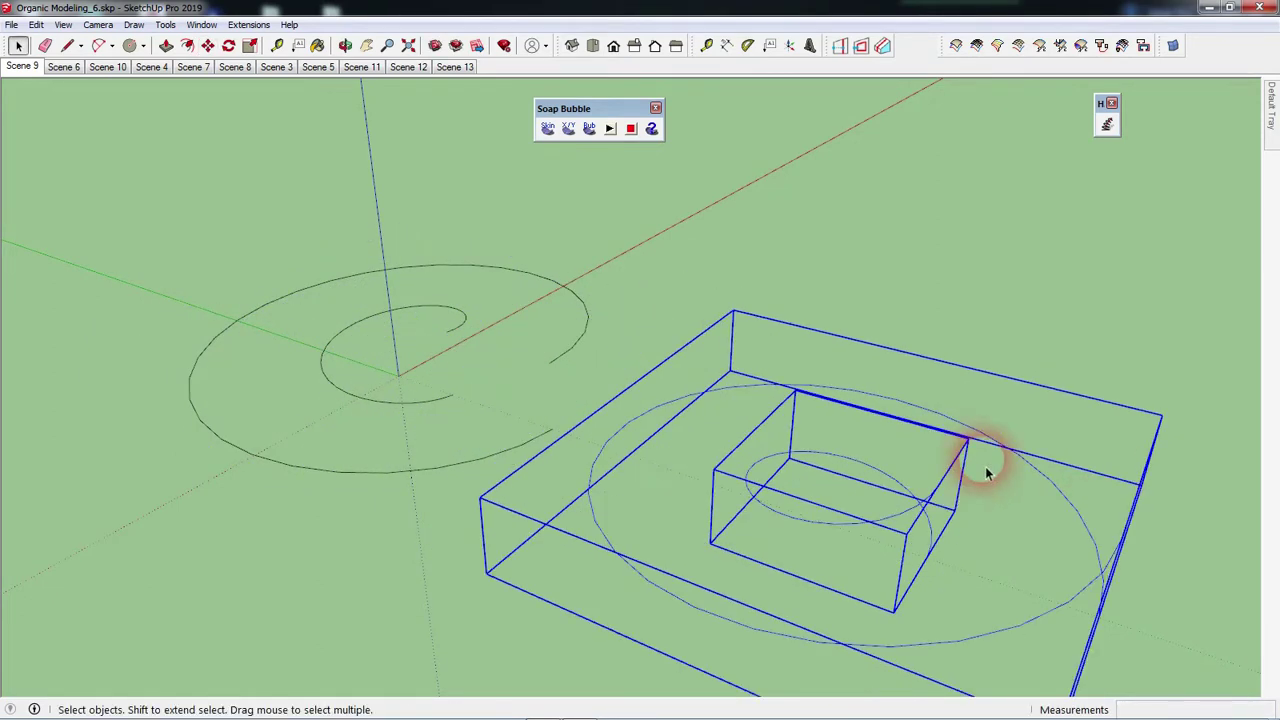
pyautogui.scroll(-2, 614, 263)
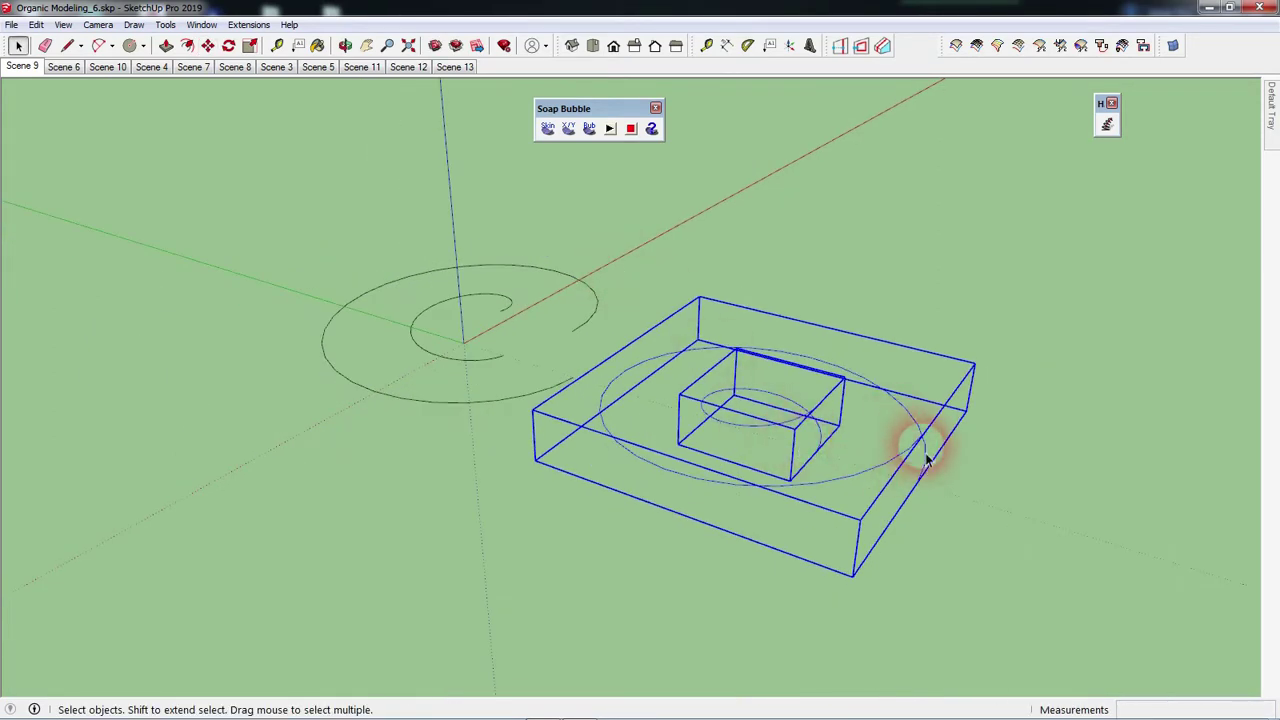
# Reselect the spiral group and mirror it, erasing the original group.
pyautogui.click(828, 388)
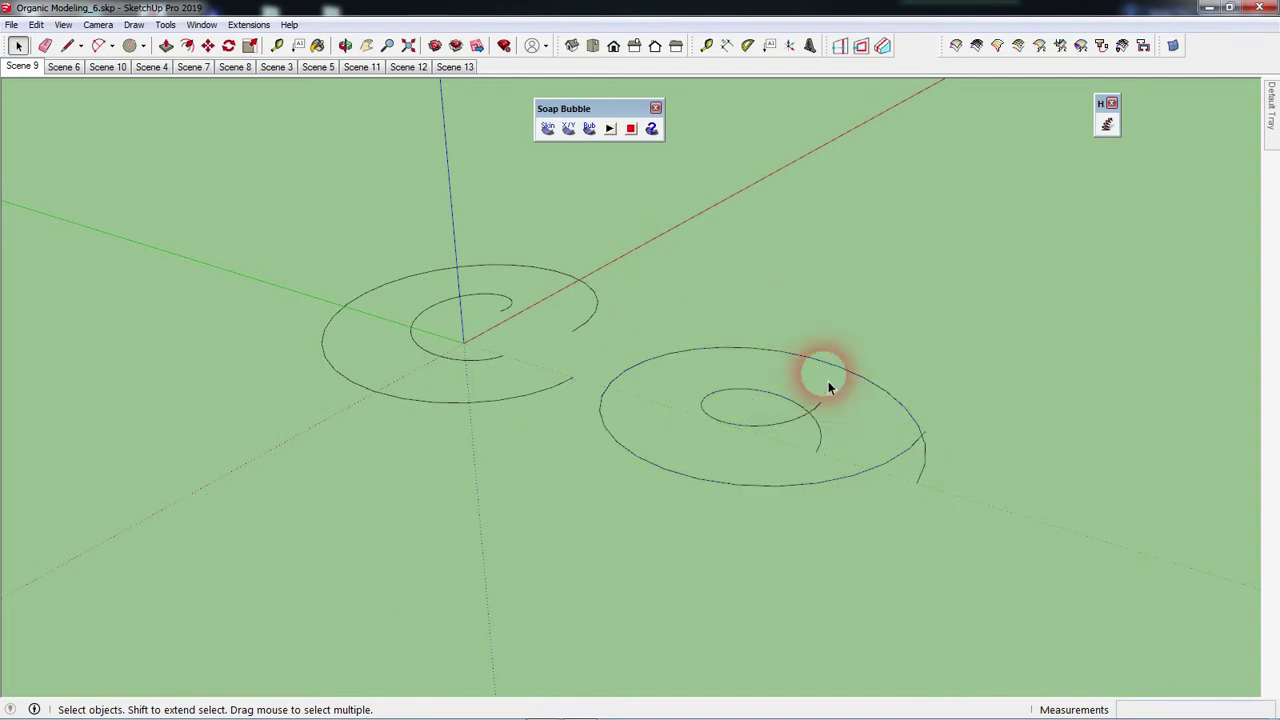
pyautogui.click(830, 420)
pyautogui.rightClick(808, 372)
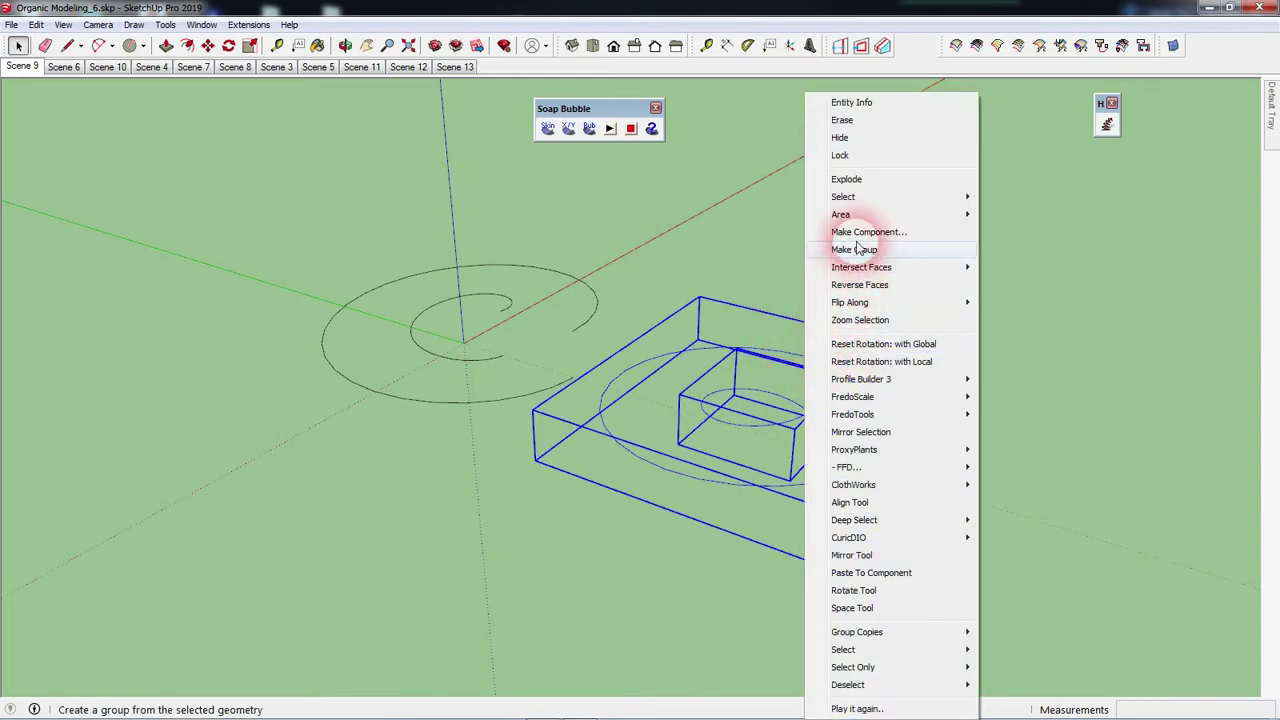
pyautogui.click(860, 431)
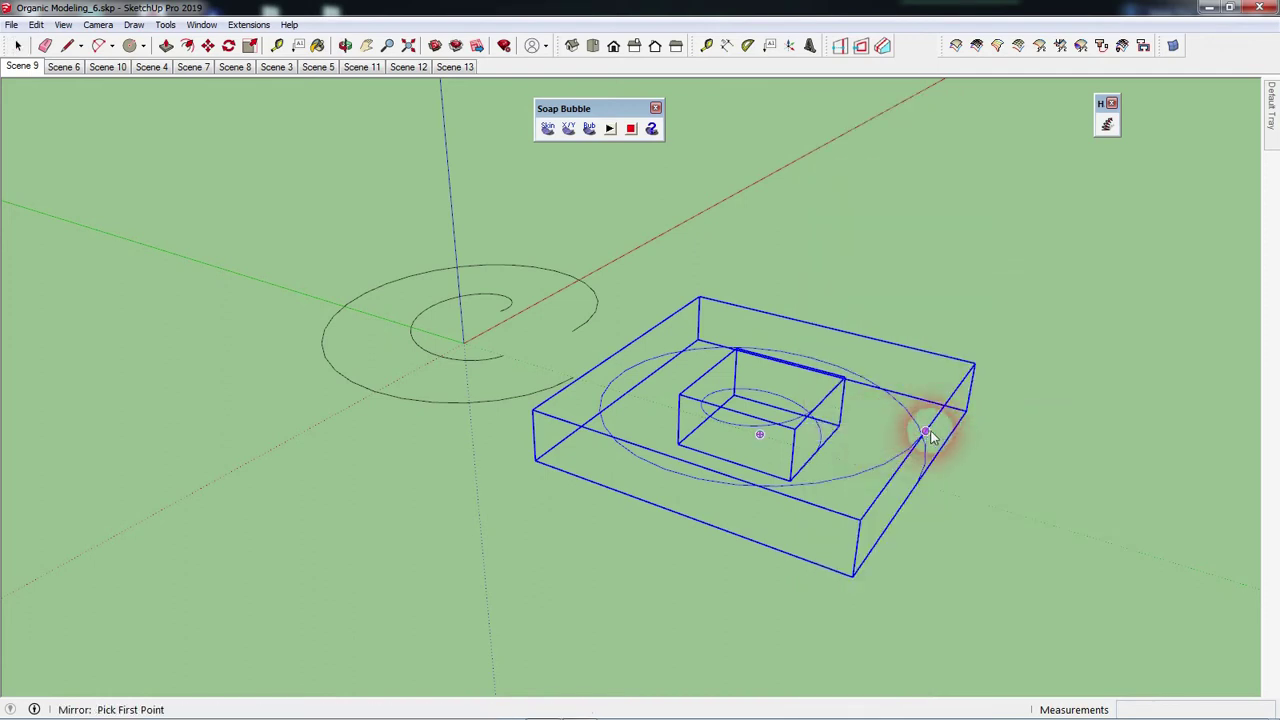
pyautogui.click(1015, 316)
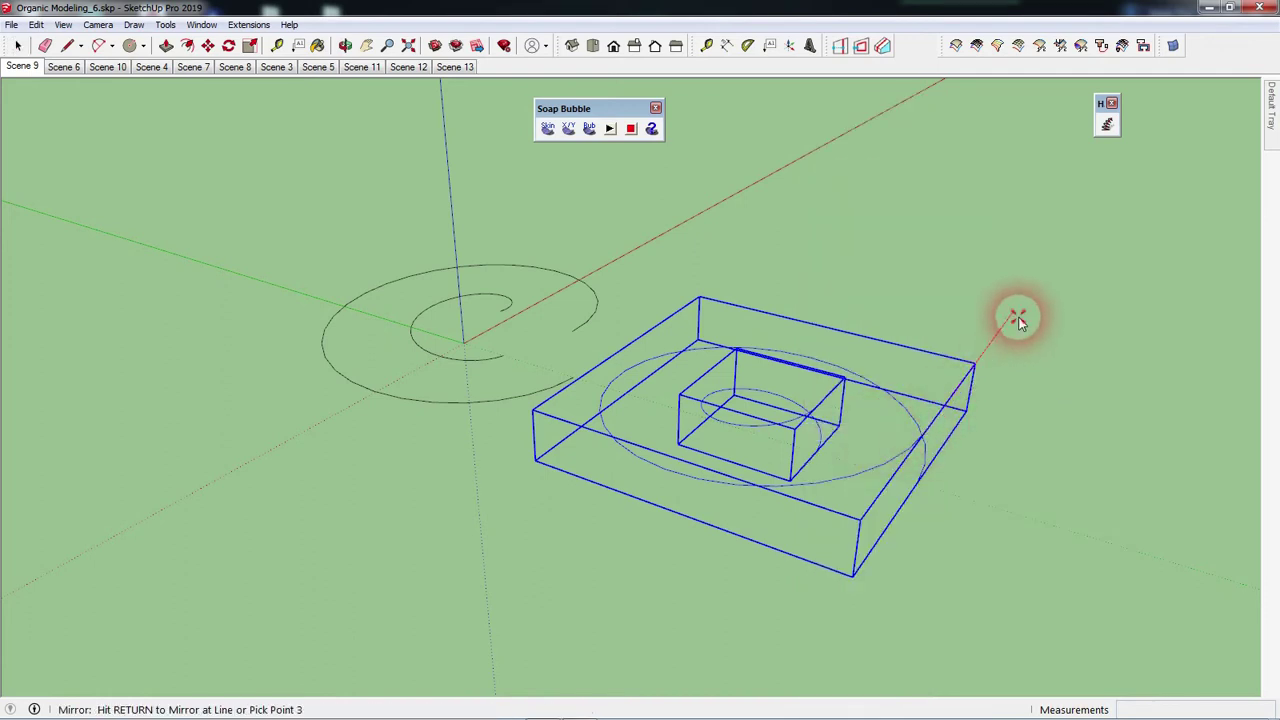
pyautogui.click(1000, 393)
pyautogui.click(640, 405)
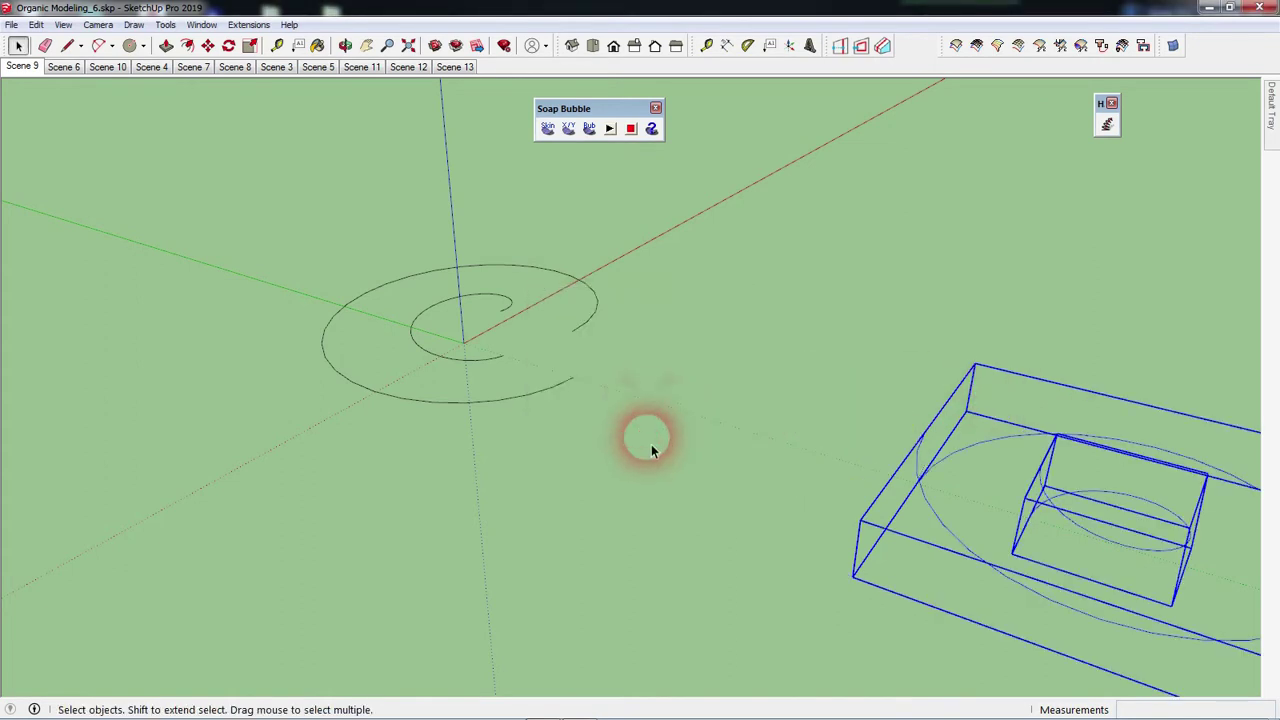
pyautogui.click(651, 445)
# Move the mirrored spiral group next to the original so their outer loops interlock.
pyautogui.scroll(-2, 640, 405)
pyautogui.click(957, 486)
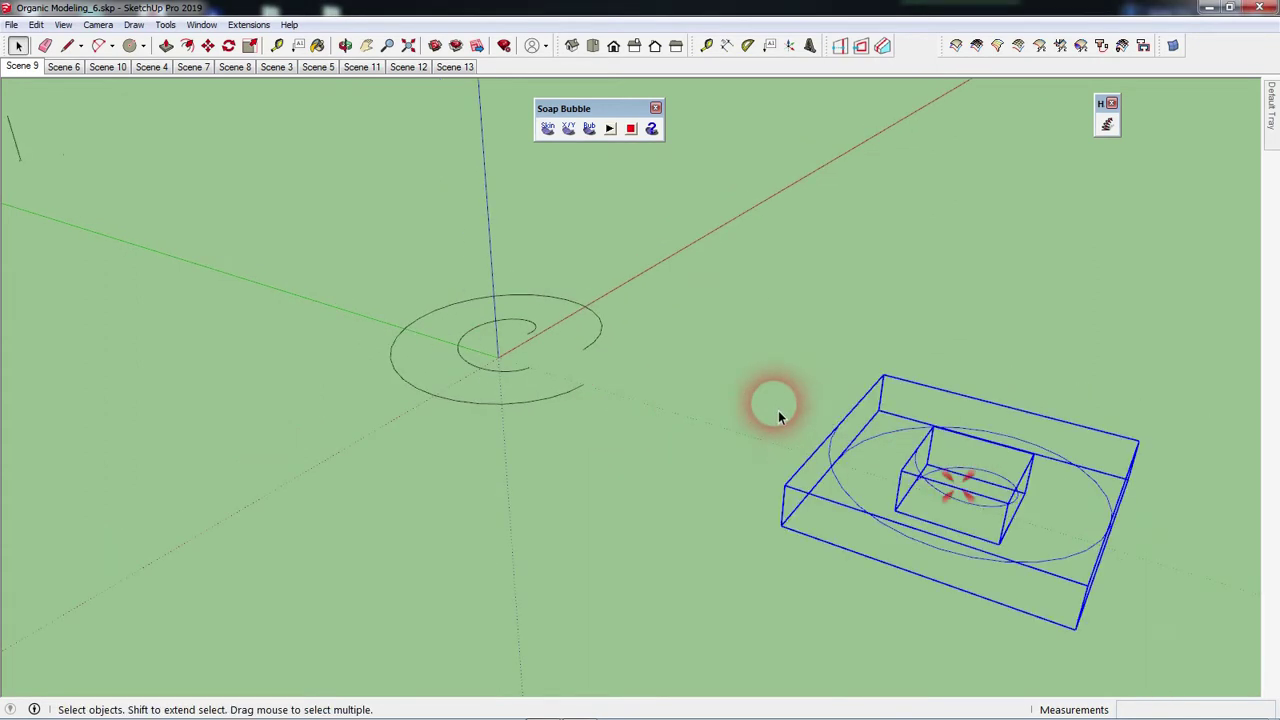
pyautogui.scroll(1, 880, 448)
pyautogui.press('m')
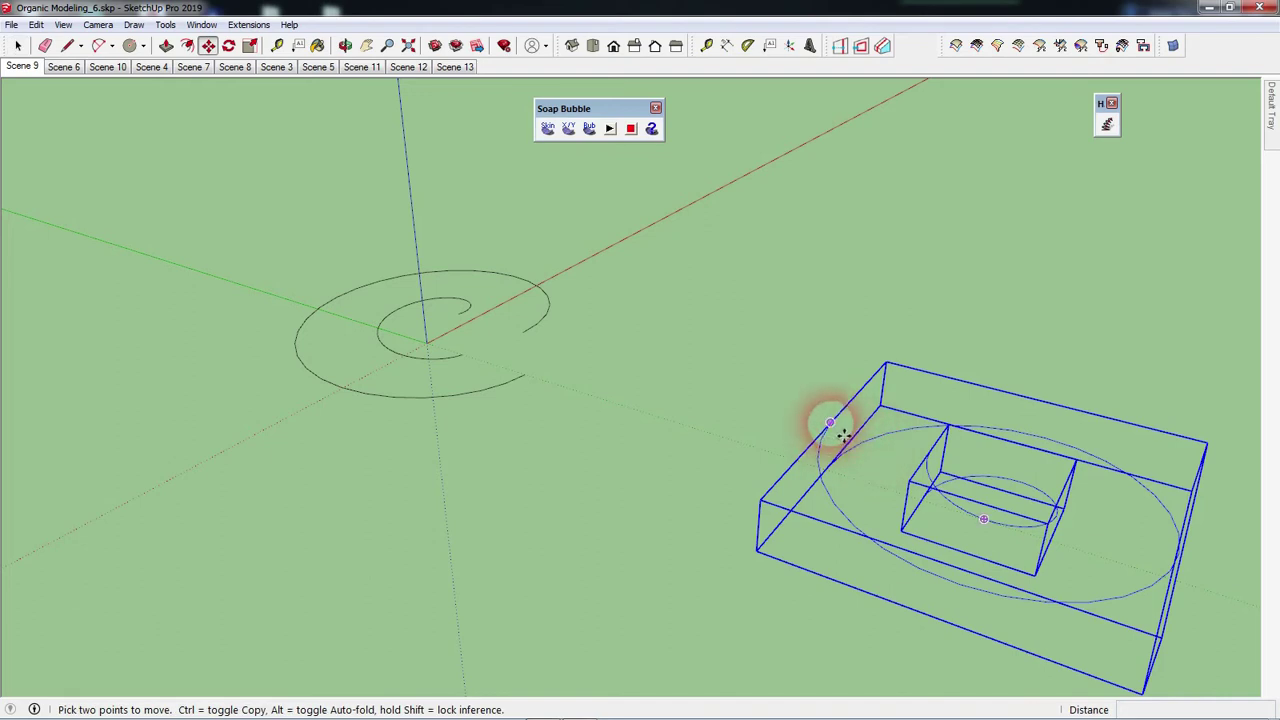
pyautogui.moveTo(838, 428); pyautogui.dragTo(475, 328)
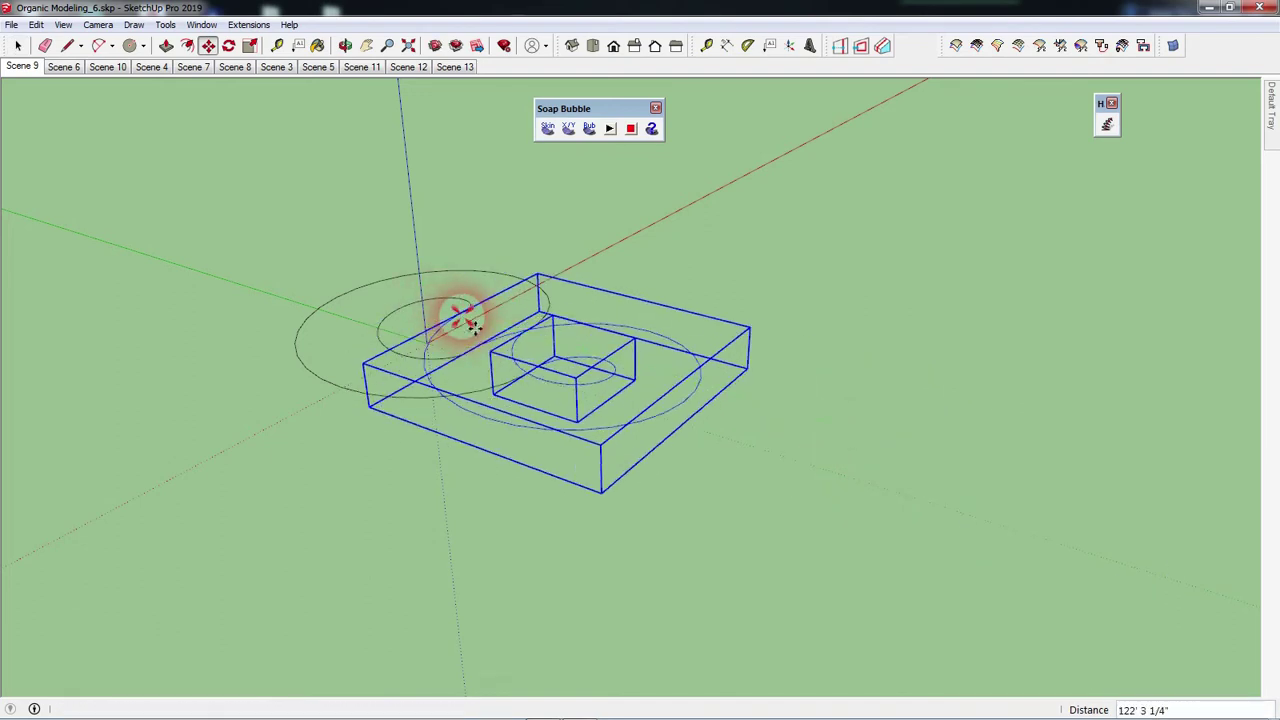
pyautogui.press('space')
pyautogui.press('Delete')
pyautogui.moveTo(457, 386)
pyautogui.mouseDown(button='middle')
pyautogui.moveTo(689, 471)
pyautogui.moveTo(517, 480)
pyautogui.moveTo(600, 349)
pyautogui.moveTo(520, 406)
pyautogui.moveTo(642, 228)
pyautogui.moveTo(800, 209)
pyautogui.moveTo(566, 289)
pyautogui.moveTo(414, 560)
pyautogui.mouseUp(button='middle')
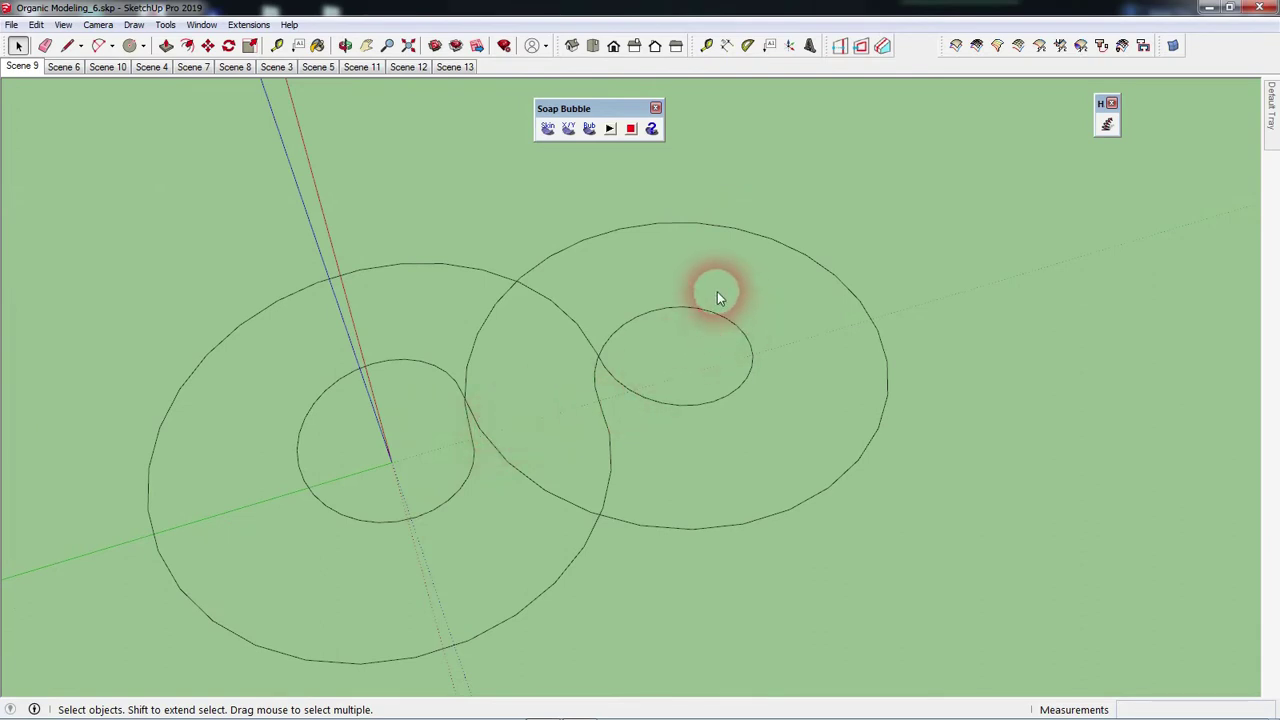
# Crossing-select both spiral groups from a tilted top view and explode them into loose curves.
pyautogui.moveTo(698, 293)
pyautogui.mouseDown(button='middle')
pyautogui.moveTo(691, 271)
pyautogui.moveTo(777, 403)
pyautogui.moveTo(409, 497)
pyautogui.moveTo(227, 315)
pyautogui.mouseUp(button='middle')
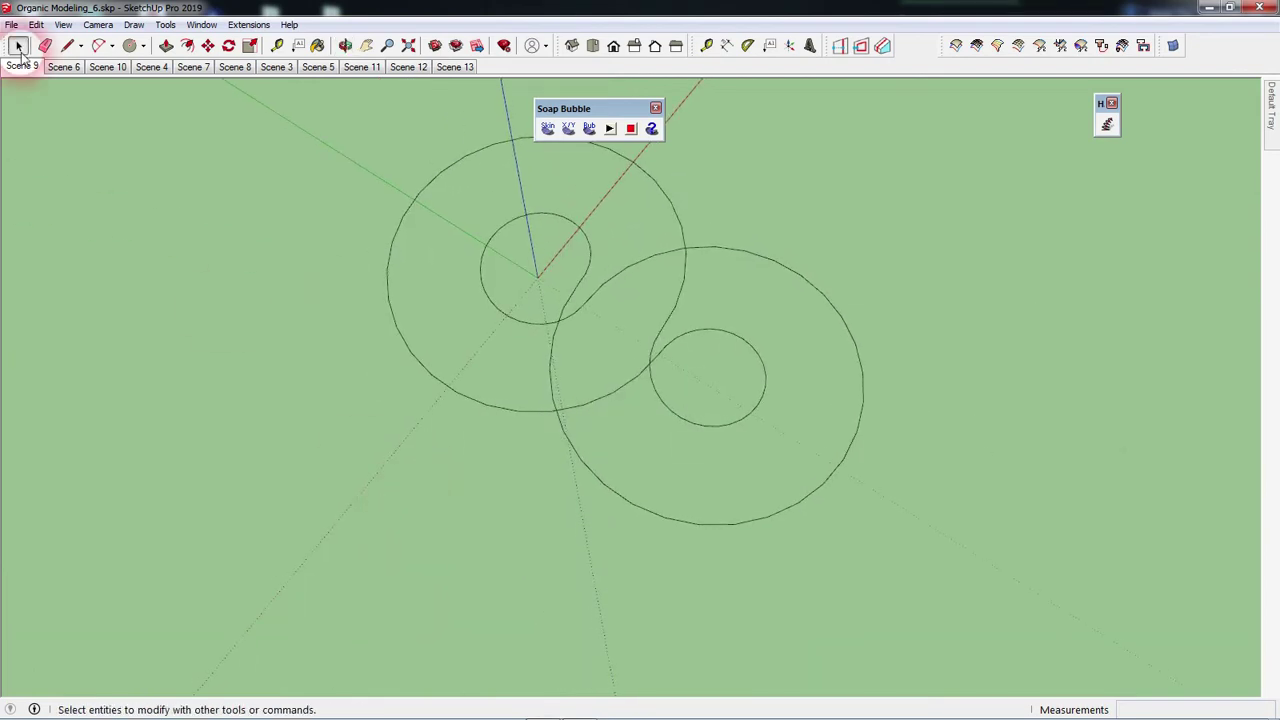
pyautogui.click(592, 47)
pyautogui.scroll(-1, 723, 414)
pyautogui.scroll(2, 694, 383)
pyautogui.scroll(1, 640, 430)
pyautogui.moveTo(586, 471)
pyautogui.mouseDown(button='middle')
pyautogui.moveTo(583, 423)
pyautogui.moveTo(657, 194)
pyautogui.moveTo(709, 457)
pyautogui.moveTo(786, 337)
pyautogui.moveTo(1046, 583)
pyautogui.moveTo(625, 290)
pyautogui.moveTo(689, 314)
pyautogui.moveTo(754, 363)
pyautogui.moveTo(717, 371)
pyautogui.moveTo(795, 558)
pyautogui.mouseUp(button='middle')
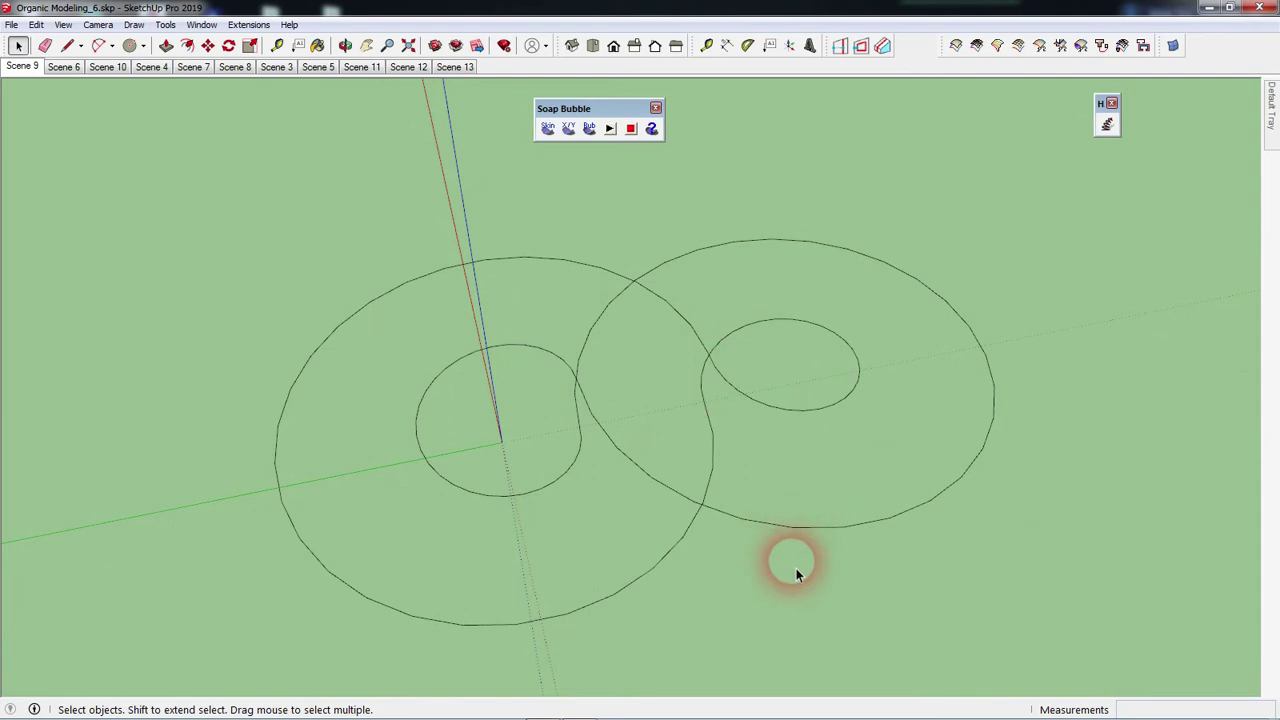
pyautogui.moveTo(790, 558); pyautogui.dragTo(525, 326)
pyautogui.rightClick(555, 365)
pyautogui.moveTo(603, 302)
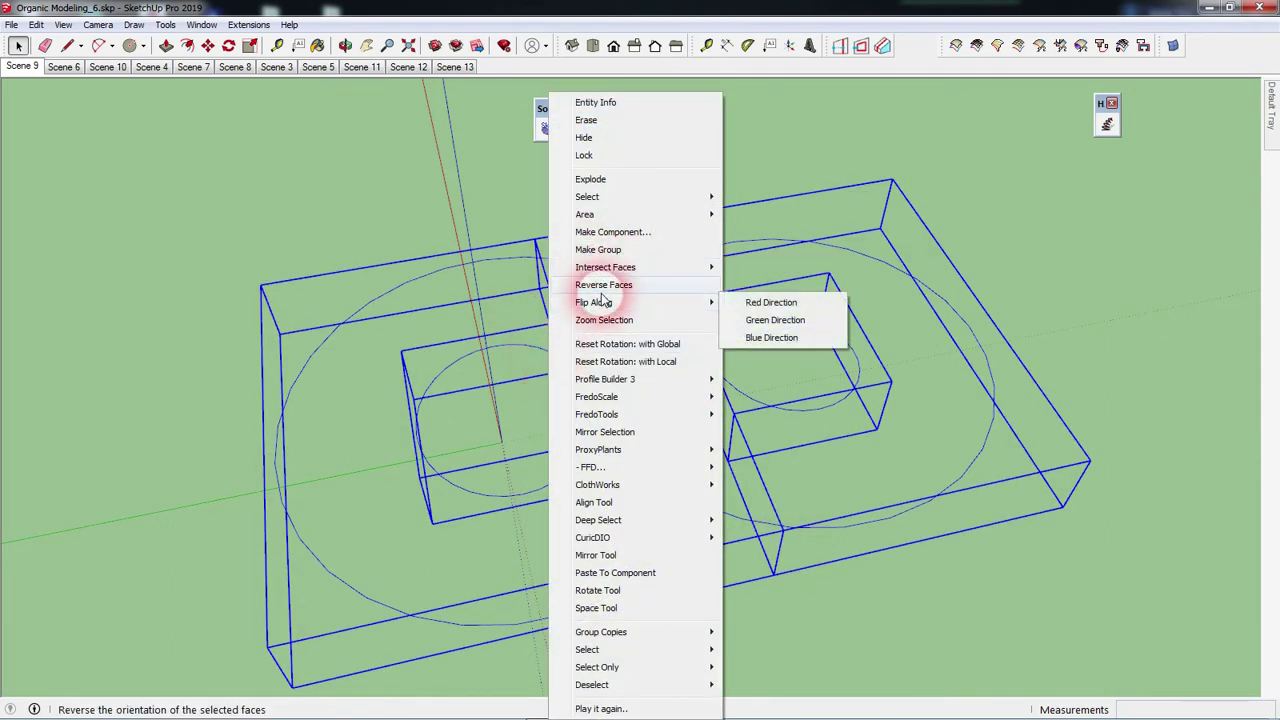
pyautogui.click(592, 179)
pyautogui.click(629, 197)
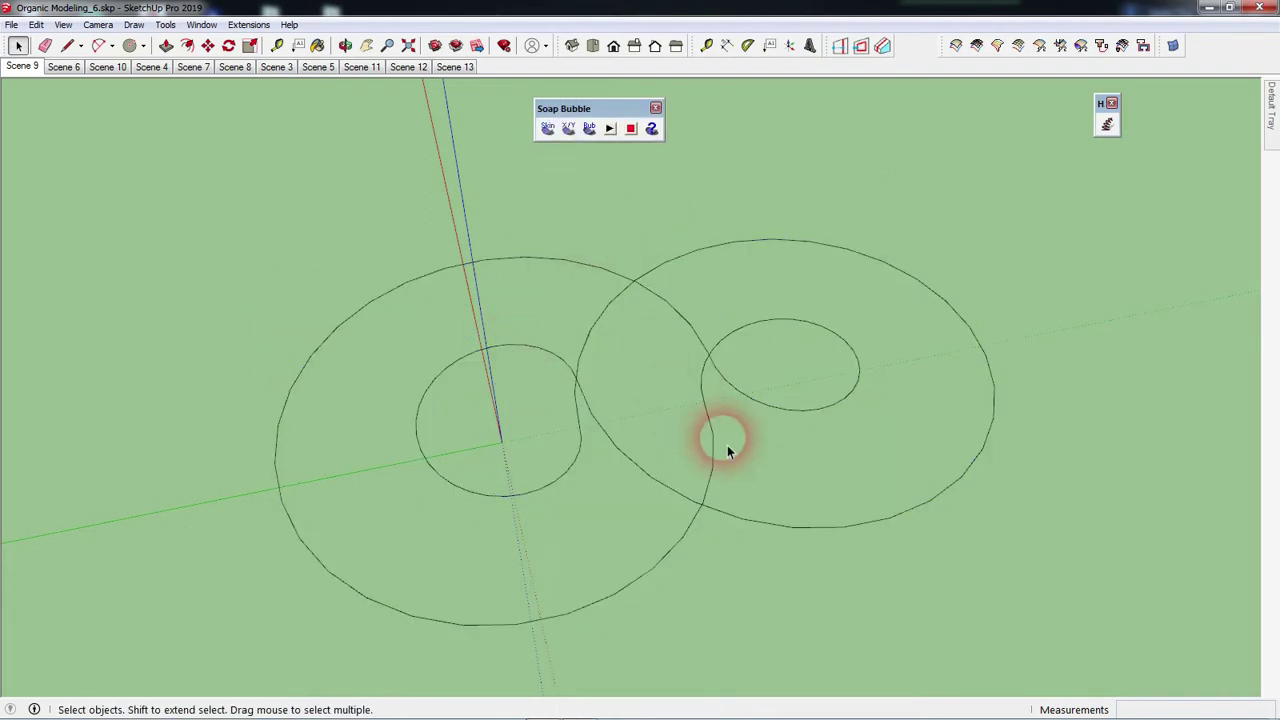
pyautogui.moveTo(727, 450); pyautogui.dragTo(756, 416, button='middle')
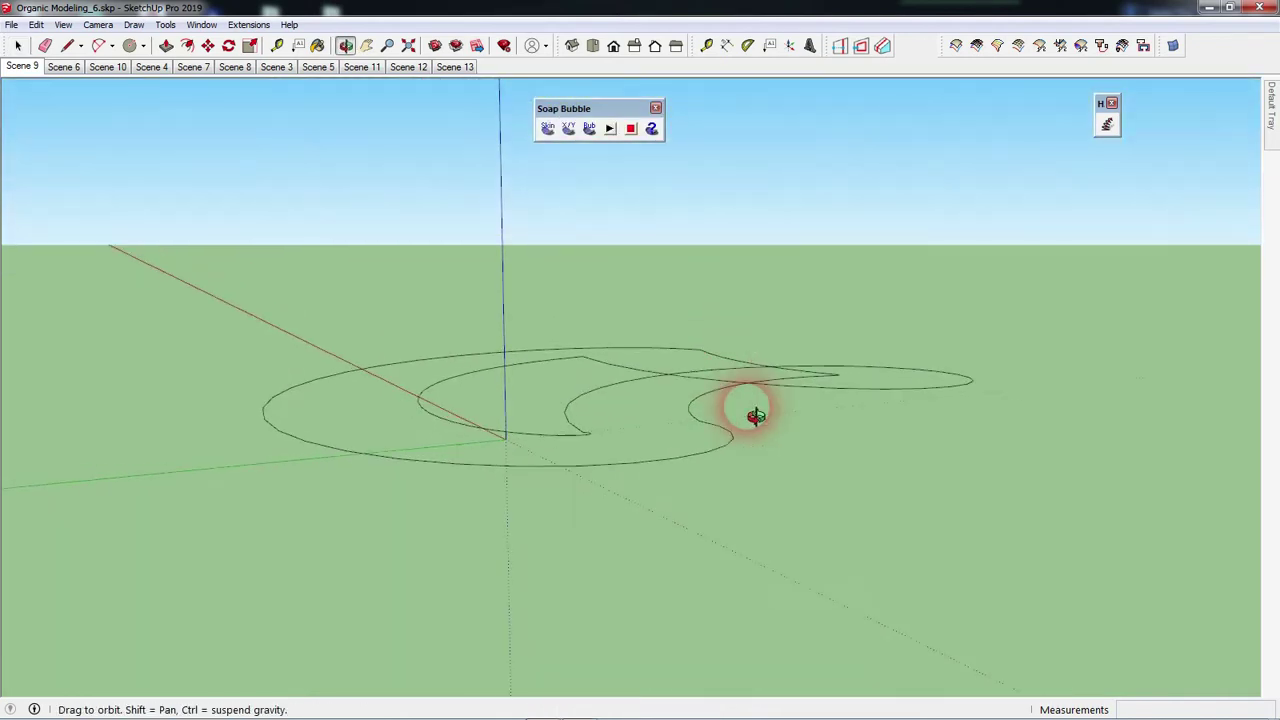
# Start a 2-Point Arc where the curve meets the blue axis, then cancel it.
pyautogui.moveTo(756, 416); pyautogui.dragTo(777, 446, button='middle')
pyautogui.scroll(3, 657, 413)
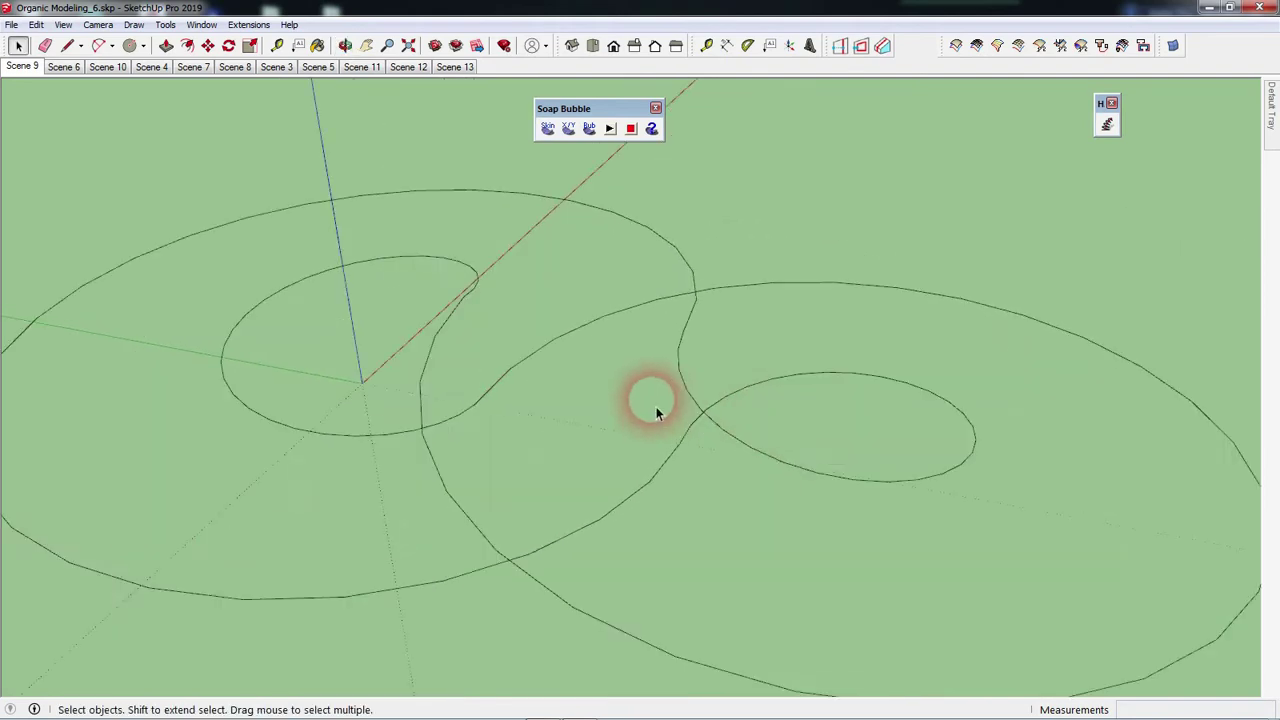
pyautogui.moveTo(657, 413); pyautogui.dragTo(476, 211, button='middle')
pyautogui.scroll(2, 520, 240)
pyautogui.scroll(2, 558, 268)
pyautogui.scroll(2, 550, 290)
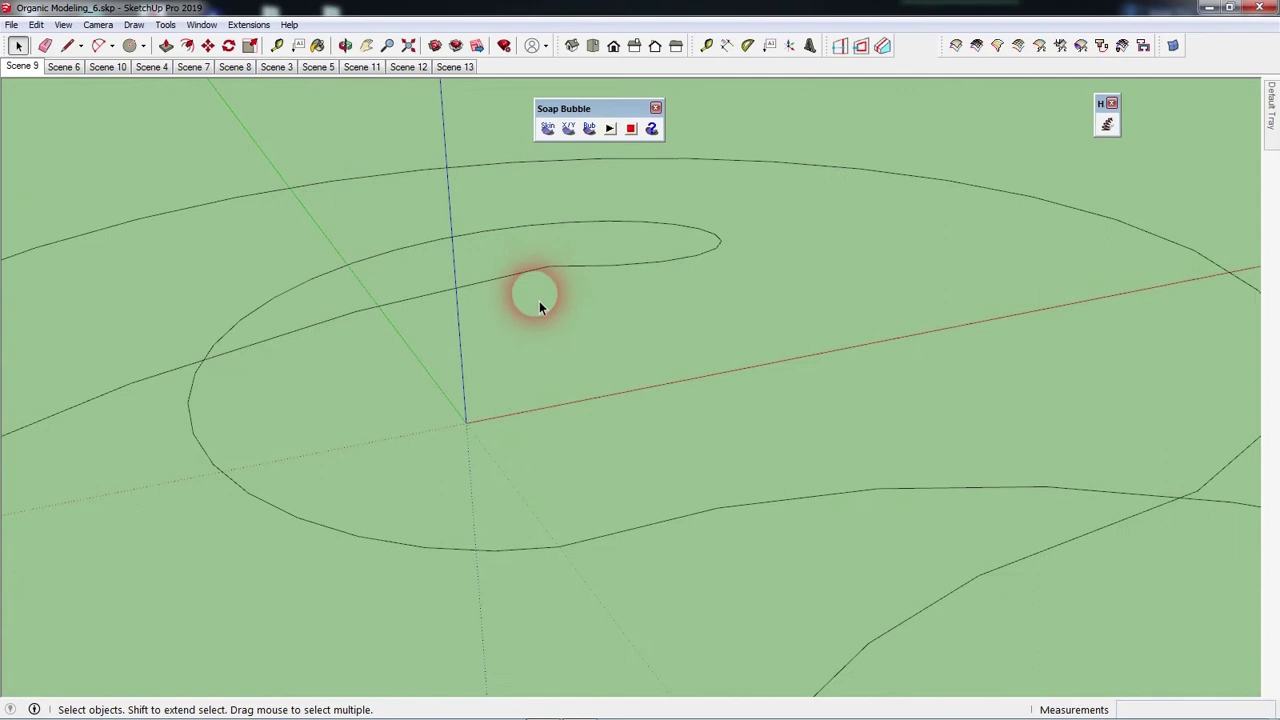
pyautogui.press('a')
pyautogui.click(456, 288)
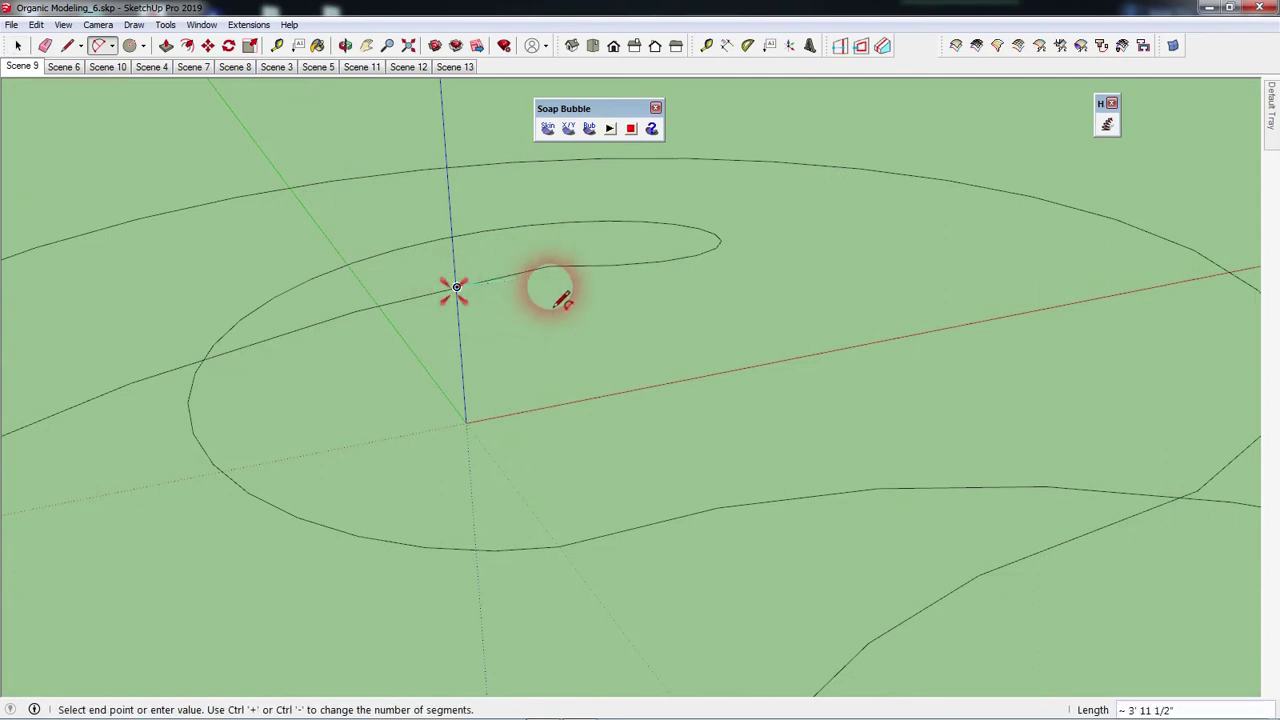
pyautogui.moveTo(625, 266); pyautogui.dragTo(614, 345, button='middle')
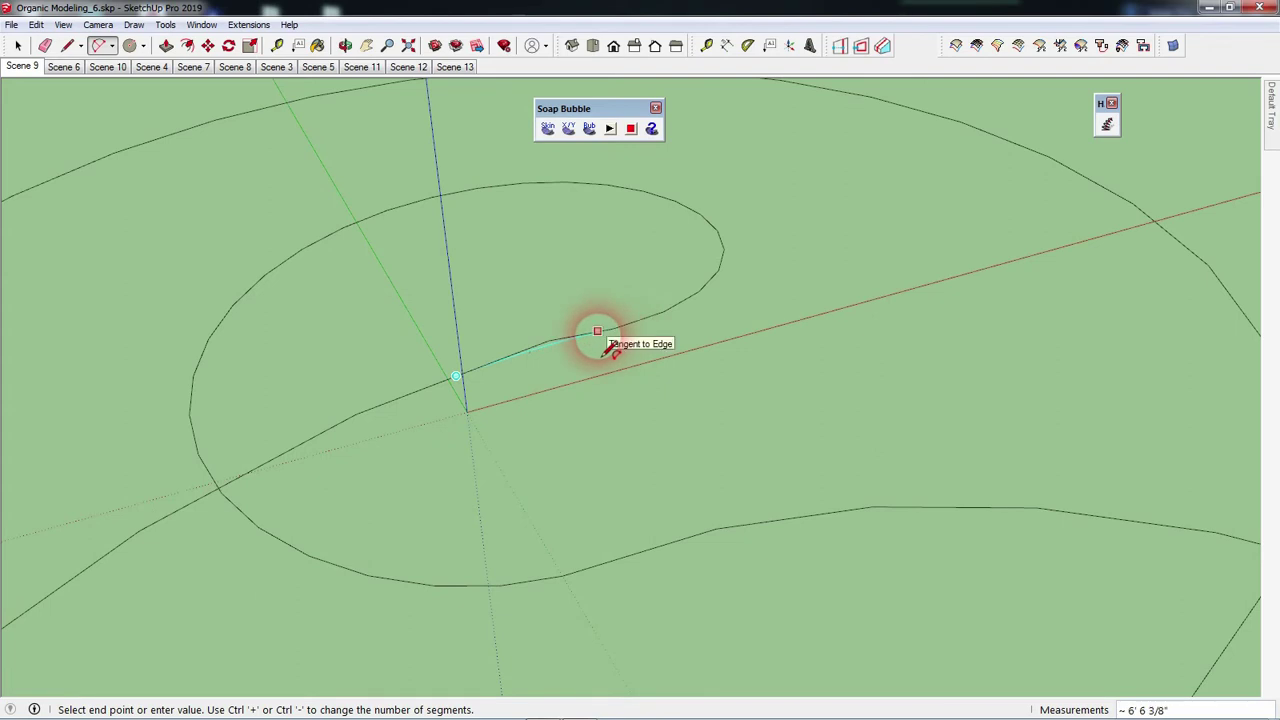
pyautogui.scroll(2, 604, 352)
pyautogui.scroll(2, 597, 345)
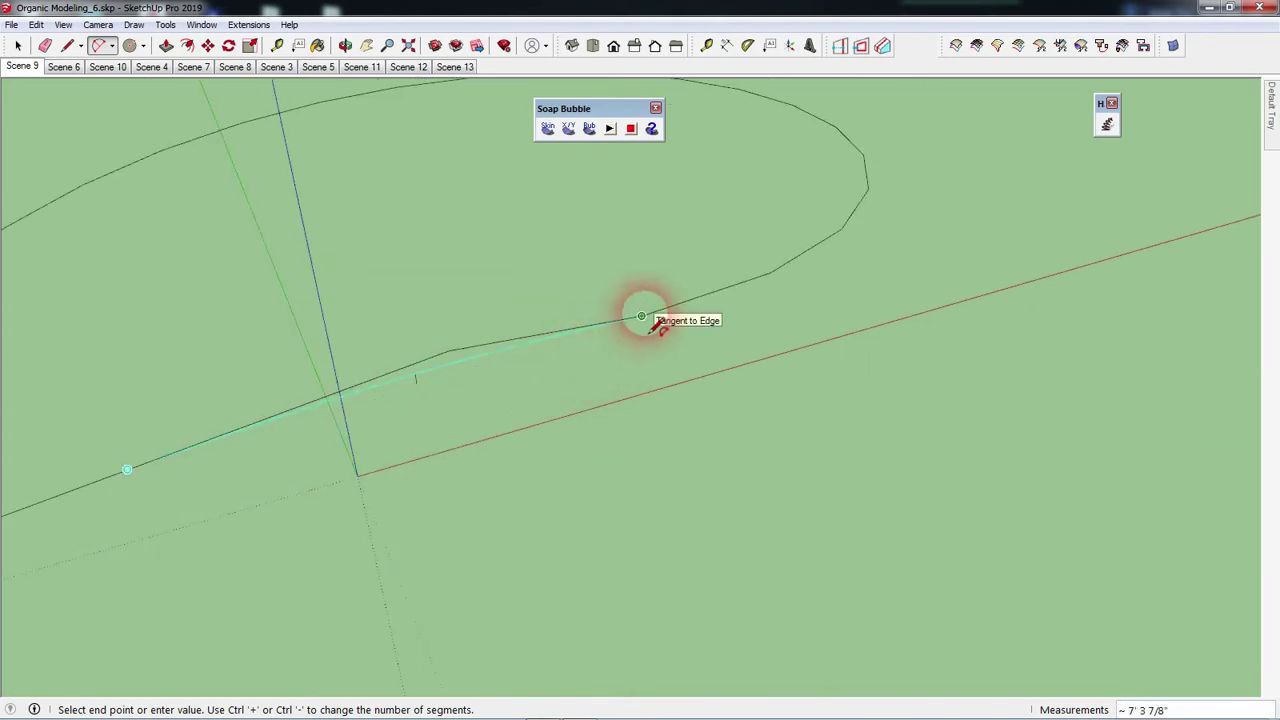
pyautogui.press('space')
# Erase the tiny sliver edges along the curve and select the outer curve.
pyautogui.press('e')
pyautogui.moveTo(486, 352); pyautogui.dragTo(446, 349)
pyautogui.scroll(-2, 509, 300)
pyautogui.scroll(-3, 515, 325)
pyautogui.moveTo(534, 343); pyautogui.dragTo(752, 241, button='middle')
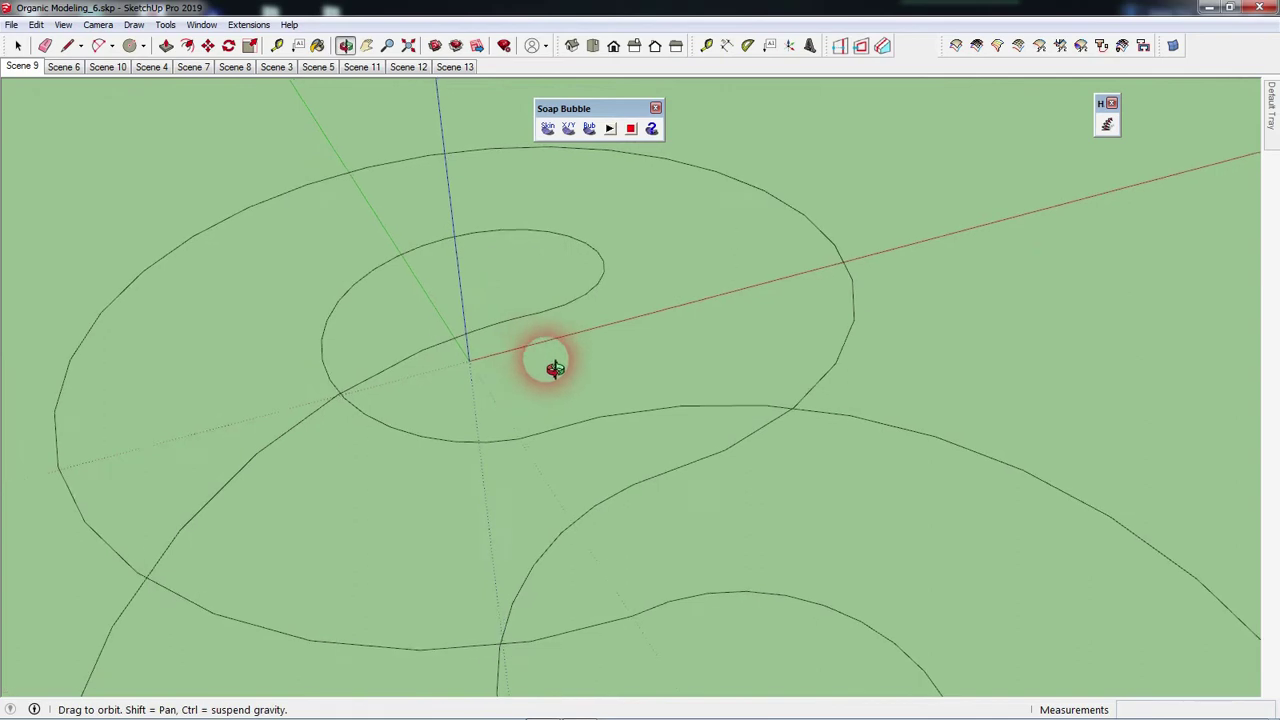
pyautogui.moveTo(752, 241); pyautogui.dragTo(549, 323, button='middle')
pyautogui.click(648, 453)
# Start an arc on the lower curve, cancel it, and orbit to a better angle.
pyautogui.click(639, 476)
pyautogui.scroll(2, 636, 474)
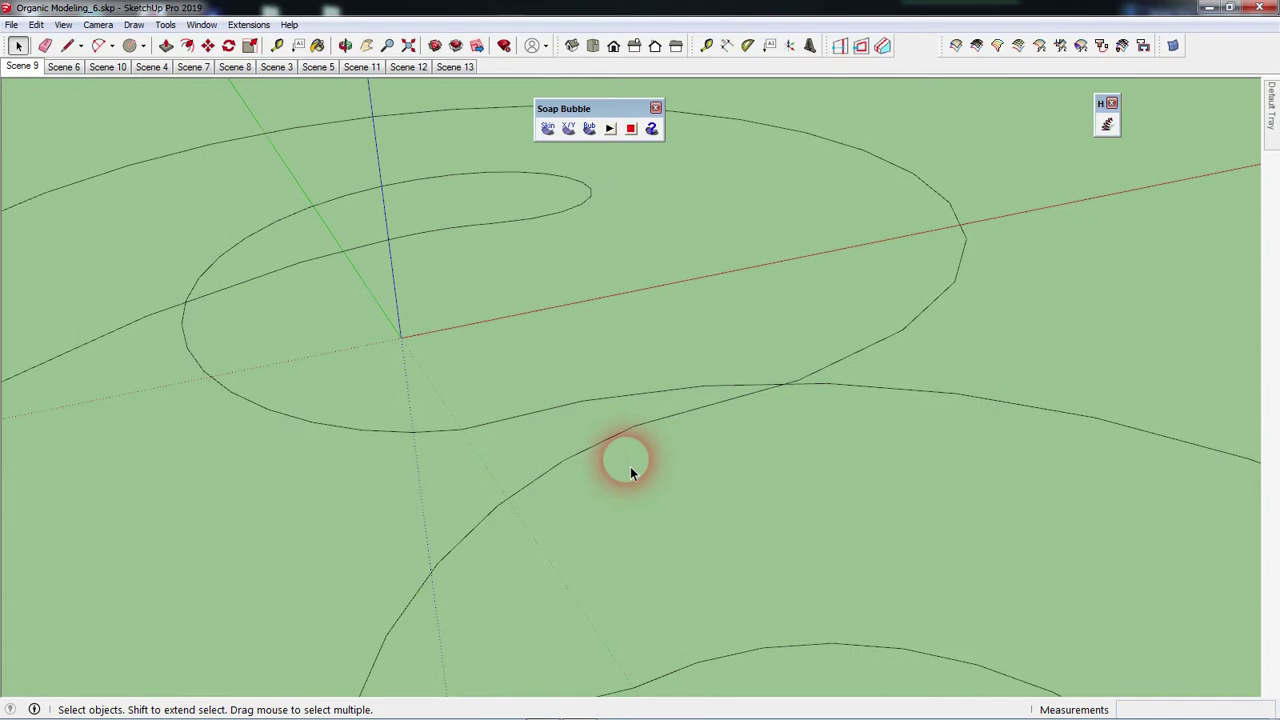
pyautogui.press('a')
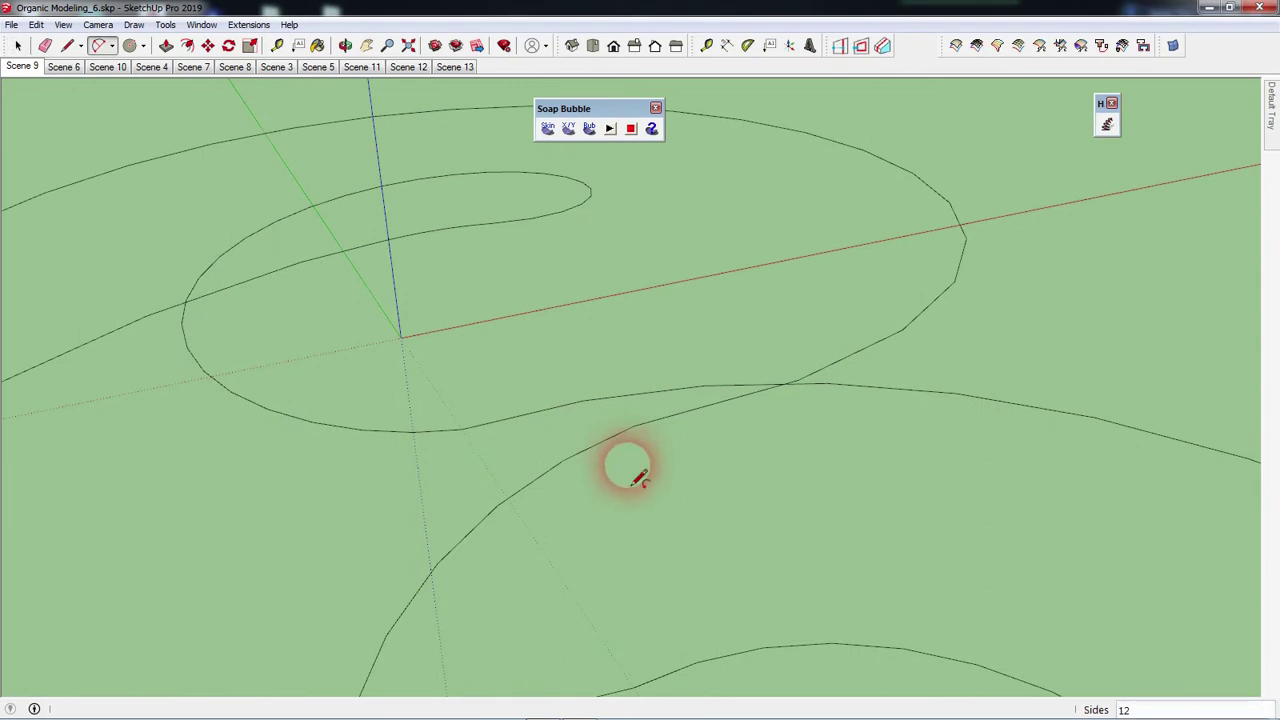
pyautogui.click(598, 443)
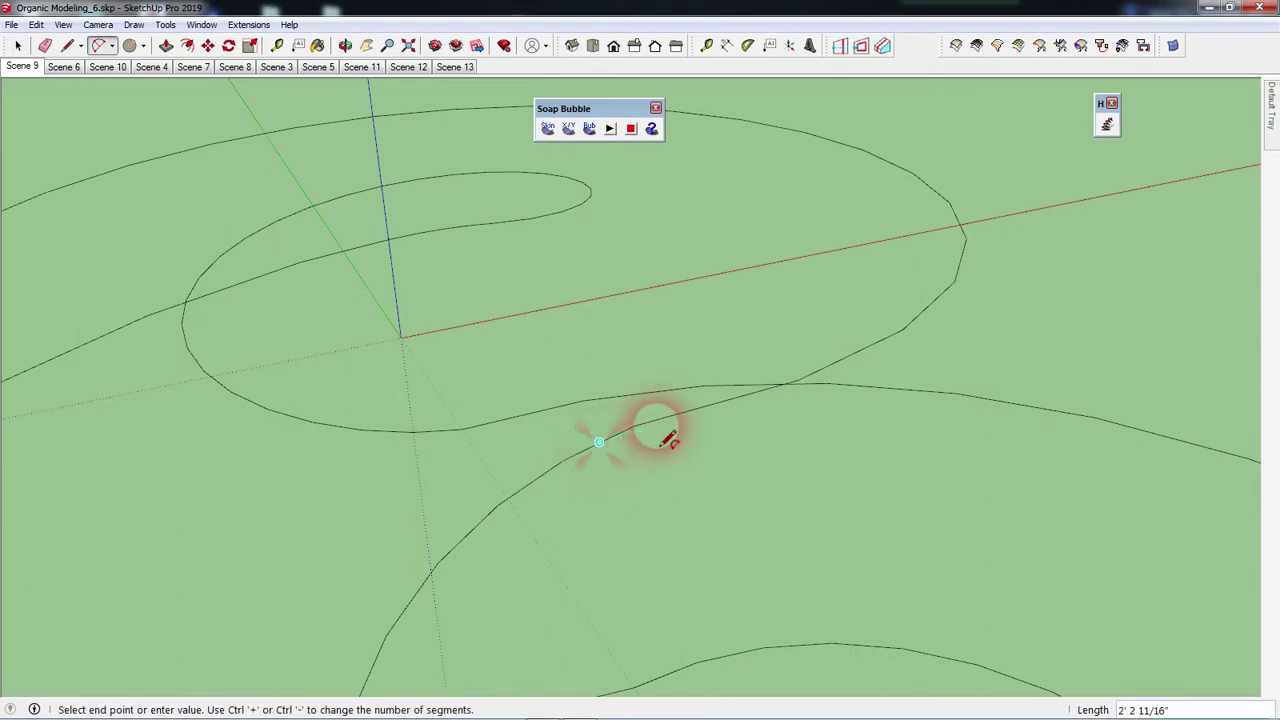
pyautogui.press('space')
pyautogui.moveTo(634, 463)
pyautogui.mouseDown(button='middle')
pyautogui.moveTo(718, 420)
pyautogui.moveTo(703, 514)
pyautogui.mouseUp(button='middle')
pyautogui.scroll(3, 687, 512)
pyautogui.moveTo(768, 517)
pyautogui.mouseDown(button='middle')
pyautogui.moveTo(920, 497)
pyautogui.moveTo(720, 491)
pyautogui.moveTo(743, 543)
pyautogui.moveTo(1038, 568)
pyautogui.moveTo(863, 394)
pyautogui.moveTo(1063, 417)
pyautogui.mouseUp(button='middle')
pyautogui.scroll(2, 826, 297)
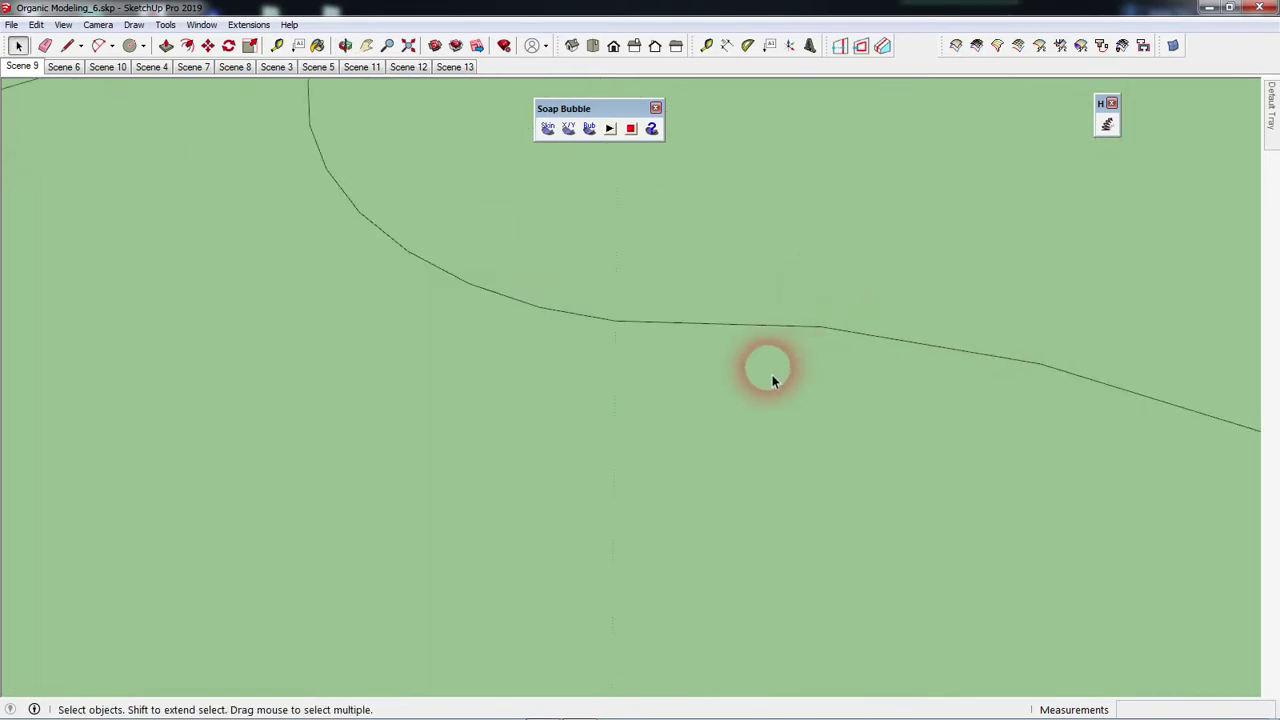
# Draw a filleted arc joining the crossing spiral curves where they meet.
pyautogui.press('a')
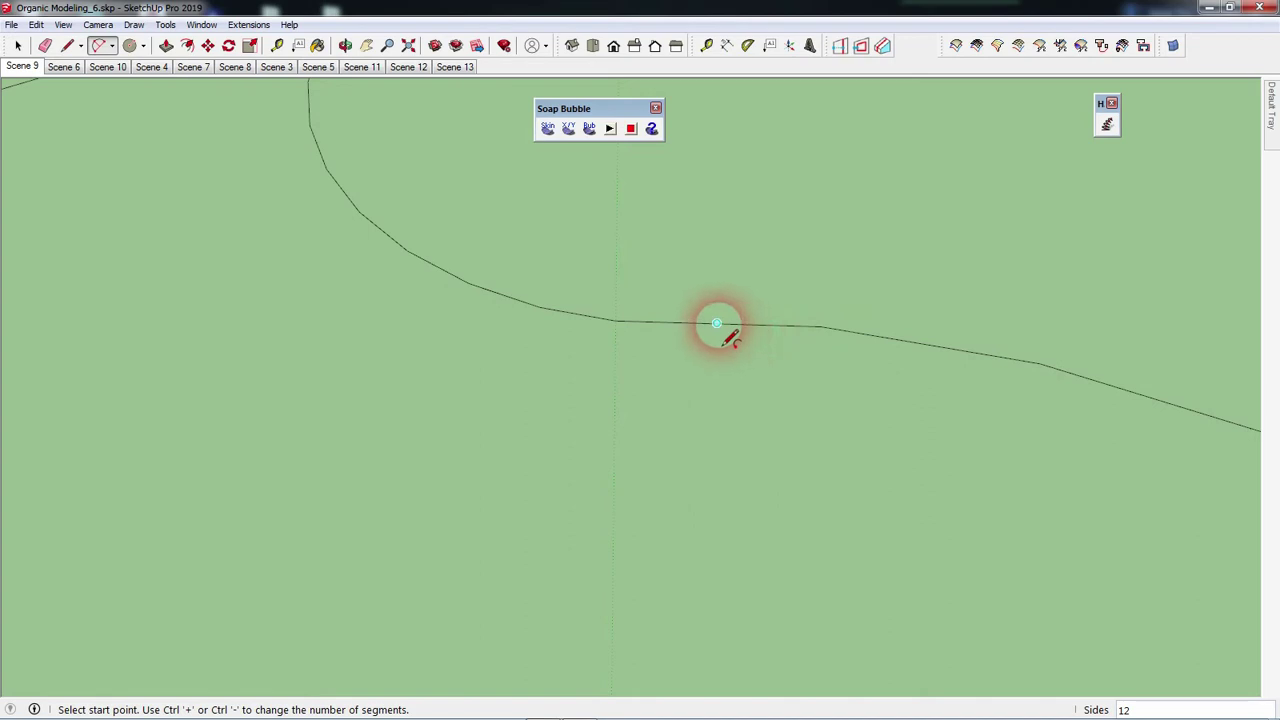
pyautogui.click(716, 323)
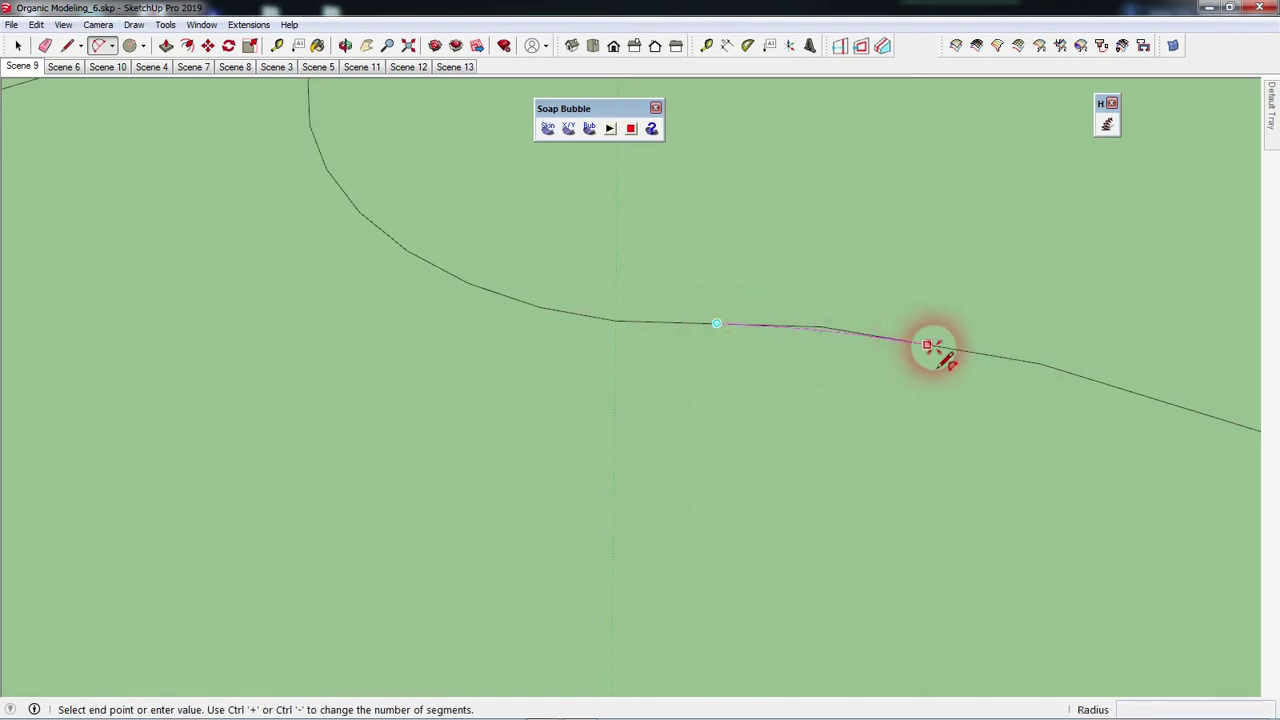
pyautogui.scroll(-5, 728, 335)
pyautogui.moveTo(728, 331)
pyautogui.mouseDown(button='middle')
pyautogui.moveTo(712, 428)
pyautogui.moveTo(731, 423)
pyautogui.moveTo(737, 457)
pyautogui.moveTo(443, 343)
pyautogui.moveTo(728, 497)
pyautogui.moveTo(623, 337)
pyautogui.mouseUp(button='middle')
pyautogui.moveTo(649, 391)
pyautogui.mouseDown(button='middle')
pyautogui.moveTo(414, 391)
pyautogui.moveTo(572, 430)
pyautogui.moveTo(637, 580)
pyautogui.moveTo(620, 423)
pyautogui.mouseUp(button='middle')
pyautogui.scroll(2, 631, 343)
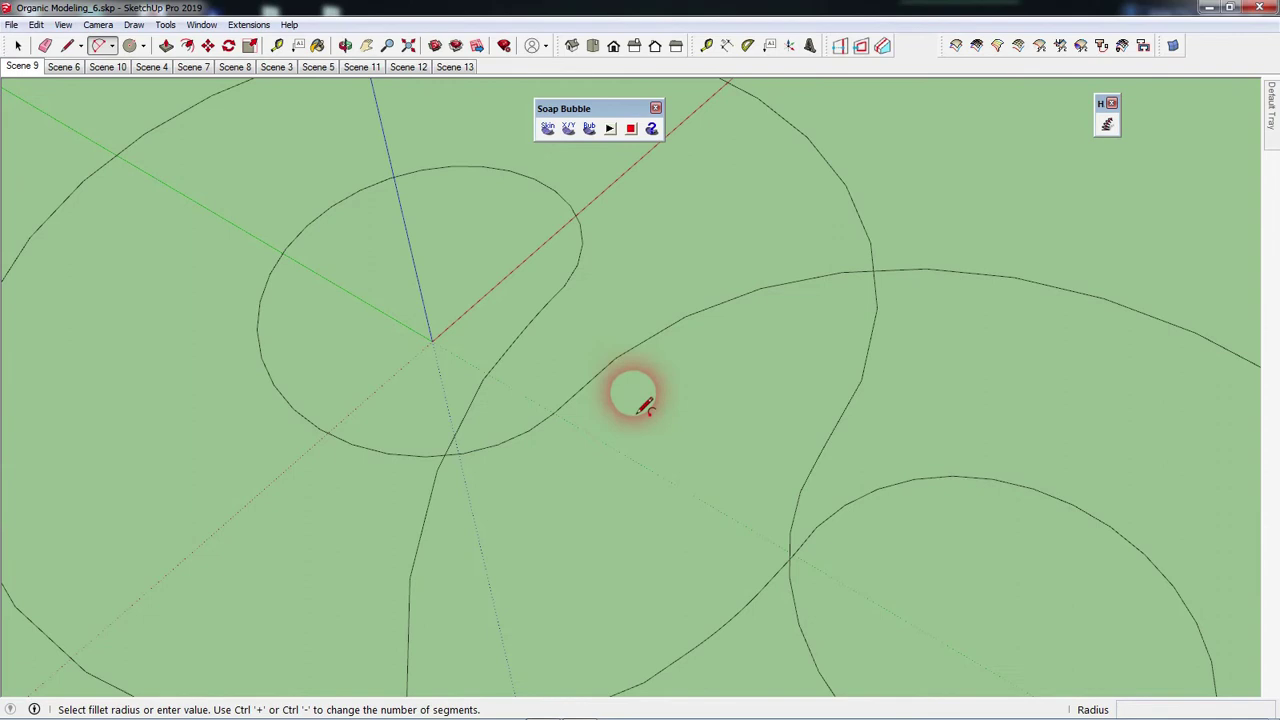
pyautogui.scroll(2, 628, 370)
pyautogui.scroll(2, 620, 350)
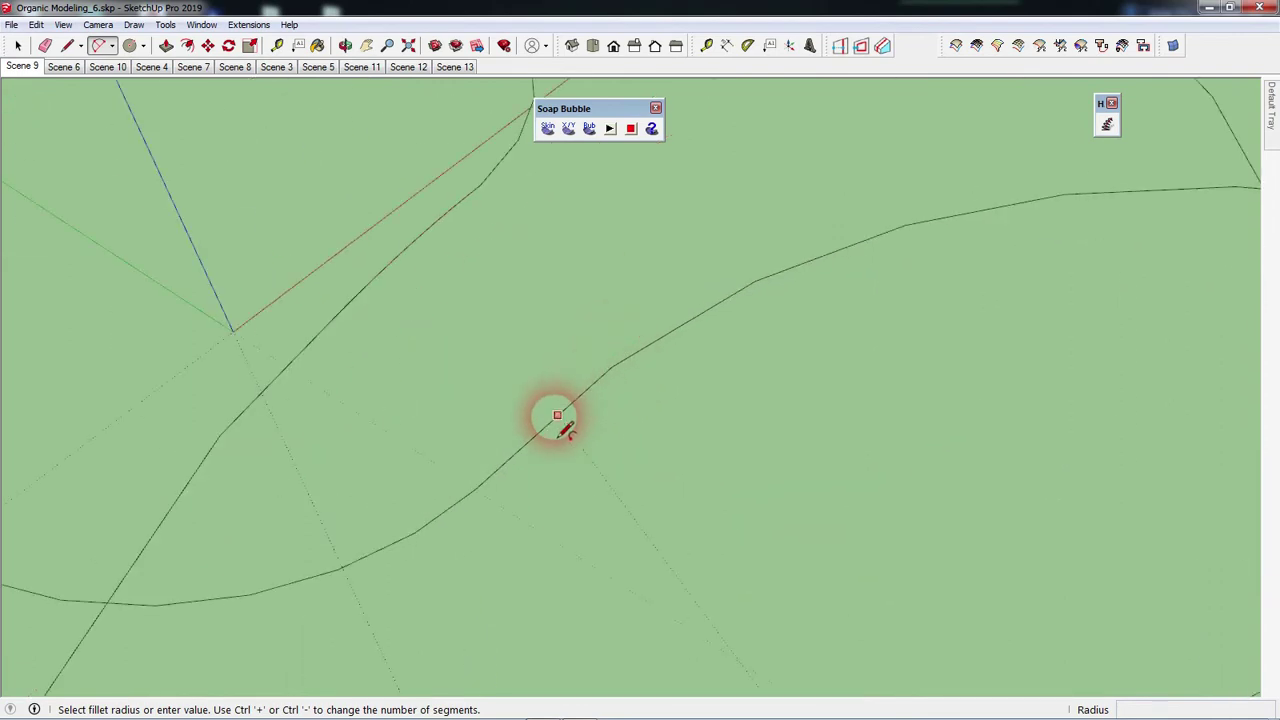
pyautogui.click(685, 322)
pyautogui.click(680, 335)
# Zoom out and orbit to a low angle to inspect the joined curves.
pyautogui.scroll(-2, 690, 340)
pyautogui.scroll(-2, 692, 355)
pyautogui.scroll(-2, 692, 358)
pyautogui.scroll(-2, 688, 358)
pyautogui.moveTo(686, 360)
pyautogui.mouseDown(button='middle')
pyautogui.moveTo(831, 323)
pyautogui.moveTo(750, 305)
pyautogui.mouseUp(button='middle')
pyautogui.scroll(2, 720, 340)
pyautogui.scroll(2, 680, 410)
pyautogui.scroll(-2, 730, 420)
pyautogui.moveTo(813, 440)
pyautogui.mouseDown(button='middle')
pyautogui.moveTo(614, 397)
pyautogui.moveTo(1050, 405)
pyautogui.moveTo(600, 451)
pyautogui.moveTo(703, 449)
pyautogui.mouseUp(button='middle')
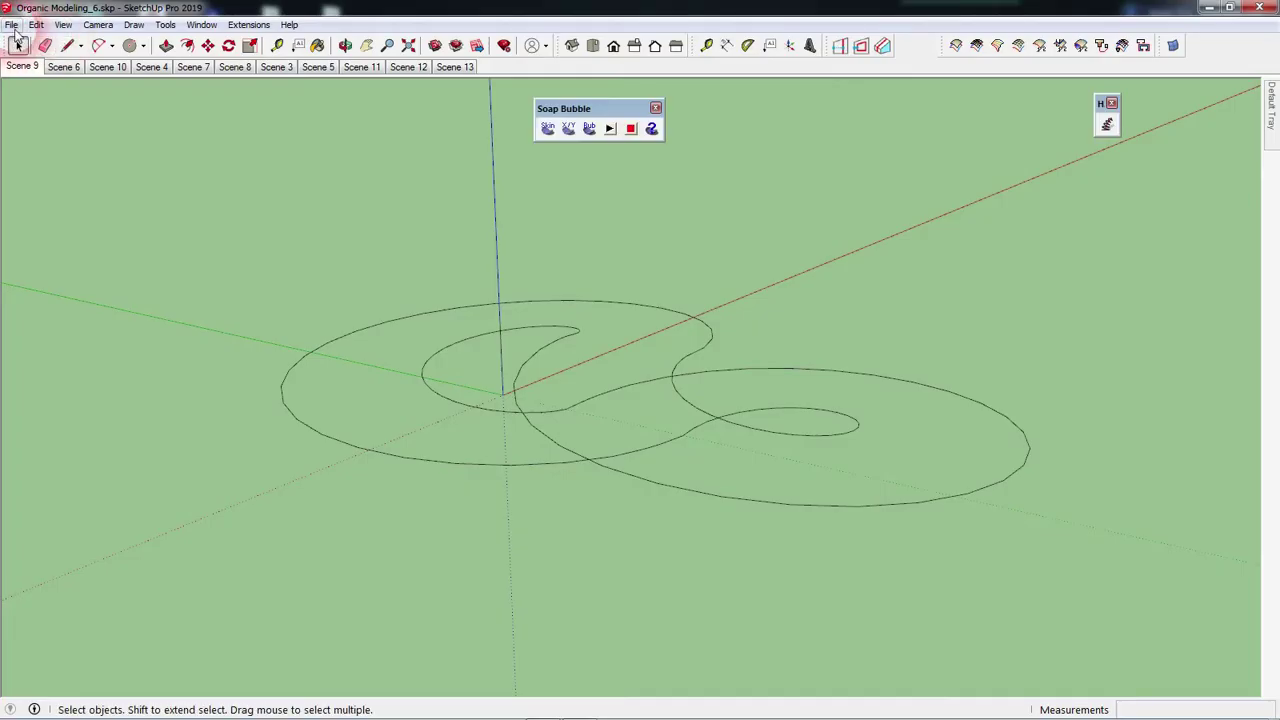
# Dock the JHS PowerBar and Soap Bubble toolbars side by side at the top.
pyautogui.click(12, 25)
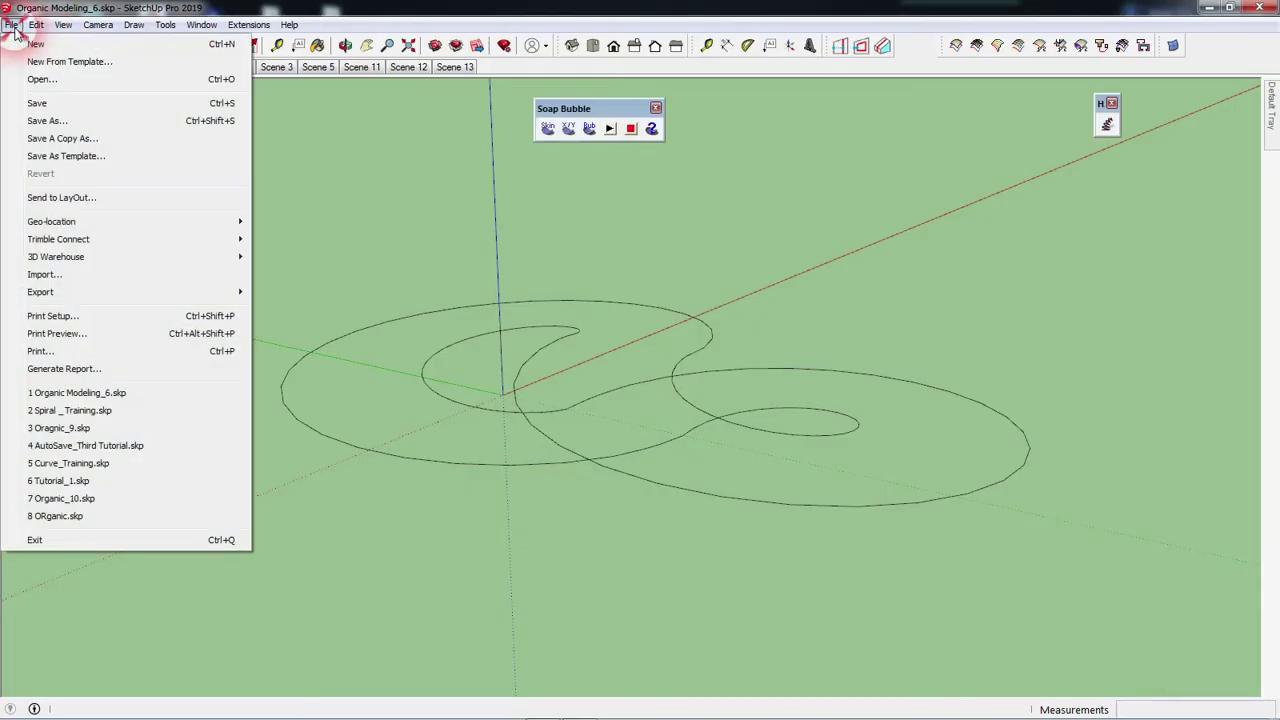
pyautogui.click(817, 147)
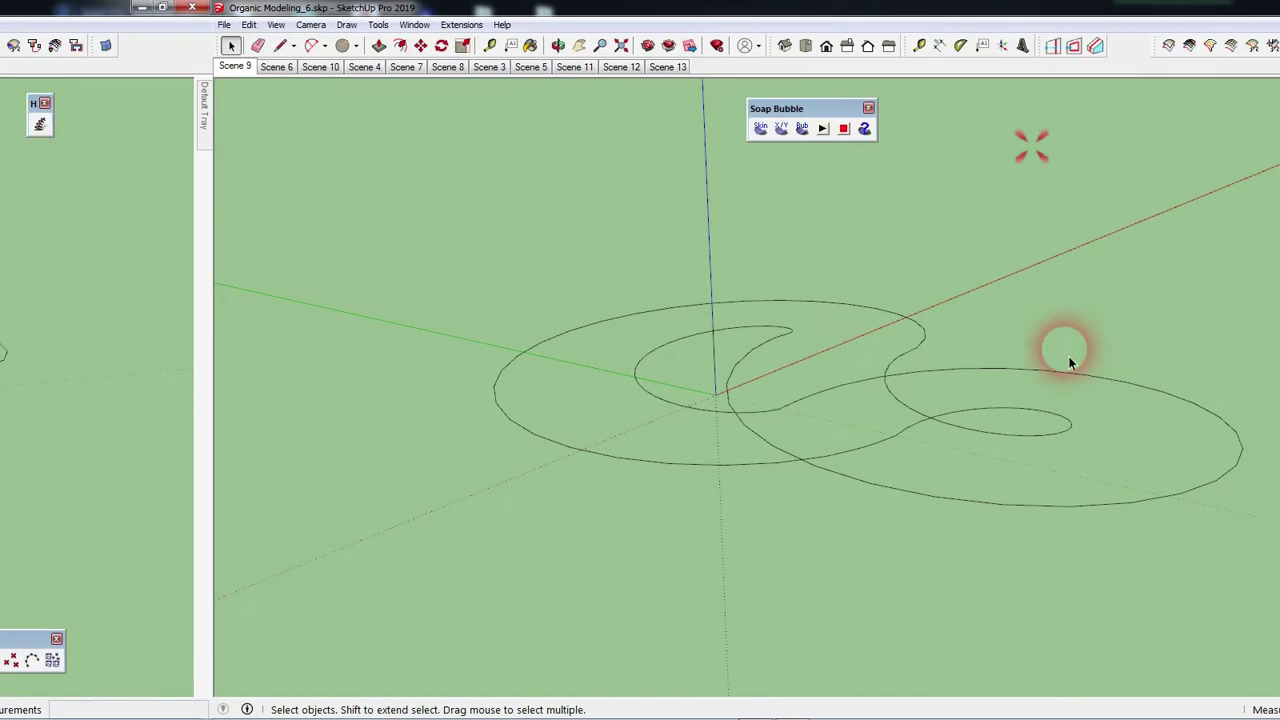
pyautogui.moveTo(1094, 634)
pyautogui.mouseDown()
pyautogui.moveTo(750, 152)
pyautogui.moveTo(976, 100)
pyautogui.mouseUp()
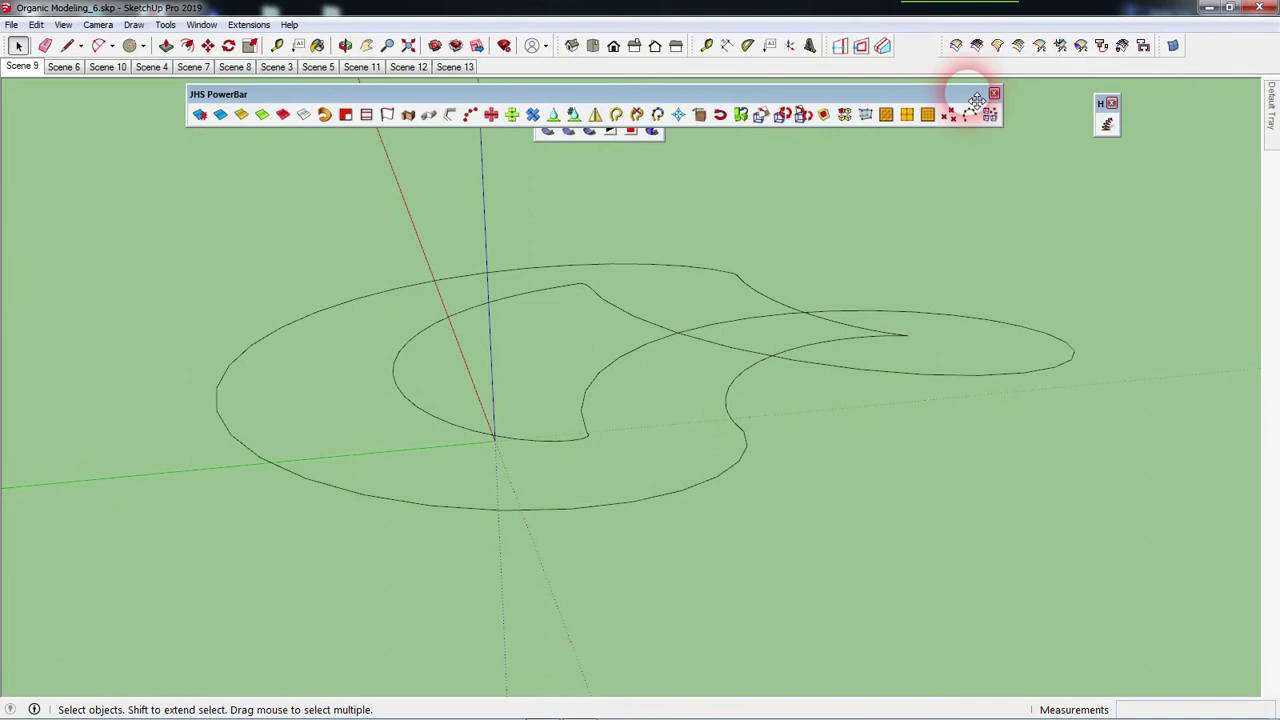
pyautogui.moveTo(976, 100)
pyautogui.mouseDown()
pyautogui.moveTo(643, 140)
pyautogui.moveTo(1009, 147)
pyautogui.mouseUp()
pyautogui.moveTo(809, 148); pyautogui.dragTo(787, 97)
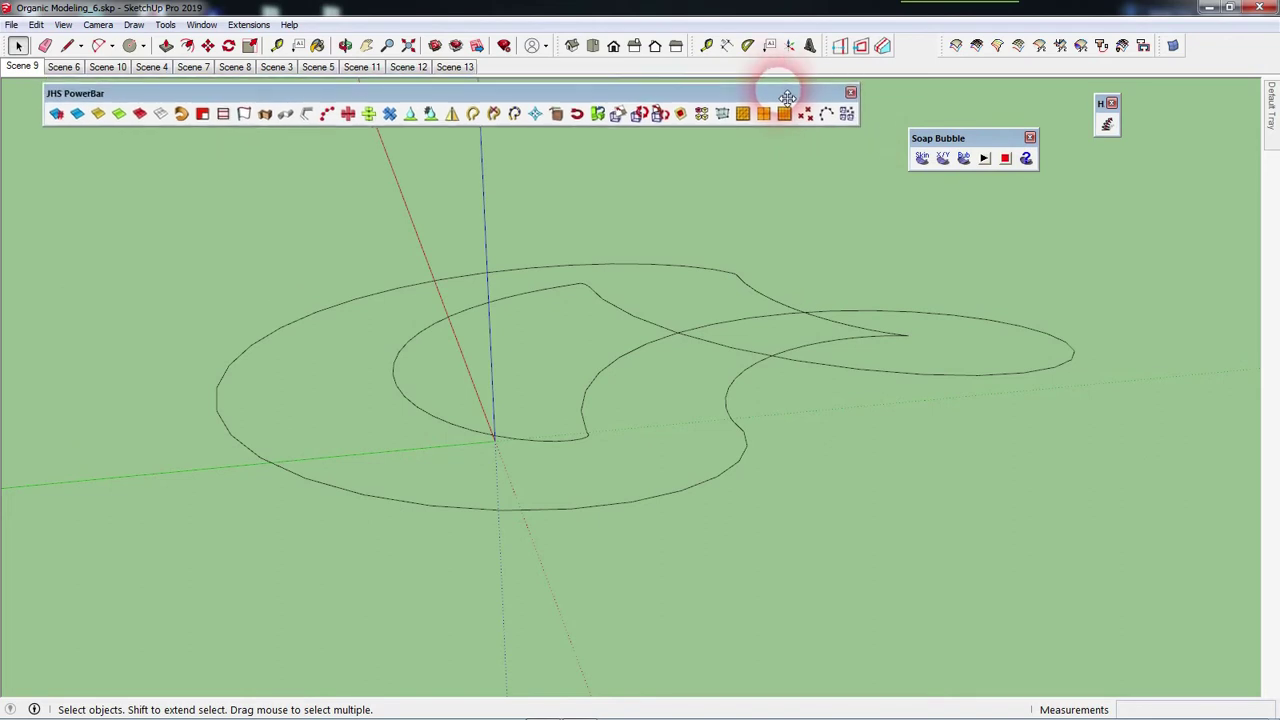
pyautogui.moveTo(990, 138); pyautogui.dragTo(976, 103)
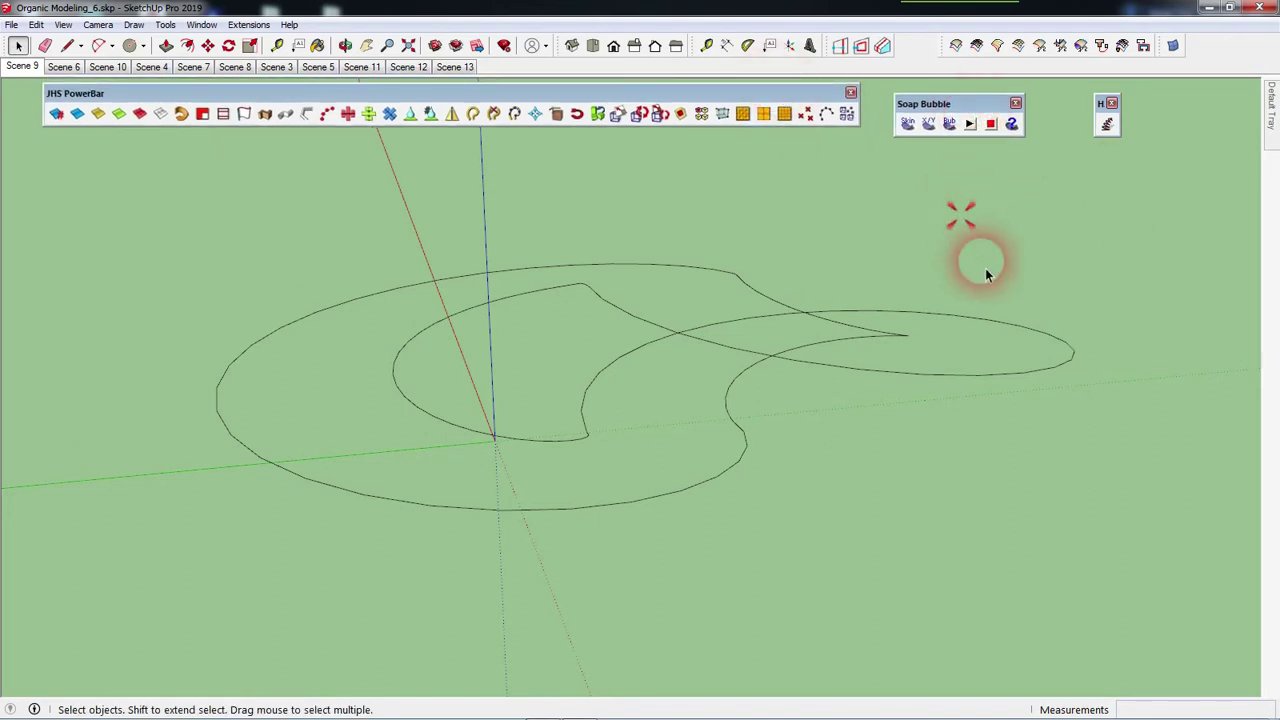
# Crossing-select both spiral curves.
pyautogui.moveTo(985, 275); pyautogui.dragTo(1010, 450, button='middle')
pyautogui.moveTo(1142, 540); pyautogui.dragTo(331, 234)
pyautogui.moveTo(506, 360)
pyautogui.mouseDown(button='middle')
pyautogui.moveTo(726, 466)
pyautogui.moveTo(296, 502)
pyautogui.moveTo(303, 523)
pyautogui.moveTo(697, 549)
pyautogui.moveTo(577, 543)
pyautogui.moveTo(612, 388)
pyautogui.mouseUp(button='middle')
# Copy the spiral curves along the red axis as a 2x evenly spaced array.
pyautogui.press('m')
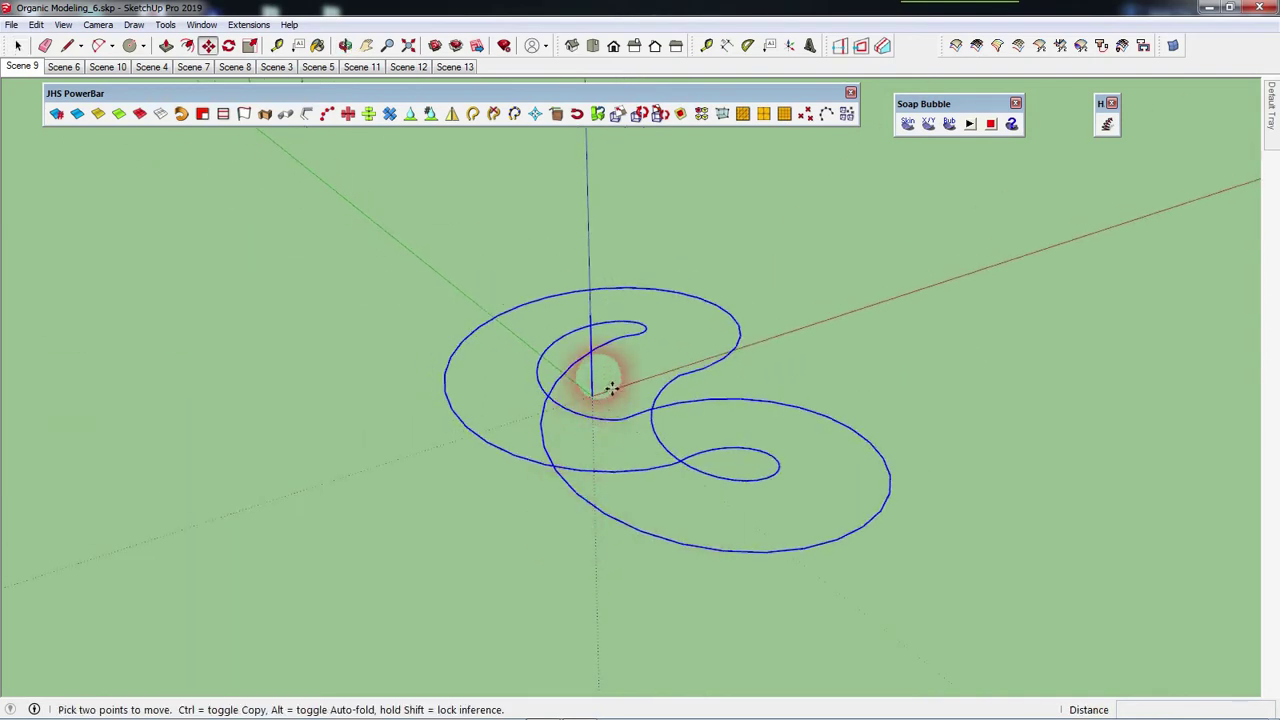
pyautogui.click(592, 397)
pyautogui.press('ctrl')
pyautogui.click(872, 304)
pyautogui.write('2')
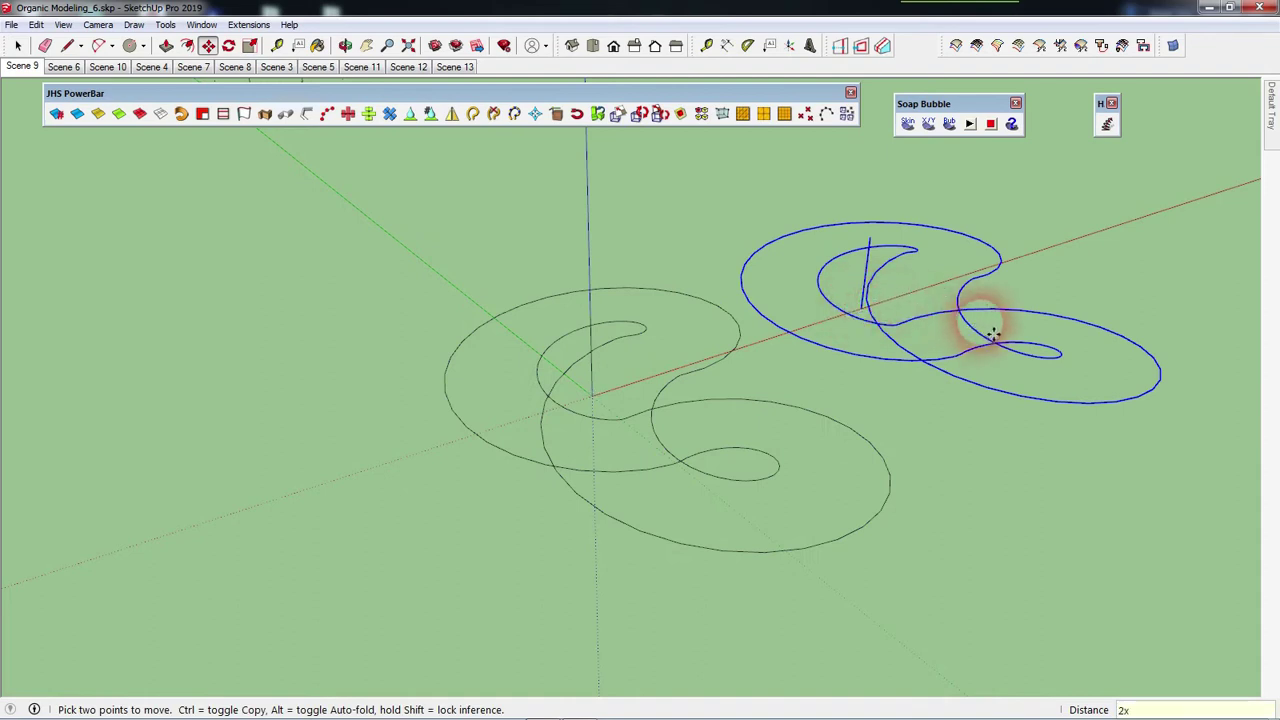
pyautogui.press('Return')
pyautogui.press('space')
# Open the original spiral group to pick its curve, then close the group.
pyautogui.scroll(-1, 1208, 420)
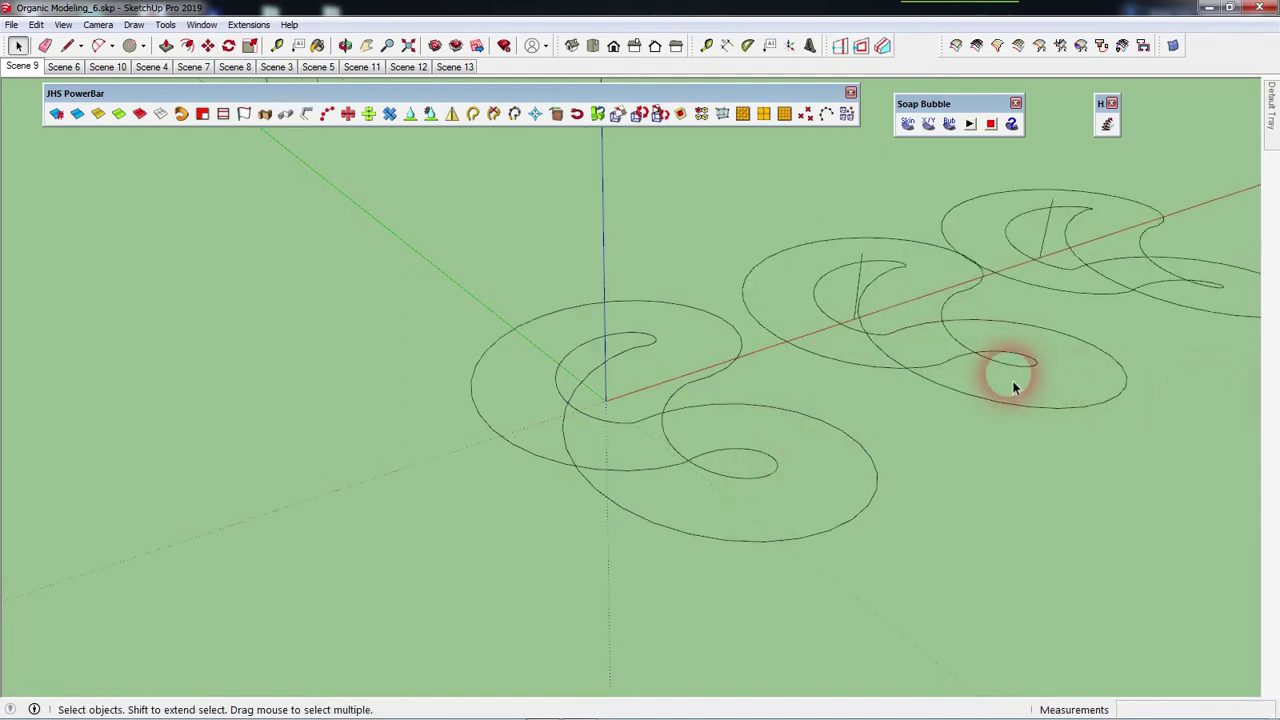
pyautogui.moveTo(957, 404)
pyautogui.mouseDown(button='middle')
pyautogui.moveTo(737, 434)
pyautogui.moveTo(980, 434)
pyautogui.moveTo(800, 392)
pyautogui.moveTo(950, 420)
pyautogui.moveTo(585, 490)
pyautogui.mouseUp(button='middle')
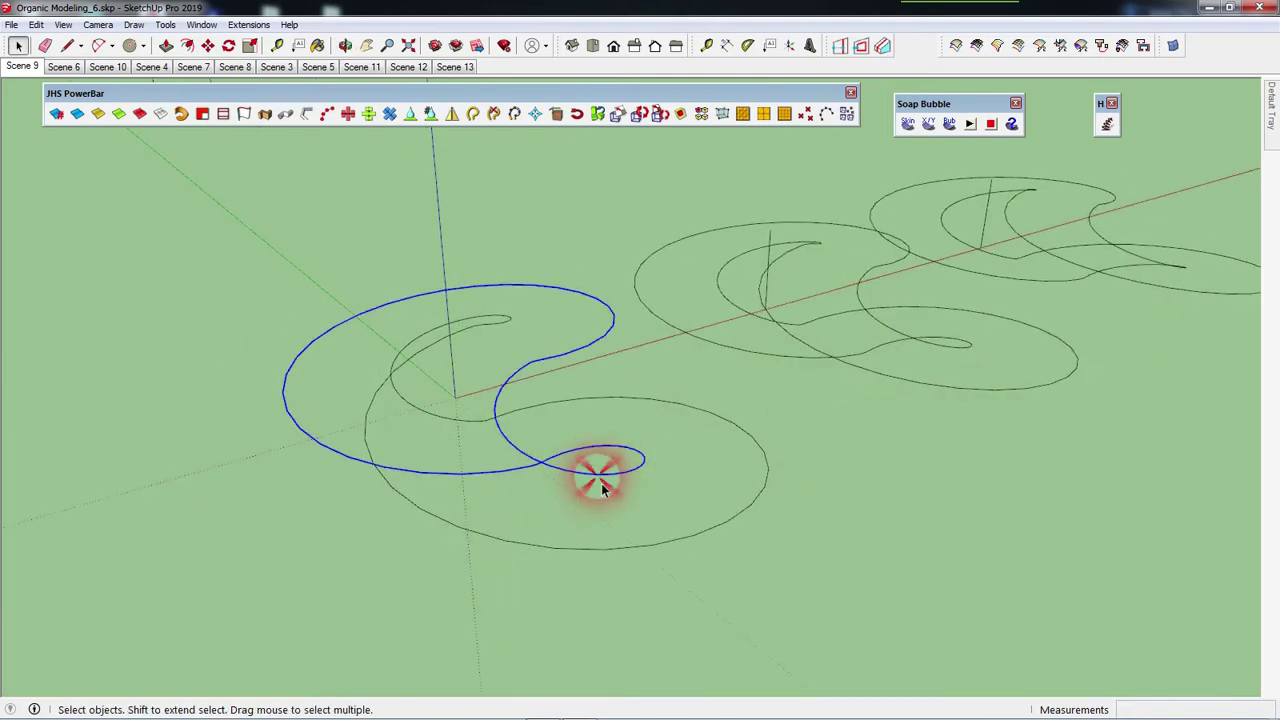
pyautogui.click(607, 483)
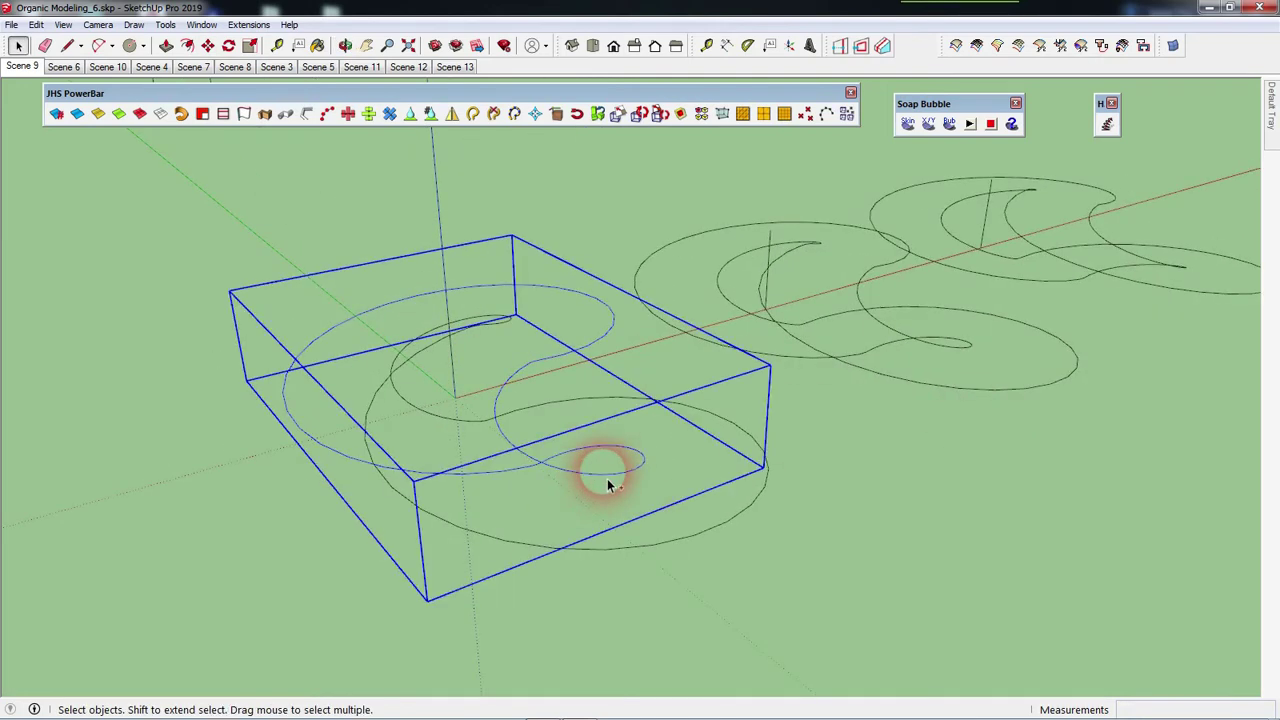
pyautogui.doubleClick(606, 410)
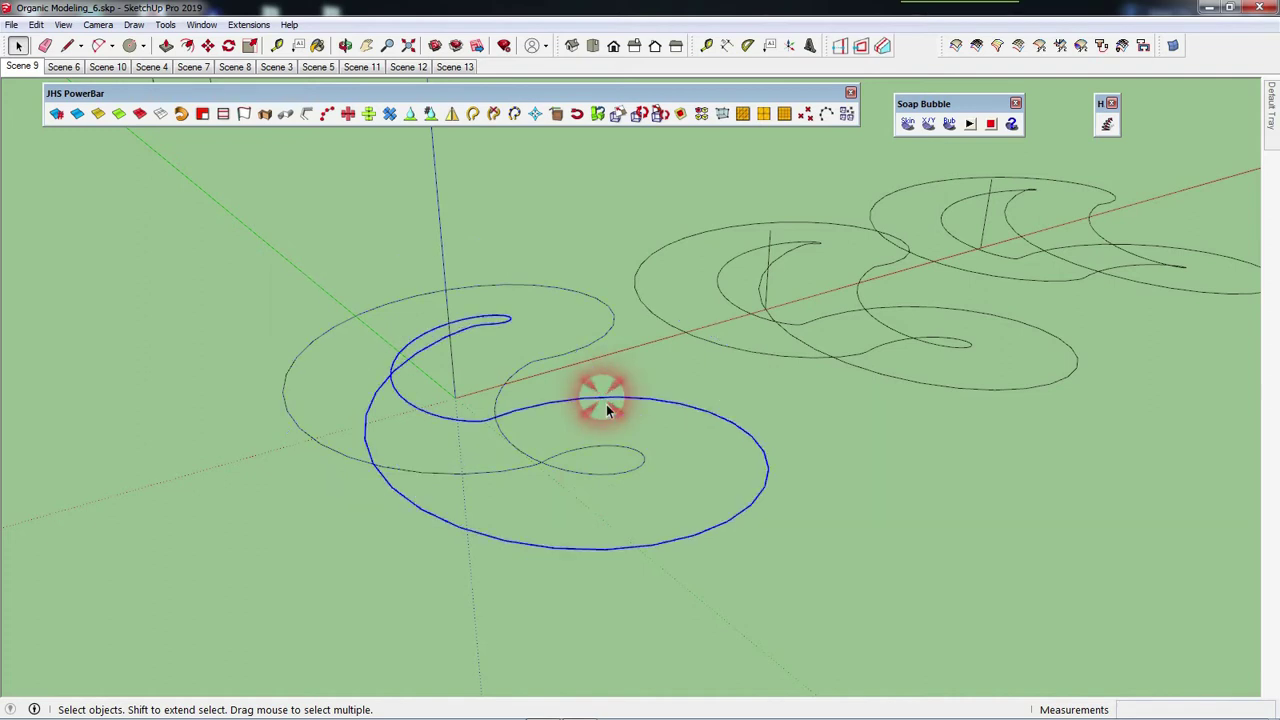
pyautogui.press('Escape')
# Delete a short curve segment from one copied spiral to leave a gap.
pyautogui.click(622, 348)
pyautogui.click(611, 338)
pyautogui.click(623, 346)
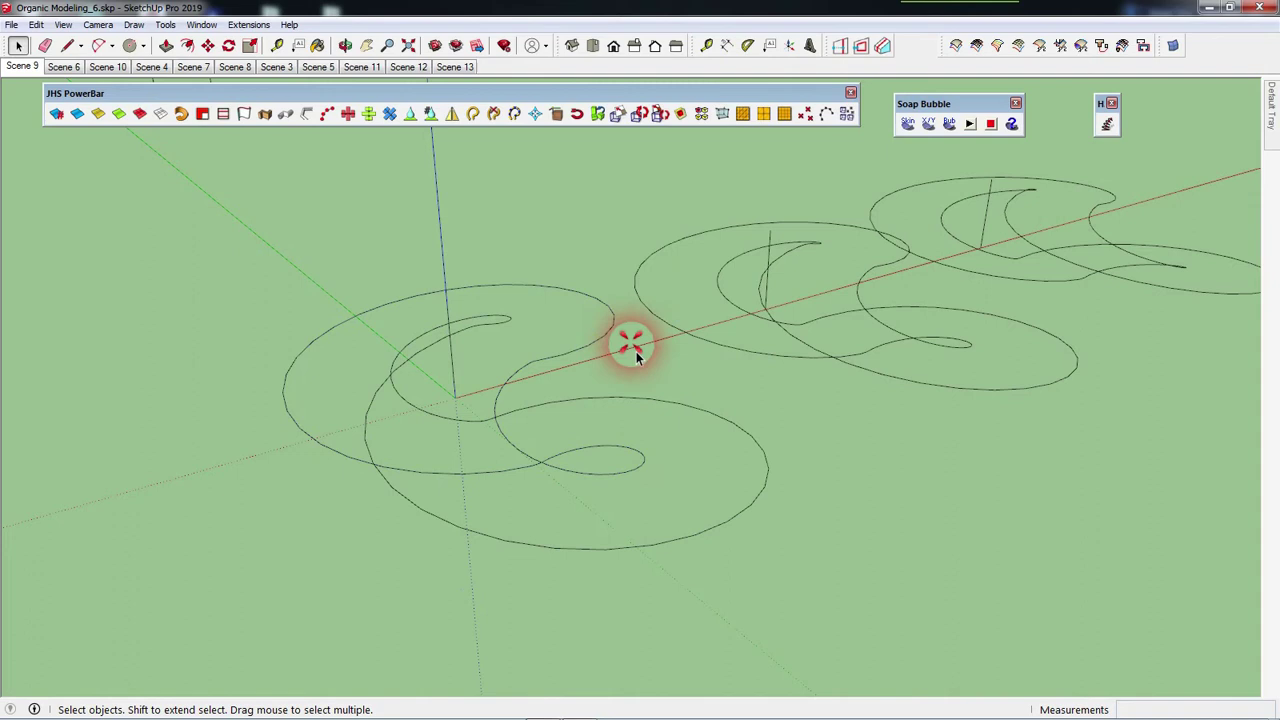
pyautogui.scroll(3, 830, 336)
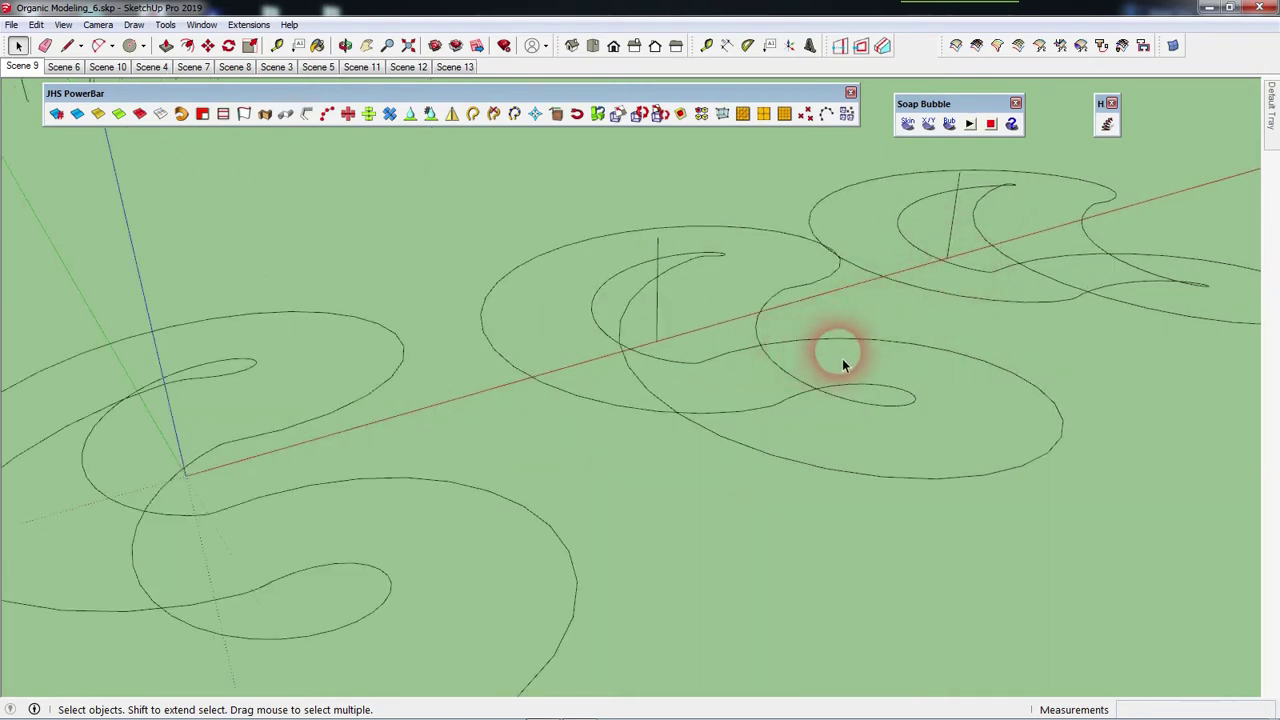
pyautogui.scroll(-2, 840, 360)
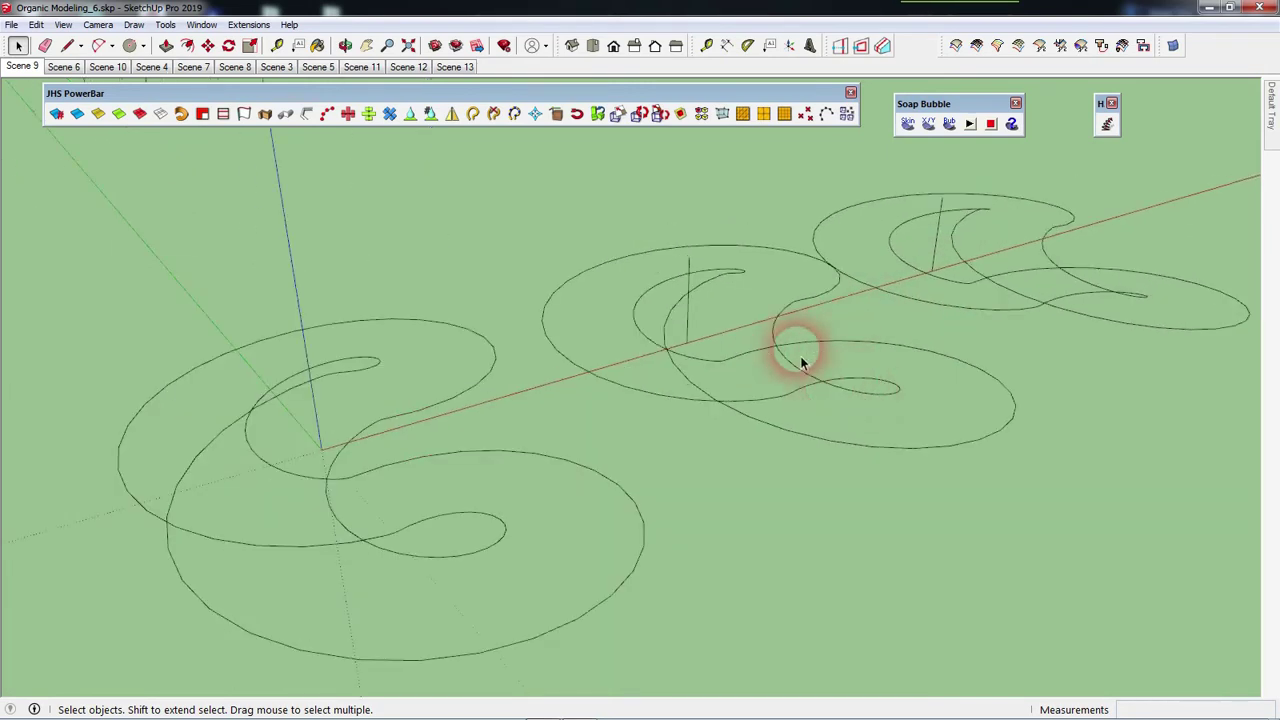
pyautogui.click(812, 306)
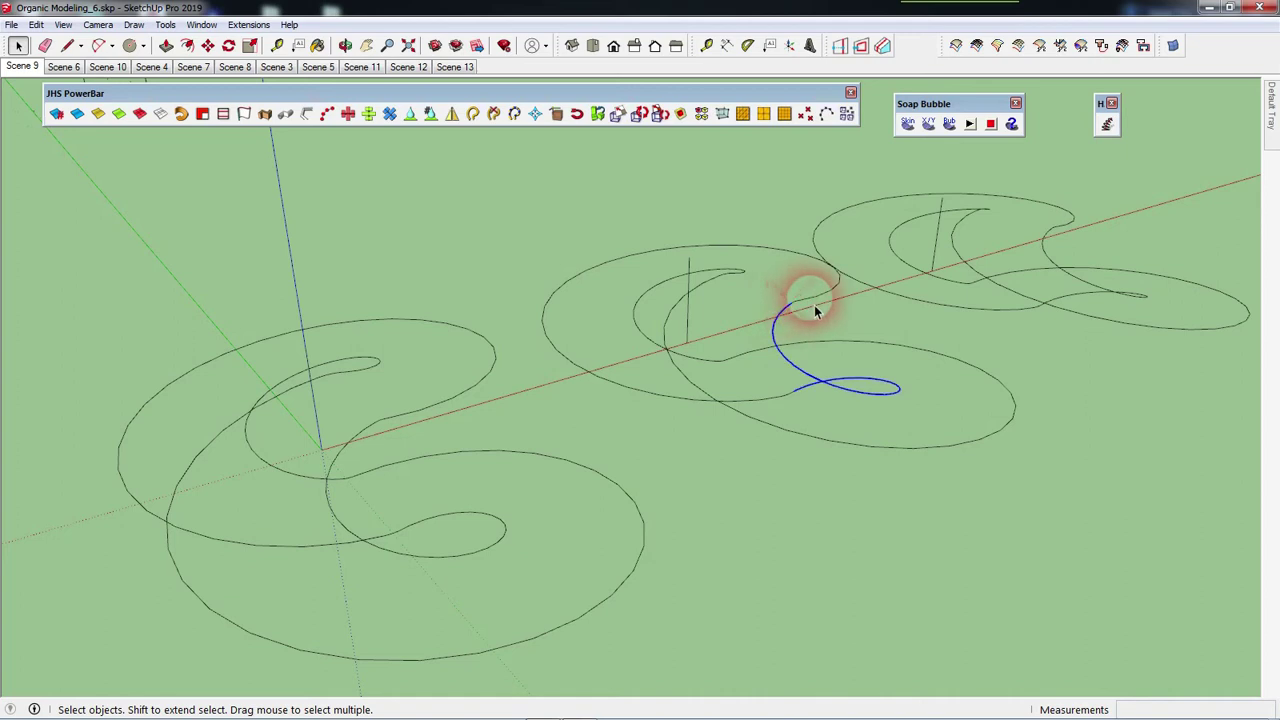
pyautogui.scroll(3, 810, 311)
pyautogui.scroll(3, 800, 300)
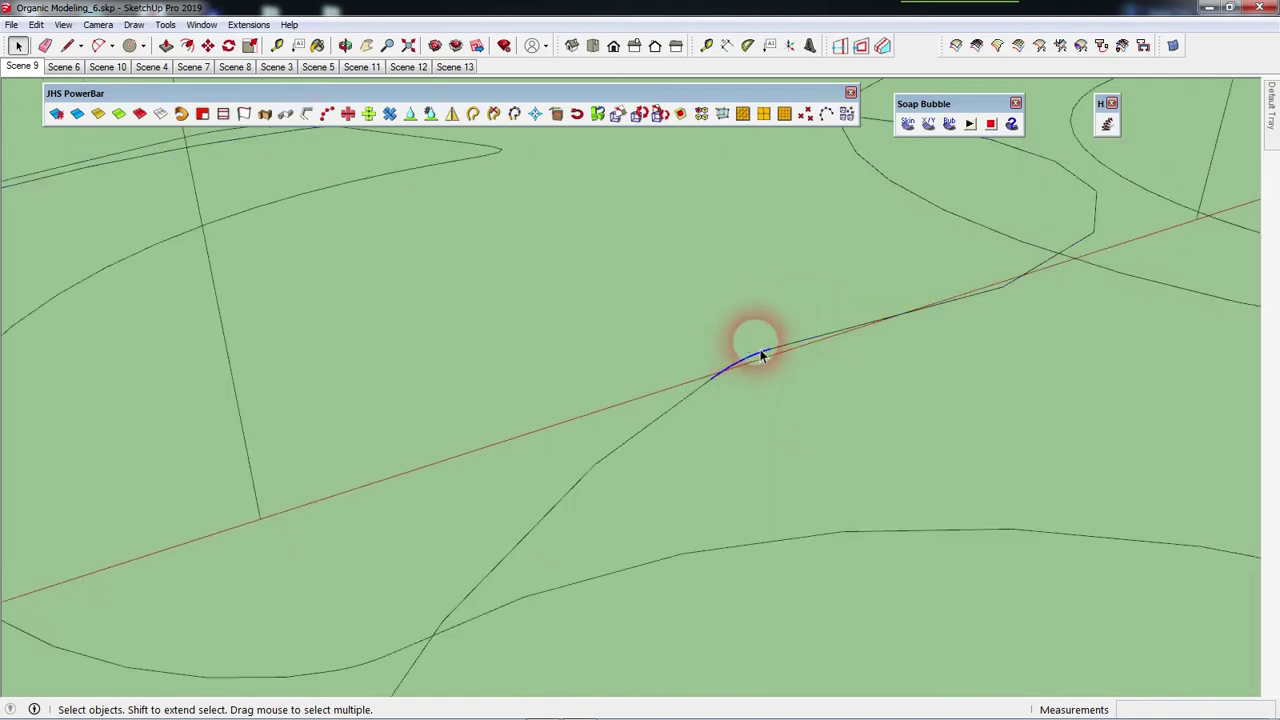
pyautogui.scroll(-2, 790, 385)
pyautogui.scroll(-2, 808, 400)
pyautogui.click(626, 325)
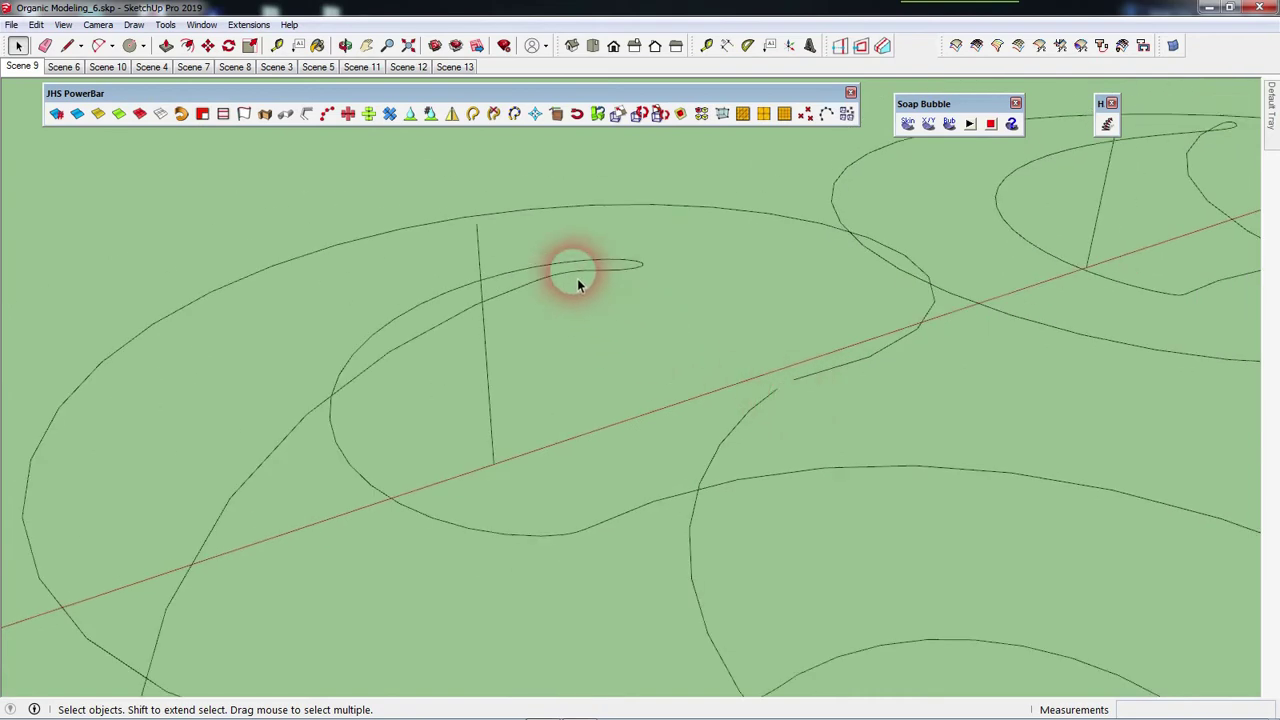
pyautogui.scroll(-2, 580, 290)
pyautogui.scroll(-2, 588, 341)
pyautogui.click(588, 341)
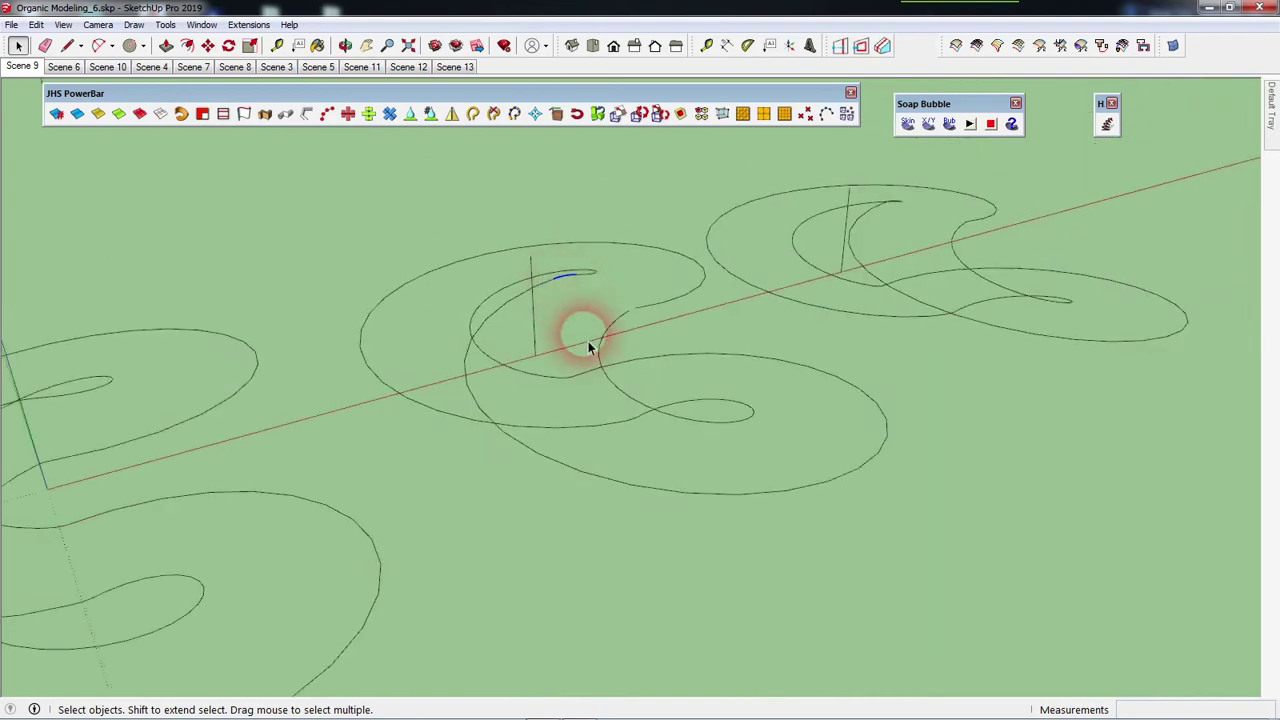
pyautogui.scroll(2, 634, 432)
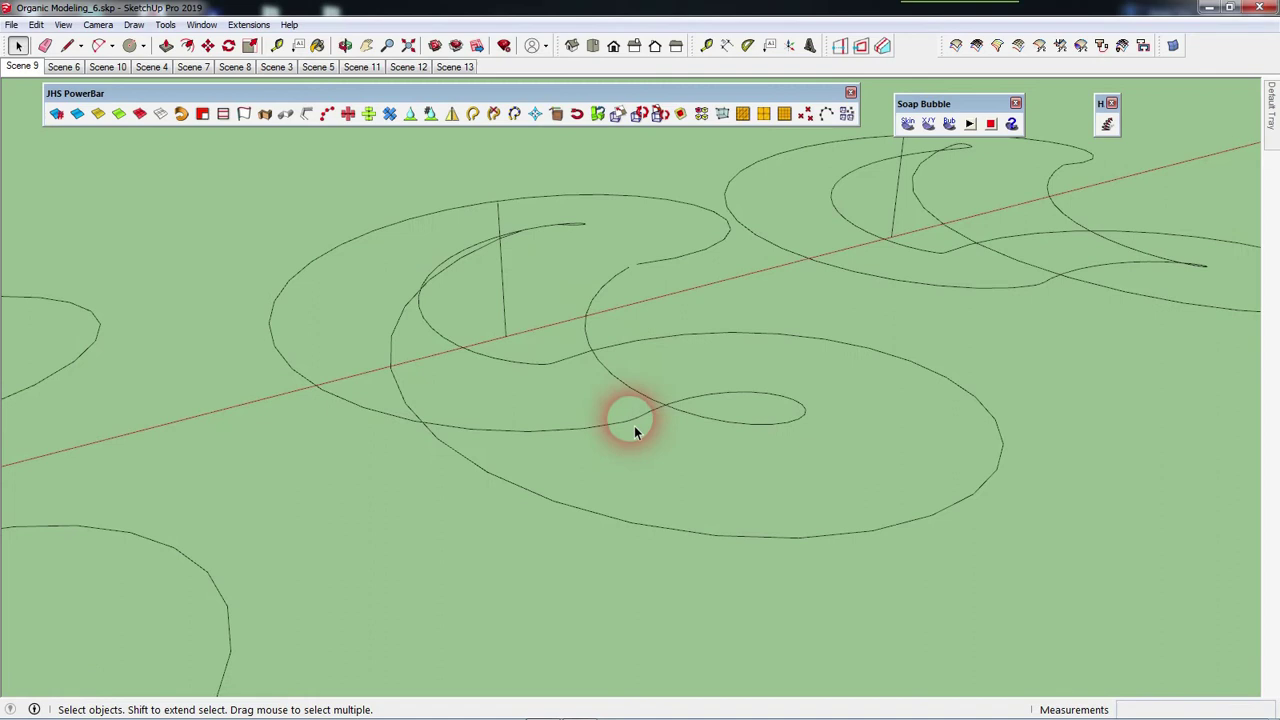
pyautogui.press('Delete')
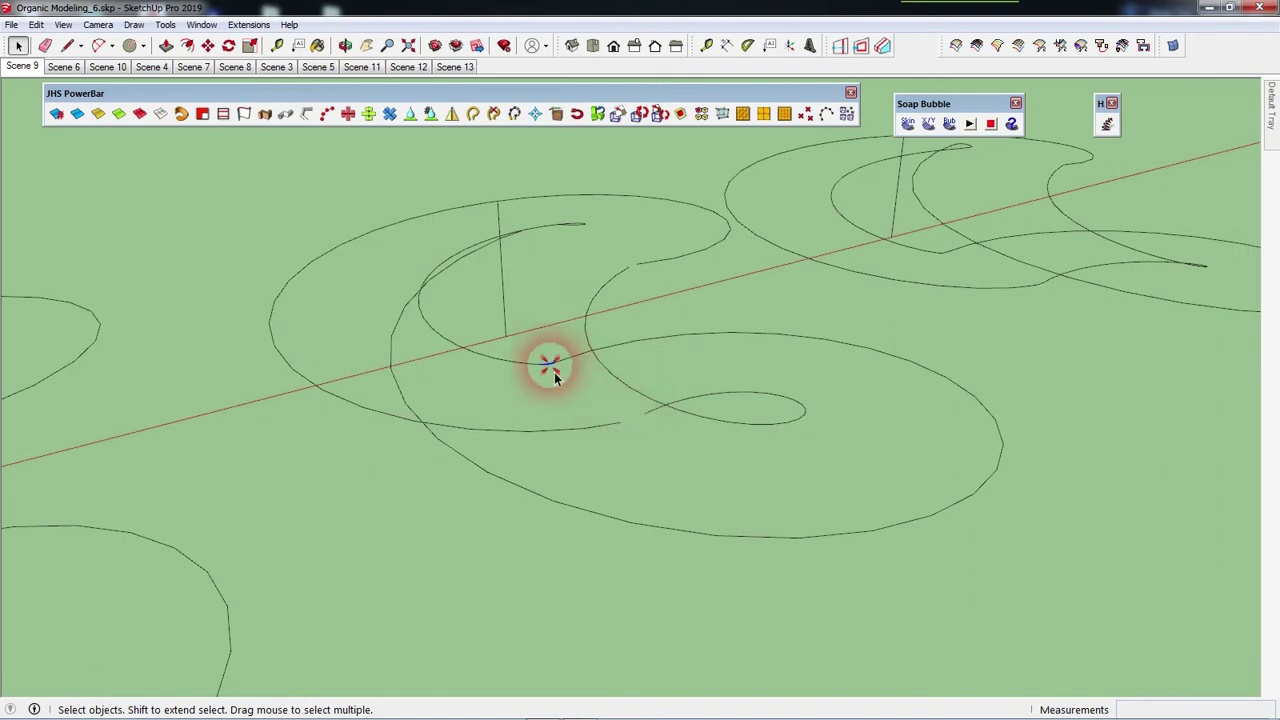
# Inspect the spiral curves and start a straight line at the inner curve end.
pyautogui.click(563, 374)
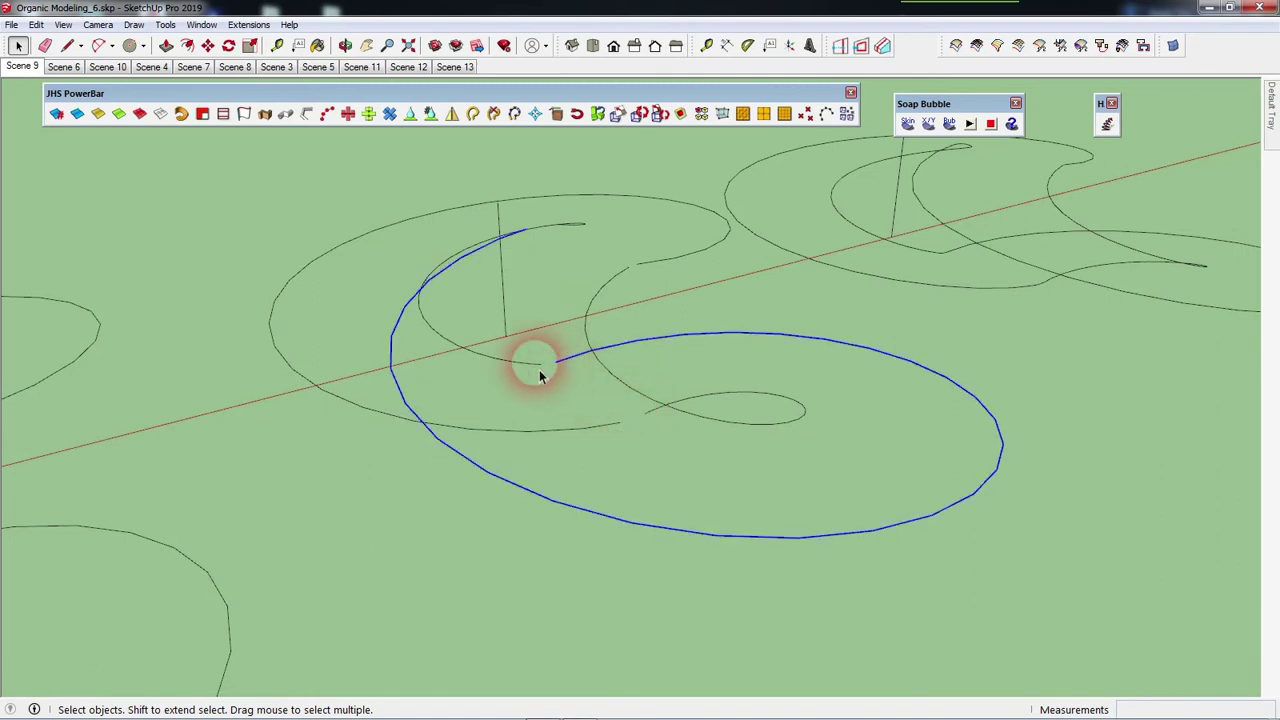
pyautogui.click(538, 372)
pyautogui.moveTo(535, 368); pyautogui.dragTo(457, 448, button='middle')
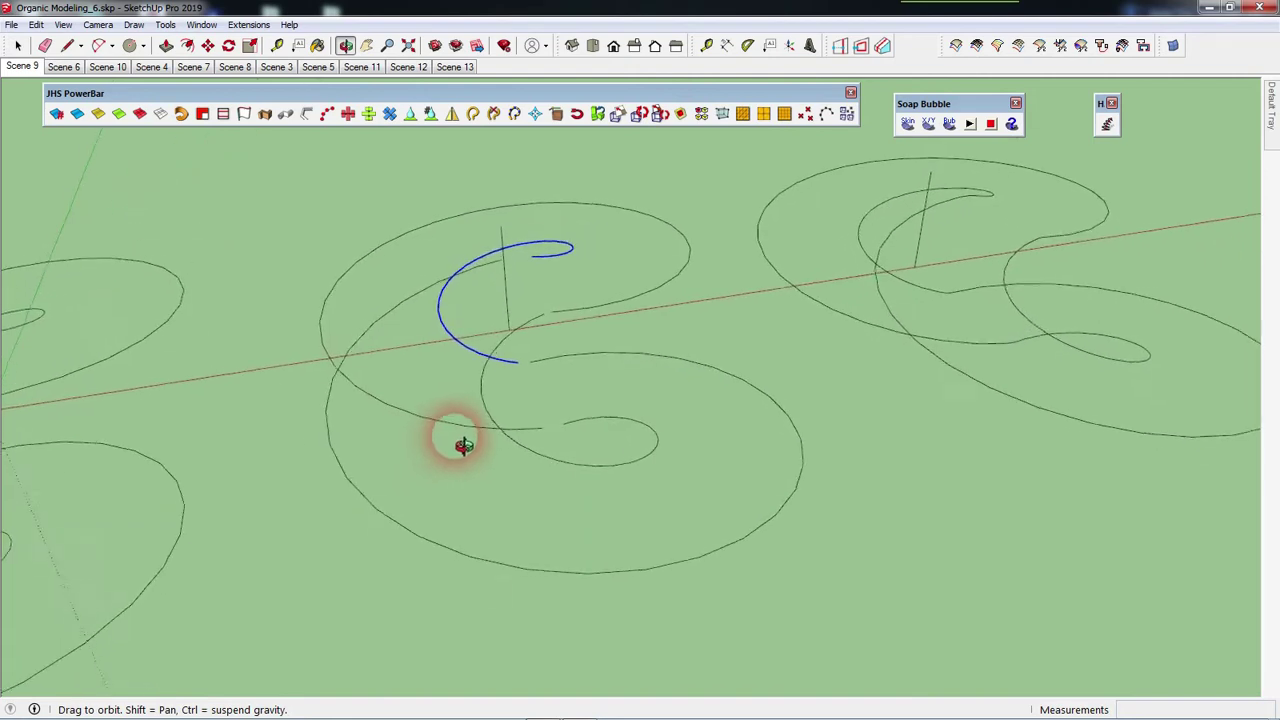
pyautogui.click(590, 371)
pyautogui.scroll(2, 580, 390)
pyautogui.click(575, 400)
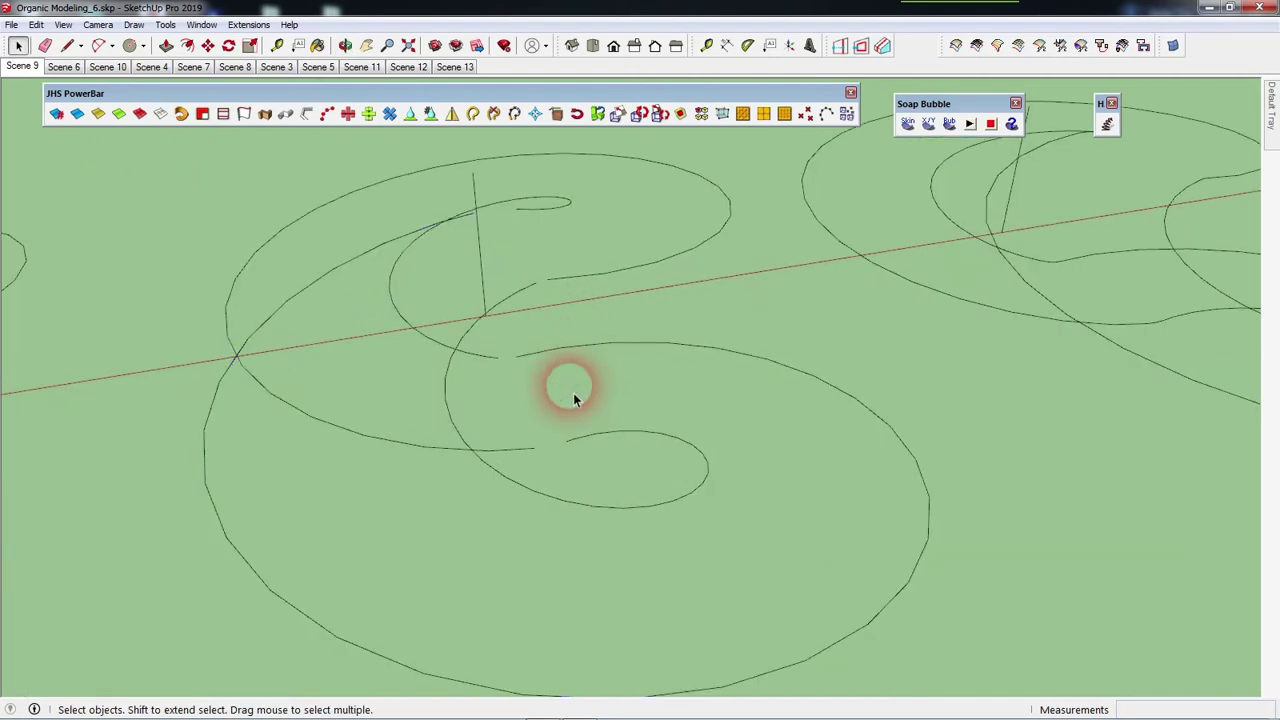
pyautogui.press('l')
pyautogui.click(565, 441)
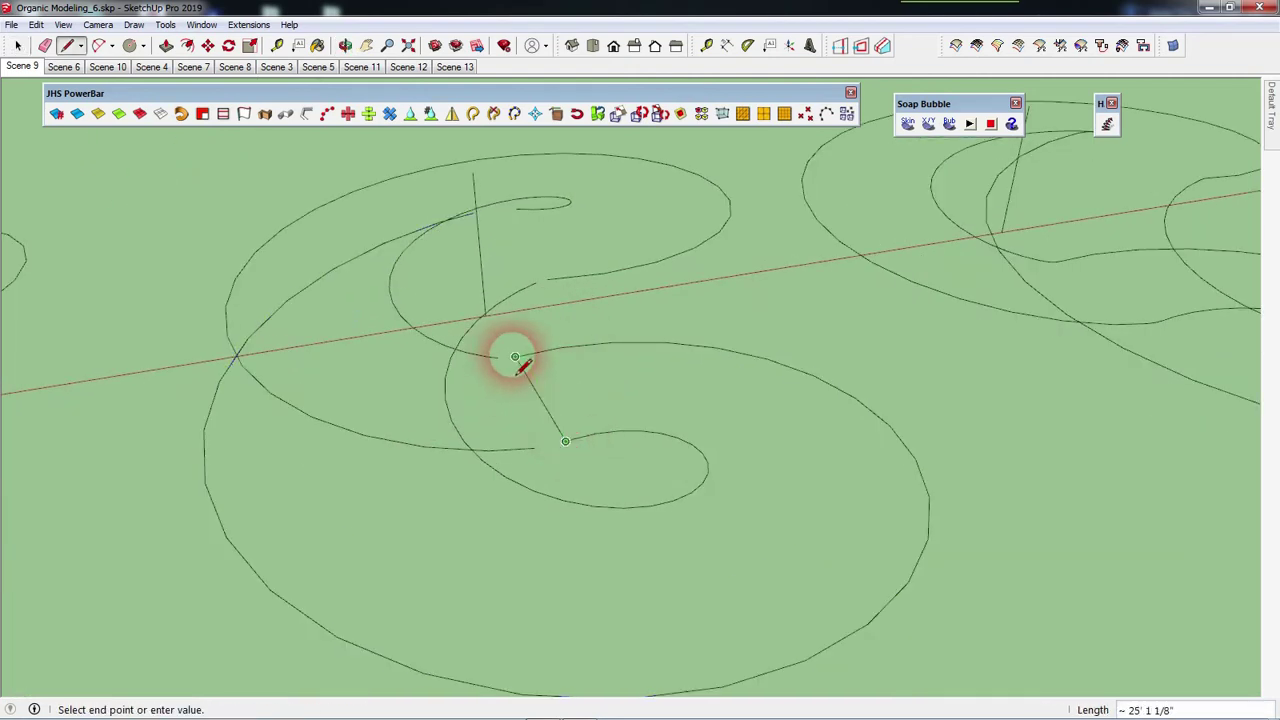
# Finish the first connecting line and draw a second one beside it across the gap.
pyautogui.click(515, 357)
pyautogui.press('space')
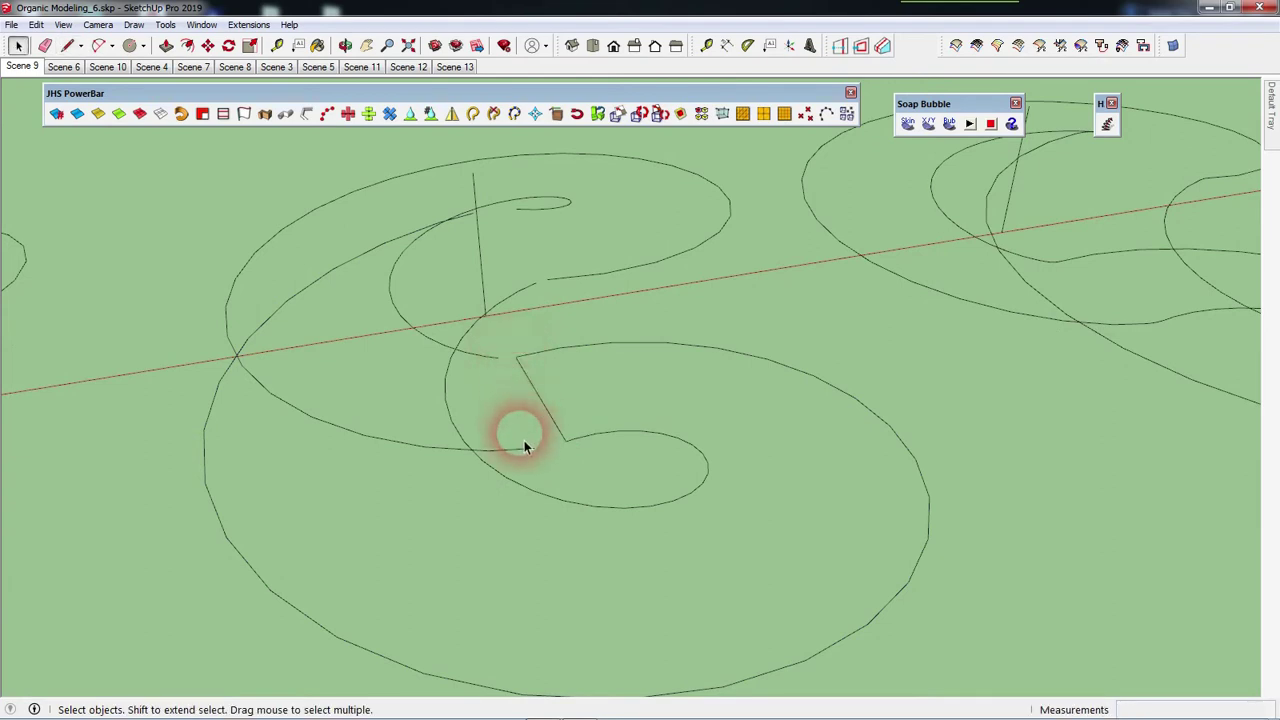
pyautogui.click(534, 449)
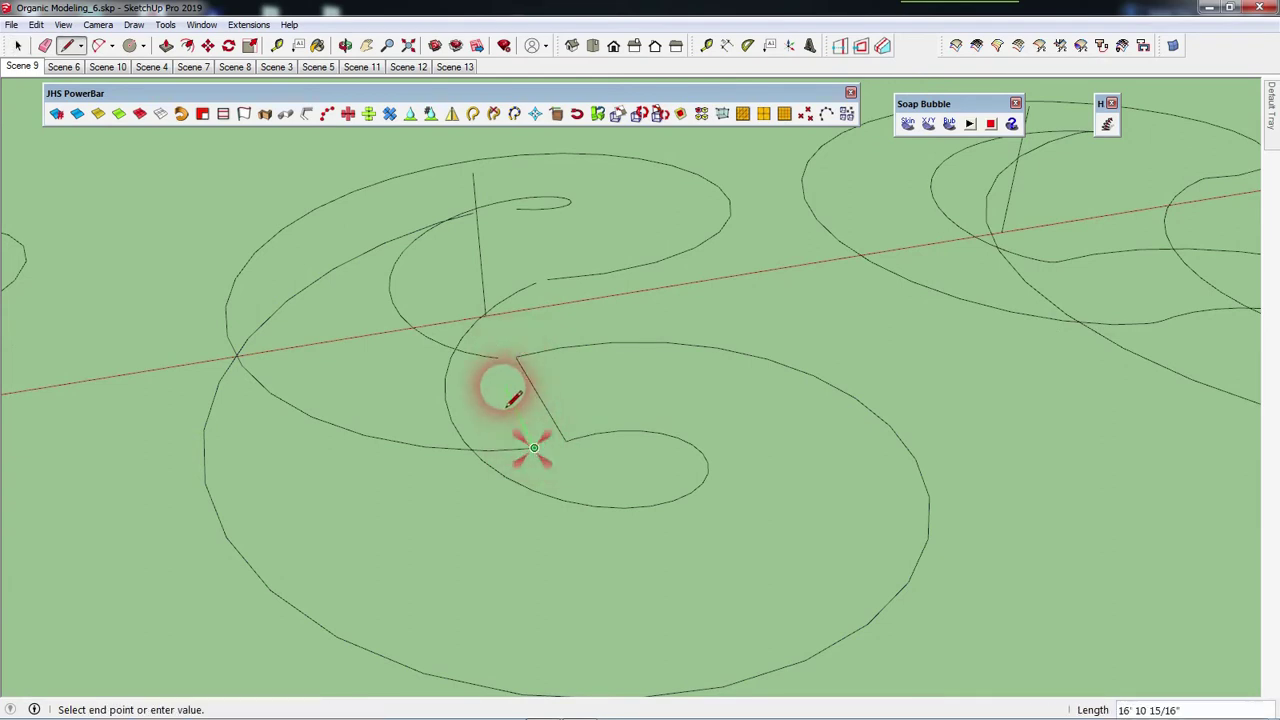
pyautogui.click(497, 358)
pyautogui.press('space')
# Draw edges to the upper curve end and arc, closing the spiral outline.
pyautogui.press('l')
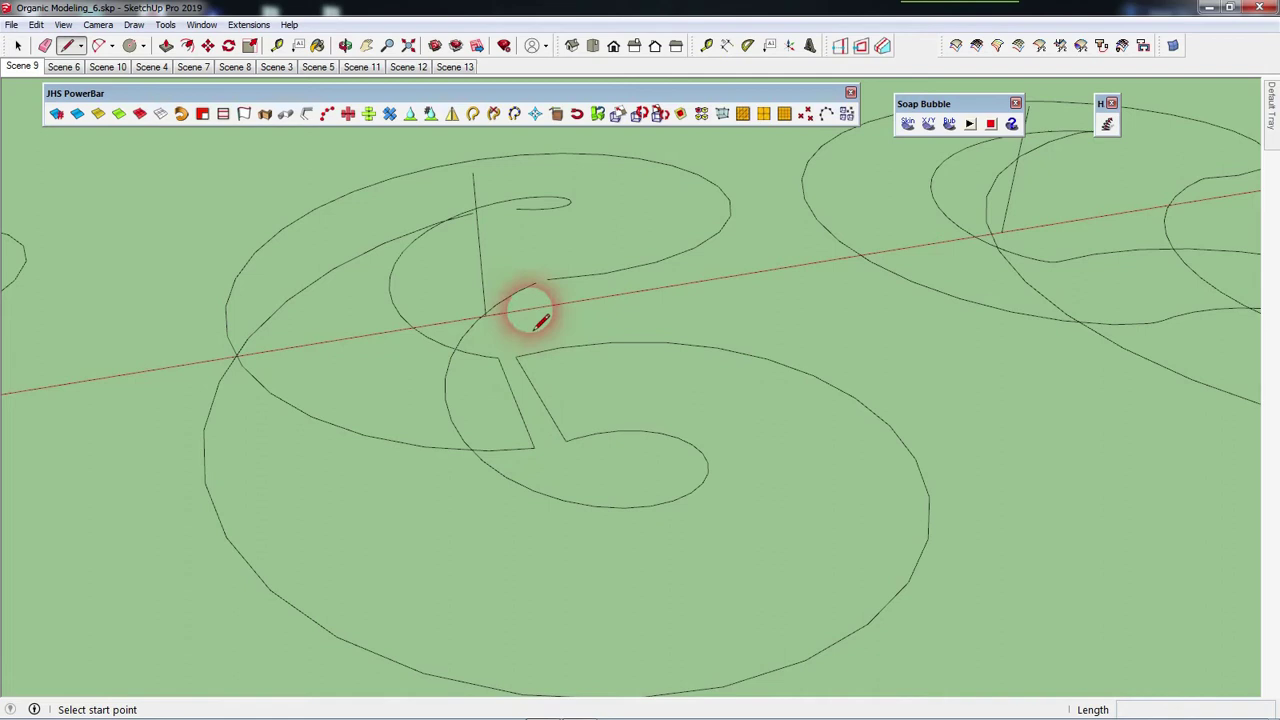
pyautogui.moveTo(534, 283); pyautogui.dragTo(497, 257, button='middle')
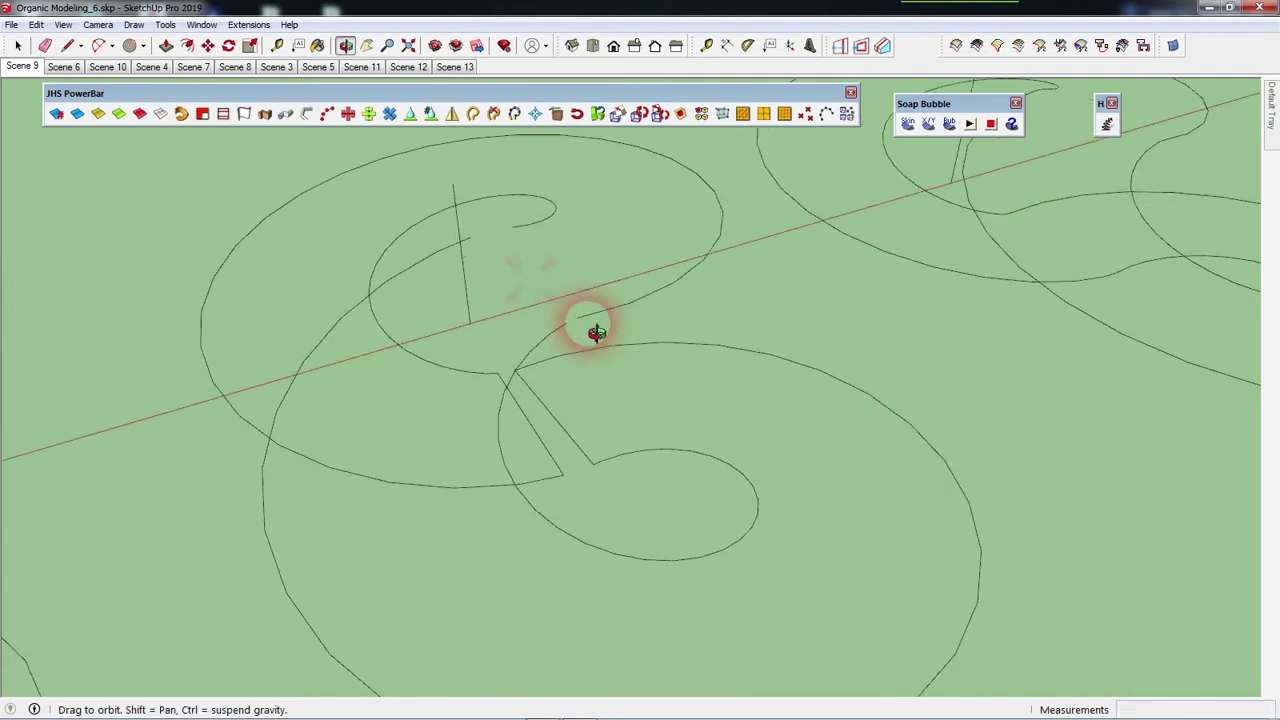
pyautogui.click(470, 243)
pyautogui.press('space')
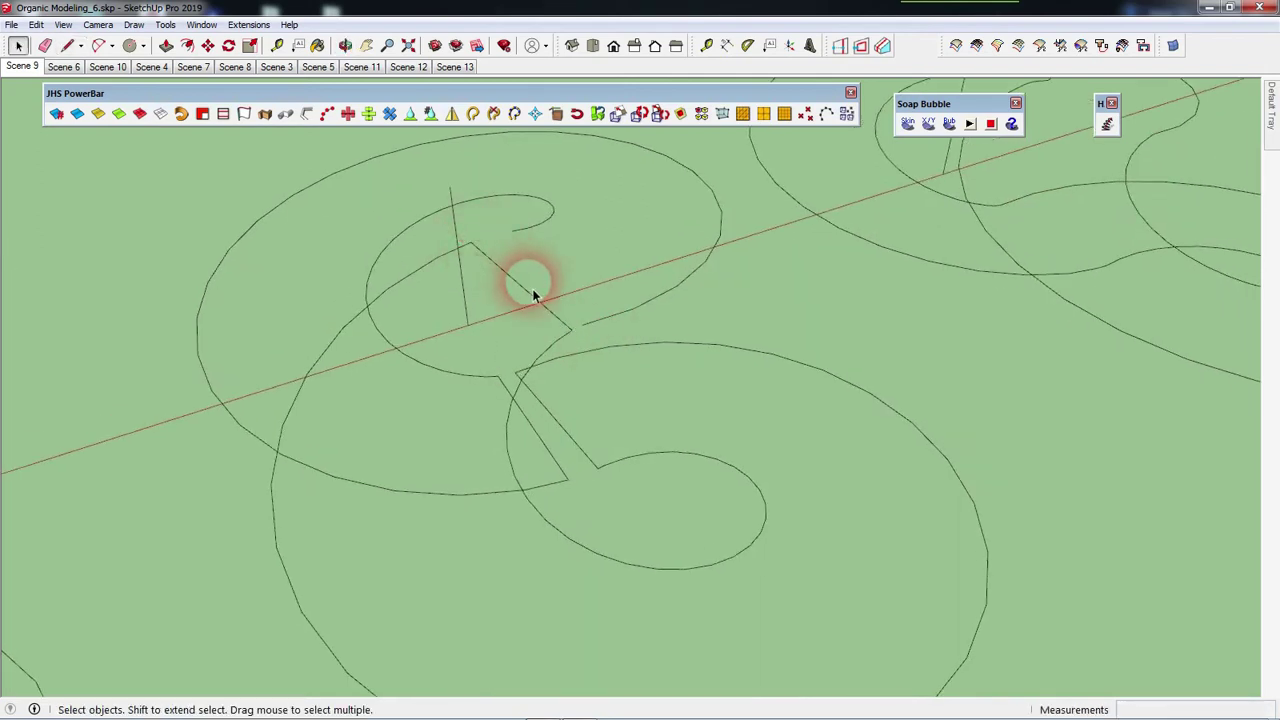
pyautogui.press('l')
pyautogui.click(581, 325)
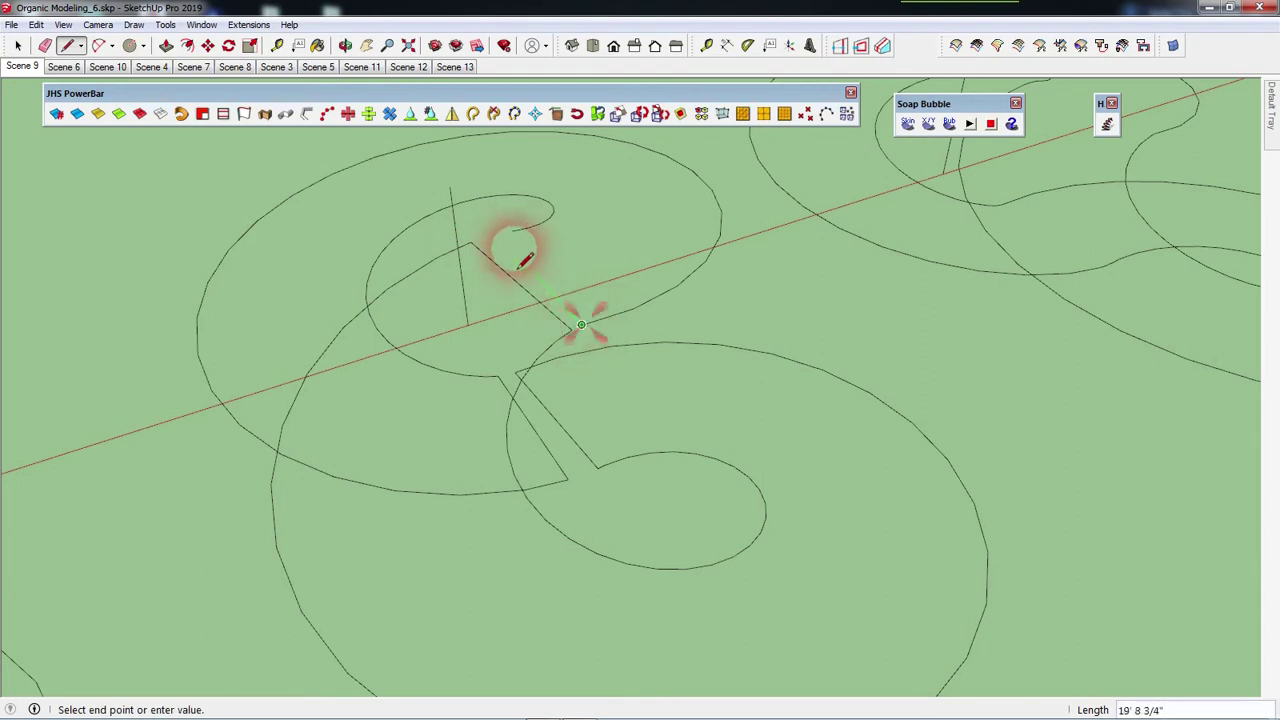
pyautogui.click(511, 232)
pyautogui.press('space')
pyautogui.moveTo(569, 329)
pyautogui.mouseDown(button='middle')
pyautogui.moveTo(420, 306)
pyautogui.moveTo(494, 251)
pyautogui.moveTo(623, 236)
pyautogui.moveTo(669, 206)
pyautogui.moveTo(529, 286)
pyautogui.moveTo(689, 277)
pyautogui.moveTo(654, 283)
pyautogui.moveTo(728, 452)
pyautogui.mouseUp(button='middle')
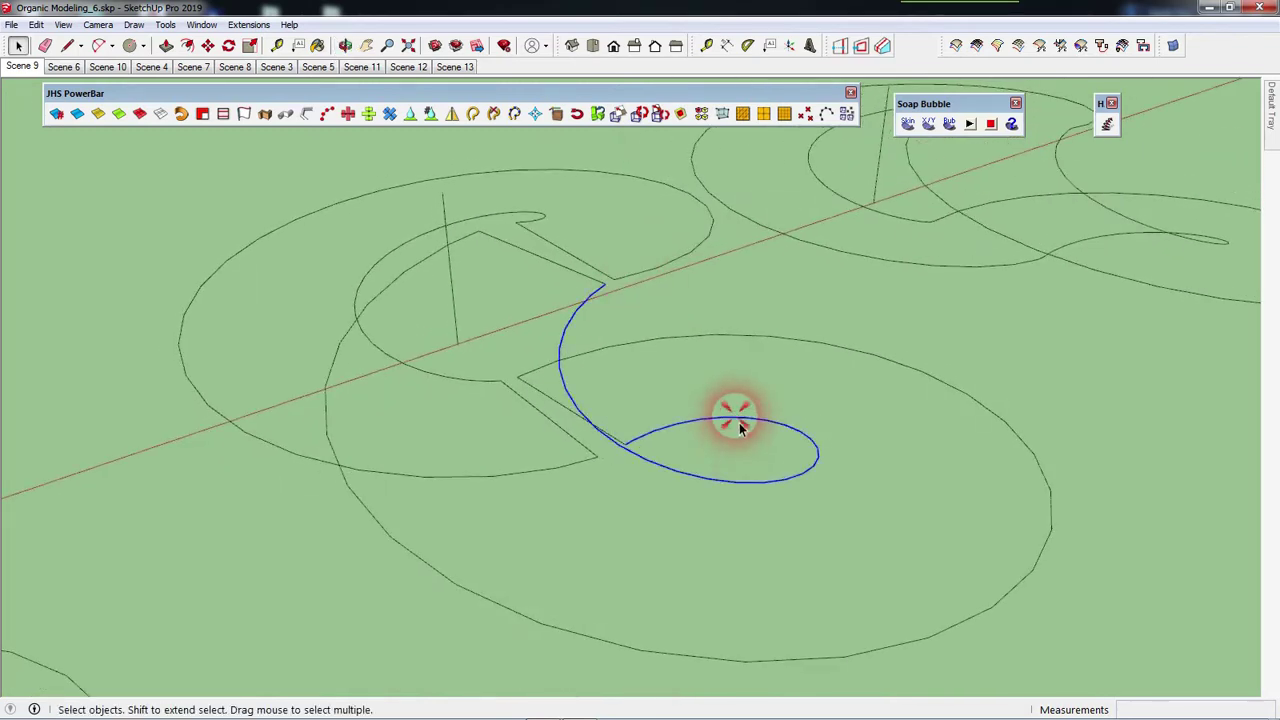
pyautogui.click(700, 378)
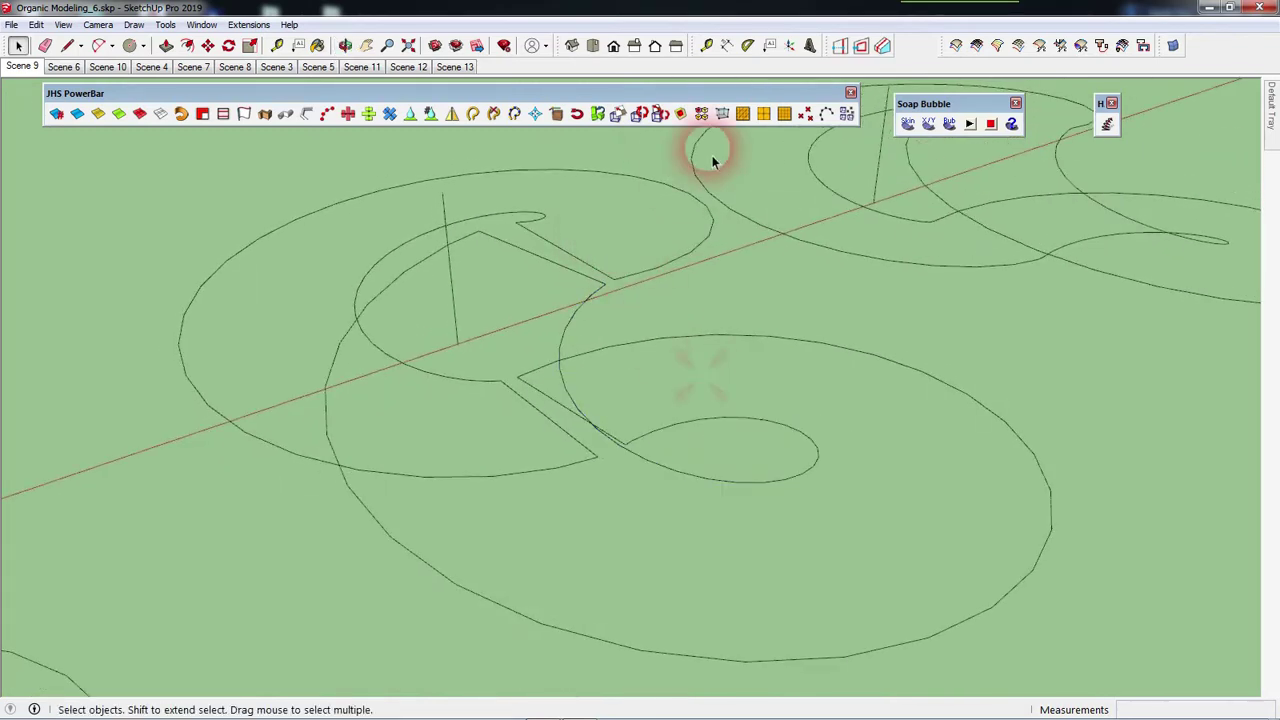
# Close the JHS PowerBar and move the Soap Bubble toolbar near the model.
pyautogui.click(849, 93)
pyautogui.moveTo(925, 103); pyautogui.dragTo(535, 95)
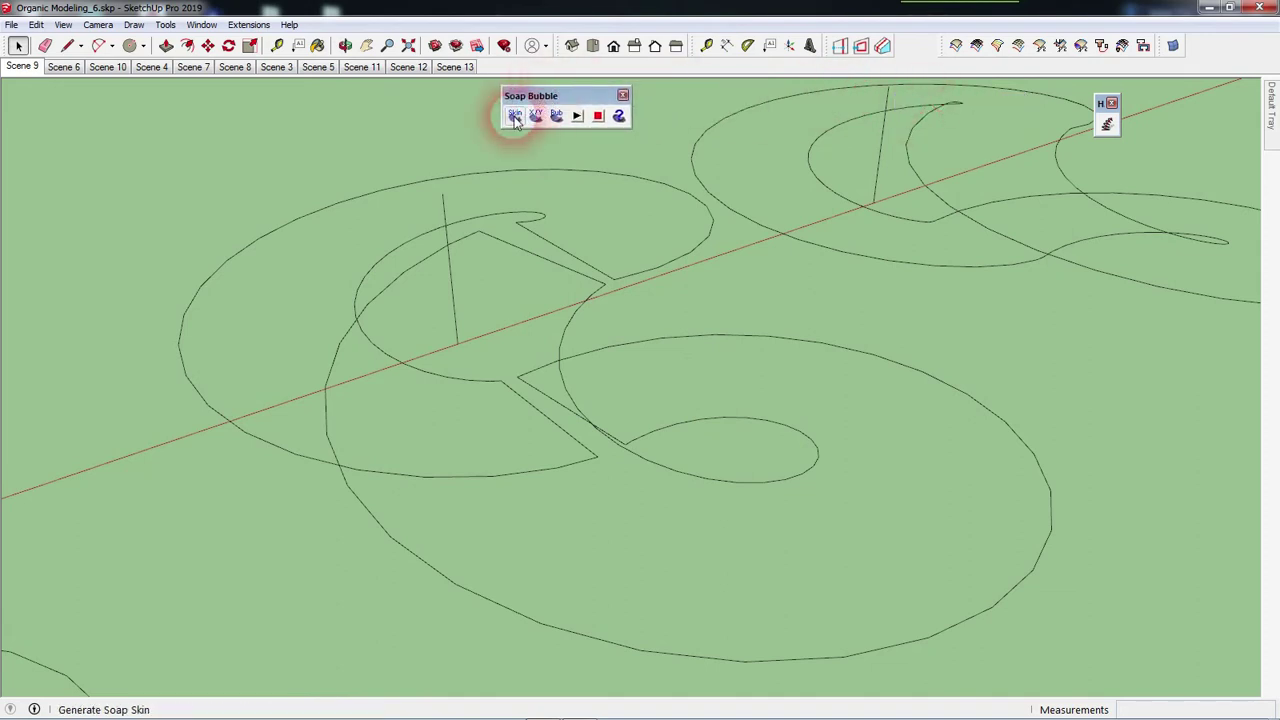
pyautogui.click(519, 118)
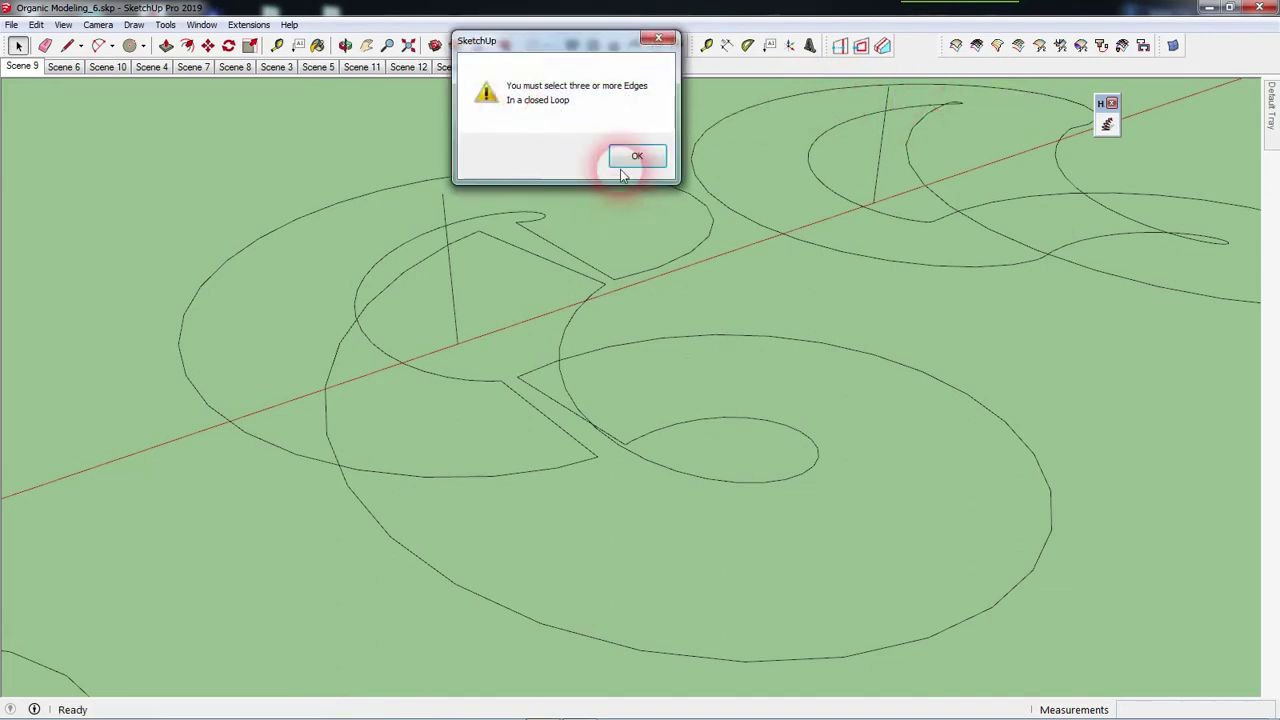
pyautogui.click(662, 36)
# Select the closed spiral outline and generate a Soap Bubble skin at 20 divisions.
pyautogui.click(713, 413)
pyautogui.moveTo(691, 332); pyautogui.dragTo(651, 371)
pyautogui.moveTo(651, 371); pyautogui.dragTo(626, 345, button='middle')
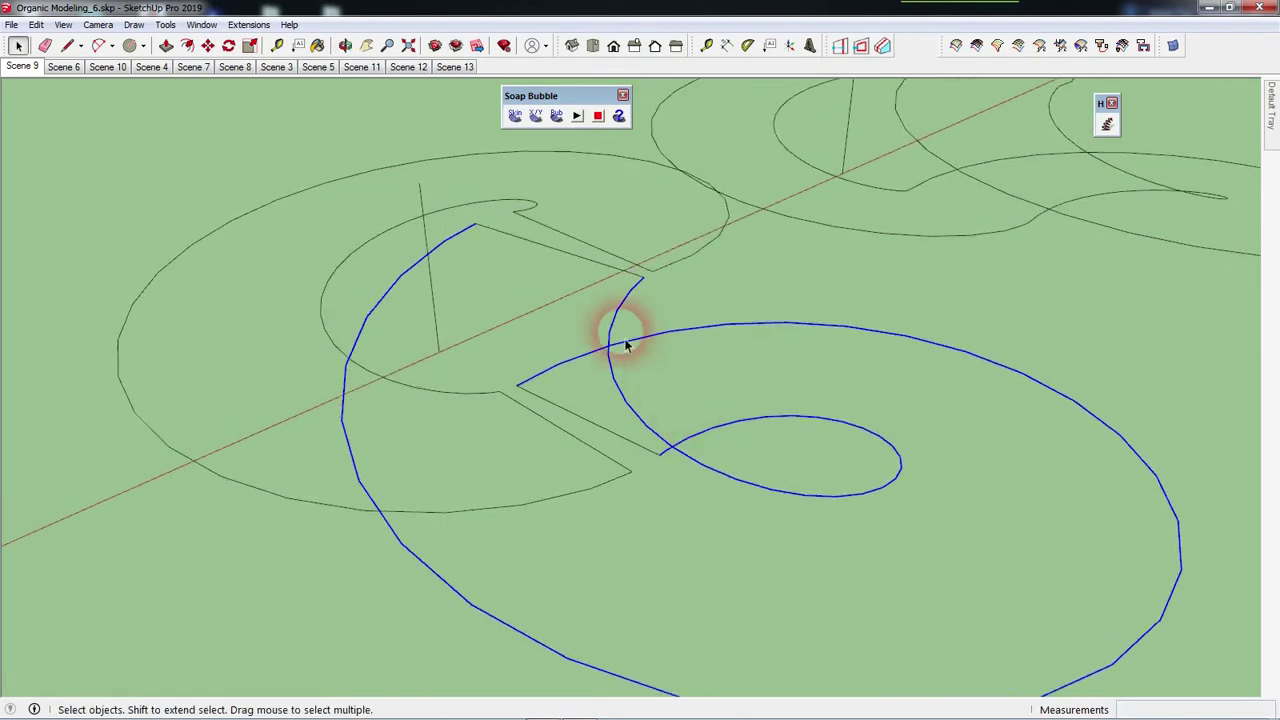
pyautogui.click(577, 271)
pyautogui.click(602, 427)
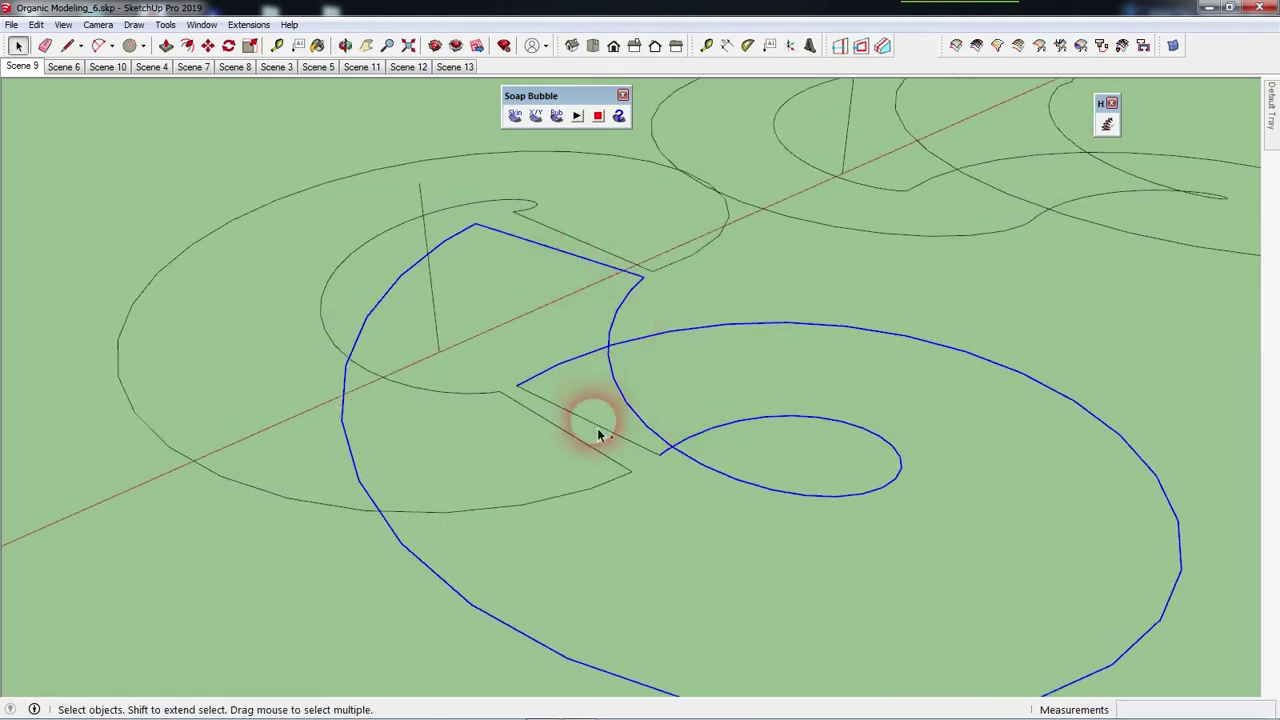
pyautogui.scroll(-2, 495, 414)
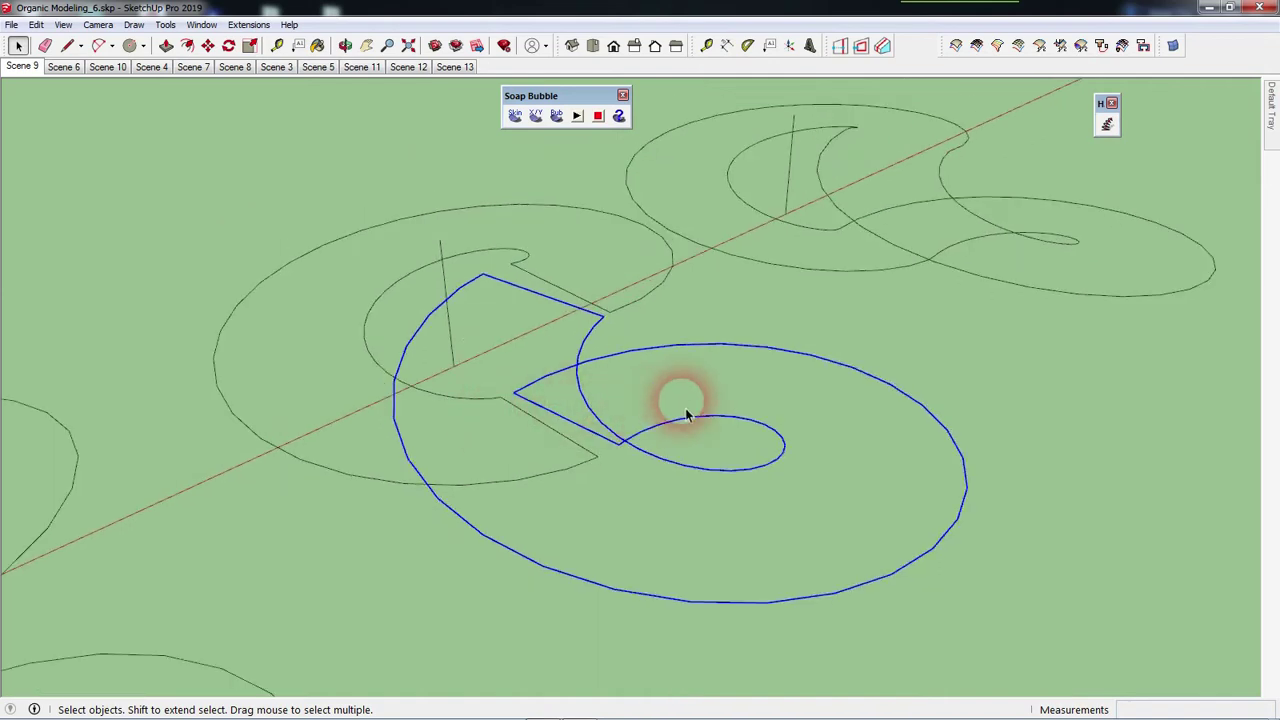
pyautogui.click(515, 115)
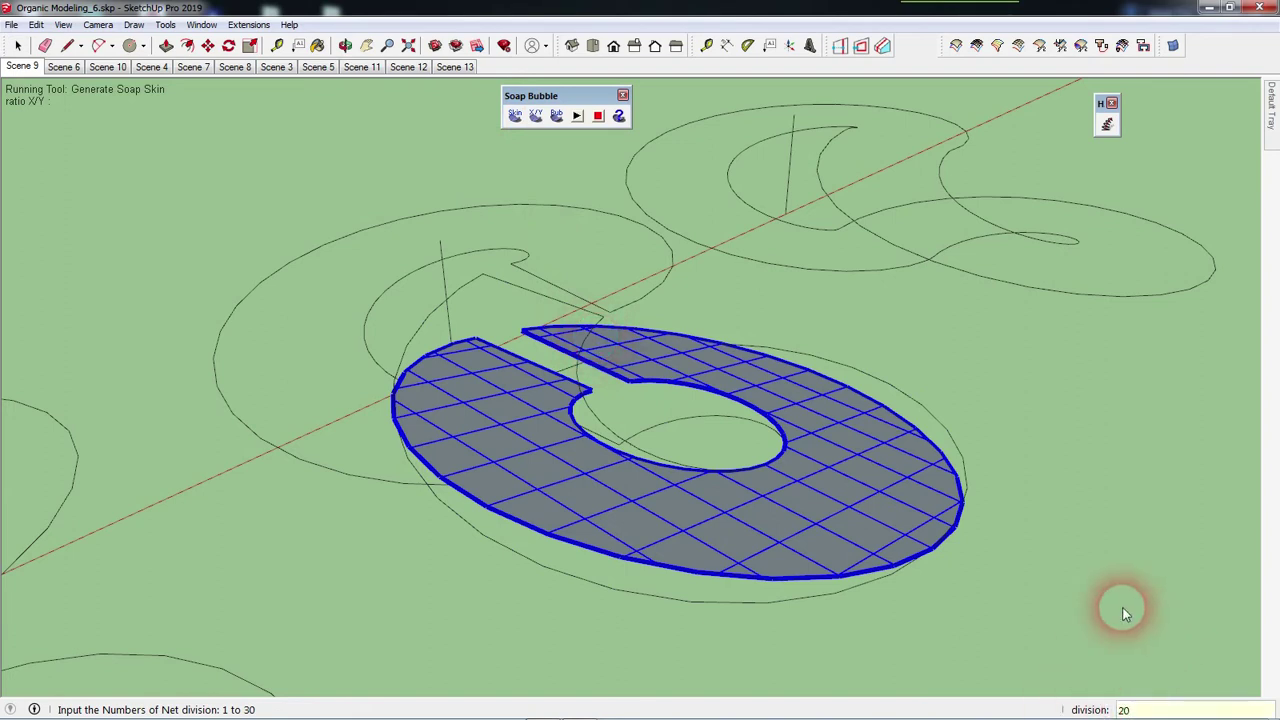
pyautogui.press('Return')
pyautogui.press('Return')
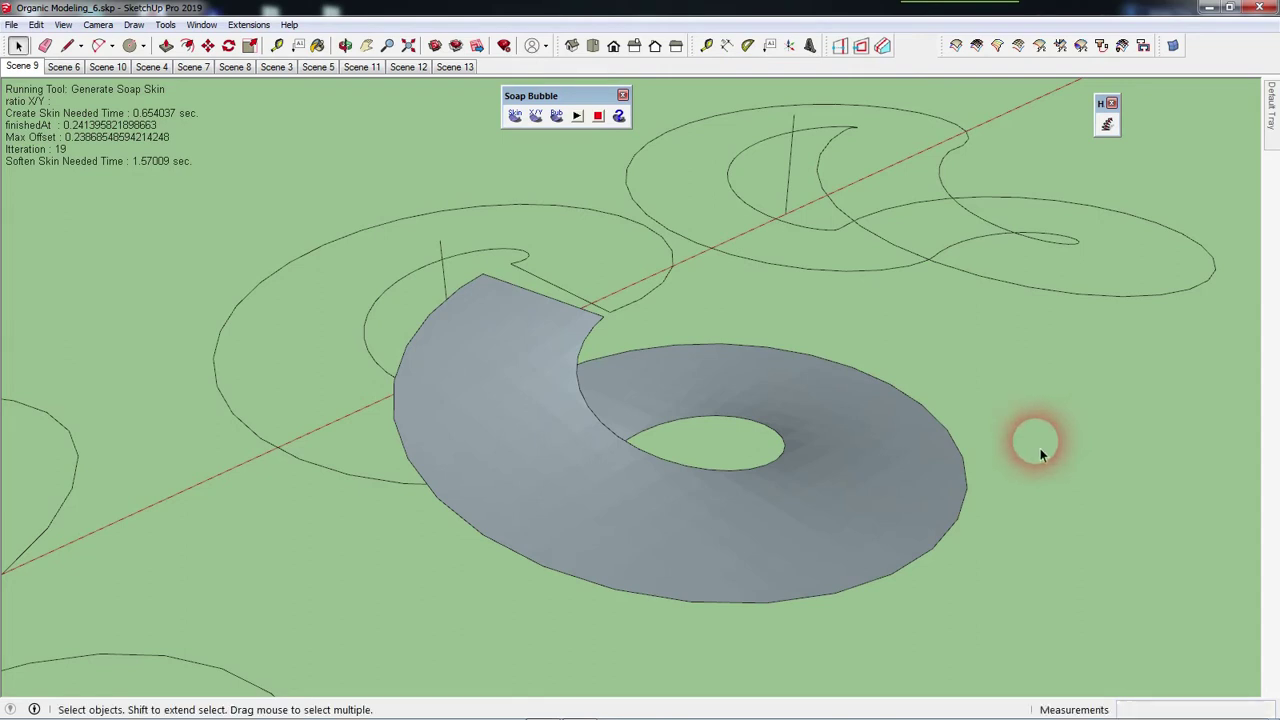
pyautogui.moveTo(1035, 475)
pyautogui.mouseDown(button='middle')
pyautogui.moveTo(498, 478)
pyautogui.moveTo(749, 366)
pyautogui.moveTo(977, 334)
pyautogui.moveTo(1234, 477)
pyautogui.moveTo(620, 383)
pyautogui.moveTo(777, 443)
pyautogui.moveTo(686, 457)
pyautogui.mouseUp(button='middle')
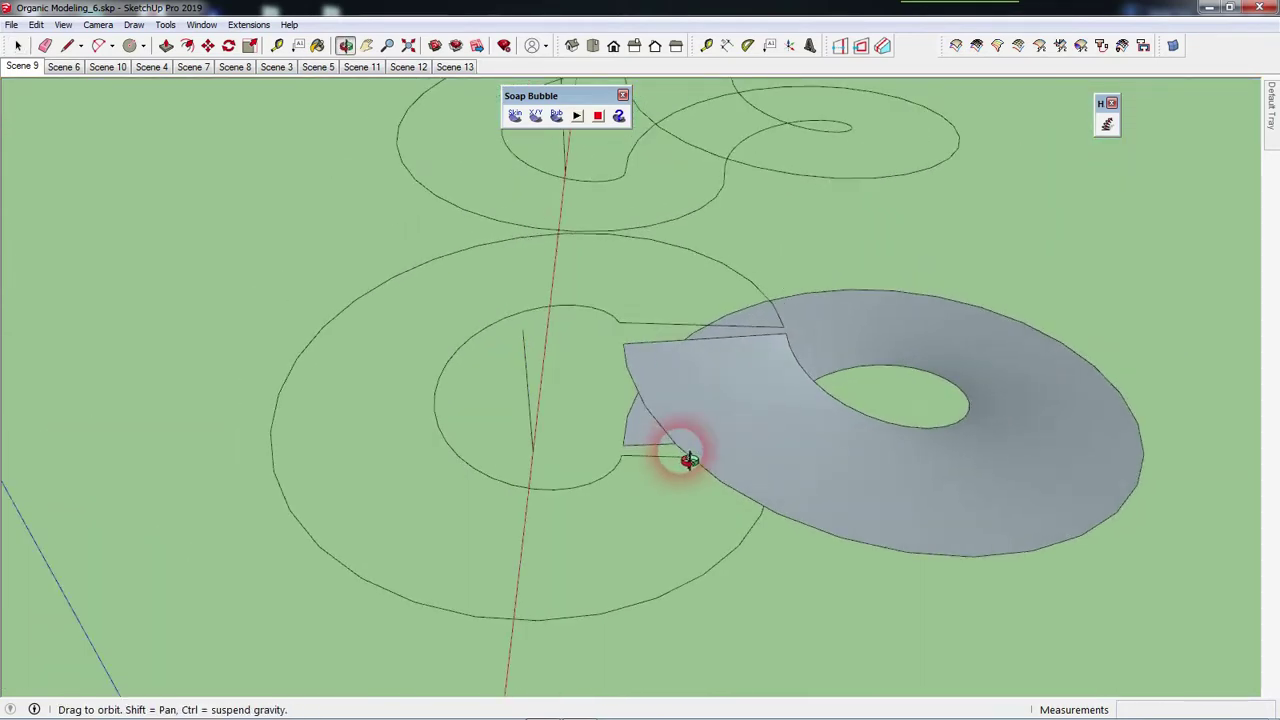
# Skin the larger spiral's inner and outer loops at 20 divisions, then open the dark skin group.
pyautogui.click(621, 457)
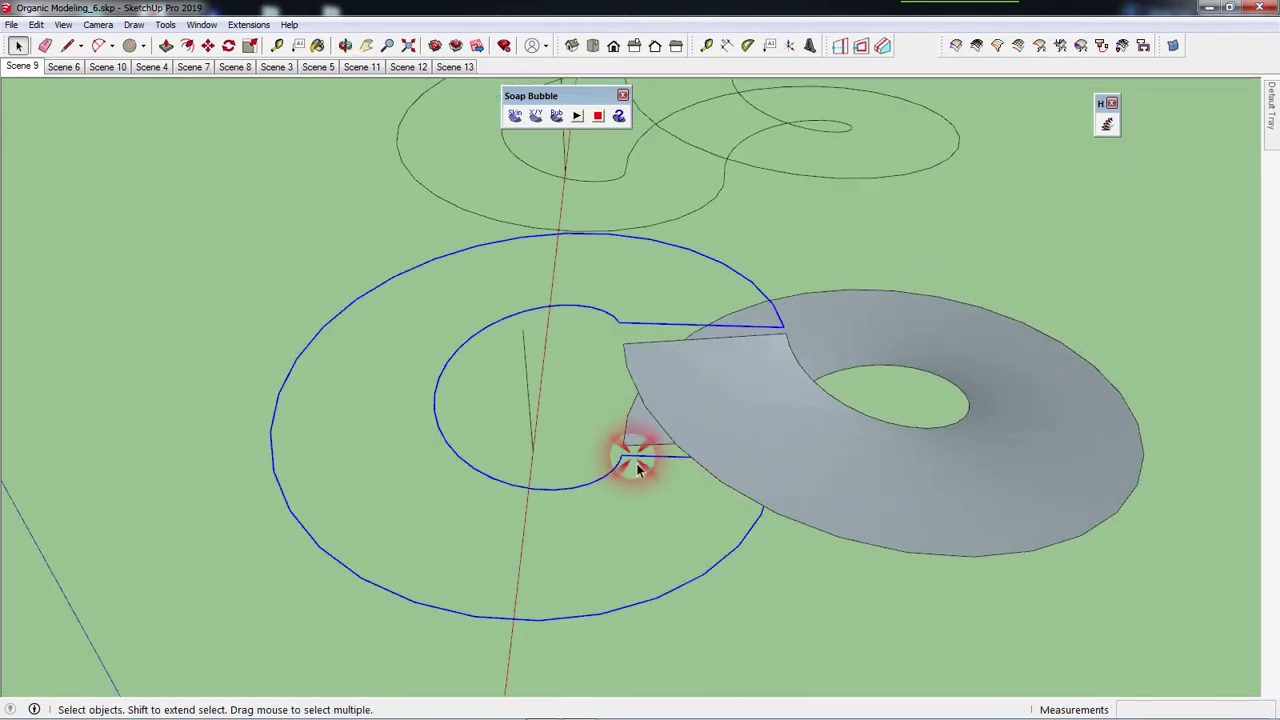
pyautogui.click(517, 118)
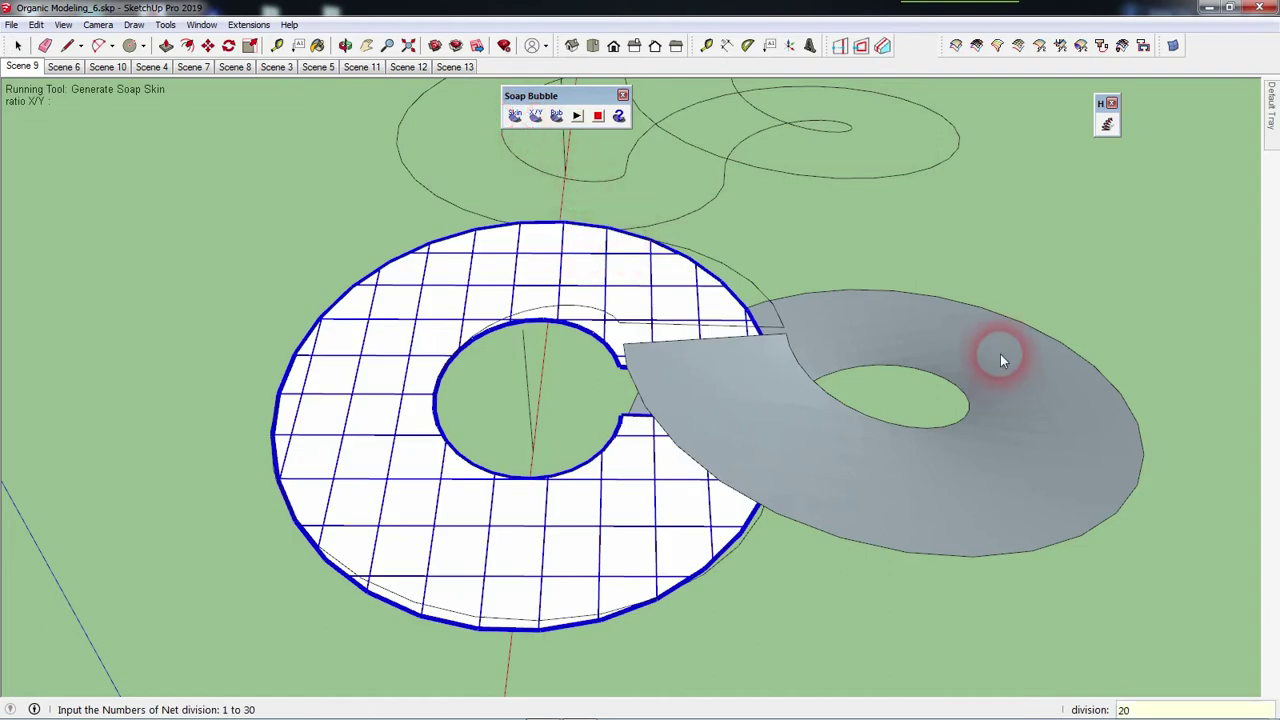
pyautogui.press('Return')
pyautogui.press('Return')
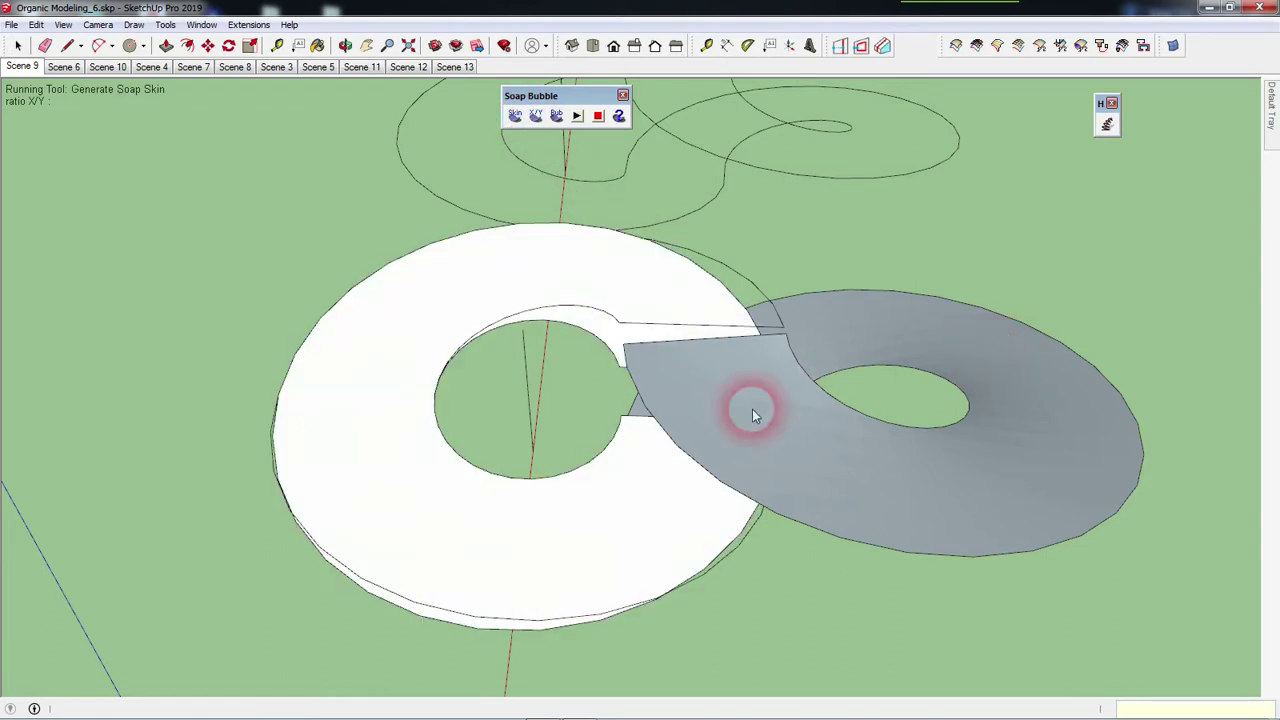
pyautogui.moveTo(607, 477)
pyautogui.mouseDown(button='middle')
pyautogui.moveTo(651, 480)
pyautogui.moveTo(337, 357)
pyautogui.moveTo(429, 371)
pyautogui.moveTo(439, 389)
pyautogui.mouseUp(button='middle')
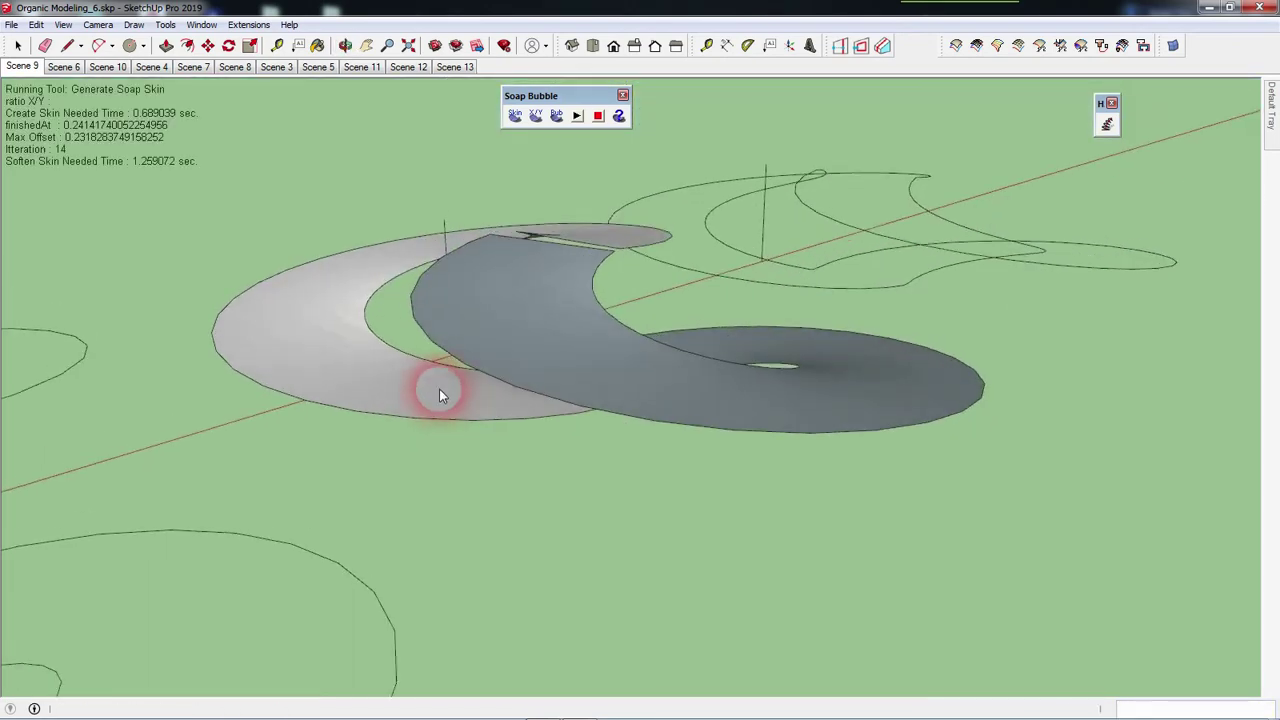
pyautogui.click(588, 347)
pyautogui.doubleClick(583, 356)
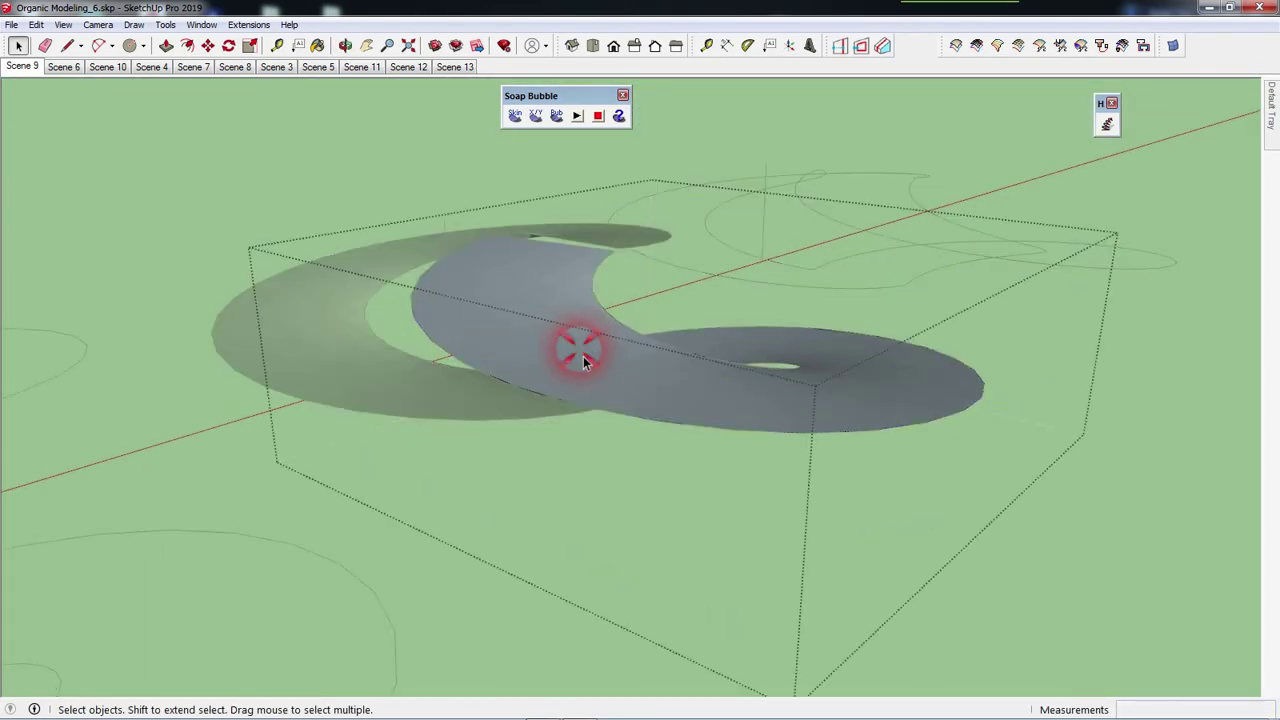
# Reverse the faces of the dark skin mesh so its light side shows.
pyautogui.tripleClick(583, 356)
pyautogui.rightClick(583, 356)
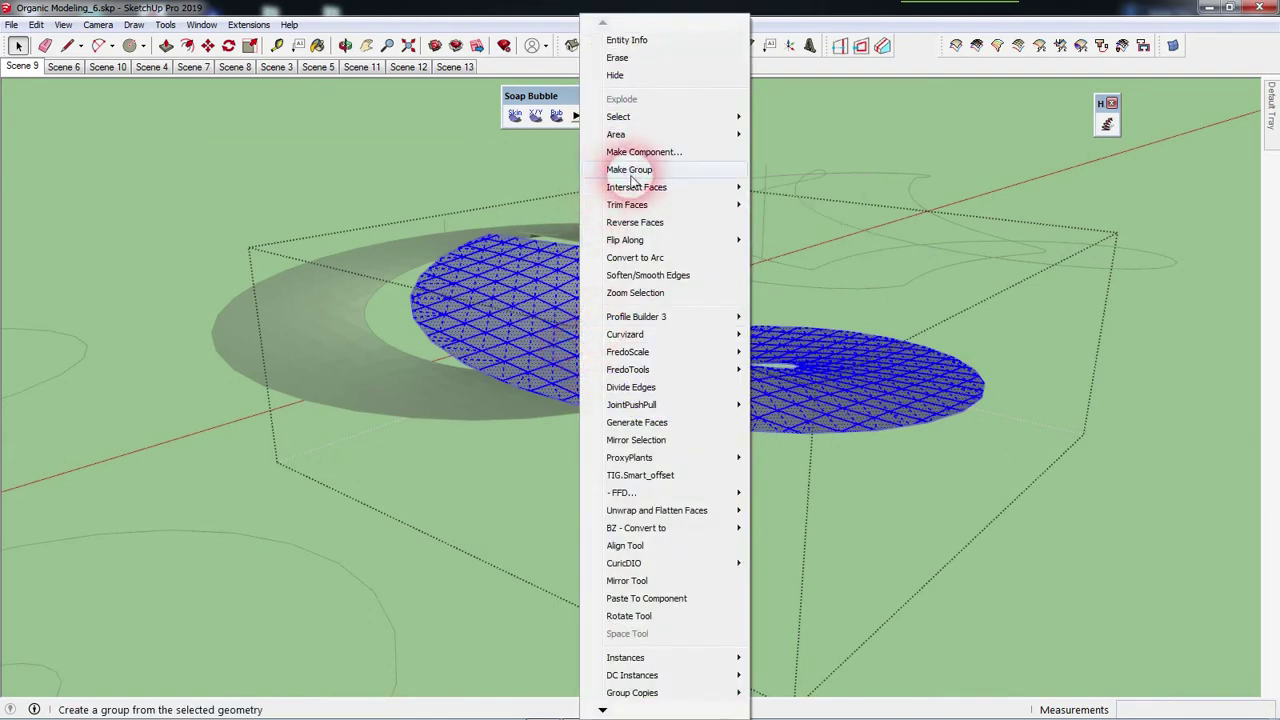
pyautogui.click(628, 222)
pyautogui.click(1046, 536)
pyautogui.moveTo(1048, 540); pyautogui.dragTo(691, 580, button='middle')
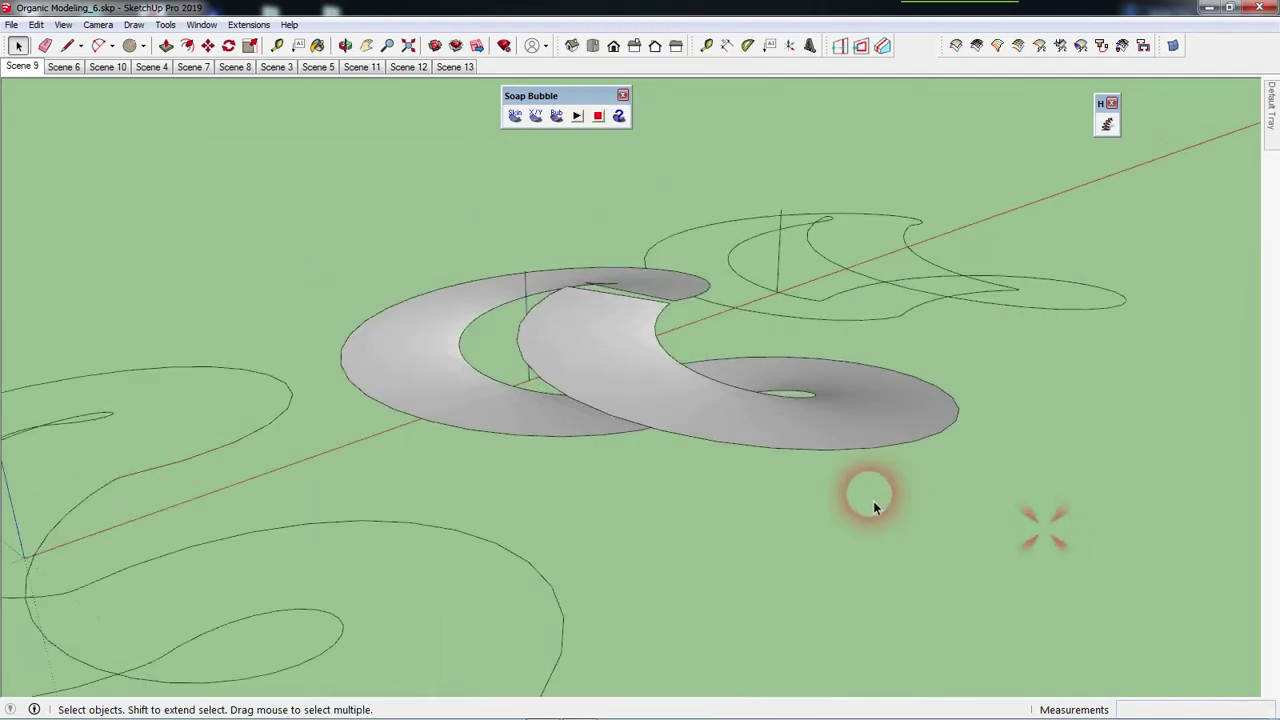
# Select both skin groups and hide them from the context menu.
pyautogui.click(665, 566)
pyautogui.click(578, 352)
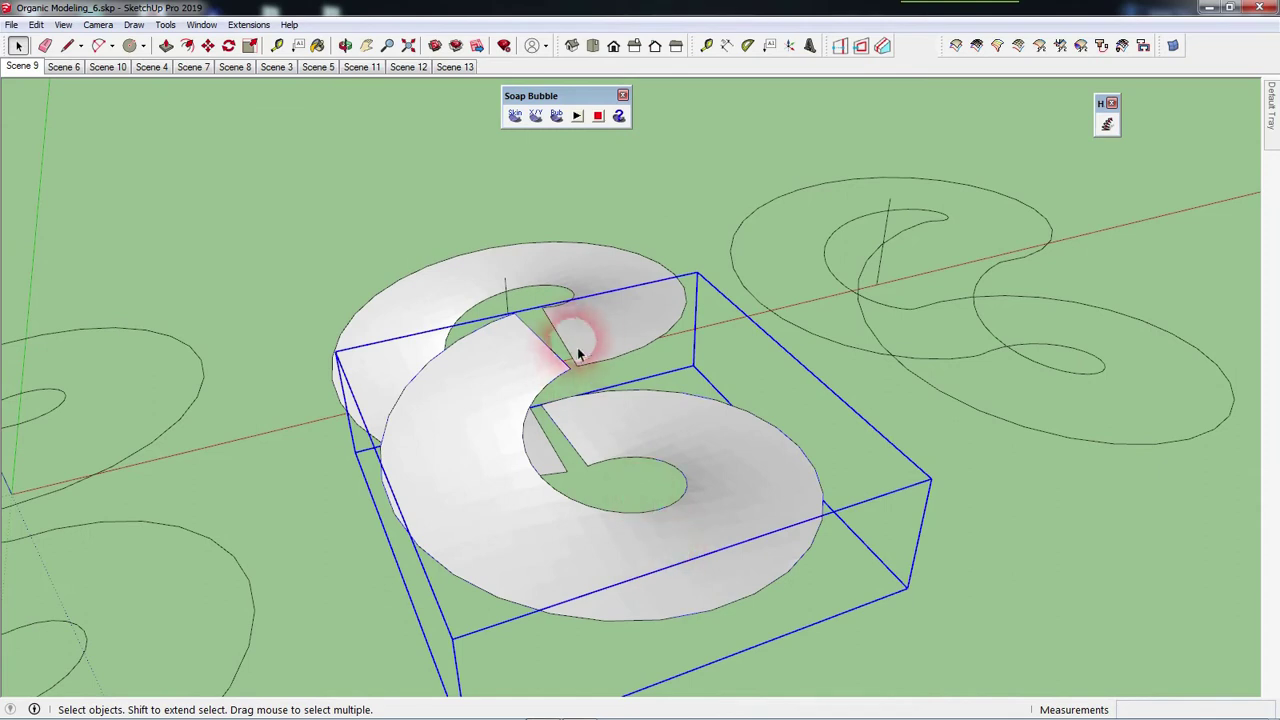
pyautogui.keyDown('shift'); pyautogui.click(590, 340); pyautogui.keyUp('shift')
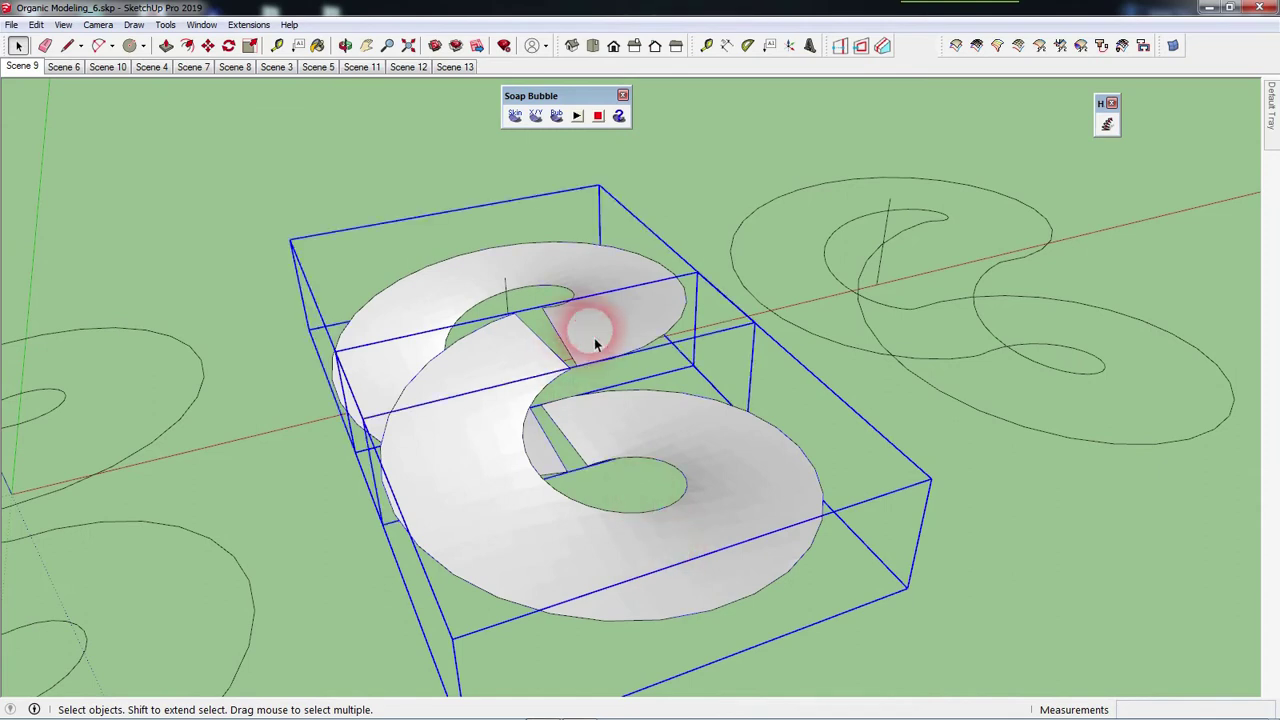
pyautogui.press('Delete')
pyautogui.hotkey('ctrl', 'z')
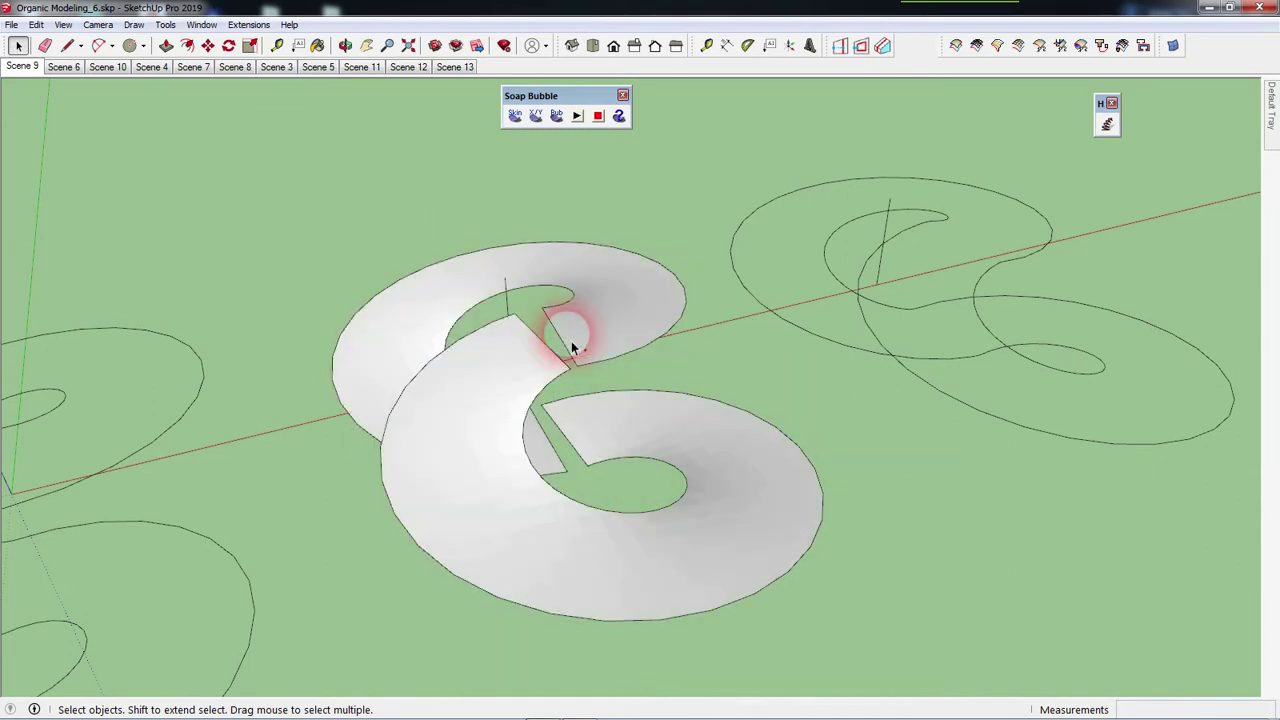
pyautogui.click(500, 373)
pyautogui.keyDown('shift'); pyautogui.click(505, 385); pyautogui.keyUp('shift')
pyautogui.rightClick(510, 367)
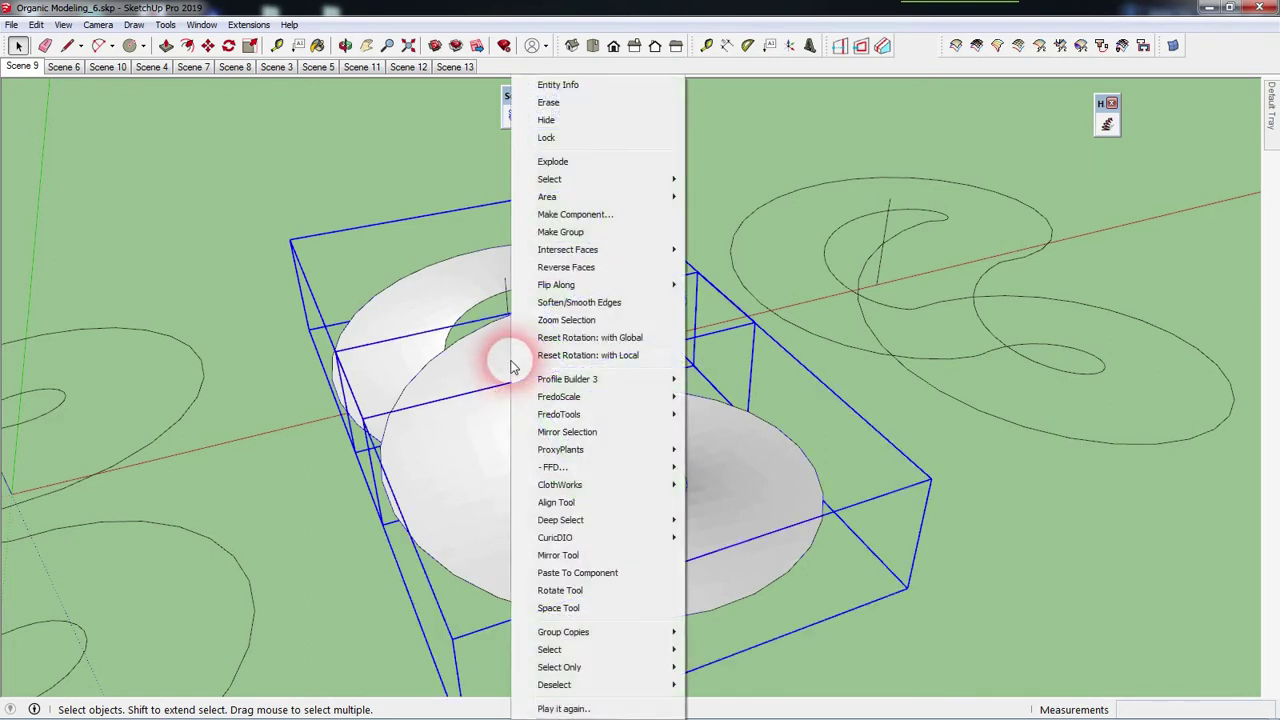
pyautogui.click(546, 119)
# Copy the selected curve pieces onto the left spiral outline, about 103' 11 3/8" away.
pyautogui.scroll(2, 548, 329)
pyautogui.scroll(2, 548, 329)
pyautogui.scroll(-2, 467, 285)
pyautogui.scroll(-2, 467, 282)
pyautogui.scroll(-1, 452, 338)
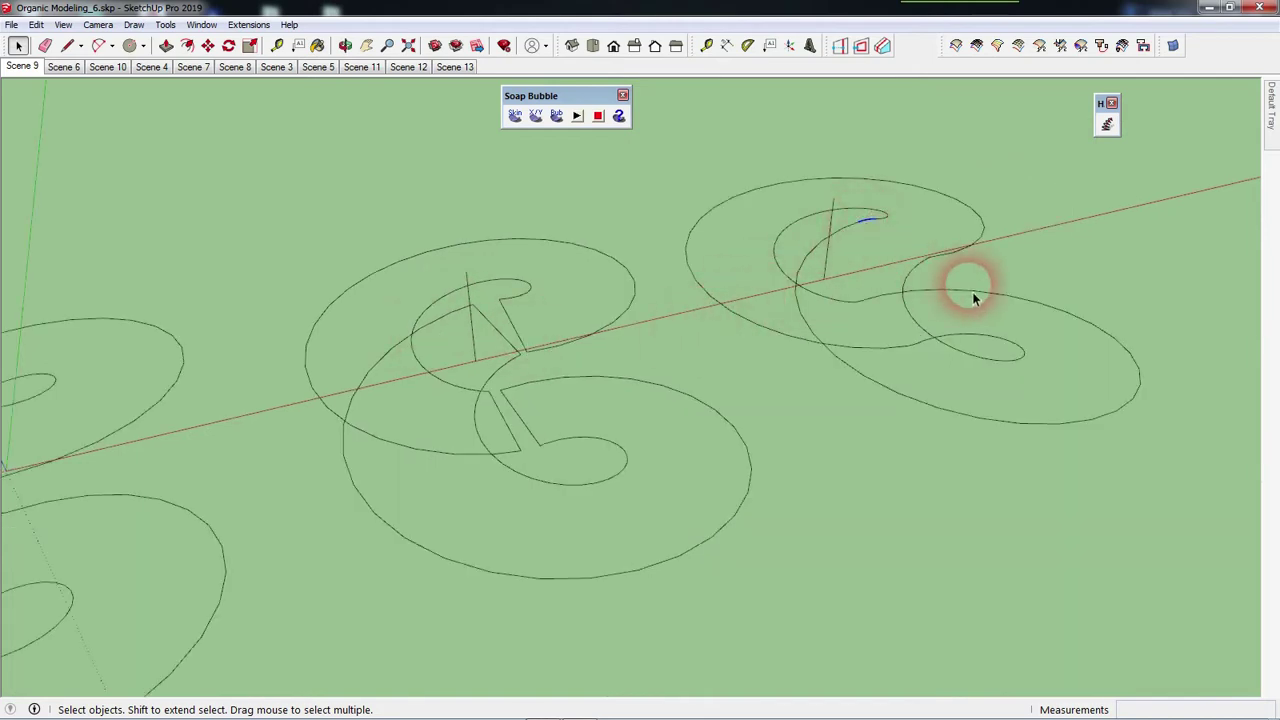
pyautogui.scroll(1, 935, 281)
pyautogui.scroll(1, 882, 305)
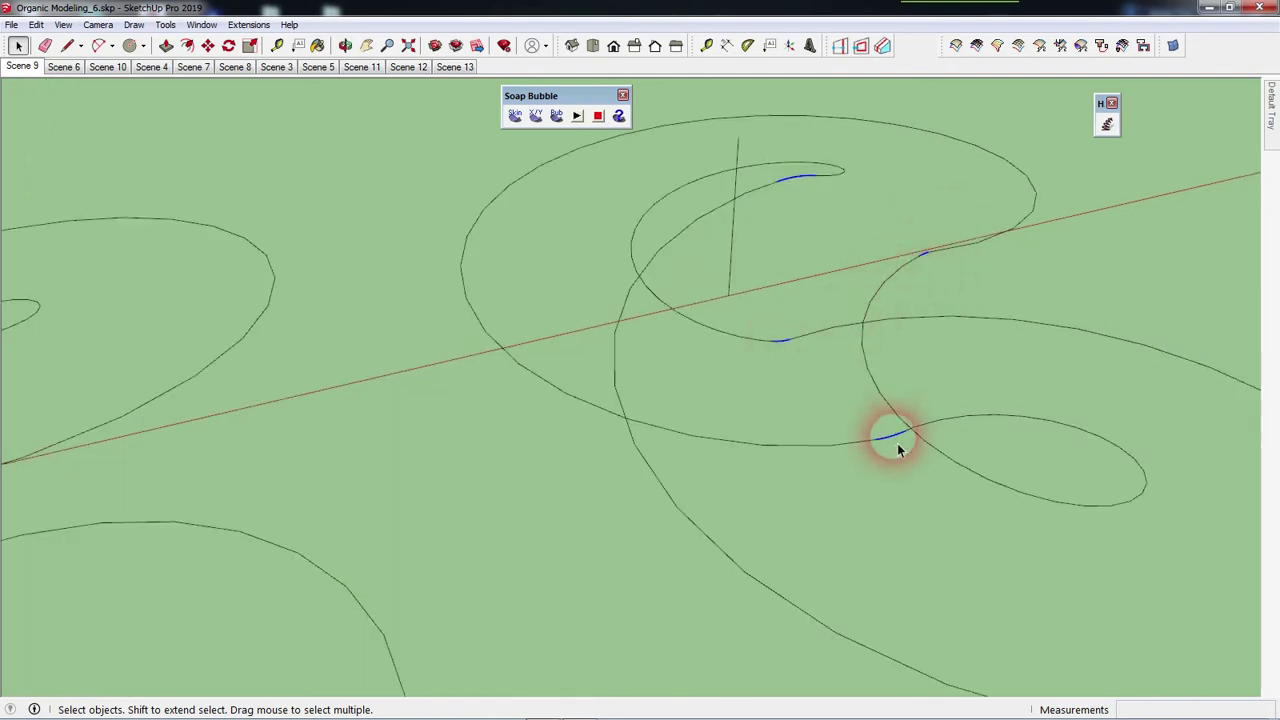
pyautogui.press('m')
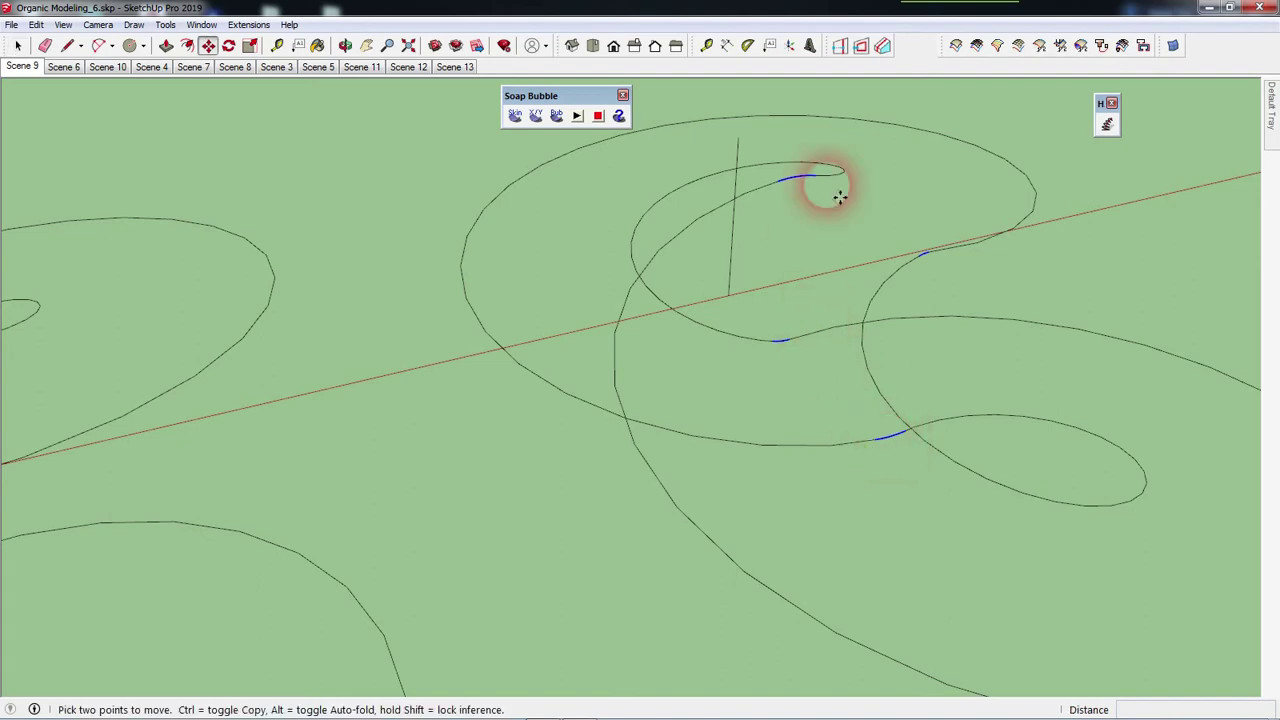
pyautogui.scroll(2, 829, 193)
pyautogui.scroll(2, 822, 200)
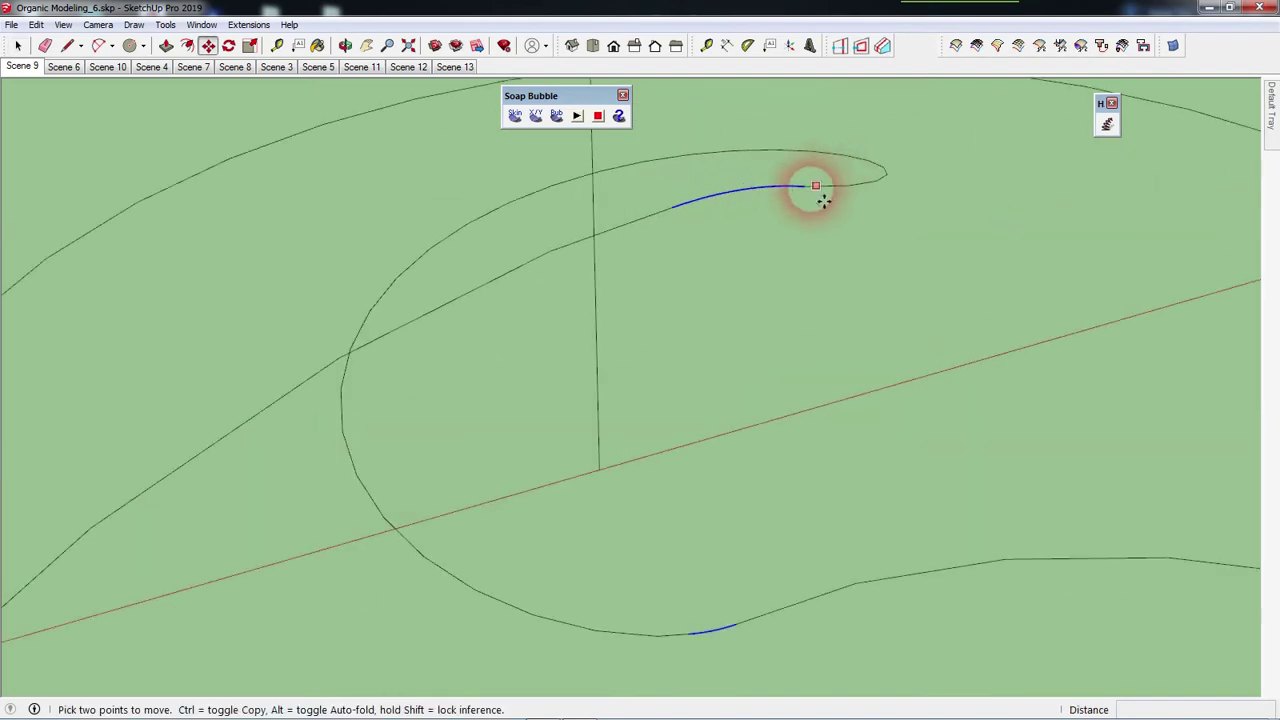
pyautogui.click(805, 188)
pyautogui.press('ctrl')
pyautogui.scroll(-3, 900, 270)
pyautogui.scroll(-2, 920, 240)
pyautogui.scroll(-2, 909, 240)
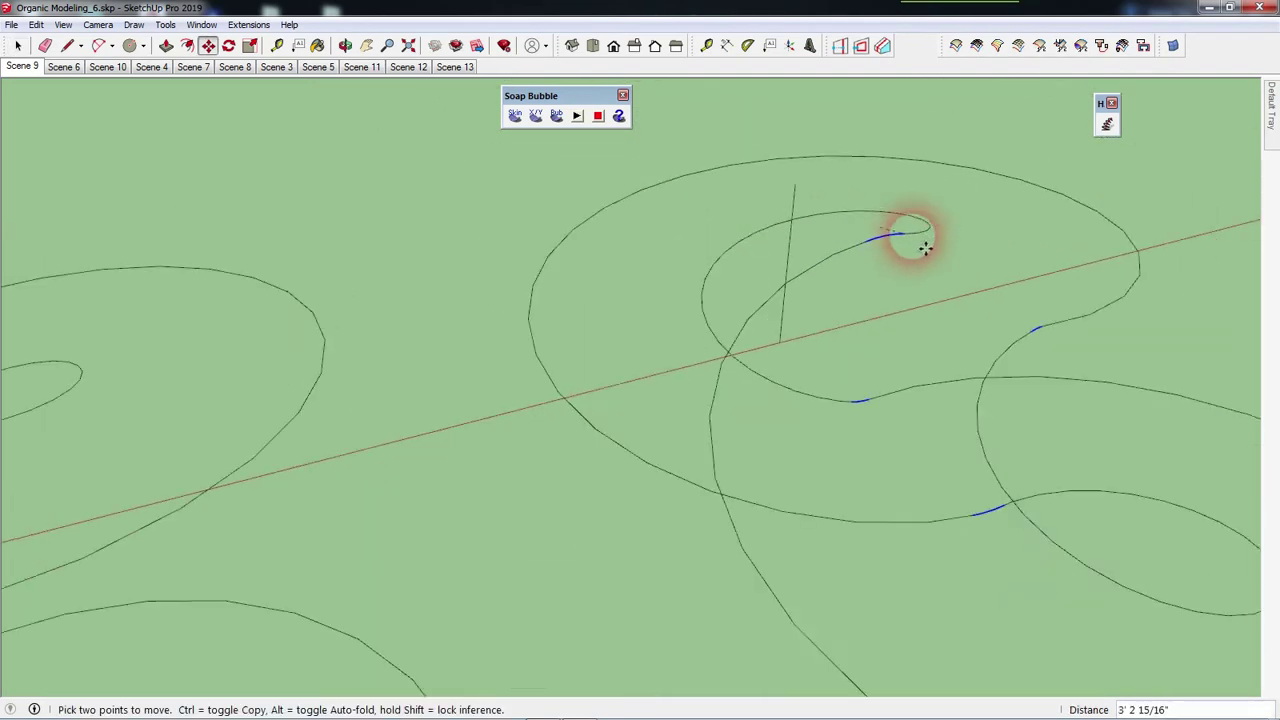
pyautogui.scroll(-2, 924, 258)
pyautogui.scroll(-2, 922, 260)
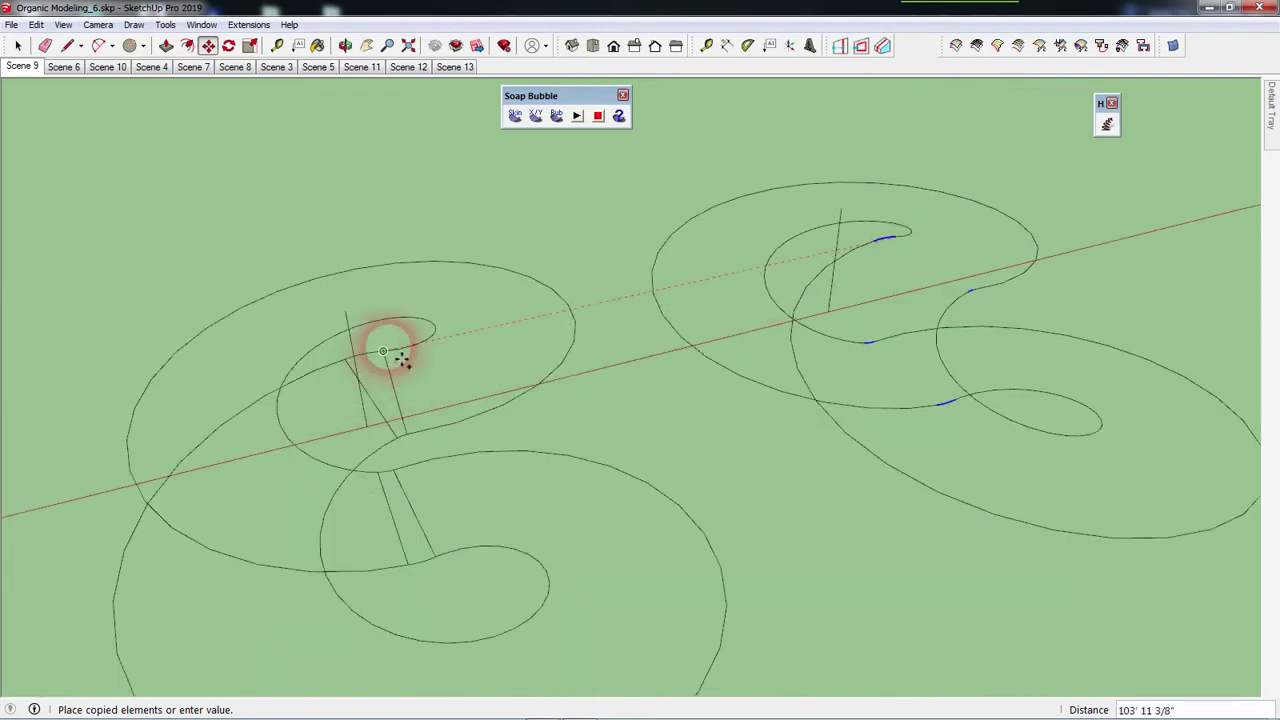
pyautogui.click(370, 354)
pyautogui.press('space')
pyautogui.click(409, 443)
pyautogui.click(418, 398)
pyautogui.scroll(2, 400, 390)
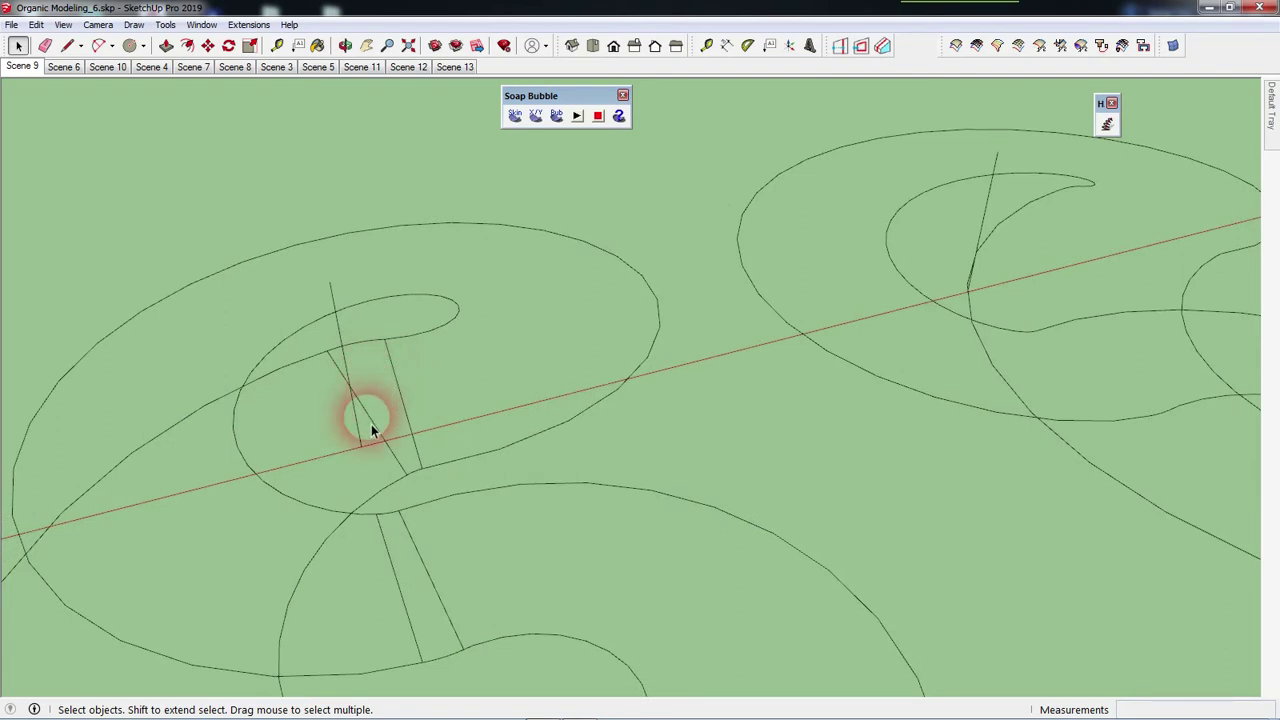
# Skin two straight edges of the left outline, then undo the unwanted surface.
pyautogui.click(411, 468)
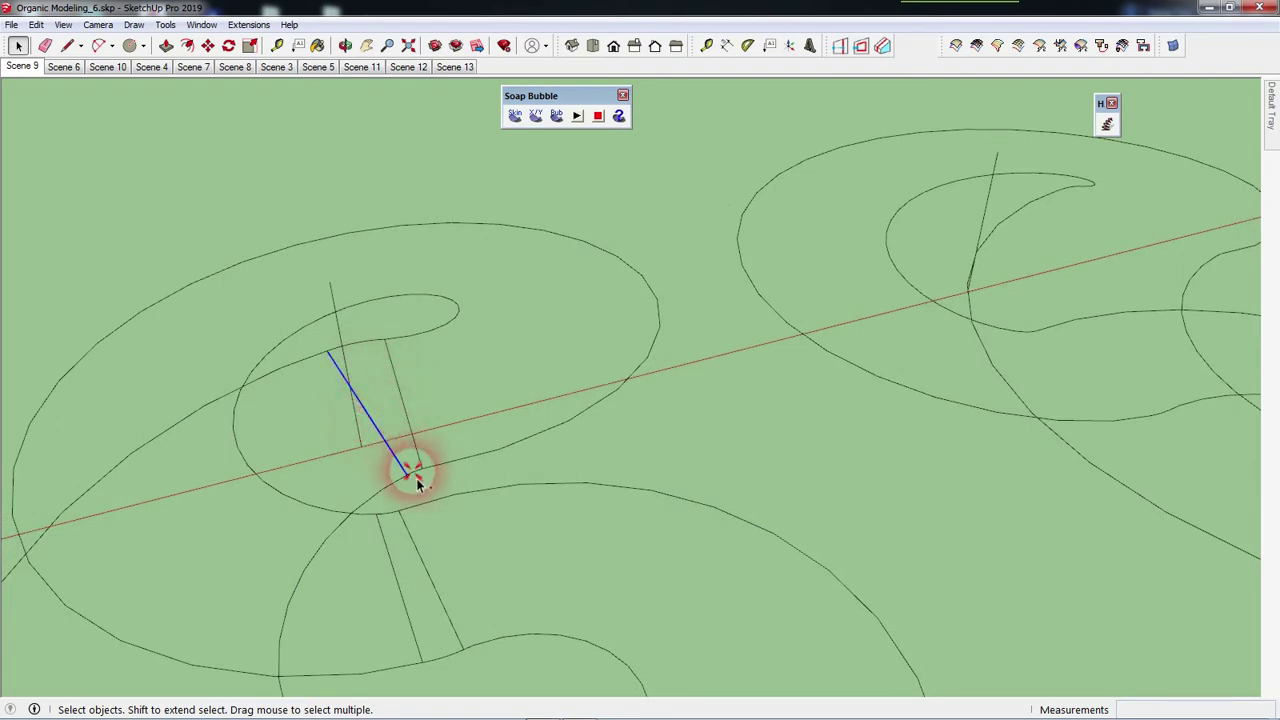
pyautogui.keyDown('shift'); pyautogui.click(370, 356); pyautogui.keyUp('shift')
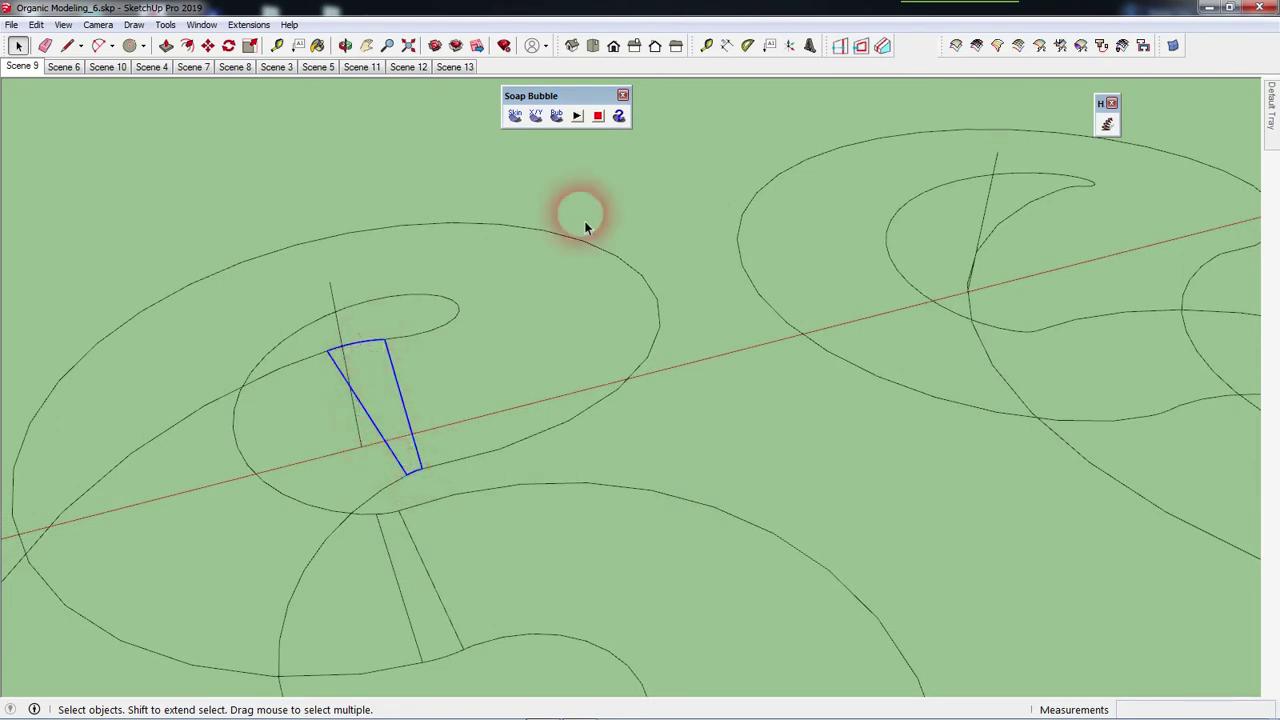
pyautogui.click(514, 117)
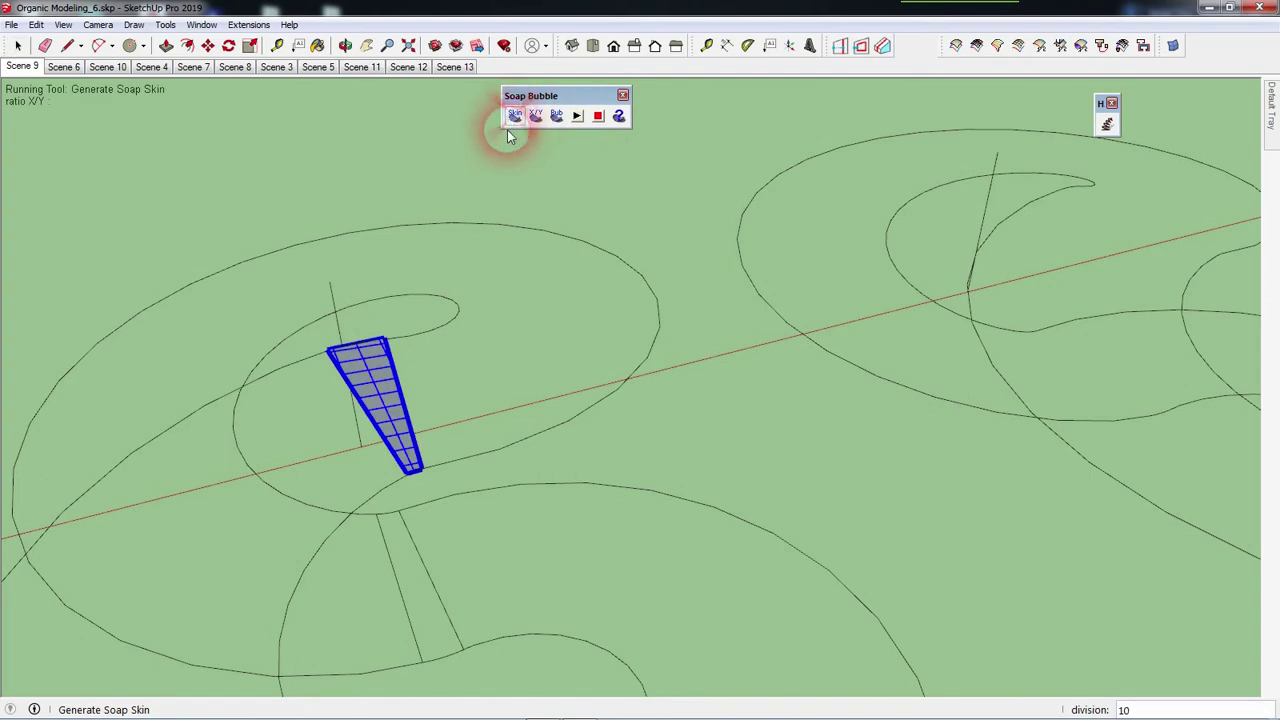
pyautogui.click(474, 232)
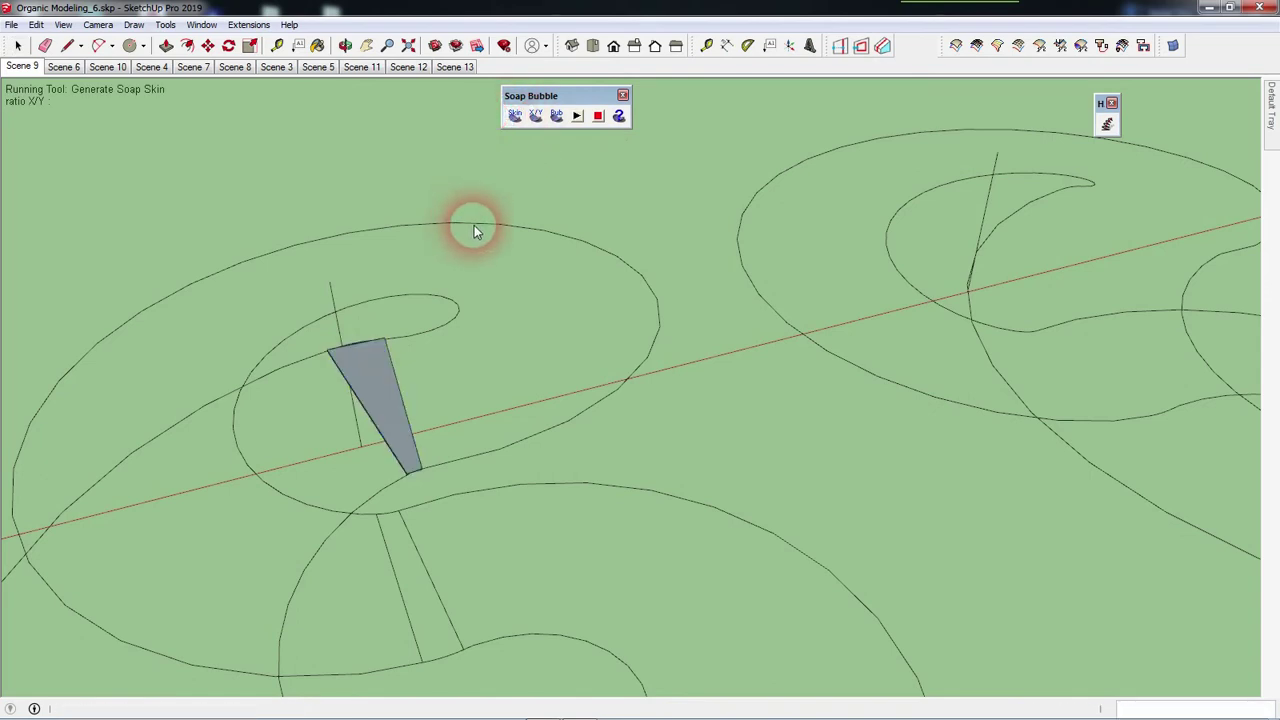
pyautogui.moveTo(491, 329); pyautogui.dragTo(423, 462, button='middle')
pyautogui.moveTo(419, 530)
pyautogui.mouseDown(button='middle')
pyautogui.moveTo(466, 468)
pyautogui.moveTo(586, 403)
pyautogui.moveTo(617, 460)
pyautogui.moveTo(472, 394)
pyautogui.moveTo(472, 370)
pyautogui.mouseUp(button='middle')
pyautogui.hotkey('ctrl', 'z')
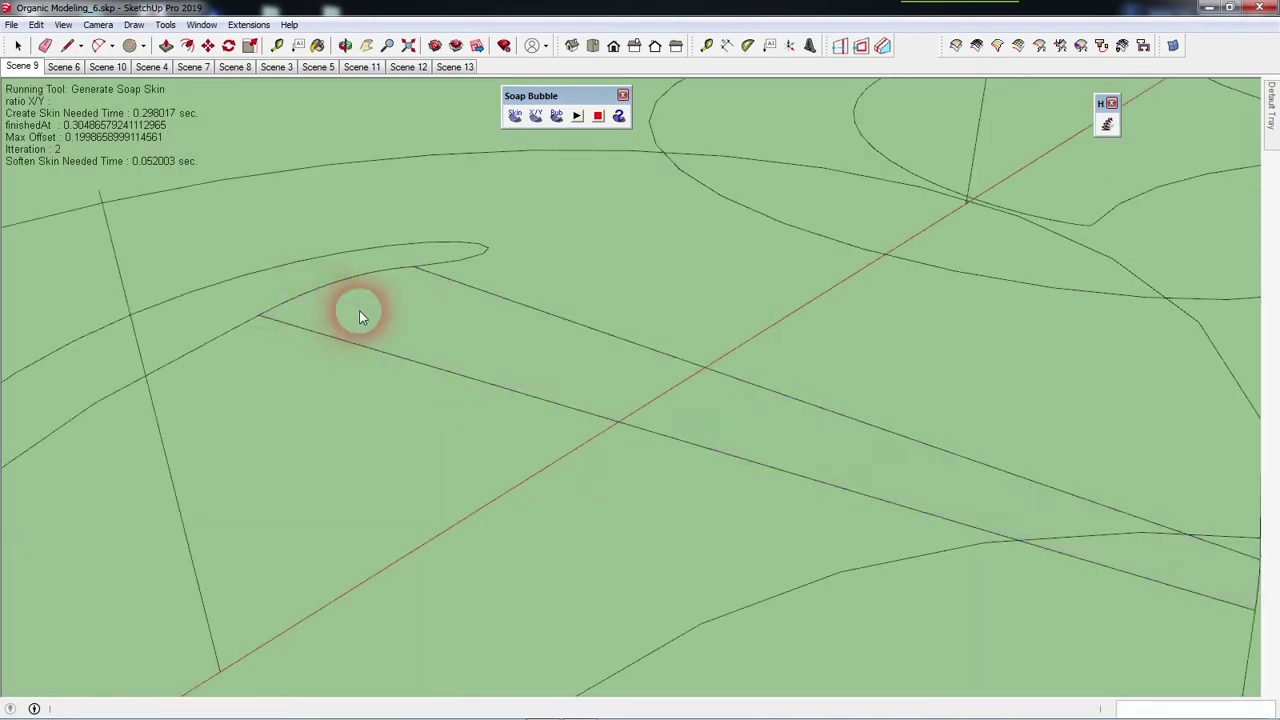
# Select the wedge curve and long edge and fill them with a 15-division soap skin.
pyautogui.moveTo(354, 318); pyautogui.dragTo(343, 280)
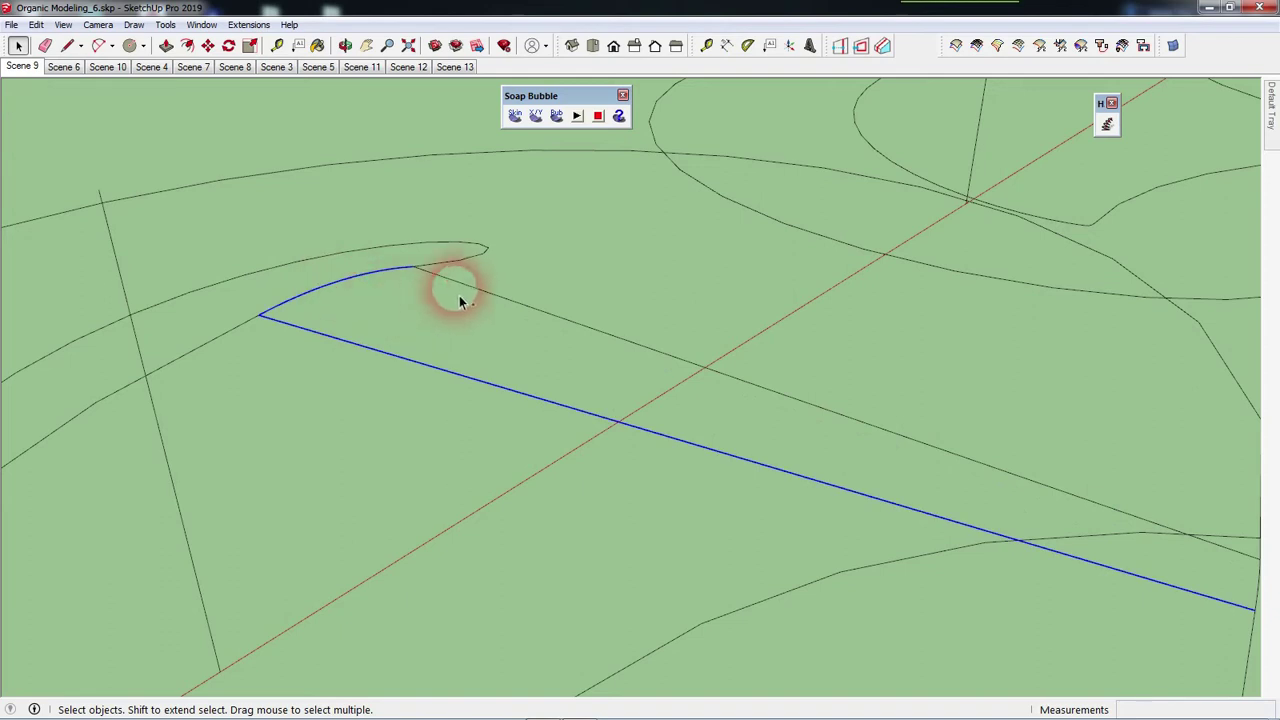
pyautogui.scroll(-3, 210, 295)
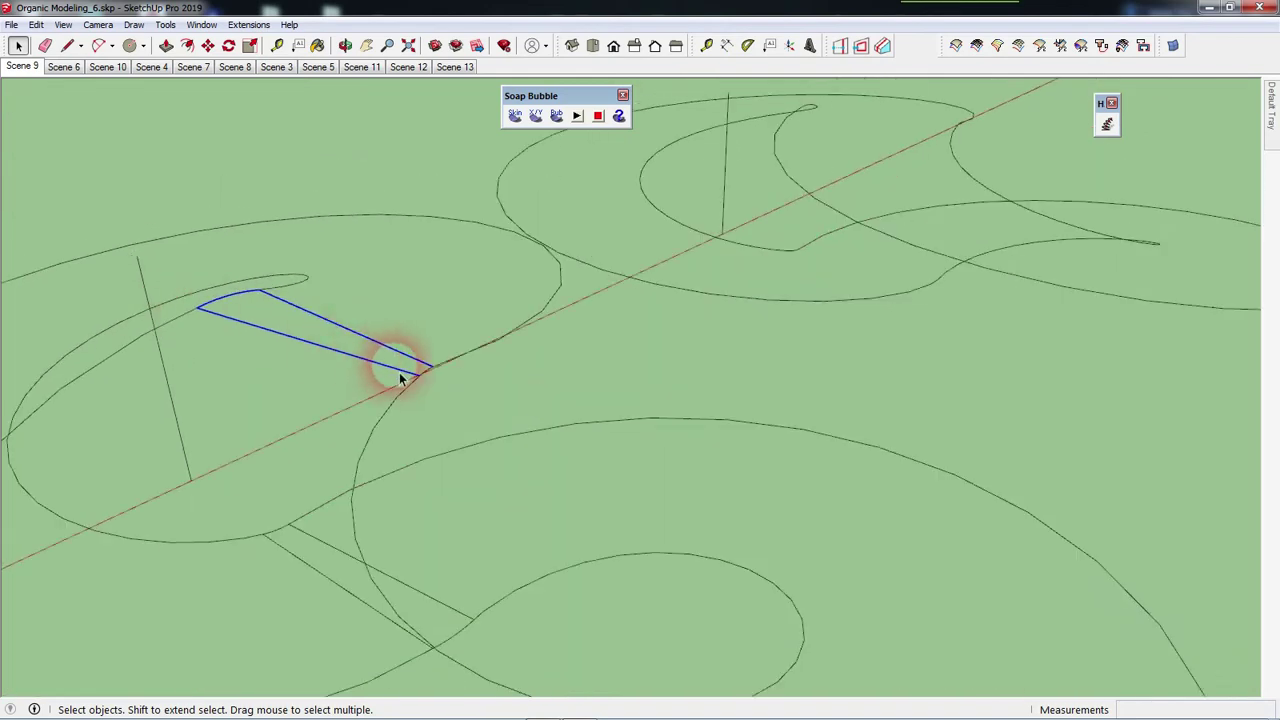
pyautogui.scroll(2, 432, 388)
pyautogui.moveTo(427, 377); pyautogui.dragTo(305, 558, button='middle')
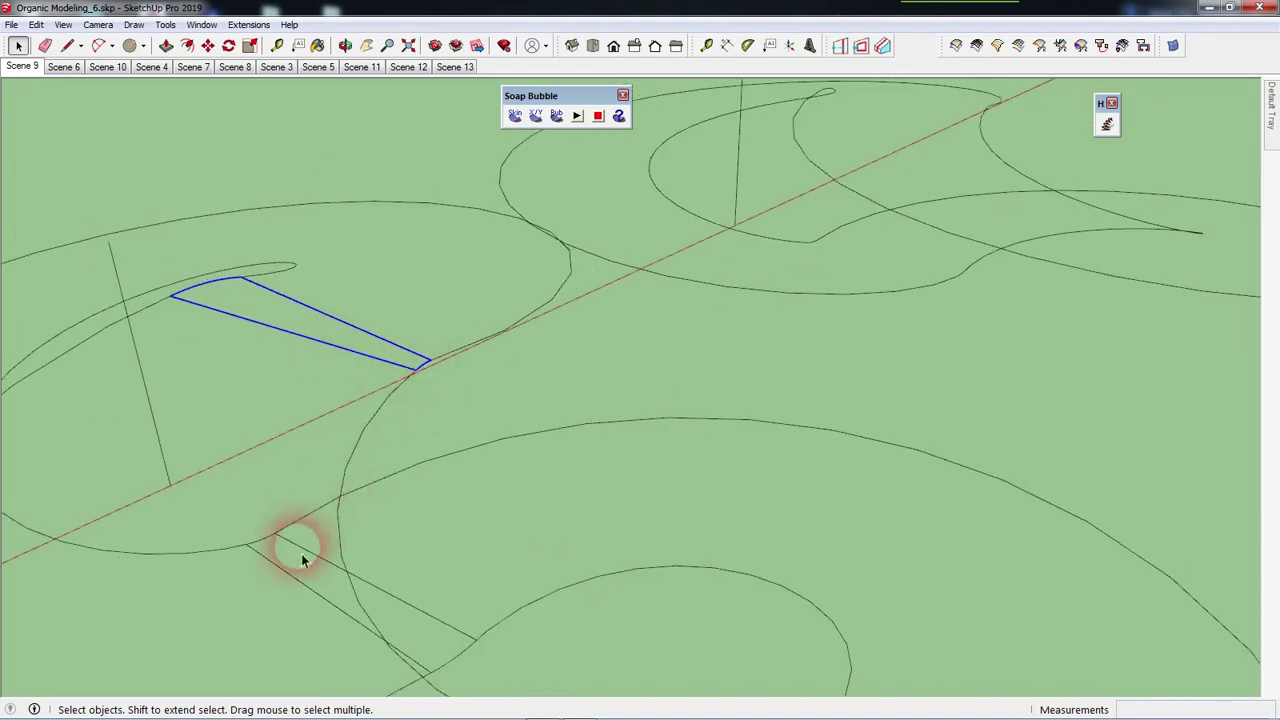
pyautogui.click(514, 117)
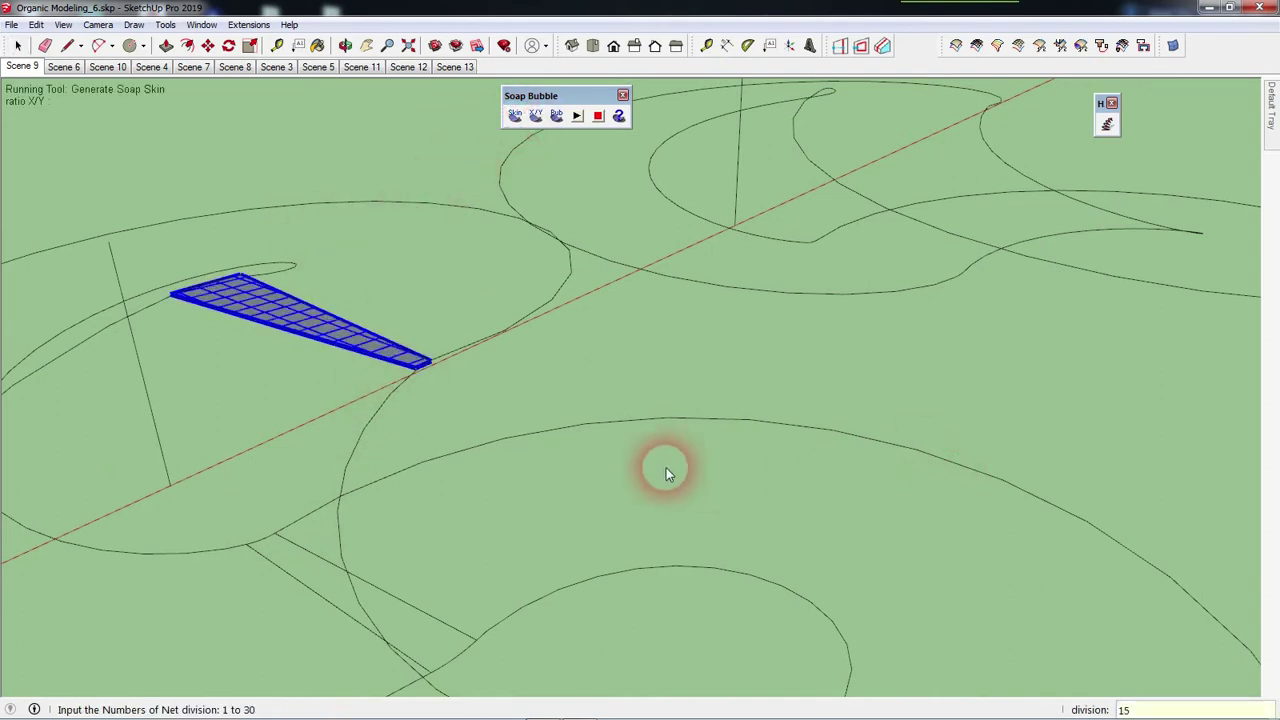
pyautogui.press('Return')
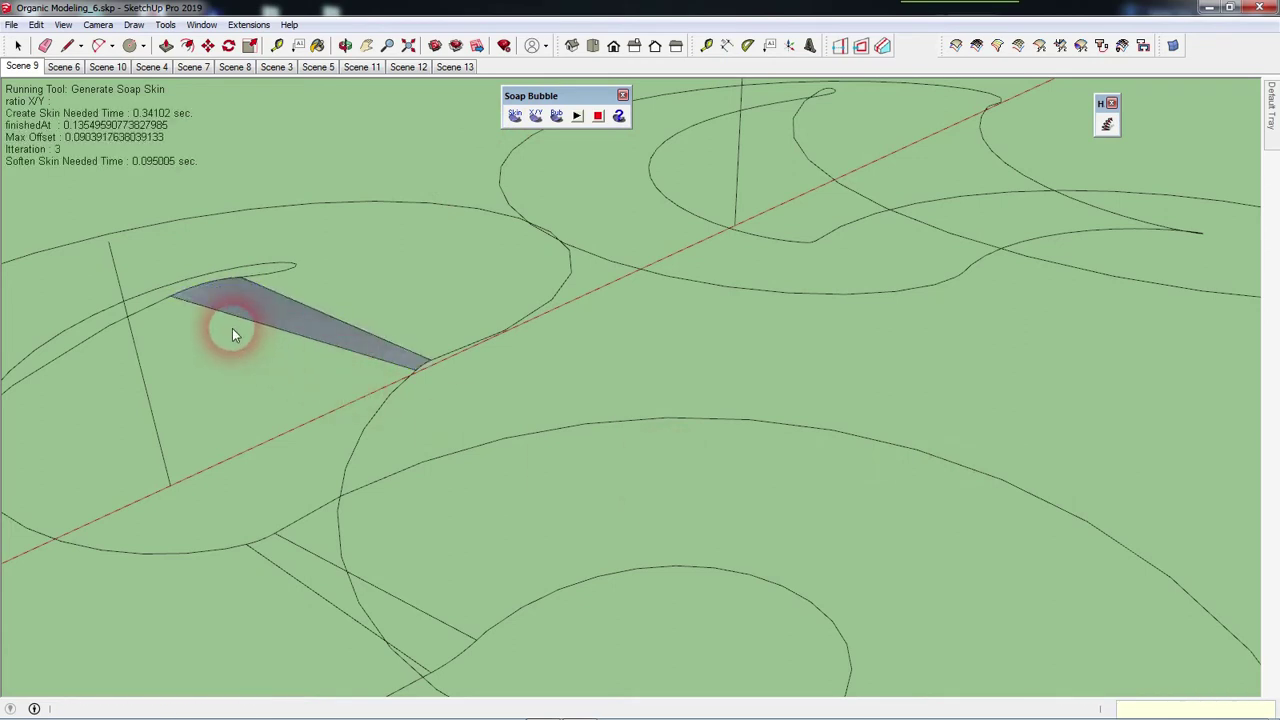
pyautogui.press('space')
# Fill the lower wedge with a 10-division smoothed soap skin.
pyautogui.scroll(-2, 442, 423)
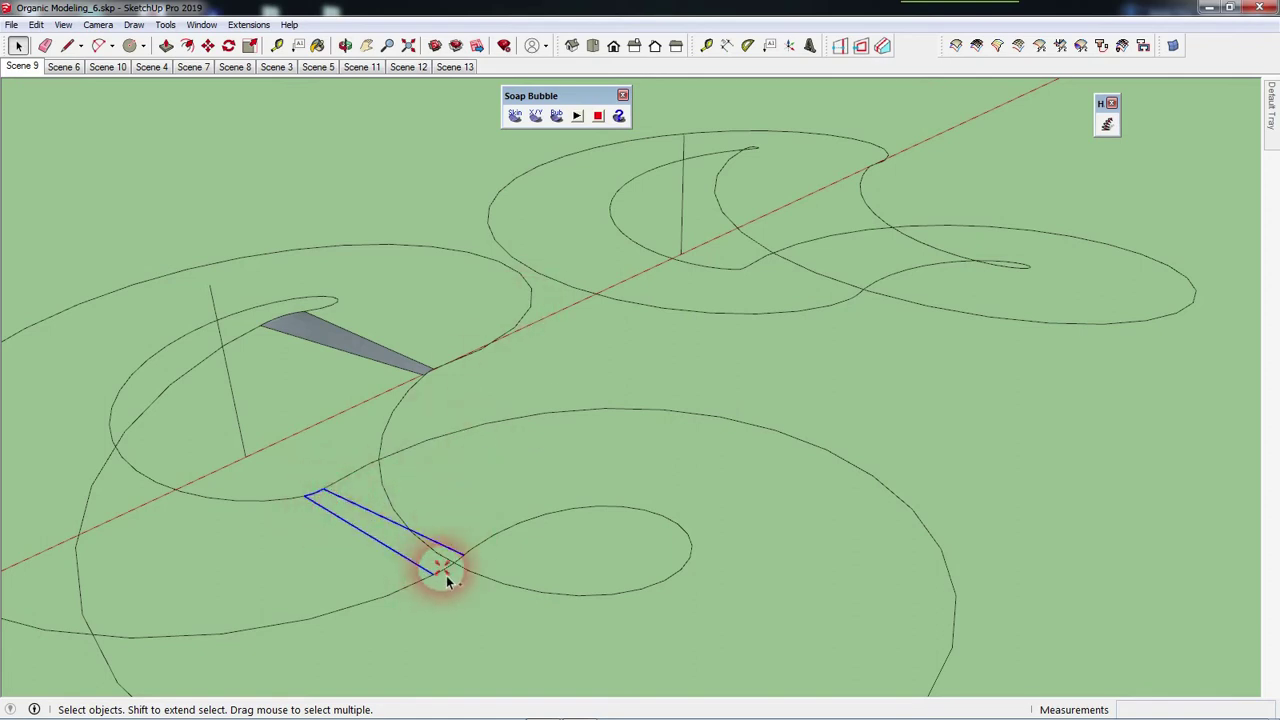
pyautogui.click(515, 115)
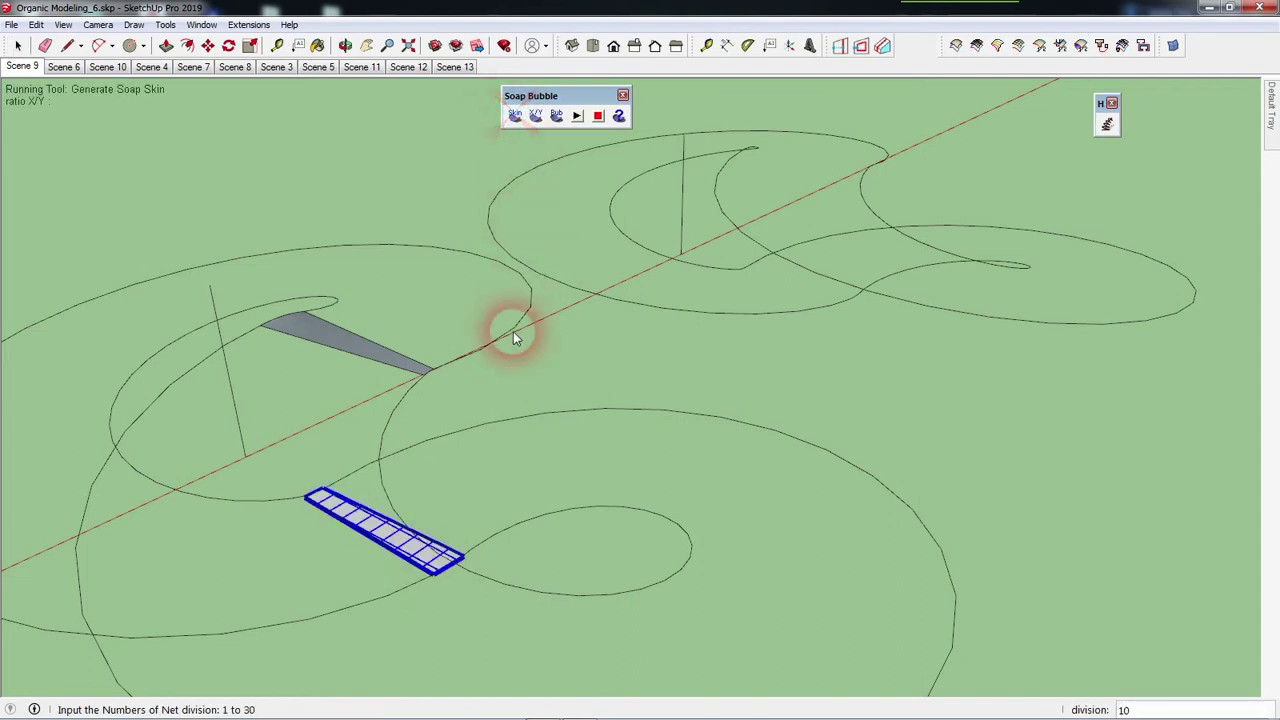
pyautogui.press('Return')
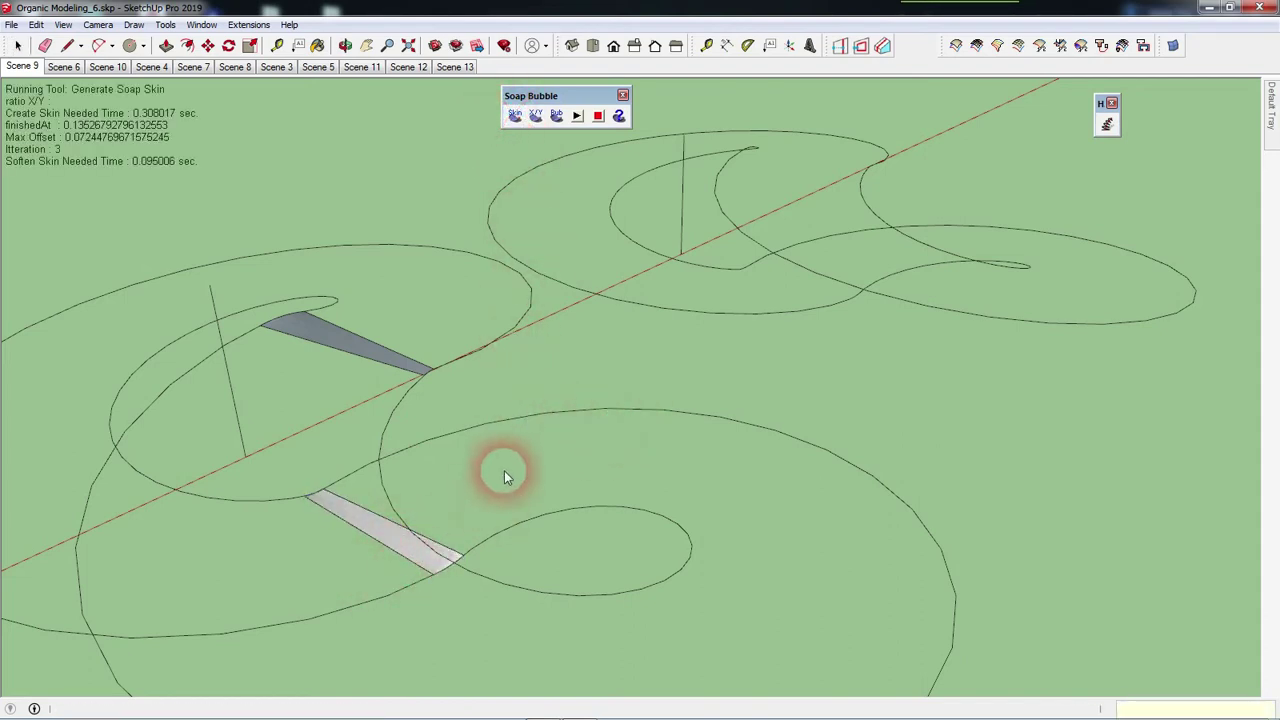
pyautogui.press('space')
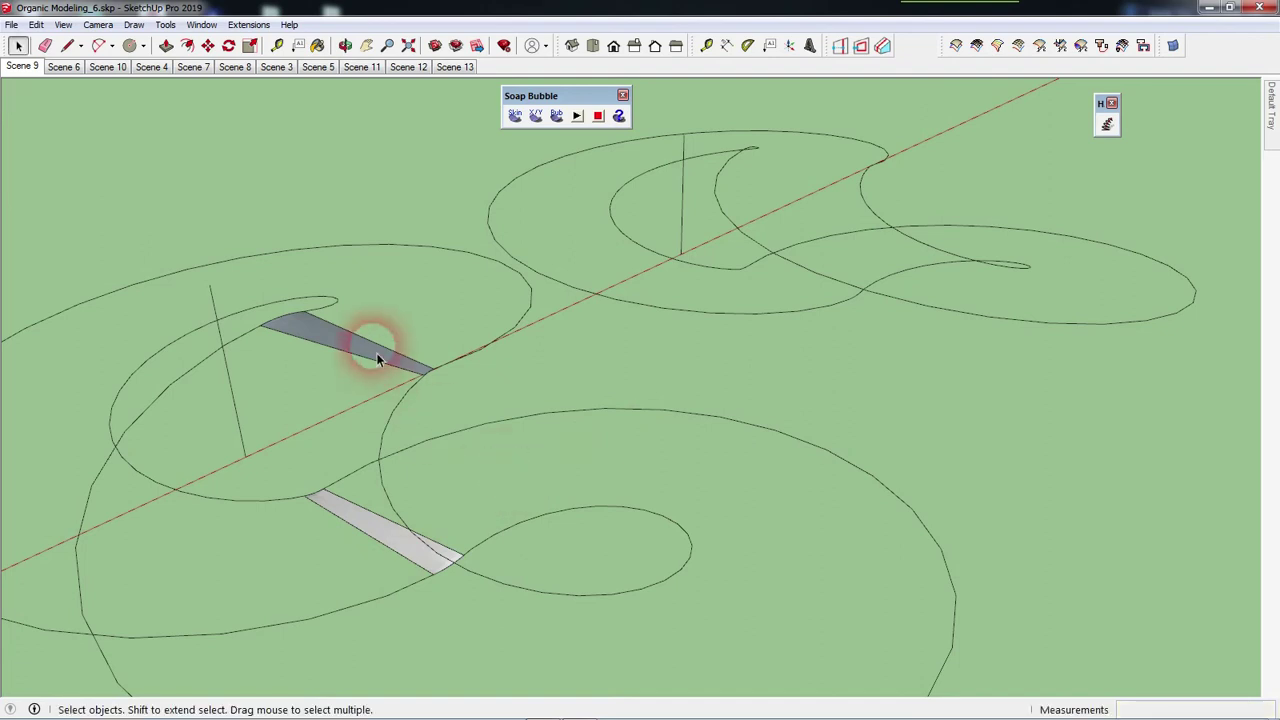
# Reverse the upper skin's faces inside its group, then exit the group.
pyautogui.doubleClick(362, 355)
pyautogui.rightClick(370, 340)
pyautogui.click(334, 338)
pyautogui.rightClick(335, 340)
pyautogui.click(325, 343)
pyautogui.rightClick(327, 342)
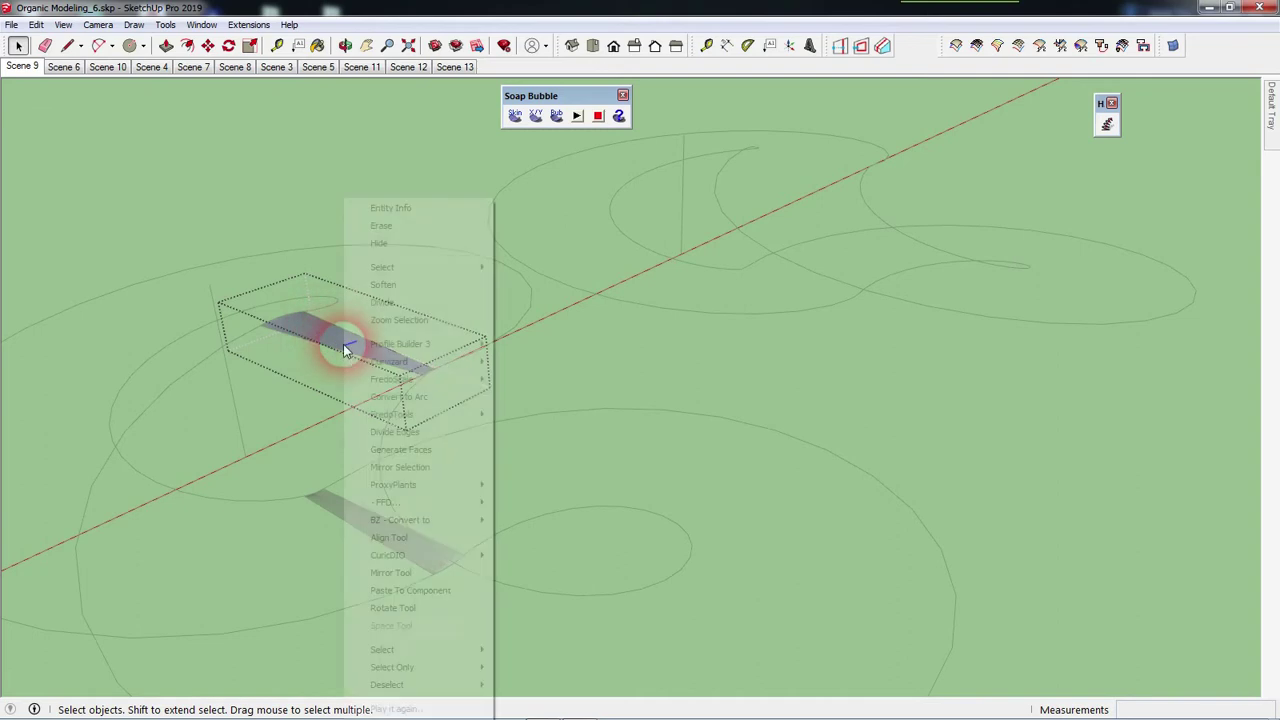
pyautogui.click(335, 346)
pyautogui.rightClick(335, 346)
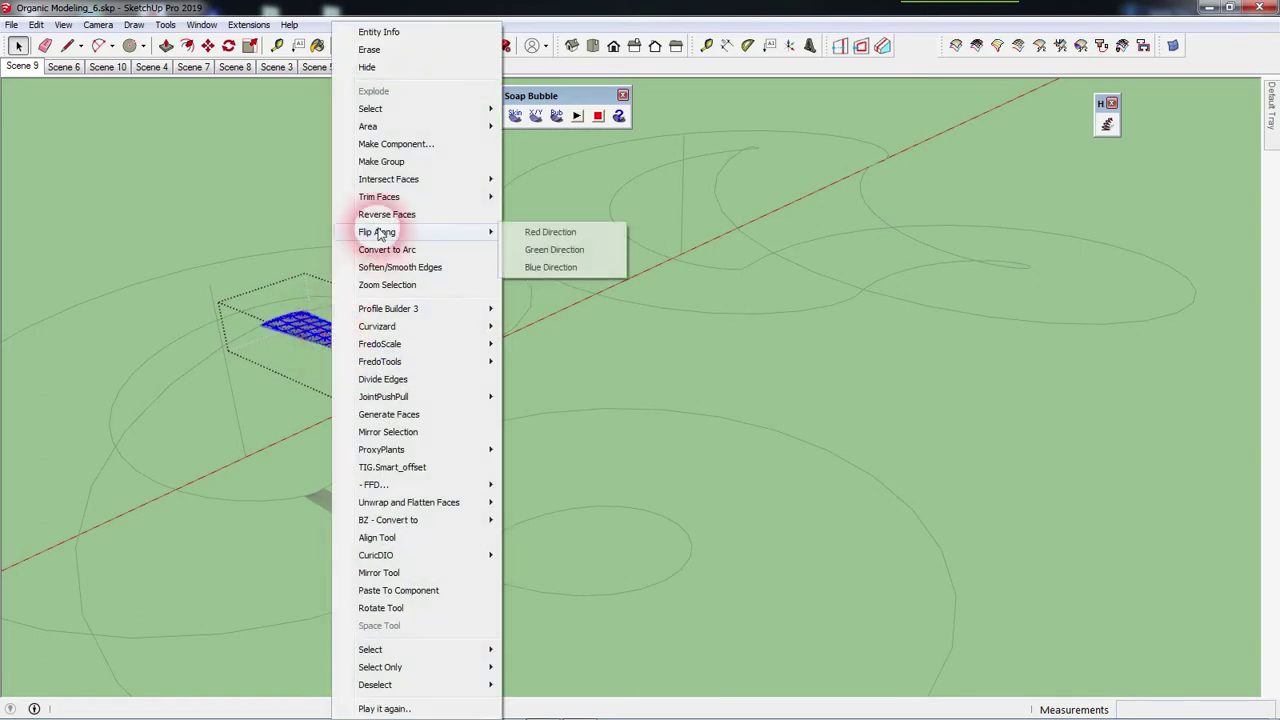
pyautogui.click(390, 214)
pyautogui.click(605, 382)
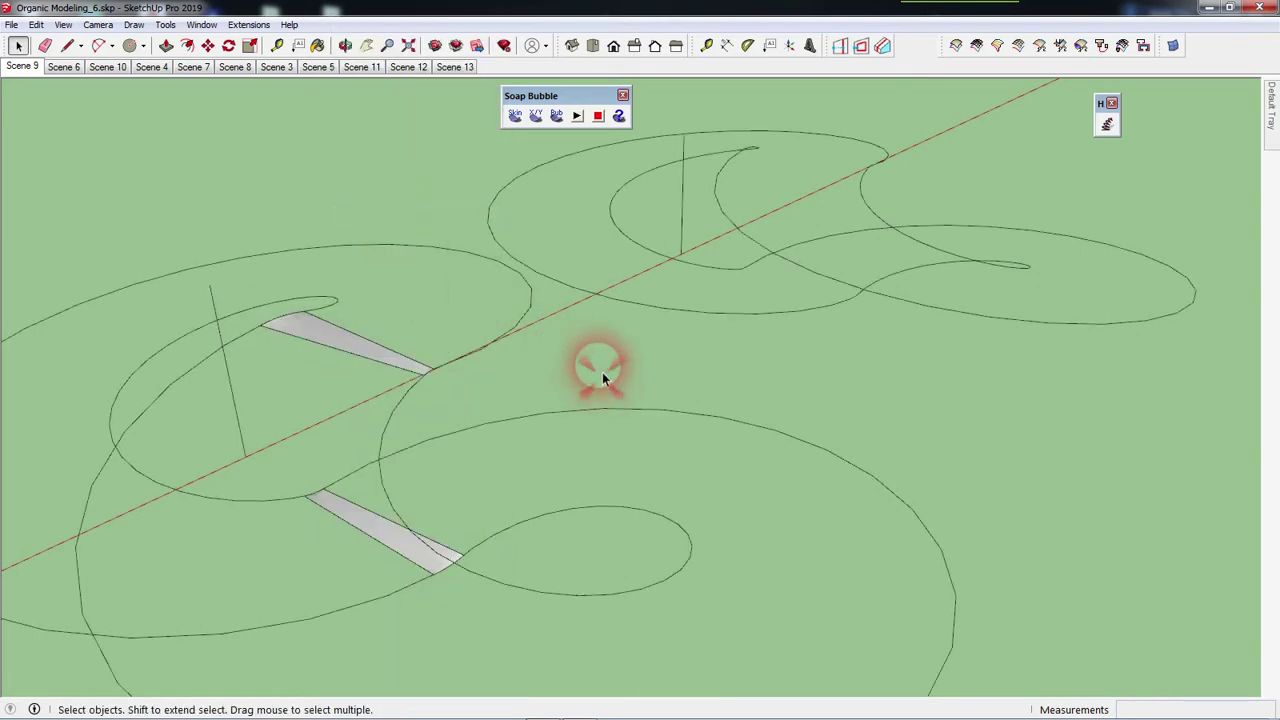
# Unhide all hidden geometry with Edit > Unhide > All.
pyautogui.click(36, 24)
pyautogui.moveTo(64, 256)
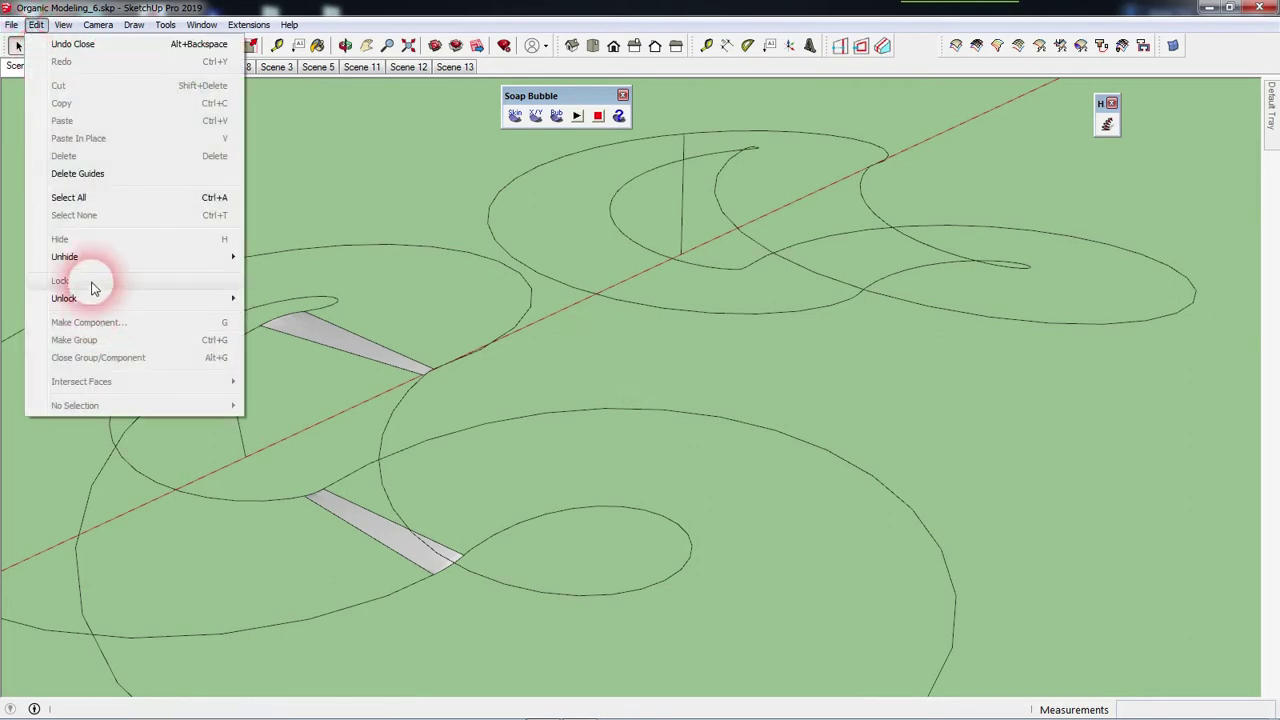
pyautogui.click(272, 291)
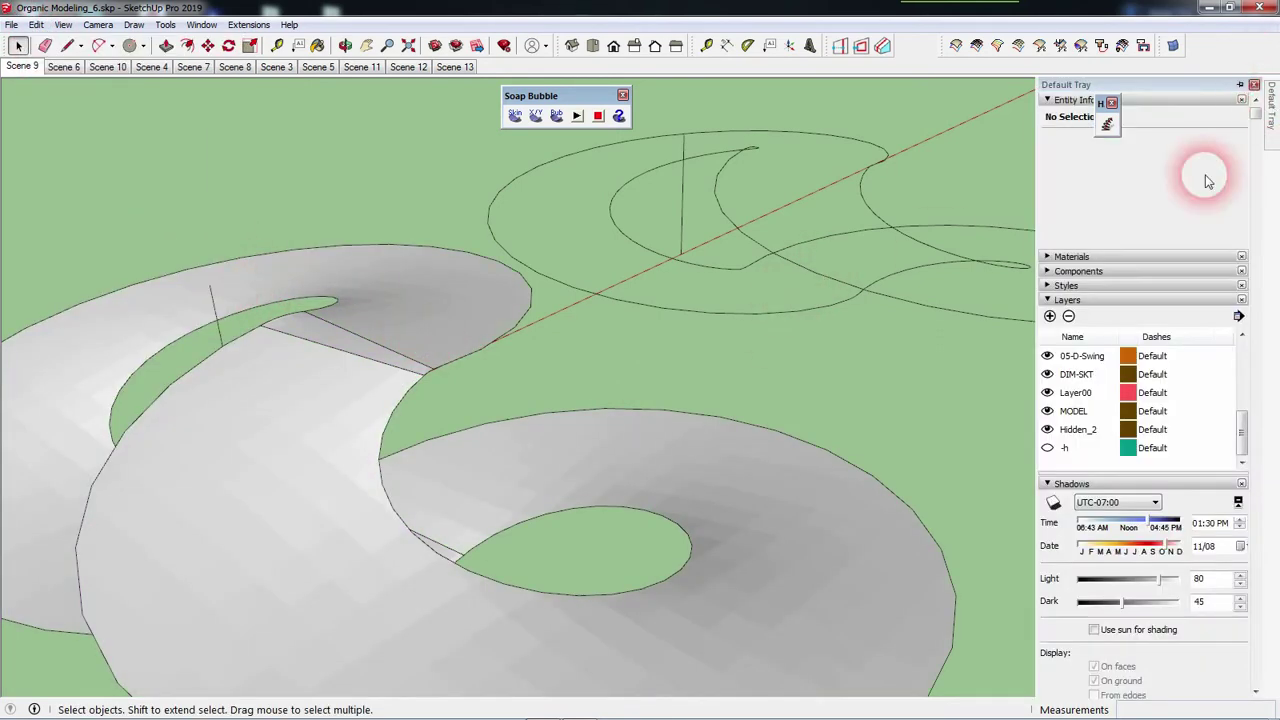
pyautogui.moveTo(920, 366)
pyautogui.mouseDown(button='middle')
pyautogui.moveTo(932, 365)
pyautogui.moveTo(857, 400)
pyautogui.moveTo(686, 443)
pyautogui.moveTo(609, 389)
pyautogui.moveTo(629, 374)
pyautogui.moveTo(537, 309)
pyautogui.moveTo(606, 289)
pyautogui.moveTo(686, 291)
pyautogui.moveTo(843, 328)
pyautogui.moveTo(900, 463)
pyautogui.moveTo(766, 443)
pyautogui.moveTo(532, 364)
pyautogui.mouseUp(button='middle')
pyautogui.click(543, 341)
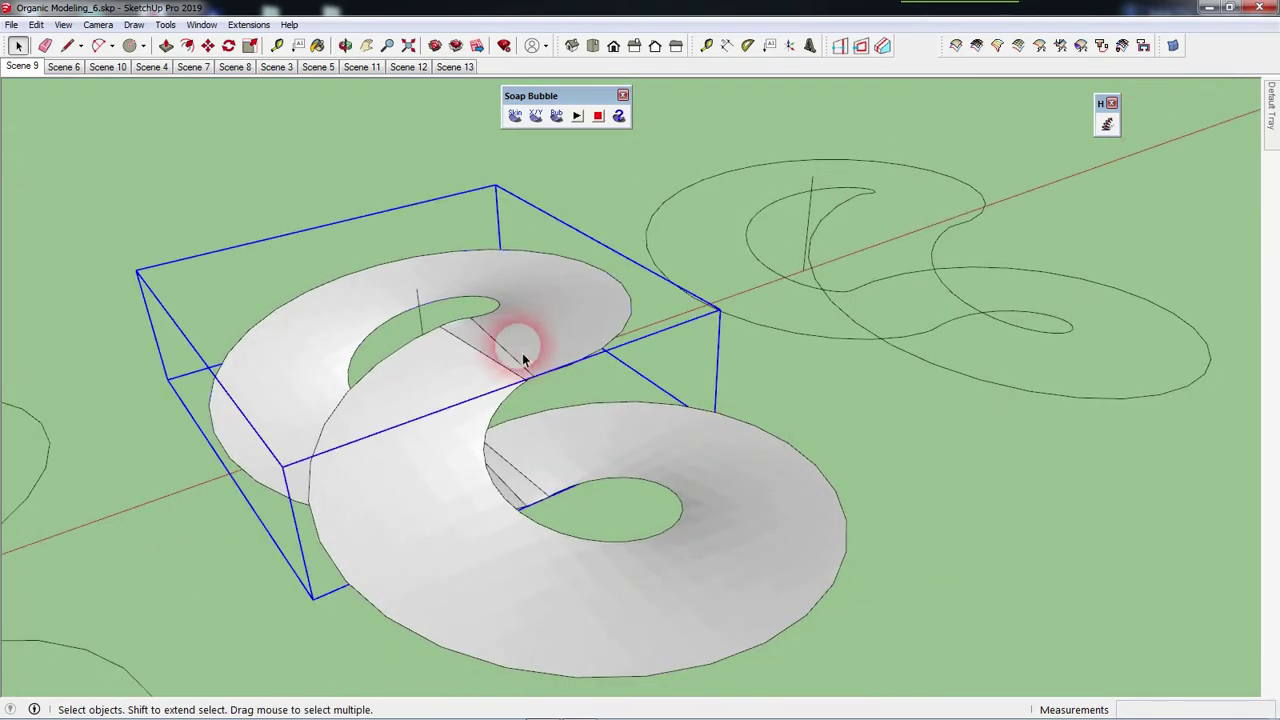
# Select the upper and lower spiral surfaces and make them one group.
pyautogui.doubleClick(499, 354)
pyautogui.click(586, 366)
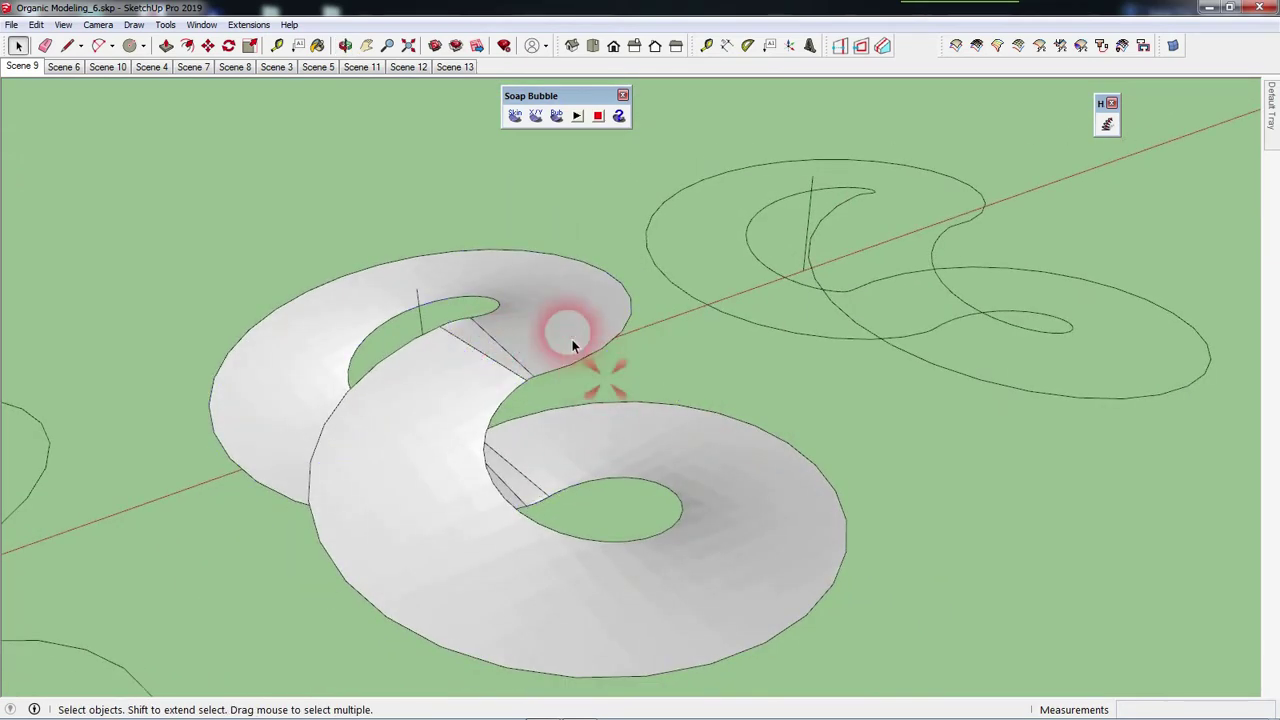
pyautogui.click(517, 366)
pyautogui.keyDown('shift'); pyautogui.click(515, 455); pyautogui.keyUp('shift')
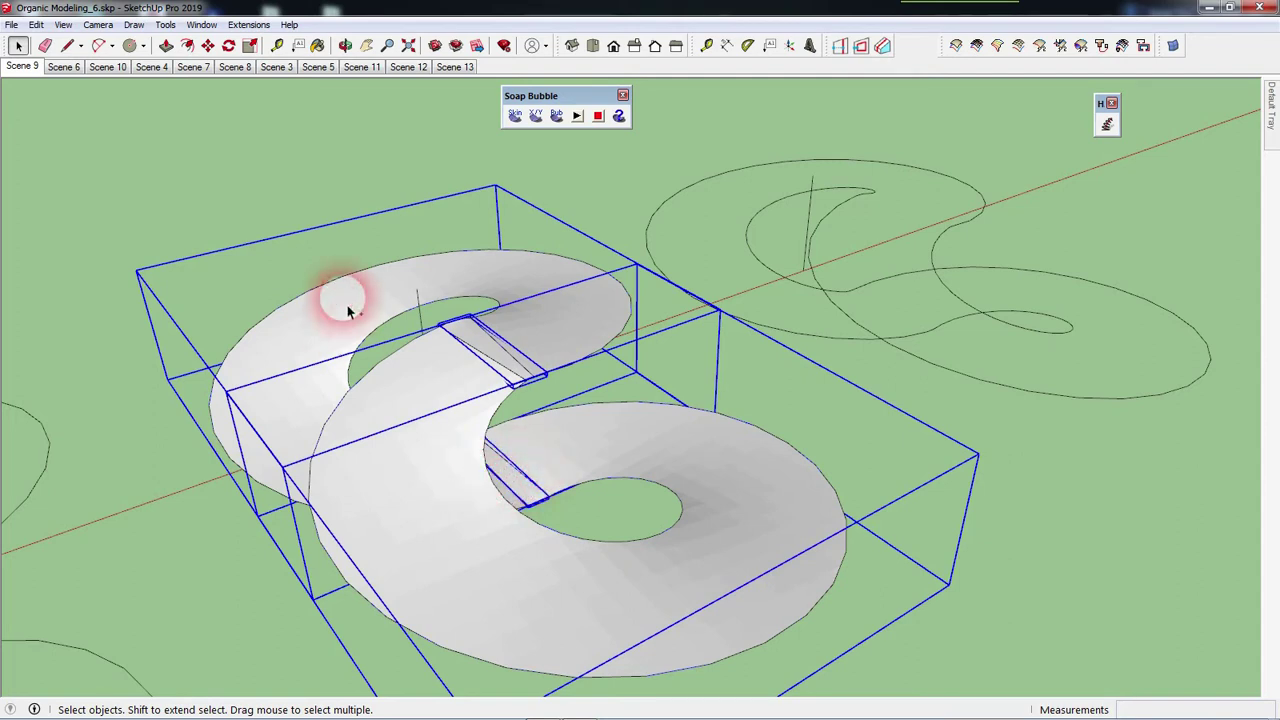
pyautogui.rightClick(386, 289)
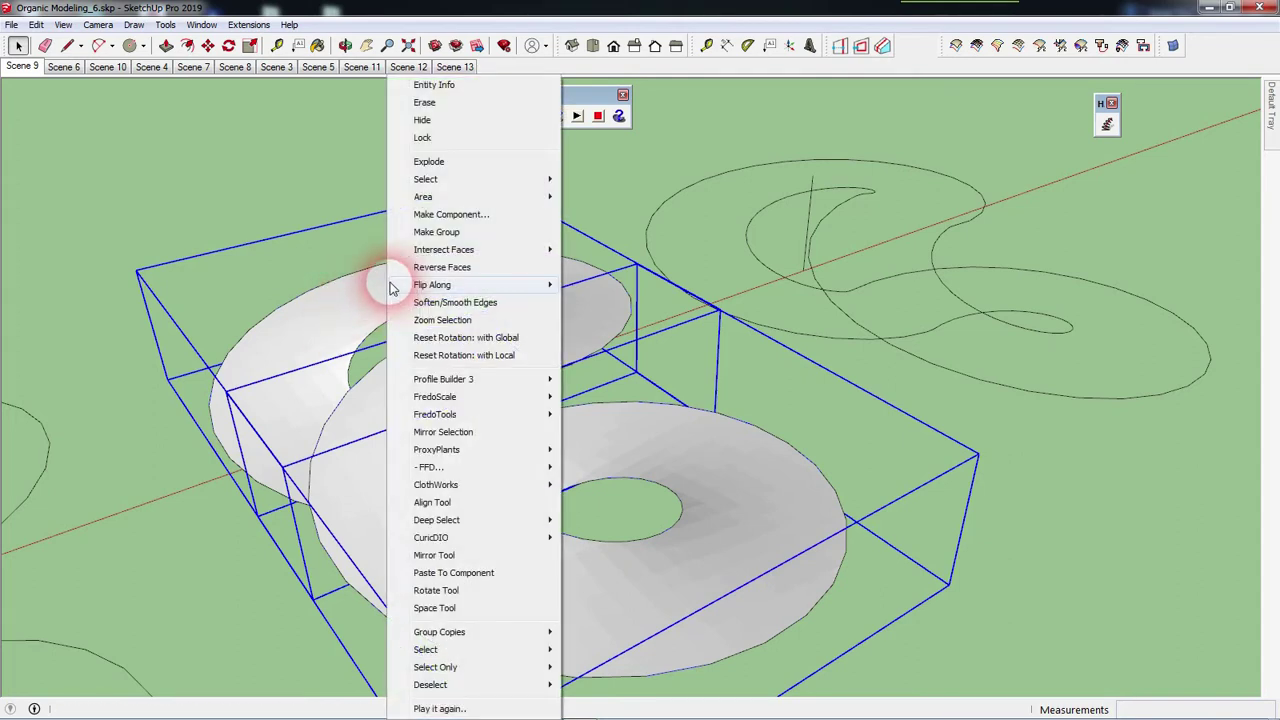
pyautogui.click(433, 233)
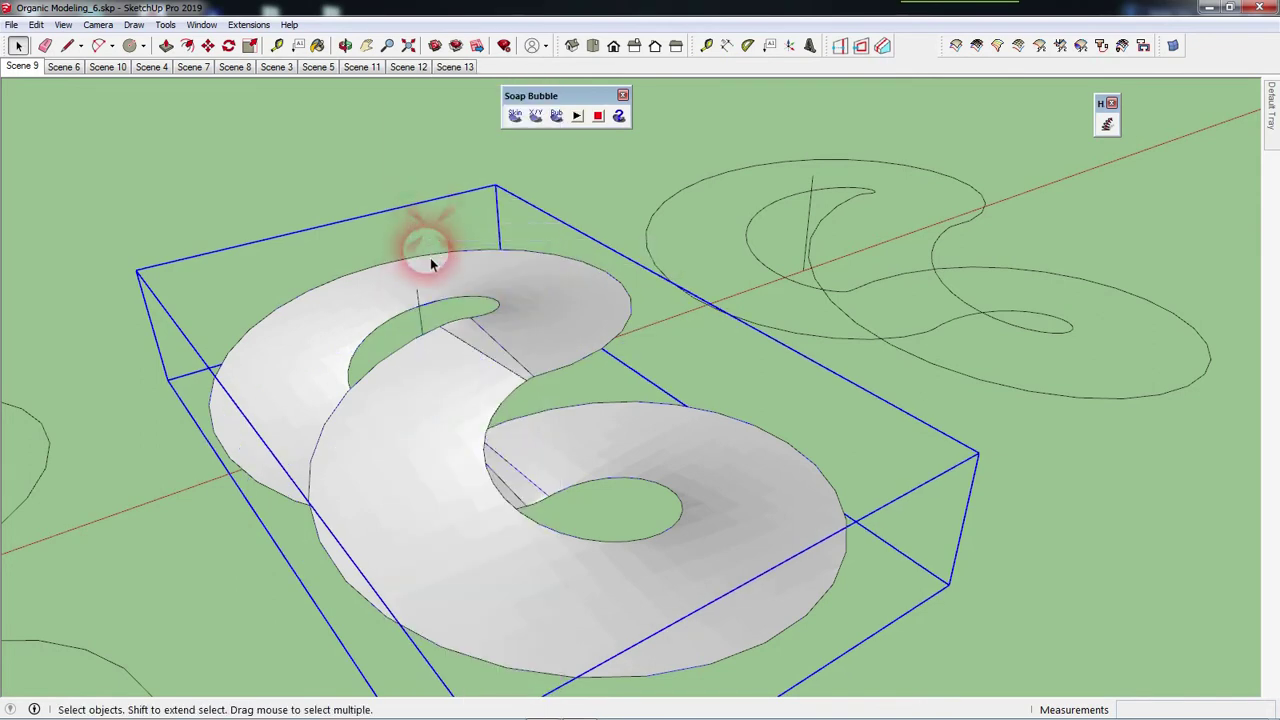
# Explode all pieces inside the new group and select the connected mesh.
pyautogui.doubleClick(436, 284)
pyautogui.click(436, 284)
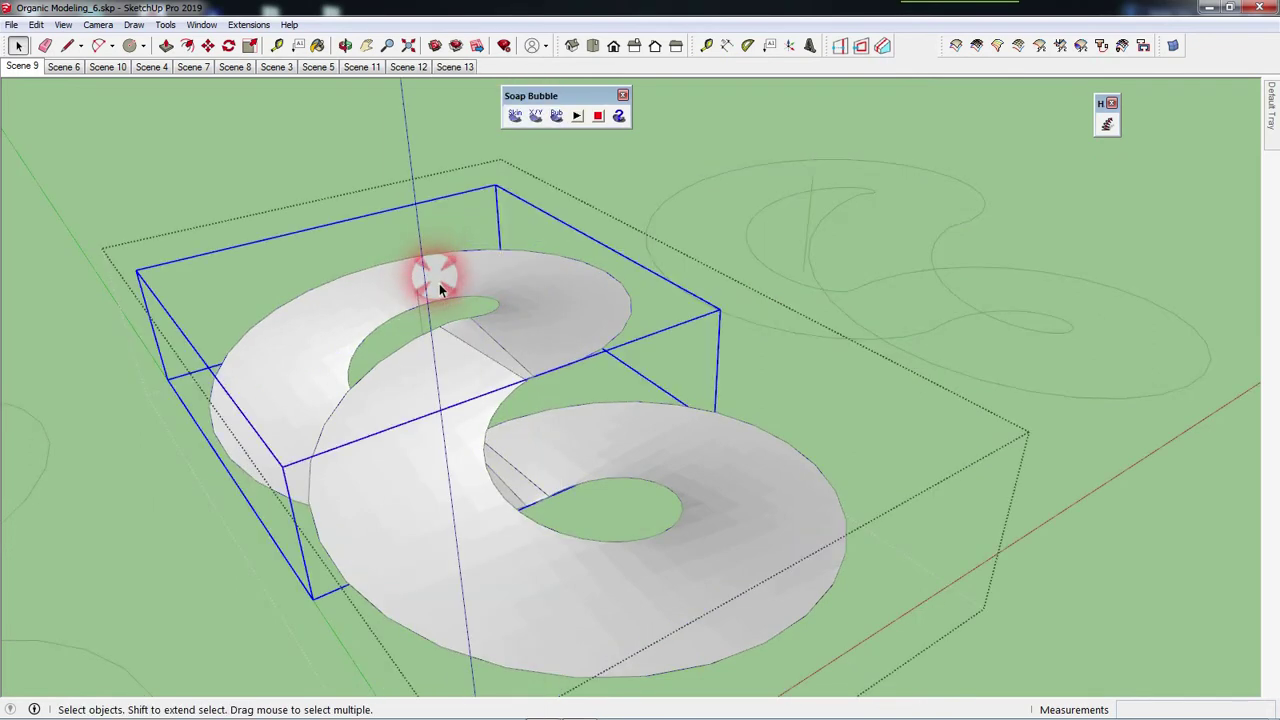
pyautogui.hotkey('ctrl', 'a')
pyautogui.rightClick(436, 284)
pyautogui.click(478, 180)
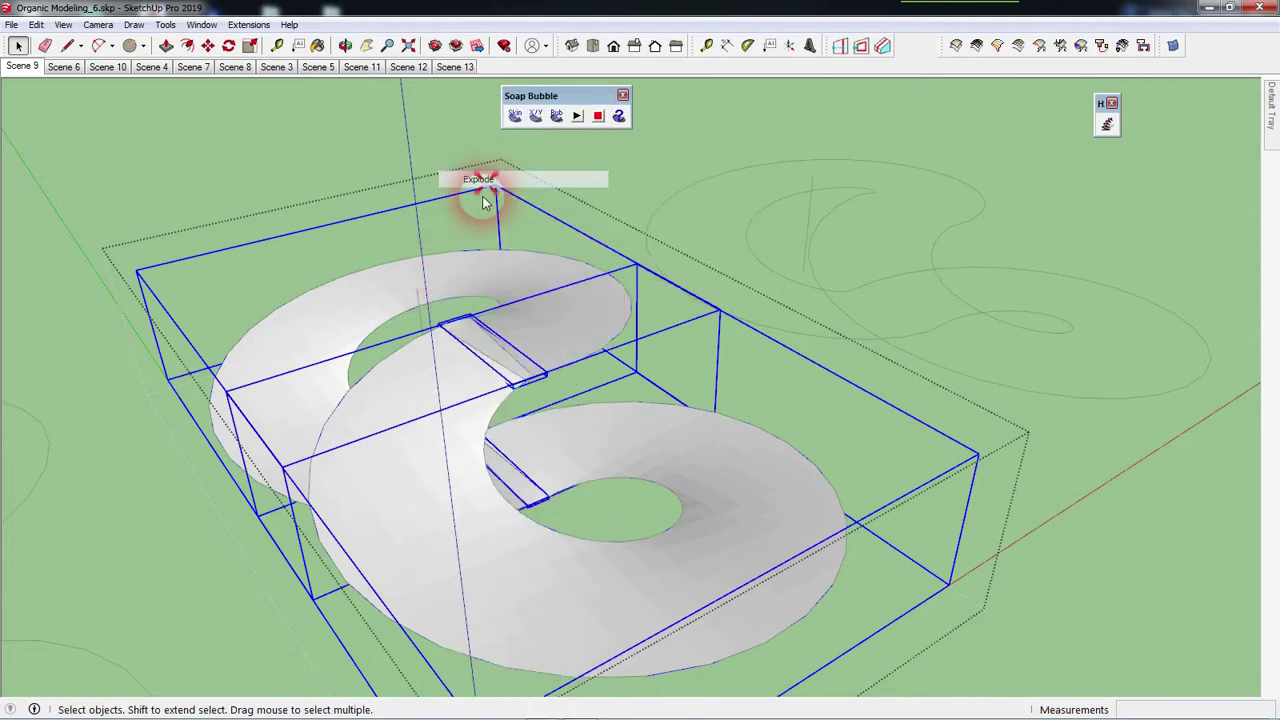
pyautogui.click(545, 358)
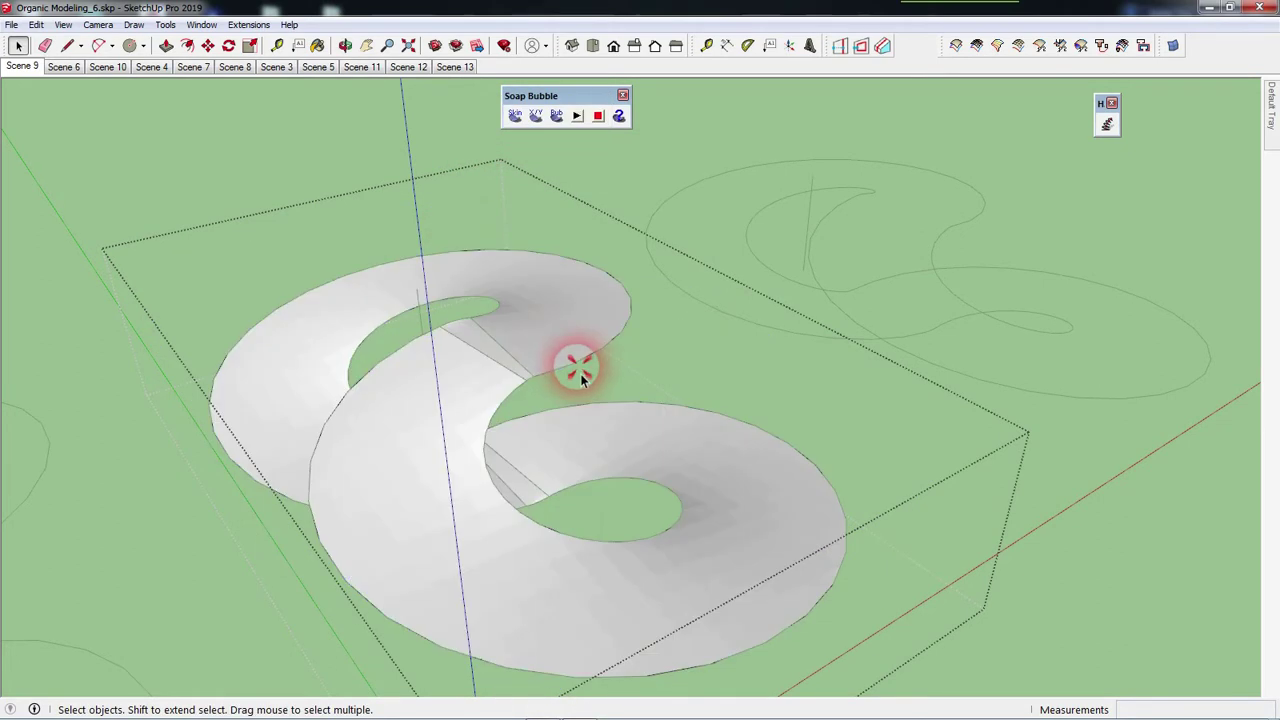
pyautogui.tripleClick(548, 352)
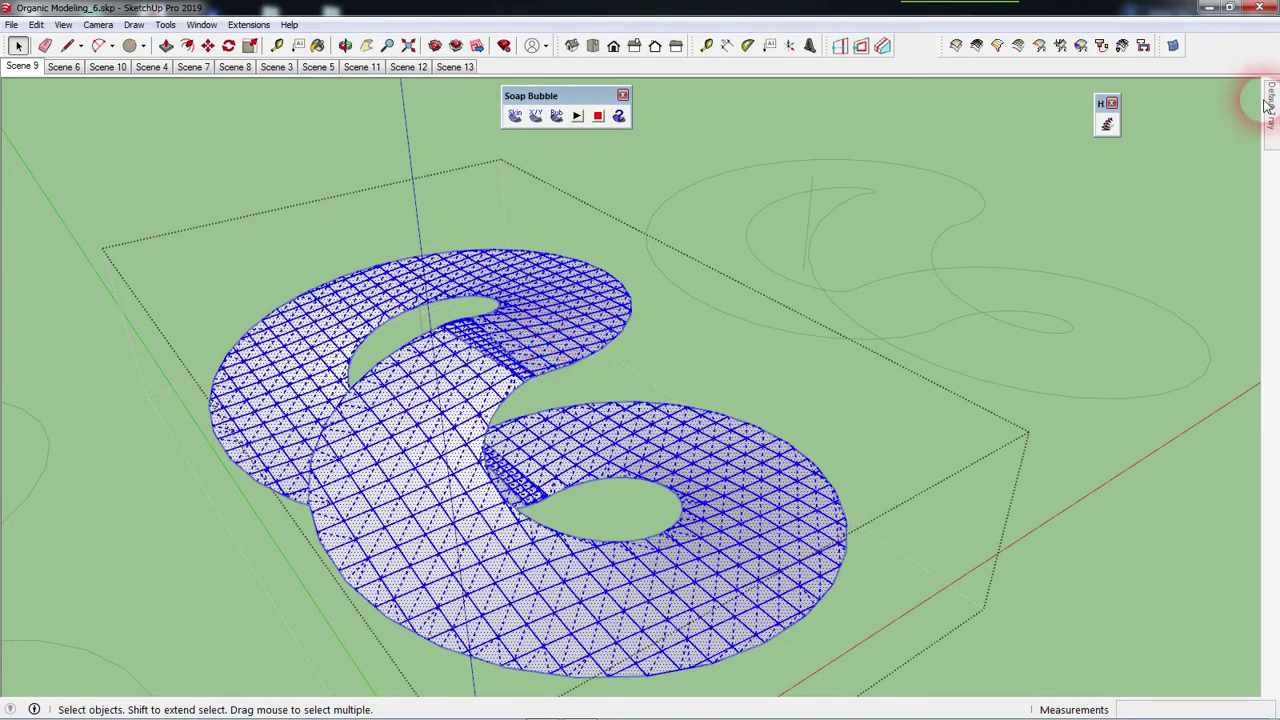
# Turn on the JHS PowerBar toolbar from the toolbar list.
pyautogui.rightClick(908, 48)
pyautogui.scroll(-2, 1020, 517)
pyautogui.scroll(-4, 1006, 528)
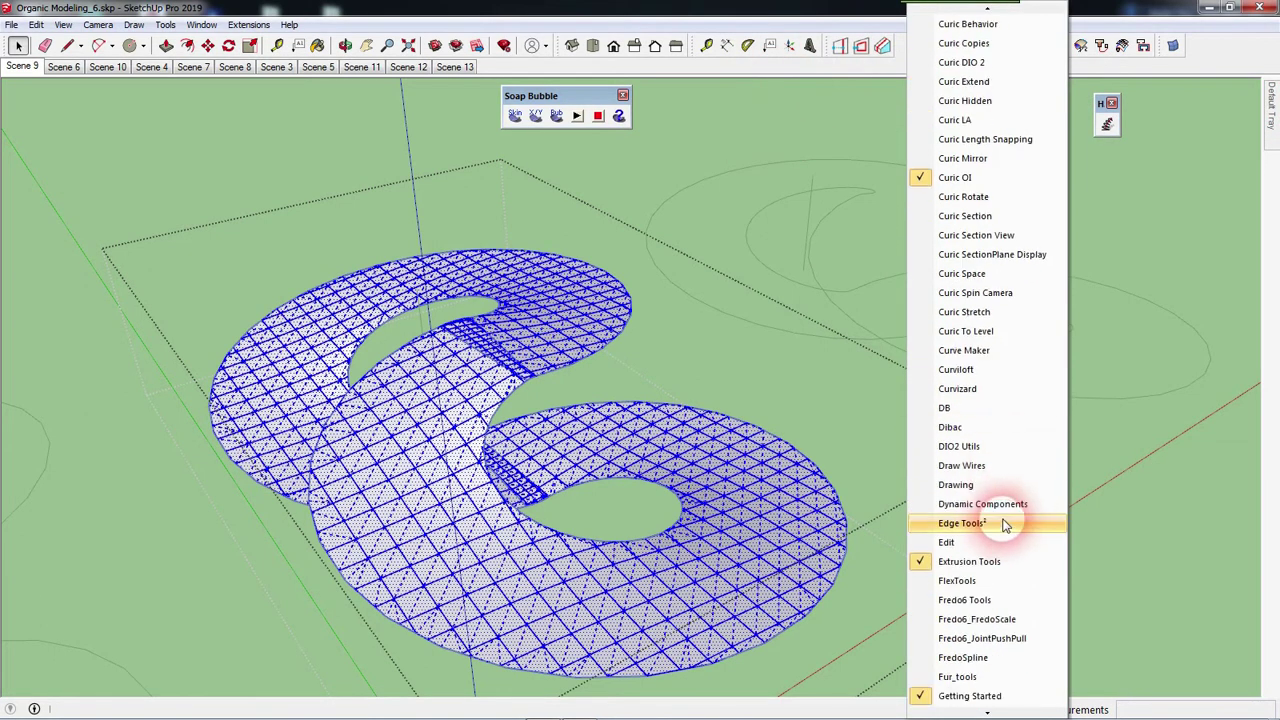
pyautogui.scroll(-3, 1005, 522)
pyautogui.scroll(-2, 1005, 523)
pyautogui.click(1005, 524)
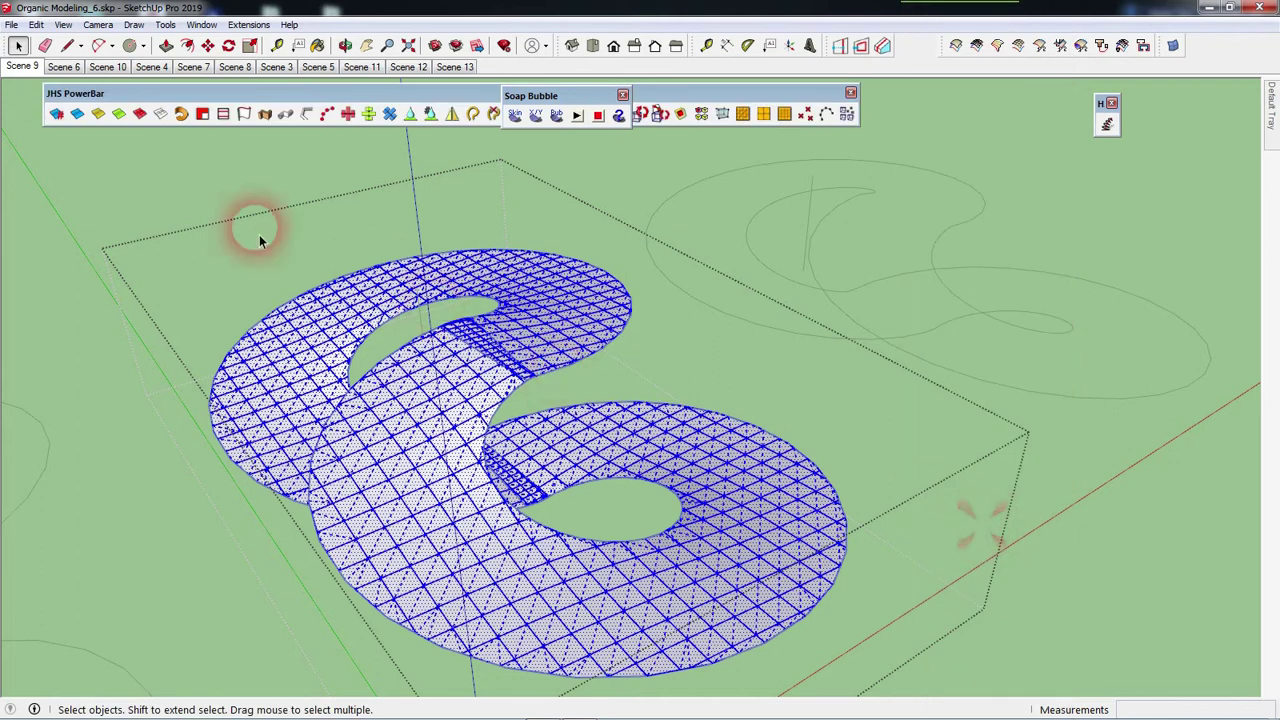
# Re-mesh the spiral surface with JHS PowerBar into a smooth surface, then exit the group.
pyautogui.click(72, 114)
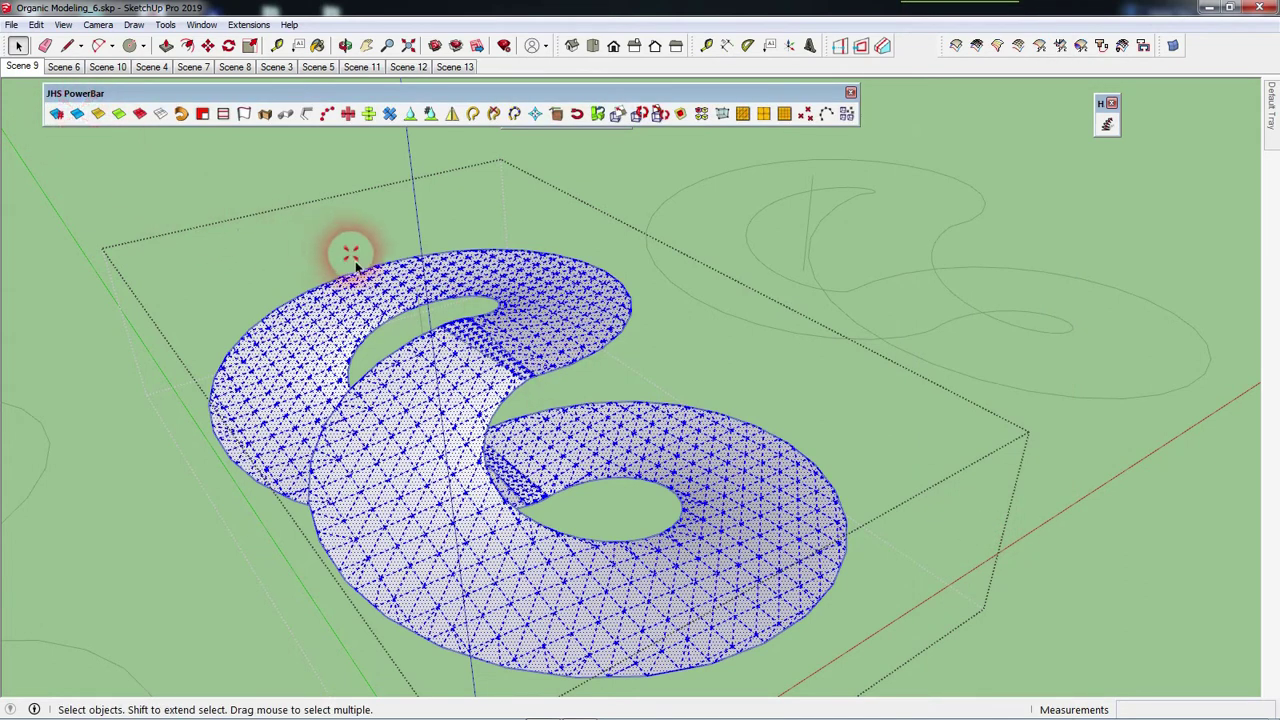
pyautogui.click(350, 248)
pyautogui.click(460, 343)
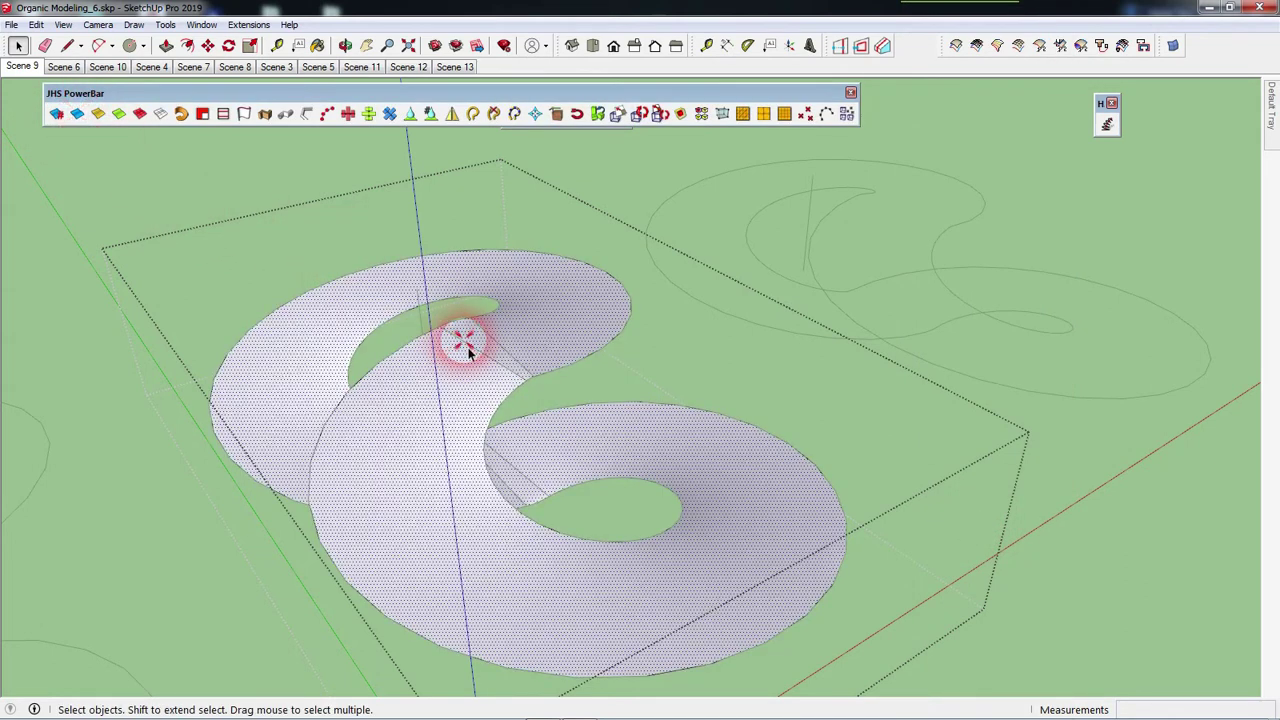
pyautogui.click(620, 372)
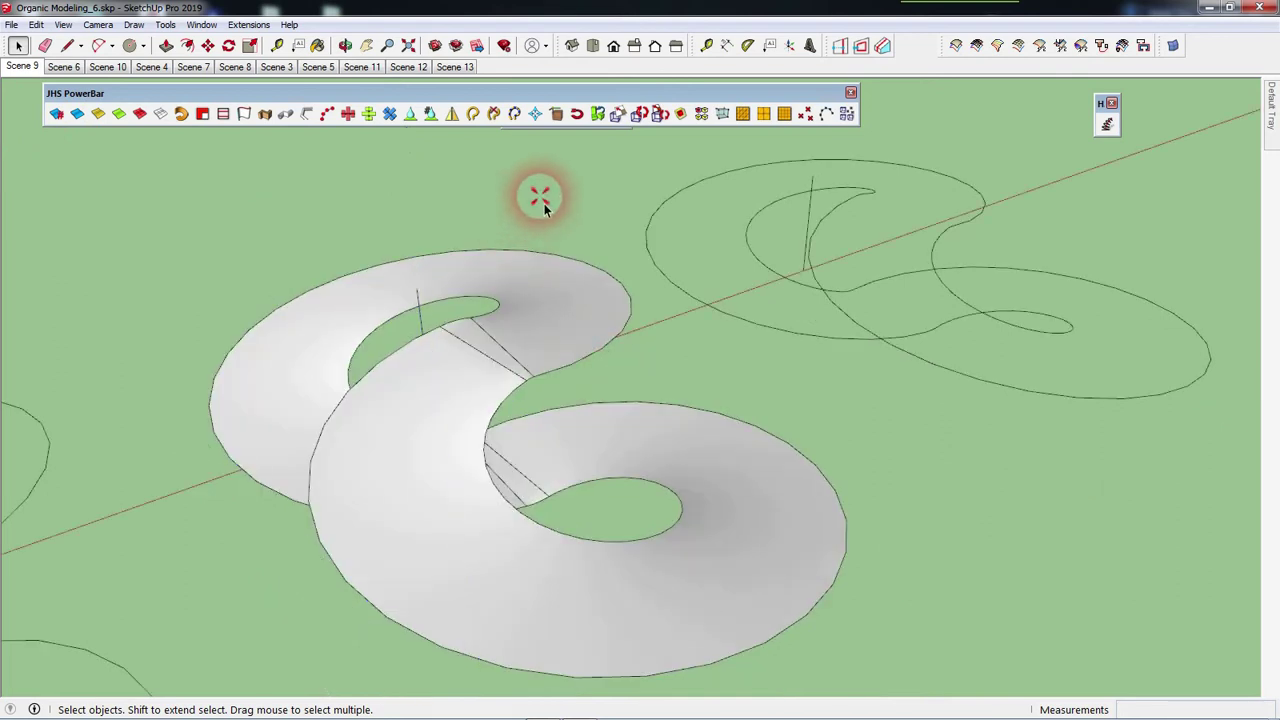
# Hide the S-surface and move the spiral guide curves beneath it onto the -h layer.
pyautogui.click(557, 326)
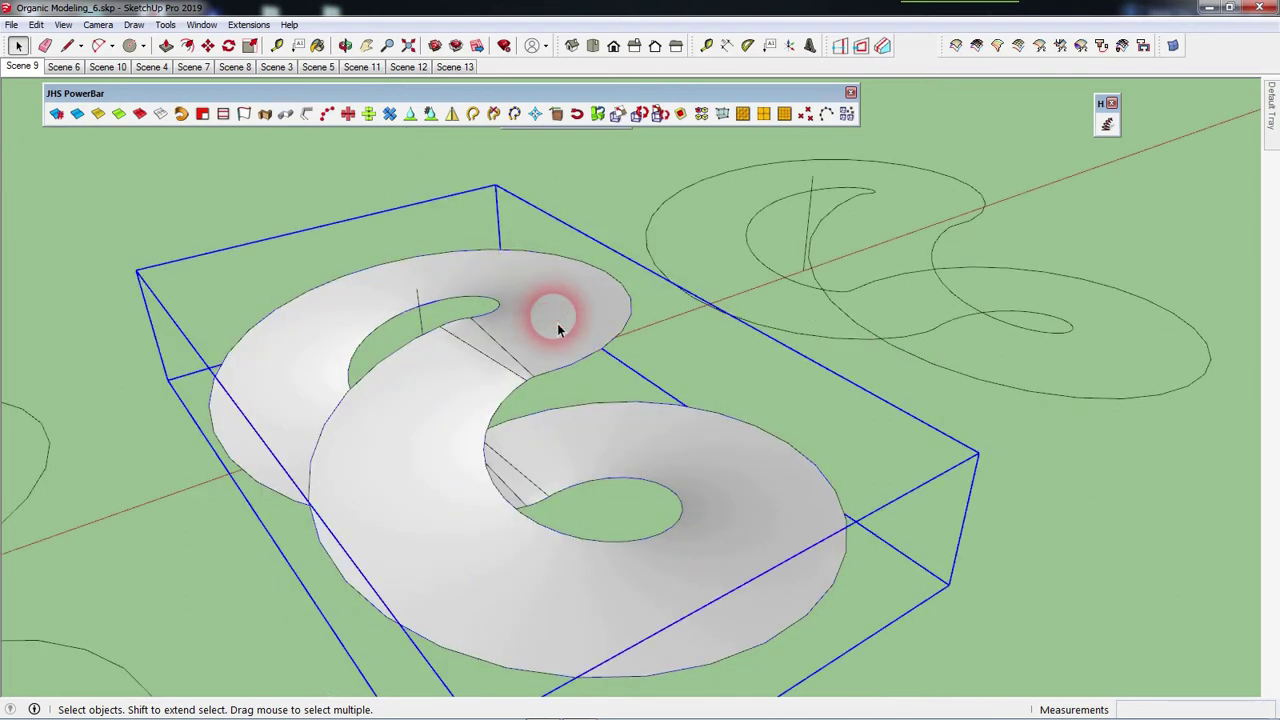
pyautogui.press('Delete')
pyautogui.click(578, 360)
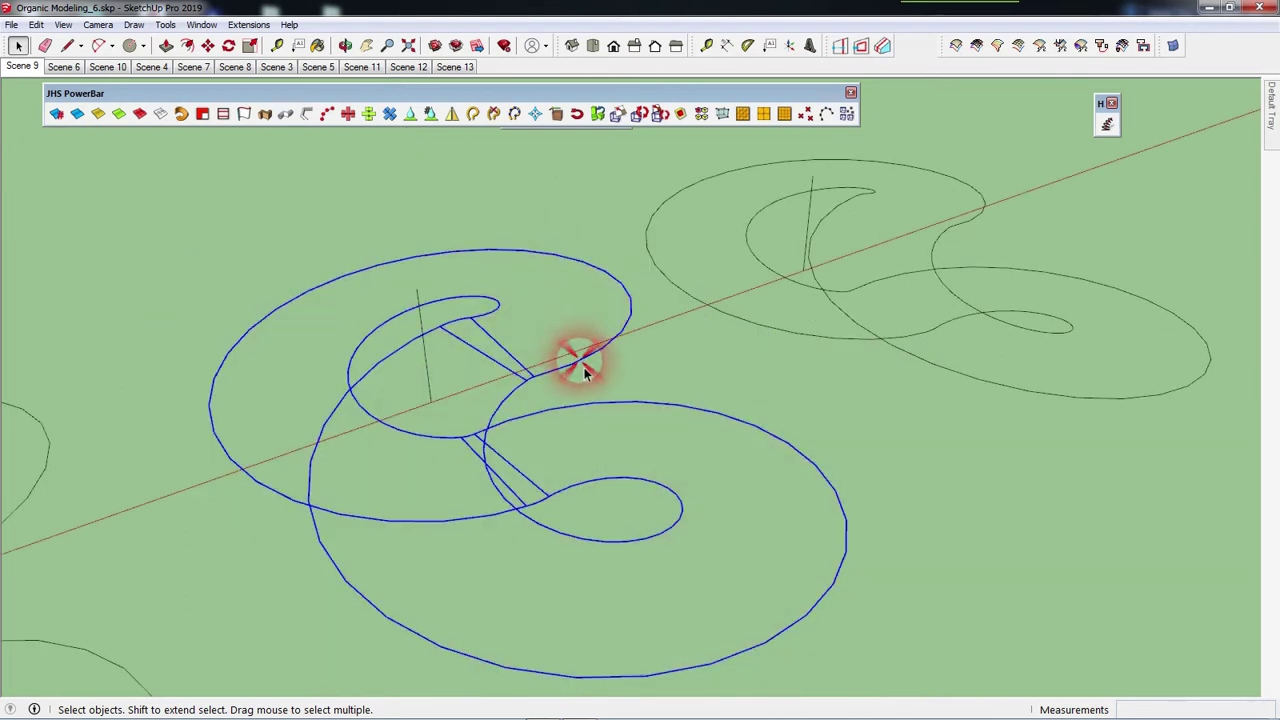
pyautogui.click(1262, 128)
pyautogui.click(1185, 141)
pyautogui.click(1166, 177)
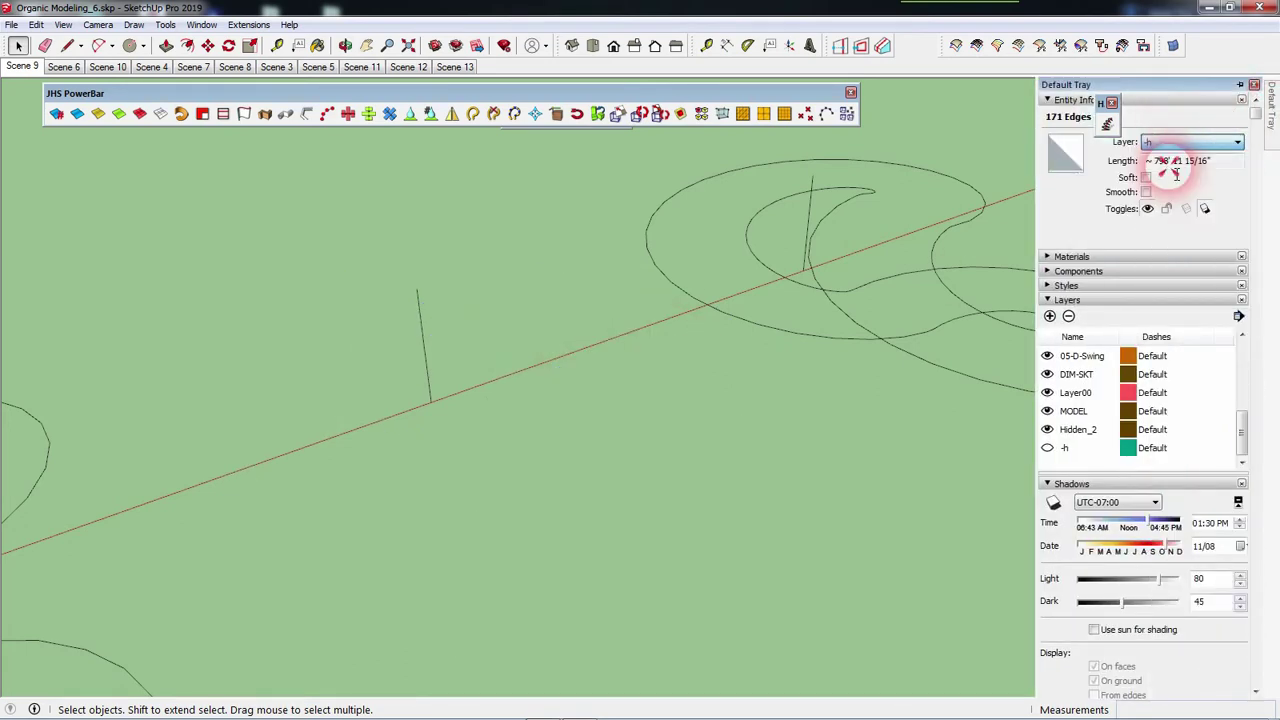
pyautogui.click(684, 403)
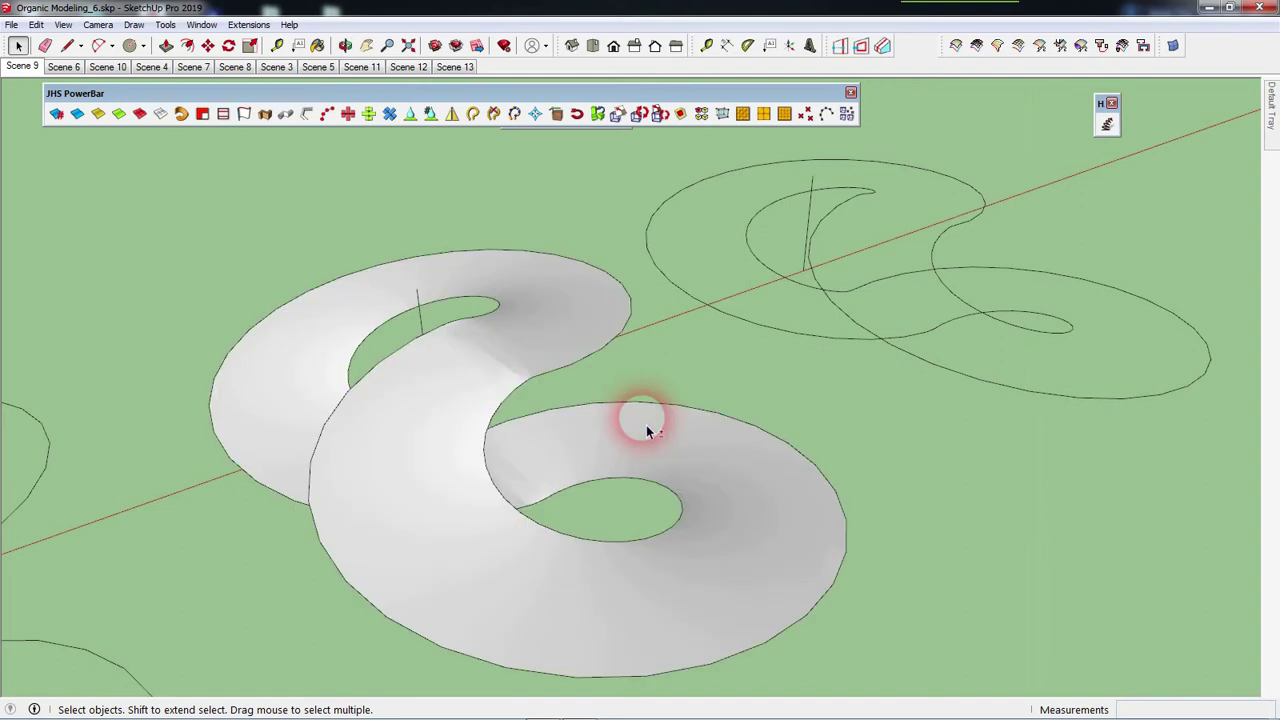
pyautogui.moveTo(694, 357)
pyautogui.mouseDown(button='middle')
pyautogui.moveTo(505, 357)
pyautogui.moveTo(500, 309)
pyautogui.moveTo(586, 357)
pyautogui.mouseUp(button='middle')
pyautogui.scroll(3, 540, 340)
pyautogui.scroll(3, 502, 327)
pyautogui.moveTo(502, 327)
pyautogui.mouseDown(button='middle')
pyautogui.moveTo(586, 351)
pyautogui.moveTo(646, 291)
pyautogui.moveTo(629, 257)
pyautogui.moveTo(466, 323)
pyautogui.moveTo(526, 357)
pyautogui.moveTo(808, 380)
pyautogui.mouseUp(button='middle')
pyautogui.click(779, 318)
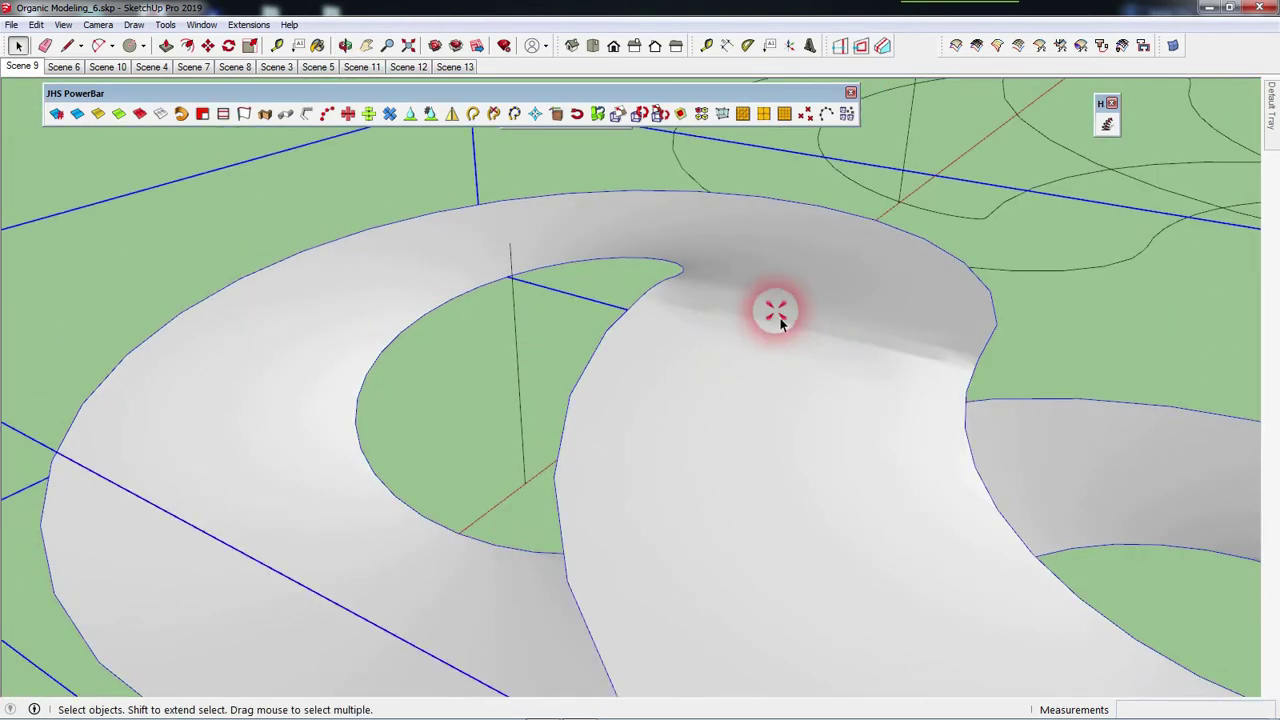
pyautogui.moveTo(975, 360); pyautogui.dragTo(815, 360, button='middle')
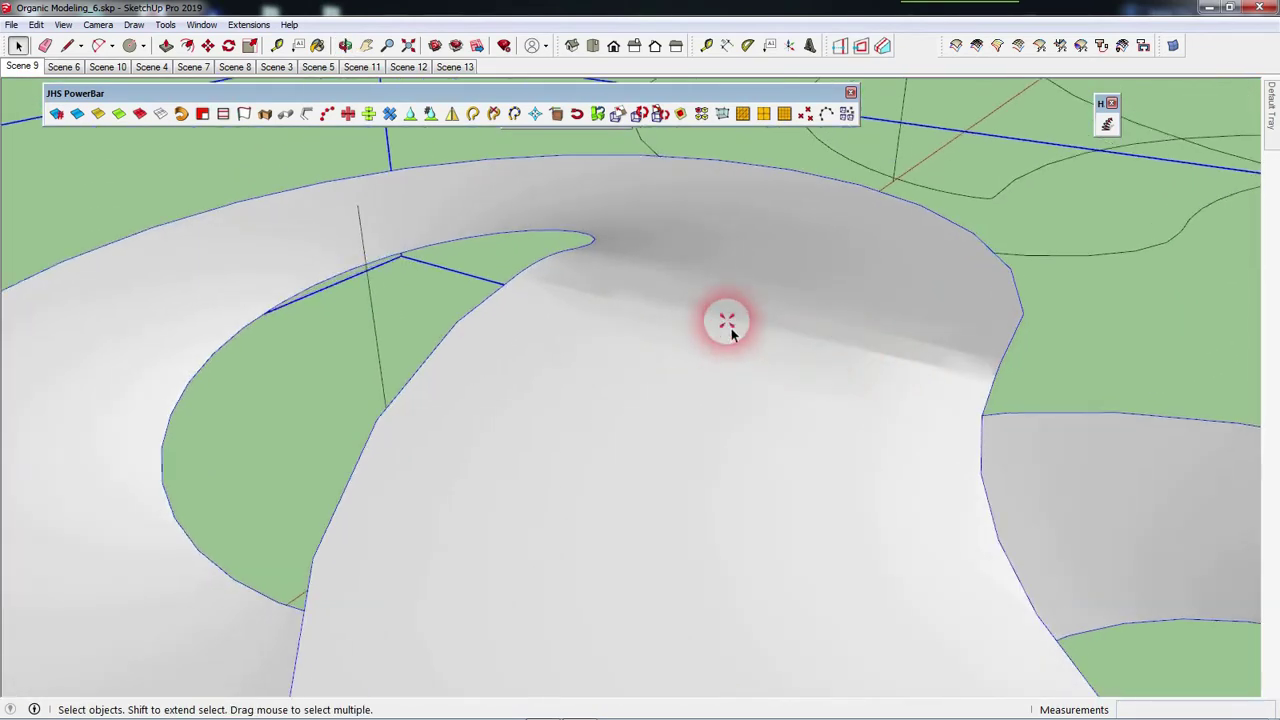
pyautogui.scroll(-3, 449, 334)
pyautogui.scroll(-3, 466, 334)
pyautogui.scroll(-2, 466, 334)
pyautogui.click(1030, 439)
pyautogui.moveTo(940, 462)
pyautogui.mouseDown(button='middle')
pyautogui.moveTo(649, 457)
pyautogui.moveTo(749, 357)
pyautogui.moveTo(771, 403)
pyautogui.moveTo(923, 380)
pyautogui.mouseUp(button='middle')
pyautogui.click(613, 450)
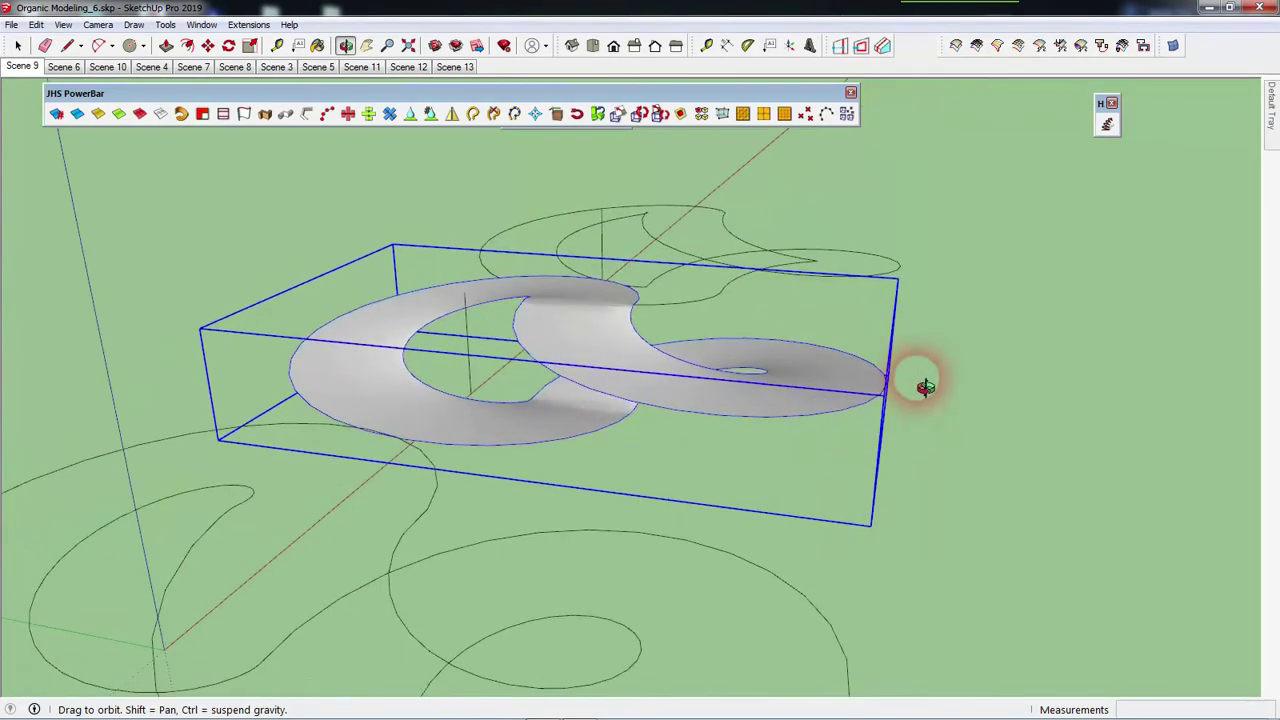
# Copy the S-shaped surface group straight up to stack it above the original.
pyautogui.press('m')
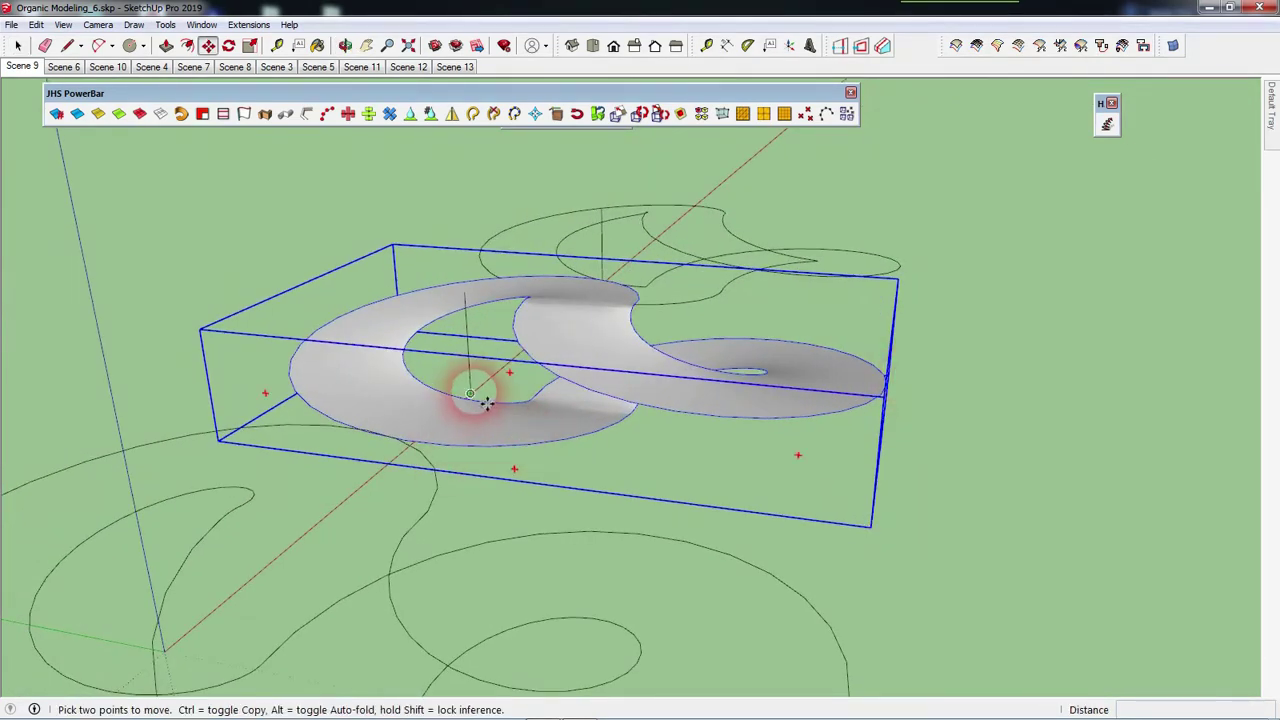
pyautogui.press('ctrl')
pyautogui.moveTo(486, 402); pyautogui.dragTo(477, 233)
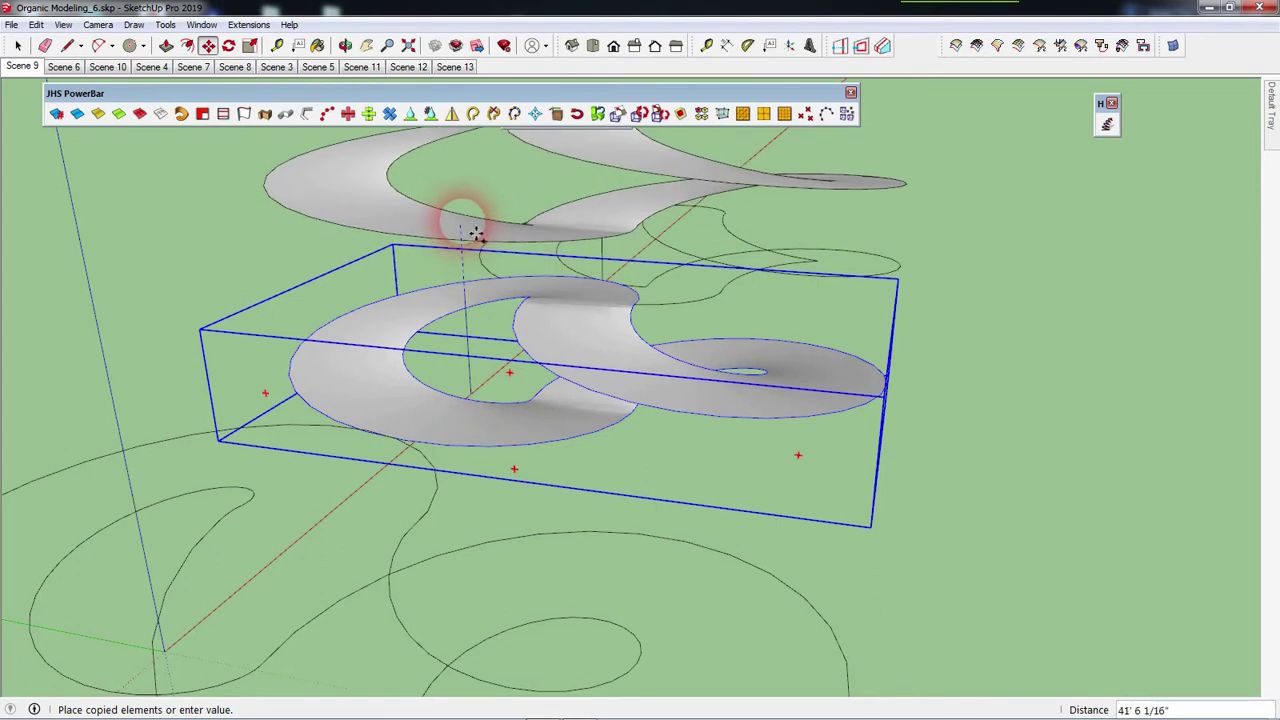
pyautogui.click(477, 230)
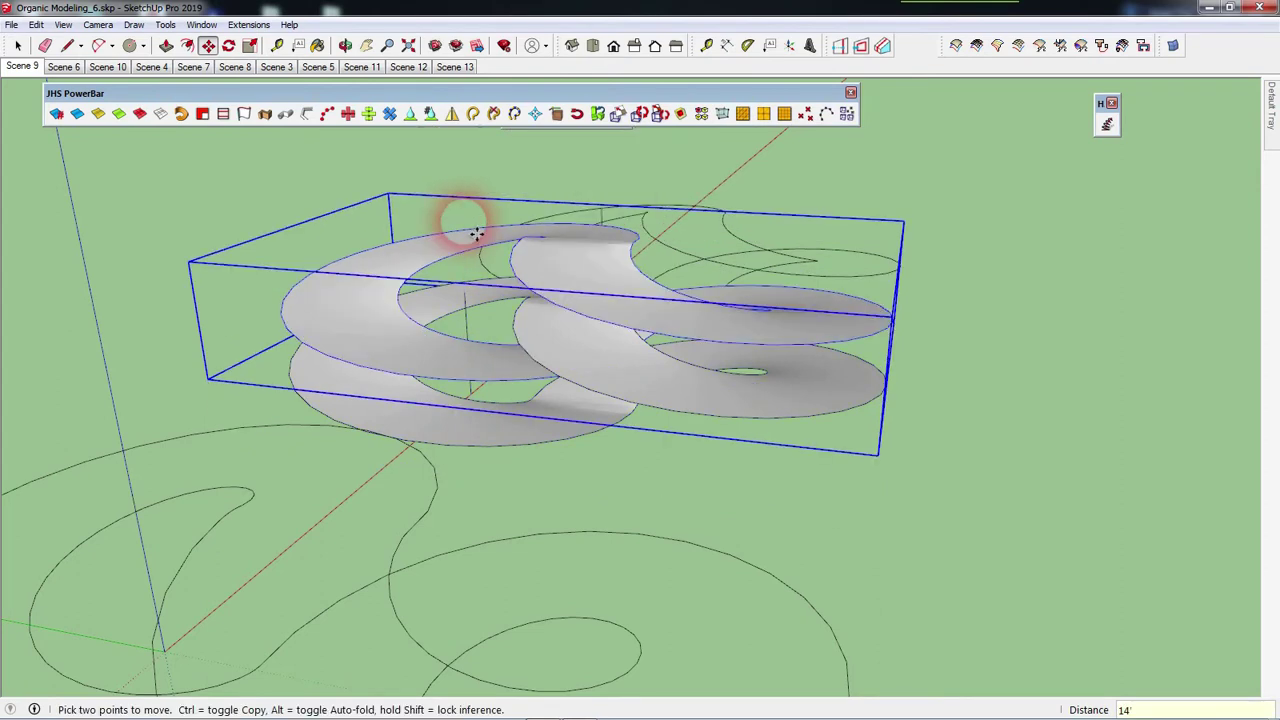
pyautogui.press('space')
pyautogui.click(790, 462)
# Orbit and zoom around the stacked spiral surfaces and the outer curve.
pyautogui.moveTo(820, 463)
pyautogui.mouseDown(button='middle')
pyautogui.moveTo(560, 389)
pyautogui.moveTo(674, 363)
pyautogui.moveTo(760, 437)
pyautogui.moveTo(615, 605)
pyautogui.moveTo(377, 549)
pyautogui.moveTo(320, 486)
pyautogui.moveTo(306, 417)
pyautogui.moveTo(471, 463)
pyautogui.moveTo(537, 500)
pyautogui.mouseUp(button='middle')
pyautogui.scroll(2, 371, 223)
pyautogui.scroll(5, 403, 327)
pyautogui.moveTo(403, 327)
pyautogui.mouseDown(button='middle')
pyautogui.moveTo(586, 366)
pyautogui.moveTo(360, 306)
pyautogui.moveTo(343, 329)
pyautogui.mouseUp(button='middle')
pyautogui.scroll(-2, 343, 329)
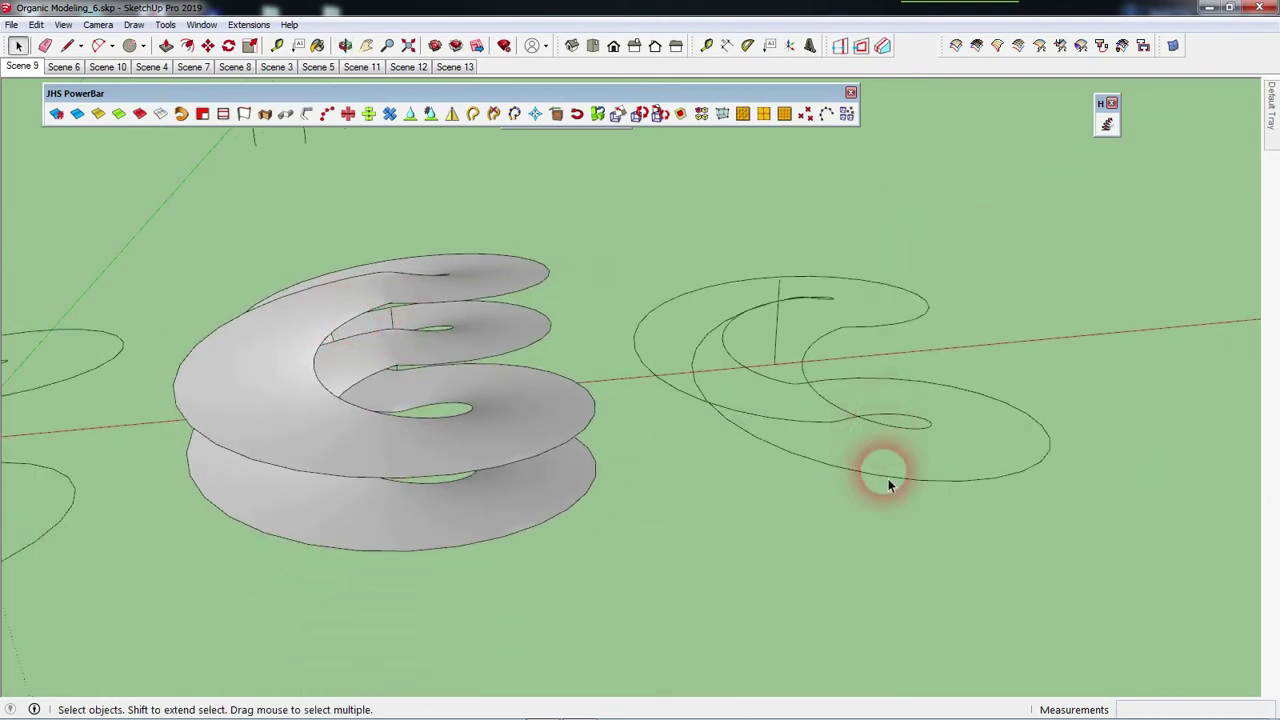
pyautogui.scroll(-1, 766, 394)
pyautogui.moveTo(766, 394)
pyautogui.mouseDown(button='middle')
pyautogui.moveTo(749, 434)
pyautogui.moveTo(729, 443)
pyautogui.moveTo(781, 427)
pyautogui.moveTo(851, 377)
pyautogui.moveTo(343, 500)
pyautogui.mouseUp(button='middle')
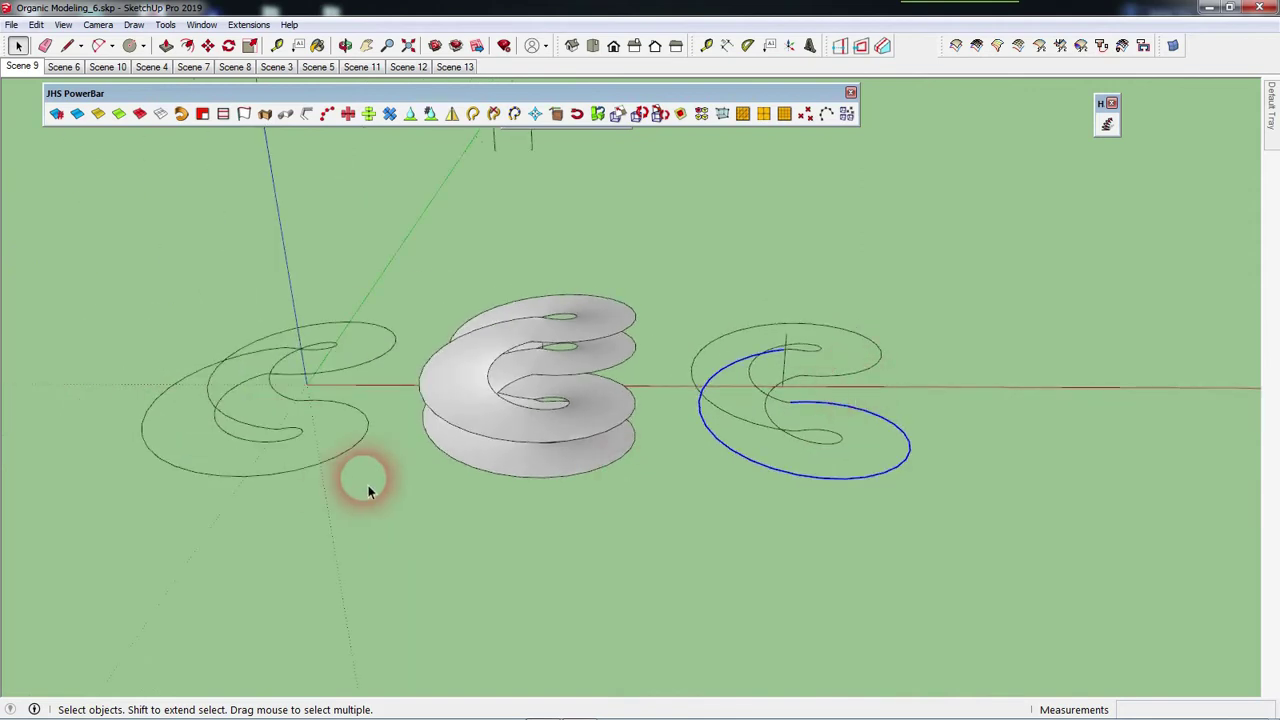
pyautogui.scroll(2, 808, 370)
pyautogui.moveTo(903, 391)
pyautogui.mouseDown(button='middle')
pyautogui.moveTo(940, 449)
pyautogui.moveTo(834, 437)
pyautogui.moveTo(862, 533)
pyautogui.moveTo(851, 491)
pyautogui.mouseUp(button='middle')
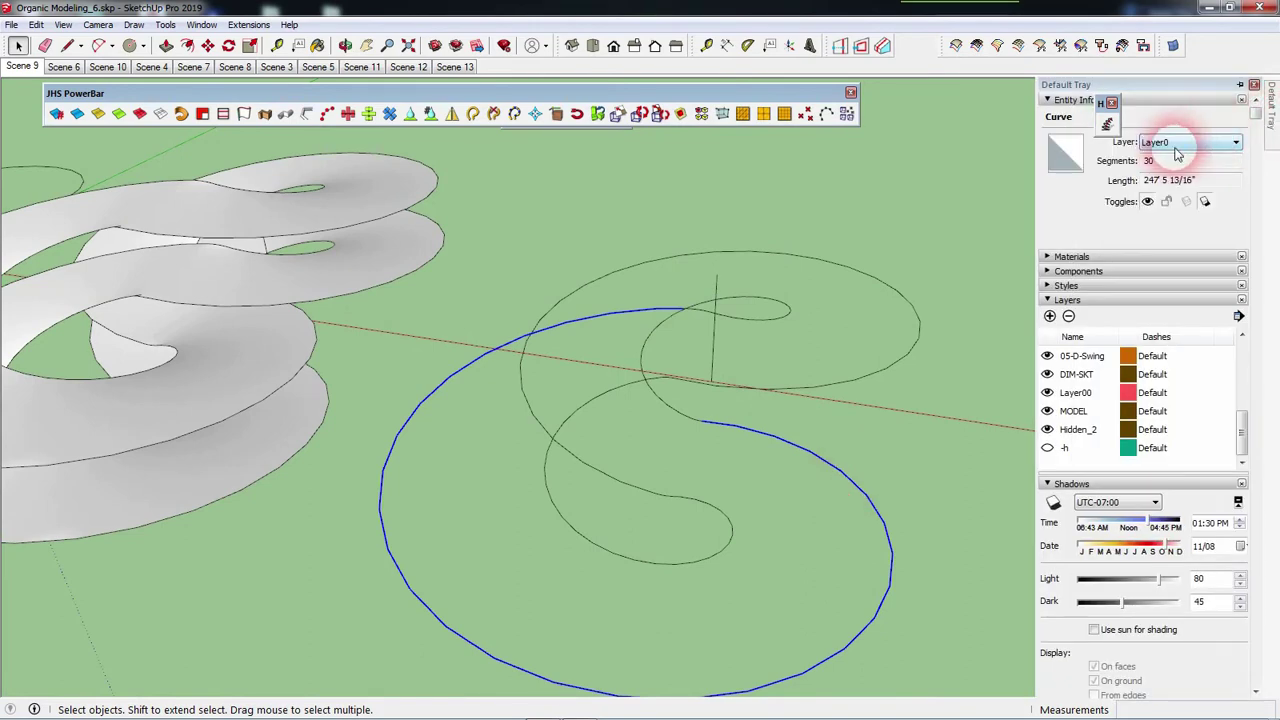
pyautogui.doubleClick(1155, 161)
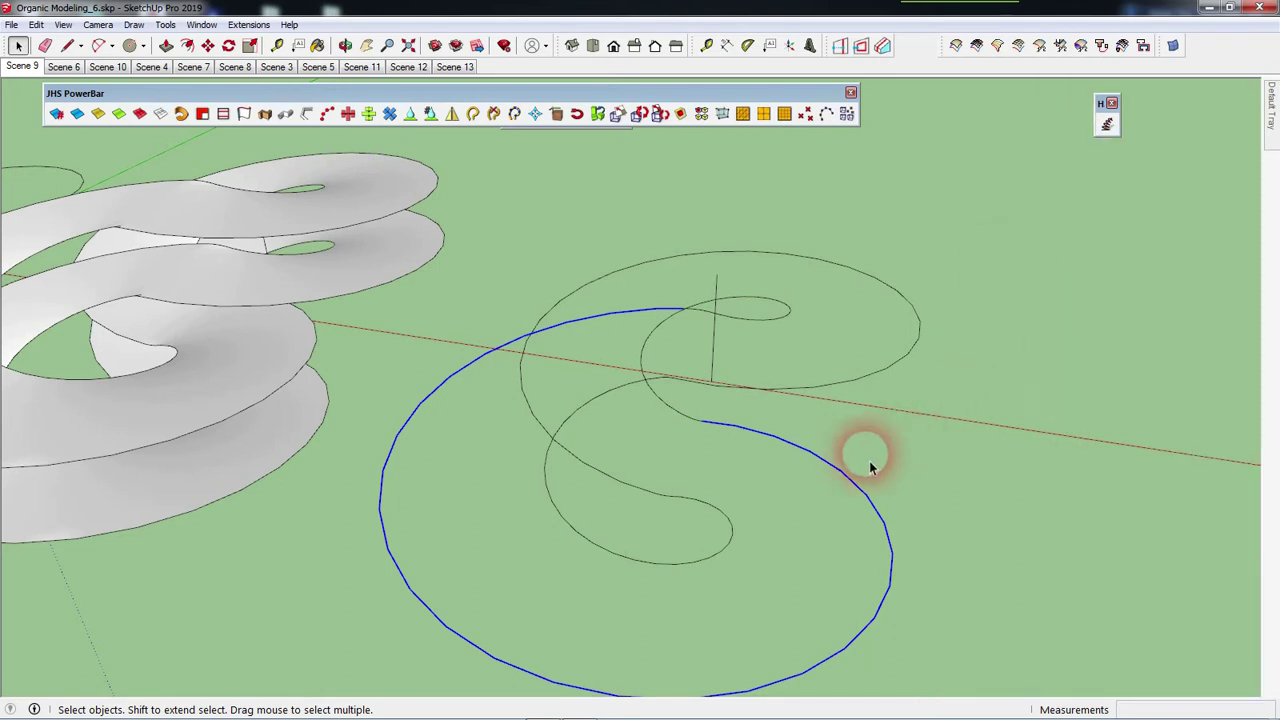
pyautogui.rightClick(838, 474)
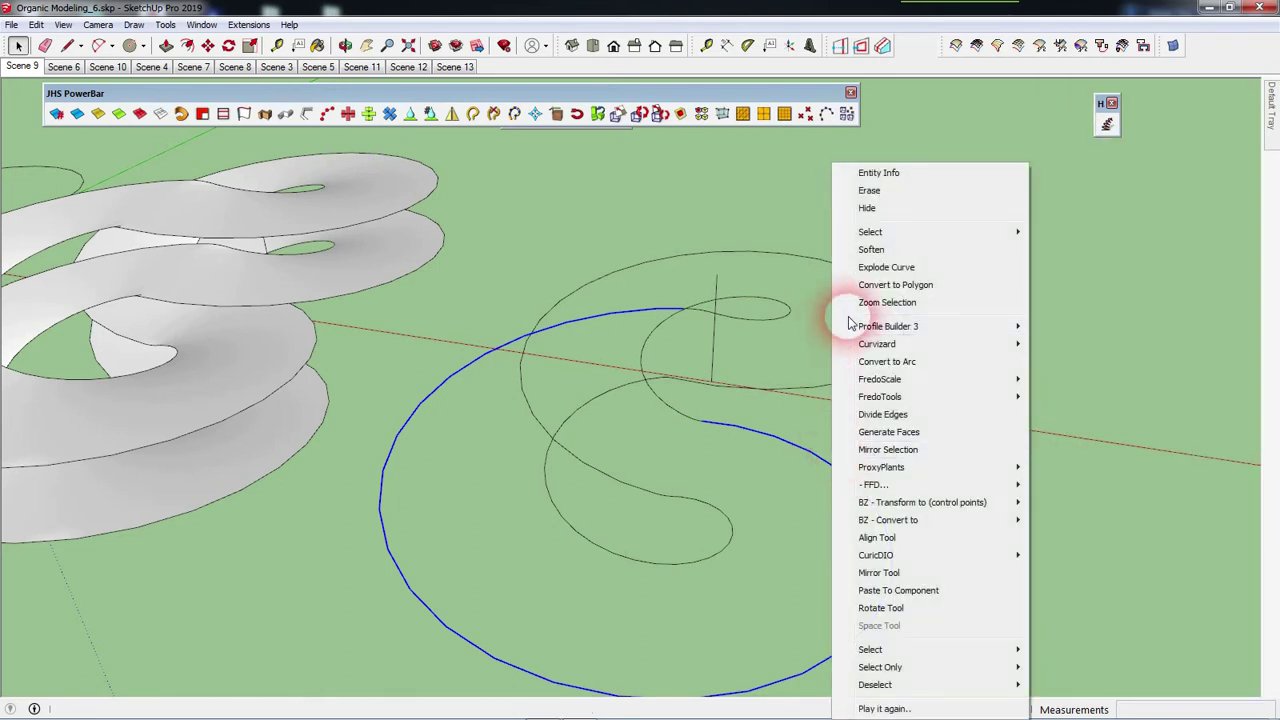
pyautogui.click(1123, 186)
pyautogui.click(845, 474)
pyautogui.rightClick(846, 474)
pyautogui.click(782, 456)
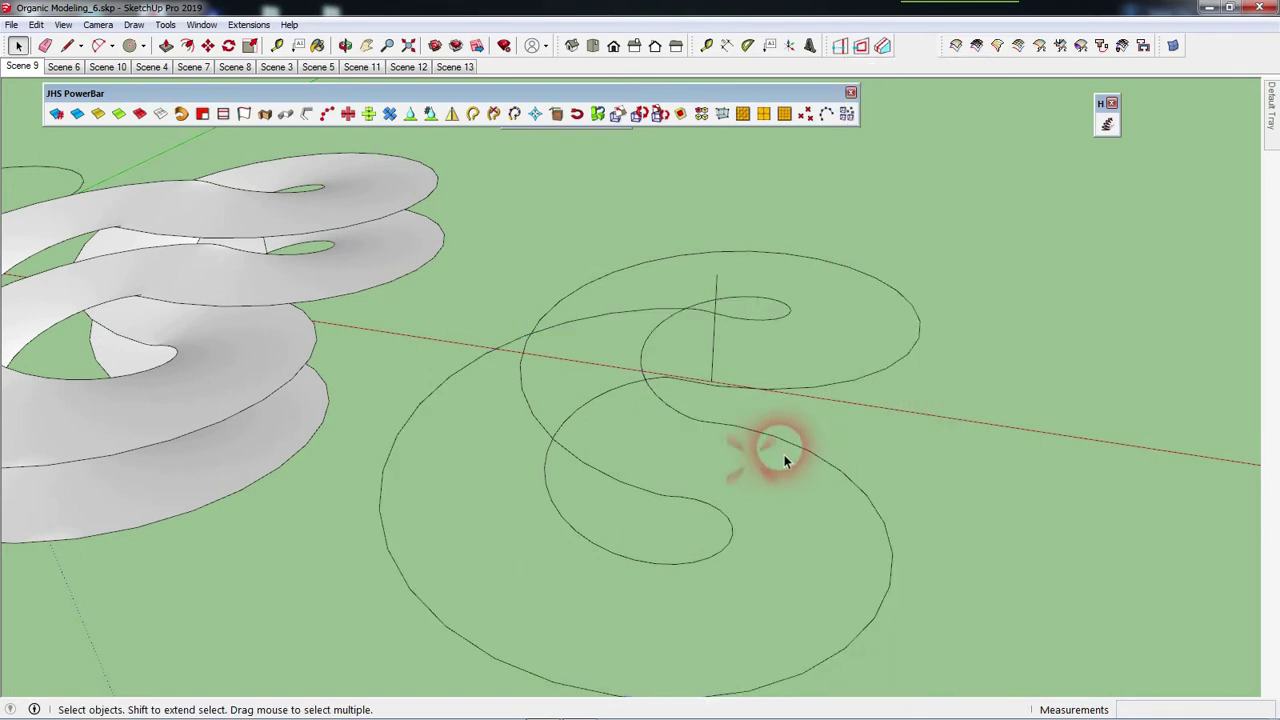
pyautogui.click(797, 455)
pyautogui.rightClick(793, 452)
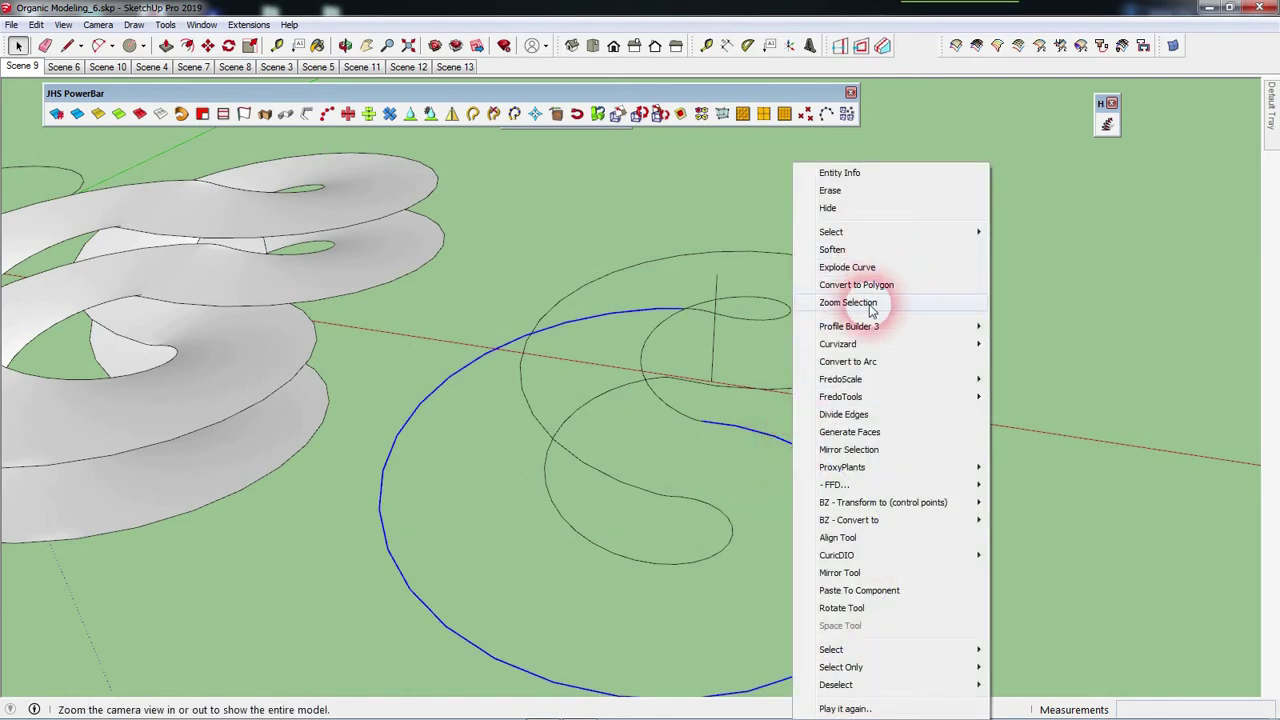
pyautogui.click(680, 18)
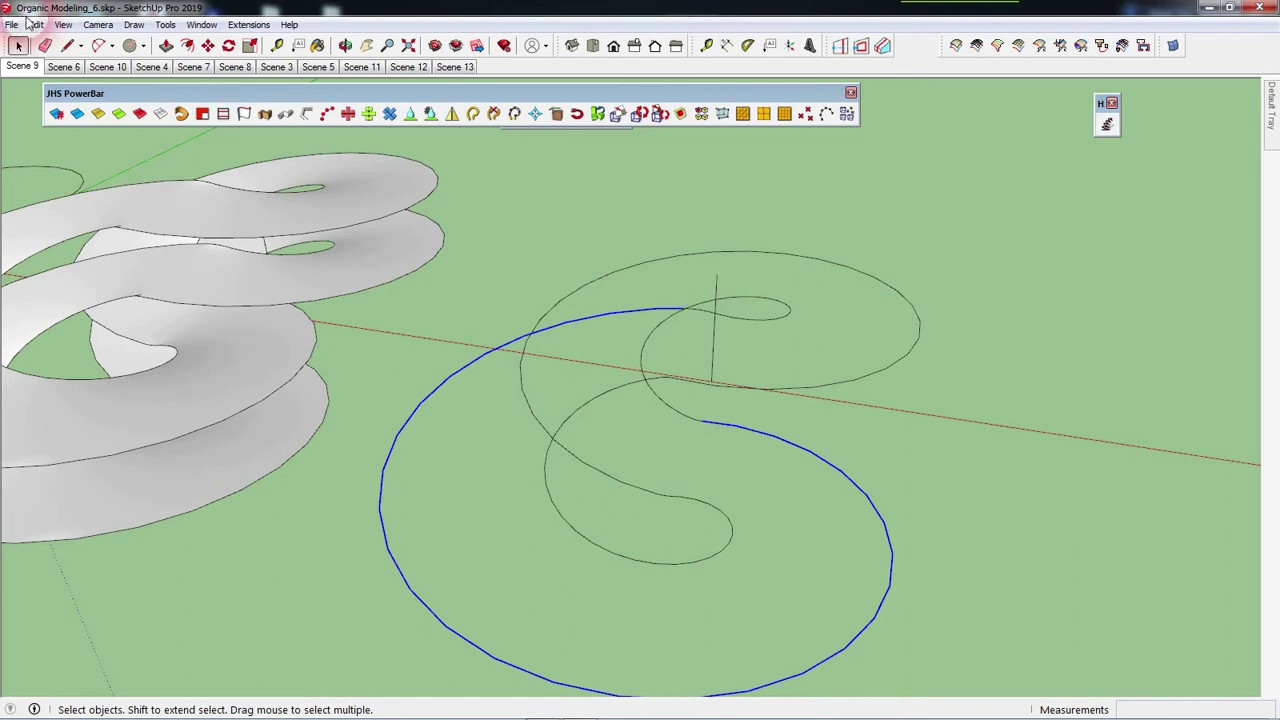
# Make the outer spiral curve into its own component via Edit > Make Component.
pyautogui.click(35, 24)
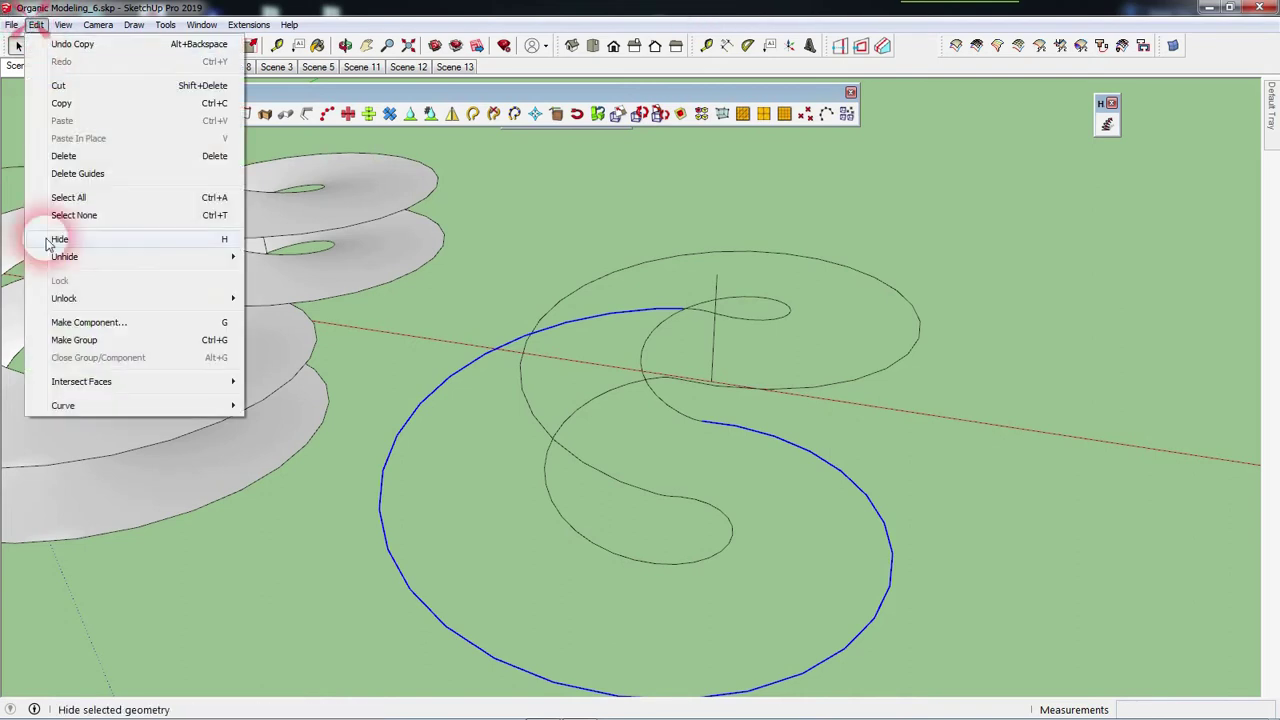
pyautogui.click(90, 322)
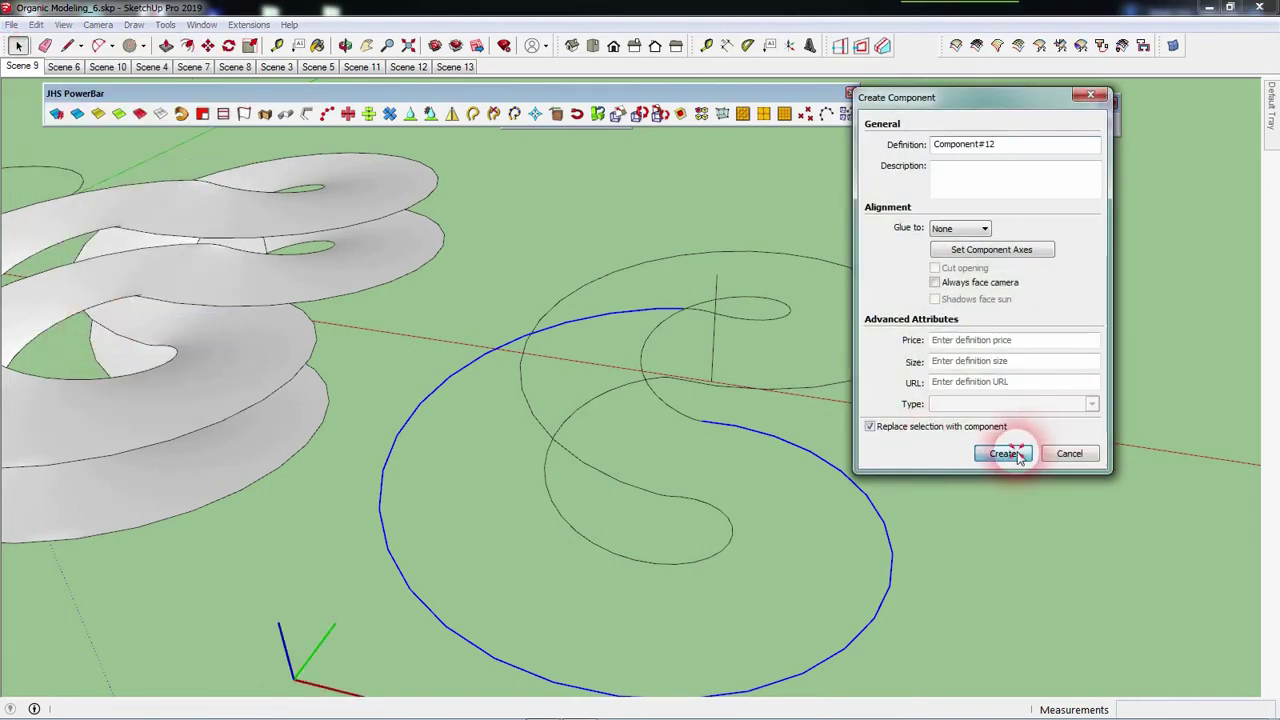
pyautogui.click(1004, 454)
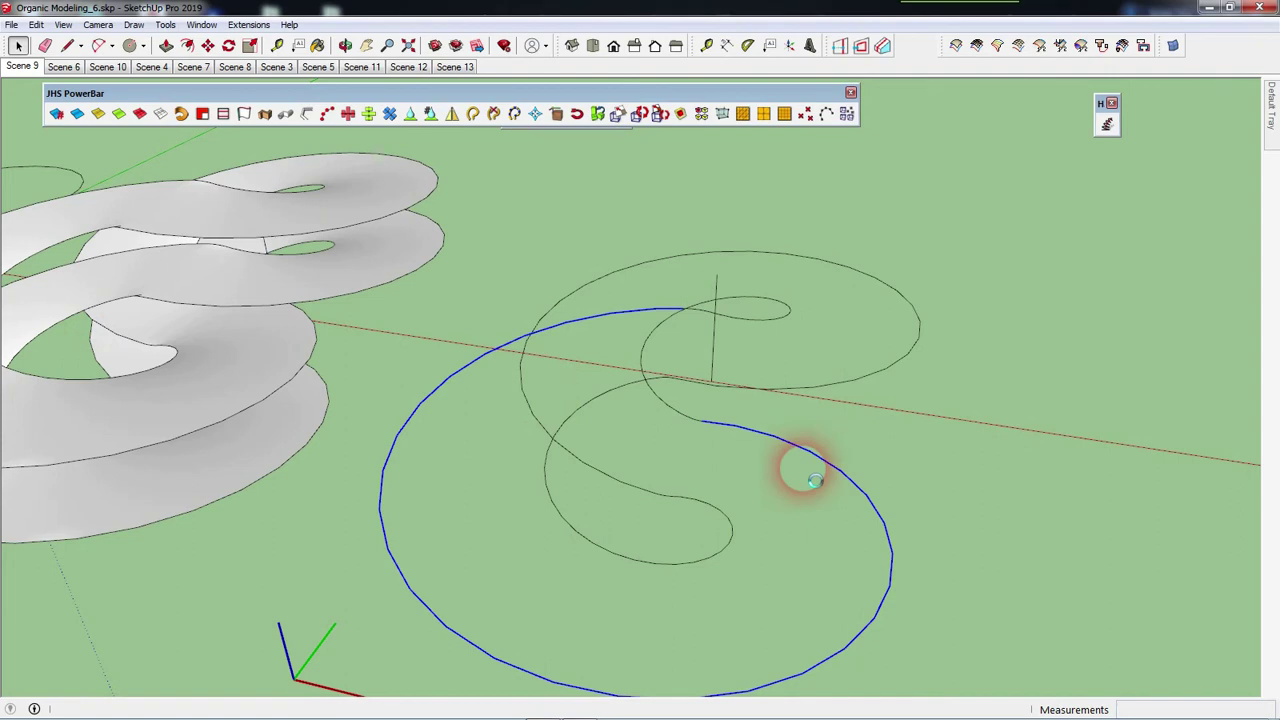
pyautogui.click(812, 481)
# Inside the component, explode the curve and confirm 30 edges totalling 247' 5 13/16".
pyautogui.doubleClick(825, 472)
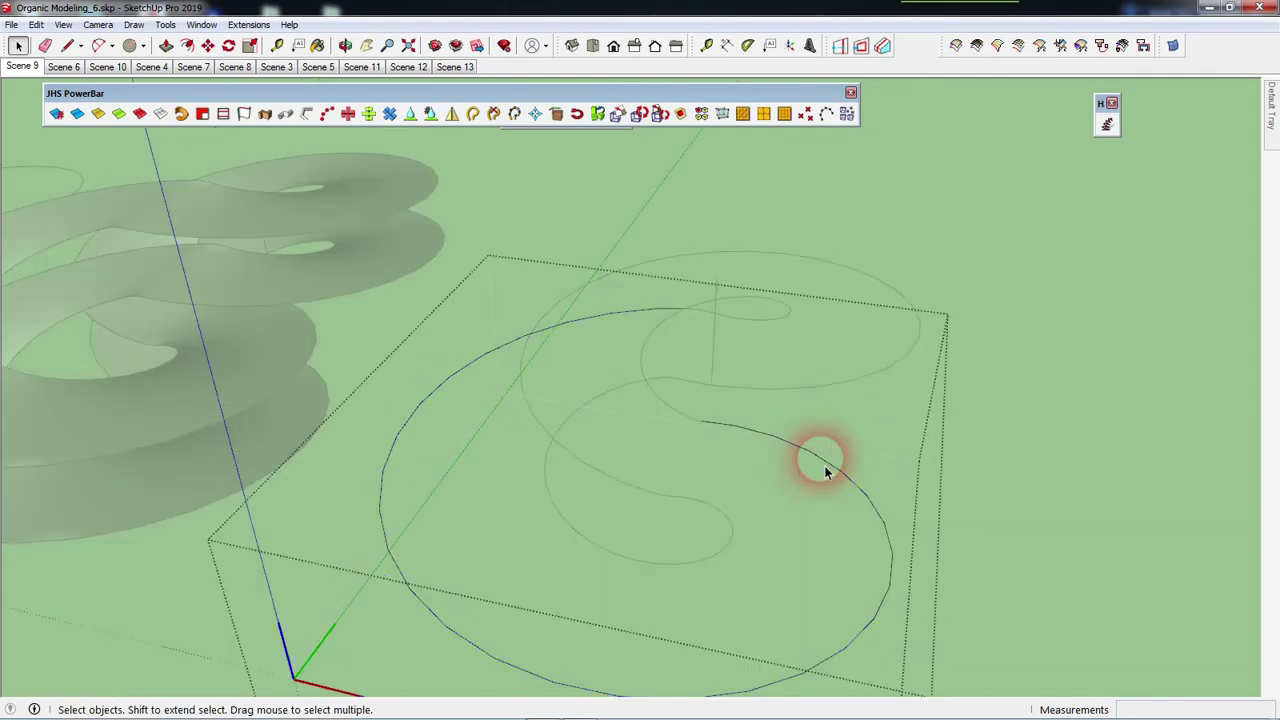
pyautogui.click(826, 472)
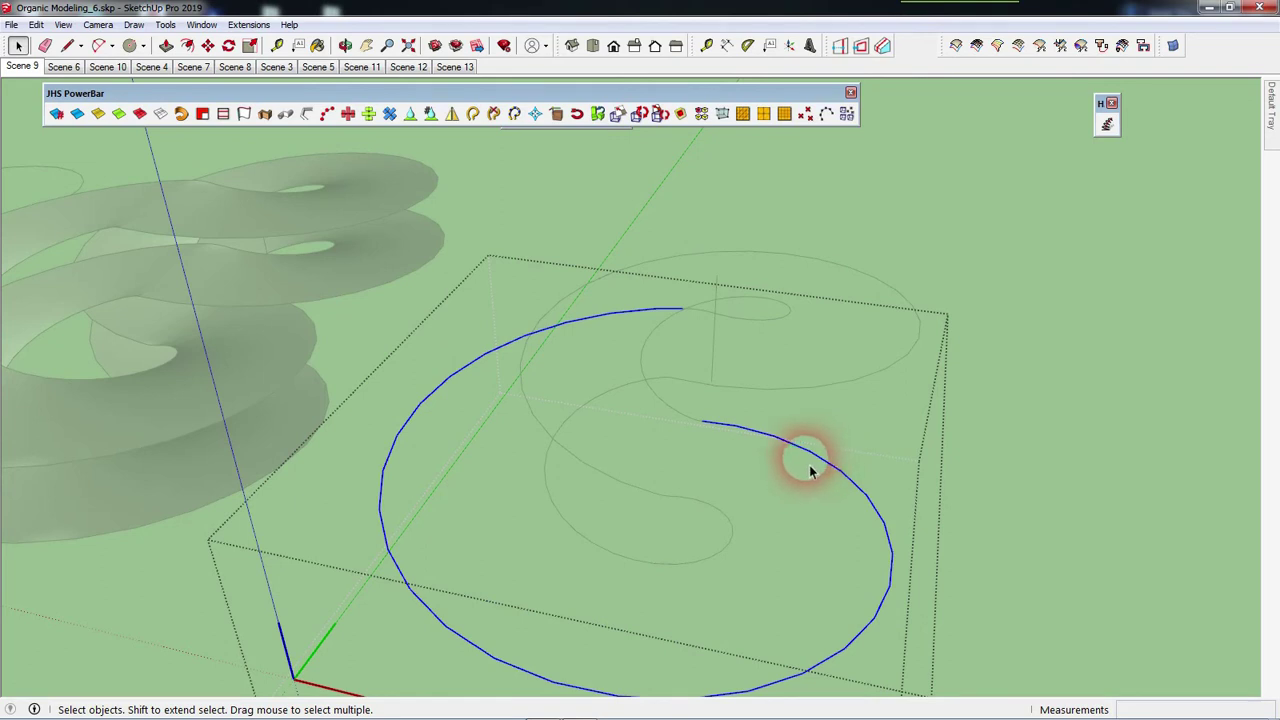
pyautogui.rightClick(815, 470)
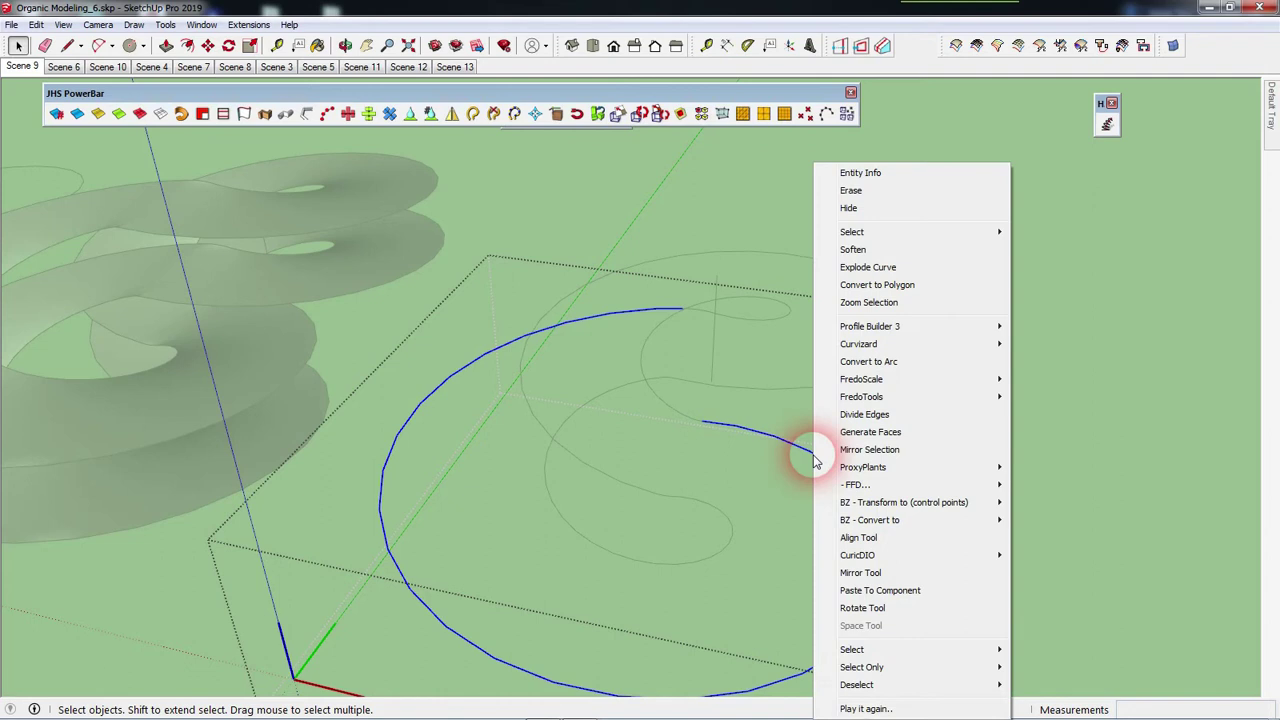
pyautogui.click(880, 268)
pyautogui.click(798, 432)
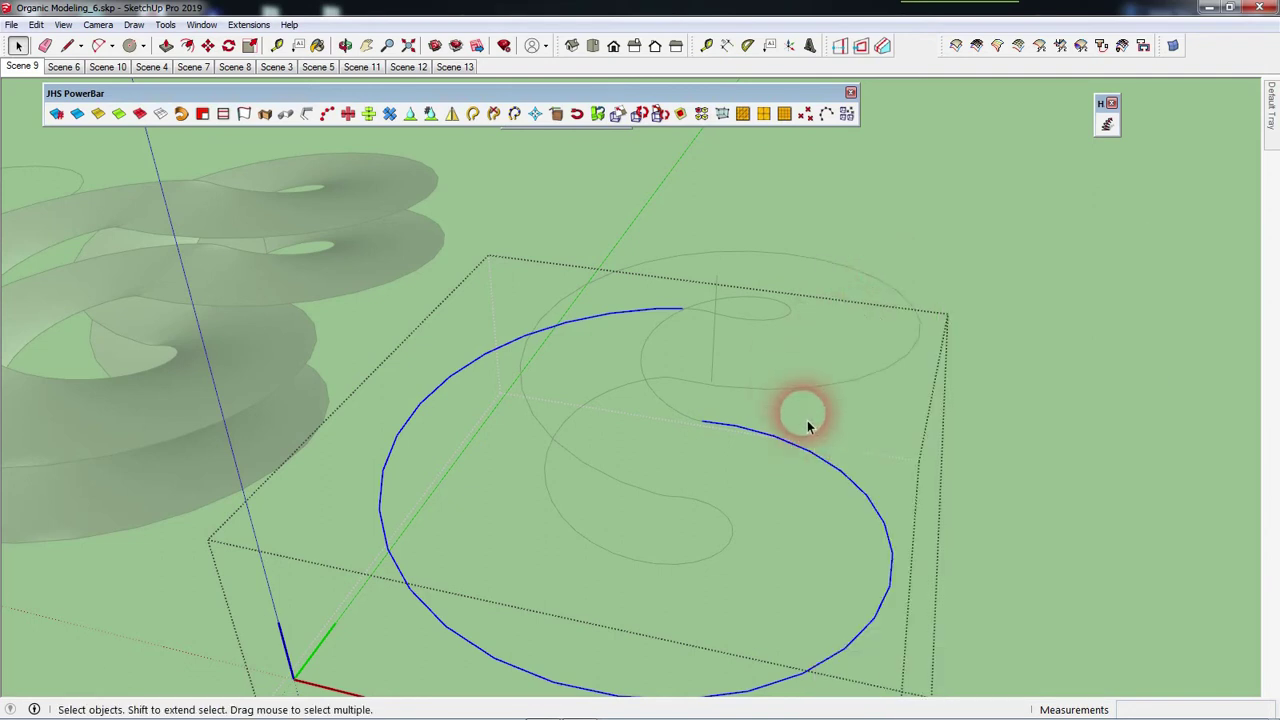
pyautogui.tripleClick(793, 452)
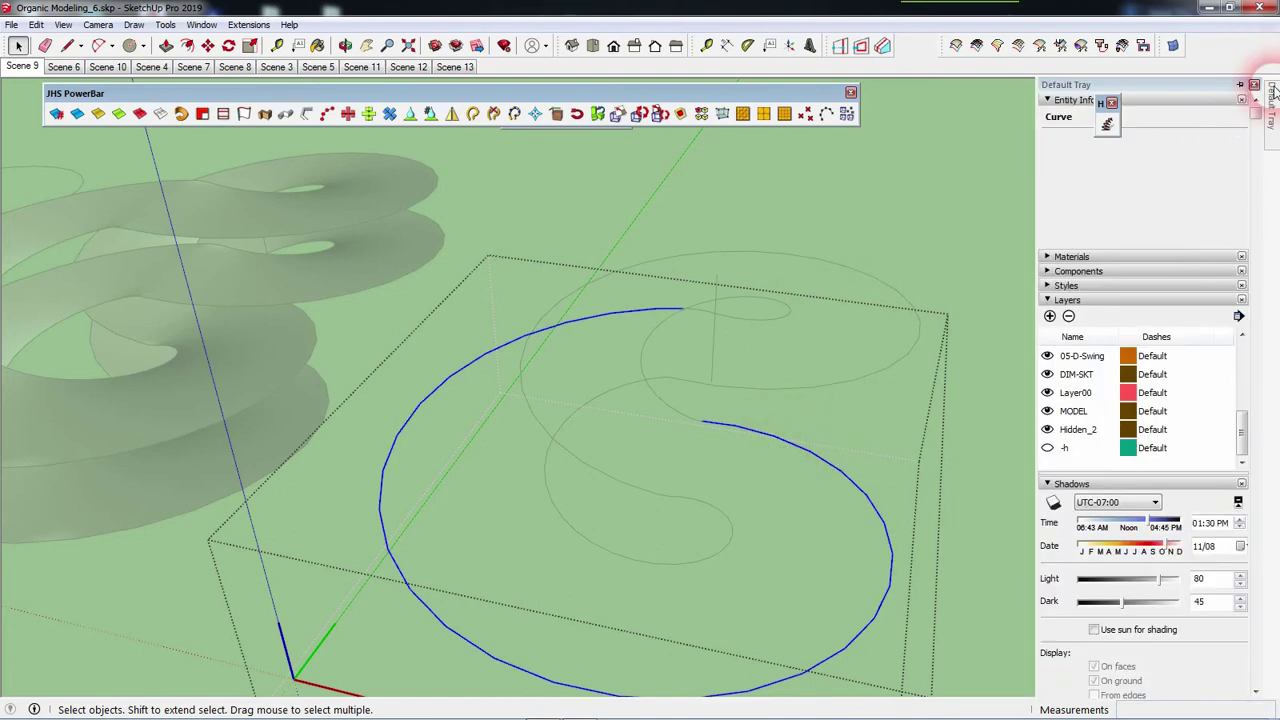
pyautogui.moveTo(1218, 168); pyautogui.dragTo(1153, 164)
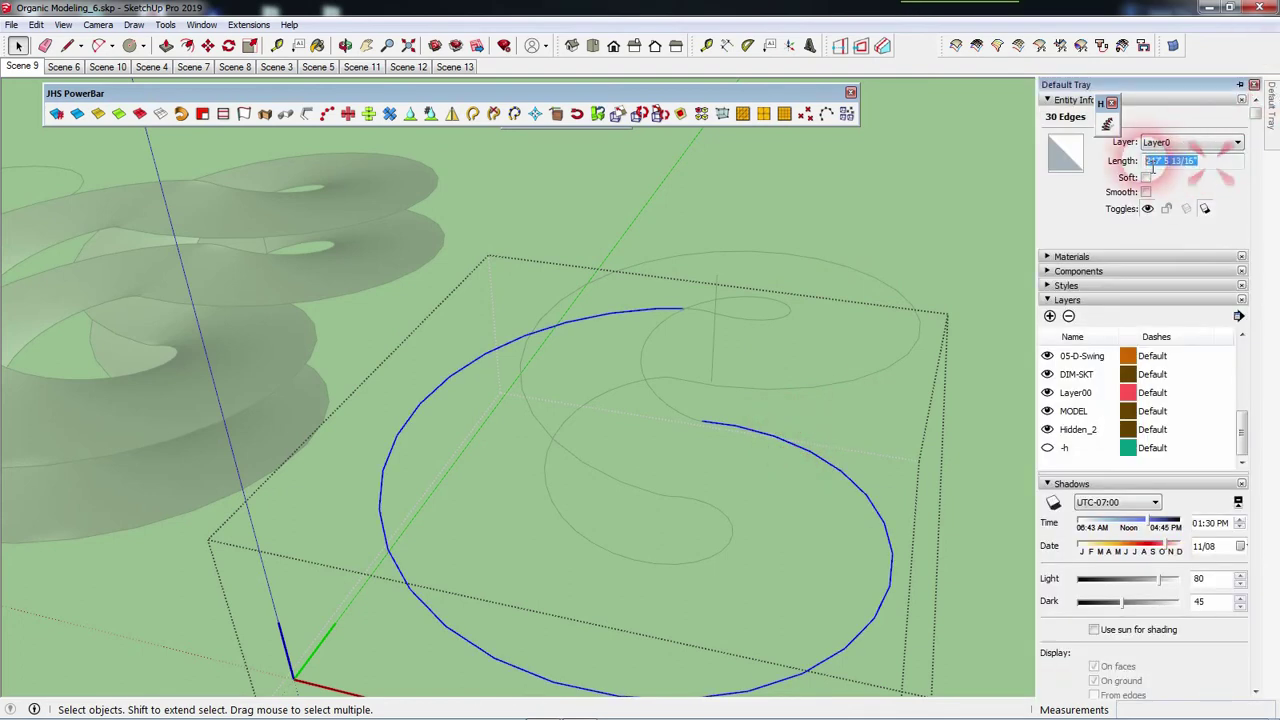
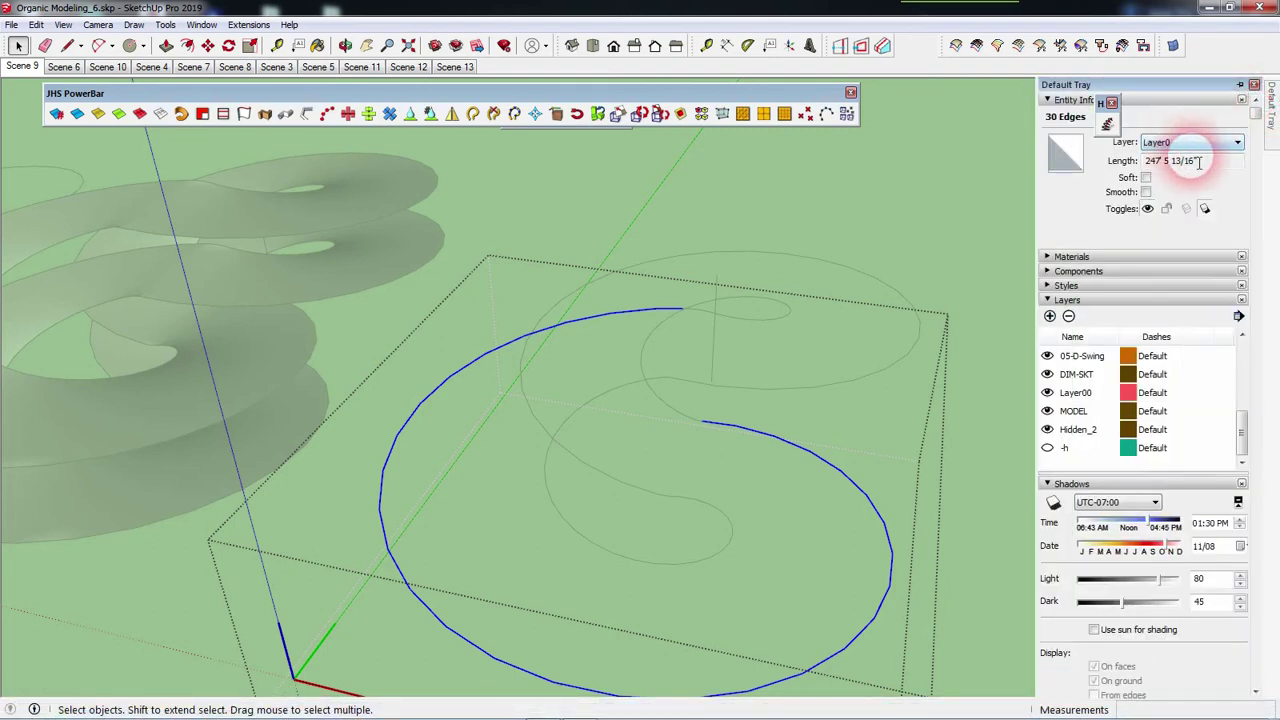
# Check the spiral curve's total length in the tray, then clear the selection.
pyautogui.click(1215, 161)
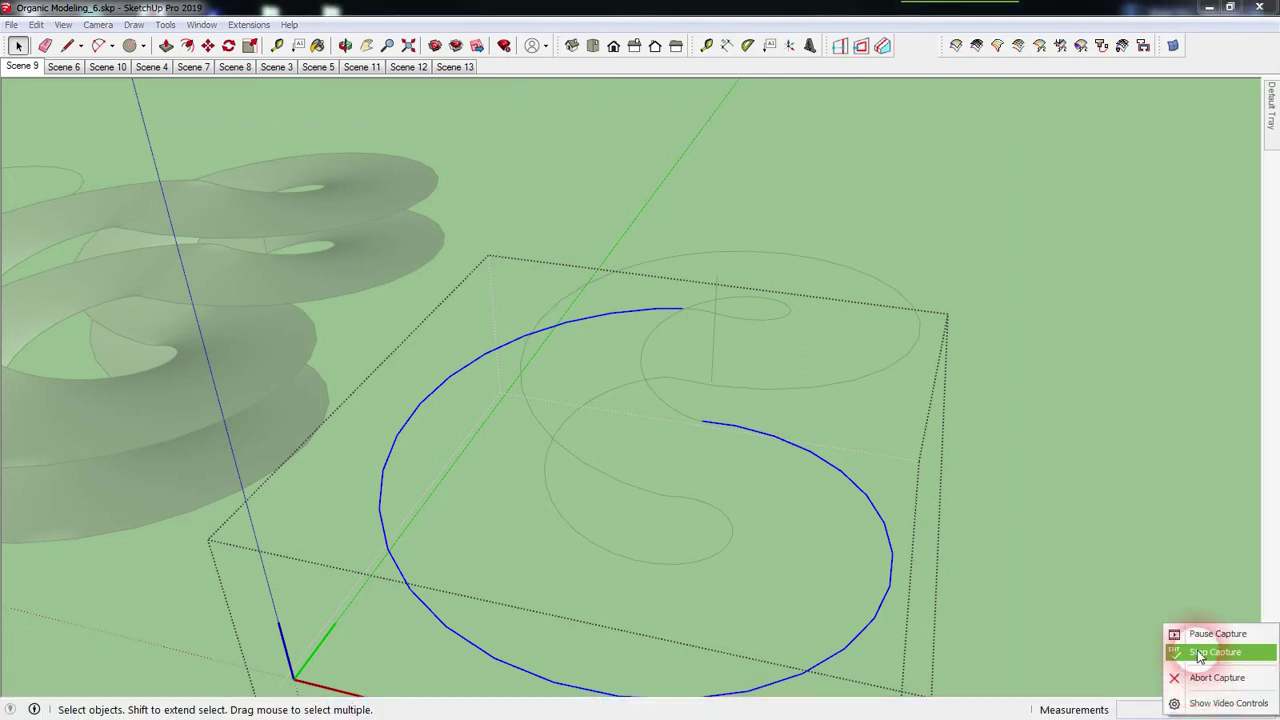
pyautogui.click(1210, 630)
pyautogui.click(1090, 515)
# Select the spiral curves group and double-click into it for editing.
pyautogui.moveTo(992, 414)
pyautogui.mouseDown(button='middle')
pyautogui.moveTo(887, 450)
pyautogui.moveTo(908, 431)
pyautogui.moveTo(717, 417)
pyautogui.moveTo(943, 431)
pyautogui.moveTo(943, 465)
pyautogui.mouseUp(button='middle')
pyautogui.click(929, 486)
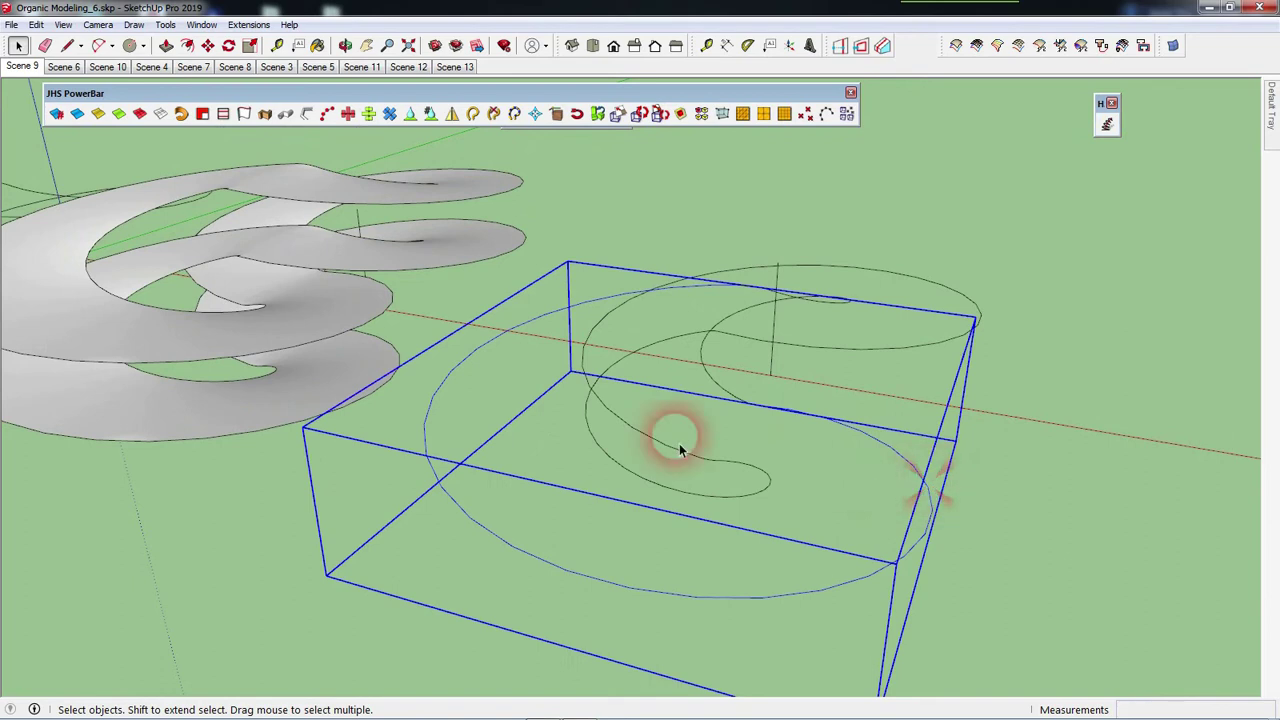
pyautogui.moveTo(857, 471); pyautogui.dragTo(931, 514, button='middle')
pyautogui.click(873, 490)
pyautogui.click(873, 490)
pyautogui.doubleClick(866, 480)
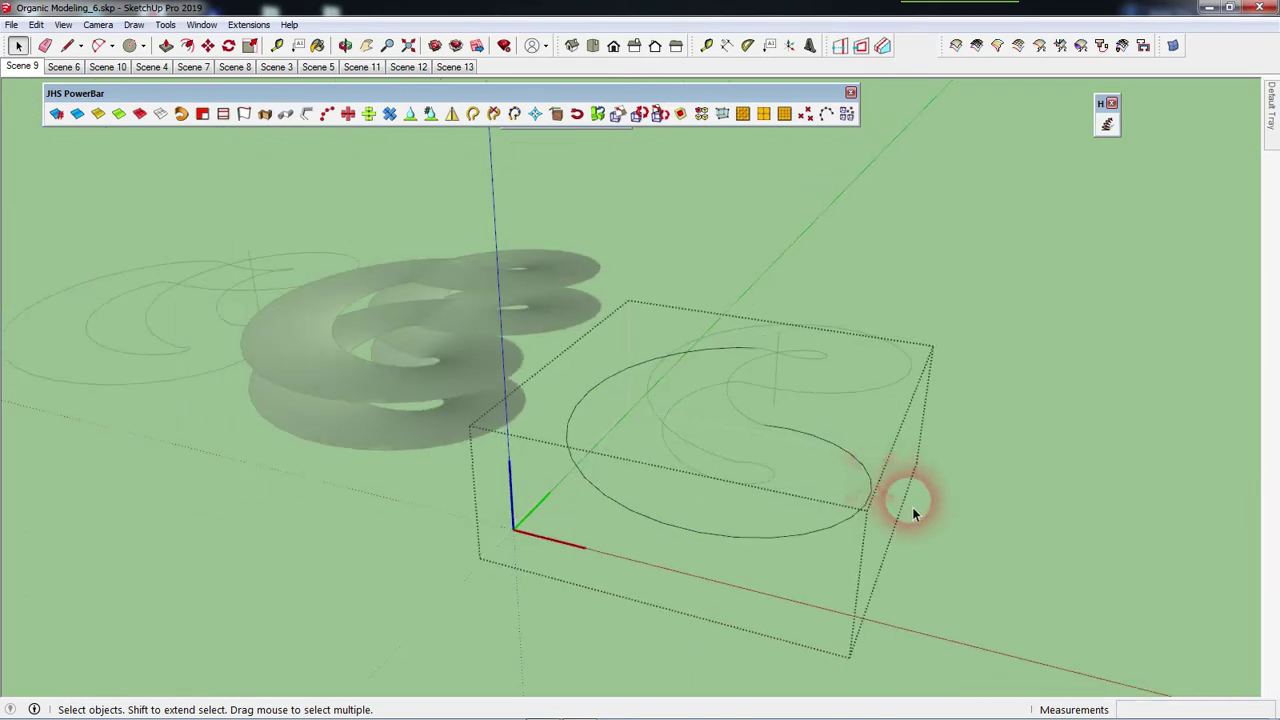
pyautogui.moveTo(866, 480); pyautogui.dragTo(818, 508, button='middle')
# Draw a 247' 5 13/16" line along the green axis, matching the spiral's length.
pyautogui.press('l')
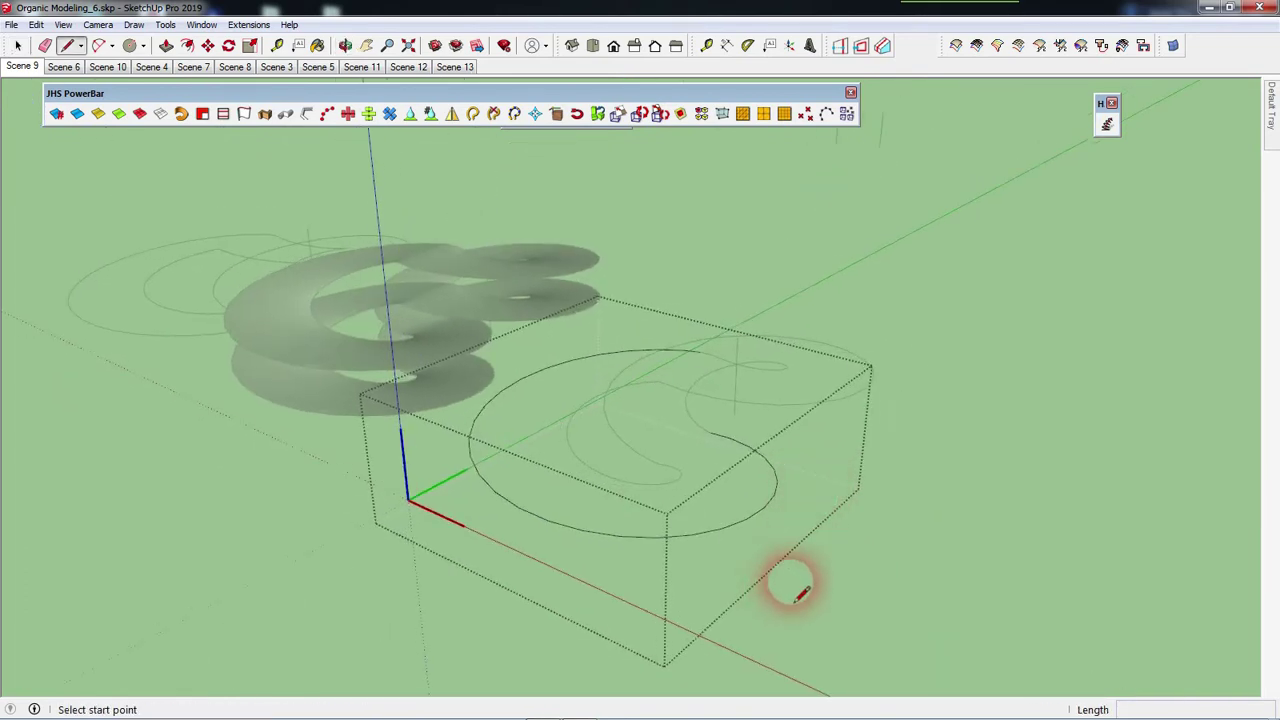
pyautogui.click(708, 618)
pyautogui.write("247' 5 13/16")
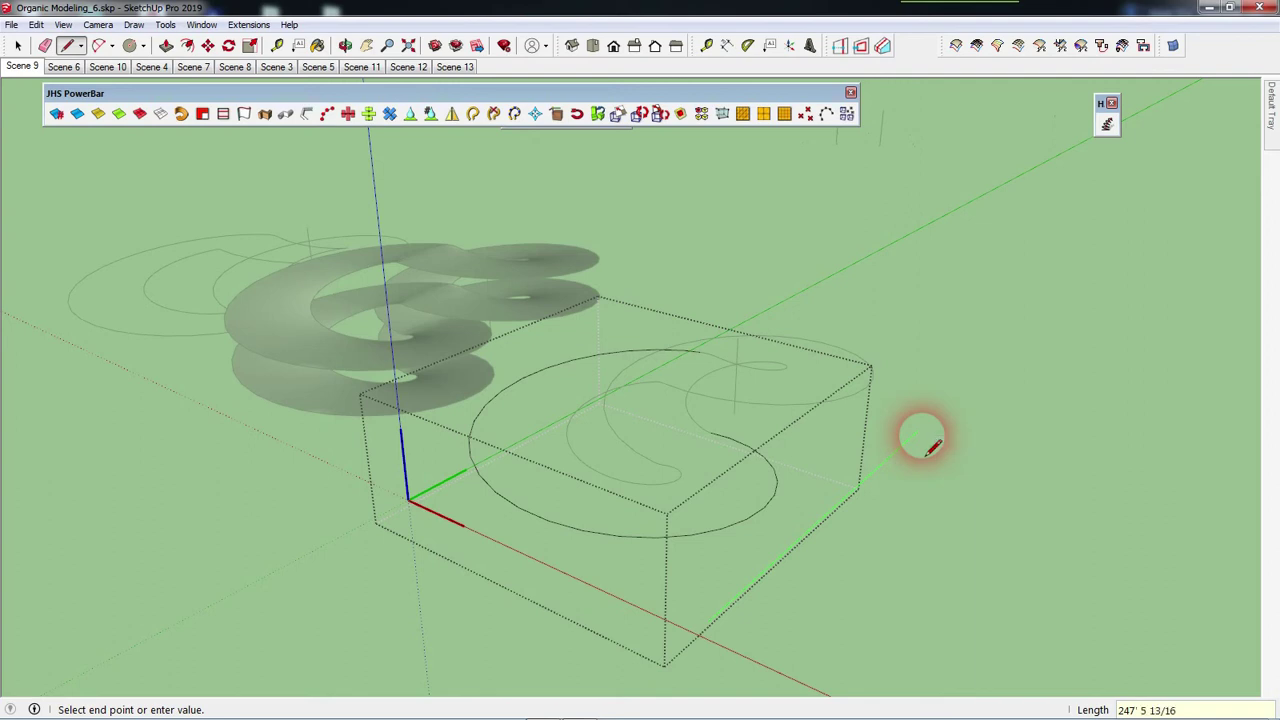
pyautogui.press('Return')
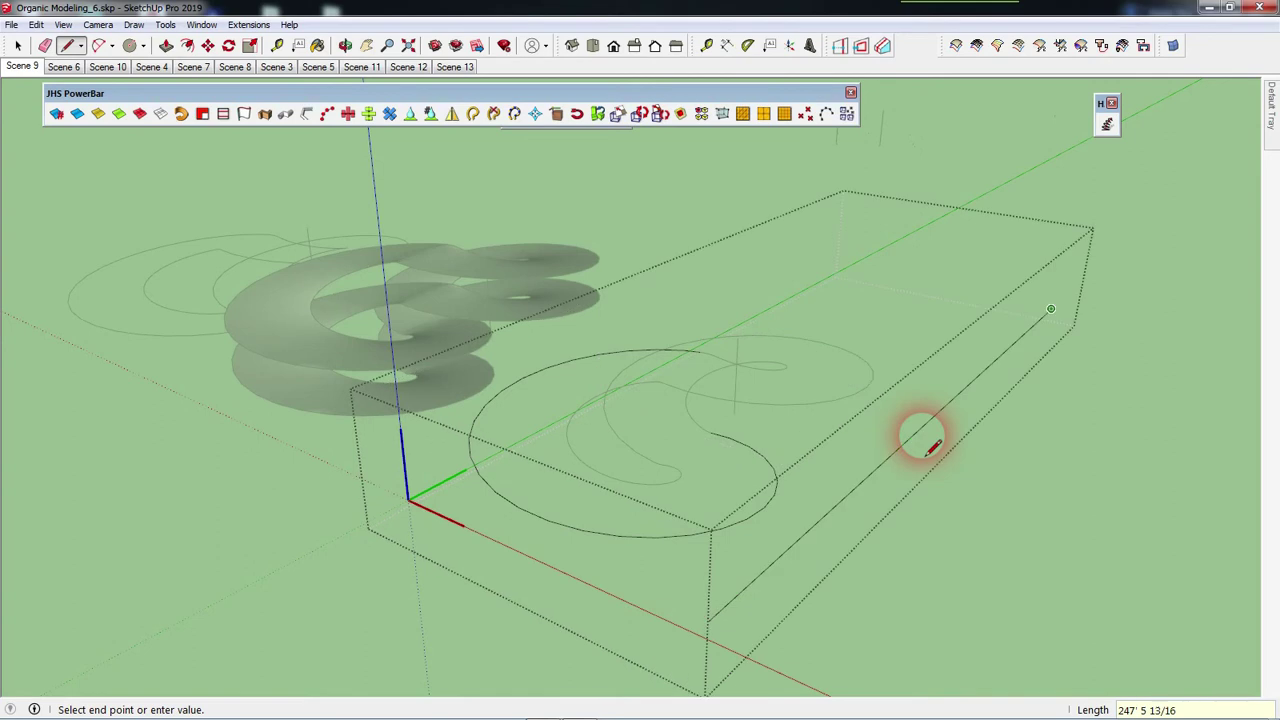
# Draw an upright edge and a parallel top edge to close a vertical rectangular face.
pyautogui.press('space')
pyautogui.moveTo(771, 514)
pyautogui.mouseDown(button='middle')
pyautogui.moveTo(800, 451)
pyautogui.moveTo(797, 407)
pyautogui.moveTo(820, 449)
pyautogui.mouseUp(button='middle')
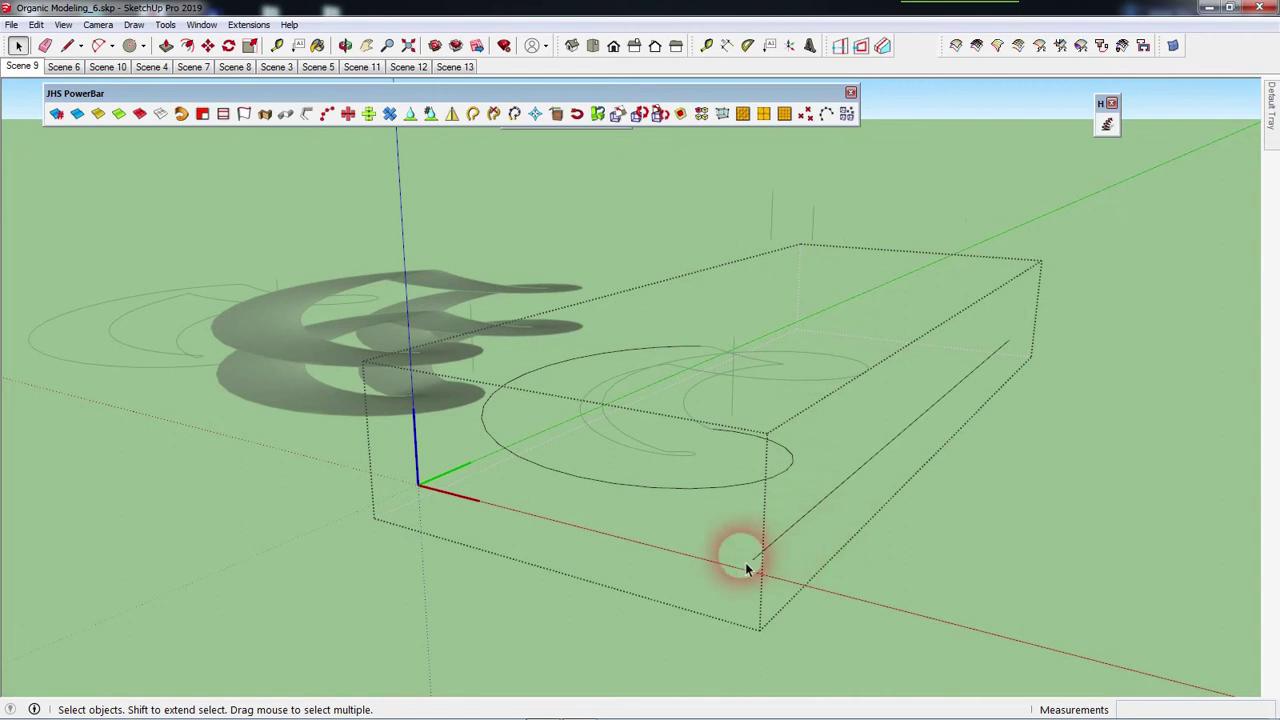
pyautogui.press('l')
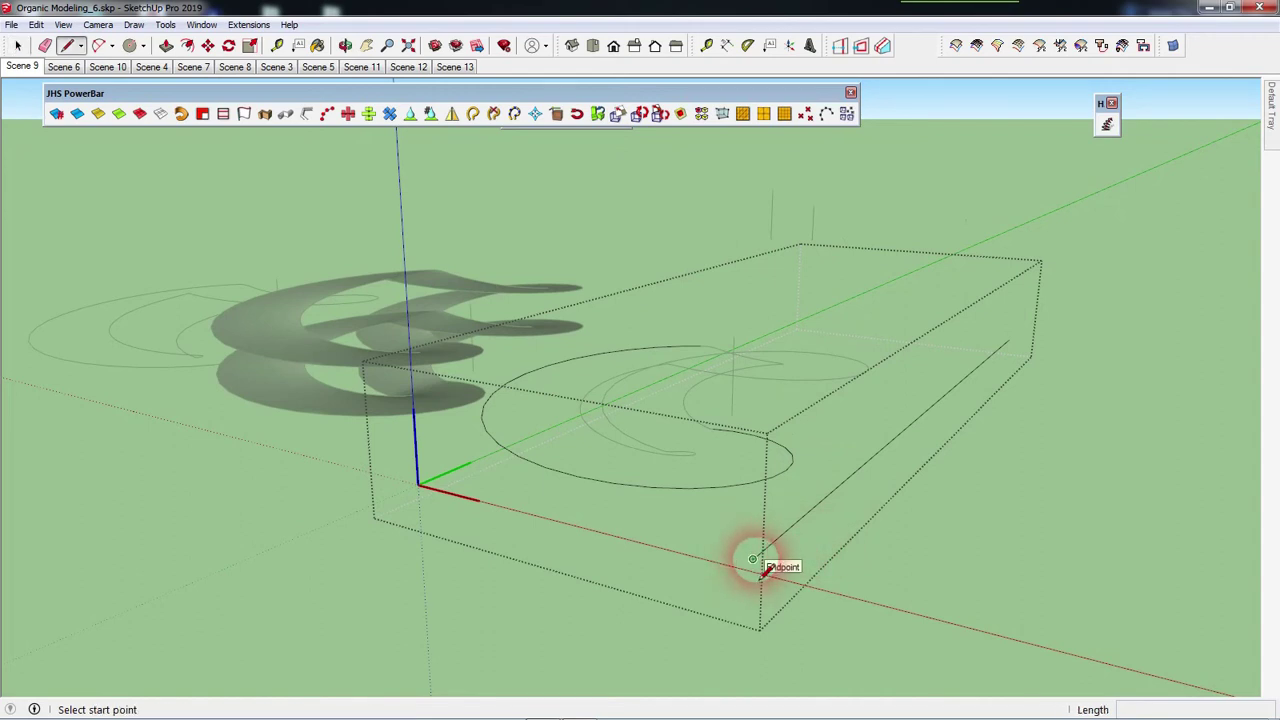
pyautogui.click(757, 566)
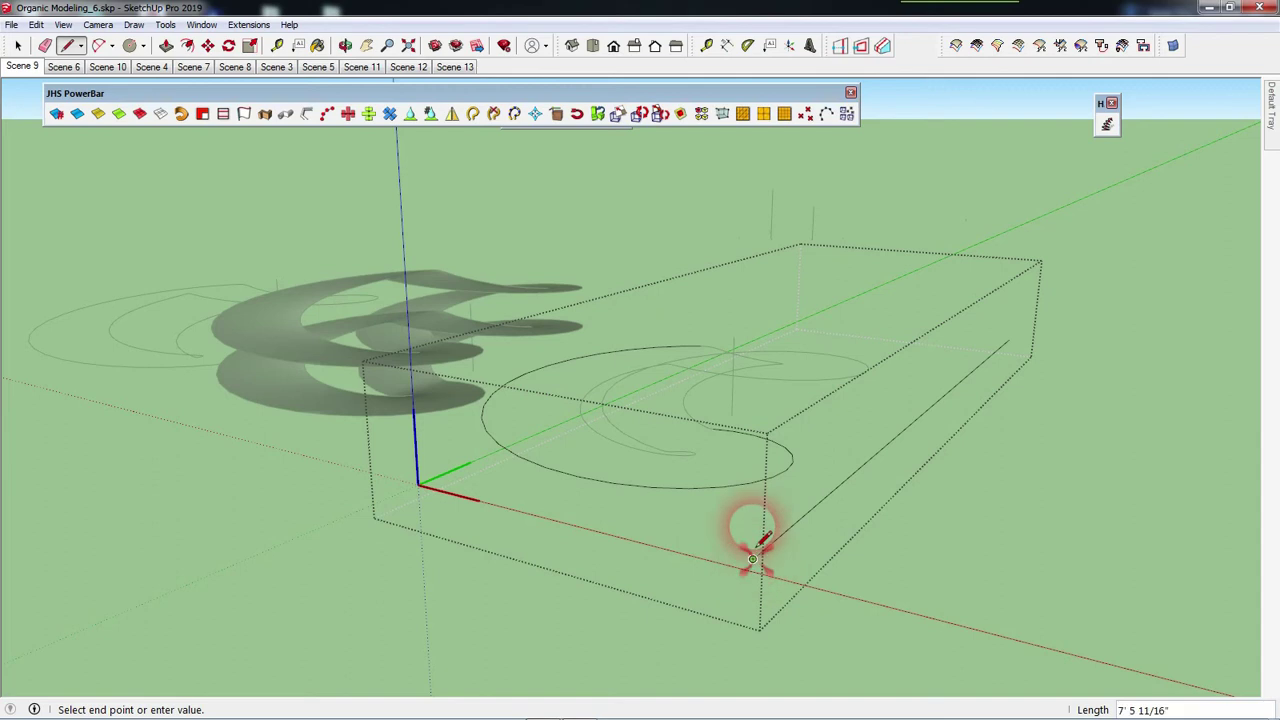
pyautogui.click(755, 480)
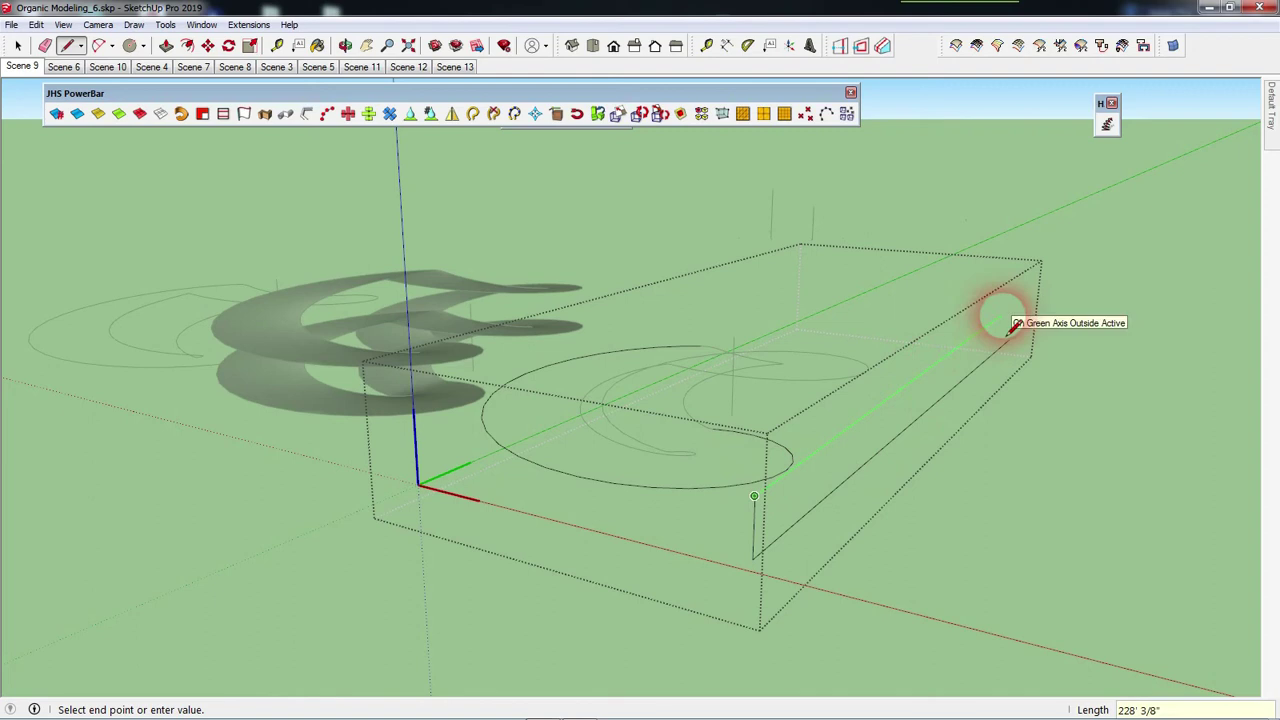
pyautogui.press('shift')
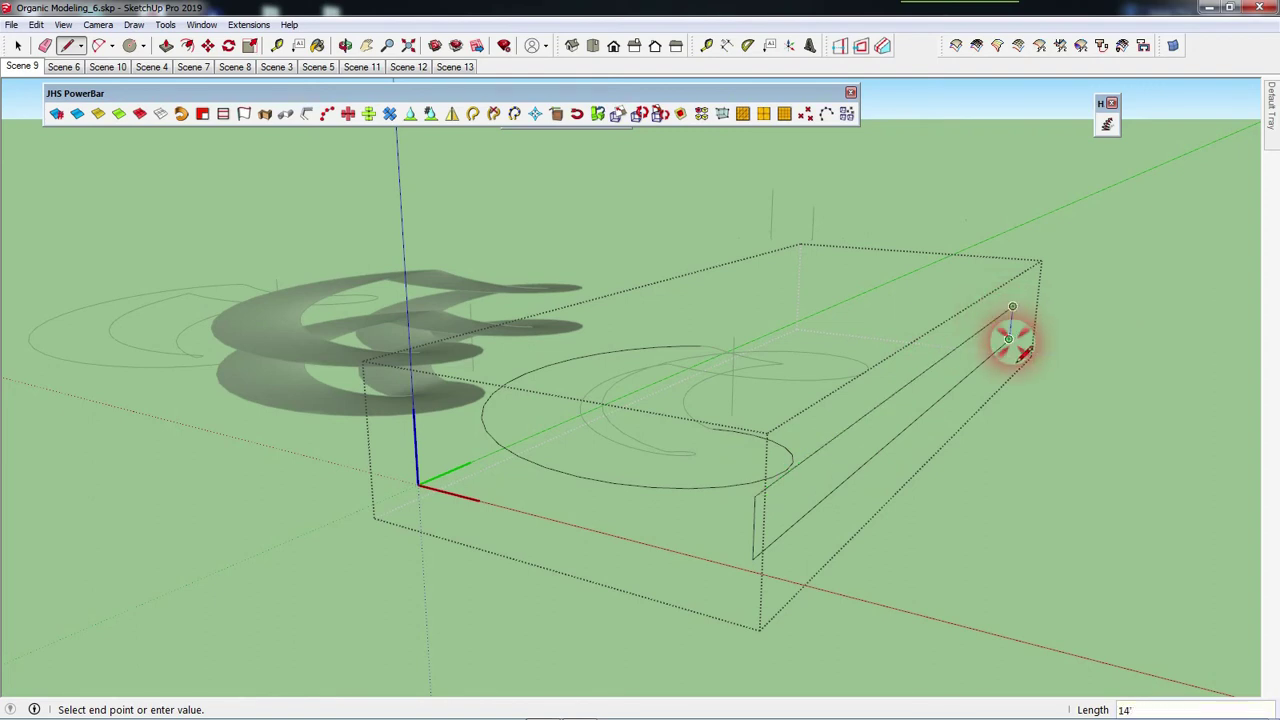
pyautogui.click(1010, 338)
pyautogui.press('space')
pyautogui.moveTo(1037, 451)
pyautogui.mouseDown(button='middle')
pyautogui.moveTo(894, 429)
pyautogui.moveTo(815, 478)
pyautogui.moveTo(831, 491)
pyautogui.moveTo(986, 471)
pyautogui.mouseUp(button='middle')
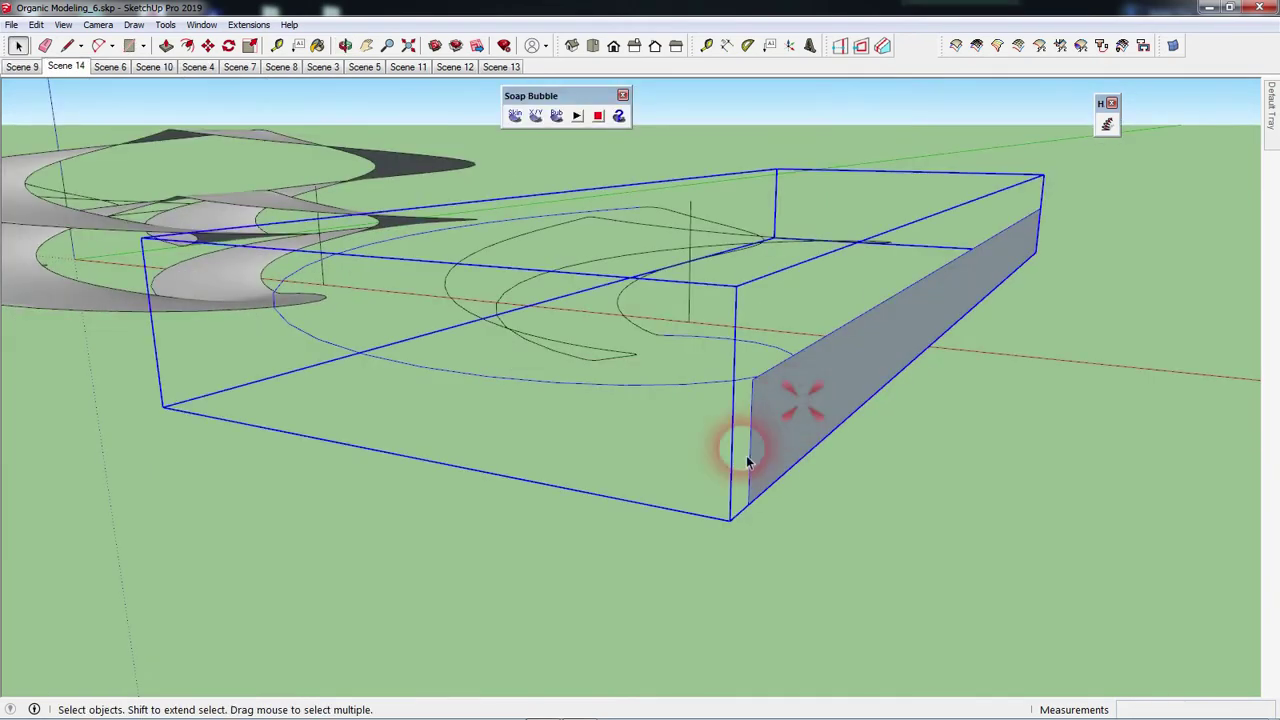
# Triple-click to select the entire connected spiral curve.
pyautogui.click(660, 510)
pyautogui.moveTo(660, 512); pyautogui.dragTo(737, 486, button='middle')
pyautogui.click(648, 482)
pyautogui.click(650, 478)
pyautogui.moveTo(652, 476); pyautogui.dragTo(694, 406, button='middle')
pyautogui.click(694, 404)
pyautogui.tripleClick(698, 402)
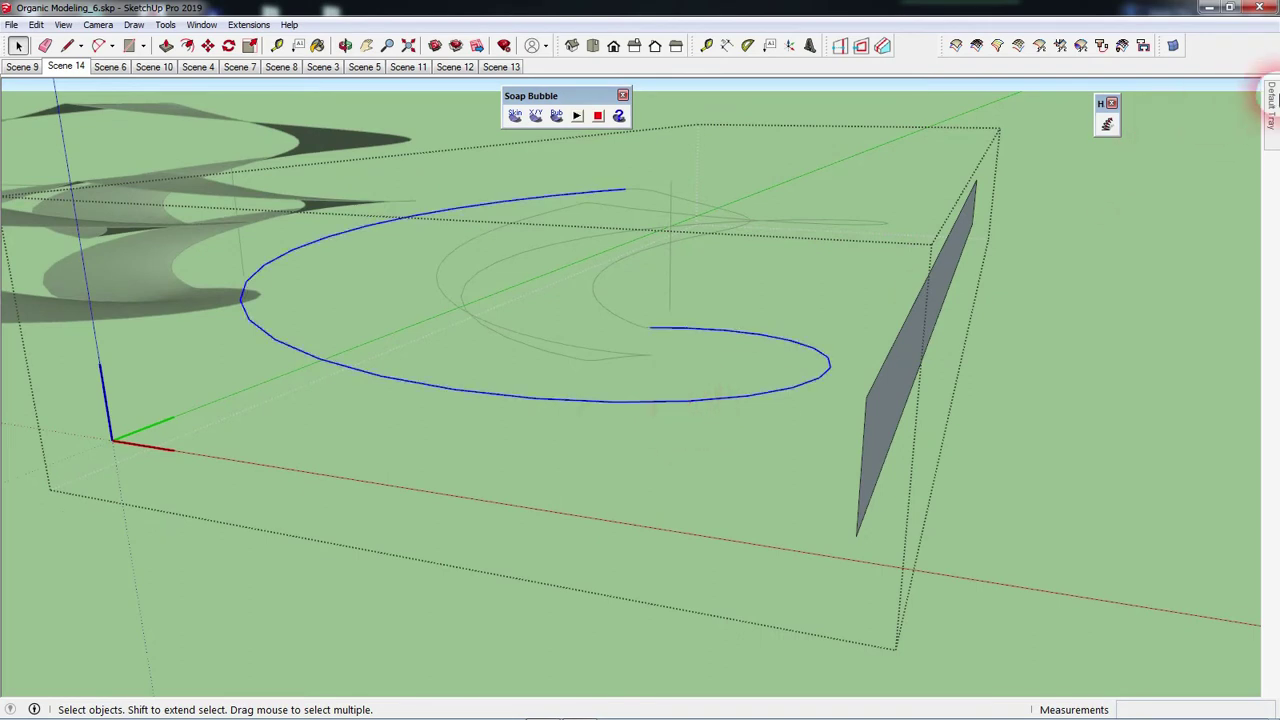
# Inspect the curve in the tray, then weld the spiral edges with Extensions > Weld.
pyautogui.click(1272, 100)
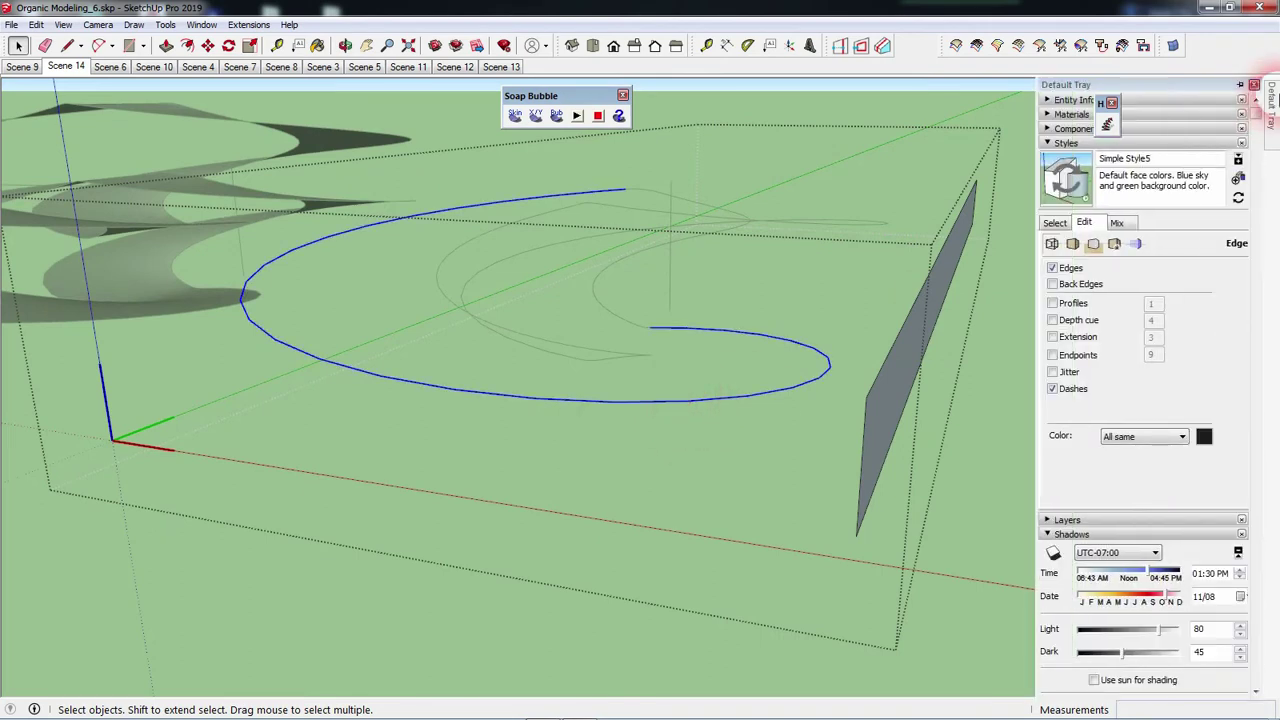
pyautogui.click(1073, 100)
pyautogui.click(1073, 114)
pyautogui.click(1073, 100)
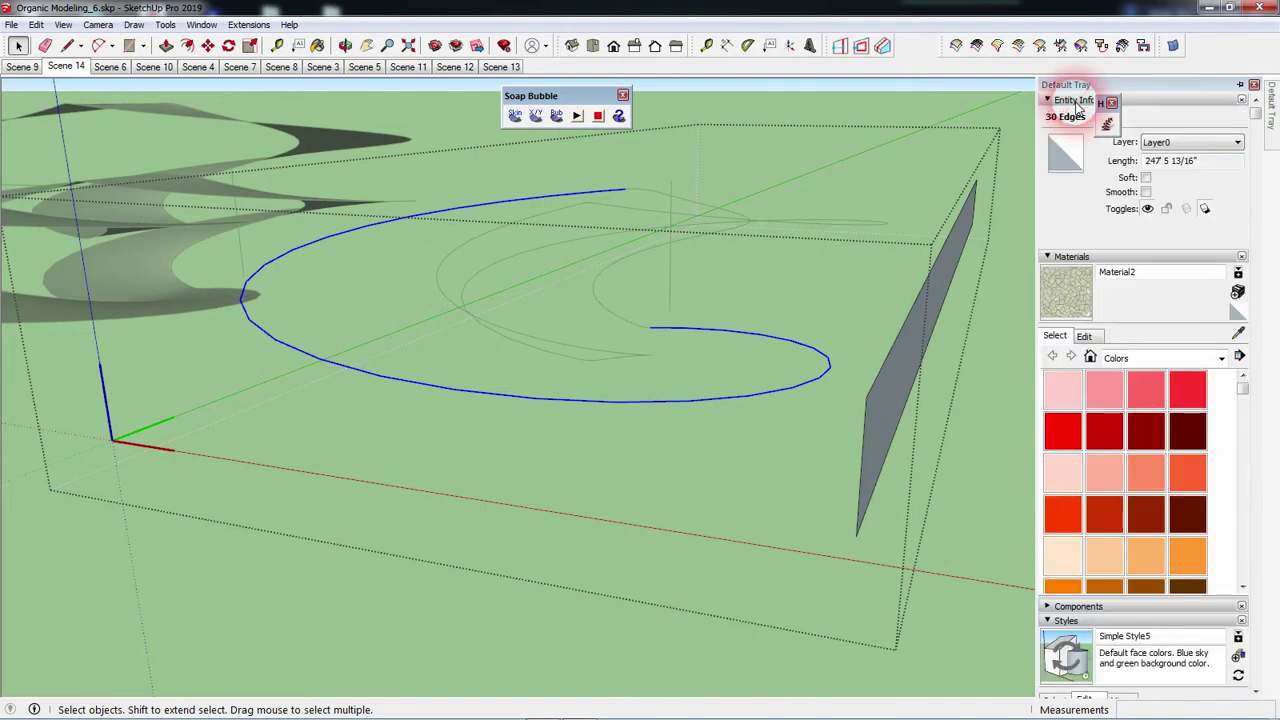
pyautogui.click(244, 25)
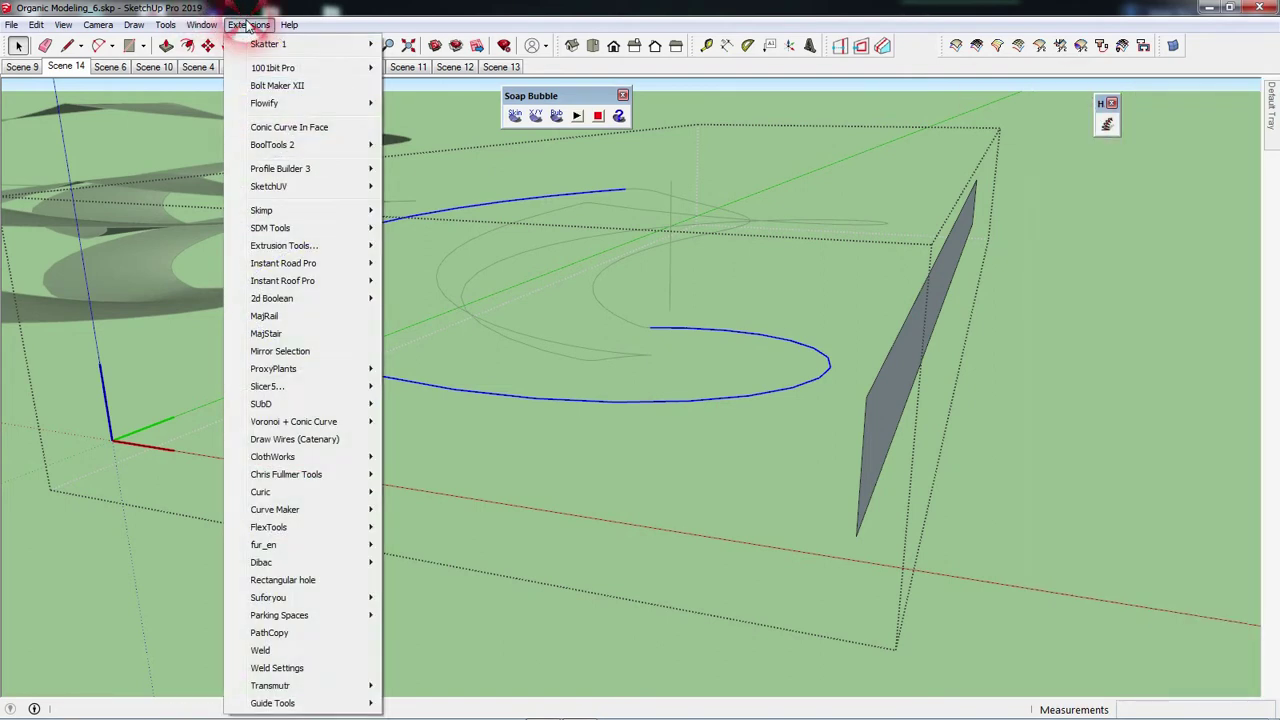
pyautogui.click(259, 650)
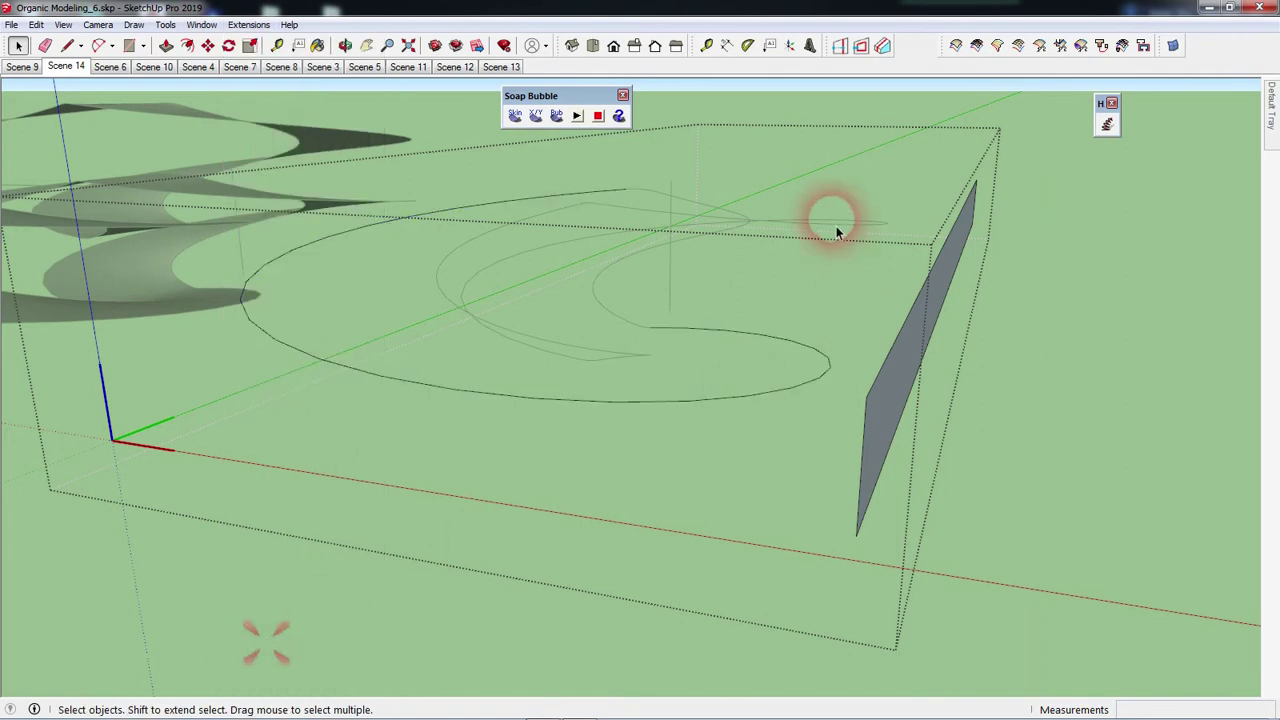
pyautogui.click(704, 399)
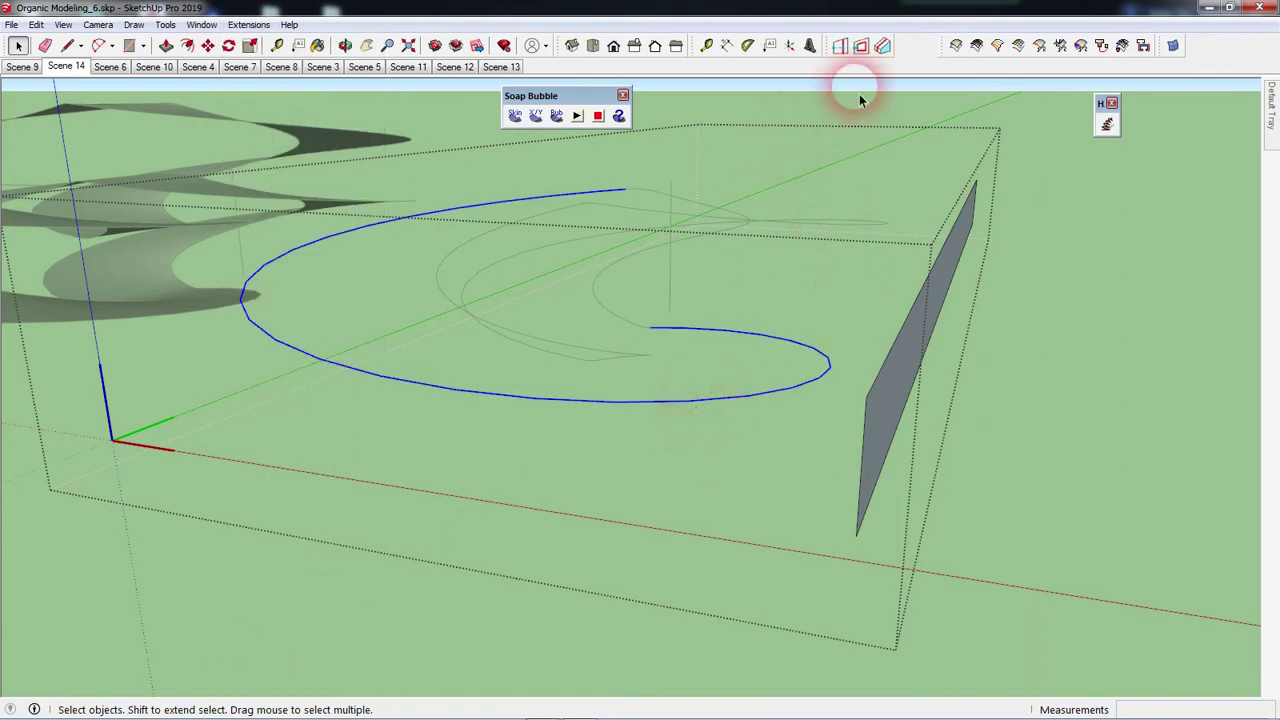
# Enable the JHS PowerBar toolbar from the toolbar list.
pyautogui.rightClick(914, 42)
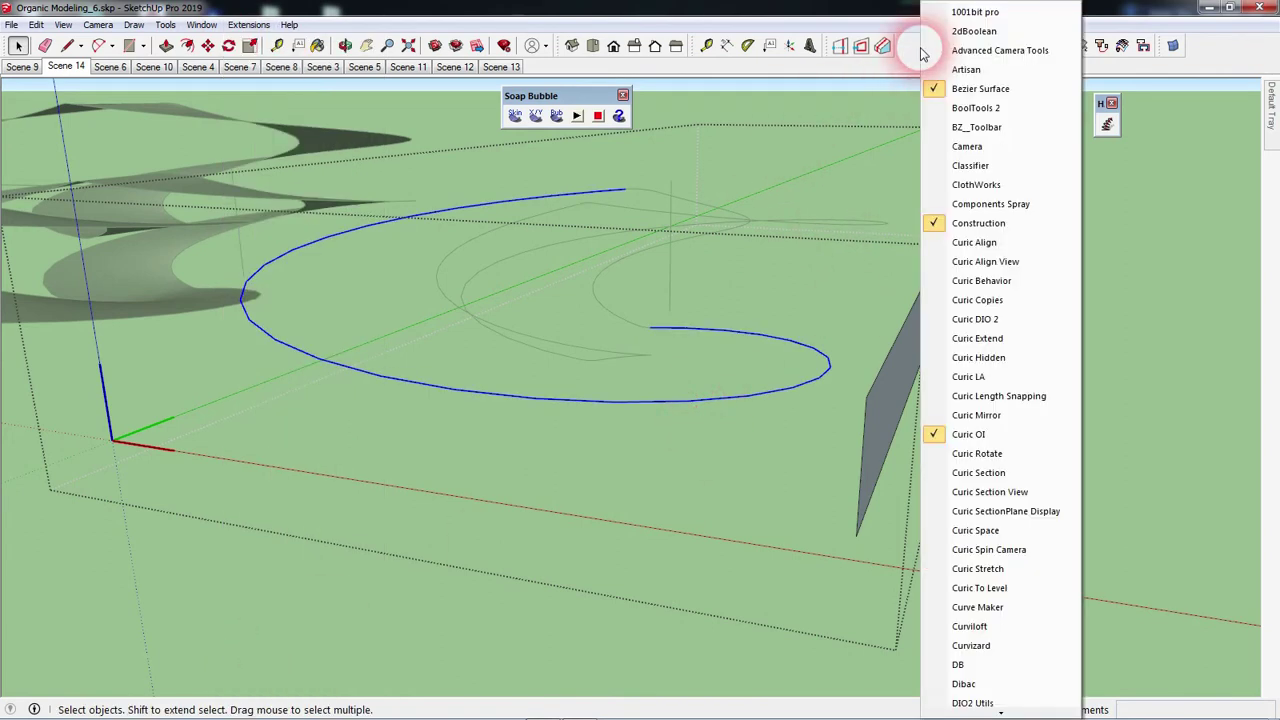
pyautogui.scroll(-2, 1005, 610)
pyautogui.scroll(-5, 1040, 586)
pyautogui.scroll(-1, 1040, 586)
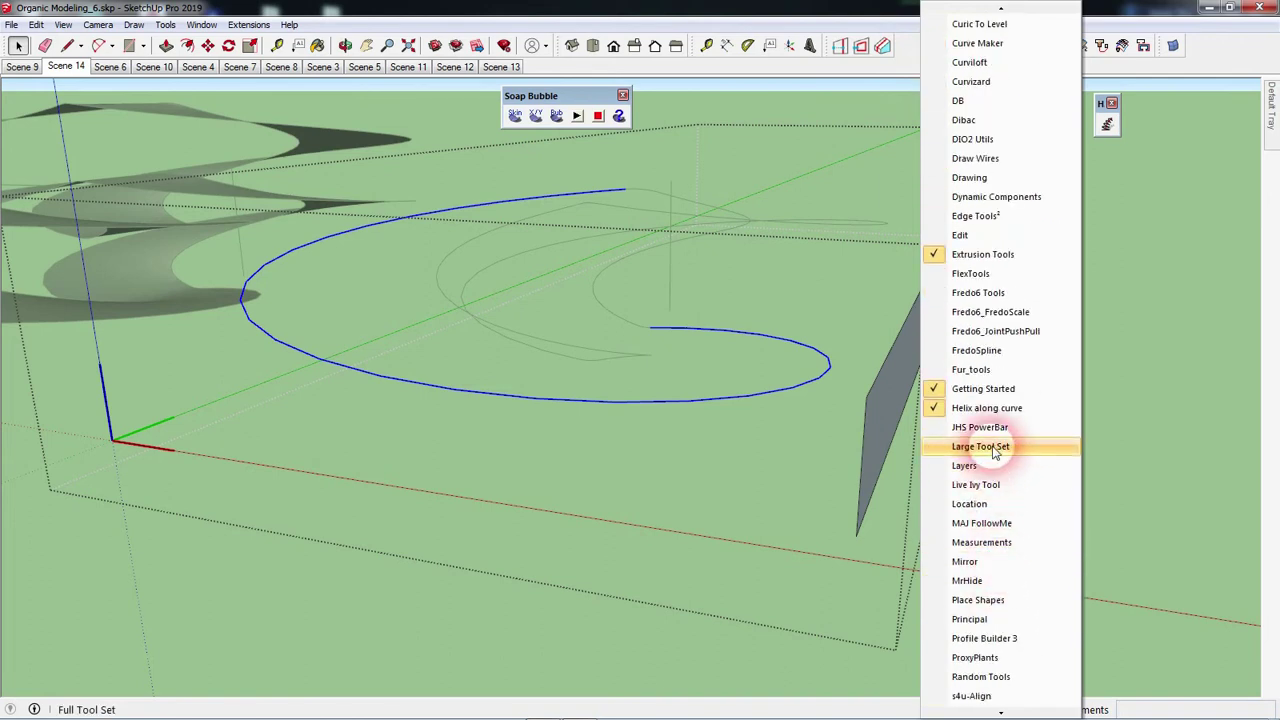
pyautogui.click(998, 428)
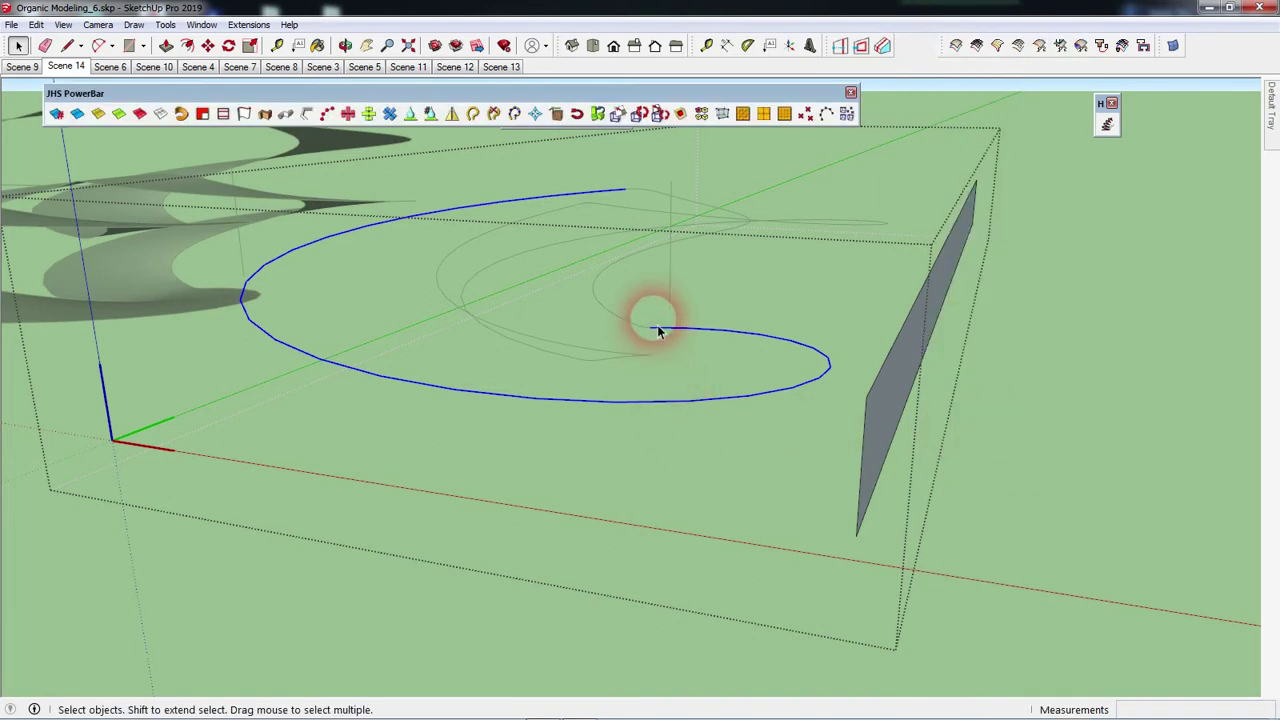
# Extrude the spiral curve upward into a curved wall and reverse the flat panel's face.
pyautogui.click(245, 115)
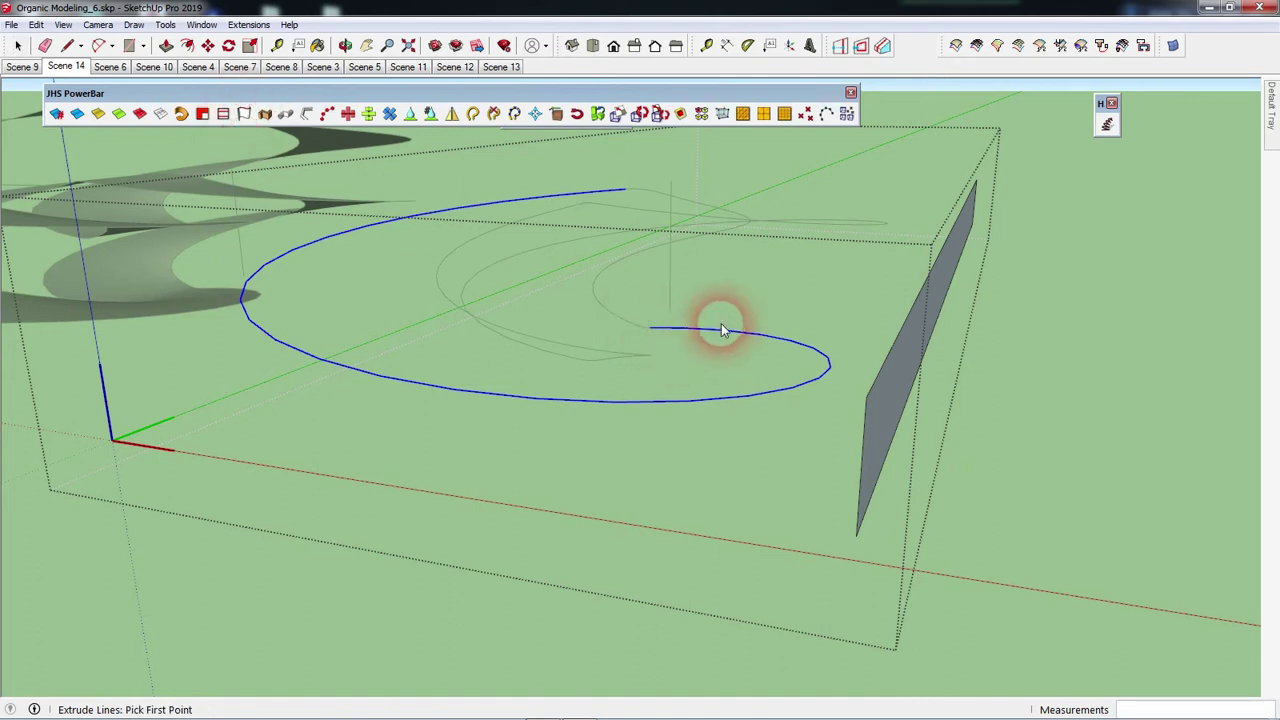
pyautogui.click(654, 279)
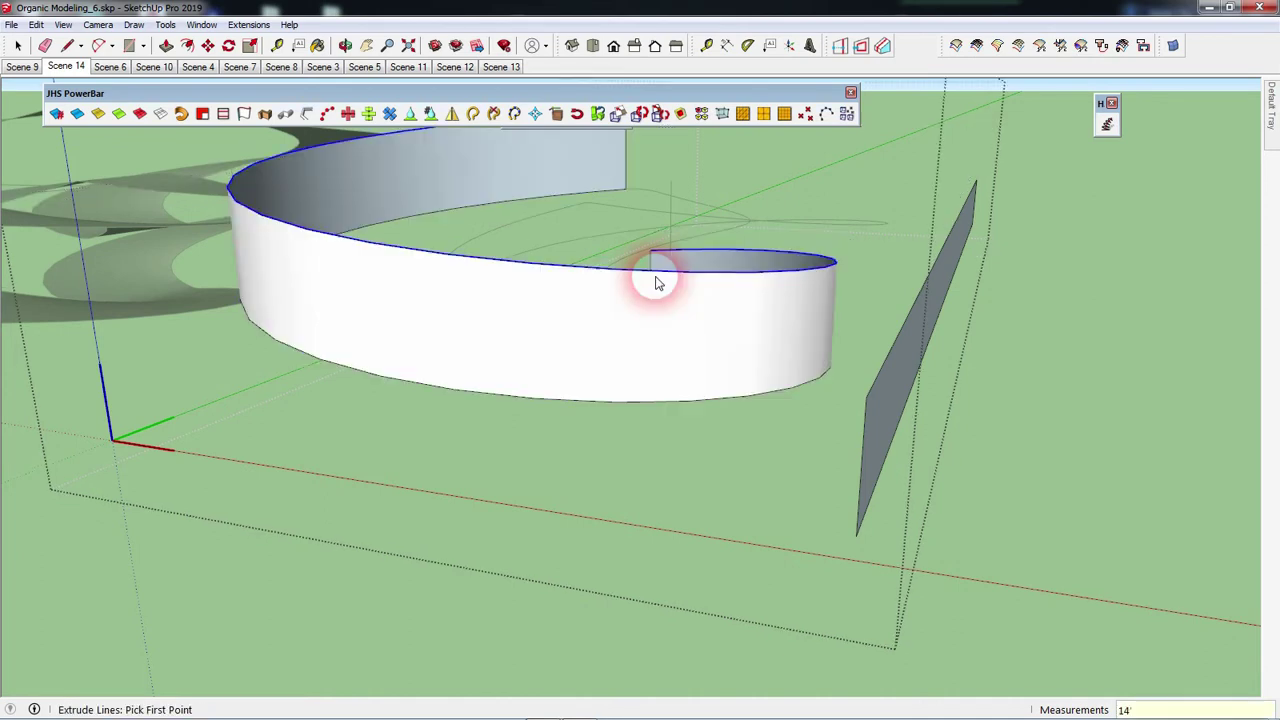
pyautogui.moveTo(717, 340)
pyautogui.mouseDown(button='middle')
pyautogui.moveTo(744, 362)
pyautogui.moveTo(835, 362)
pyautogui.mouseUp(button='middle')
pyautogui.rightClick(835, 362)
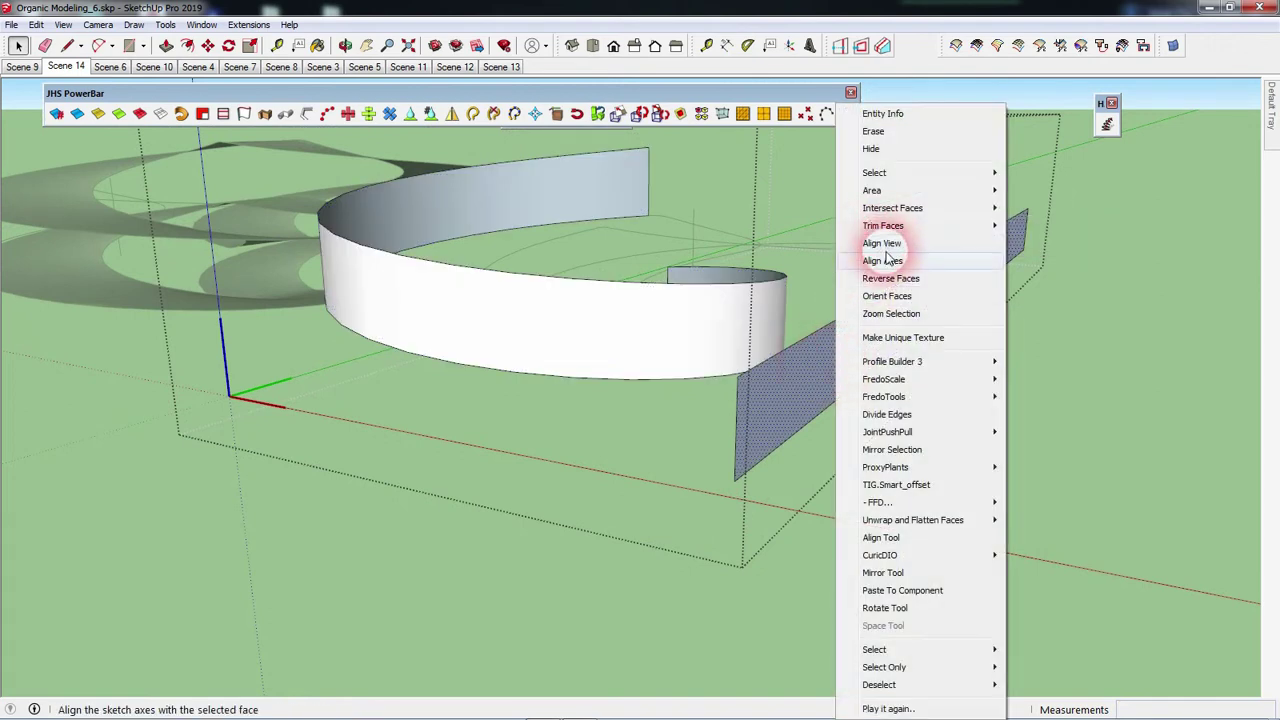
pyautogui.click(880, 278)
# Measure the panel's height and the curved wall's 14' height with the Tape Measure.
pyautogui.moveTo(880, 278)
pyautogui.mouseDown(button='middle')
pyautogui.moveTo(766, 366)
pyautogui.moveTo(740, 432)
pyautogui.mouseUp(button='middle')
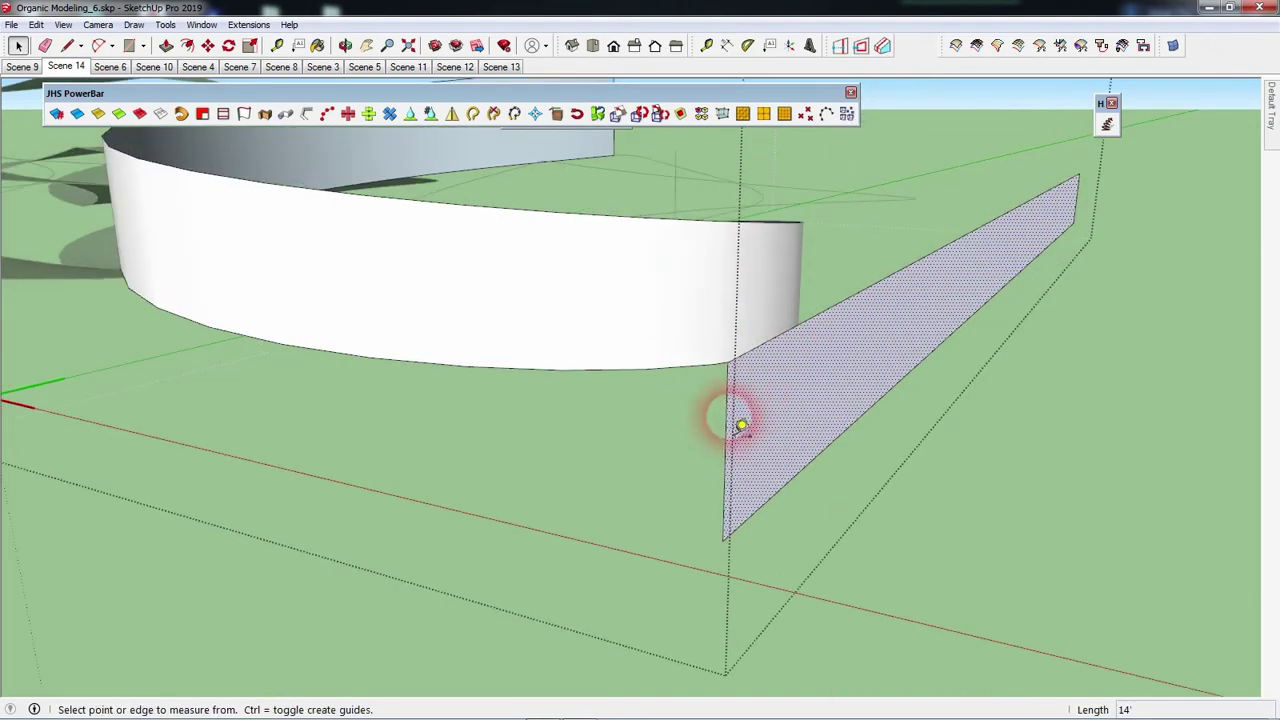
pyautogui.click(727, 363)
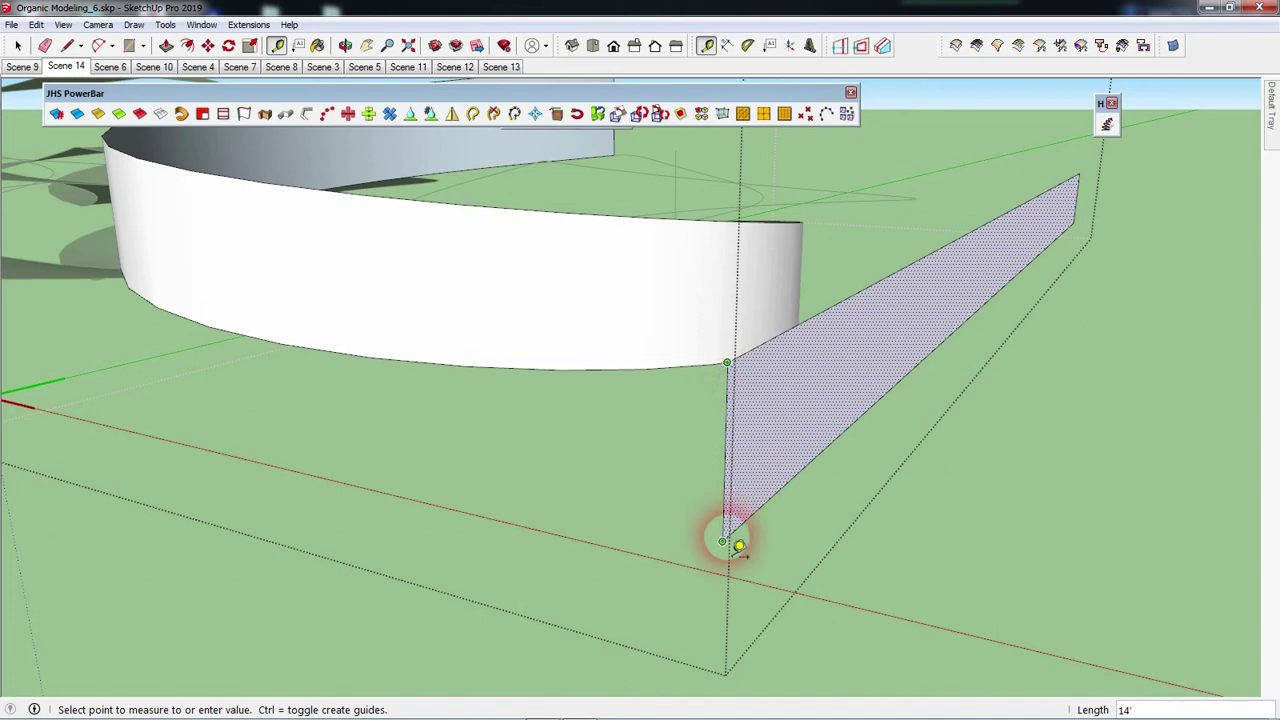
pyautogui.press('space')
pyautogui.moveTo(668, 343); pyautogui.dragTo(800, 428, button='middle')
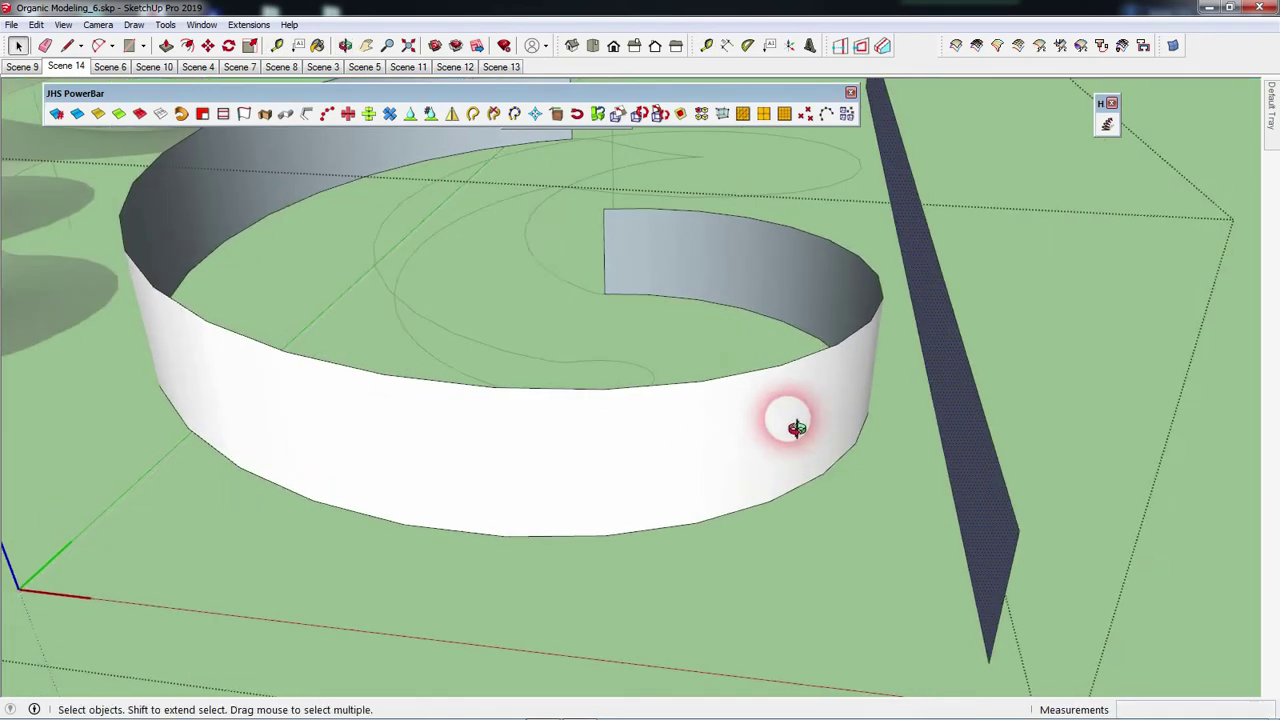
pyautogui.scroll(3, 598, 258)
pyautogui.press('t')
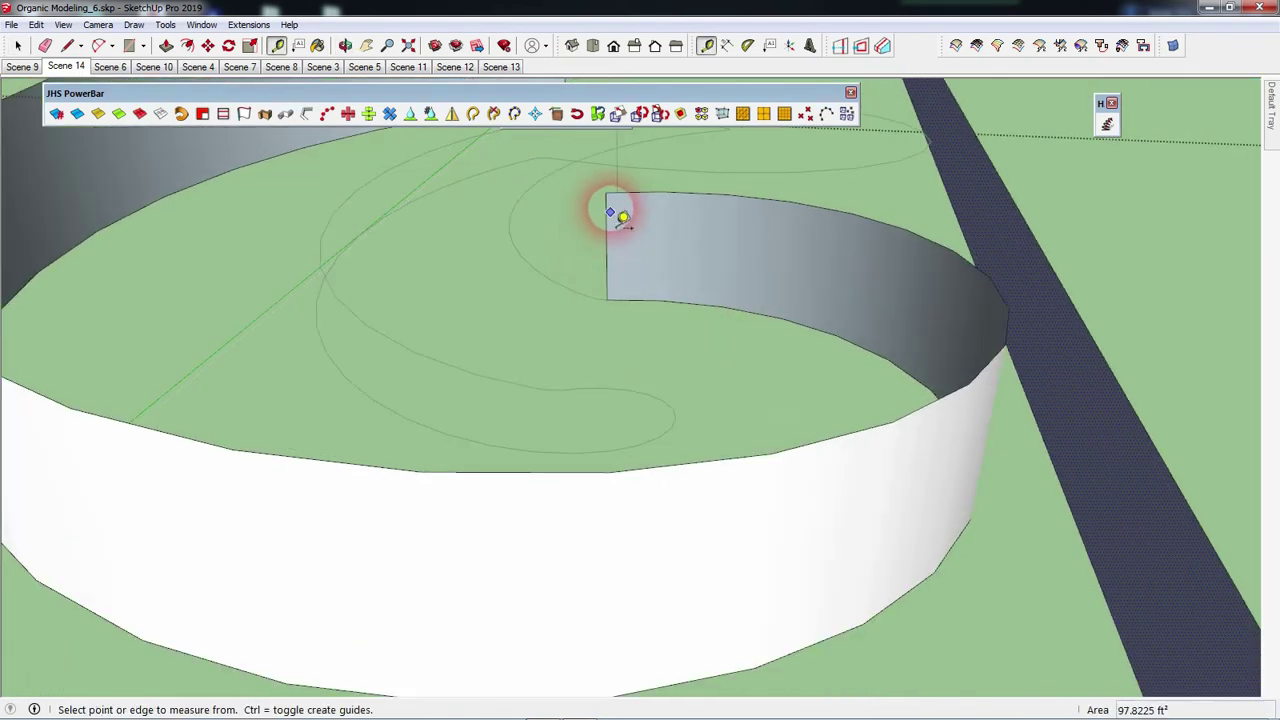
pyautogui.click(605, 193)
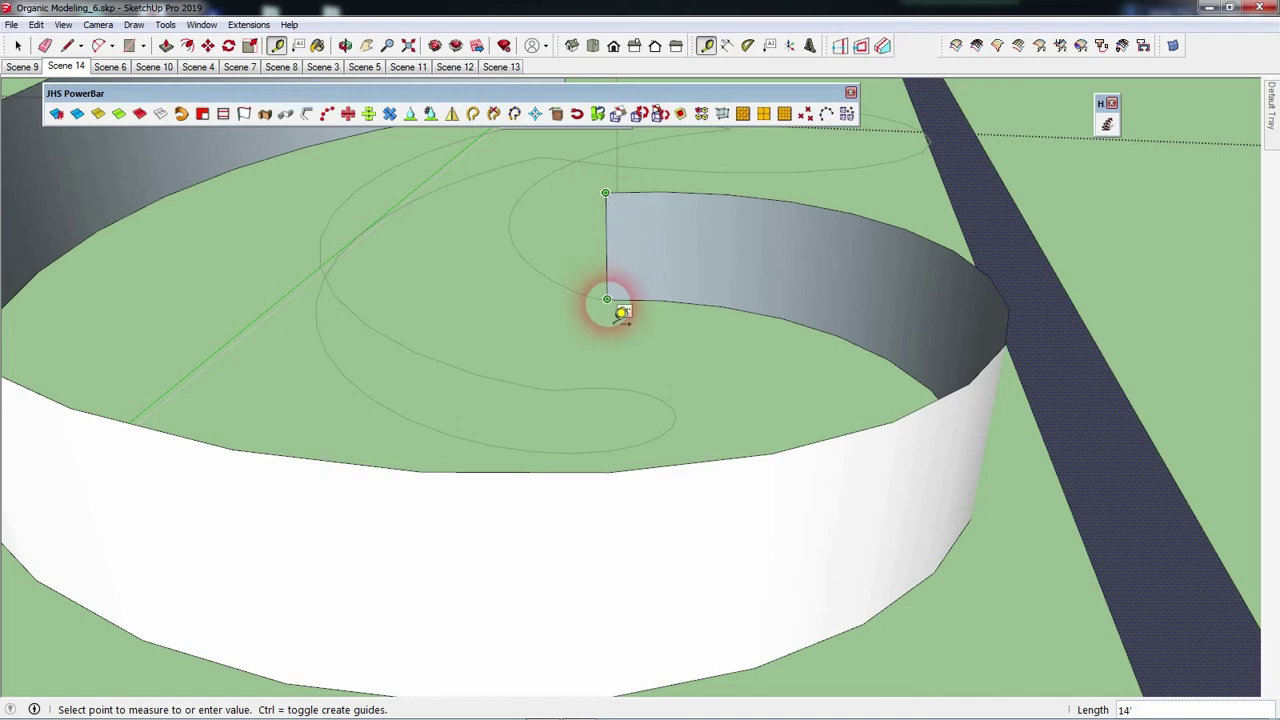
pyautogui.click(607, 299)
# Zoom out to the whole model and select the entire curved wall.
pyautogui.press('space')
pyautogui.scroll(-4, 600, 340)
pyautogui.scroll(-2, 600, 355)
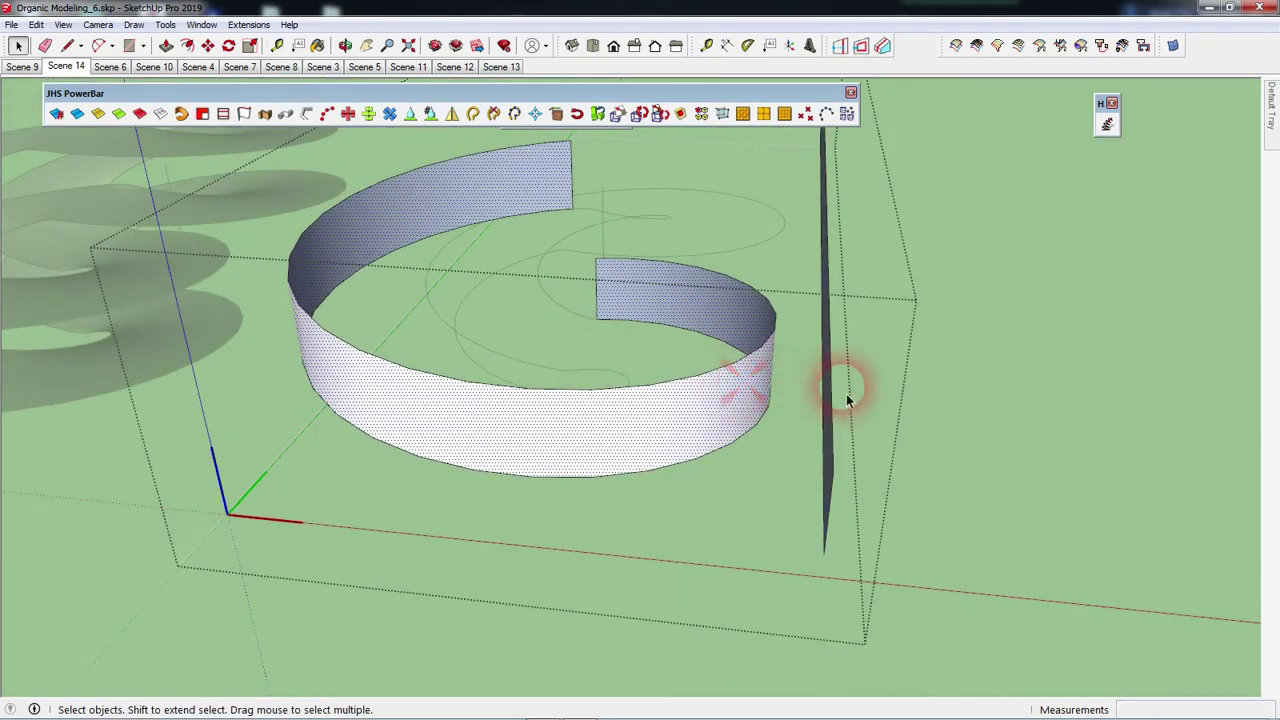
pyautogui.click(880, 388)
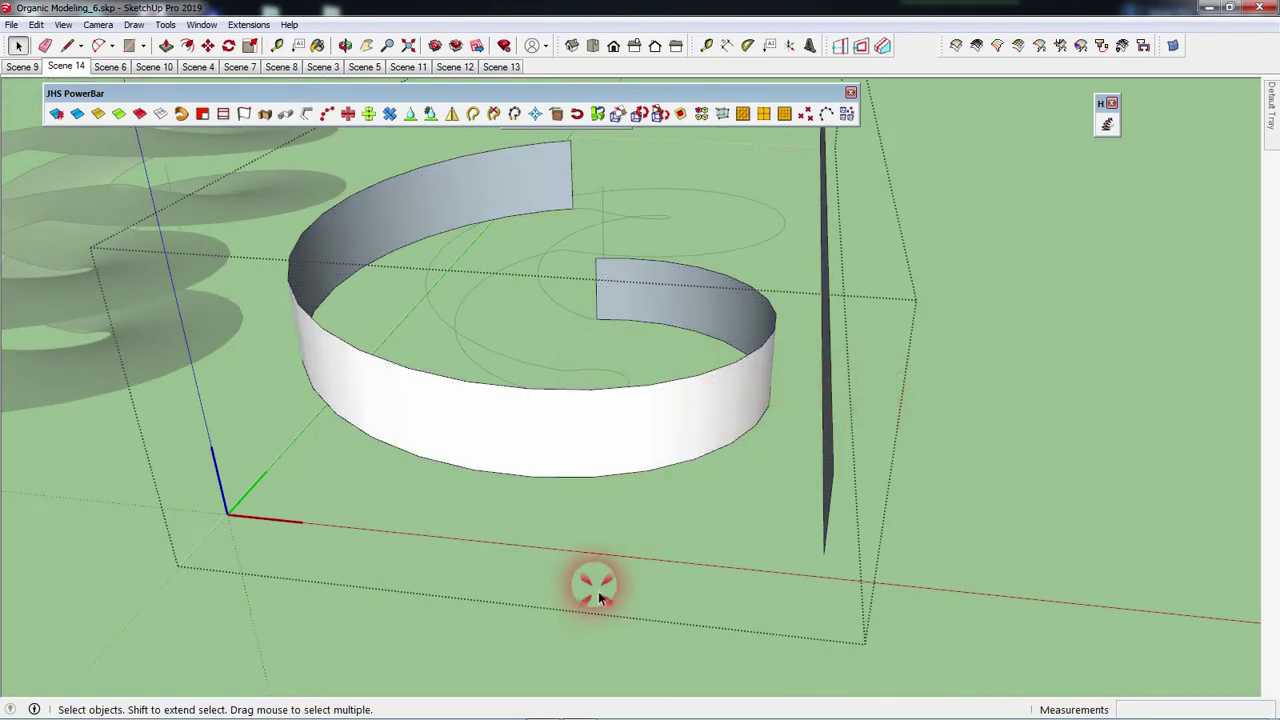
pyautogui.doubleClick(600, 425)
# Make the curved wall a group and the upright panel a separate group.
pyautogui.rightClick(598, 425)
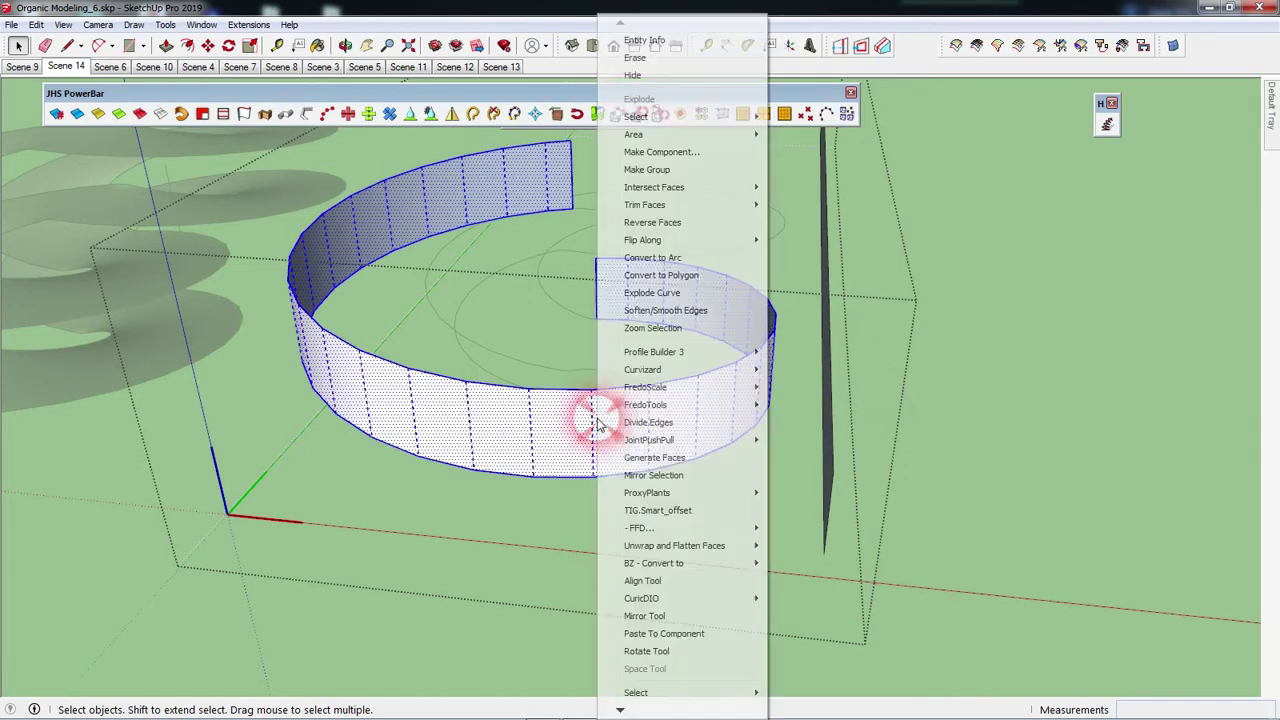
pyautogui.click(647, 170)
pyautogui.click(826, 400)
pyautogui.moveTo(832, 399); pyautogui.dragTo(800, 403, button='middle')
pyautogui.click(800, 403)
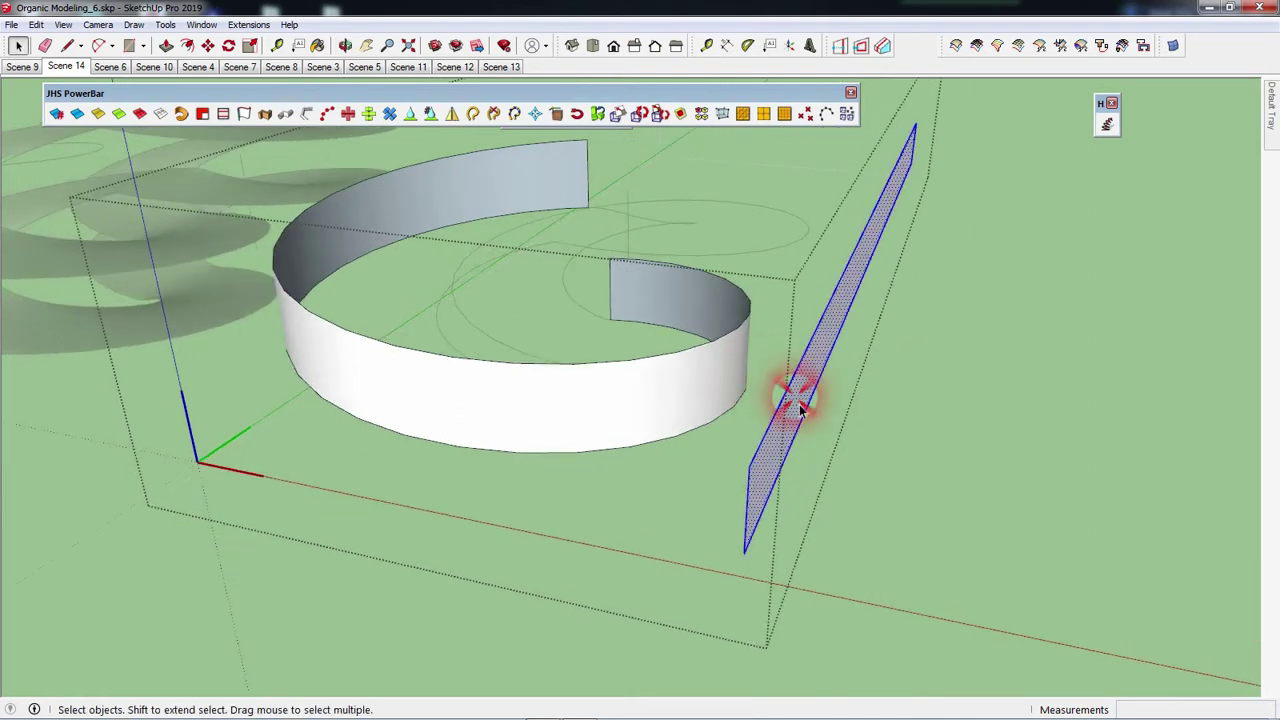
pyautogui.rightClick(799, 404)
pyautogui.click(812, 175)
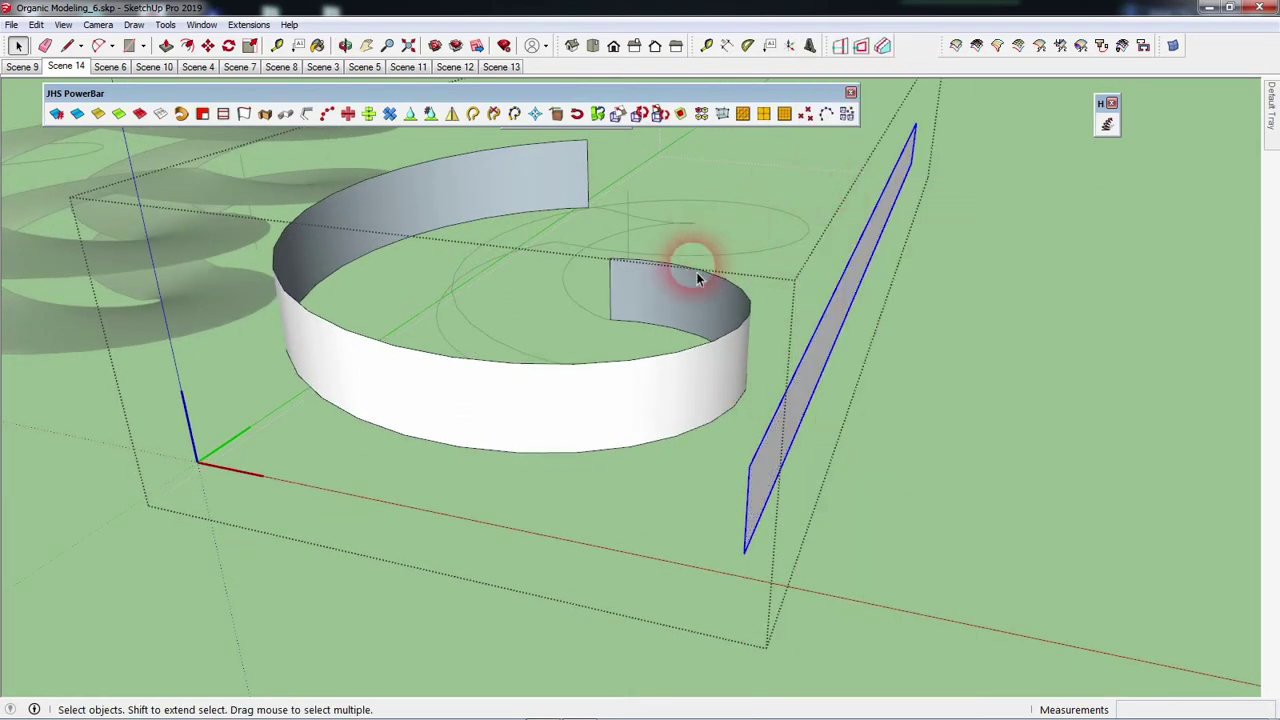
# Draw a line from the wall end's top corner to the panel's top tip.
pyautogui.moveTo(755, 343)
pyautogui.mouseDown(button='middle')
pyautogui.moveTo(734, 309)
pyautogui.moveTo(686, 394)
pyautogui.mouseUp(button='middle')
pyautogui.scroll(3, 634, 217)
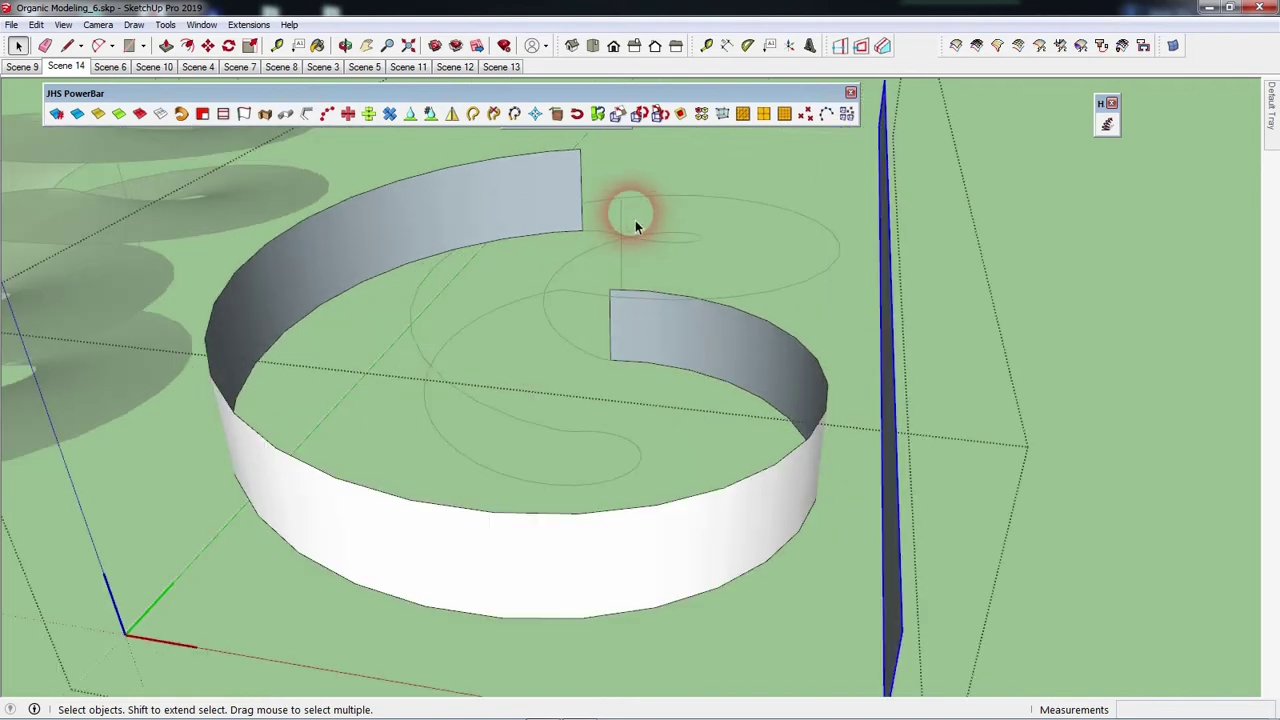
pyautogui.scroll(3, 645, 277)
pyautogui.press('l')
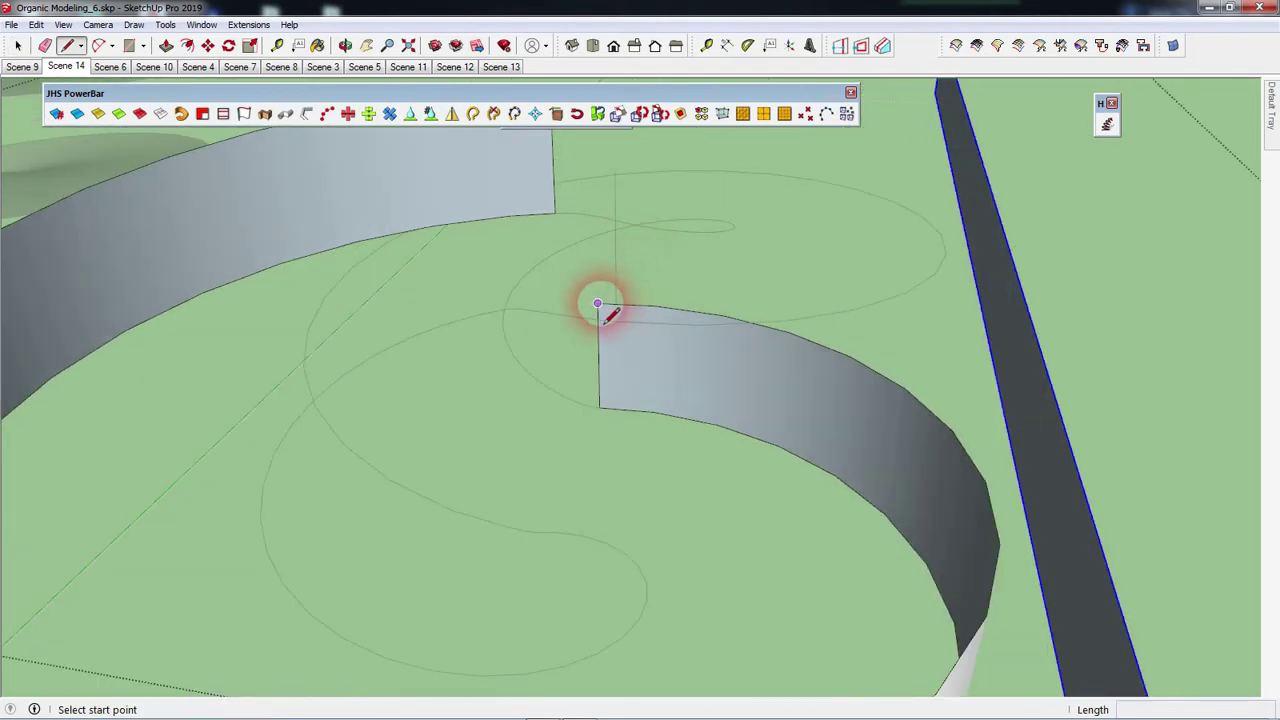
pyautogui.click(597, 303)
pyautogui.scroll(-3, 750, 300)
pyautogui.scroll(3, 850, 160)
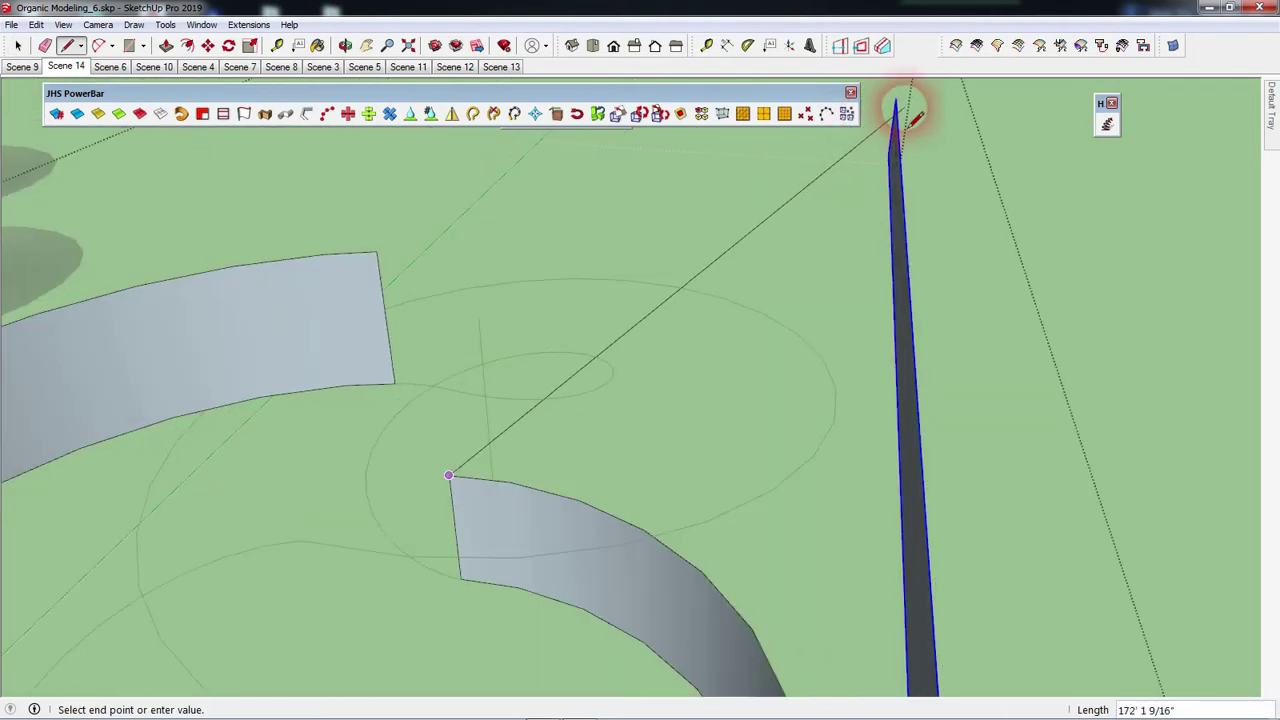
pyautogui.click(896, 100)
pyautogui.press('space')
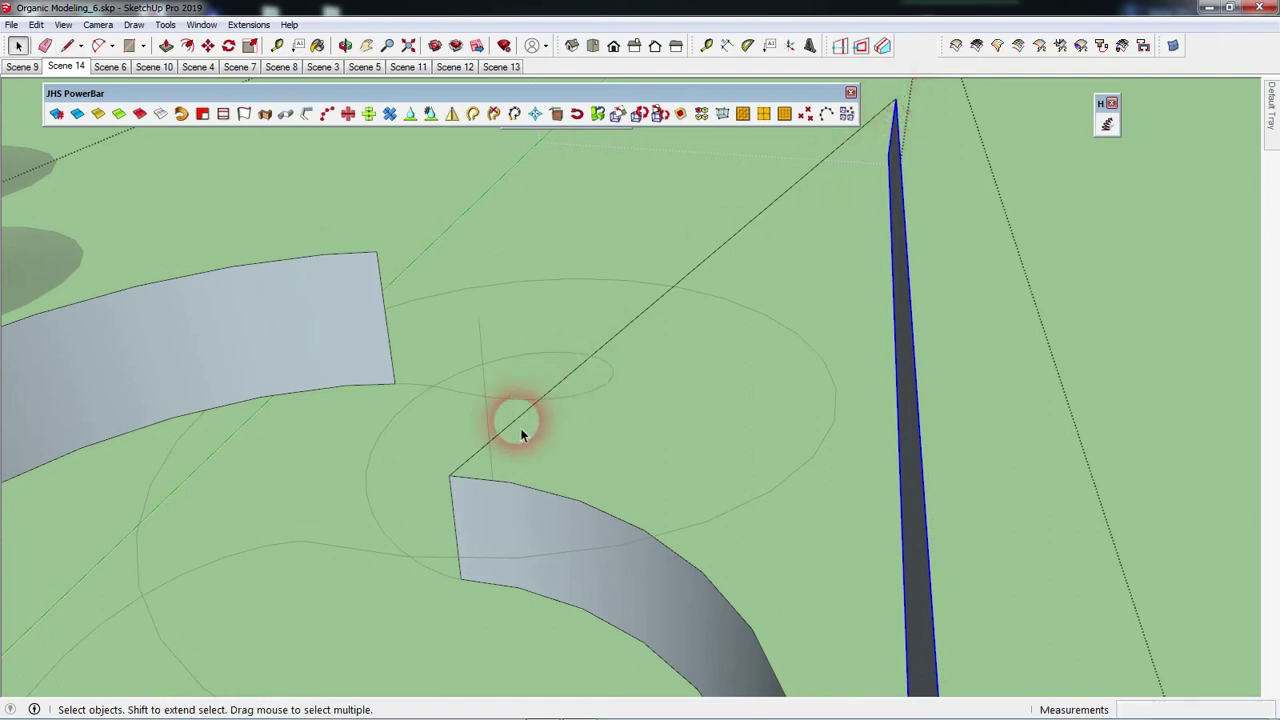
# Draw a second line from the wall end's bottom corner to the panel's top.
pyautogui.press('l')
pyautogui.click(459, 579)
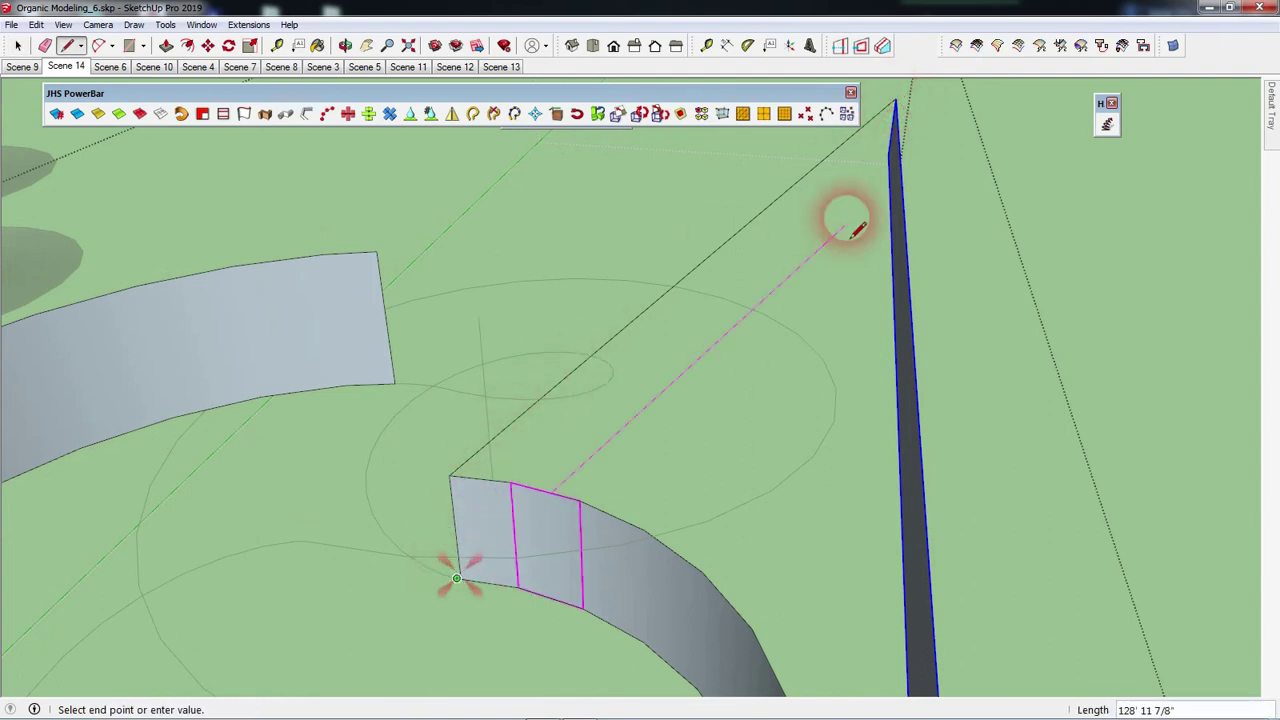
pyautogui.moveTo(890, 160); pyautogui.dragTo(994, 177, button='middle')
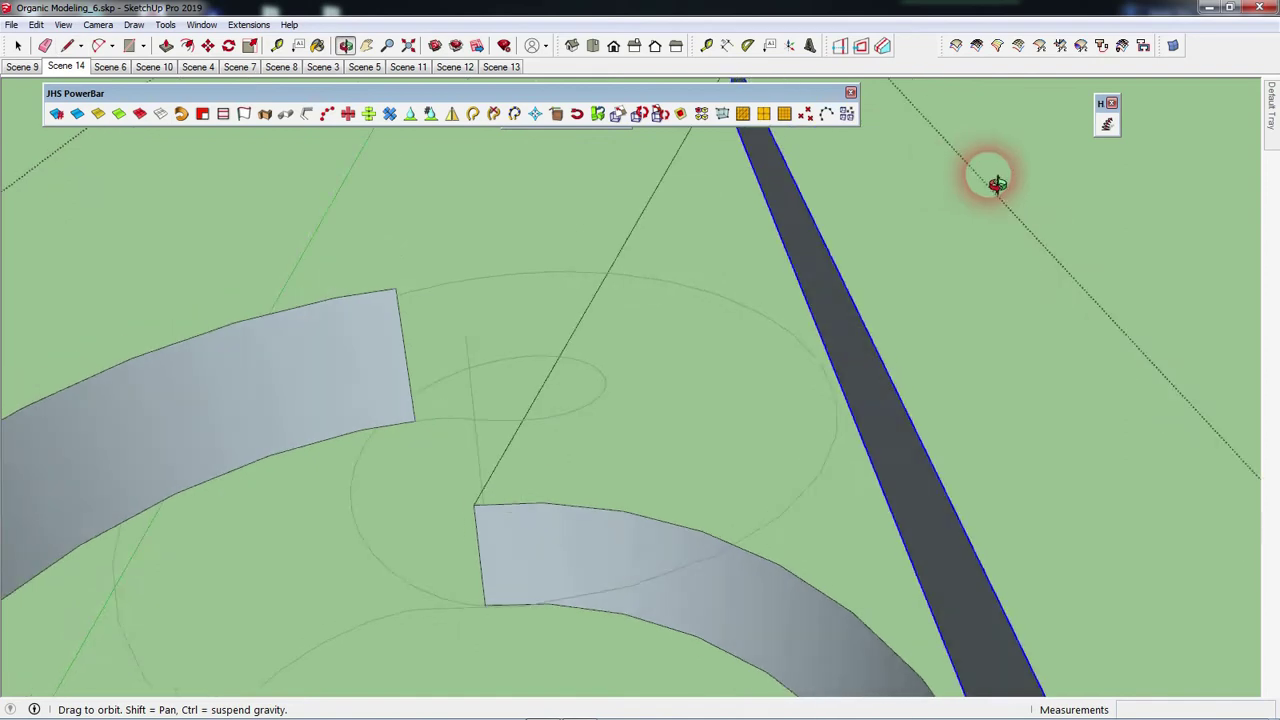
pyautogui.scroll(3, 697, 250)
pyautogui.scroll(1, 690, 250)
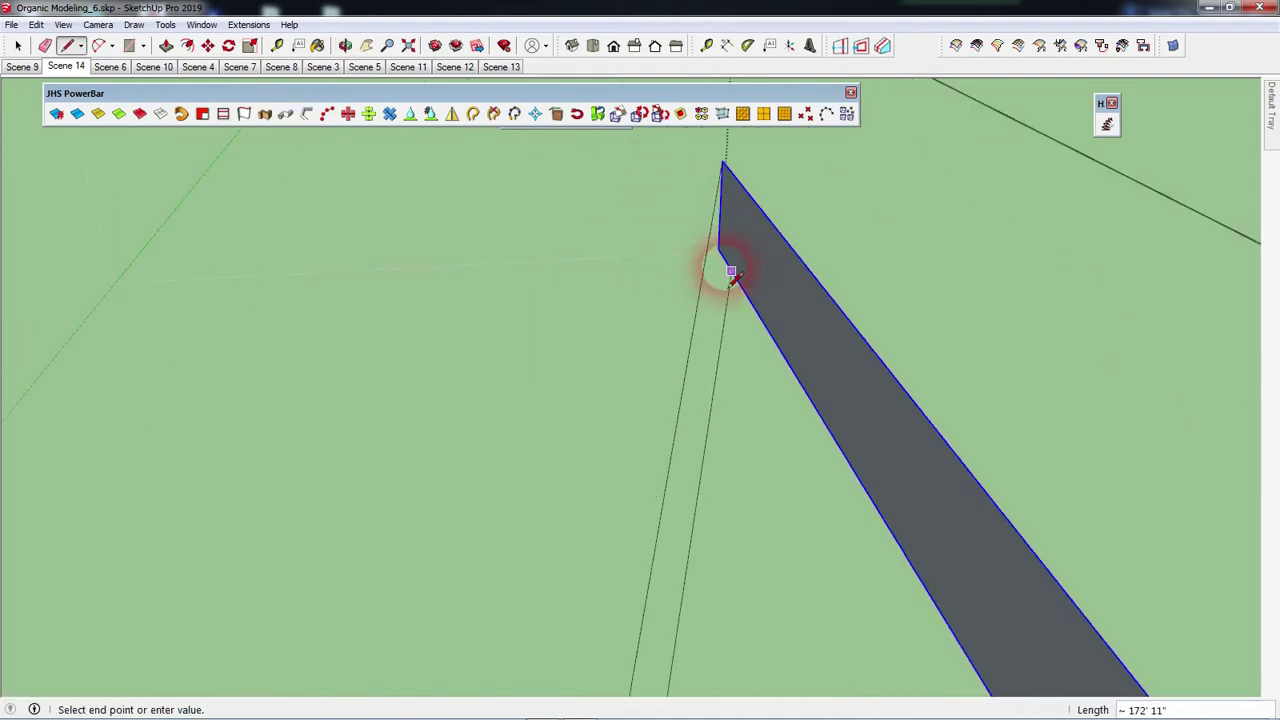
pyautogui.click(718, 250)
pyautogui.press('space')
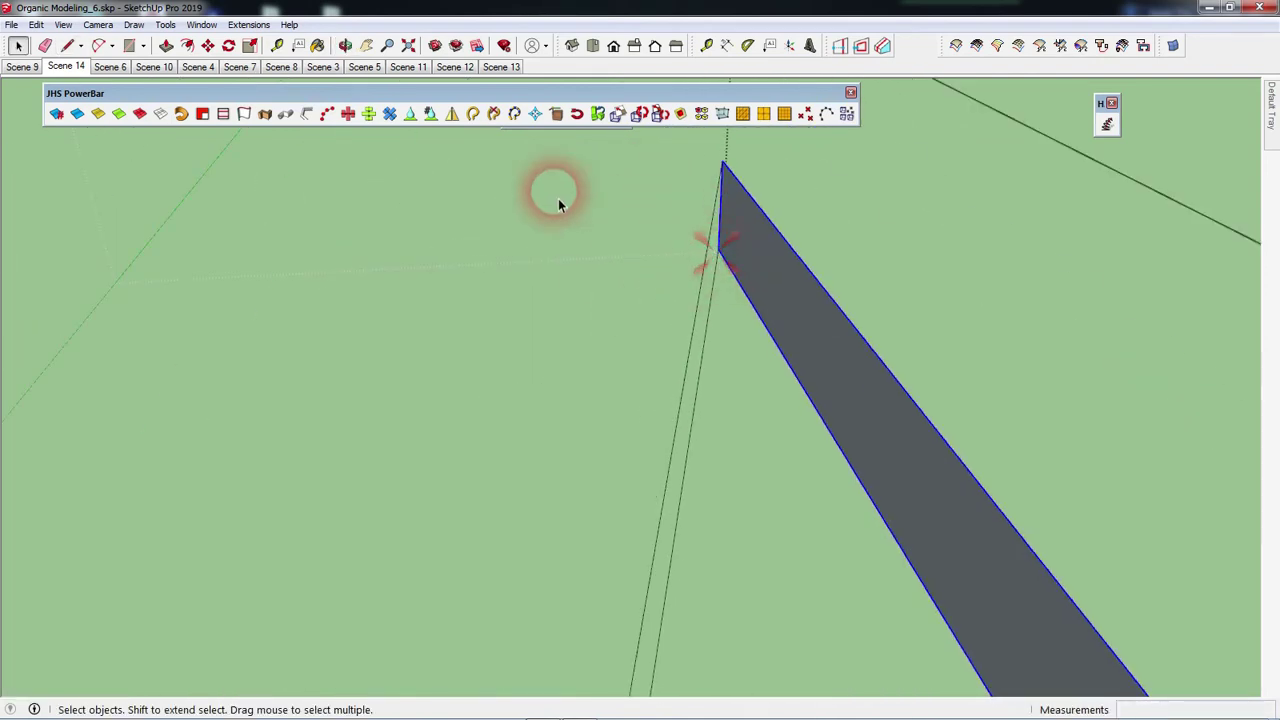
pyautogui.scroll(-5, 600, 230)
pyautogui.moveTo(660, 300); pyautogui.dragTo(625, 308, button='middle')
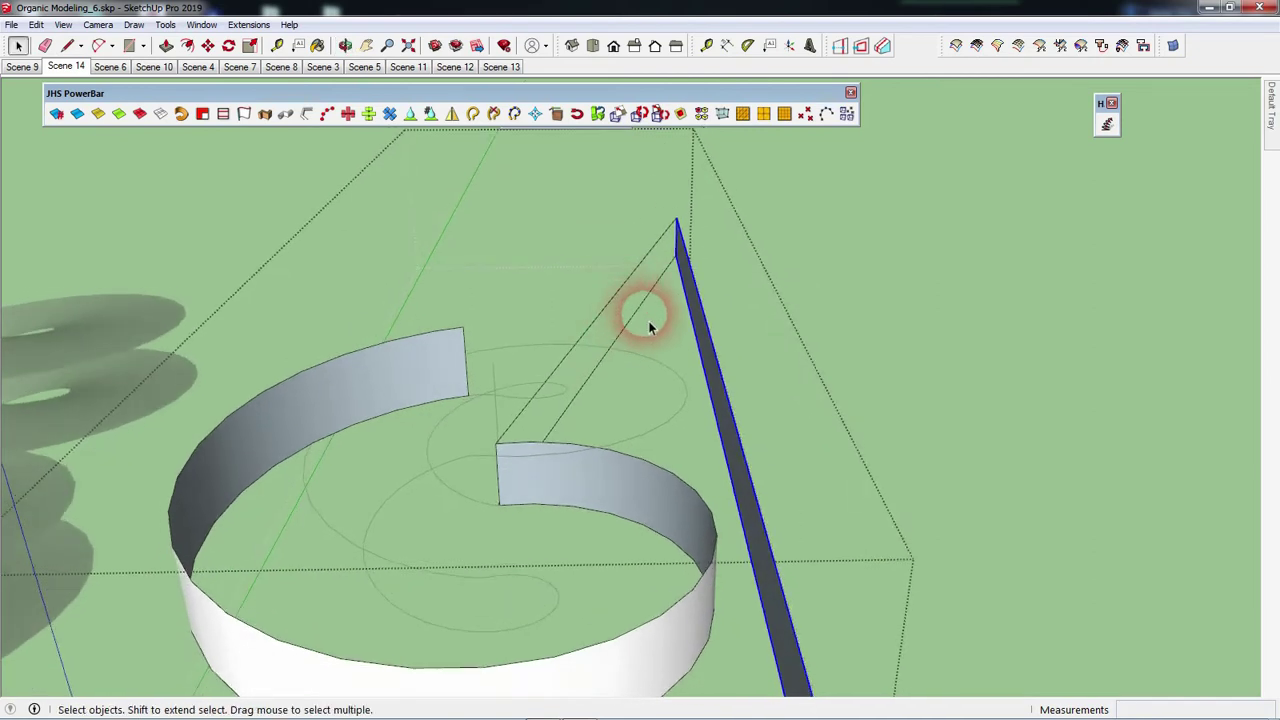
# Group the two guide lines, then select them together with the curved wall group.
pyautogui.click(624, 286)
pyautogui.rightClick(627, 287)
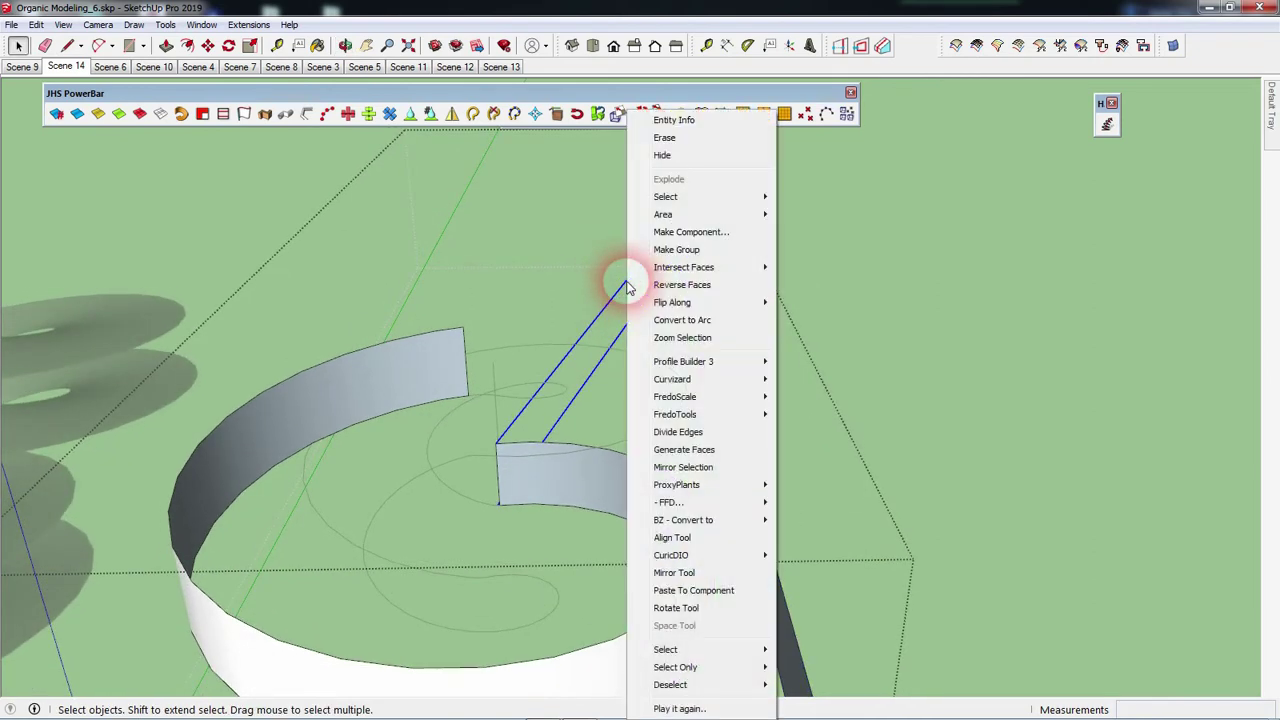
pyautogui.click(680, 250)
pyautogui.moveTo(720, 300)
pyautogui.mouseDown(button='middle')
pyautogui.moveTo(708, 329)
pyautogui.moveTo(651, 314)
pyautogui.moveTo(689, 350)
pyautogui.mouseUp(button='middle')
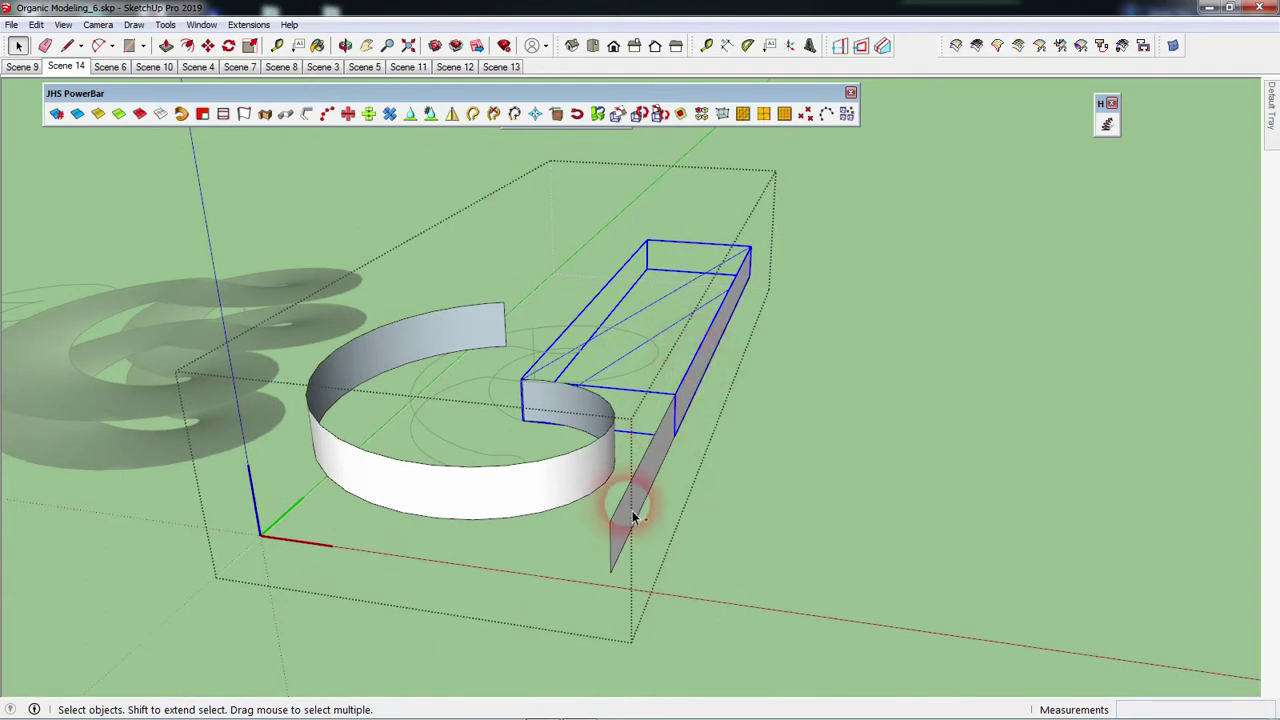
pyautogui.click(582, 473)
pyautogui.rightClick(581, 478)
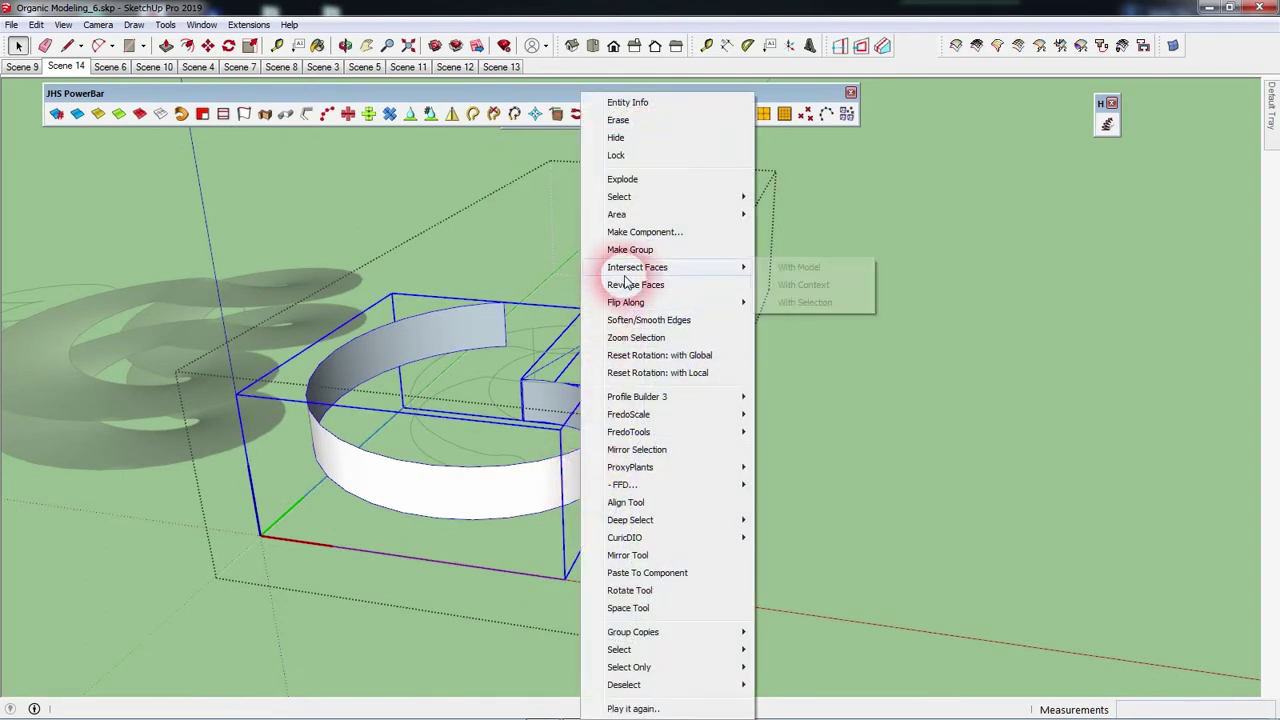
# Combine the curved wall and guide line groups into one group and reselect it.
pyautogui.click(631, 257)
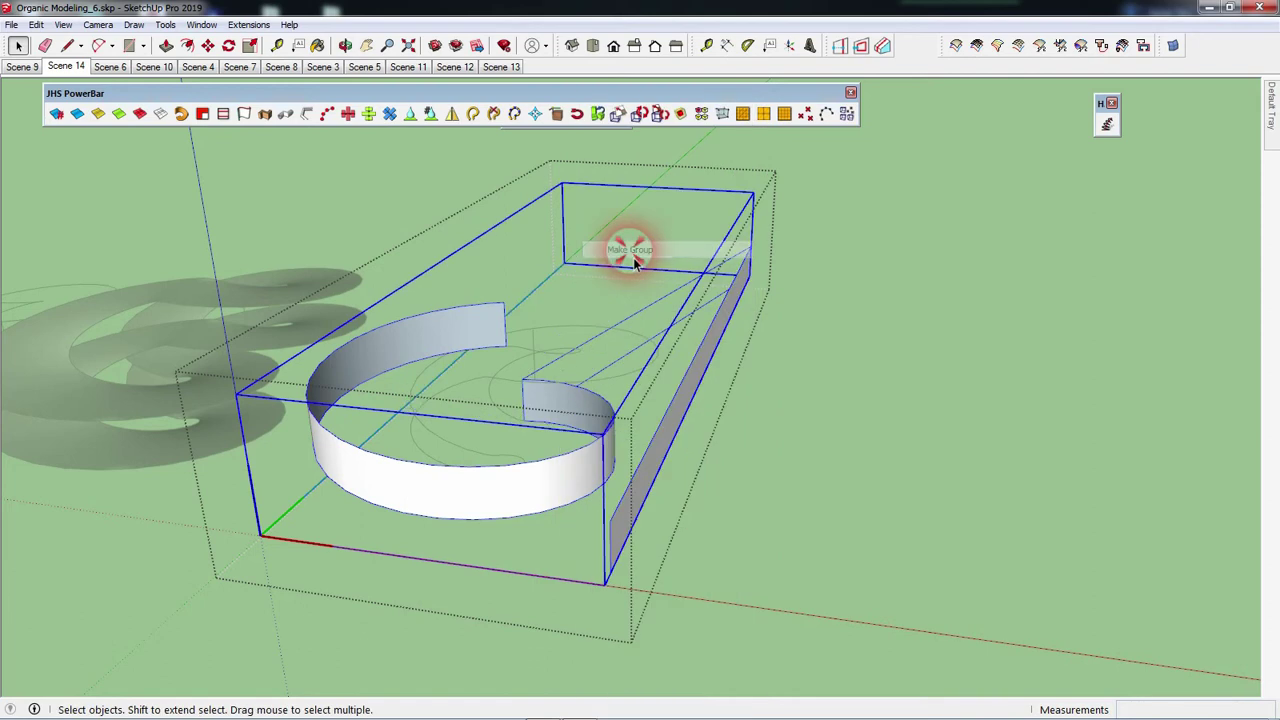
pyautogui.moveTo(820, 386); pyautogui.dragTo(723, 357, button='middle')
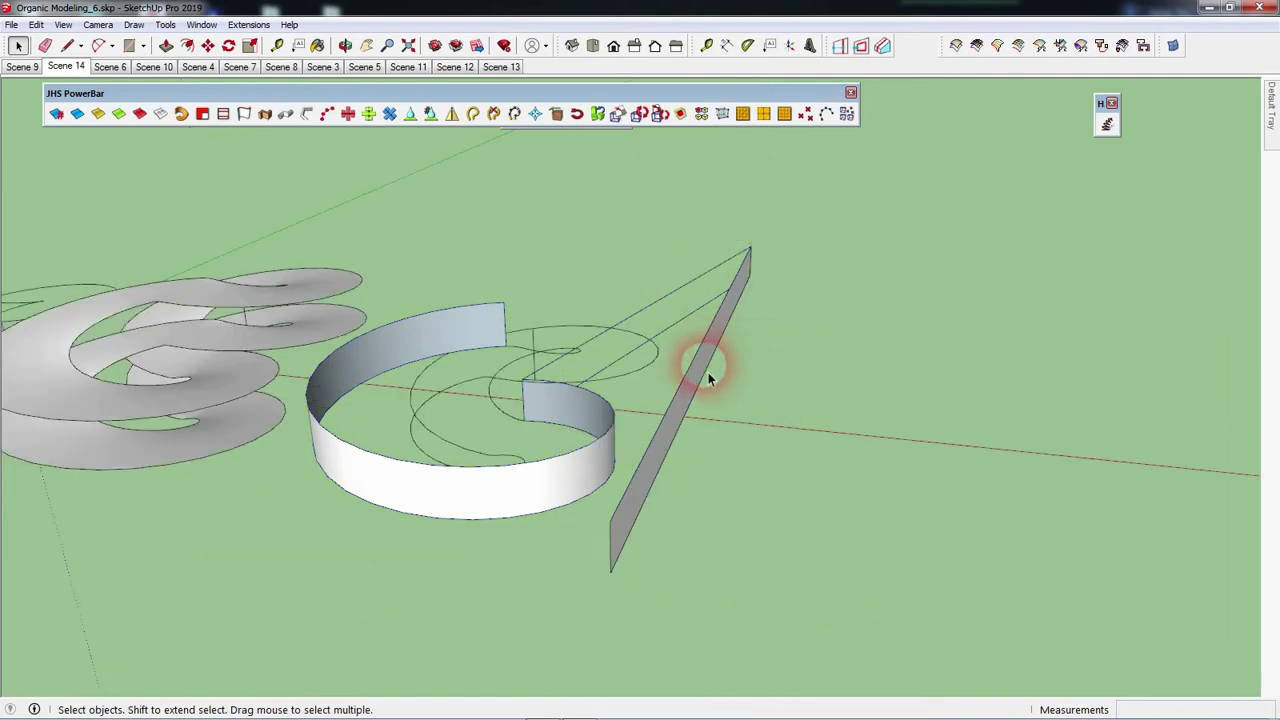
pyautogui.rightClick(712, 378)
pyautogui.click(745, 156)
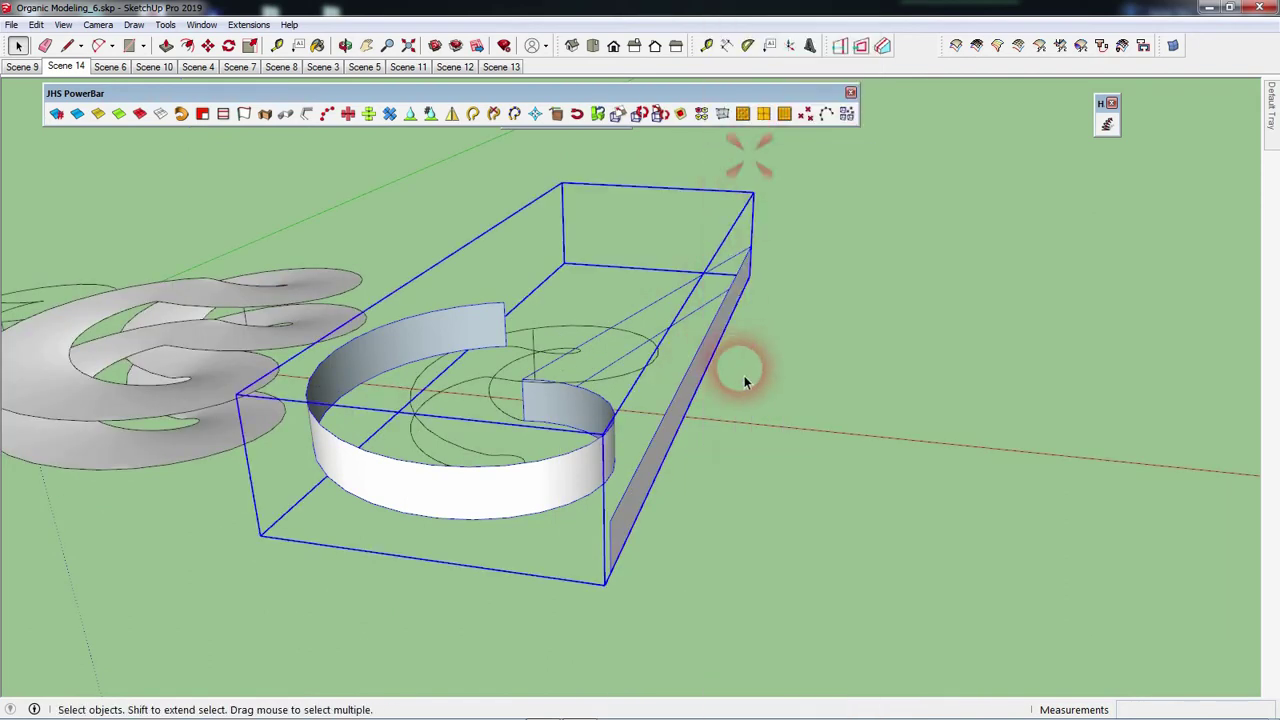
pyautogui.click(752, 386)
pyautogui.tripleClick(697, 382)
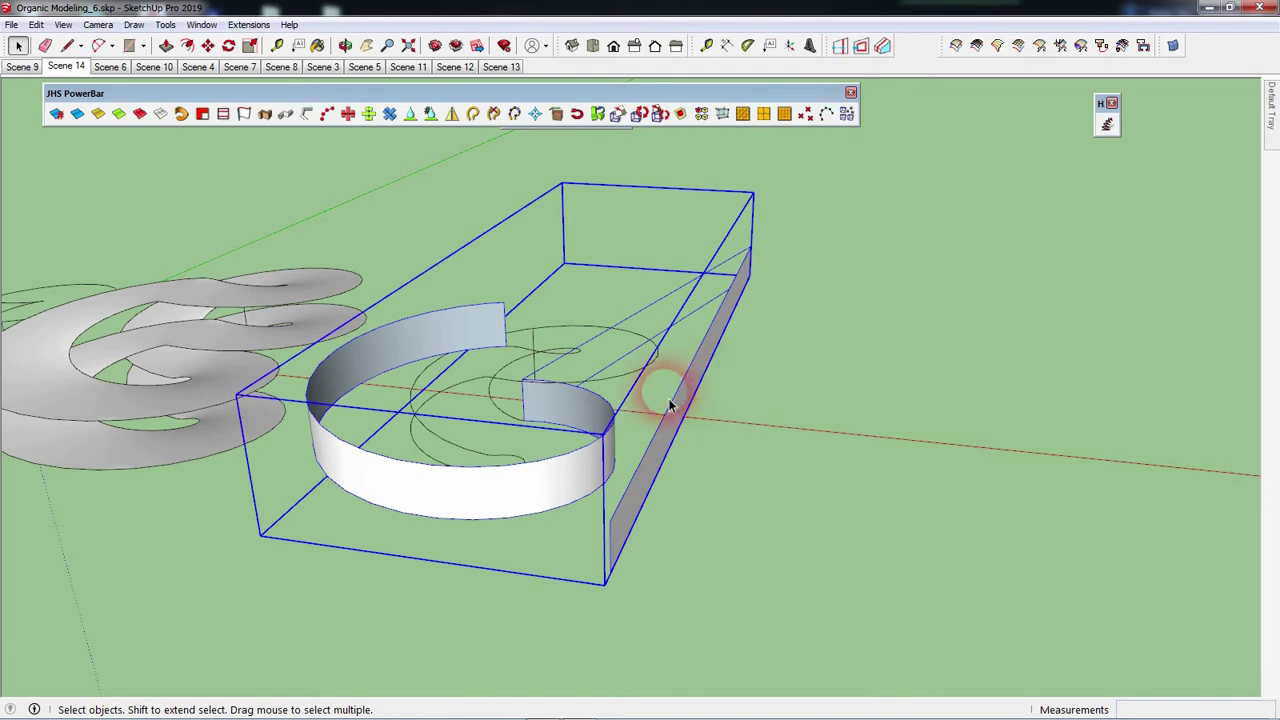
pyautogui.rightClick(683, 410)
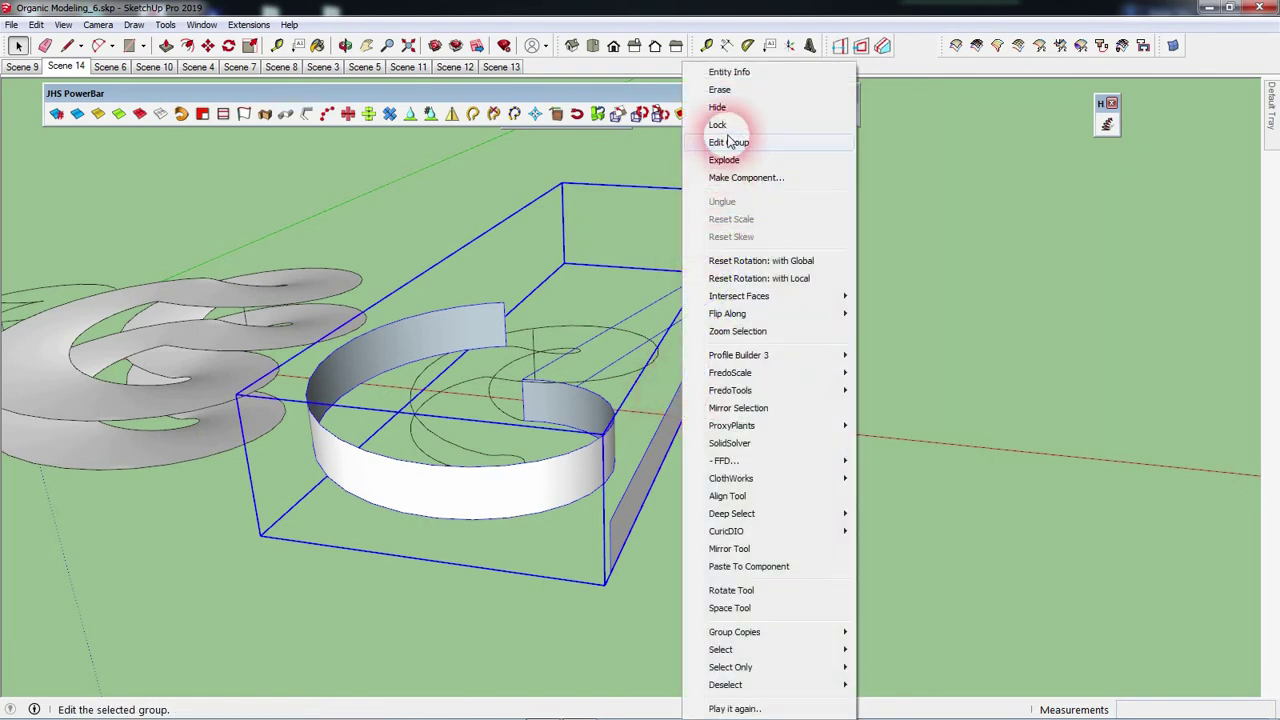
pyautogui.click(984, 342)
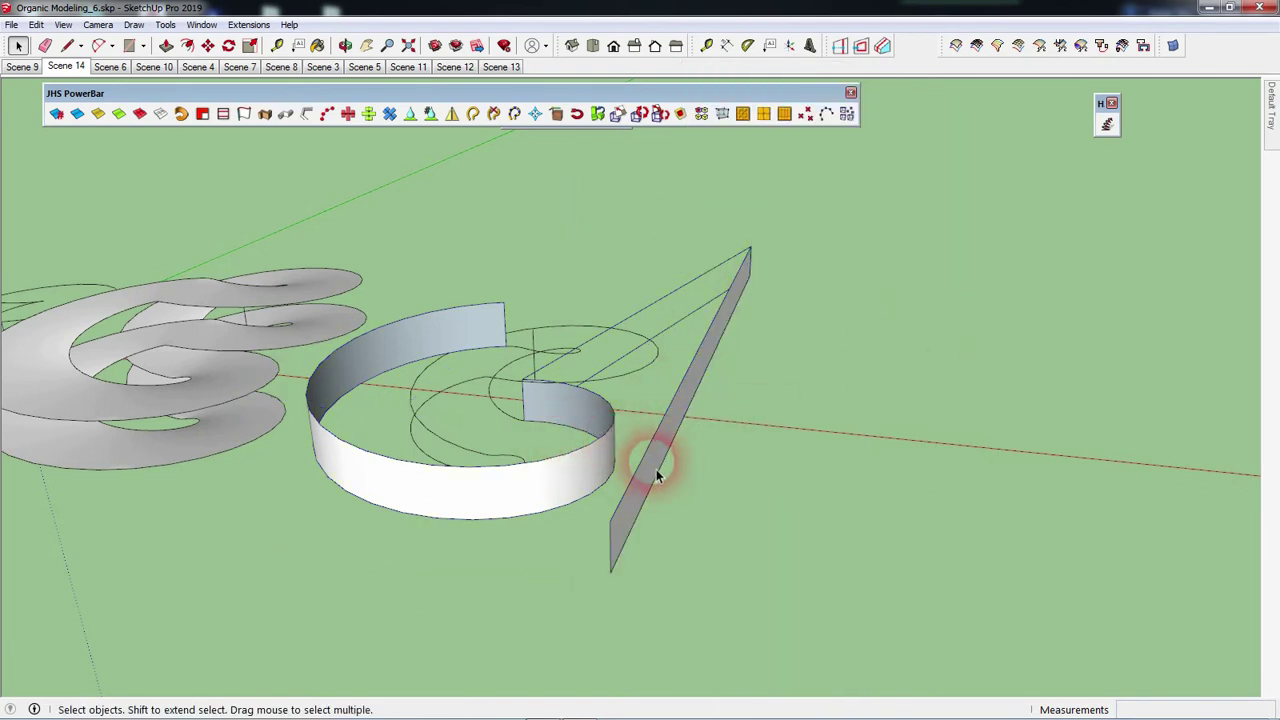
pyautogui.click(650, 464)
# Apply Flowify > Impose Grid to the combined group.
pyautogui.click(253, 27)
pyautogui.moveTo(264, 103)
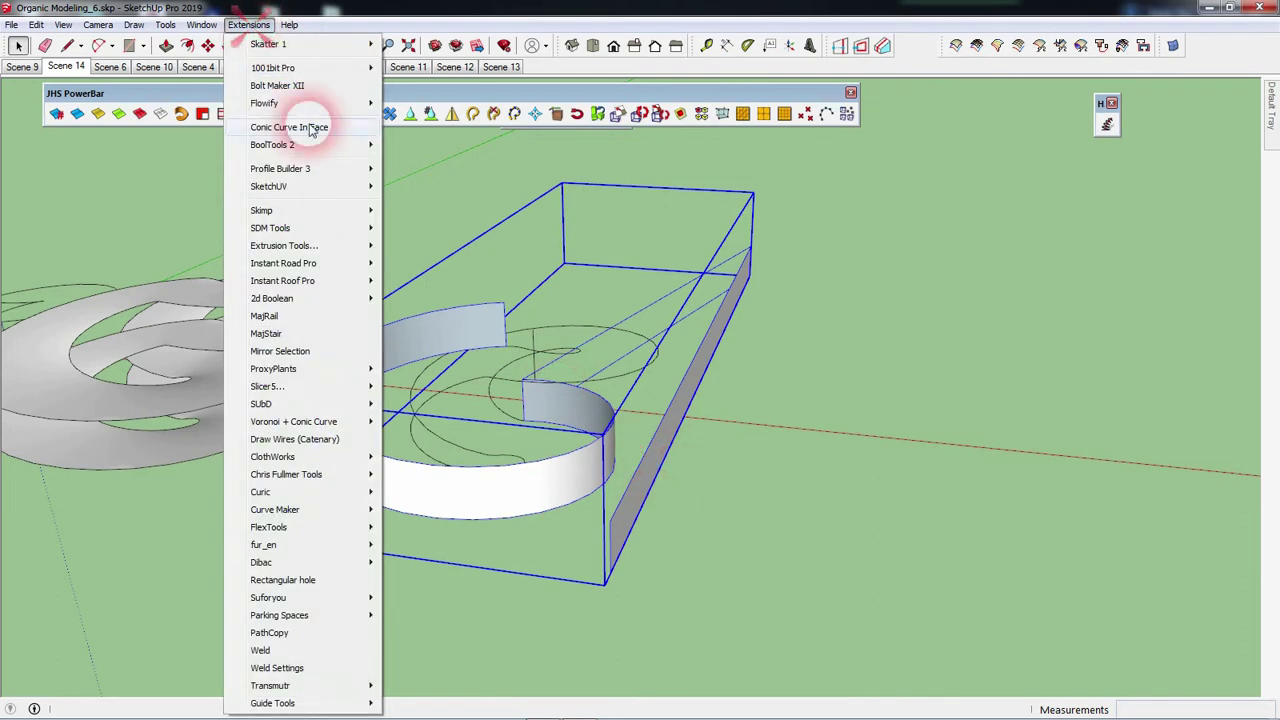
pyautogui.click(440, 160)
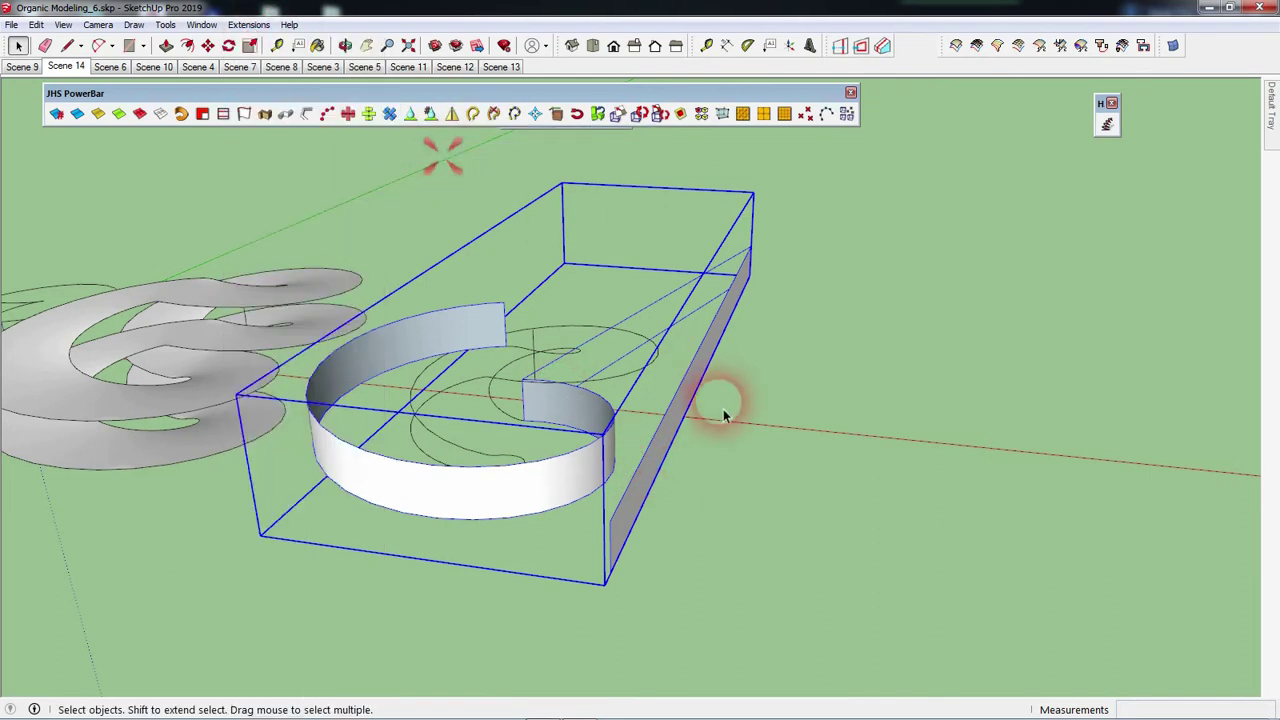
pyautogui.moveTo(714, 429)
pyautogui.mouseDown(button='middle')
pyautogui.moveTo(625, 397)
pyautogui.moveTo(266, 490)
pyautogui.moveTo(428, 451)
pyautogui.moveTo(390, 420)
pyautogui.mouseUp(button='middle')
pyautogui.click(63, 24)
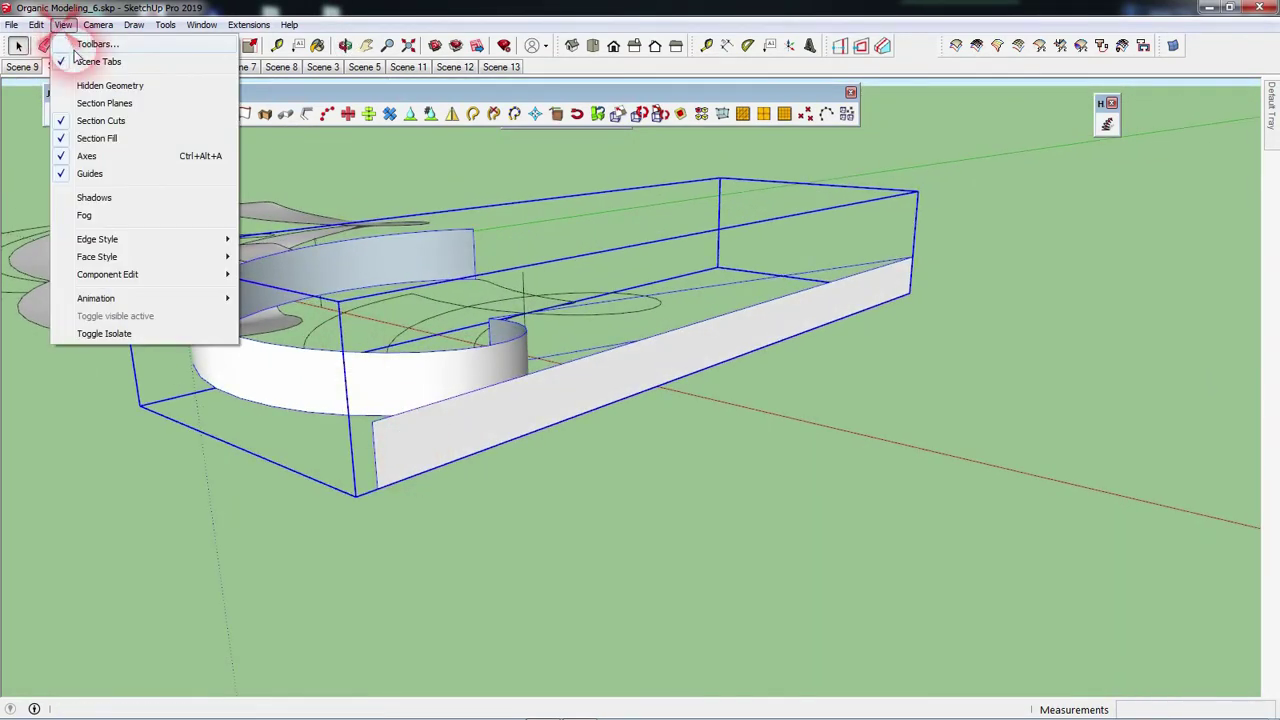
pyautogui.click(93, 90)
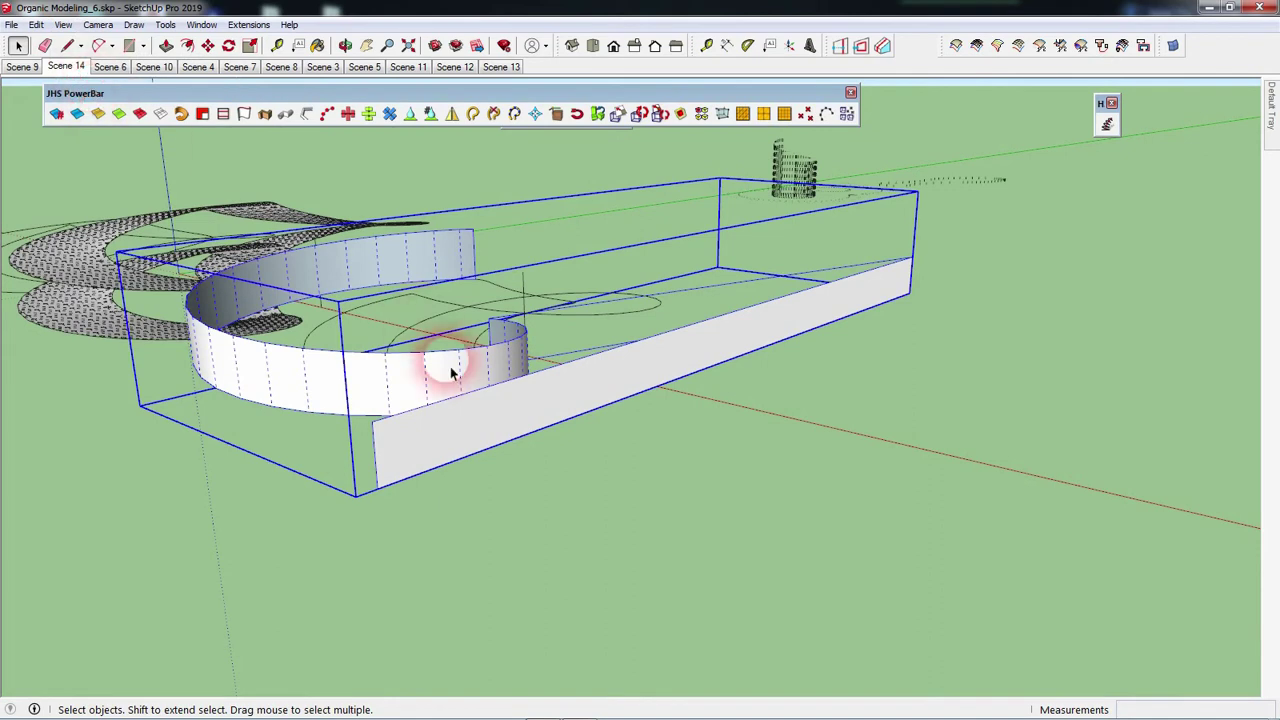
pyautogui.doubleClick(478, 410)
pyautogui.click(485, 425)
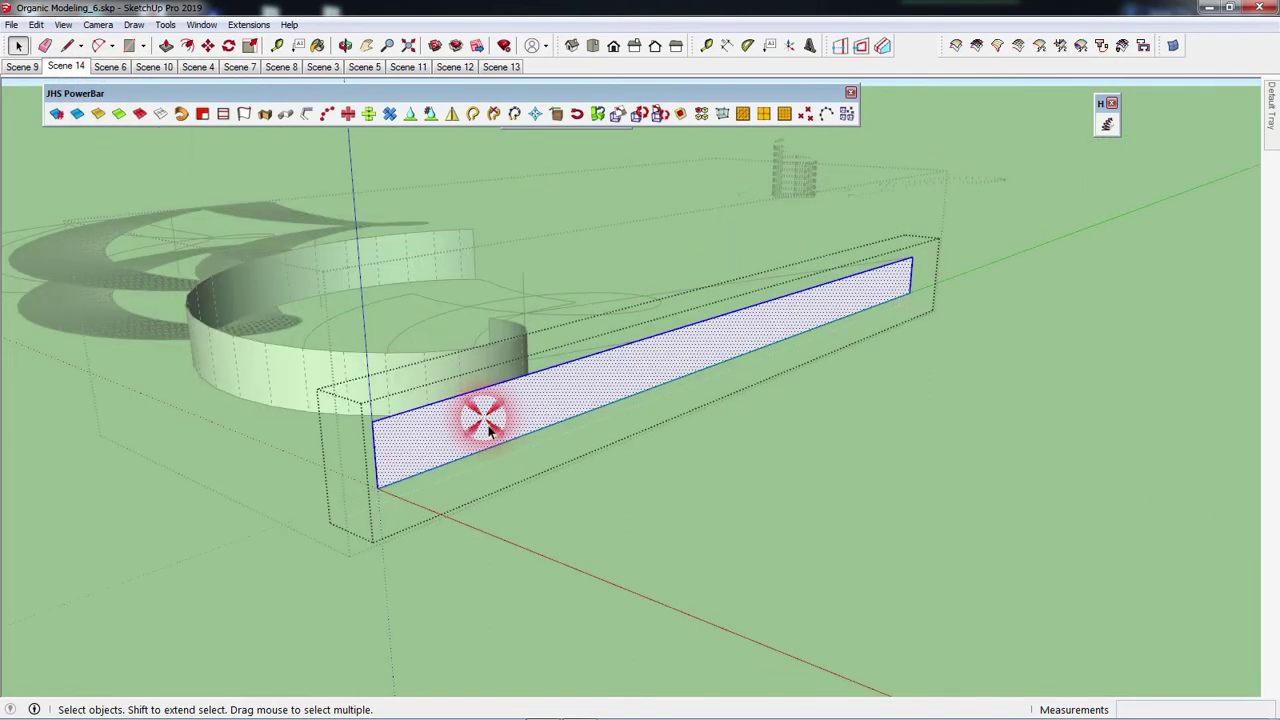
pyautogui.click(422, 453)
pyautogui.scroll(1, 422, 453)
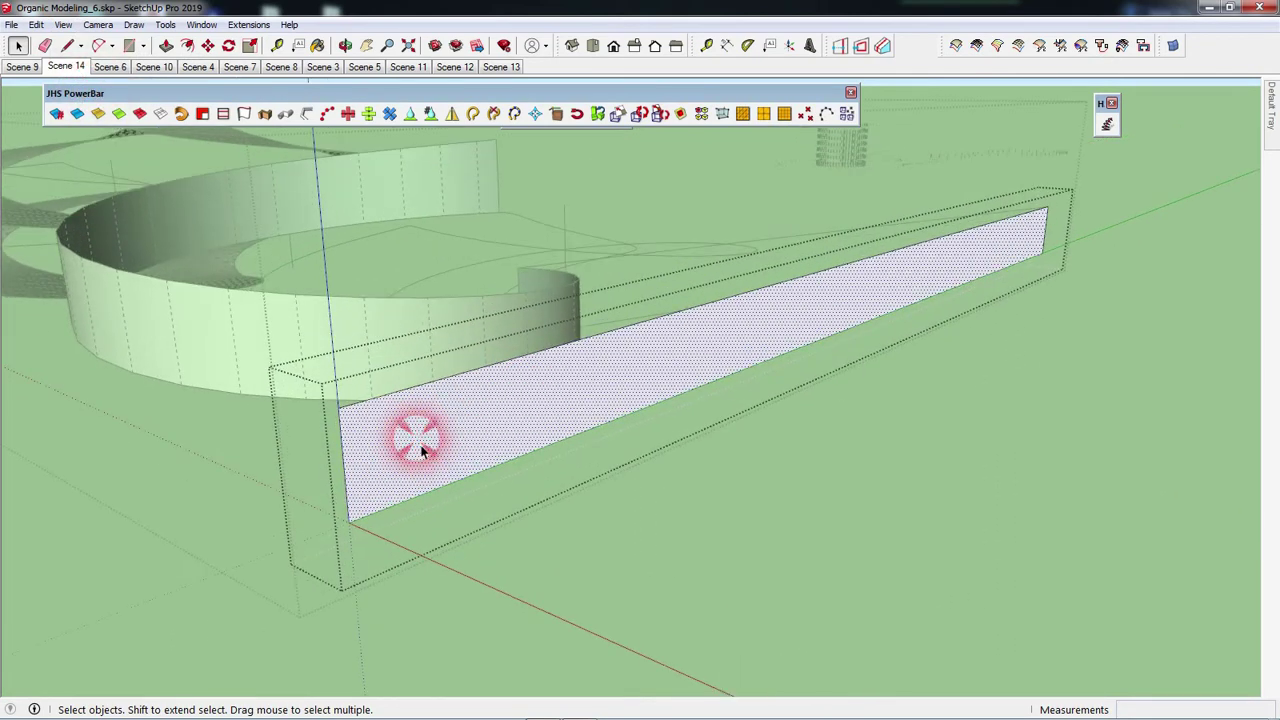
pyautogui.click(759, 531)
pyautogui.moveTo(759, 531); pyautogui.dragTo(808, 560, button='middle')
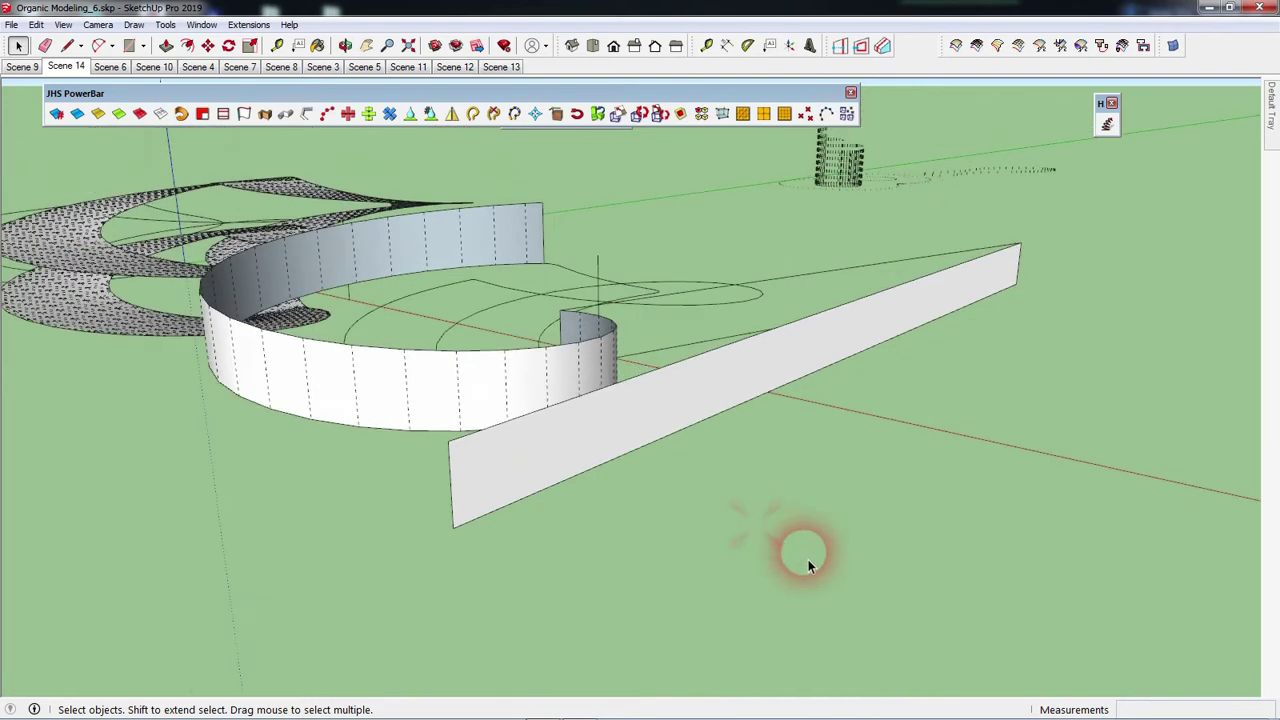
pyautogui.click(68, 25)
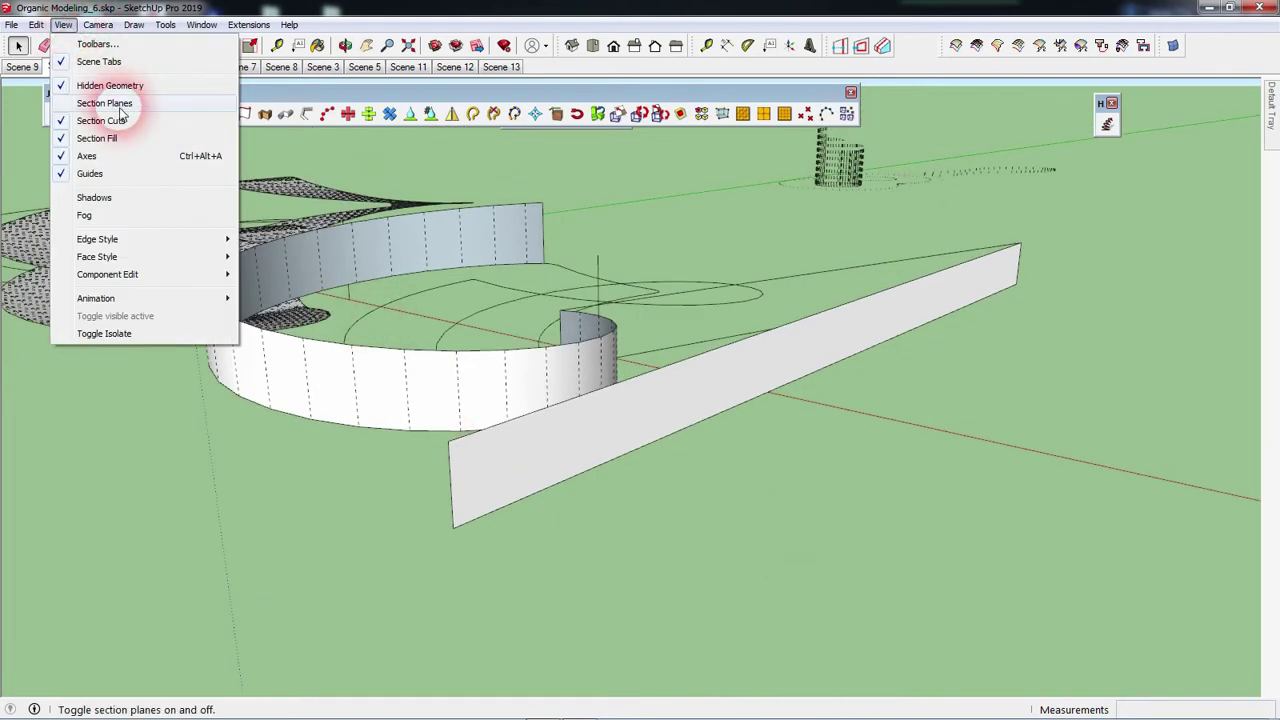
pyautogui.click(107, 88)
pyautogui.scroll(1, 571, 400)
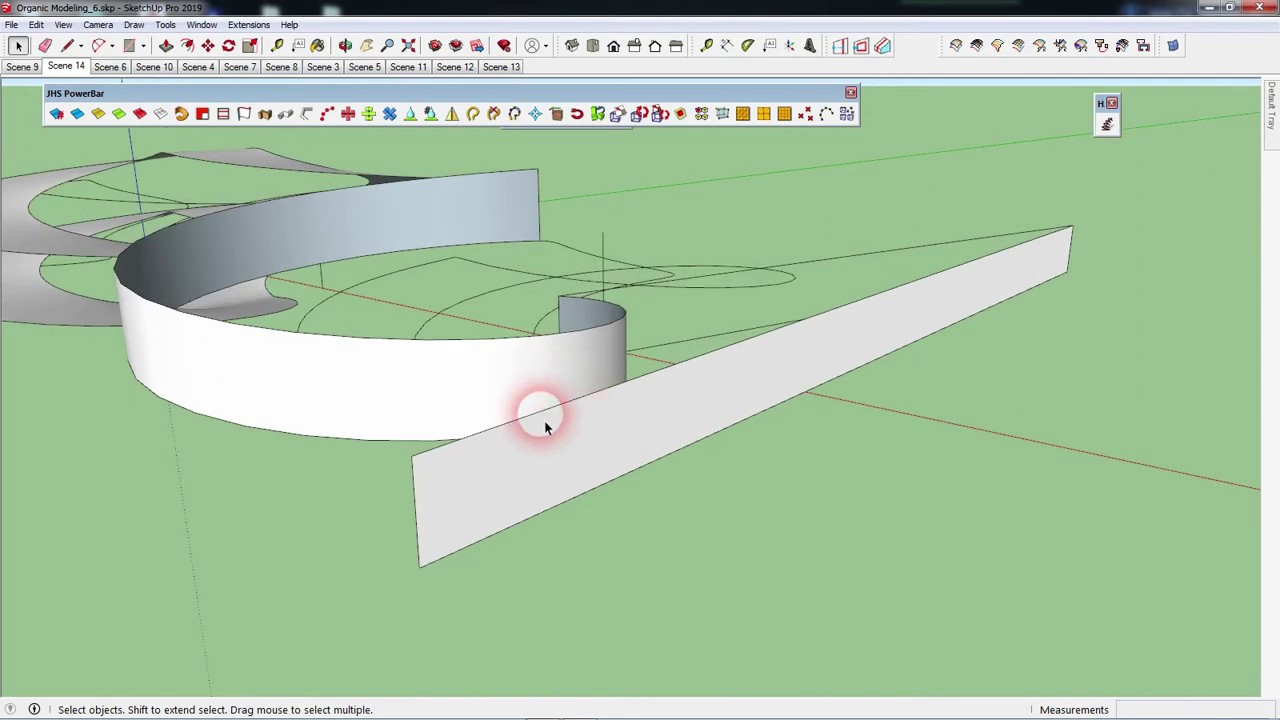
pyautogui.scroll(2, 460, 527)
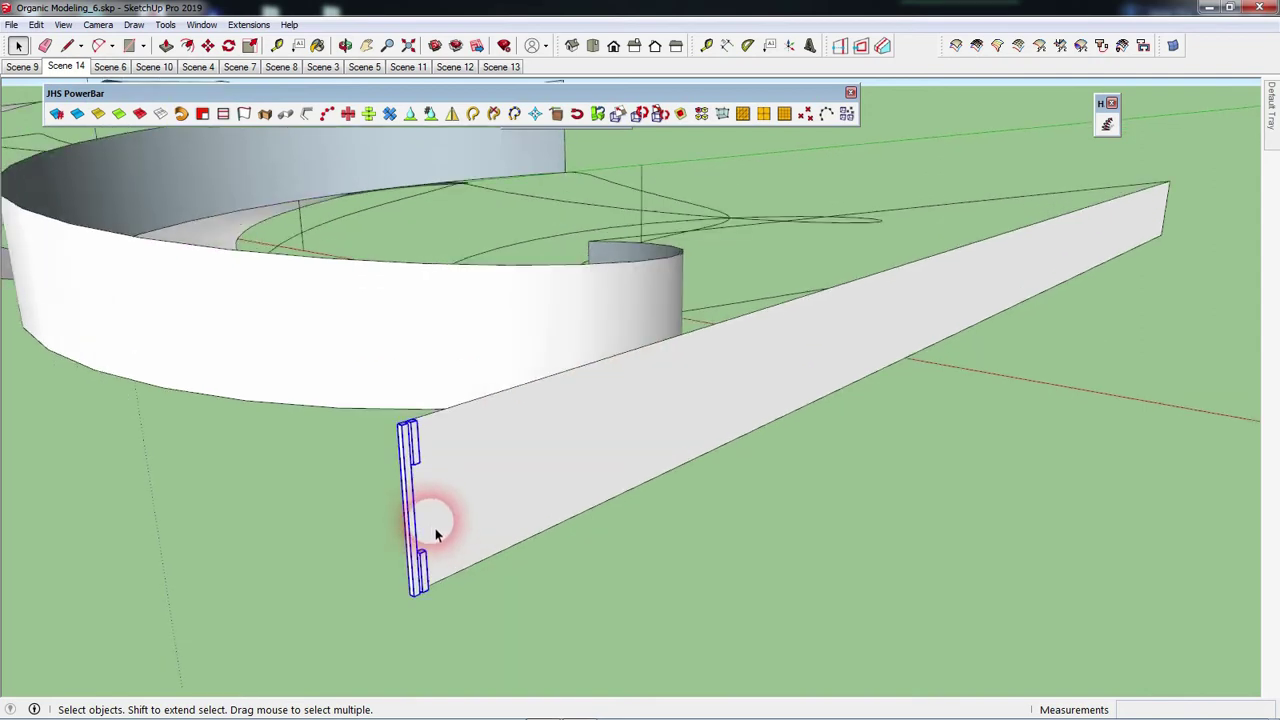
pyautogui.scroll(2, 417, 549)
pyautogui.scroll(2, 420, 543)
pyautogui.doubleClick(418, 545)
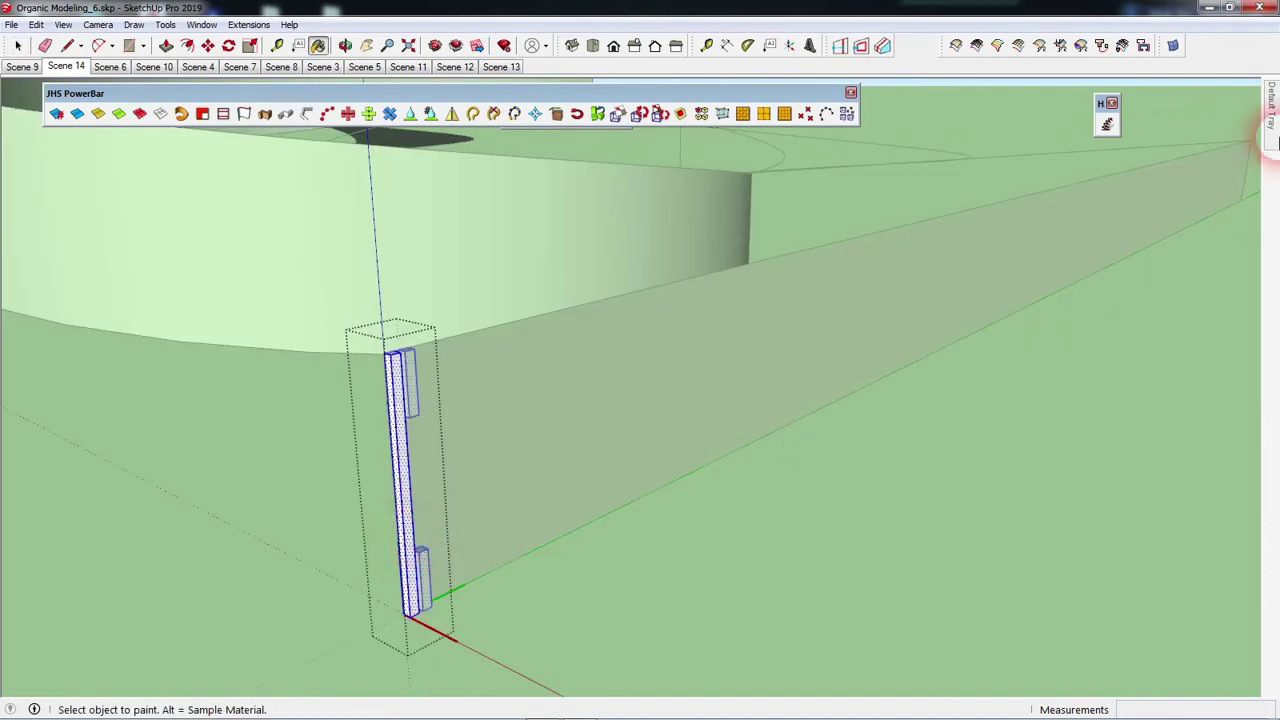
pyautogui.click(1128, 166)
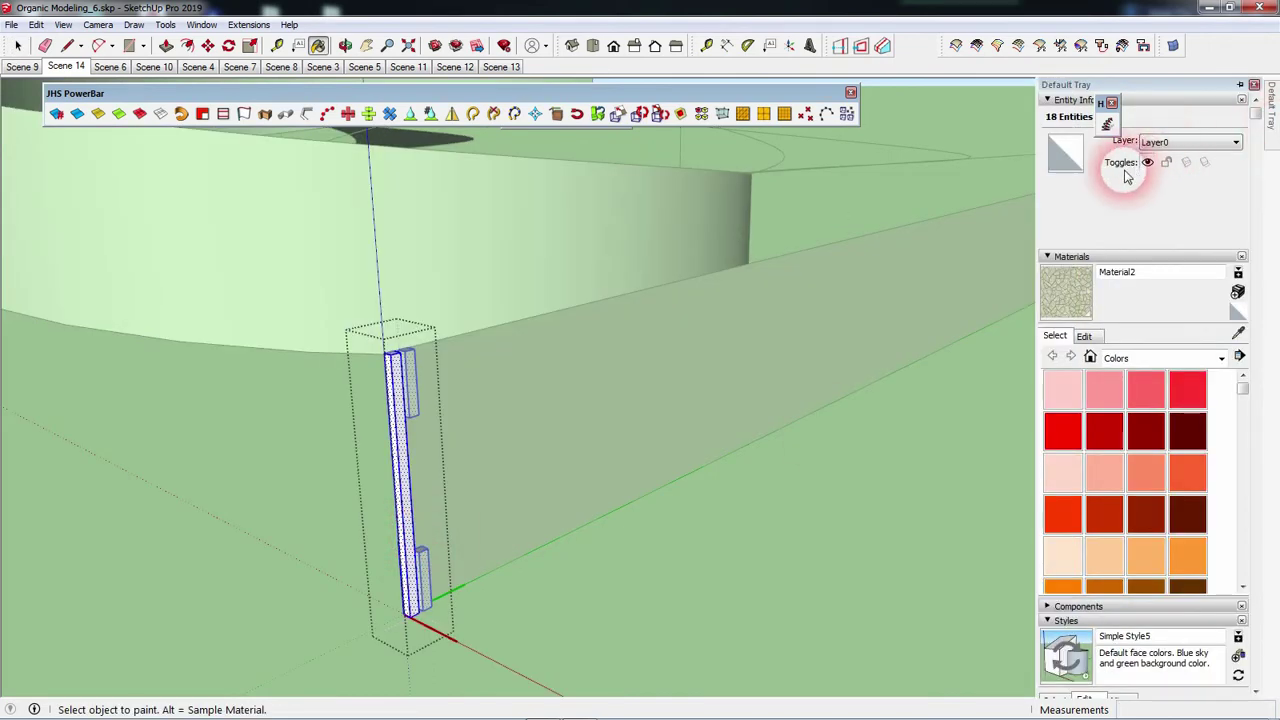
pyautogui.press('space')
pyautogui.click(975, 401)
pyautogui.moveTo(978, 412)
pyautogui.mouseDown(button='middle')
pyautogui.moveTo(894, 371)
pyautogui.moveTo(1114, 294)
pyautogui.moveTo(951, 243)
pyautogui.moveTo(977, 274)
pyautogui.mouseUp(button='middle')
pyautogui.scroll(-3, 894, 371)
pyautogui.scroll(3, 1034, 108)
pyautogui.scroll(5, 1006, 160)
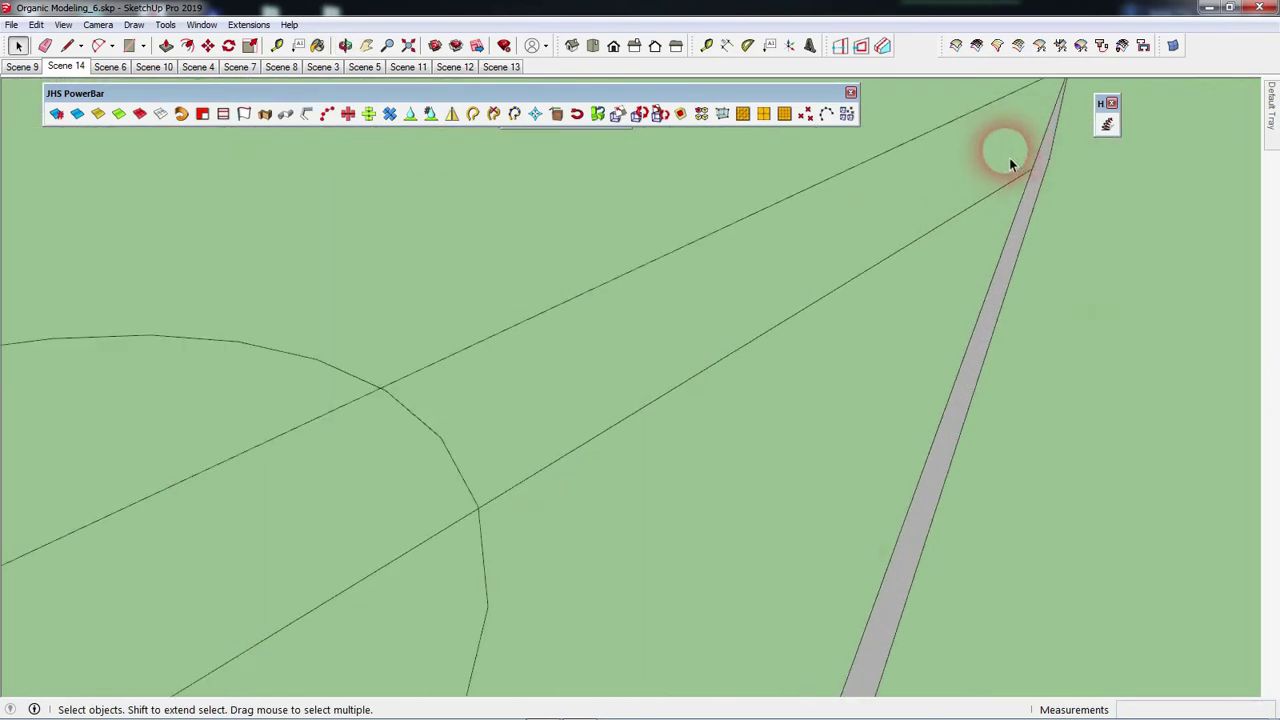
# Zoom in on the dark sloped strip and select its face and edges.
pyautogui.moveTo(1046, 166)
pyautogui.mouseDown(button='middle')
pyautogui.moveTo(1176, 112)
pyautogui.moveTo(1052, 118)
pyautogui.mouseUp(button='middle')
pyautogui.scroll(2, 1000, 135)
pyautogui.scroll(2, 995, 138)
pyautogui.scroll(2, 960, 162)
pyautogui.tripleClick(940, 185)
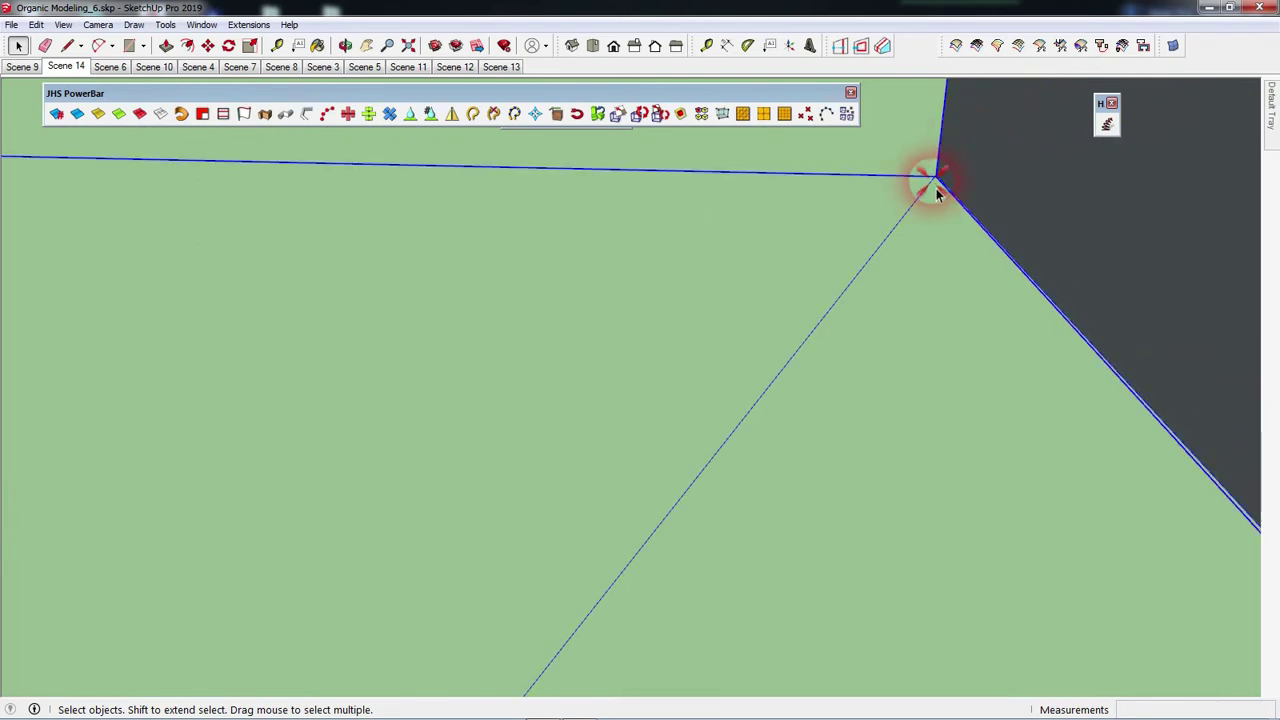
pyautogui.scroll(2, 915, 225)
pyautogui.scroll(-2, 883, 265)
pyautogui.scroll(-1, 886, 251)
pyautogui.scroll(-2, 890, 245)
pyautogui.scroll(-2, 898, 225)
pyautogui.scroll(-3, 901, 208)
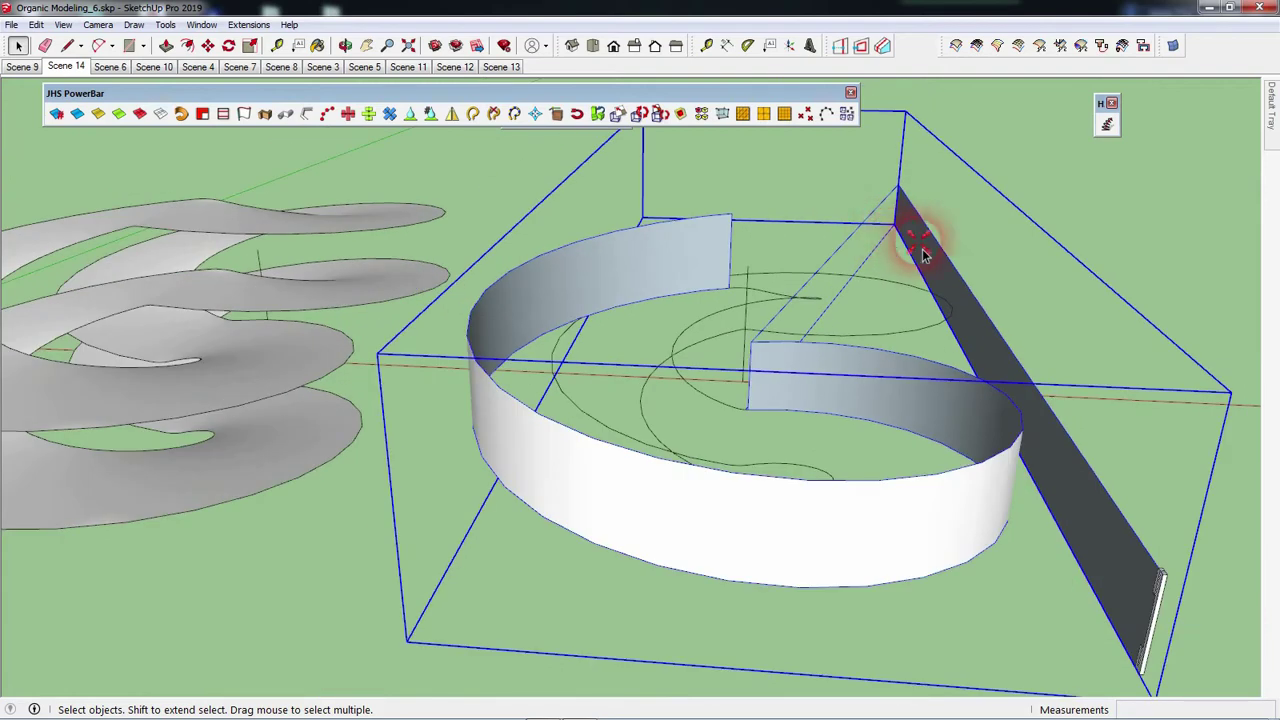
# Inside its group, make the dark sloped face into its own group.
pyautogui.doubleClick(920, 253)
pyautogui.click(966, 255)
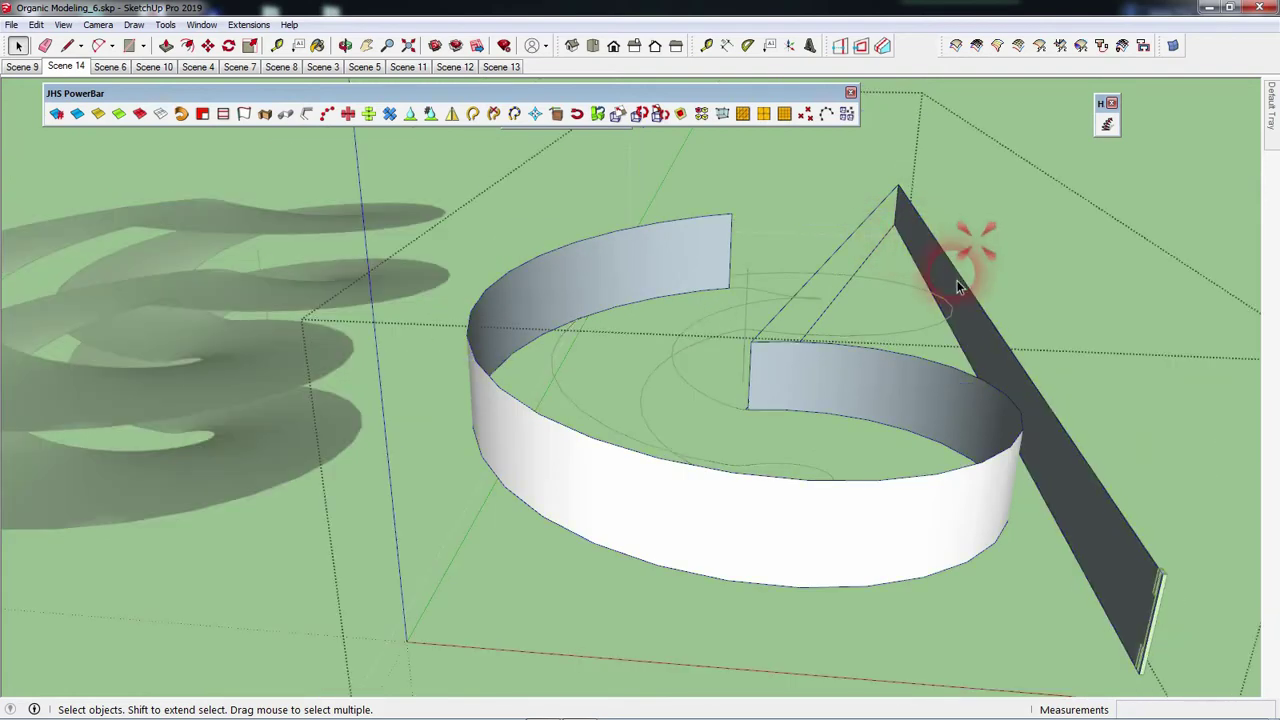
pyautogui.rightClick(958, 287)
pyautogui.click(976, 148)
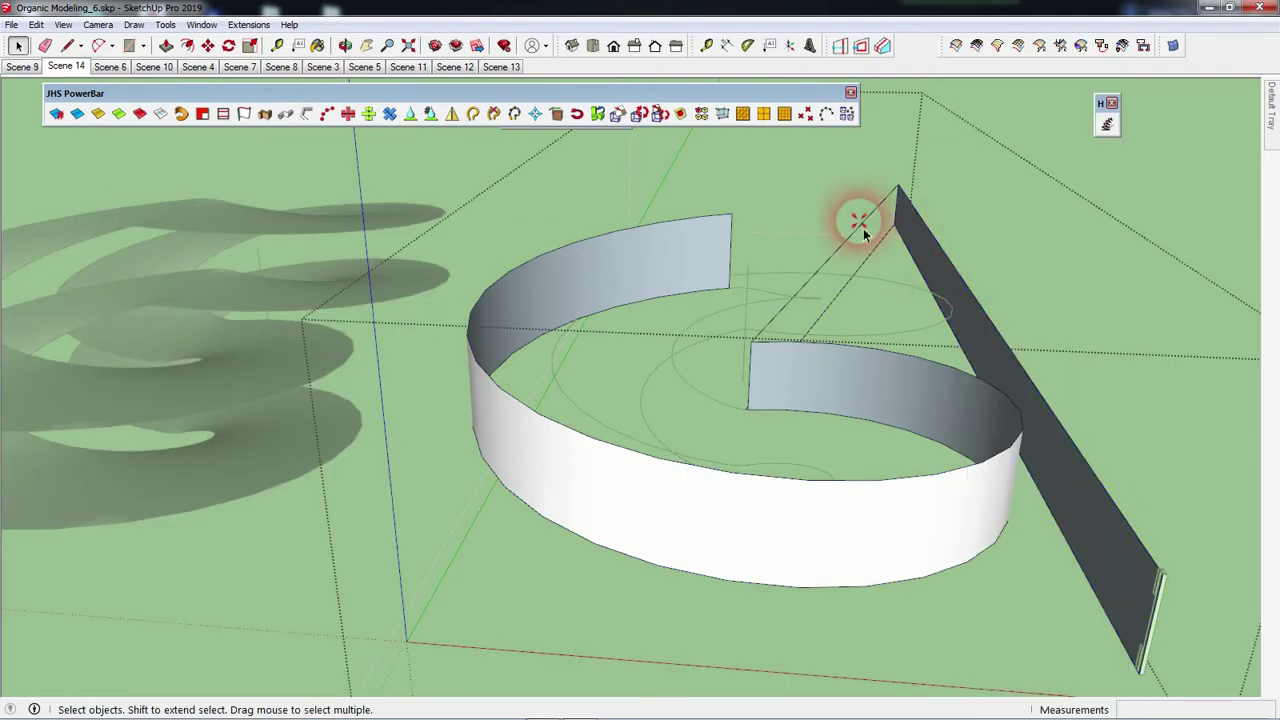
# Open the curved wall group and its nested inner wall group for editing.
pyautogui.click(692, 224)
pyautogui.click(705, 240)
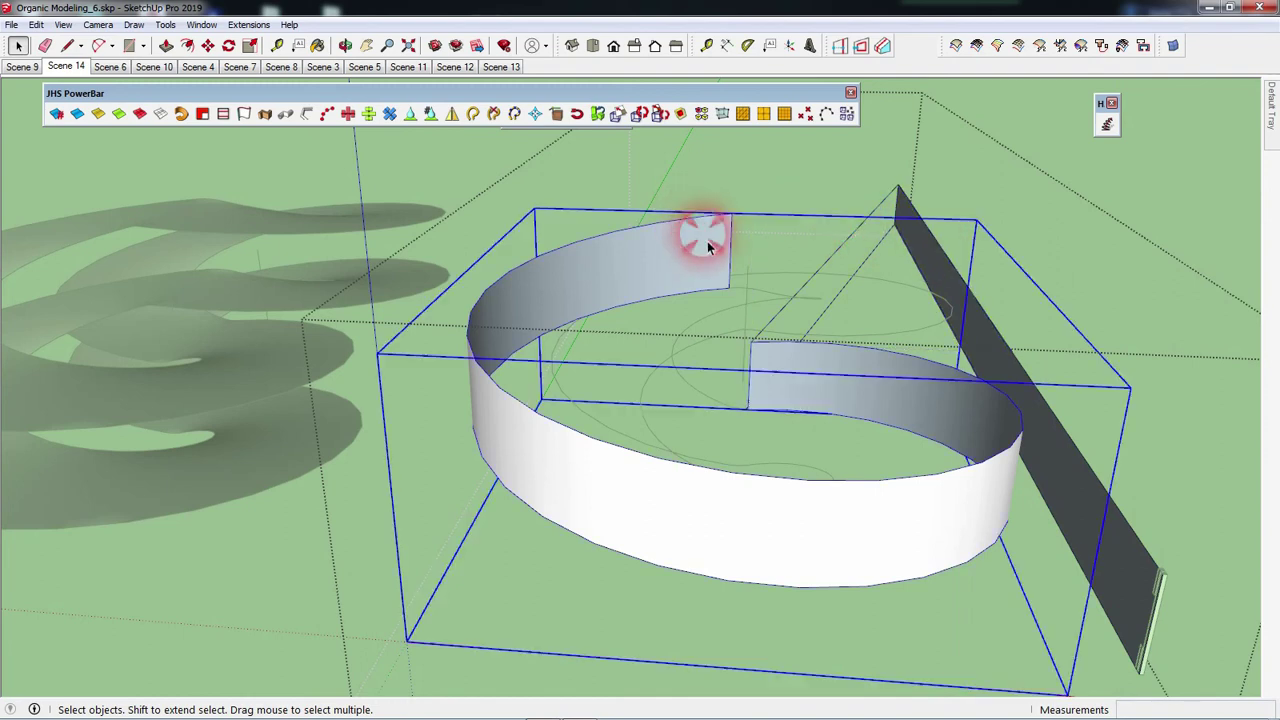
pyautogui.click(728, 205)
pyautogui.scroll(5, 750, 410)
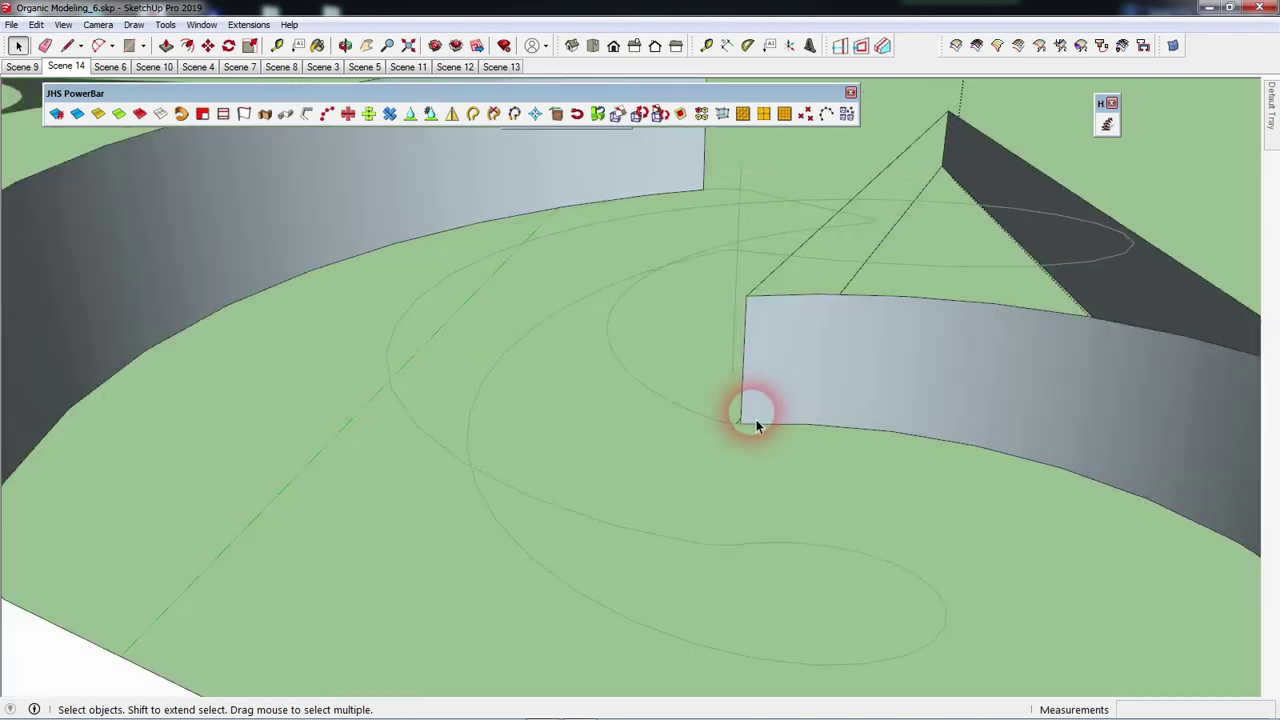
pyautogui.scroll(2, 735, 428)
pyautogui.click(738, 430)
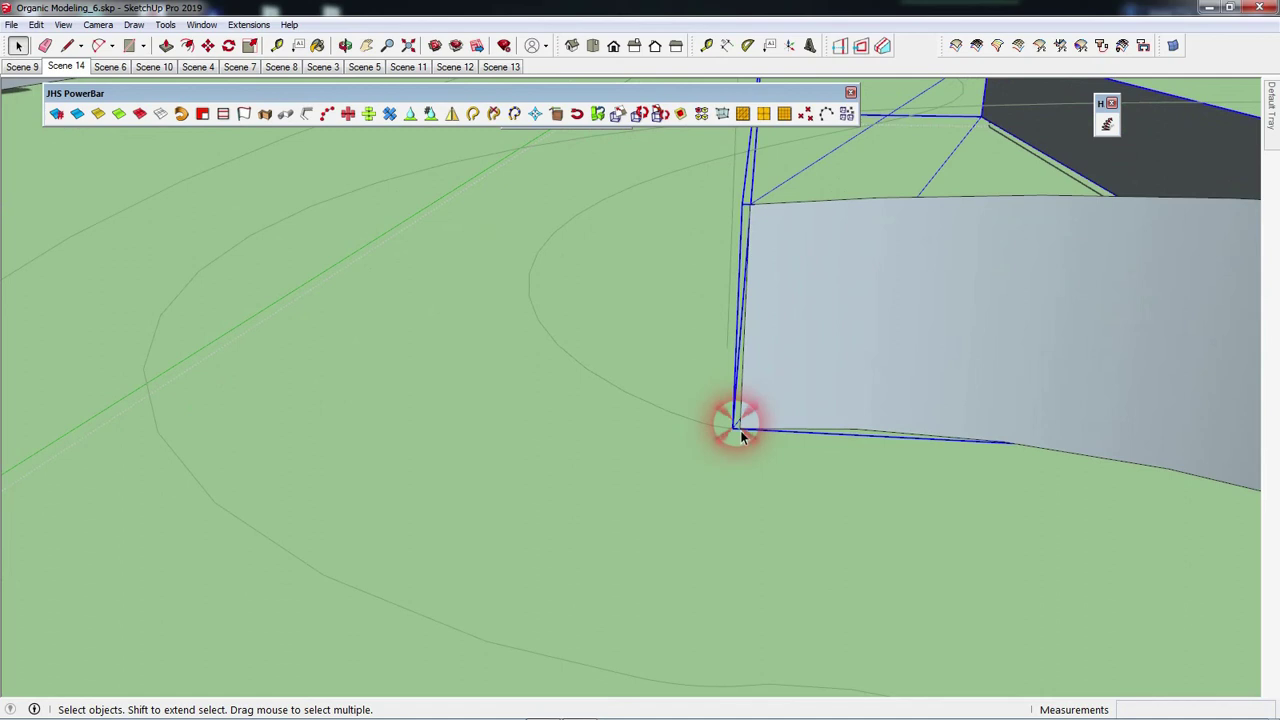
pyautogui.doubleClick(740, 432)
pyautogui.doubleClick(730, 384)
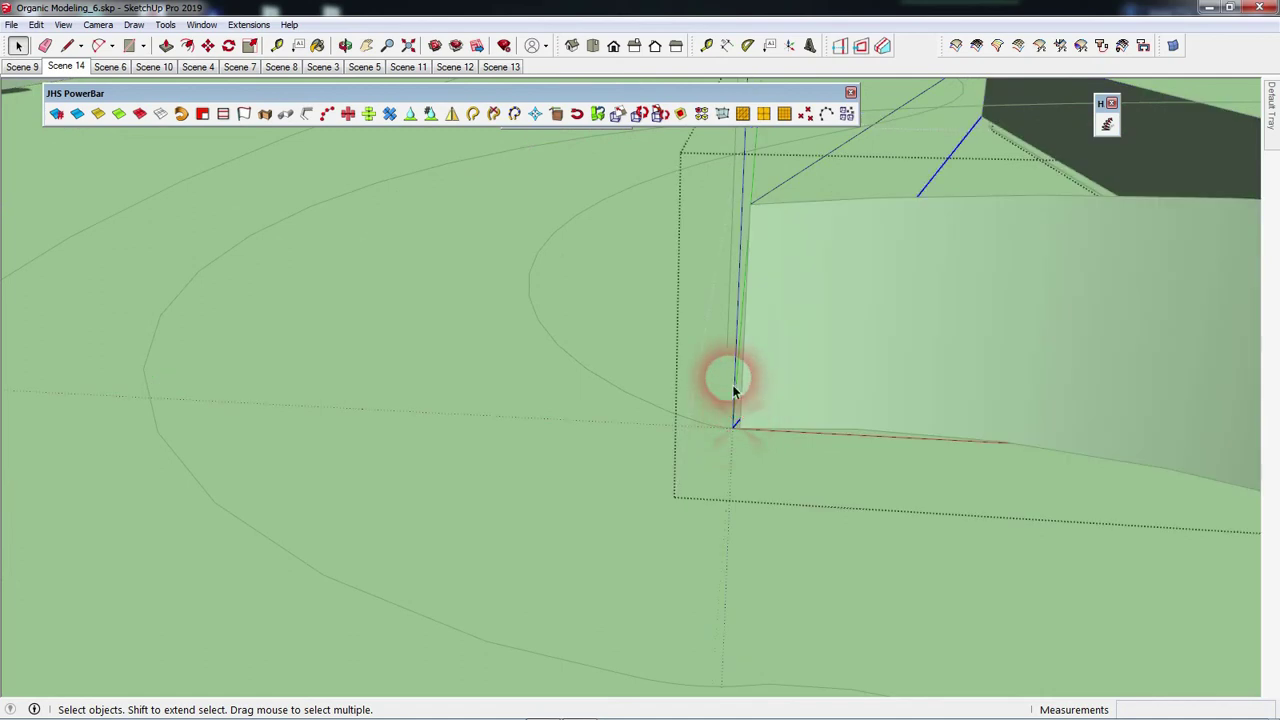
# Draw a line from the inner wall's bottom end to the sloped strip's corner.
pyautogui.press('l')
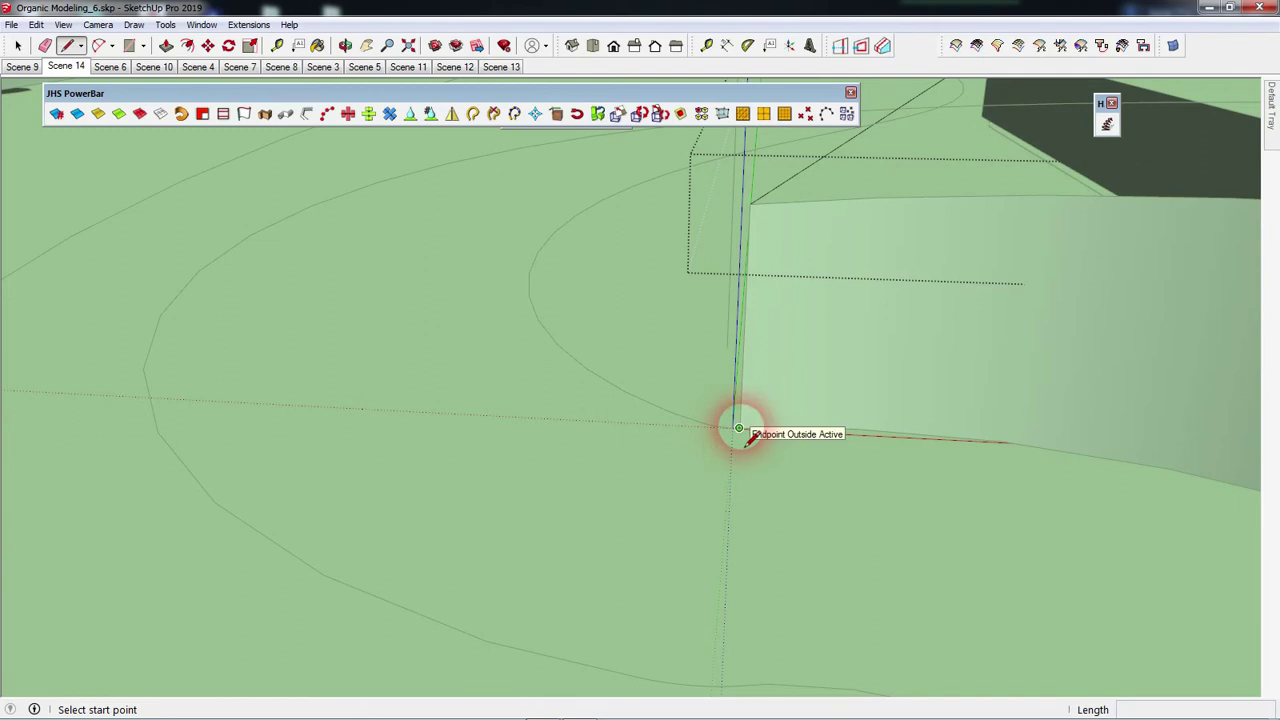
pyautogui.click(738, 428)
pyautogui.scroll(-2, 738, 428)
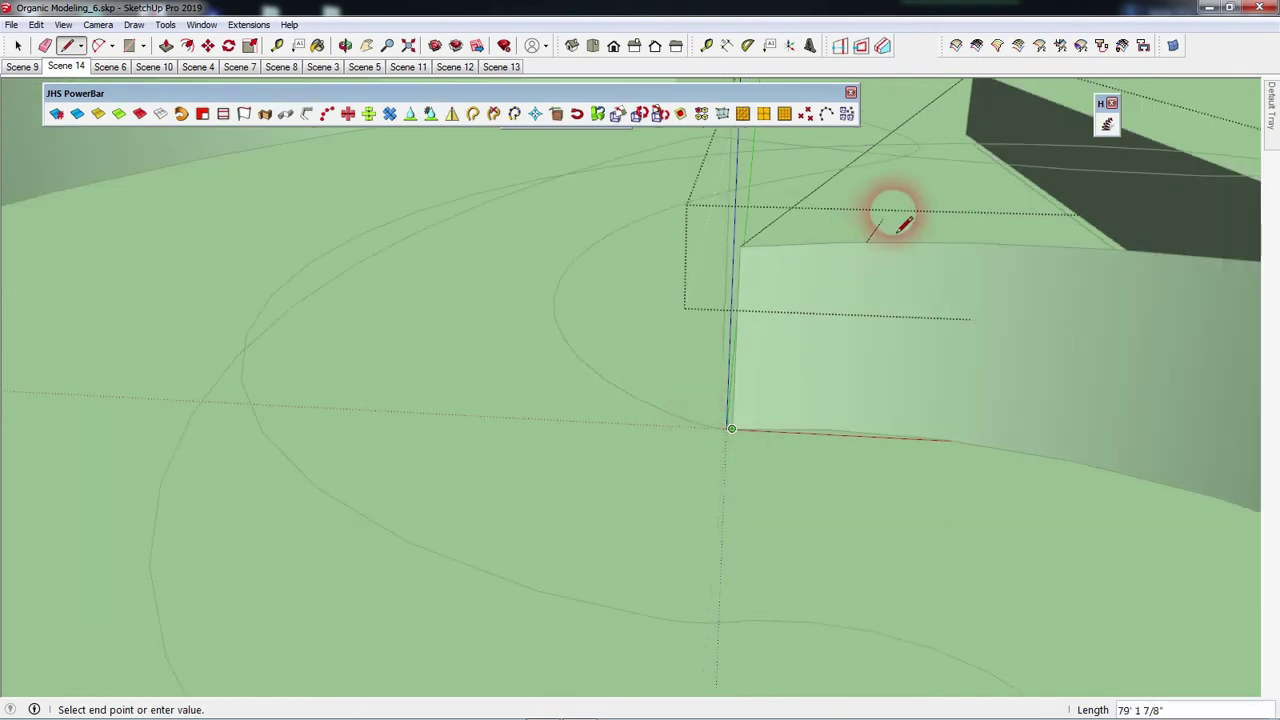
pyautogui.click(964, 134)
pyautogui.press('space')
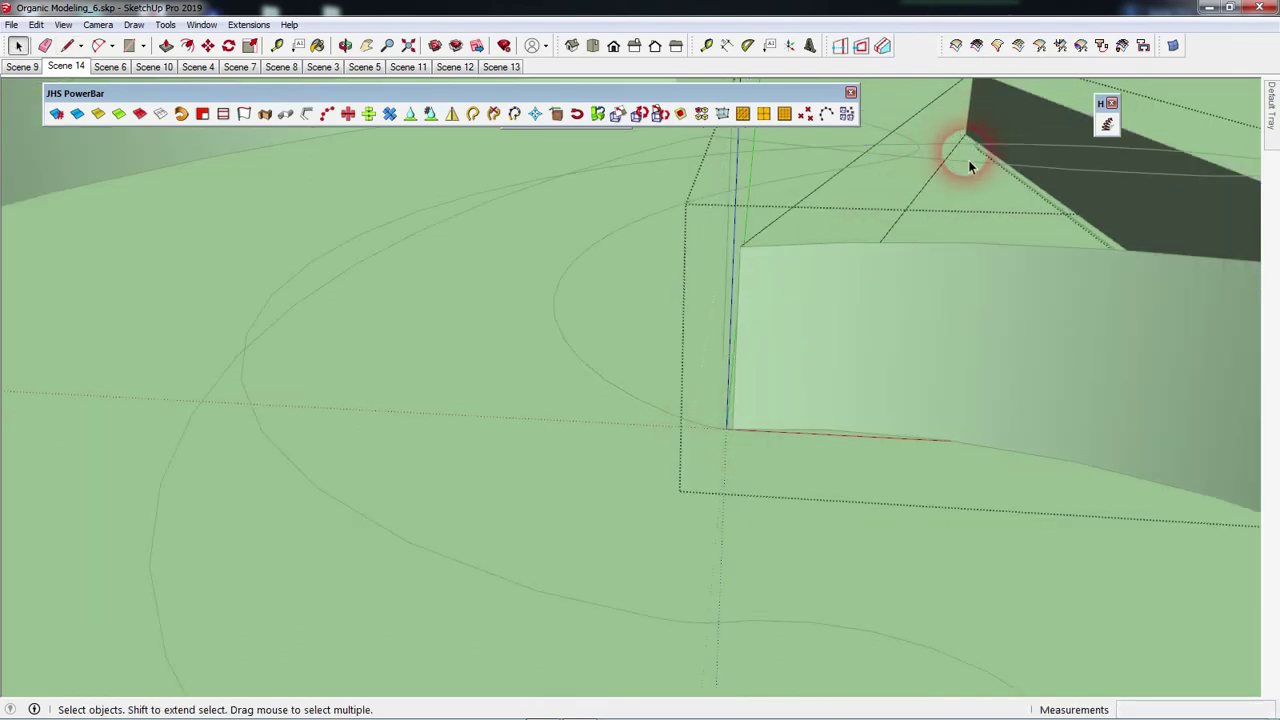
pyautogui.click(886, 180)
pyautogui.scroll(-3, 708, 371)
pyautogui.scroll(-2, 708, 371)
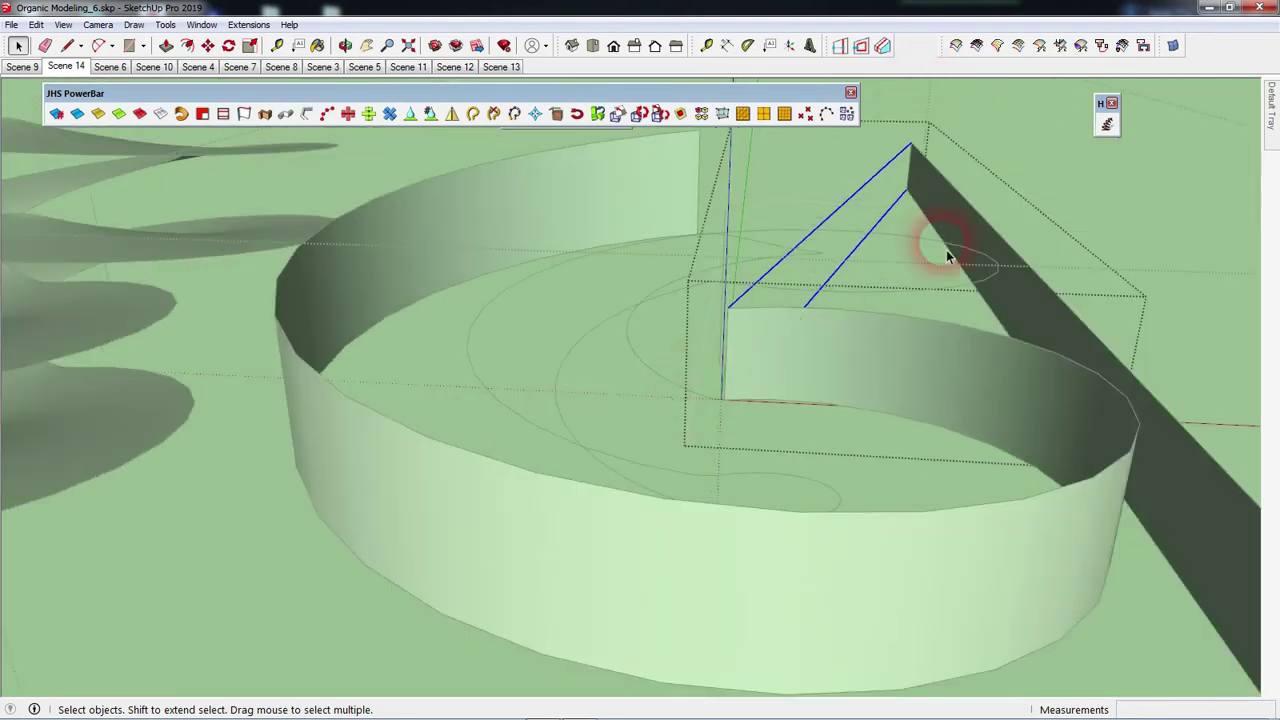
pyautogui.click(920, 305)
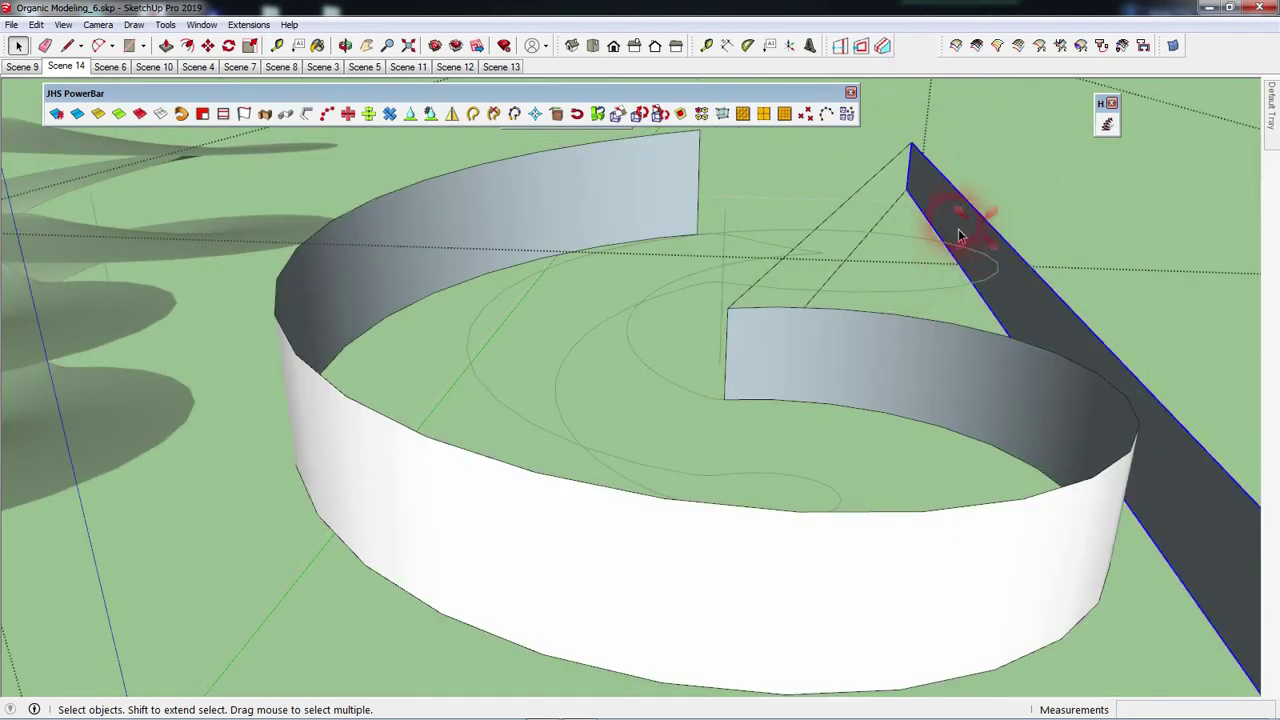
pyautogui.moveTo(886, 271)
pyautogui.mouseDown(button='middle')
pyautogui.moveTo(709, 300)
pyautogui.moveTo(951, 357)
pyautogui.moveTo(886, 380)
pyautogui.mouseUp(button='middle')
# Impose a Flowify grid of evenly spaced vertical lines on the long sloped strip.
pyautogui.click(886, 380)
pyautogui.click(248, 24)
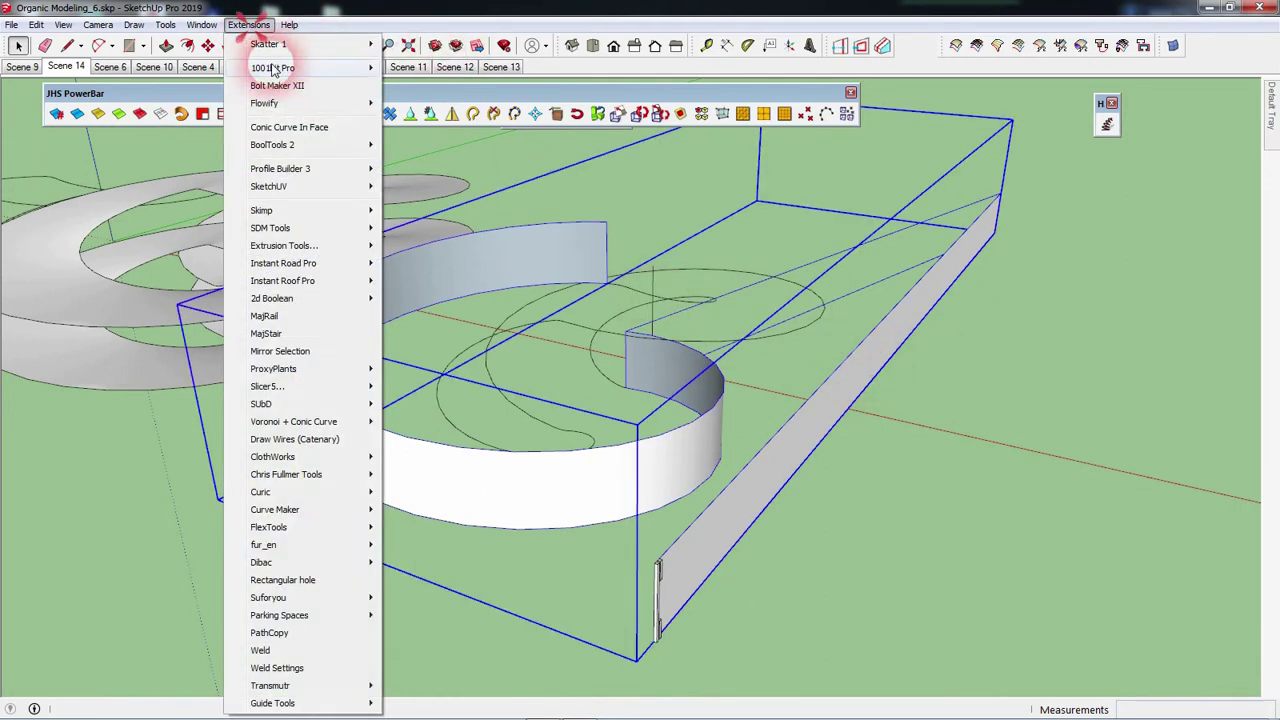
pyautogui.click(248, 24)
pyautogui.click(297, 106)
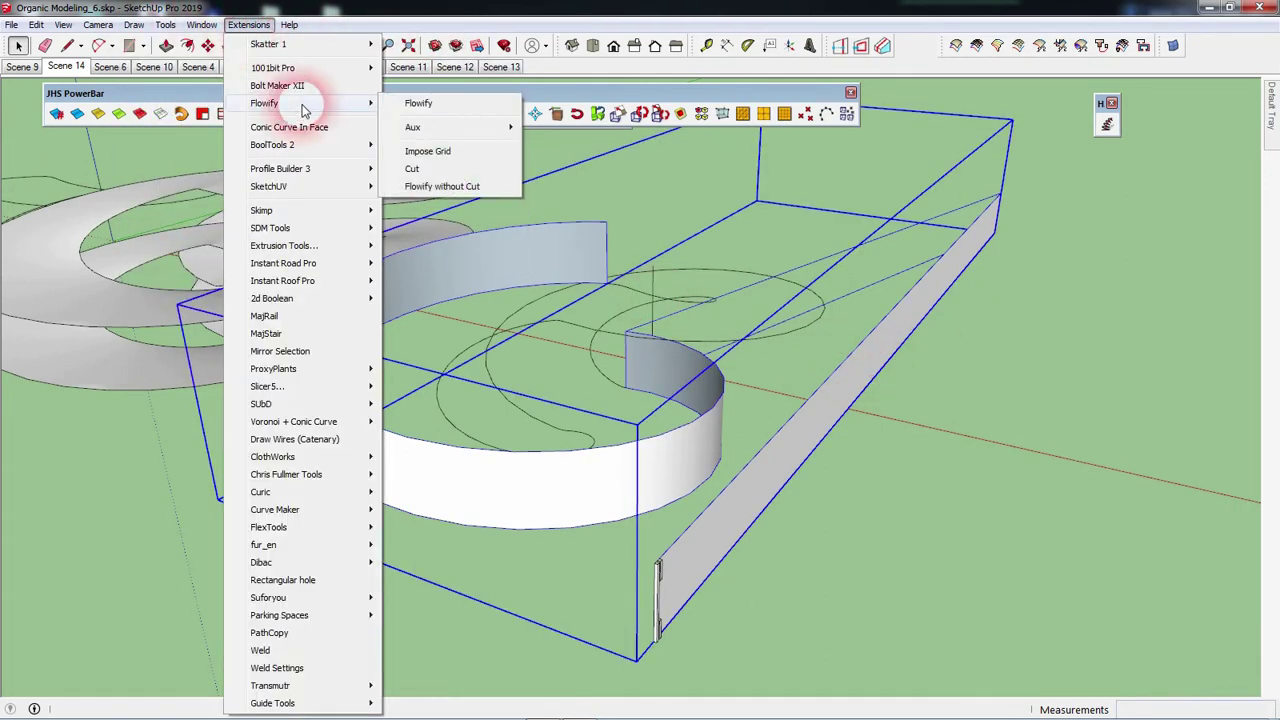
pyautogui.click(425, 150)
# Inspect the gridded strip, then open the small notched post at its end for editing.
pyautogui.click(1065, 528)
pyautogui.moveTo(894, 514); pyautogui.dragTo(823, 437, button='middle')
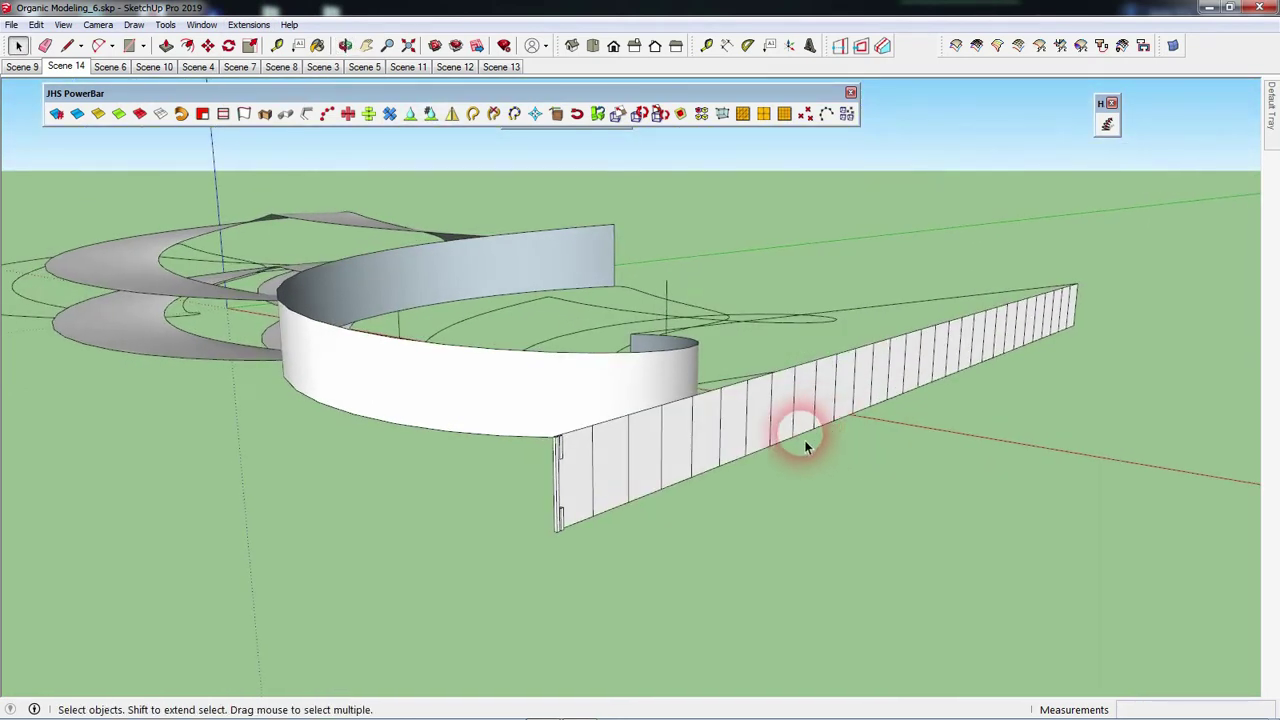
pyautogui.scroll(1, 618, 460)
pyautogui.click(610, 460)
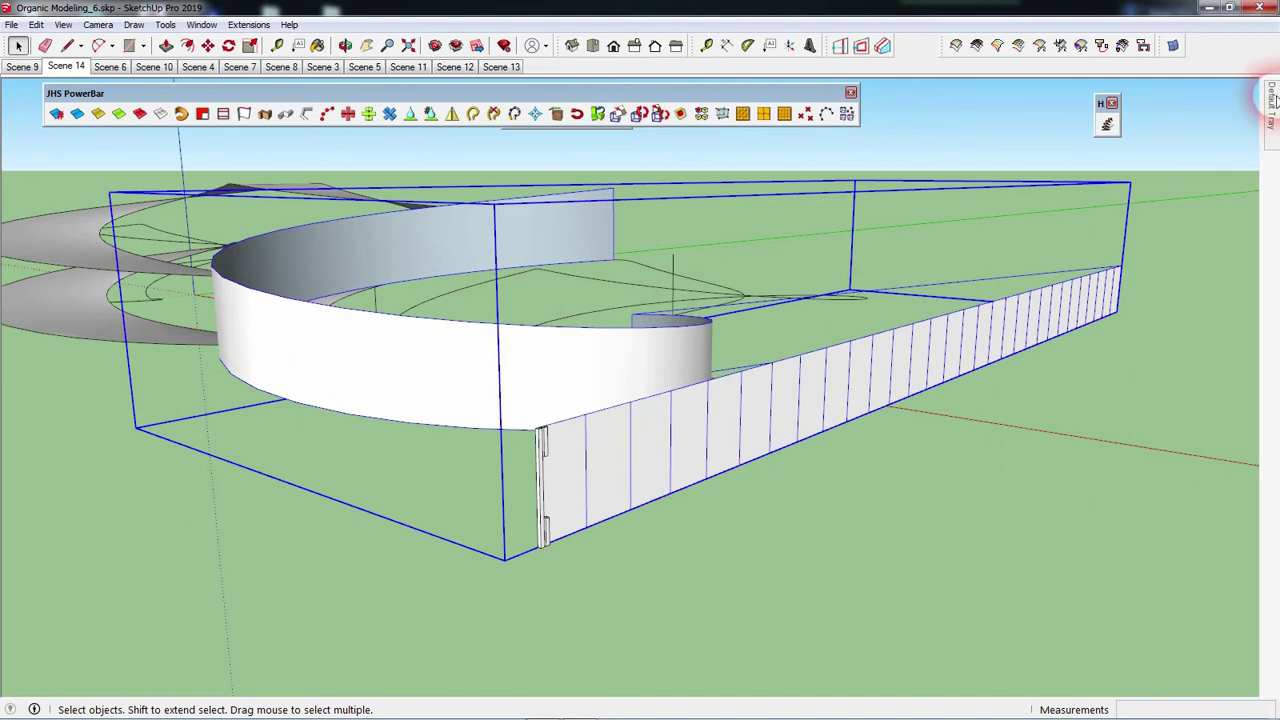
pyautogui.click(848, 448)
pyautogui.scroll(3, 543, 452)
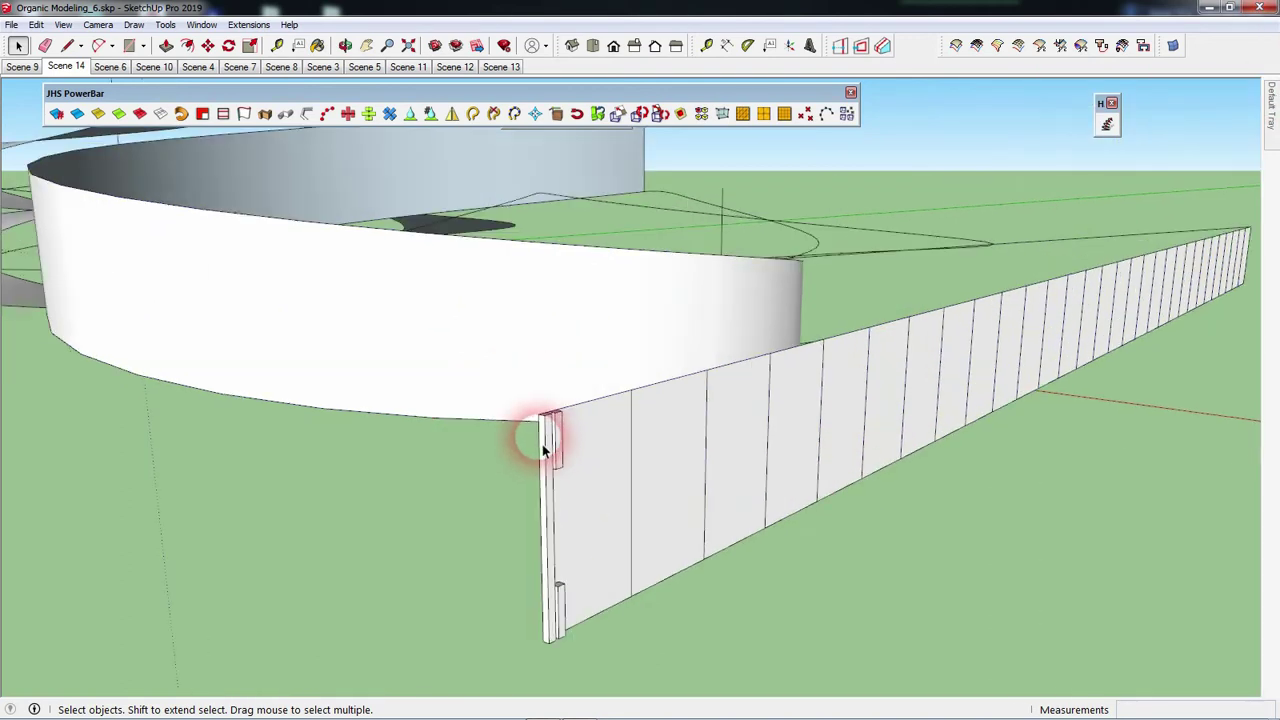
pyautogui.doubleClick(549, 450)
# Paint the post boards with a dark brown wood material from the Wood library.
pyautogui.press('b')
pyautogui.click(1273, 74)
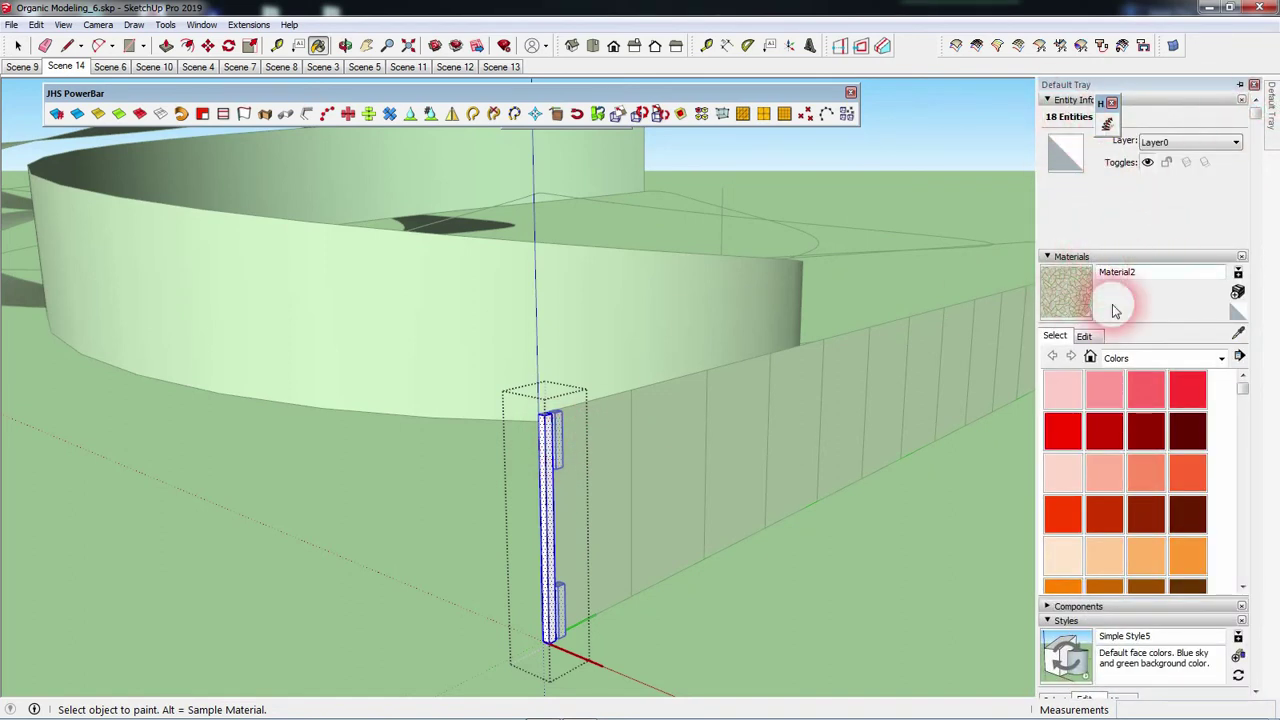
pyautogui.click(1128, 357)
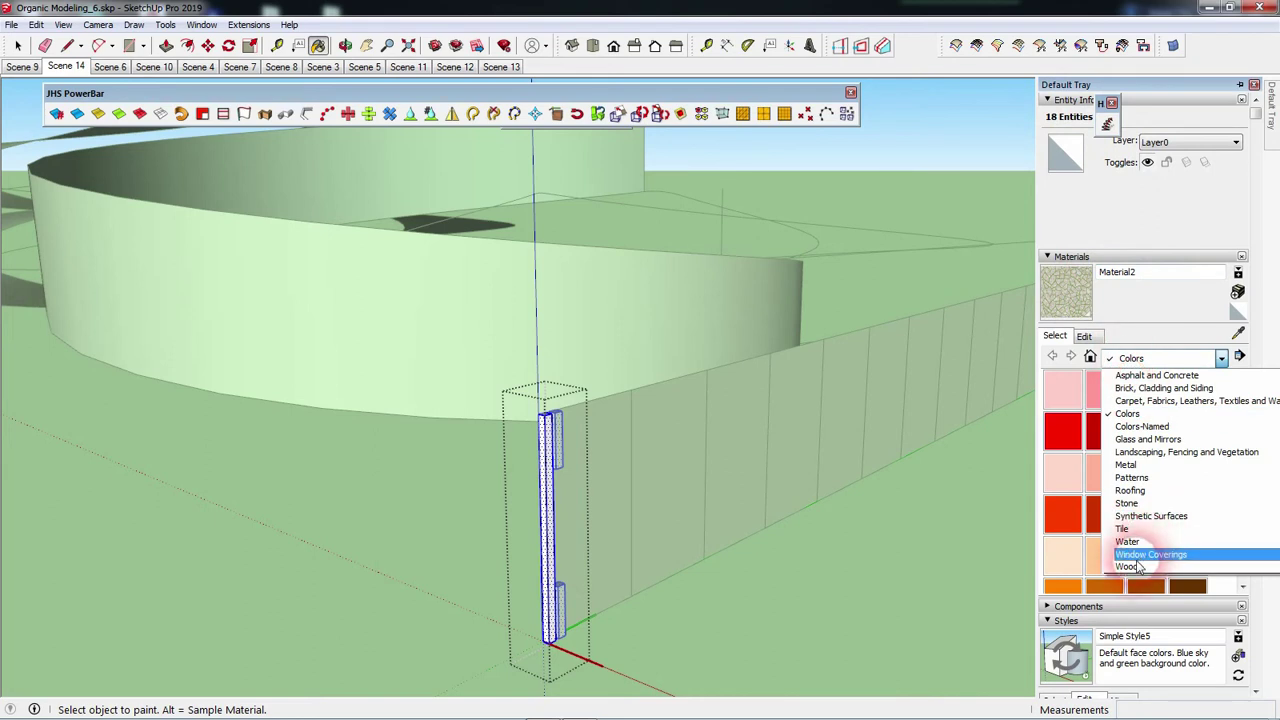
pyautogui.click(1127, 566)
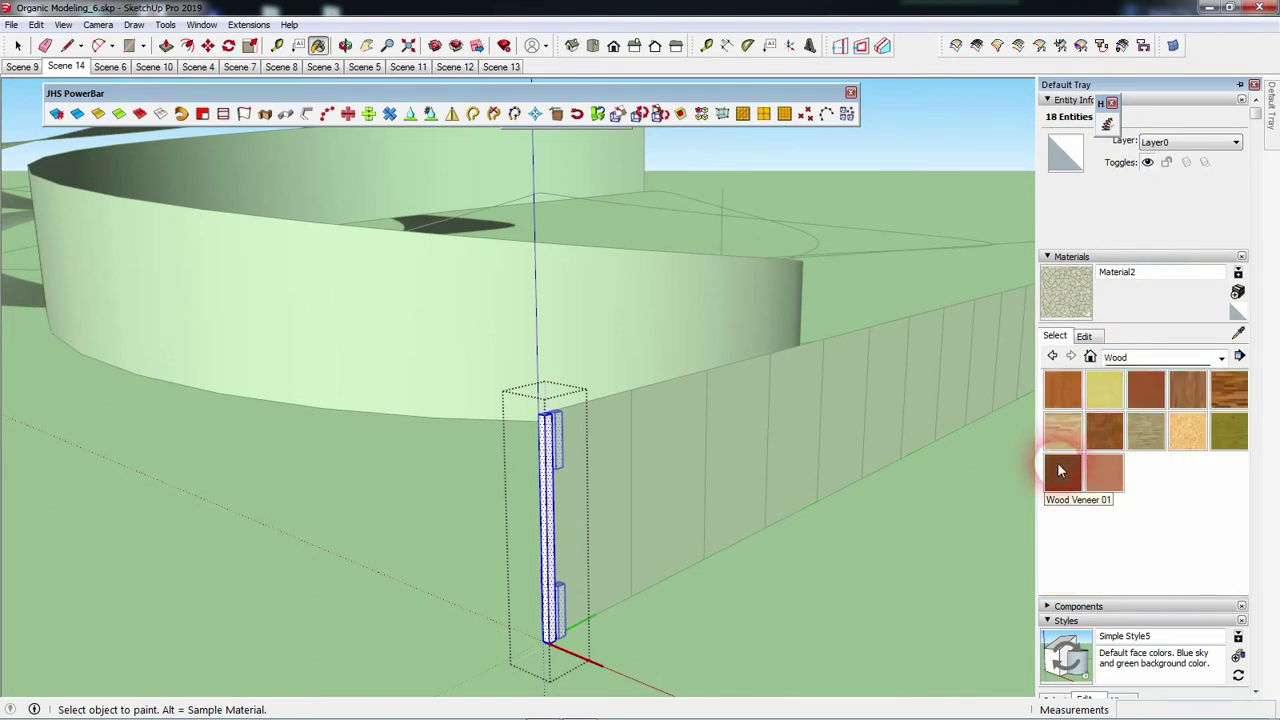
pyautogui.click(1061, 392)
pyautogui.click(558, 478)
# Exit the post's editing context and select the whole post assembly.
pyautogui.press('space')
pyautogui.click(458, 494)
pyautogui.keyDown('shift'); pyautogui.click(551, 463); pyautogui.keyUp('shift')
pyautogui.keyDown('shift'); pyautogui.click(561, 596); pyautogui.keyUp('shift')
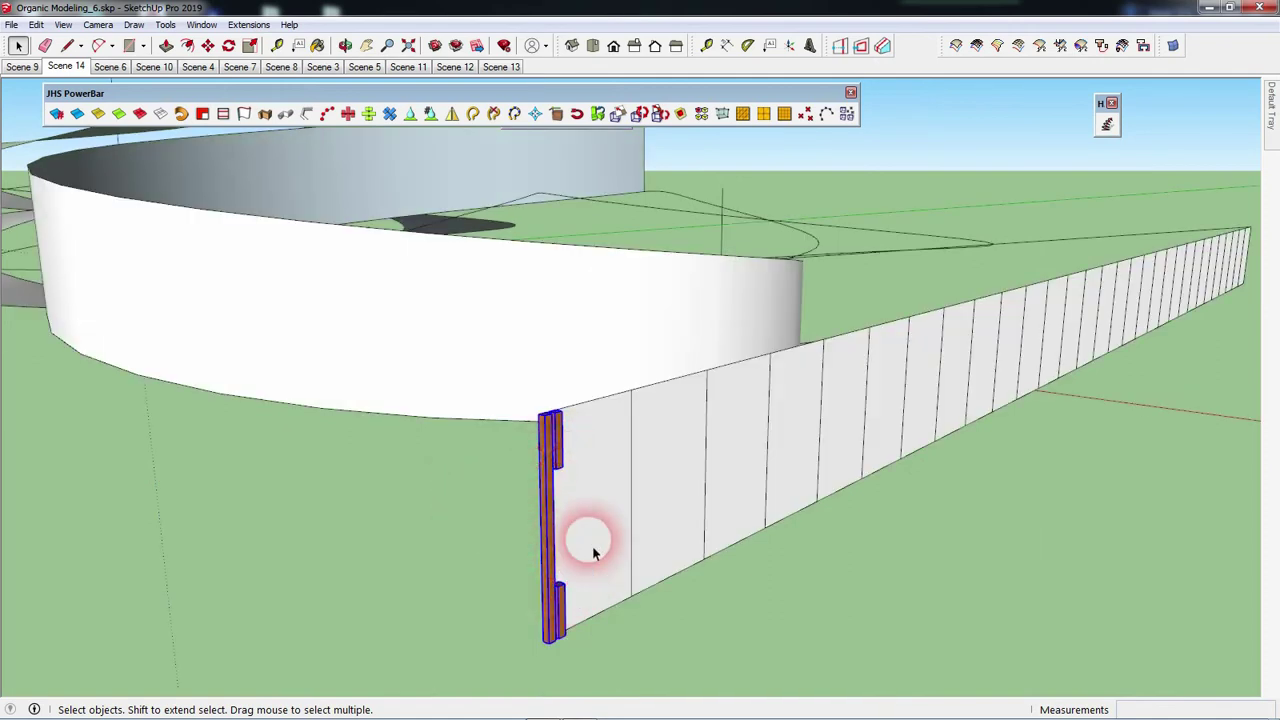
# Copy the wood post along the strip and array it 150 times.
pyautogui.press('m')
pyautogui.moveTo(571, 449); pyautogui.dragTo(438, 548, button='middle')
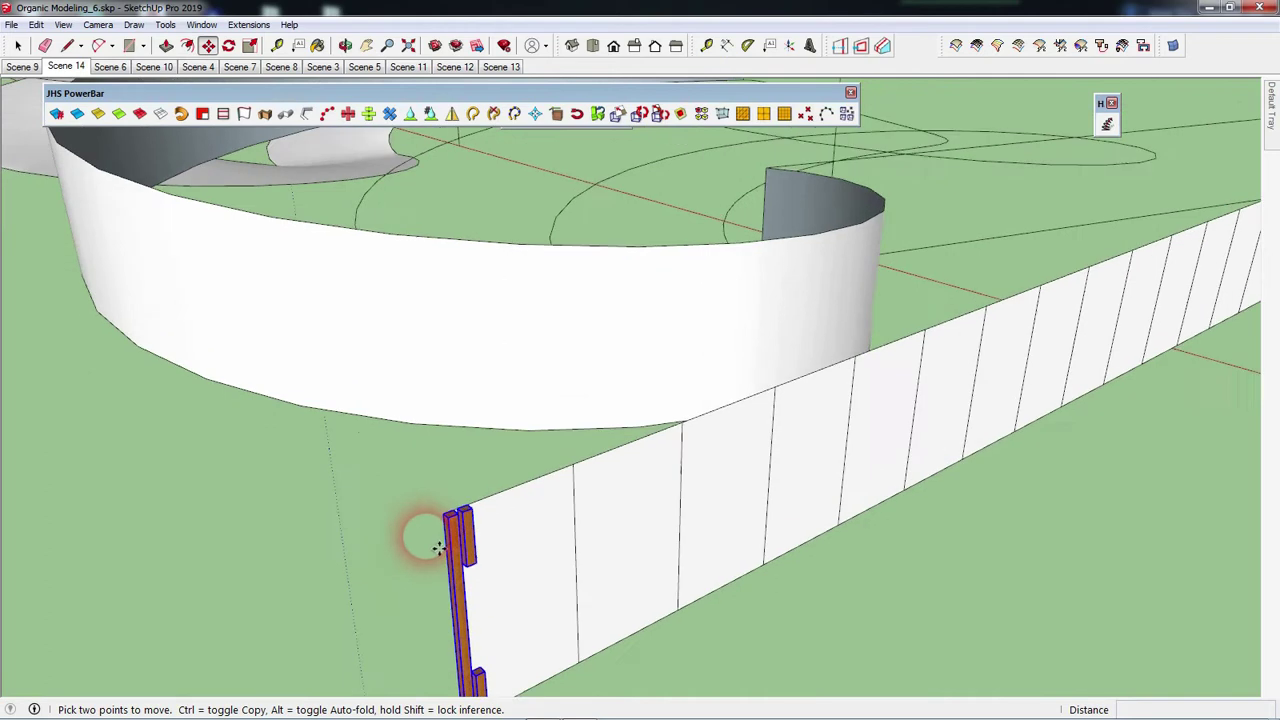
pyautogui.scroll(2, 475, 519)
pyautogui.click(478, 514)
pyautogui.press('ctrl')
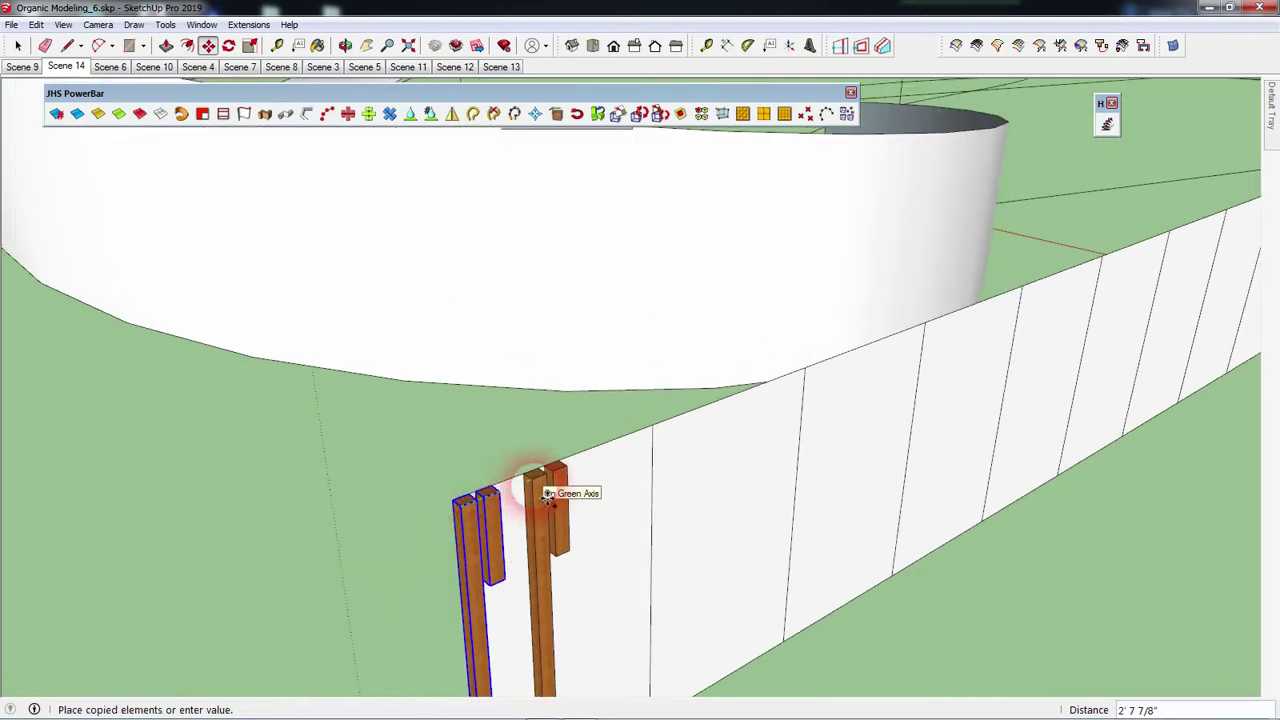
pyautogui.write('20')
pyautogui.press('Return')
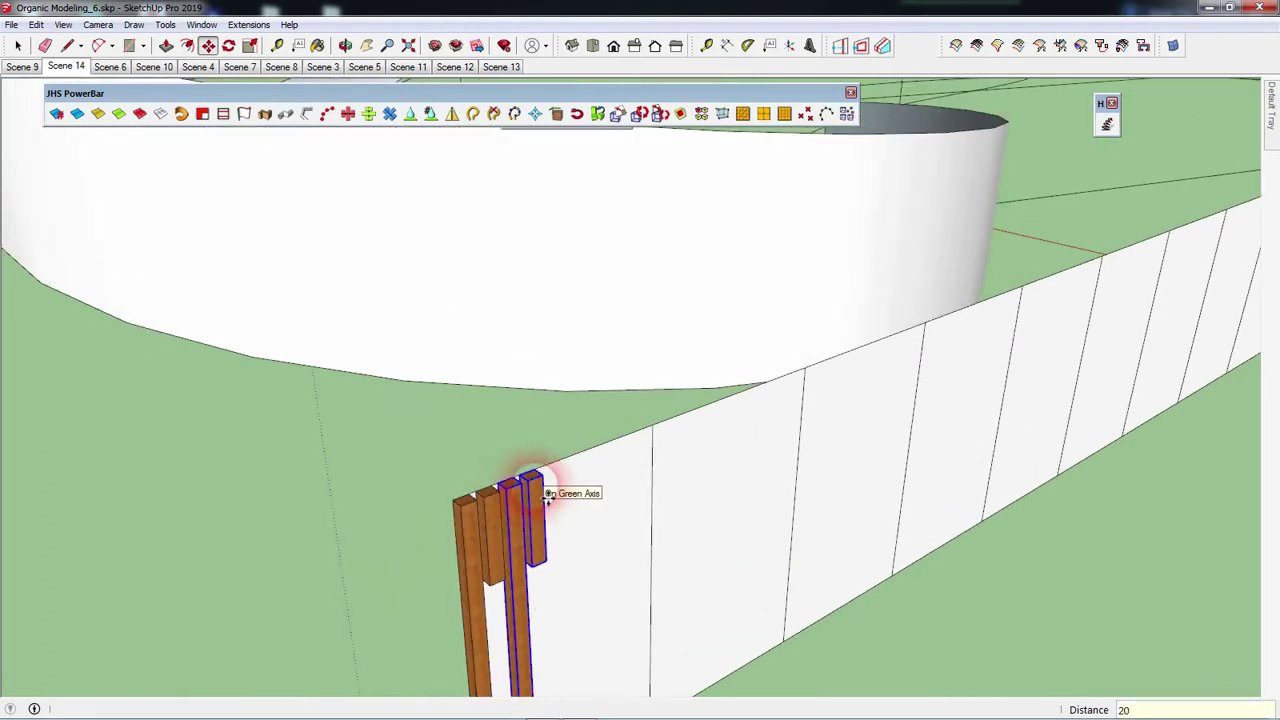
pyautogui.scroll(-2, 314, 614)
pyautogui.scroll(-2, 300, 614)
pyautogui.scroll(-3, 303, 520)
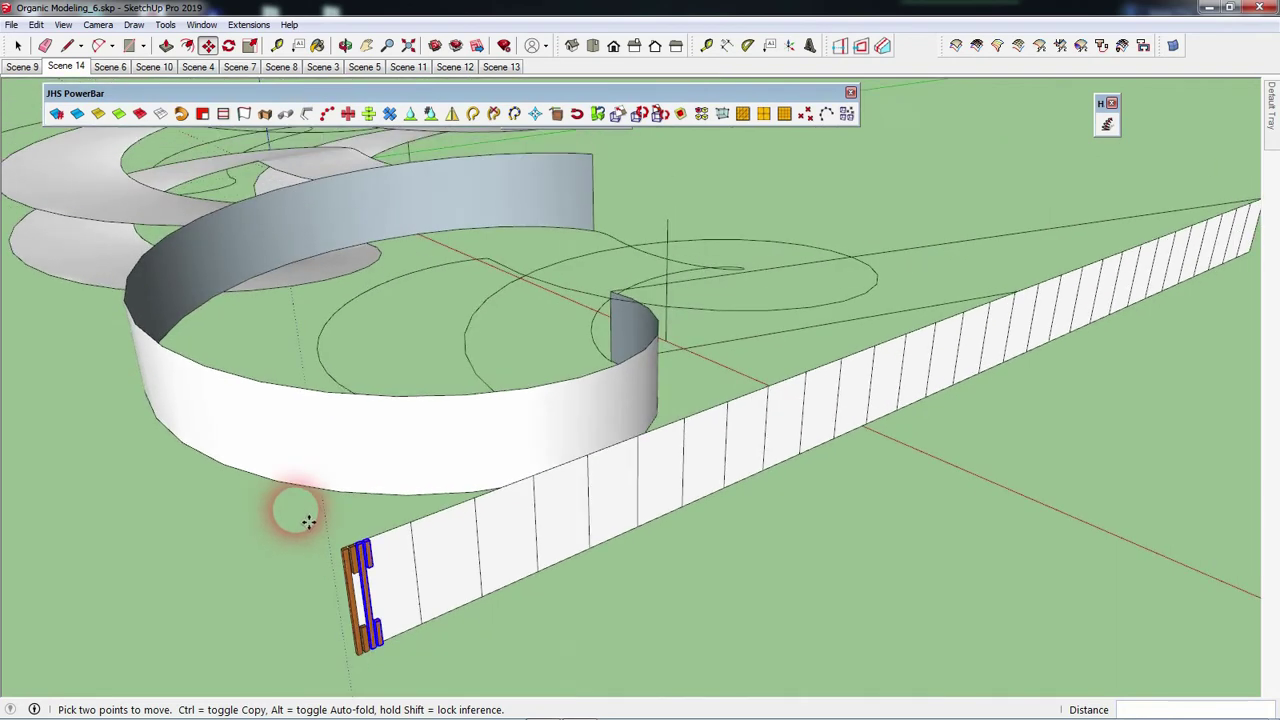
pyautogui.scroll(-2, 309, 520)
pyautogui.scroll(-1, 309, 520)
pyautogui.write('150')
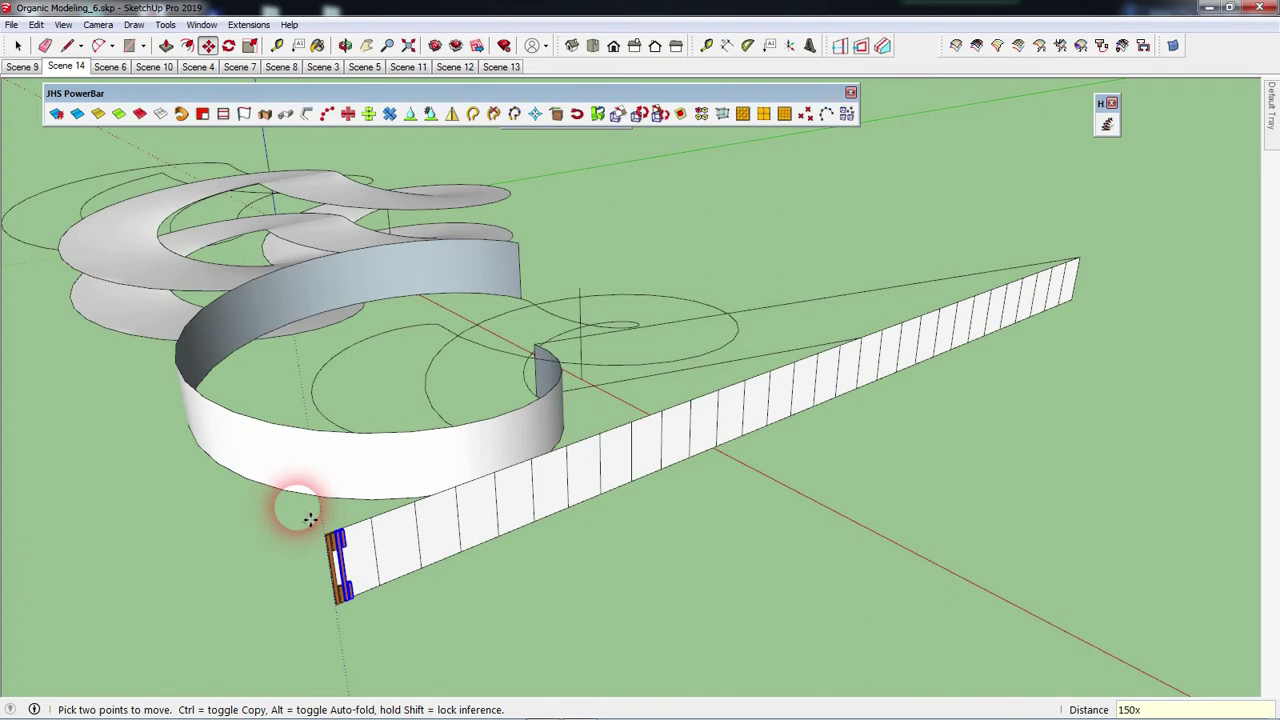
pyautogui.press('Return')
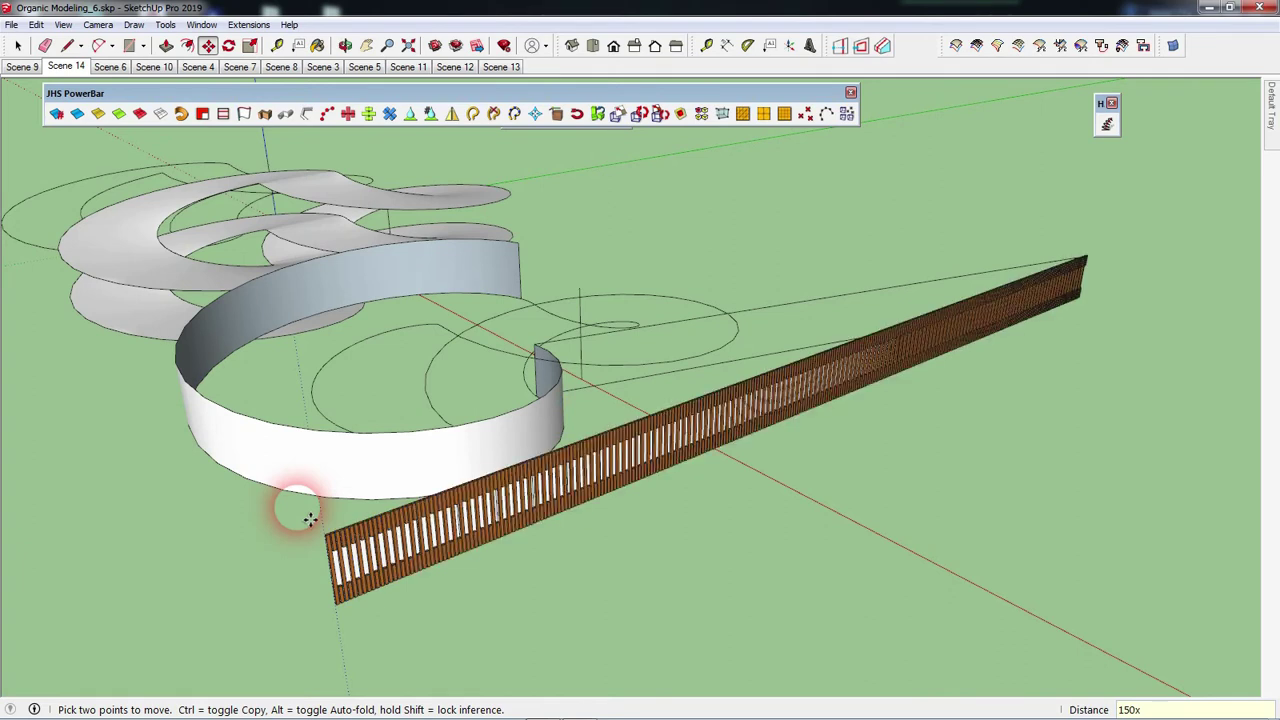
pyautogui.press('space')
# Window-select the surplus pickets at the fence's far end and delete them.
pyautogui.moveTo(1063, 363)
pyautogui.mouseDown(button='middle')
pyautogui.moveTo(826, 265)
pyautogui.moveTo(263, 434)
pyautogui.mouseUp(button='middle')
pyautogui.scroll(-3, 923, 457)
pyautogui.scroll(-2, 943, 391)
pyautogui.scroll(4, 1005, 468)
pyautogui.scroll(2, 1005, 468)
pyautogui.scroll(2, 979, 465)
pyautogui.moveTo(987, 497); pyautogui.dragTo(936, 286)
pyautogui.press('Delete')
pyautogui.scroll(1, 940, 379)
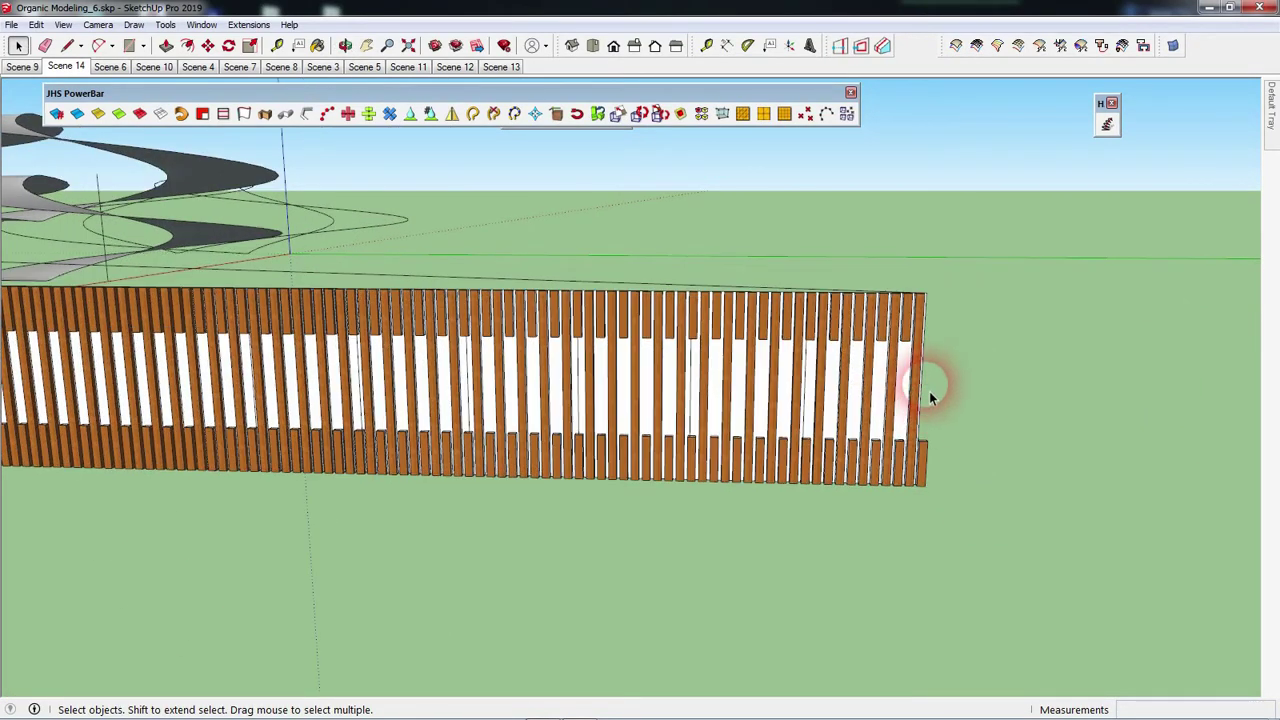
# Select the last several tall and short pickets at the fence's right end.
pyautogui.click(923, 463)
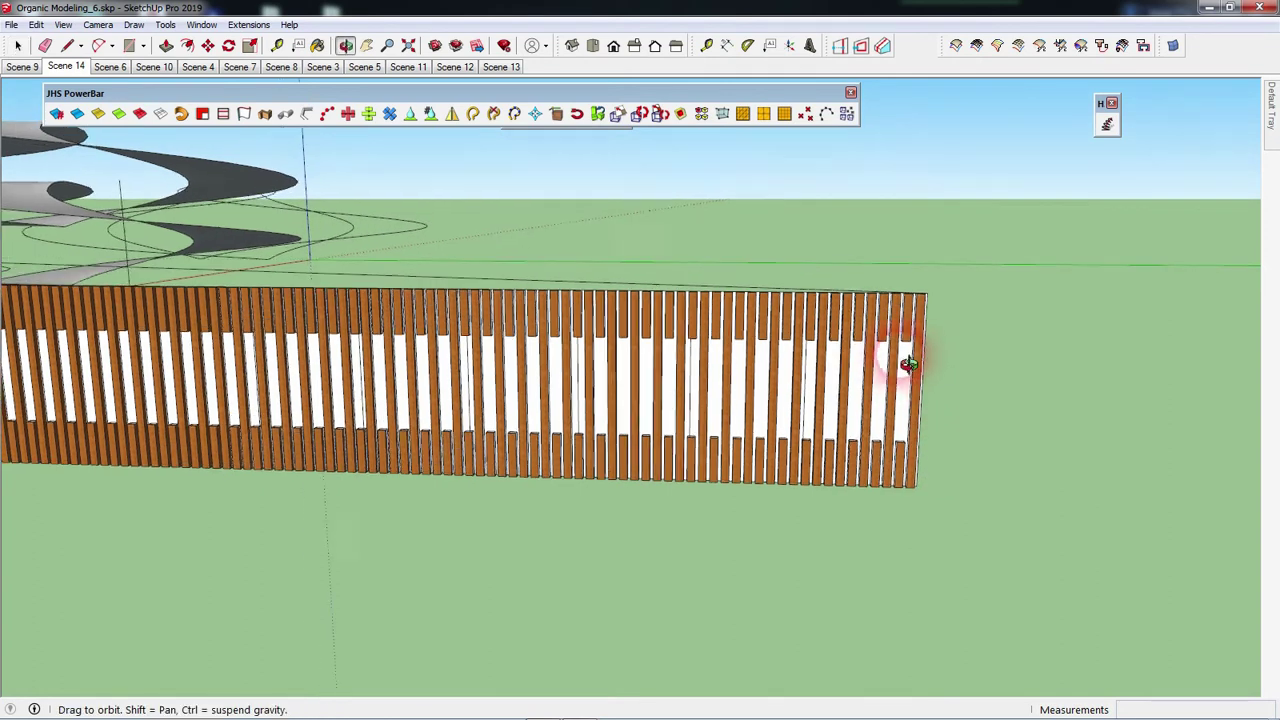
pyautogui.moveTo(925, 451); pyautogui.dragTo(920, 358, button='middle')
pyautogui.scroll(2, 925, 345)
pyautogui.scroll(1, 938, 349)
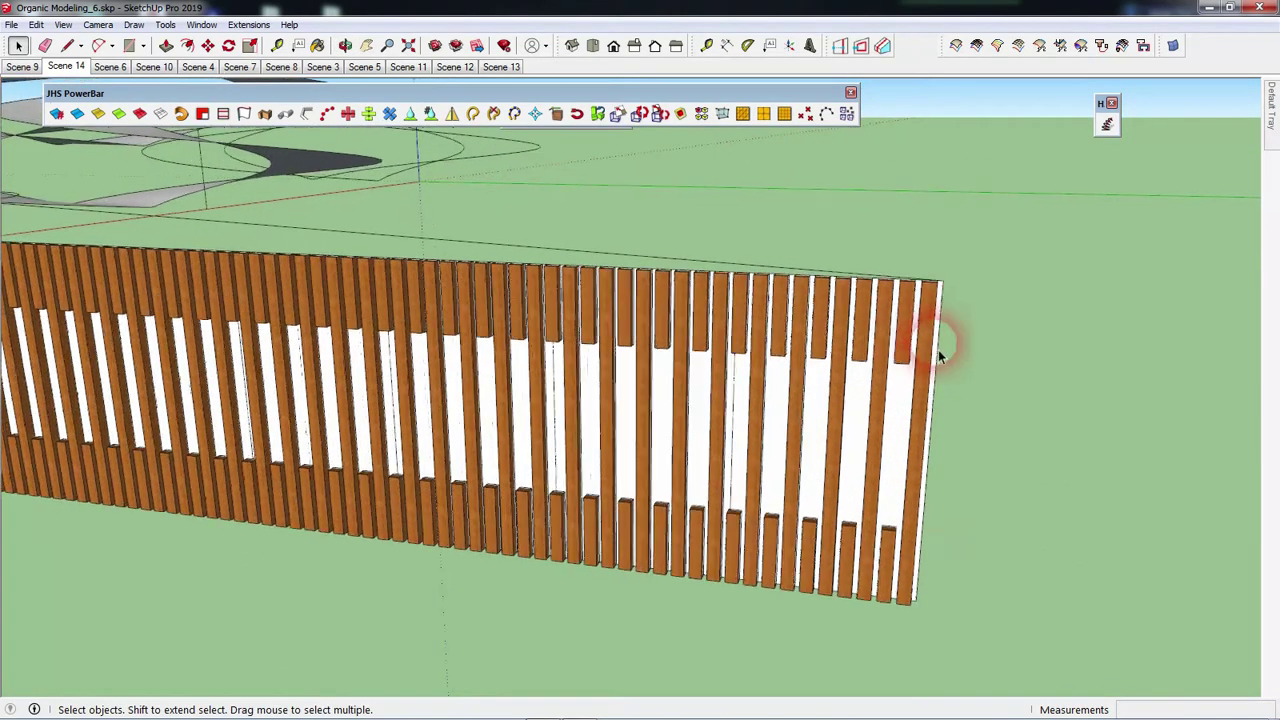
pyautogui.click(938, 320)
pyautogui.keyDown('shift'); pyautogui.click(887, 540); pyautogui.keyUp('shift')
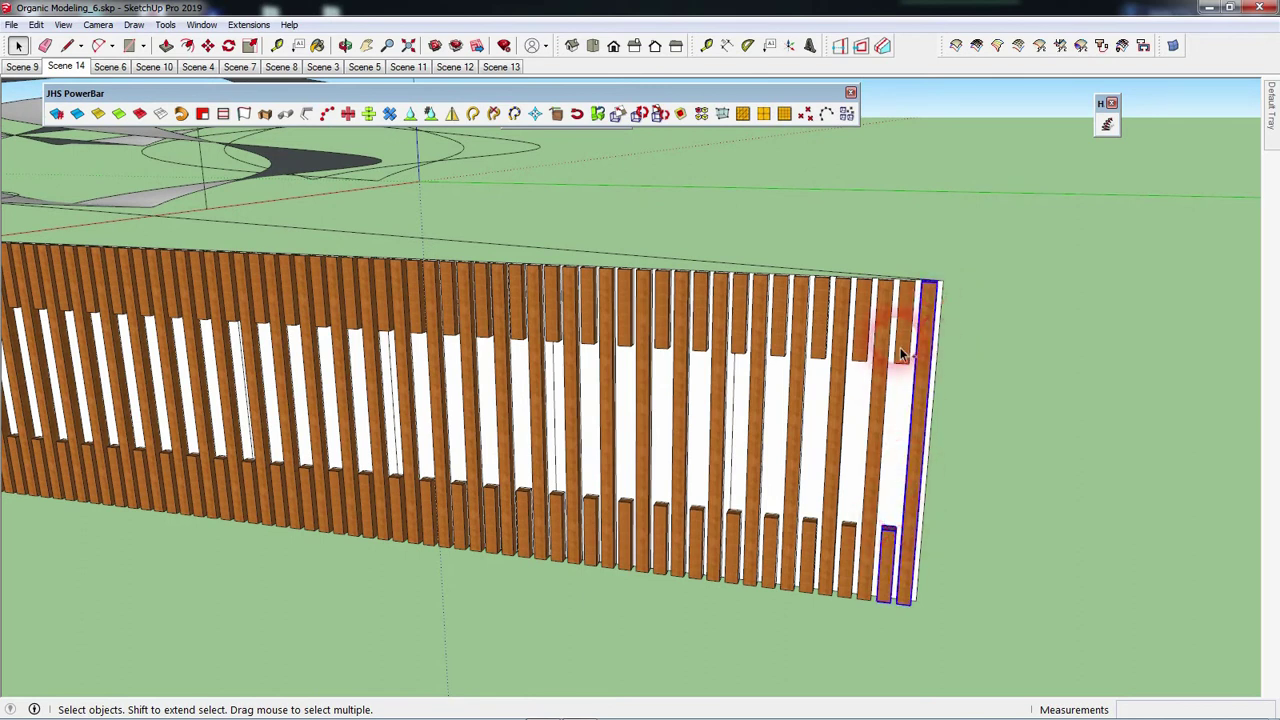
pyautogui.scroll(1, 900, 348)
pyautogui.moveTo(951, 306); pyautogui.dragTo(915, 325, button='middle')
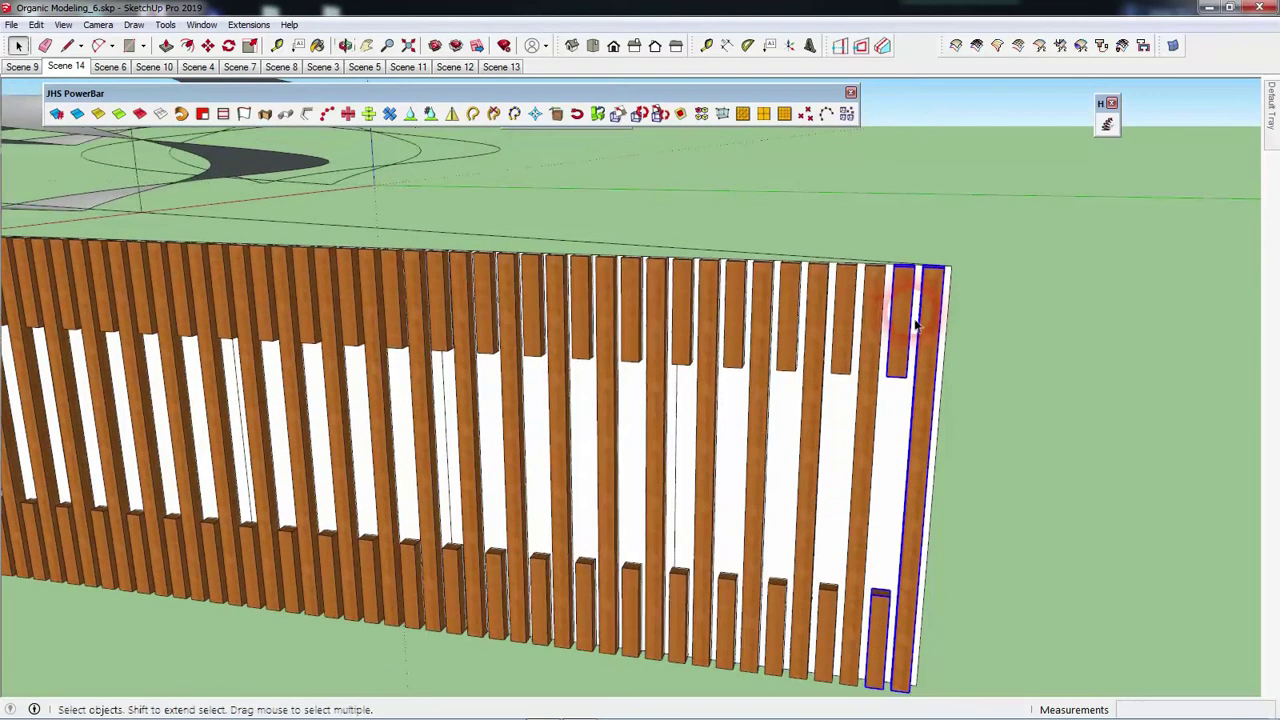
pyautogui.keyDown('shift'); pyautogui.click(881, 340); pyautogui.keyUp('shift')
pyautogui.keyDown('shift'); pyautogui.click(846, 330); pyautogui.keyUp('shift')
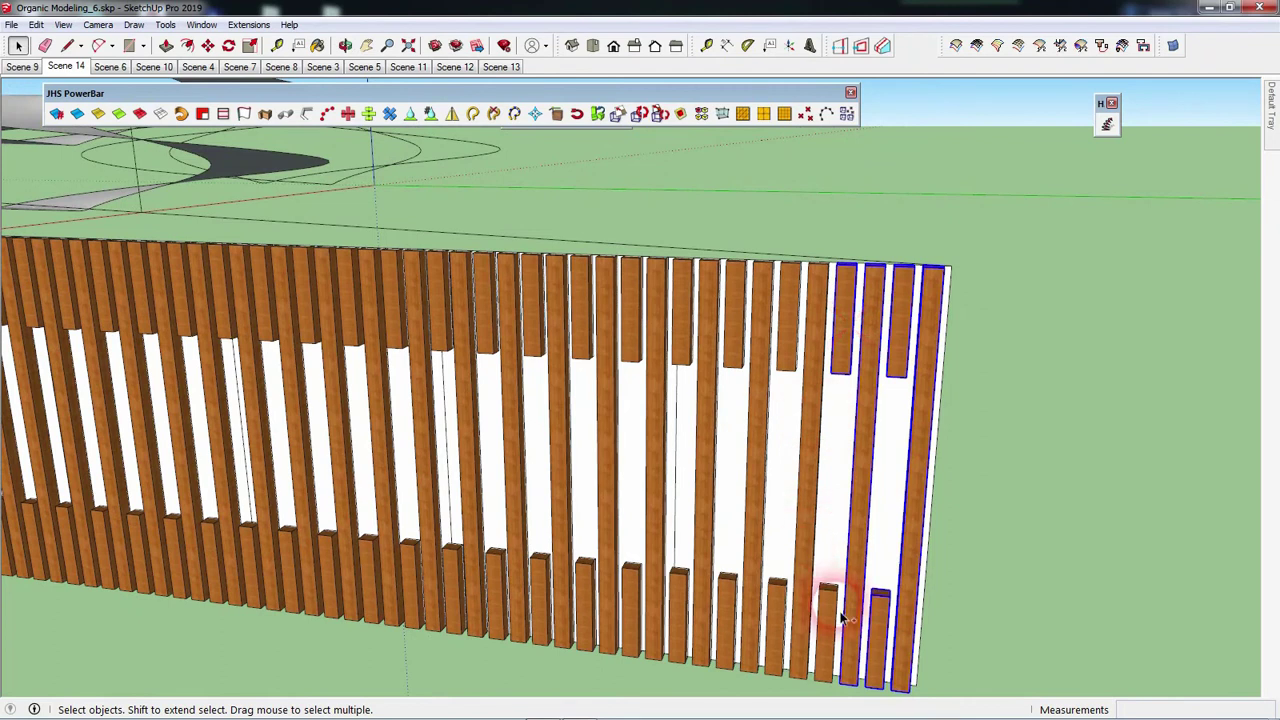
pyautogui.keyDown('shift'); pyautogui.click(794, 578); pyautogui.keyUp('shift')
pyautogui.keyDown('shift'); pyautogui.click(784, 596); pyautogui.keyUp('shift')
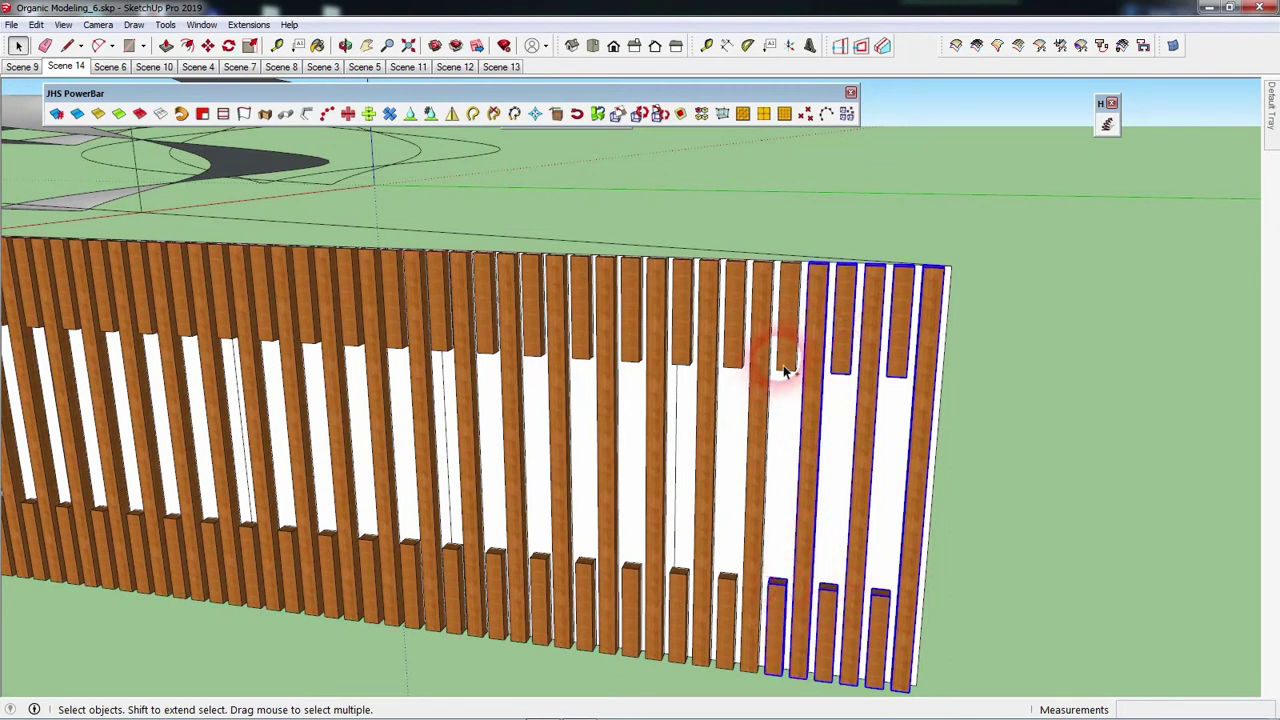
pyautogui.keyDown('shift'); pyautogui.click(750, 338); pyautogui.keyUp('shift')
pyautogui.keyDown('shift'); pyautogui.click(746, 588); pyautogui.keyUp('shift')
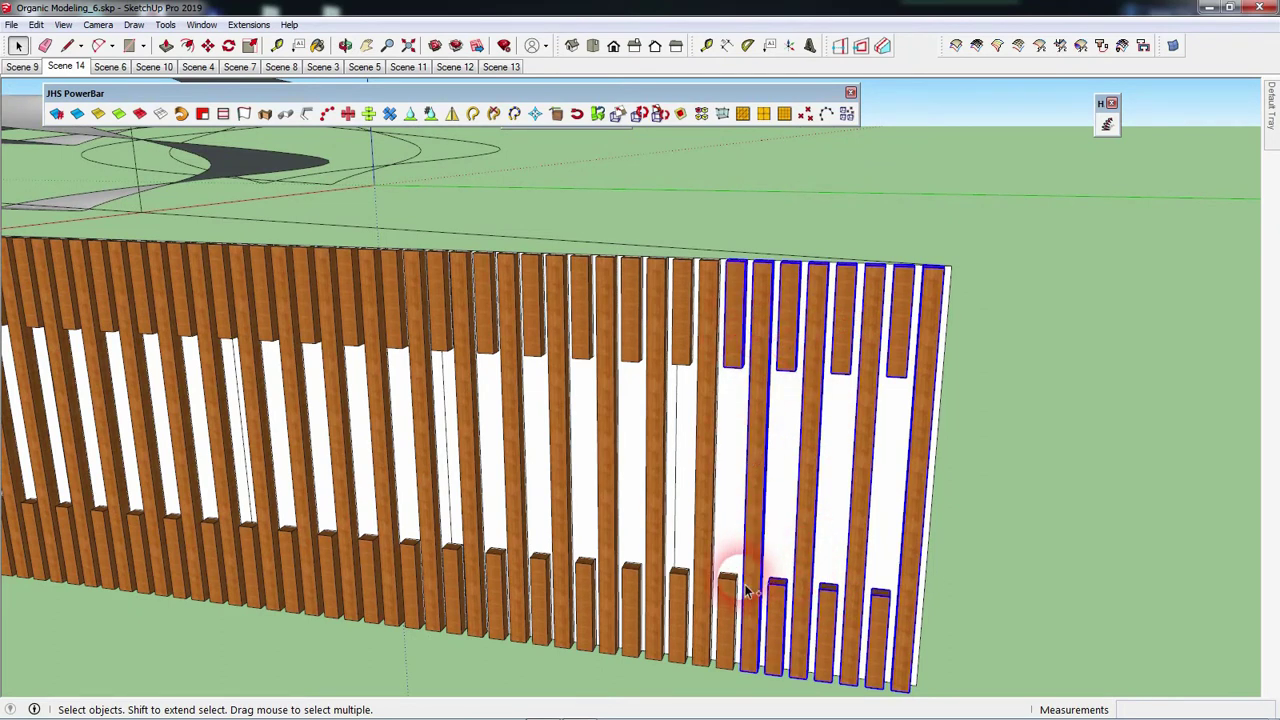
pyautogui.scroll(-2, 893, 530)
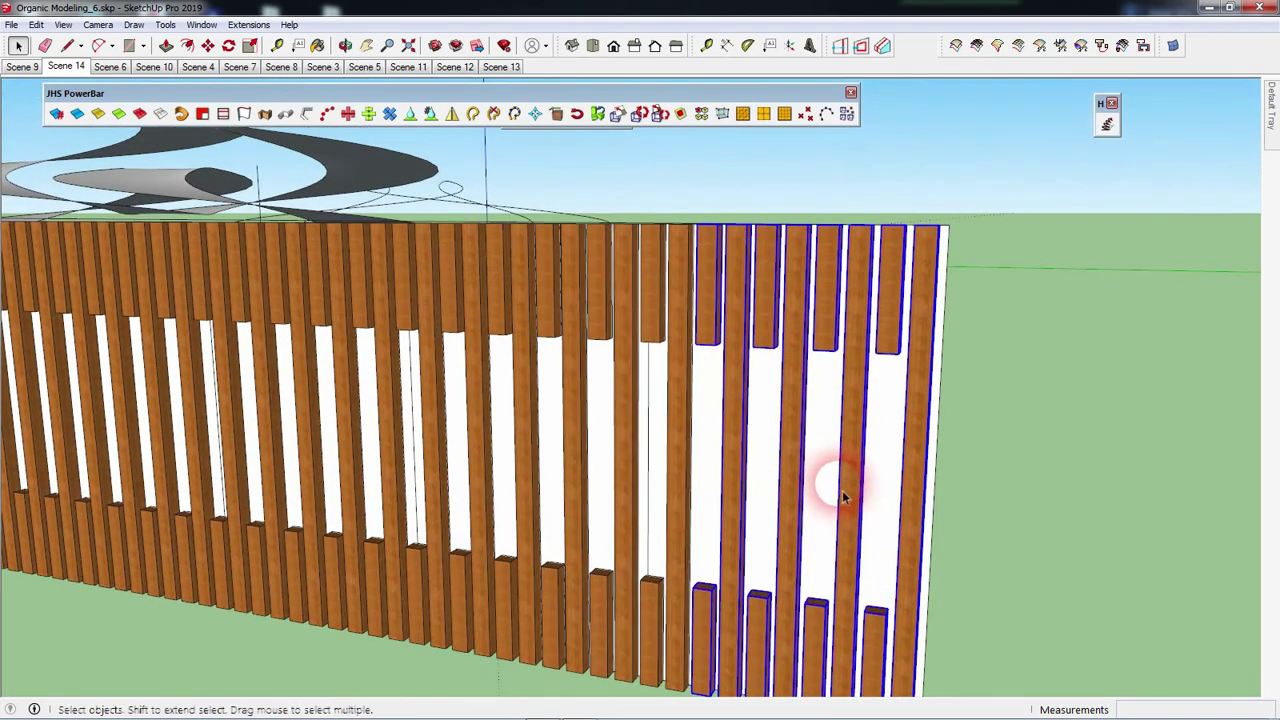
pyautogui.scroll(-2, 837, 491)
pyautogui.scroll(2, 860, 610)
pyautogui.scroll(4, 875, 640)
pyautogui.scroll(2, 873, 637)
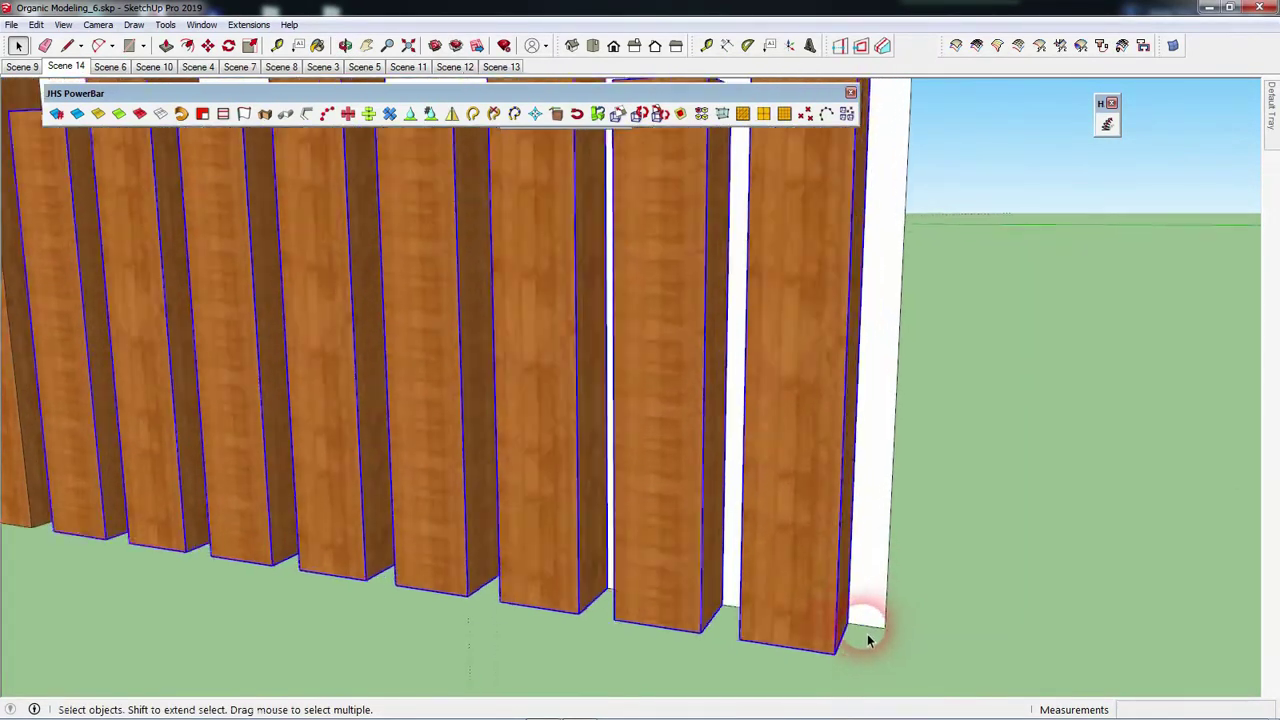
pyautogui.scroll(1, 866, 638)
# Move the selected end pickets 2 13/16" to the right along the fence.
pyautogui.press('m')
pyautogui.moveTo(855, 636); pyautogui.dragTo(900, 635)
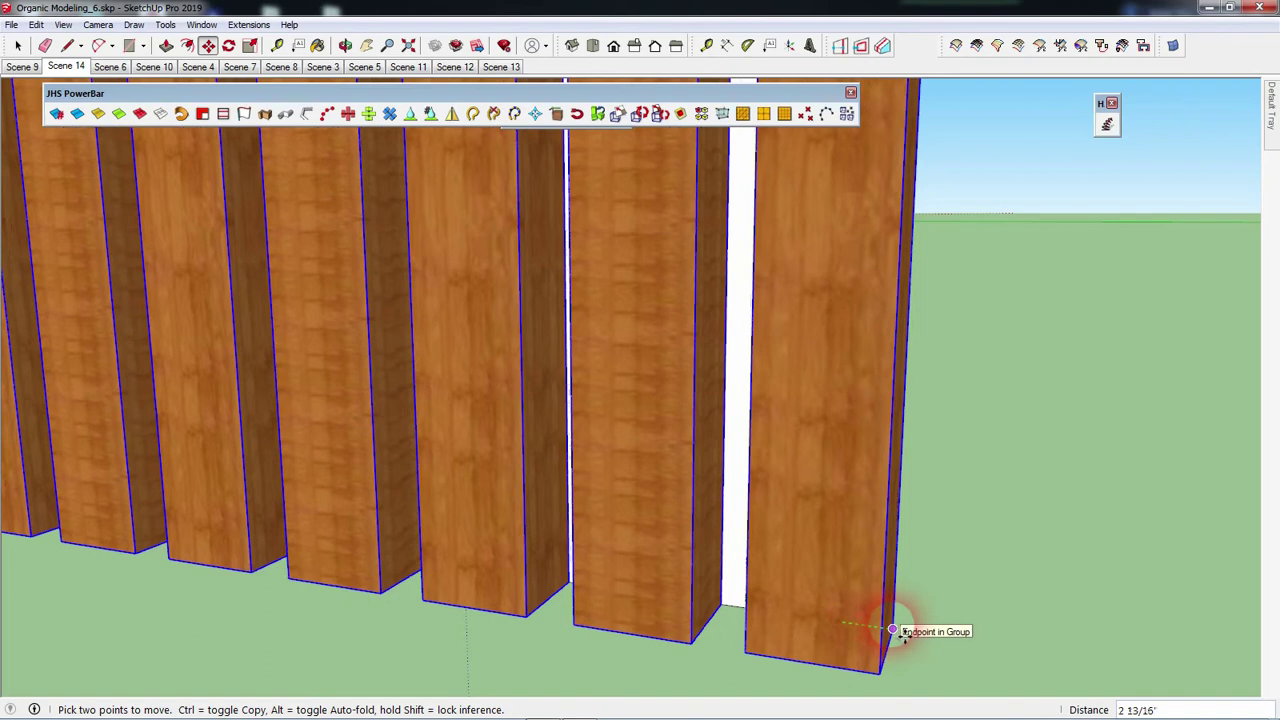
pyautogui.scroll(-2, 878, 570)
pyautogui.scroll(-1, 910, 535)
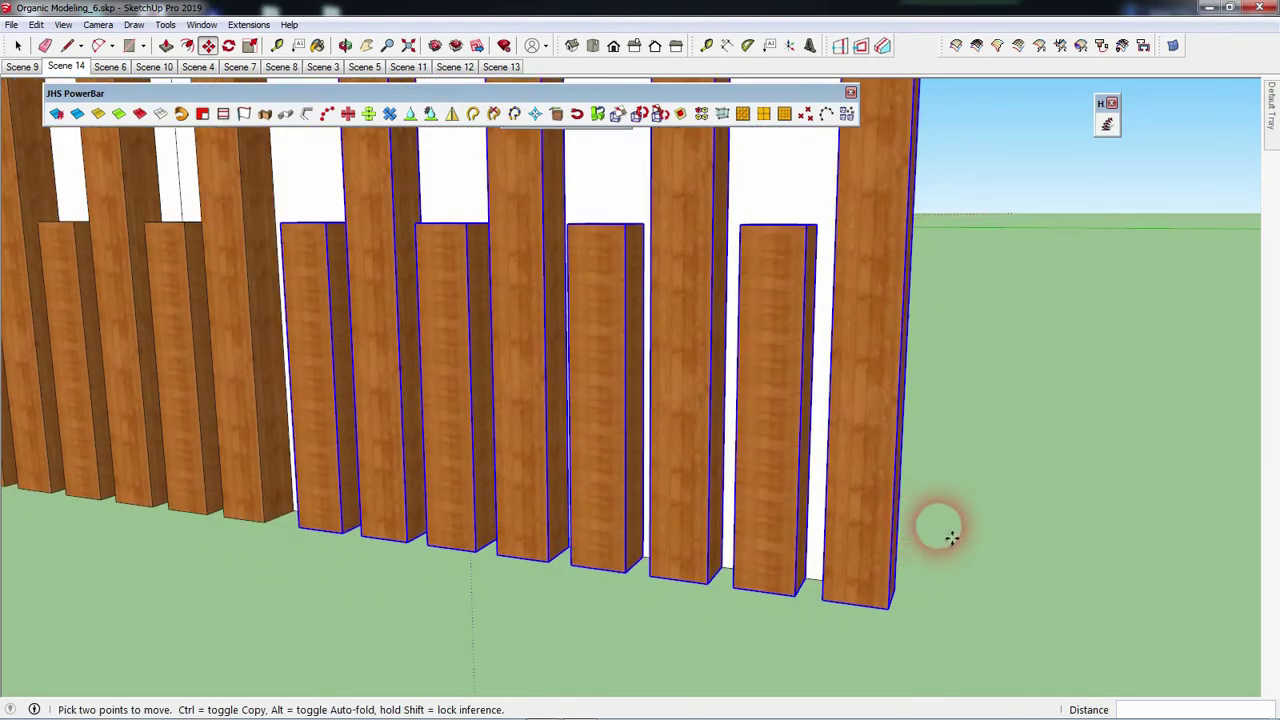
pyautogui.scroll(-2, 914, 523)
pyautogui.scroll(-2, 977, 534)
pyautogui.scroll(-2, 985, 560)
pyautogui.scroll(-3, 989, 545)
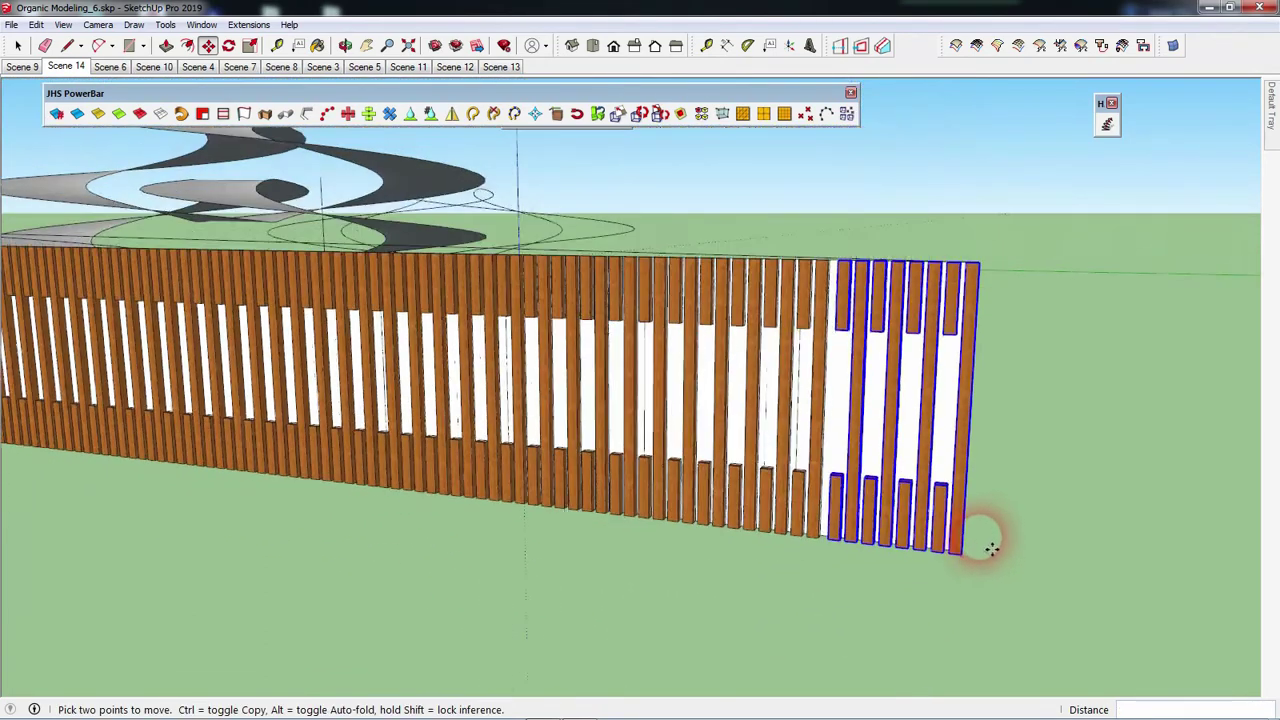
pyautogui.scroll(-1, 985, 545)
pyautogui.moveTo(770, 480)
pyautogui.mouseDown(button='middle')
pyautogui.moveTo(1002, 533)
pyautogui.moveTo(829, 400)
pyautogui.moveTo(1013, 369)
pyautogui.moveTo(1010, 385)
pyautogui.moveTo(897, 421)
pyautogui.mouseUp(button='middle')
pyautogui.scroll(-2, 951, 468)
pyautogui.press('space')
pyautogui.scroll(-1, 931, 432)
pyautogui.scroll(-2, 1042, 365)
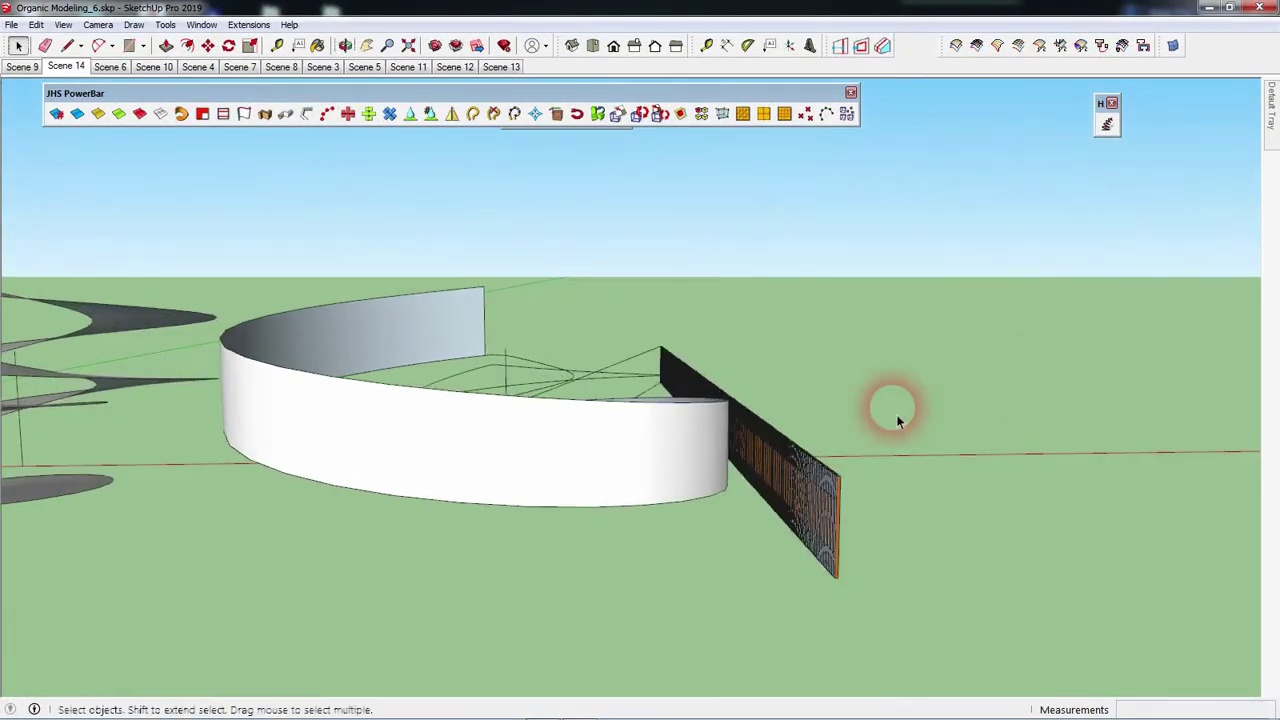
# Erase the curved wall.
pyautogui.click(675, 483)
pyautogui.rightClick(680, 460)
pyautogui.click(713, 105)
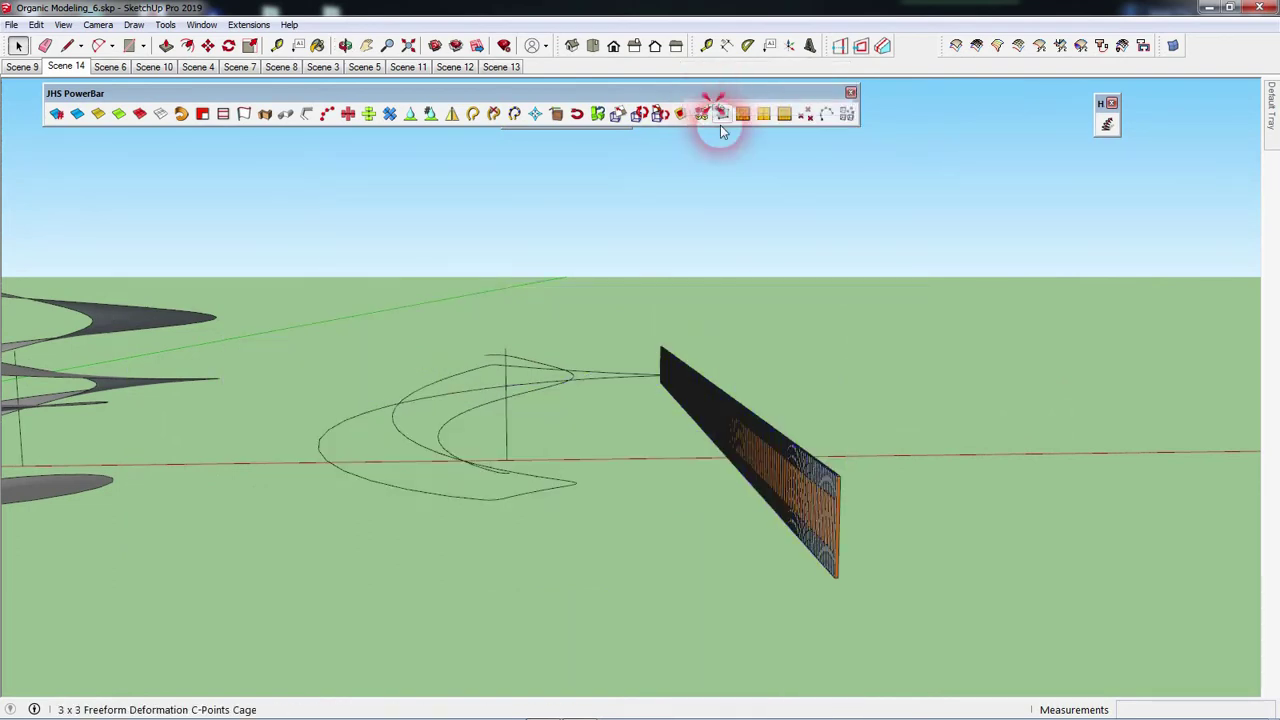
# Explode the fence into loose boards and make them all a single group.
pyautogui.moveTo(900, 566)
pyautogui.mouseDown(button='middle')
pyautogui.moveTo(1057, 509)
pyautogui.moveTo(768, 548)
pyautogui.moveTo(846, 537)
pyautogui.mouseUp(button='middle')
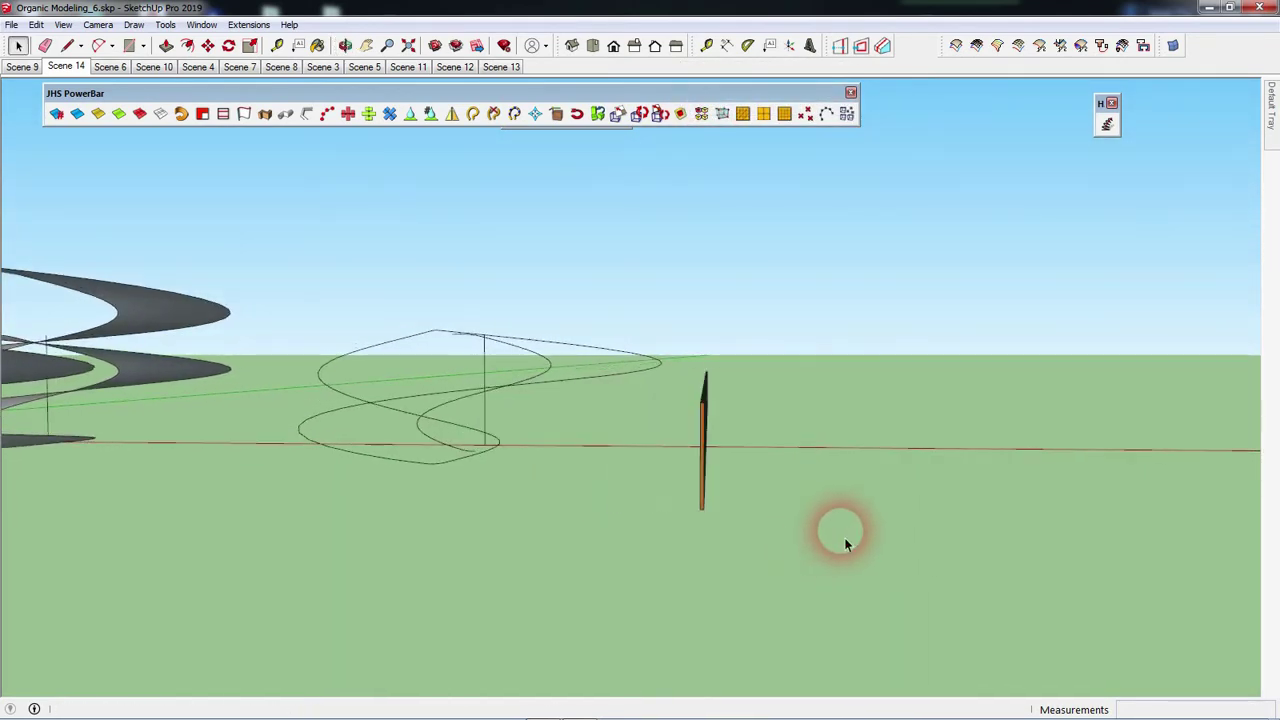
pyautogui.moveTo(706, 402); pyautogui.dragTo(698, 365)
pyautogui.rightClick(702, 388)
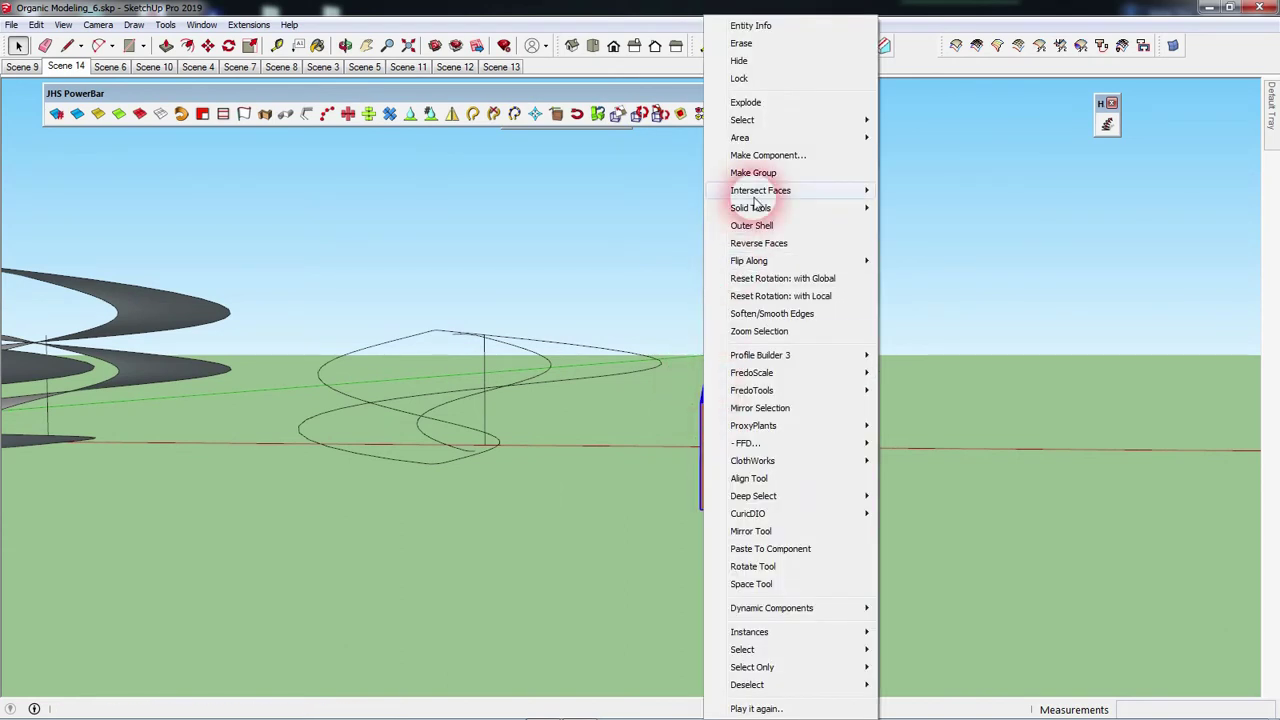
pyautogui.moveTo(742, 120)
pyautogui.click(750, 104)
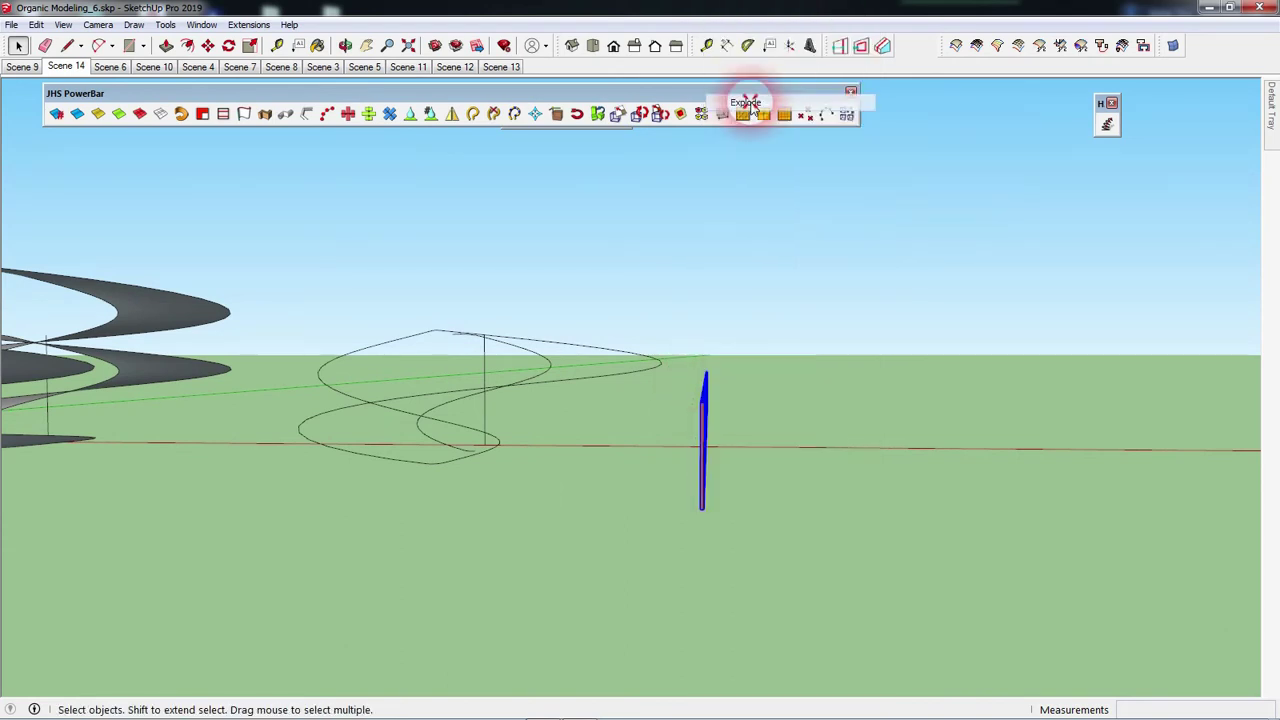
pyautogui.rightClick(705, 403)
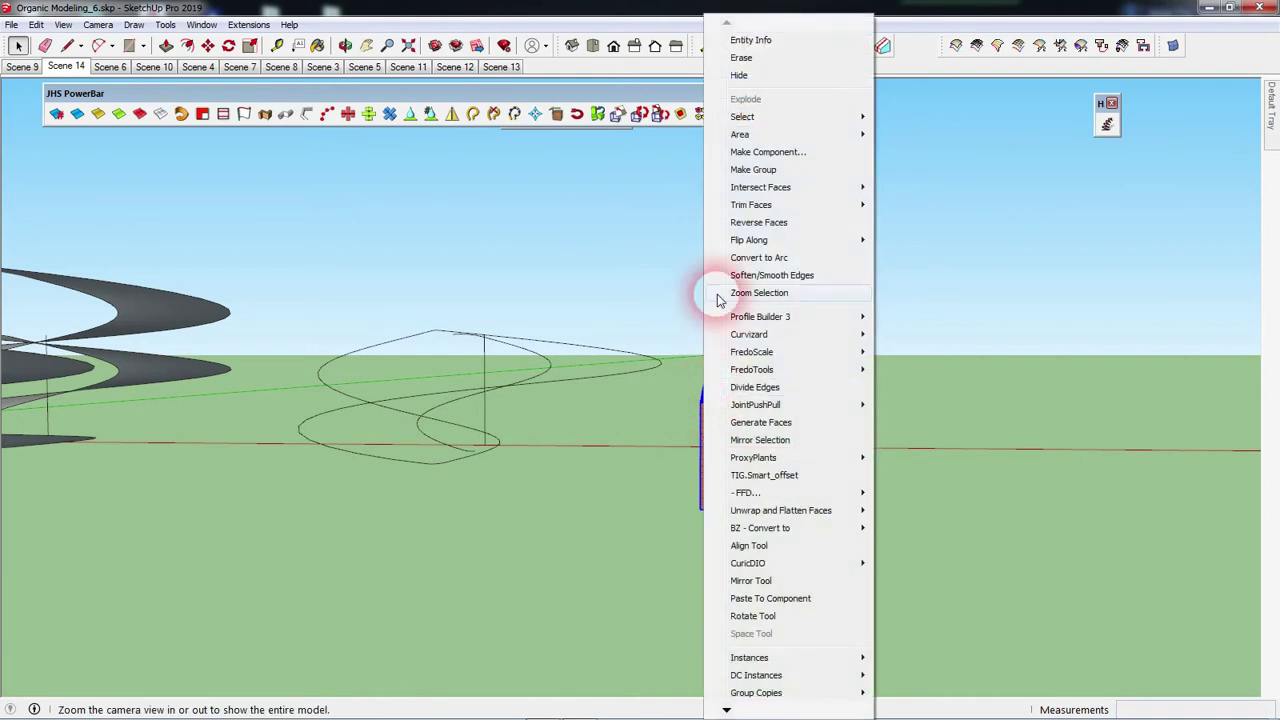
pyautogui.click(750, 170)
# Bring the curved wall back into view and select the new fence group.
pyautogui.moveTo(763, 437); pyautogui.dragTo(649, 417, button='middle')
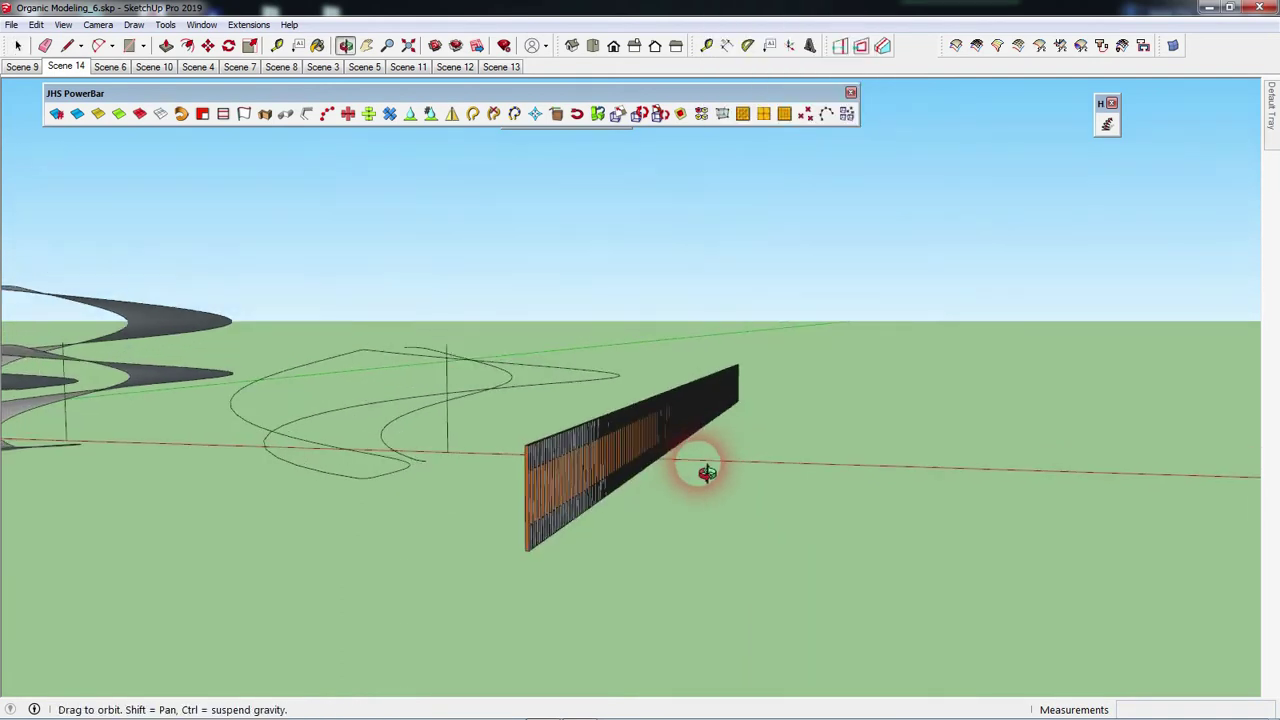
pyautogui.moveTo(631, 529); pyautogui.dragTo(537, 540, button='middle')
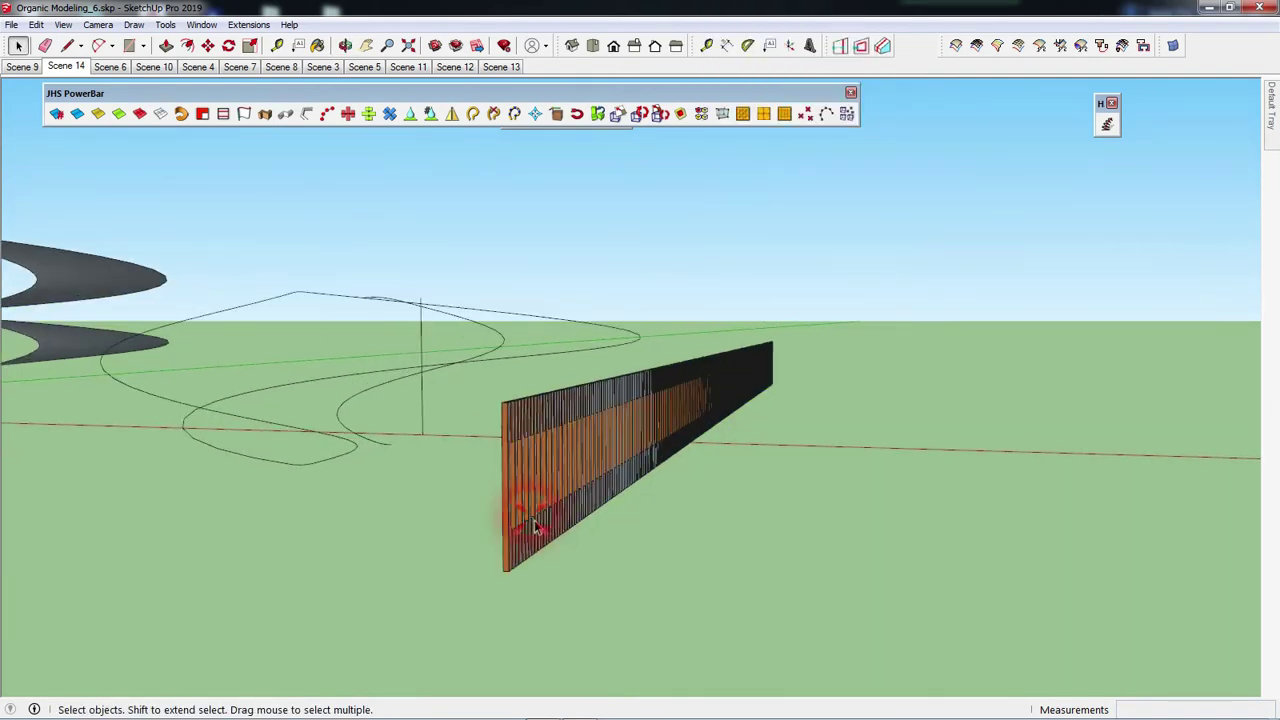
pyautogui.click(658, 614)
pyautogui.moveTo(657, 597)
pyautogui.mouseDown(button='middle')
pyautogui.moveTo(783, 567)
pyautogui.moveTo(711, 541)
pyautogui.mouseUp(button='middle')
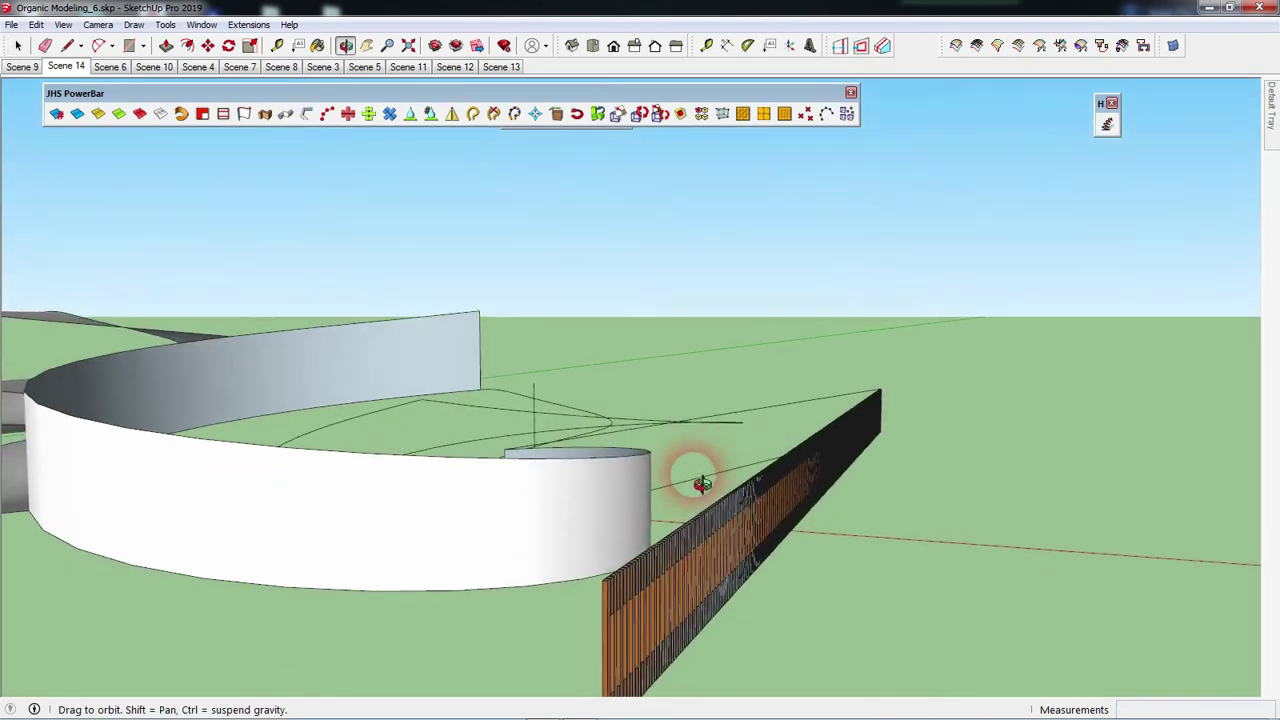
pyautogui.click(711, 541)
pyautogui.click(614, 491)
pyautogui.click(777, 380)
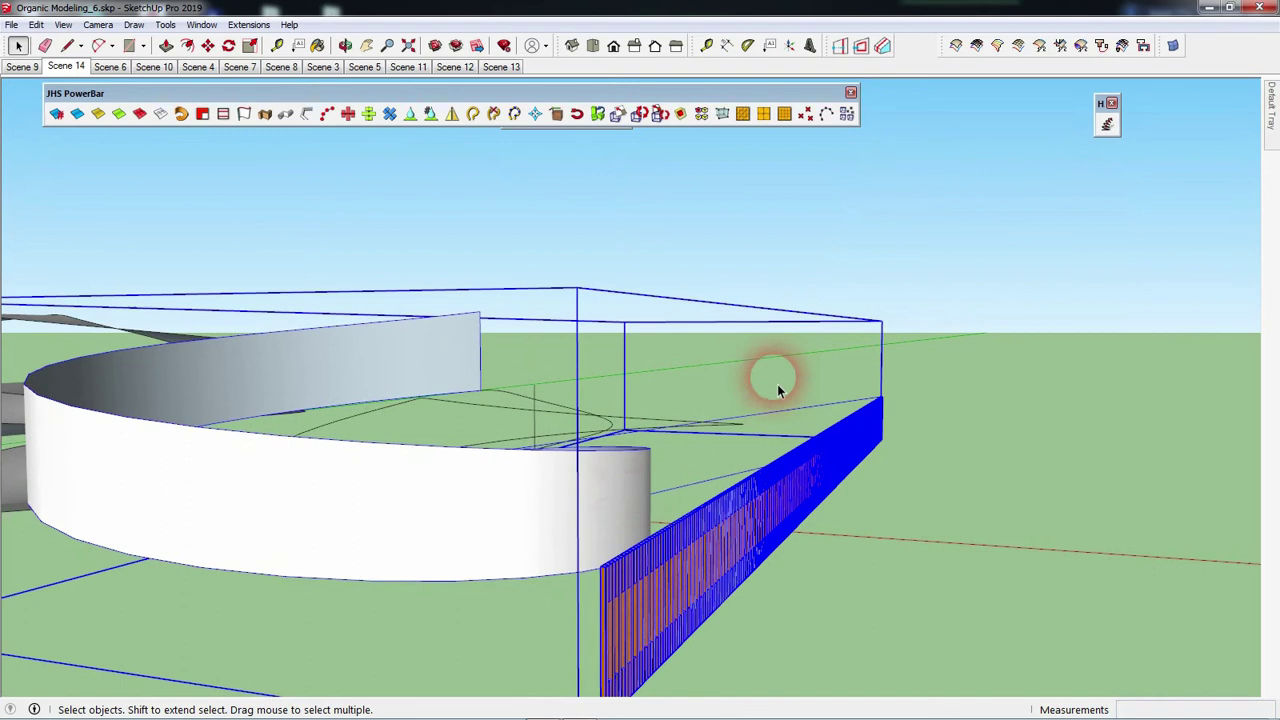
pyautogui.click(886, 232)
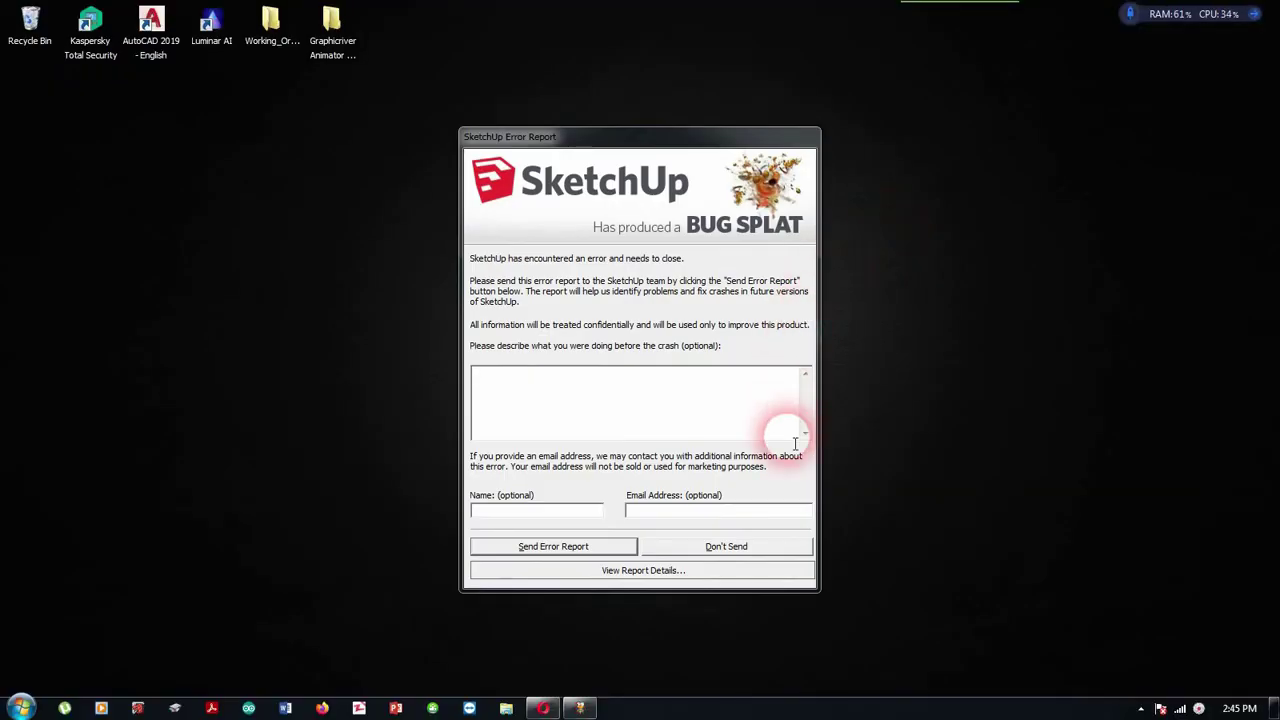
# Dismiss the SketchUp crash report without sending it and pause the screen recording.
pyautogui.click(761, 548)
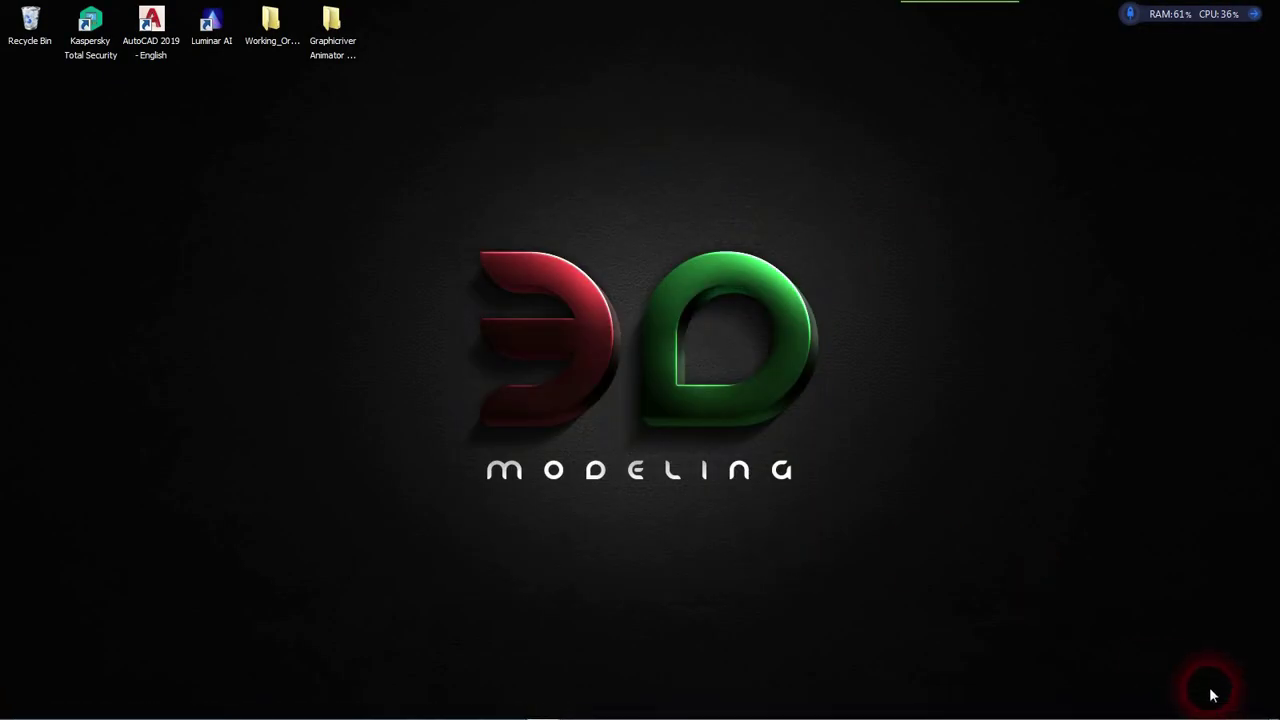
pyautogui.rightClick(1201, 709)
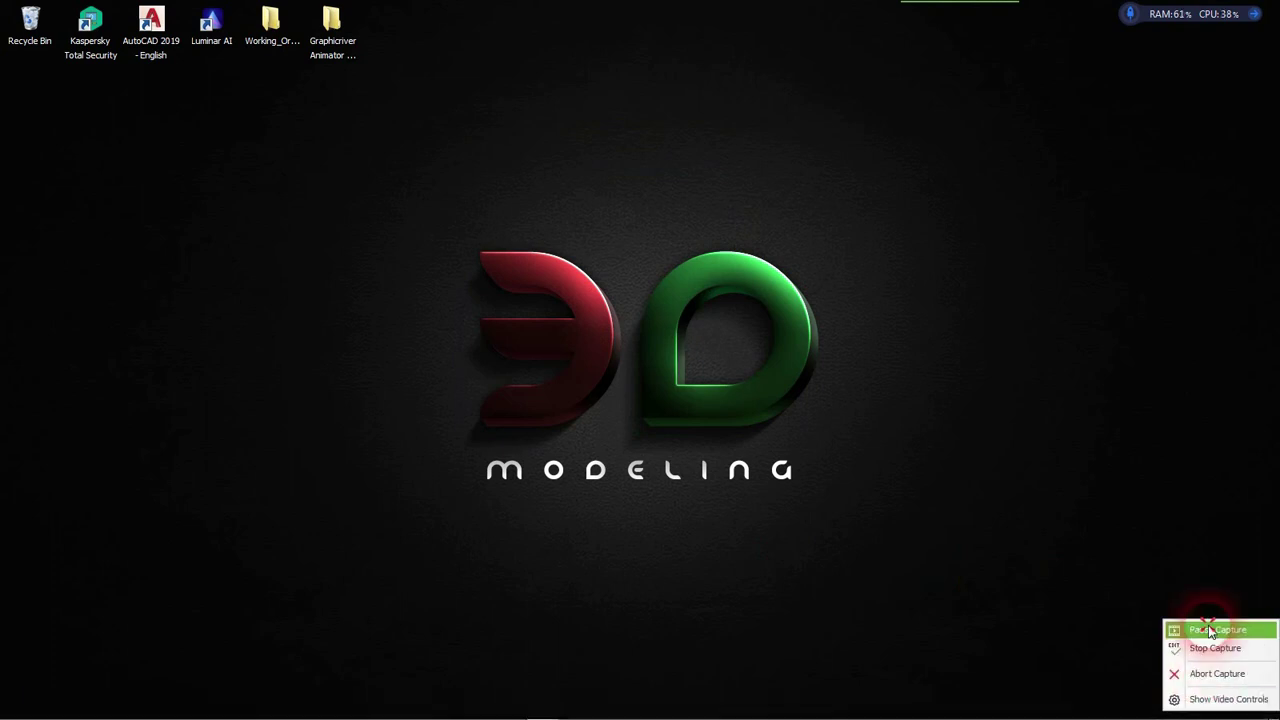
pyautogui.click(1210, 630)
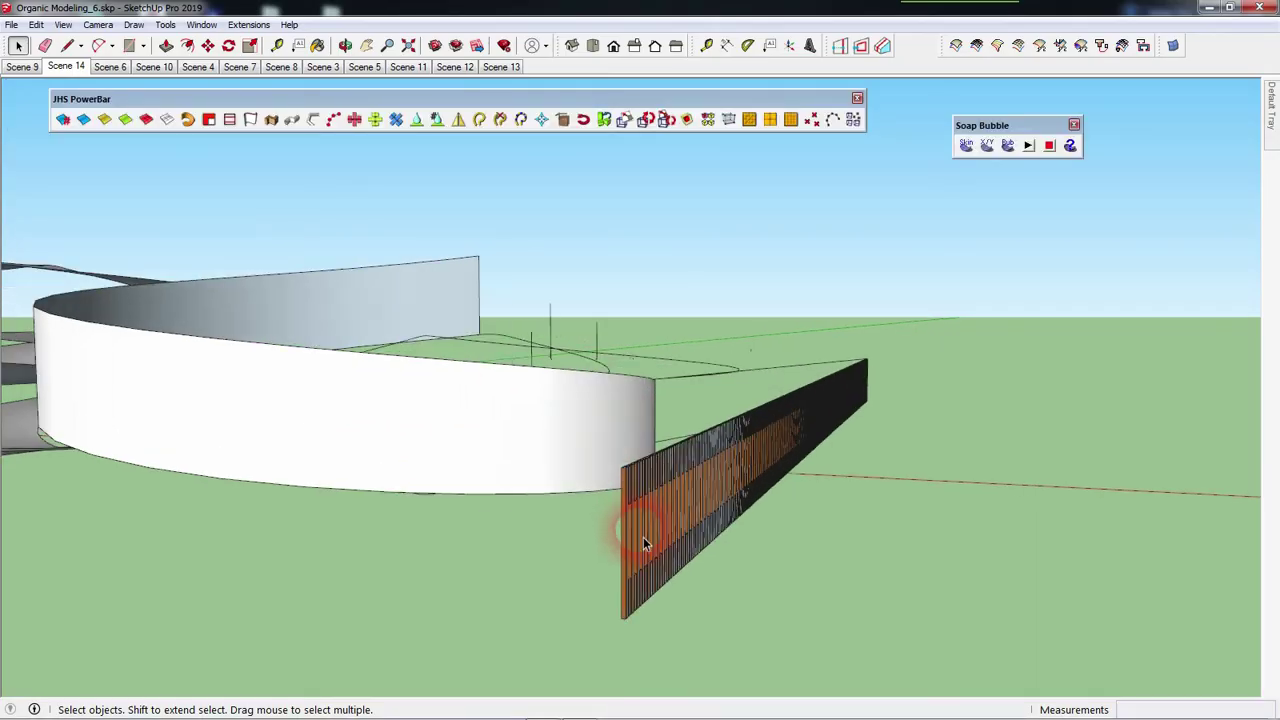
pyautogui.moveTo(643, 537); pyautogui.dragTo(791, 594, button='middle')
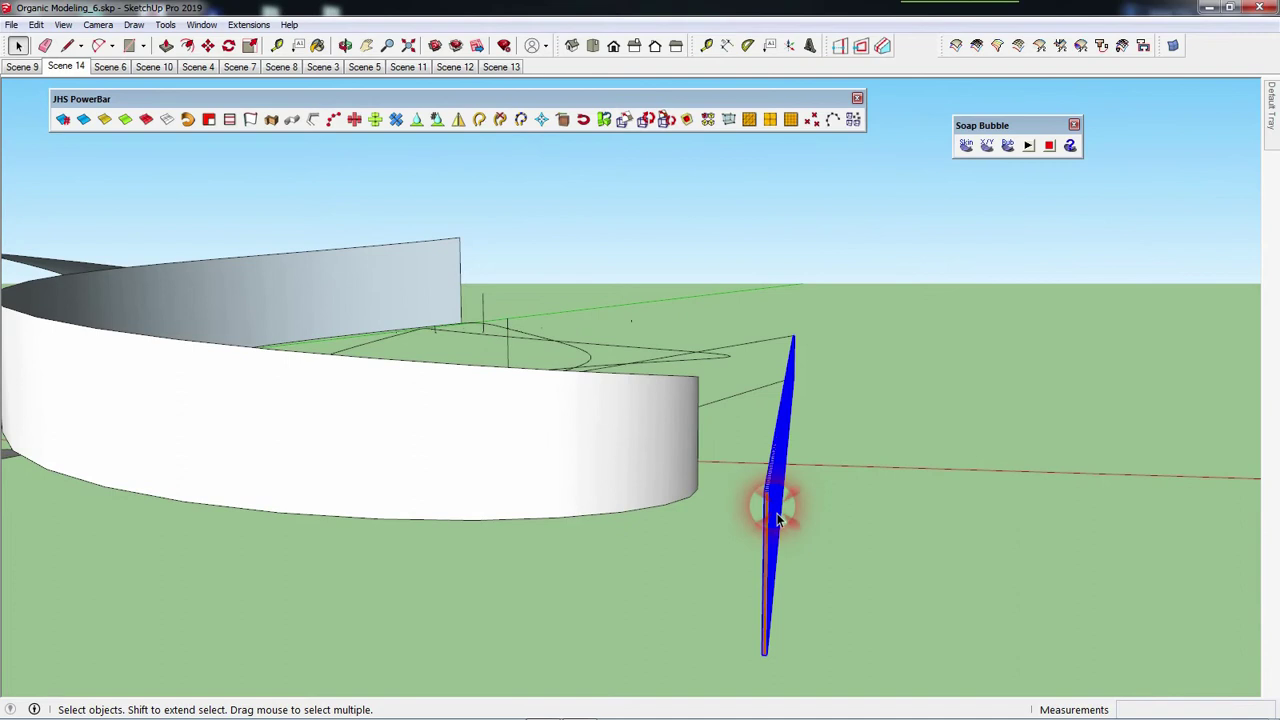
# Open the segmented fence group and select everything inside it.
pyautogui.moveTo(777, 515); pyautogui.dragTo(697, 531, button='middle')
pyautogui.click(700, 565)
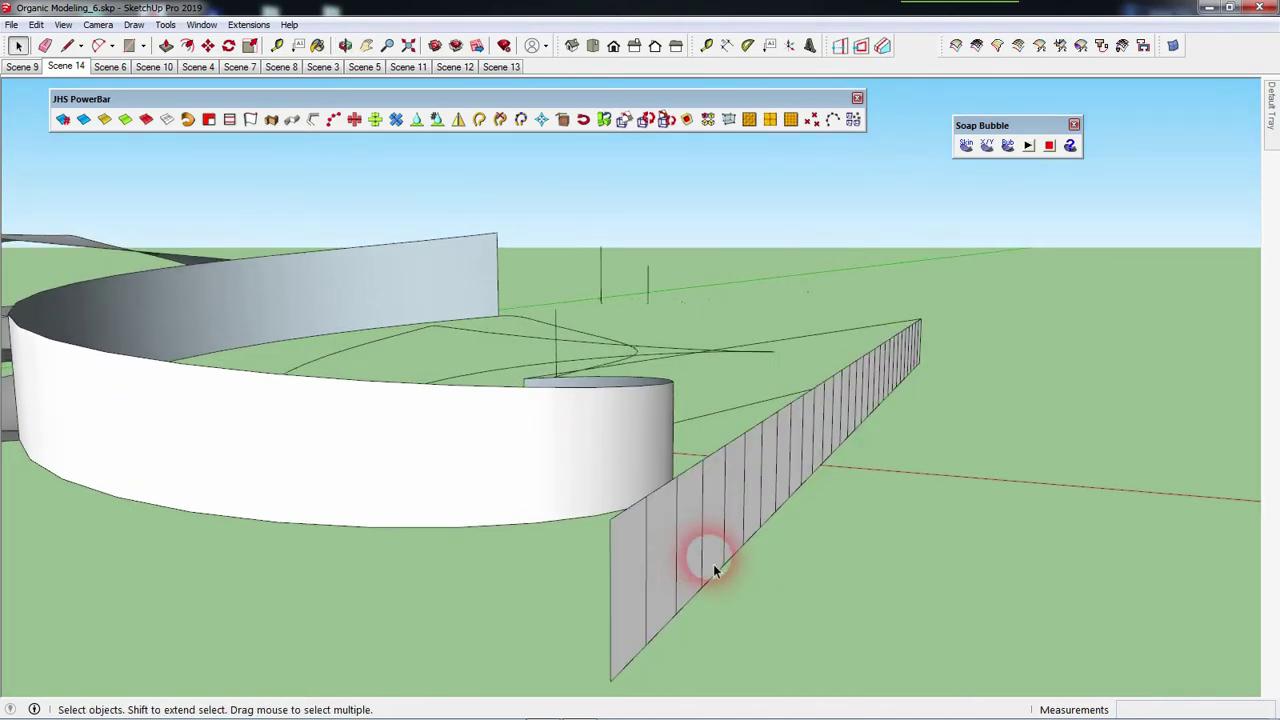
pyautogui.click(708, 547)
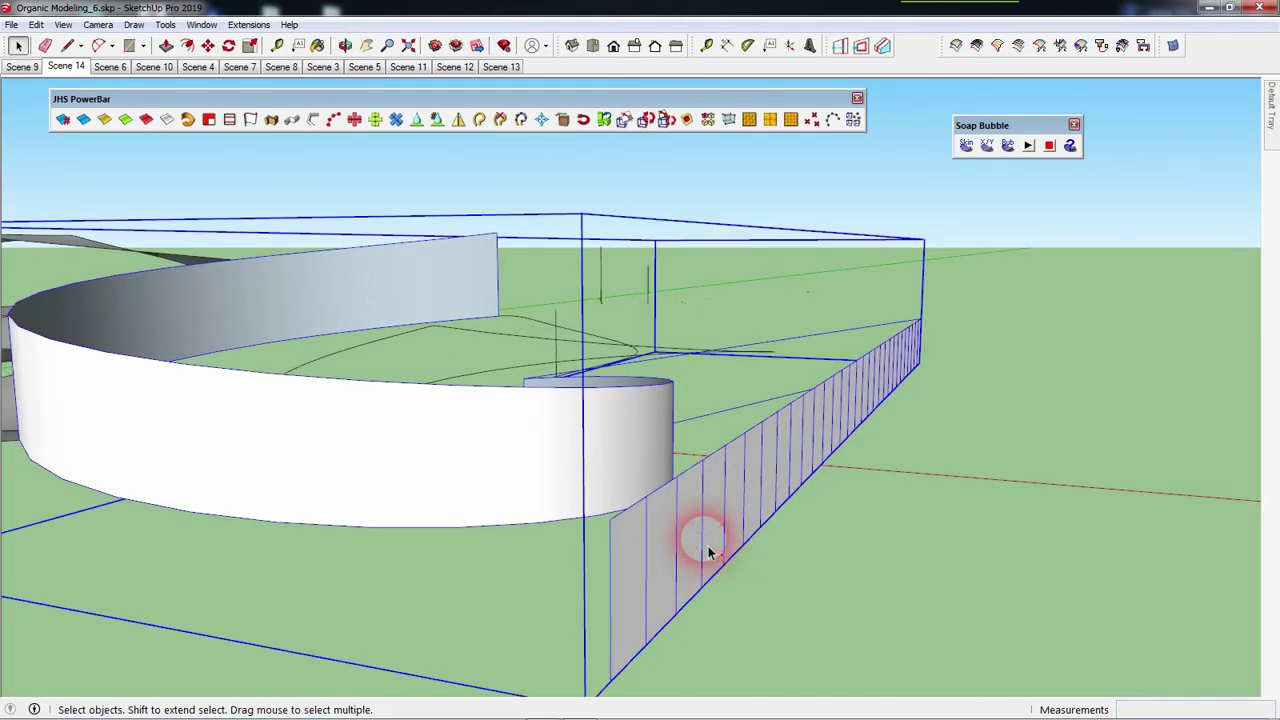
pyautogui.doubleClick(808, 578)
pyautogui.hotkey('ctrl', 'a')
pyautogui.moveTo(580, 480)
pyautogui.mouseDown(button='middle')
pyautogui.moveTo(831, 657)
pyautogui.moveTo(932, 567)
pyautogui.mouseUp(button='middle')
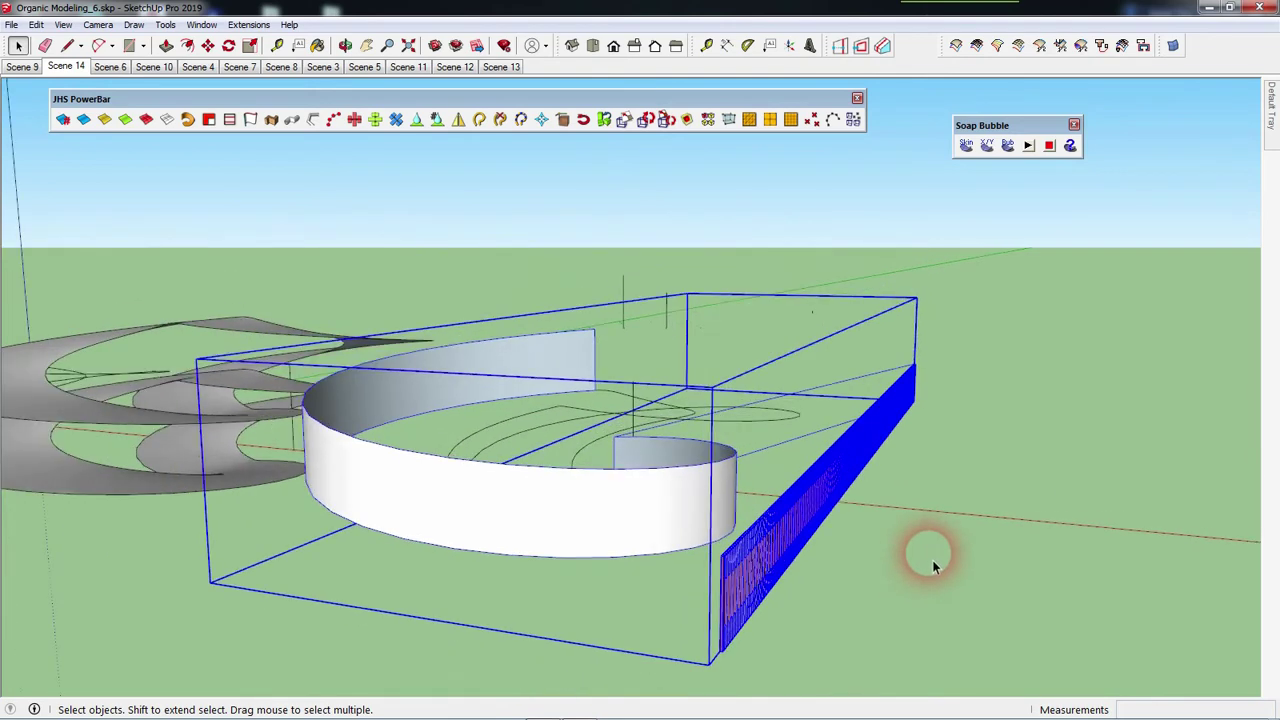
# Run Flowify to bend the slatted panel around the curved wall, then inspect the result.
pyautogui.click(248, 24)
pyautogui.moveTo(300, 103)
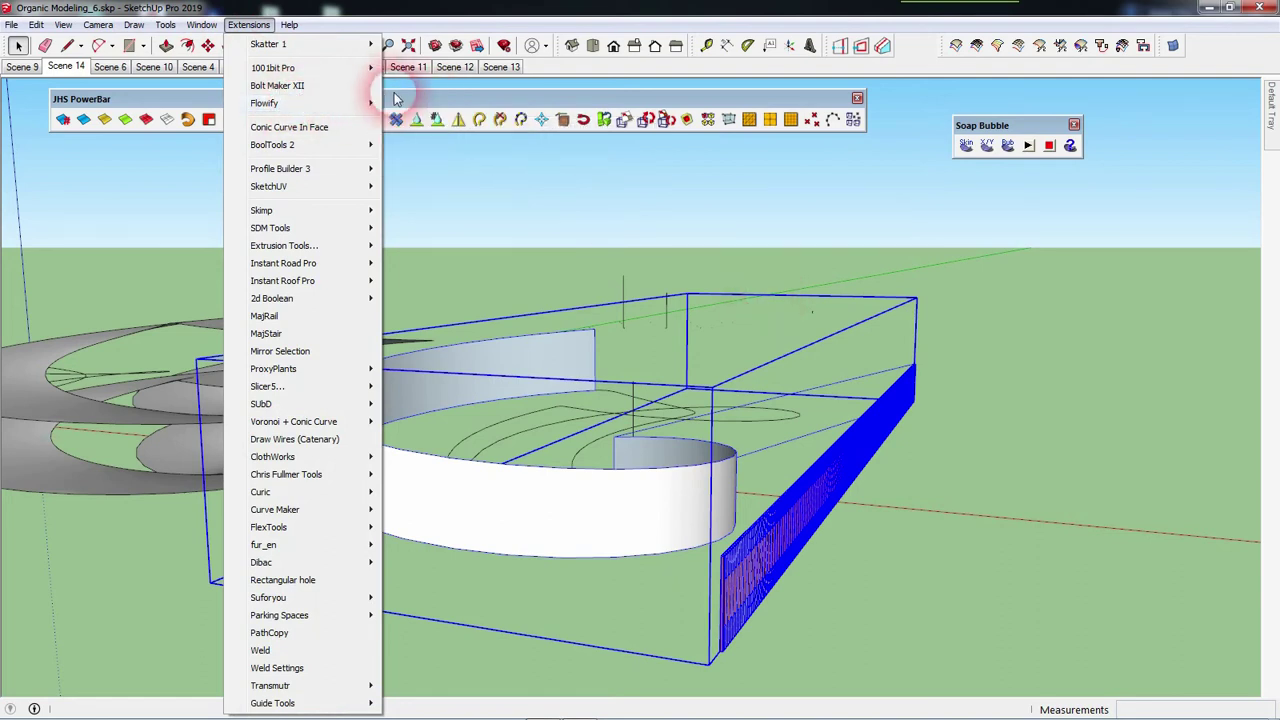
pyautogui.click(415, 104)
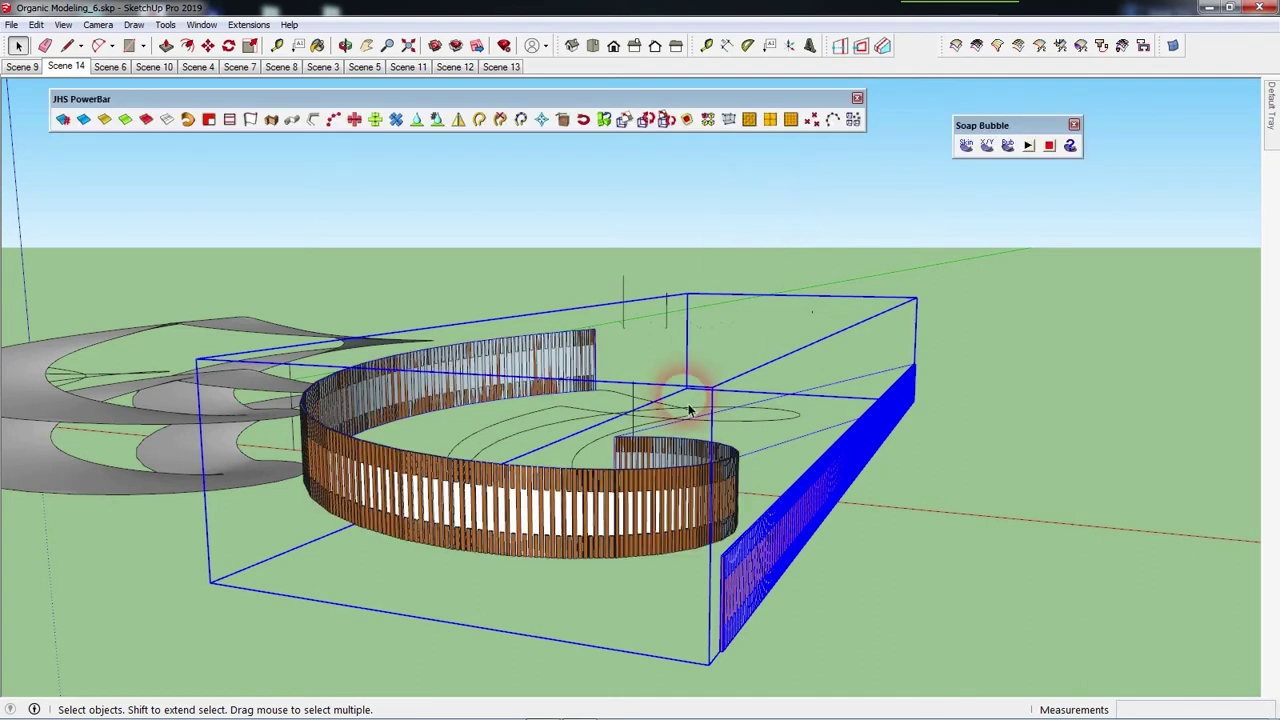
pyautogui.scroll(2, 507, 493)
pyautogui.scroll(2, 450, 510)
pyautogui.scroll(1, 457, 512)
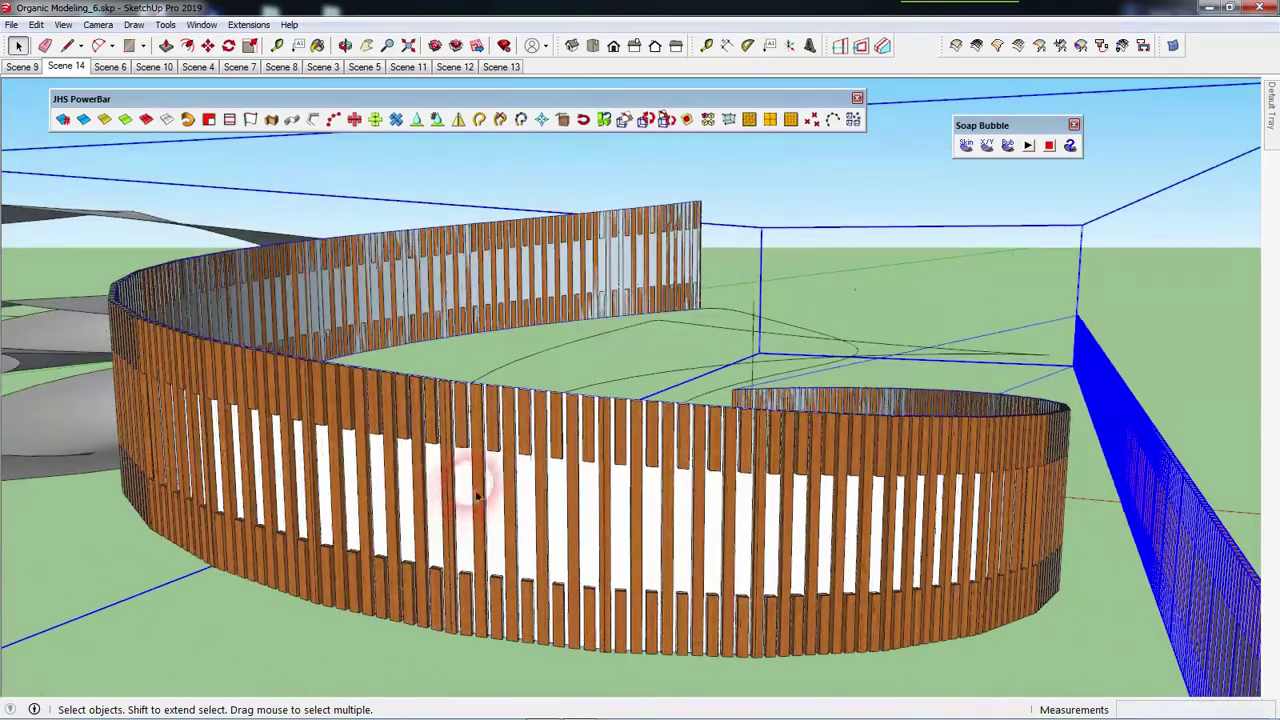
pyautogui.scroll(2, 520, 460)
pyautogui.moveTo(574, 432)
pyautogui.mouseDown(button='middle')
pyautogui.moveTo(608, 380)
pyautogui.moveTo(750, 388)
pyautogui.moveTo(371, 420)
pyautogui.moveTo(608, 457)
pyautogui.moveTo(521, 460)
pyautogui.mouseUp(button='middle')
pyautogui.scroll(-2, 490, 400)
pyautogui.scroll(-2, 600, 440)
pyautogui.scroll(-1, 665, 470)
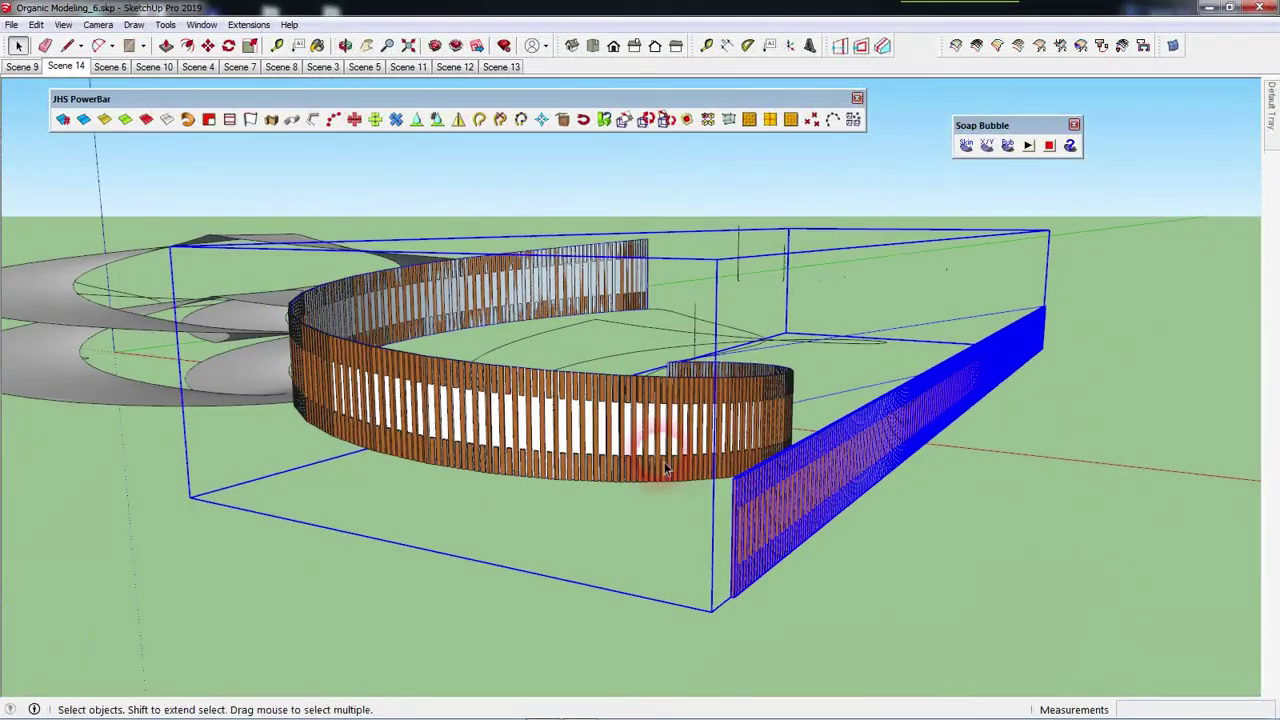
# Open the straight fence panel group and select its slats.
pyautogui.click(830, 498)
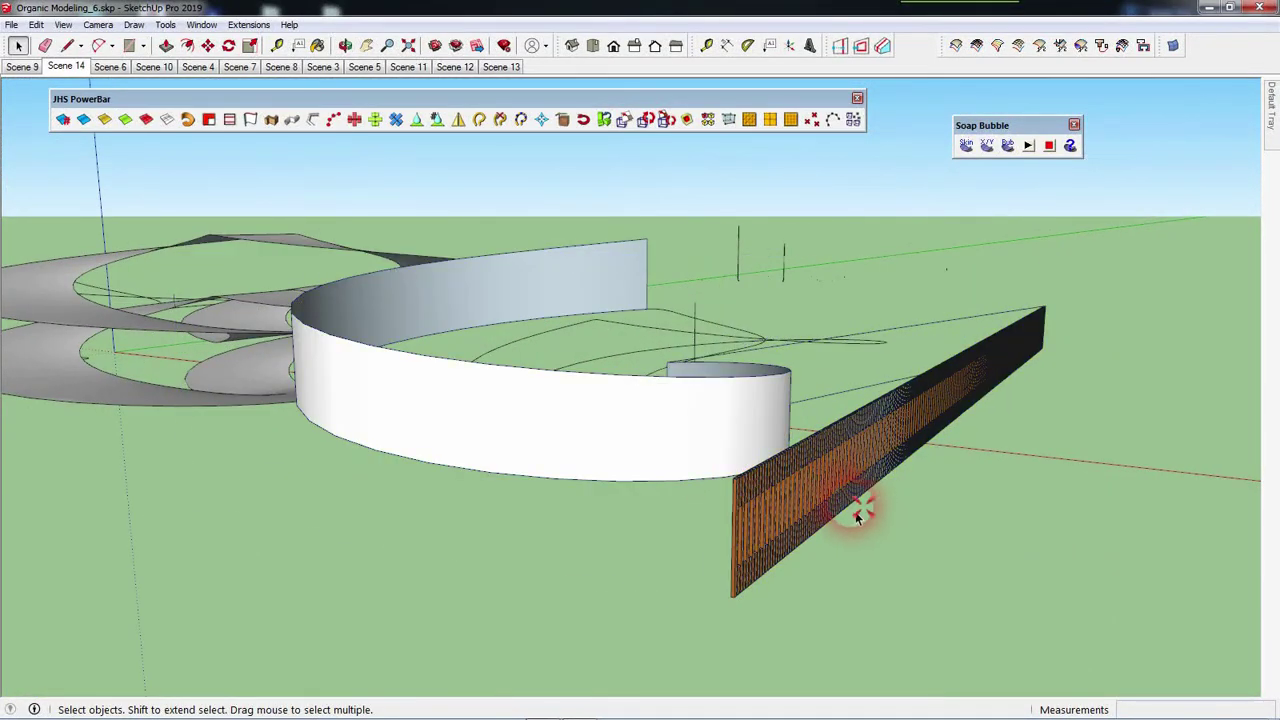
pyautogui.doubleClick(830, 498)
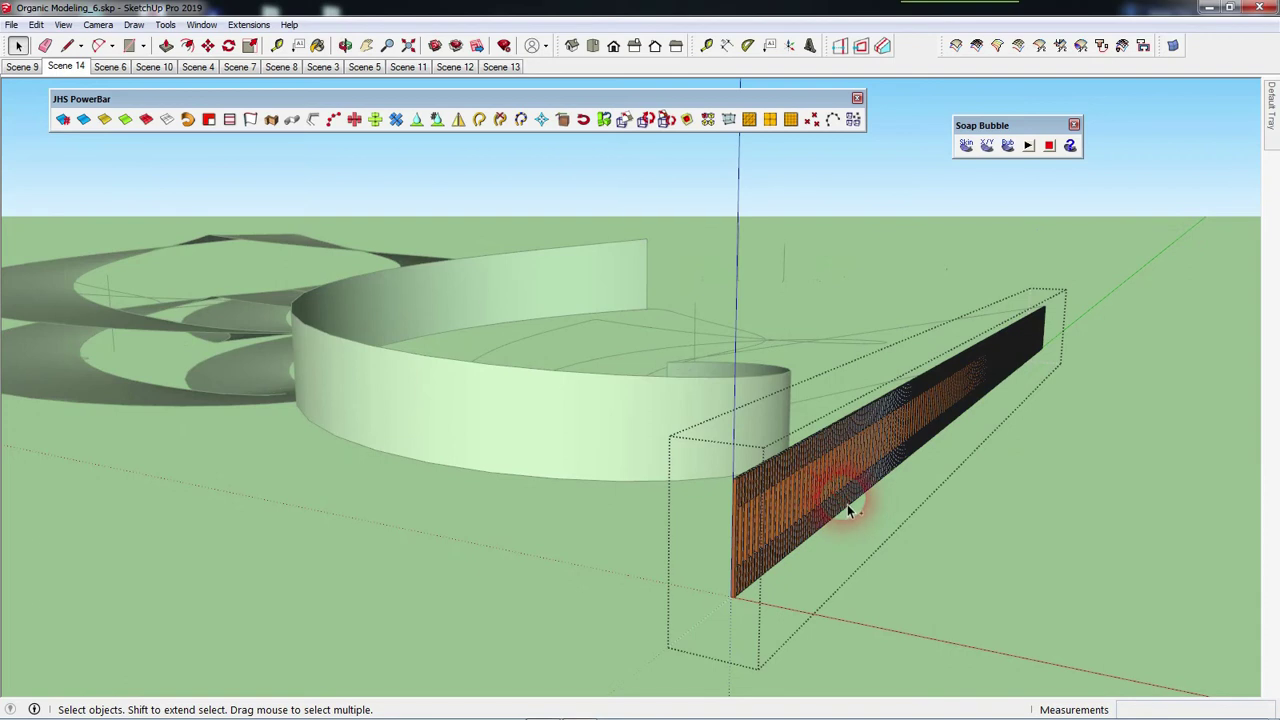
pyautogui.click(847, 503)
pyautogui.moveTo(829, 486); pyautogui.dragTo(837, 477, button='middle')
# Scale the slats taller along the blue axis by a 1.01 factor.
pyautogui.press('s')
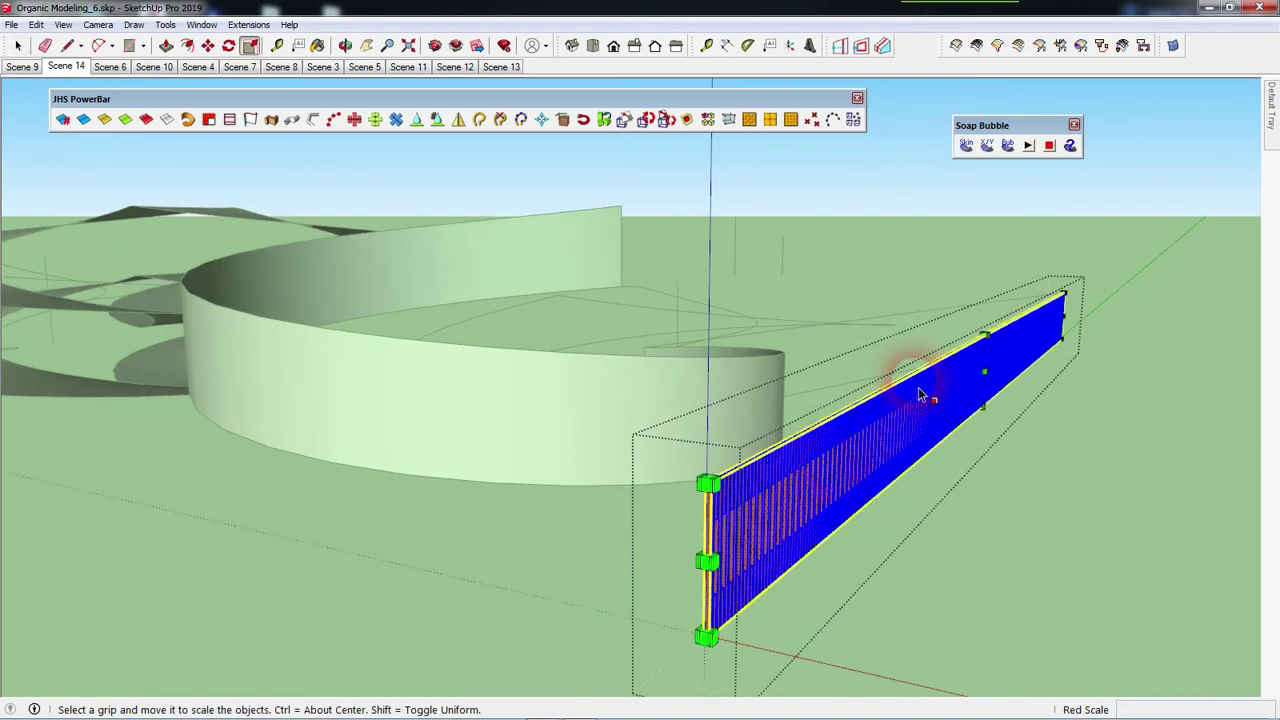
pyautogui.scroll(3, 984, 358)
pyautogui.scroll(2, 978, 371)
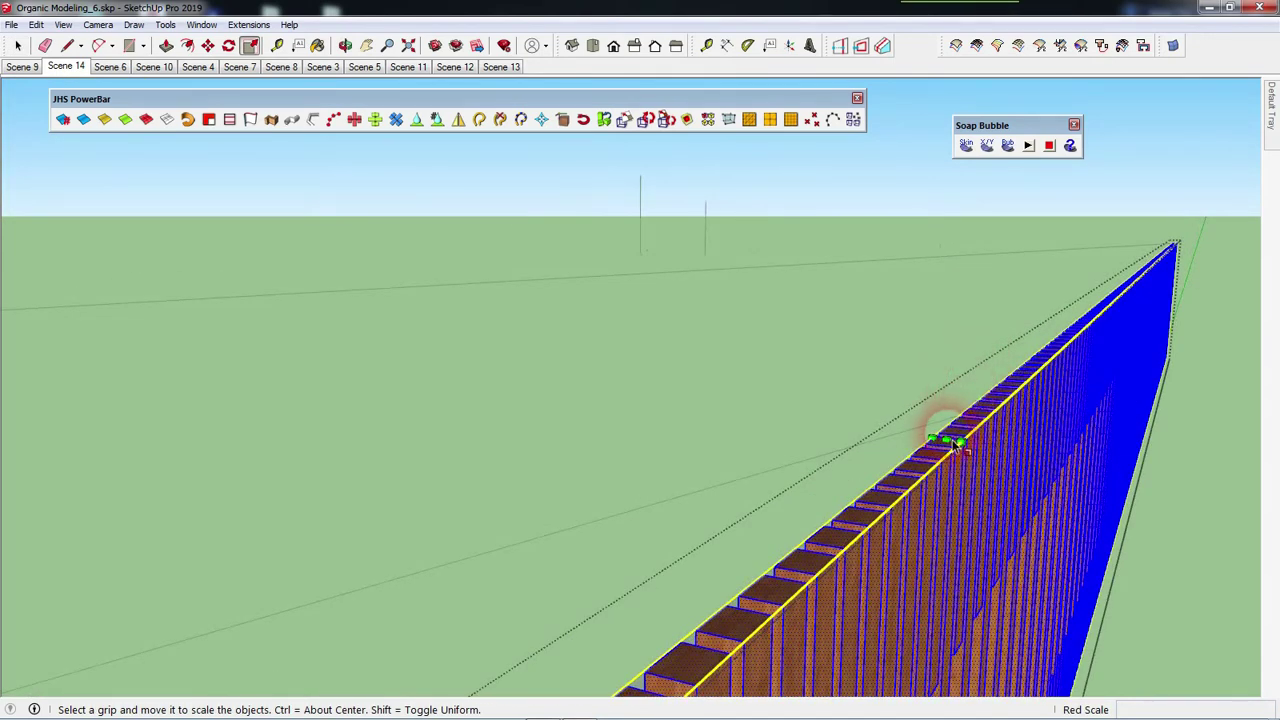
pyautogui.moveTo(956, 441); pyautogui.dragTo(903, 306)
pyautogui.scroll(-2, 897, 323)
pyautogui.moveTo(931, 430); pyautogui.dragTo(996, 378, button='middle')
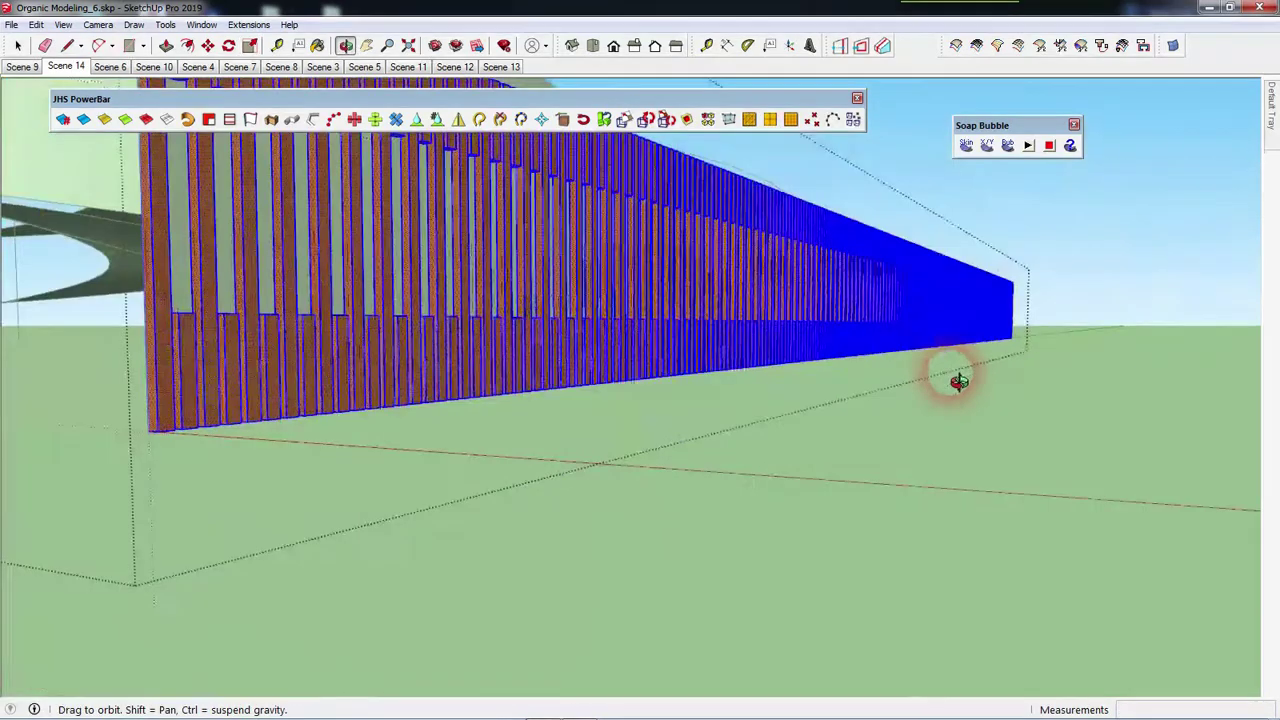
pyautogui.moveTo(1000, 368); pyautogui.dragTo(891, 415, button='middle')
pyautogui.scroll(2, 953, 378)
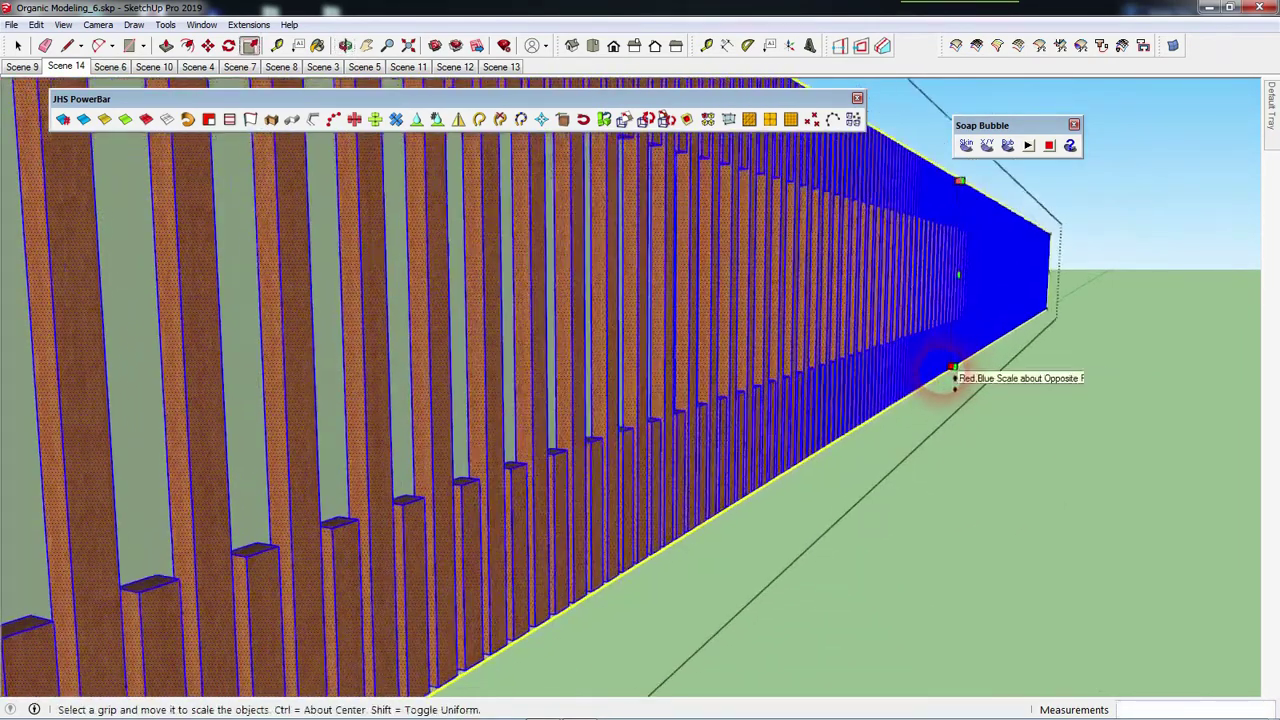
pyautogui.scroll(2, 955, 376)
pyautogui.scroll(1, 965, 378)
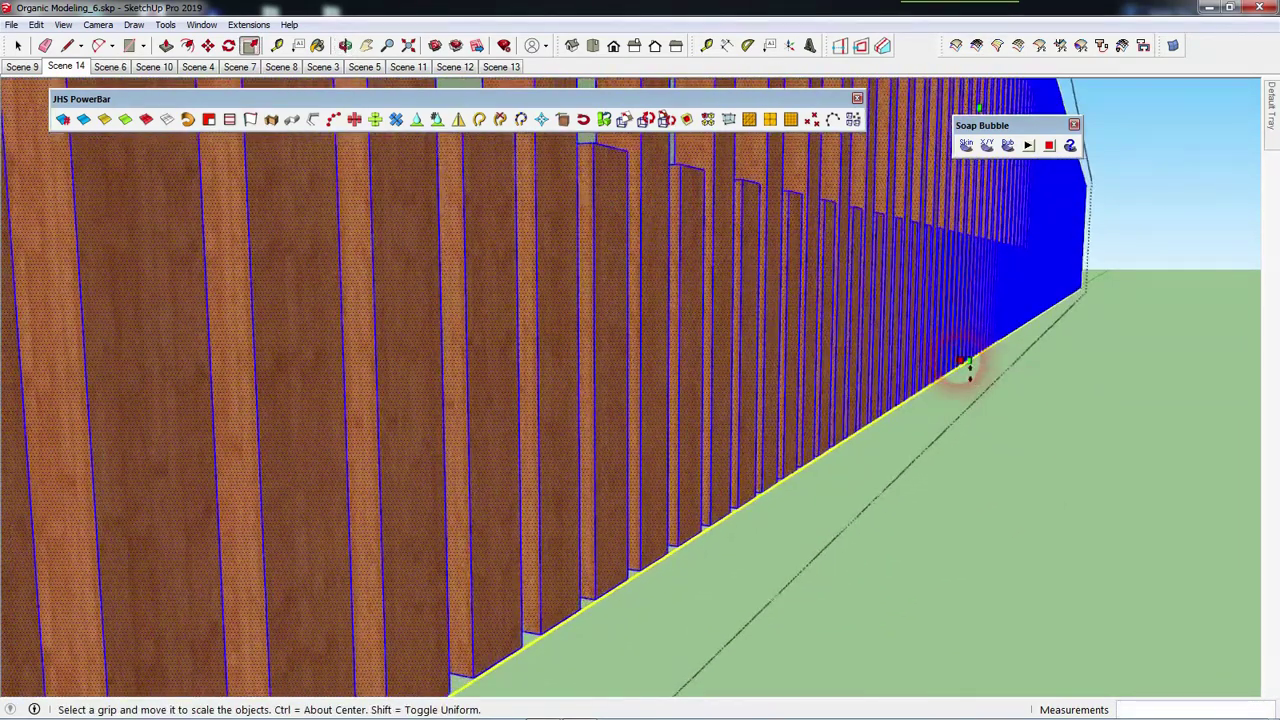
pyautogui.moveTo(968, 368); pyautogui.dragTo(970, 385)
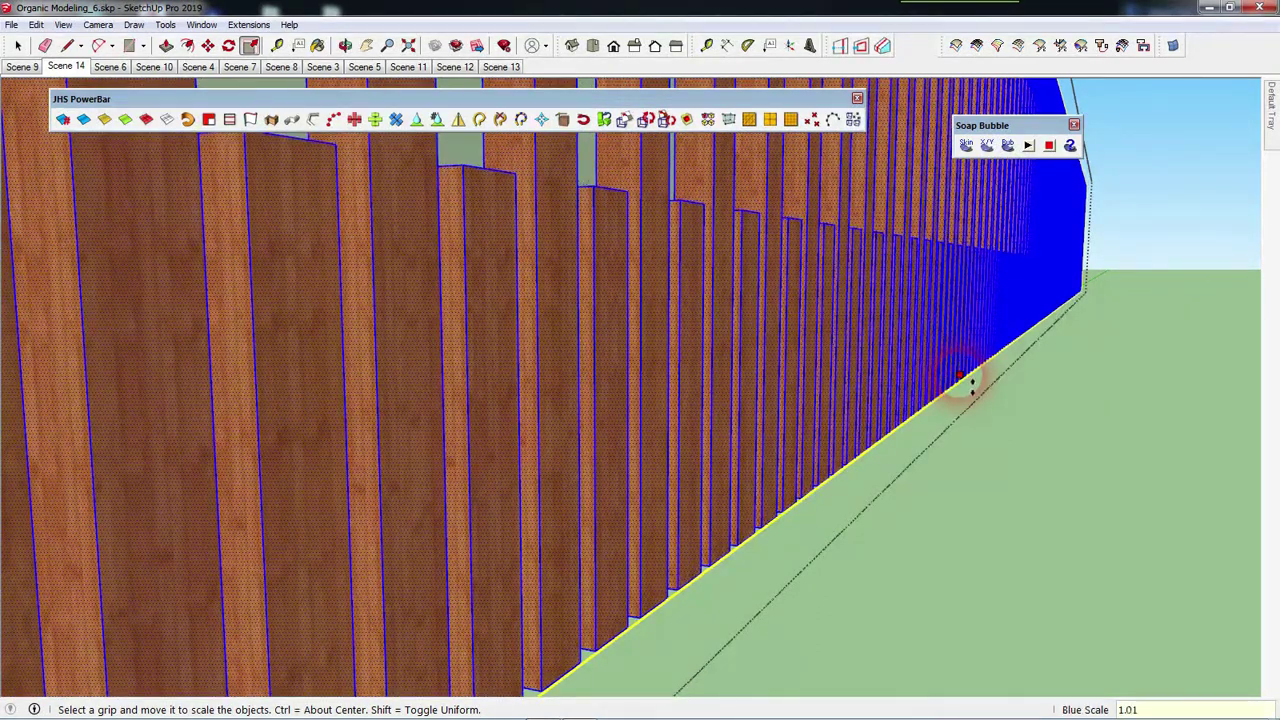
pyautogui.moveTo(998, 397); pyautogui.dragTo(995, 418)
pyautogui.press('space')
# Deselect the slat panel and select the curved wall and panel group.
pyautogui.moveTo(990, 422)
pyautogui.mouseDown(button='middle')
pyautogui.moveTo(991, 451)
pyautogui.moveTo(957, 429)
pyautogui.moveTo(891, 449)
pyautogui.moveTo(969, 405)
pyautogui.moveTo(957, 400)
pyautogui.moveTo(894, 486)
pyautogui.mouseUp(button='middle')
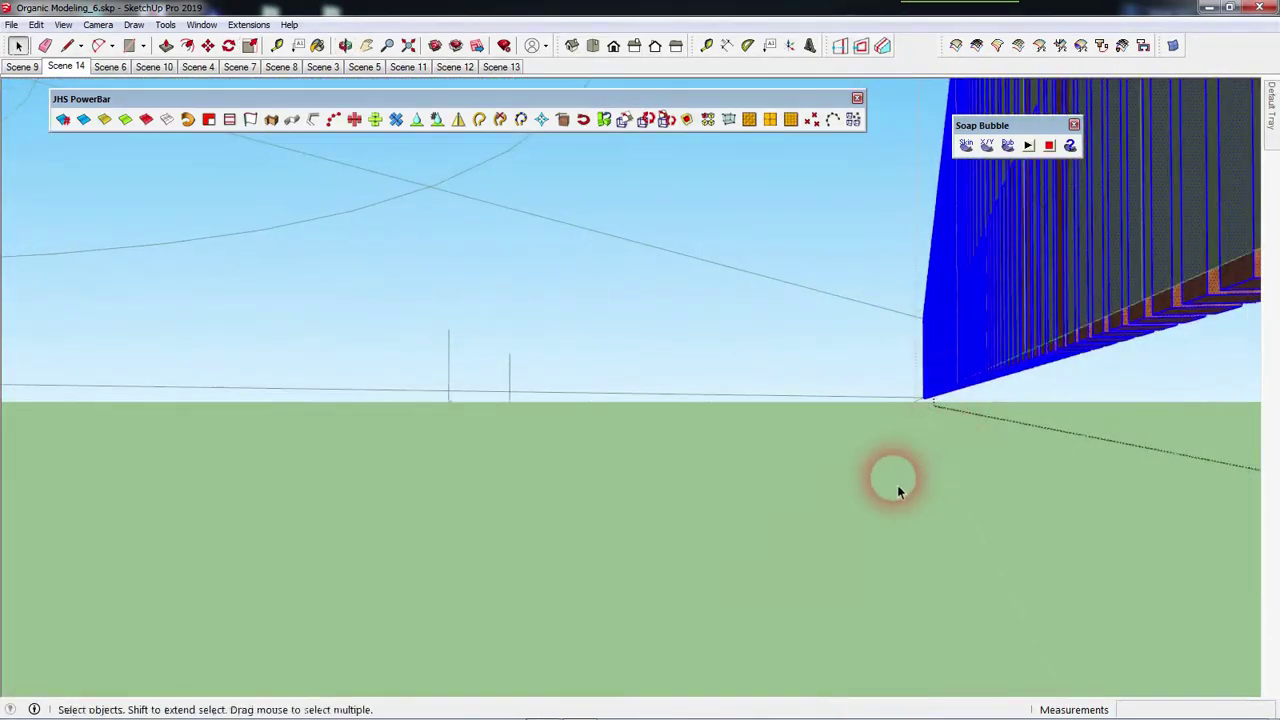
pyautogui.click(888, 483)
pyautogui.scroll(-3, 771, 486)
pyautogui.scroll(-3, 857, 443)
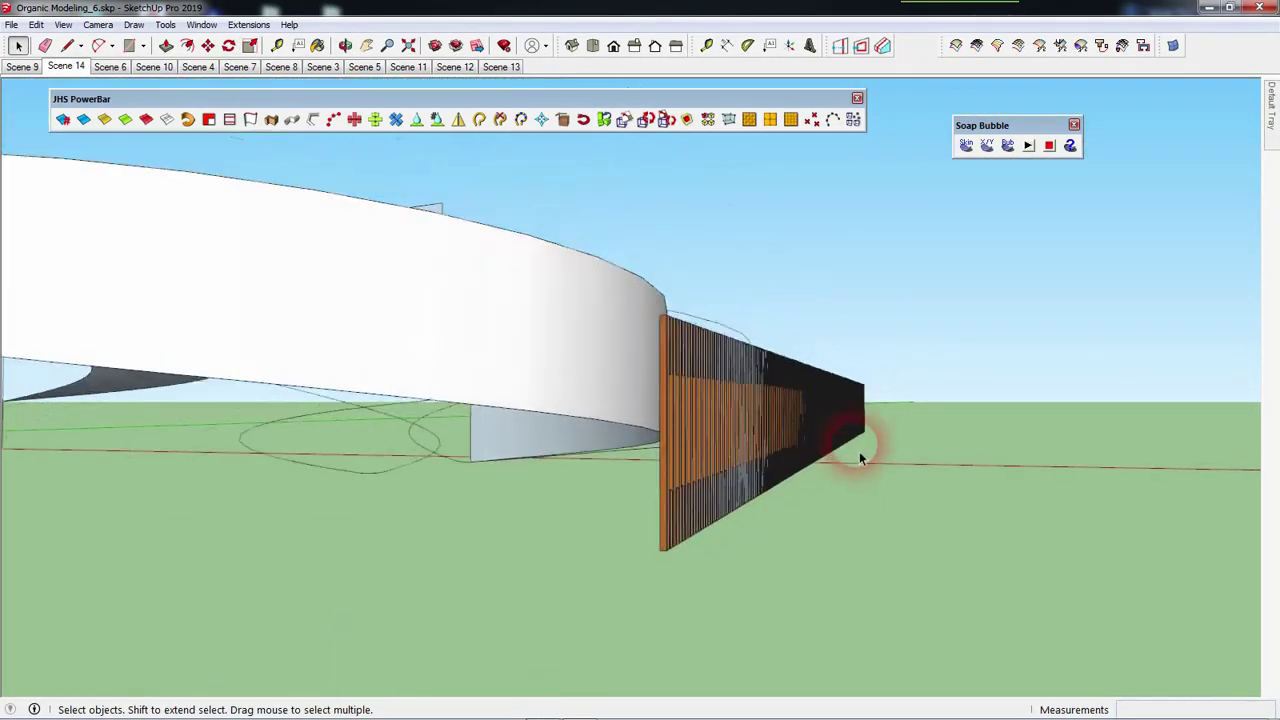
pyautogui.scroll(-2, 808, 445)
pyautogui.moveTo(816, 441); pyautogui.dragTo(766, 457, button='middle')
pyautogui.click(703, 409)
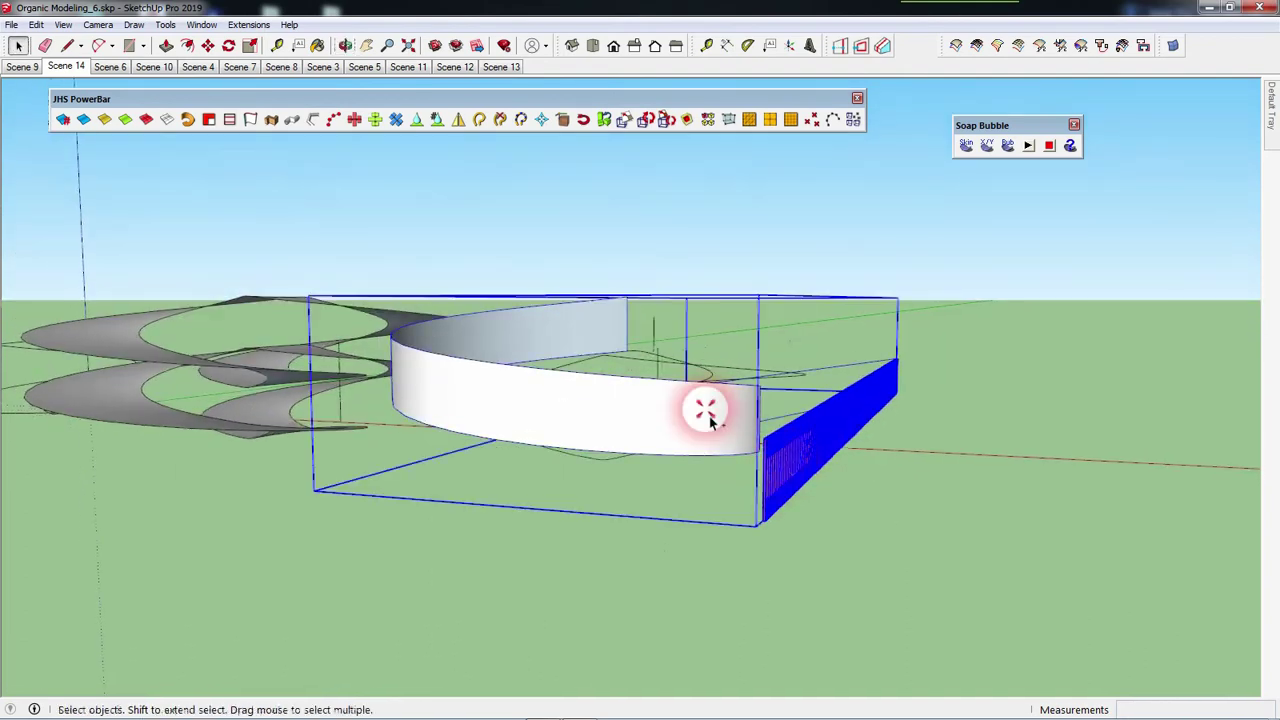
# Run Flowify on the resized fence group and select the resulting curved slatted wall.
pyautogui.click(250, 25)
pyautogui.moveTo(265, 103)
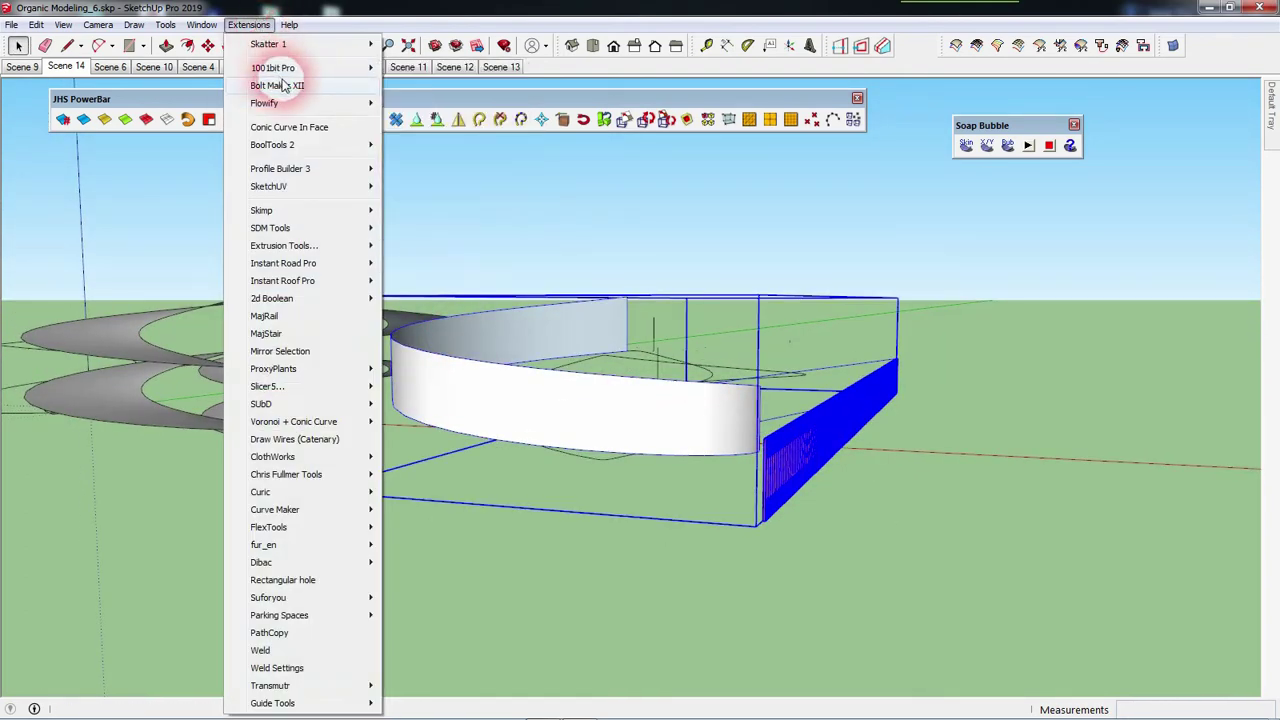
pyautogui.click(396, 106)
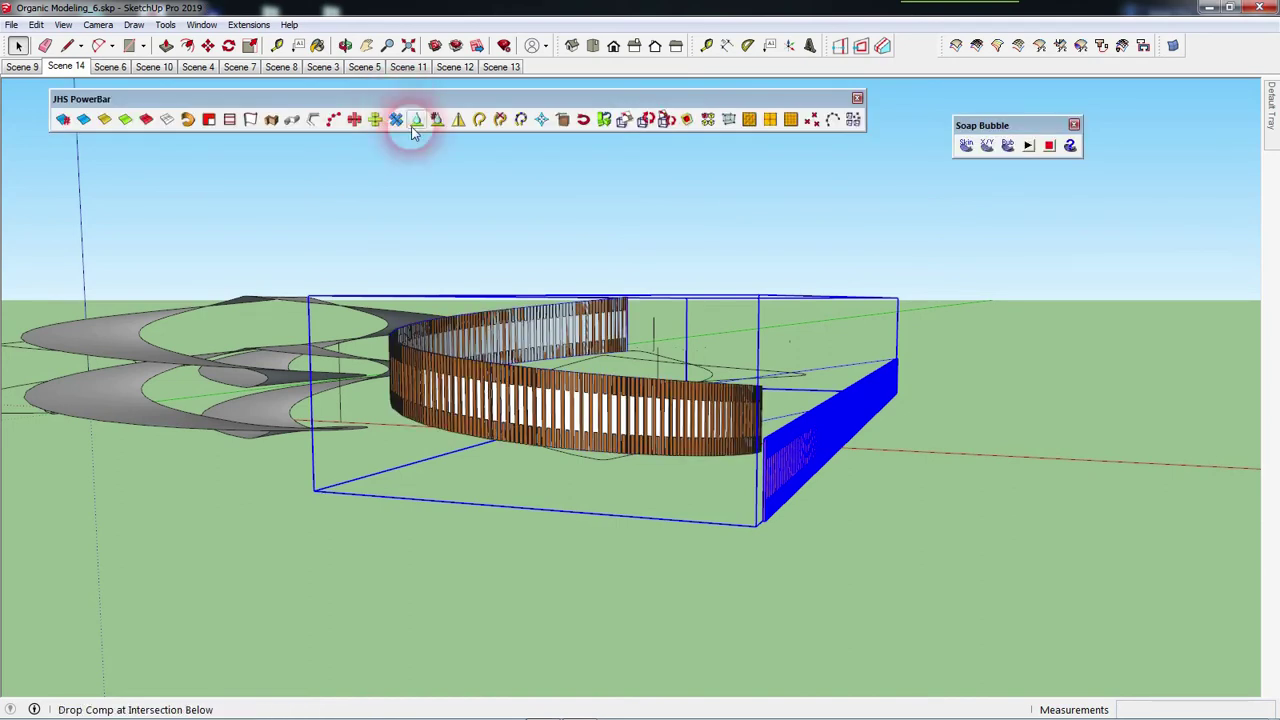
pyautogui.click(514, 220)
pyautogui.moveTo(534, 200)
pyautogui.mouseDown(button='middle')
pyautogui.moveTo(429, 229)
pyautogui.moveTo(340, 372)
pyautogui.moveTo(705, 493)
pyautogui.mouseUp(button='middle')
pyautogui.click(713, 505)
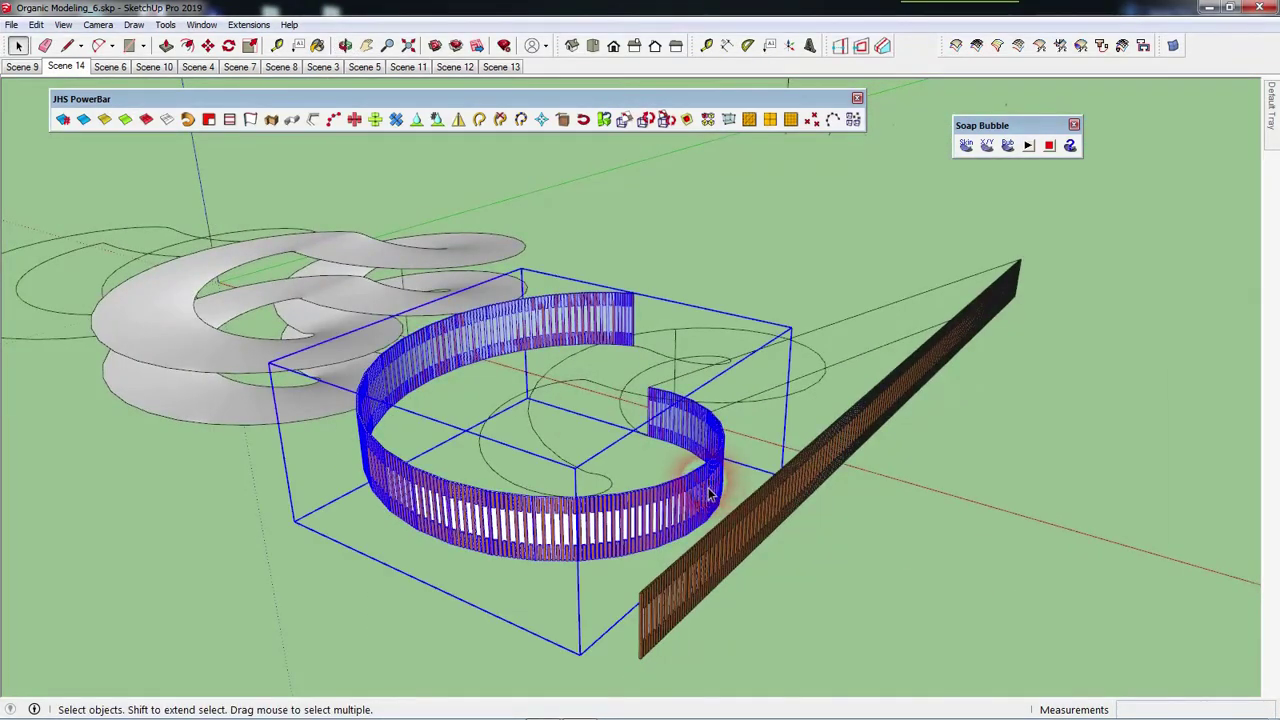
# Move the curved slatted wall over next to the white spiral form.
pyautogui.scroll(1, 710, 495)
pyautogui.moveTo(680, 365)
pyautogui.mouseDown(button='middle')
pyautogui.moveTo(646, 377)
pyautogui.moveTo(663, 406)
pyautogui.moveTo(578, 418)
pyautogui.moveTo(716, 300)
pyautogui.moveTo(908, 320)
pyautogui.mouseUp(button='middle')
pyautogui.press('m')
pyautogui.scroll(3, 386, 357)
pyautogui.scroll(3, 270, 290)
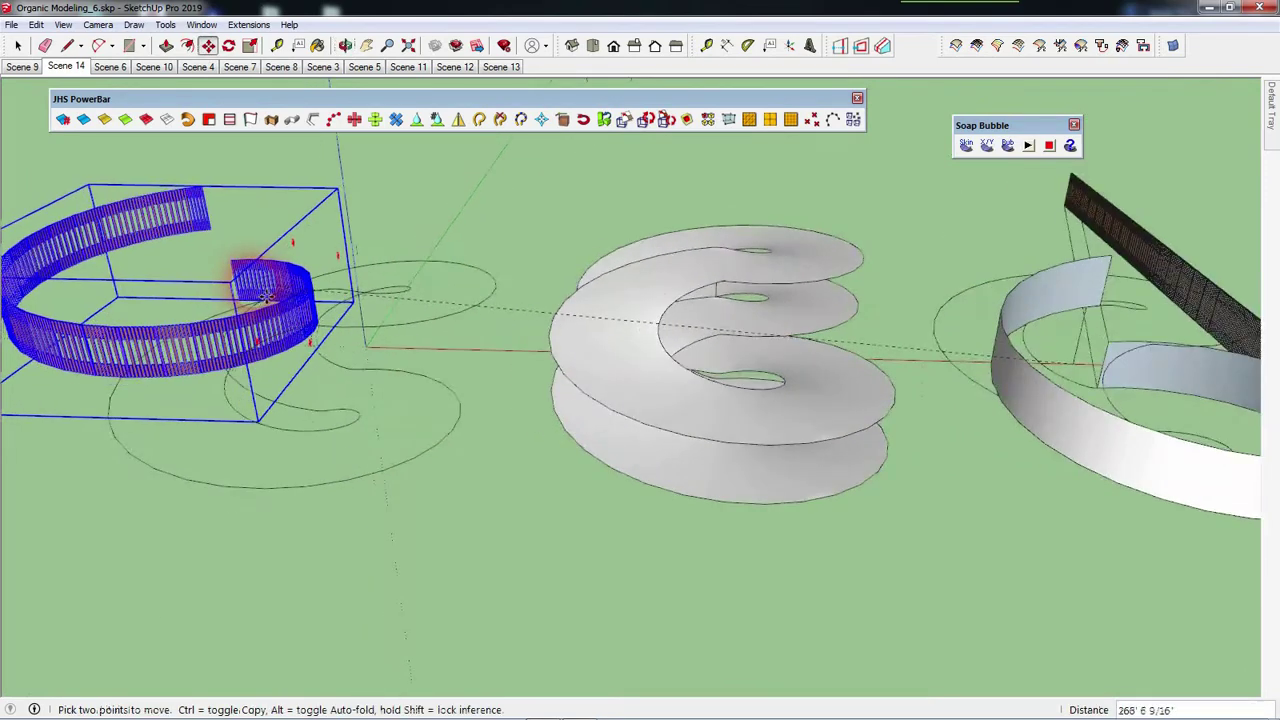
pyautogui.moveTo(300, 335); pyautogui.dragTo(407, 450)
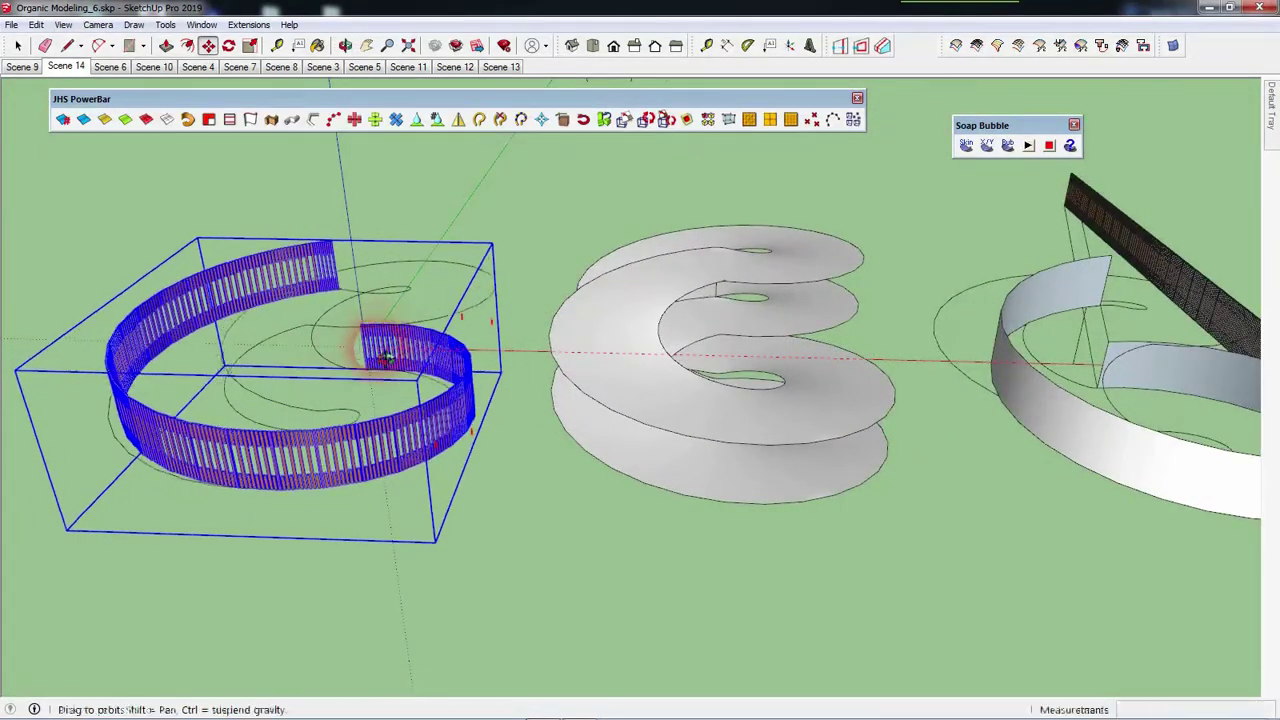
pyautogui.scroll(1, 407, 450)
pyautogui.moveTo(314, 428)
pyautogui.mouseDown(button='middle')
pyautogui.moveTo(297, 424)
pyautogui.moveTo(343, 257)
pyautogui.mouseUp(button='middle')
pyautogui.scroll(2, 410, 215)
pyautogui.scroll(1, 450, 215)
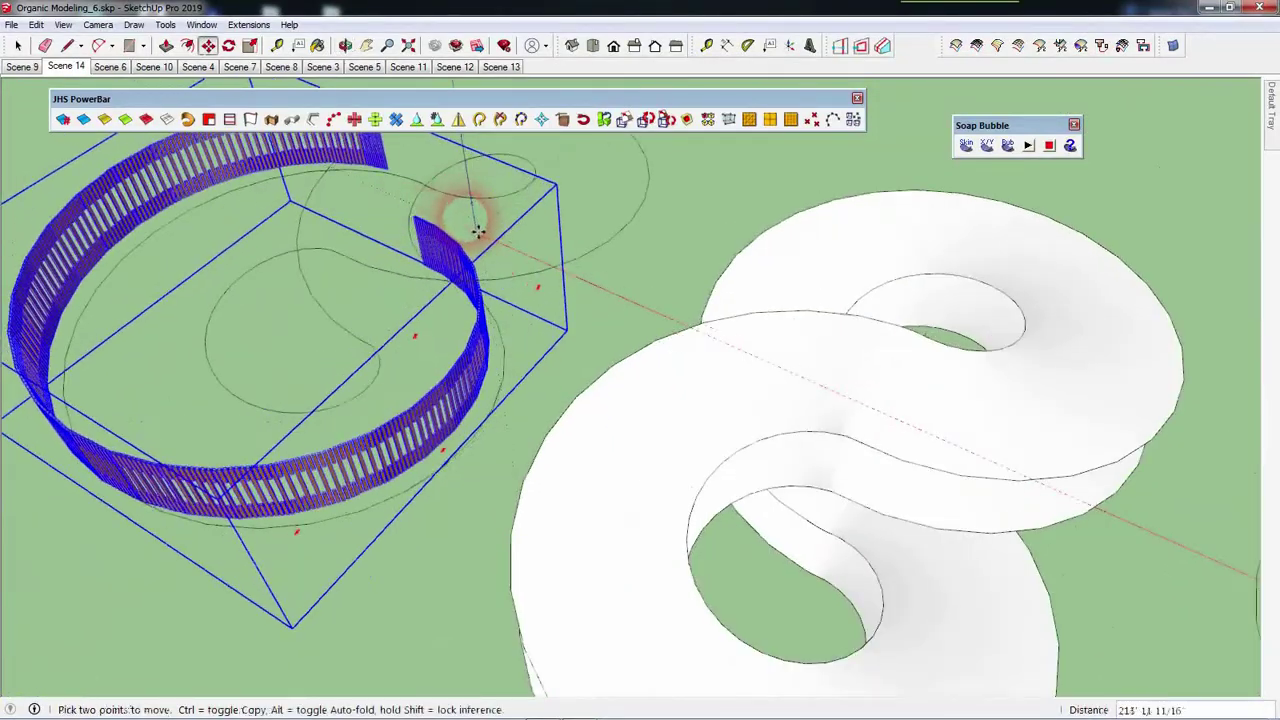
pyautogui.scroll(-3, 480, 235)
pyautogui.scroll(-2, 386, 309)
pyautogui.press('space')
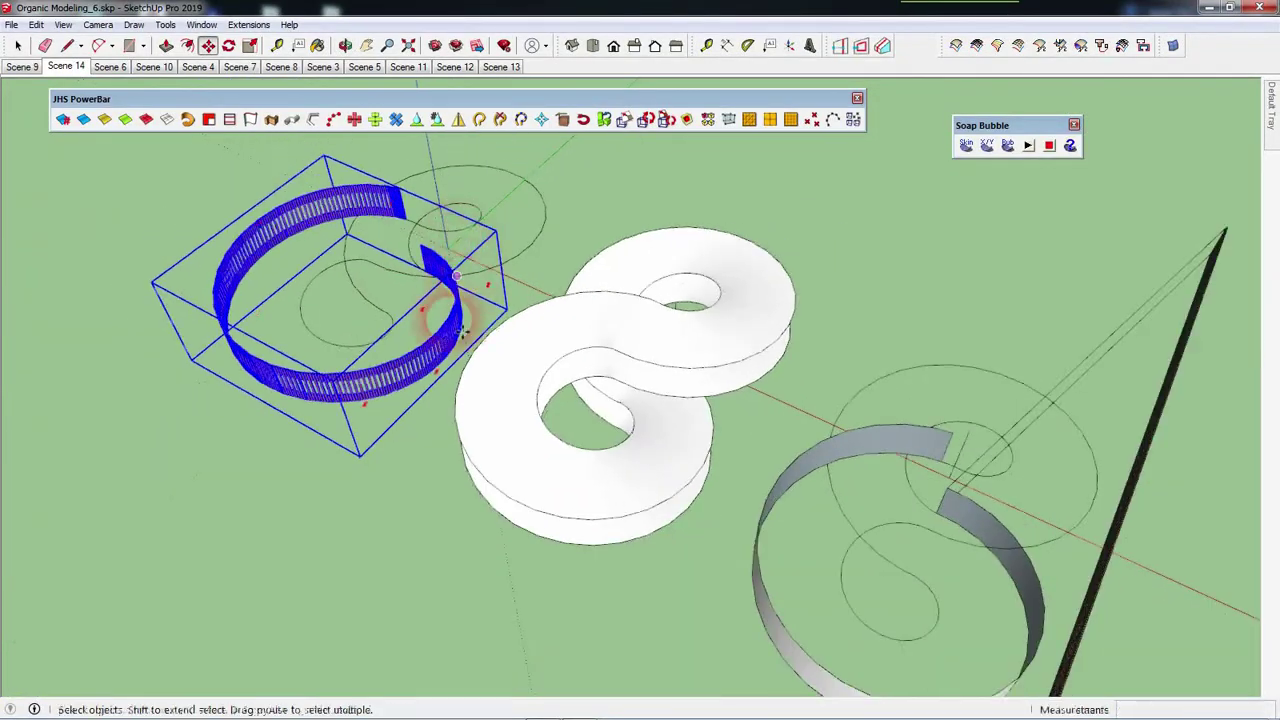
pyautogui.click(363, 471)
# Move the white spiral form and snap it onto the slatted wall, then view from a low angle.
pyautogui.moveTo(453, 381)
pyautogui.mouseDown(button='middle')
pyautogui.moveTo(500, 286)
pyautogui.moveTo(529, 357)
pyautogui.mouseUp(button='middle')
pyautogui.click(540, 405)
pyautogui.moveTo(610, 517)
pyautogui.mouseDown(button='middle')
pyautogui.moveTo(645, 426)
pyautogui.moveTo(694, 580)
pyautogui.mouseUp(button='middle')
pyautogui.press('m')
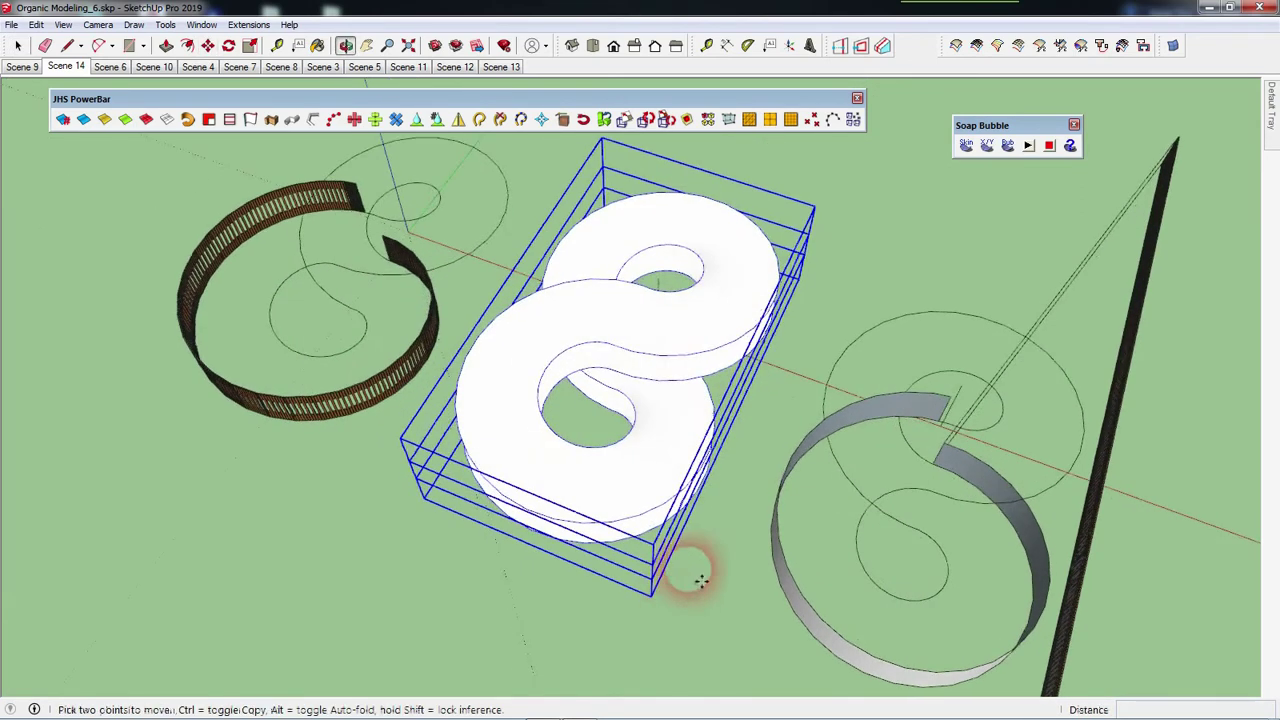
pyautogui.scroll(3, 688, 290)
pyautogui.click(685, 287)
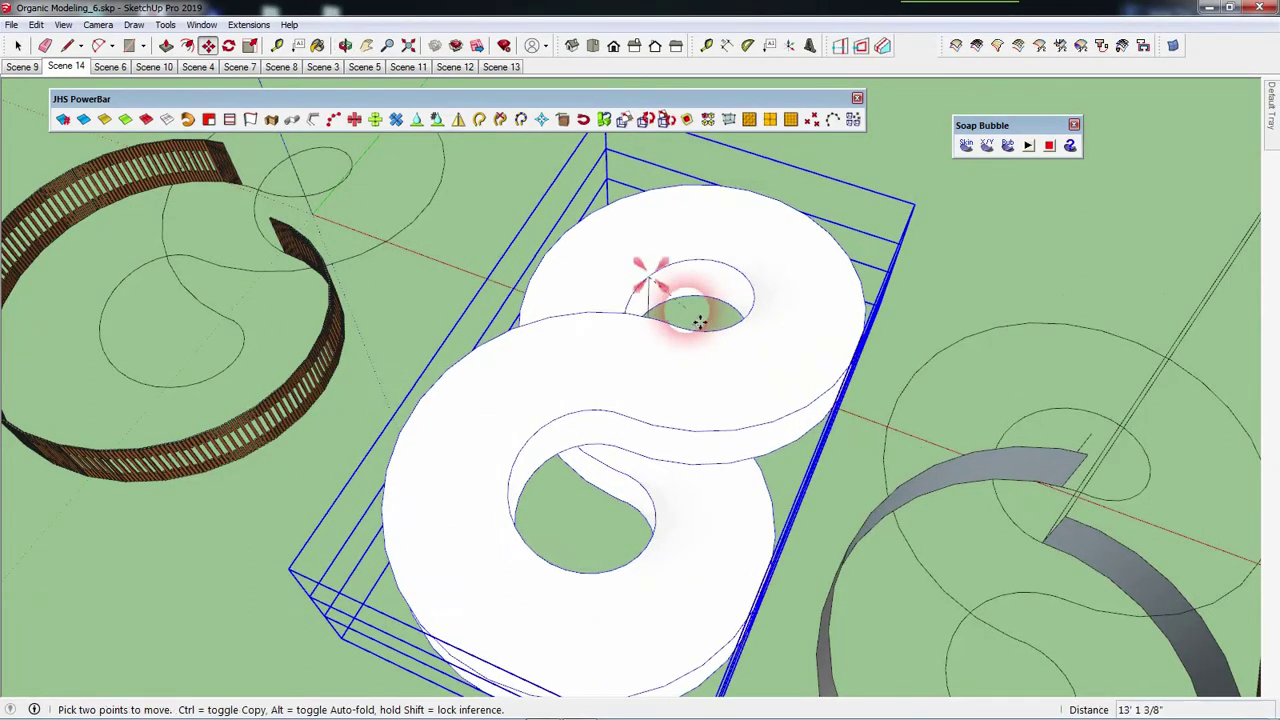
pyautogui.scroll(-5, 690, 305)
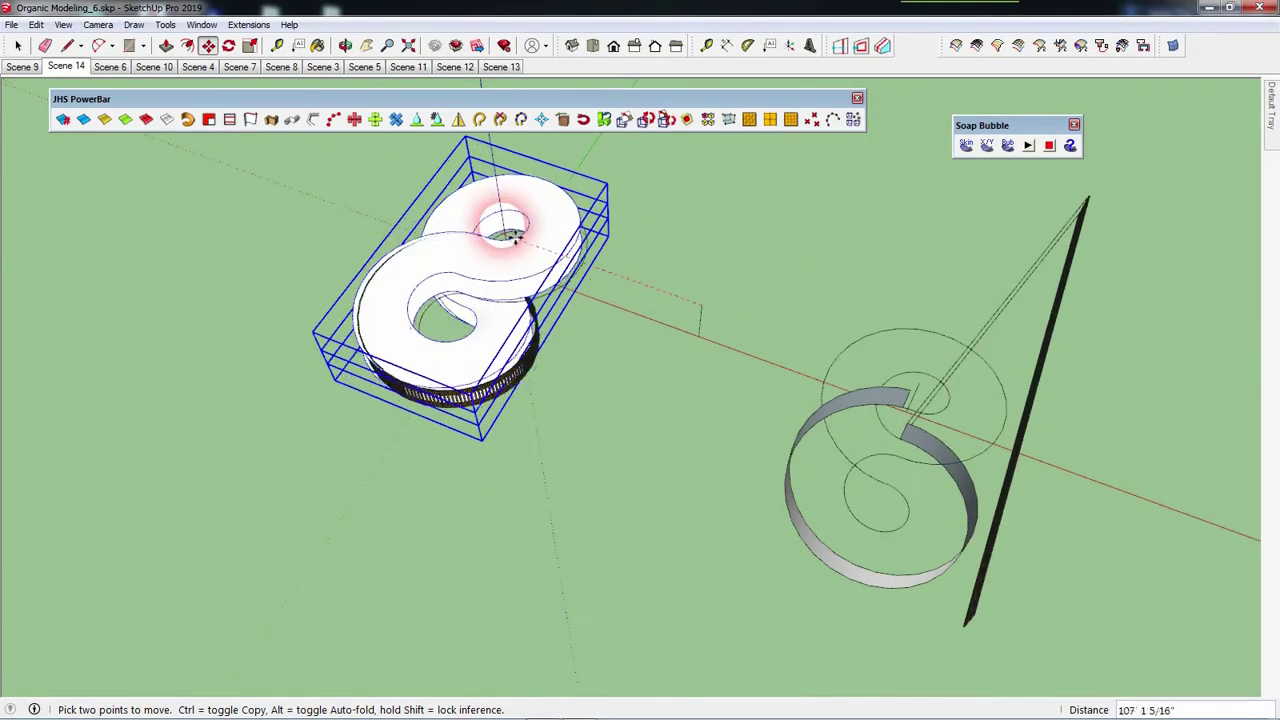
pyautogui.click(517, 248)
pyautogui.press('space')
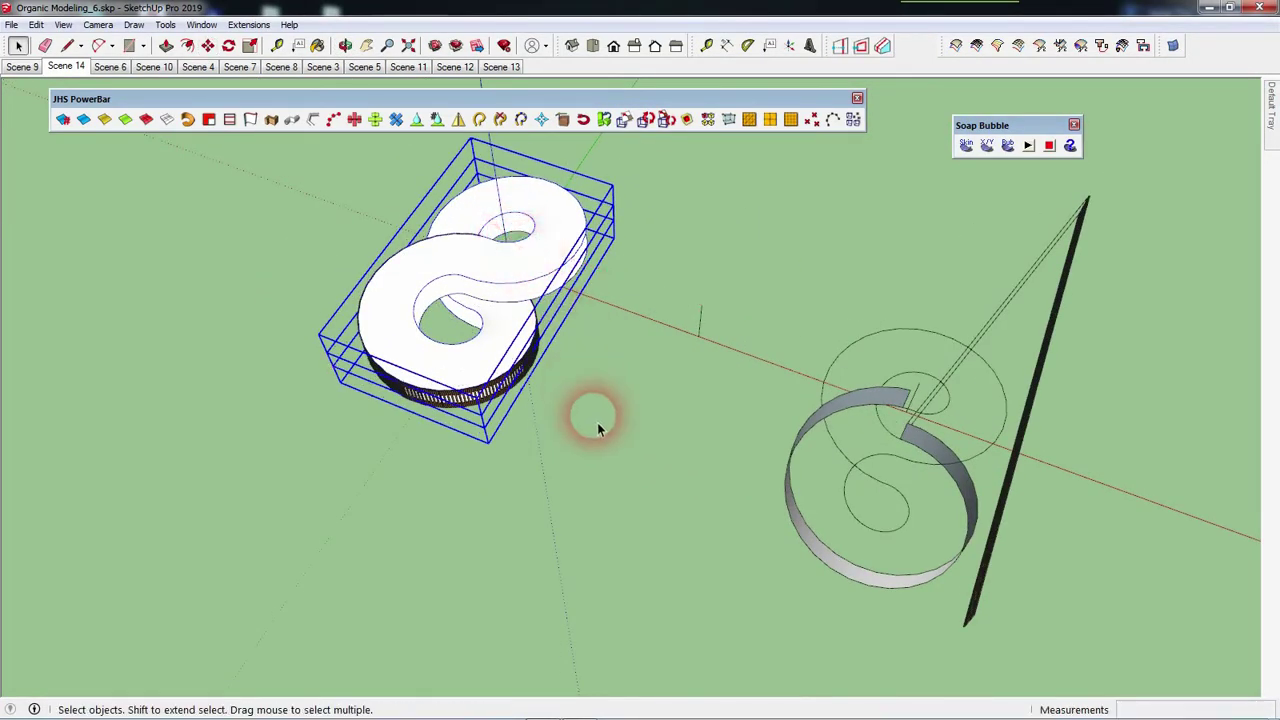
pyautogui.click(580, 405)
pyautogui.moveTo(580, 405)
pyautogui.mouseDown(button='middle')
pyautogui.moveTo(600, 163)
pyautogui.moveTo(483, 362)
pyautogui.moveTo(610, 221)
pyautogui.moveTo(651, 214)
pyautogui.moveTo(560, 250)
pyautogui.moveTo(571, 277)
pyautogui.moveTo(762, 273)
pyautogui.moveTo(434, 309)
pyautogui.mouseUp(button='middle')
pyautogui.scroll(4, 490, 355)
pyautogui.scroll(-3, 300, 350)
pyautogui.scroll(-2, 150, 395)
# Inside the wall group, delete the white curved wall's faces and spiral edges, then close the group.
pyautogui.scroll(-1, 814, 408)
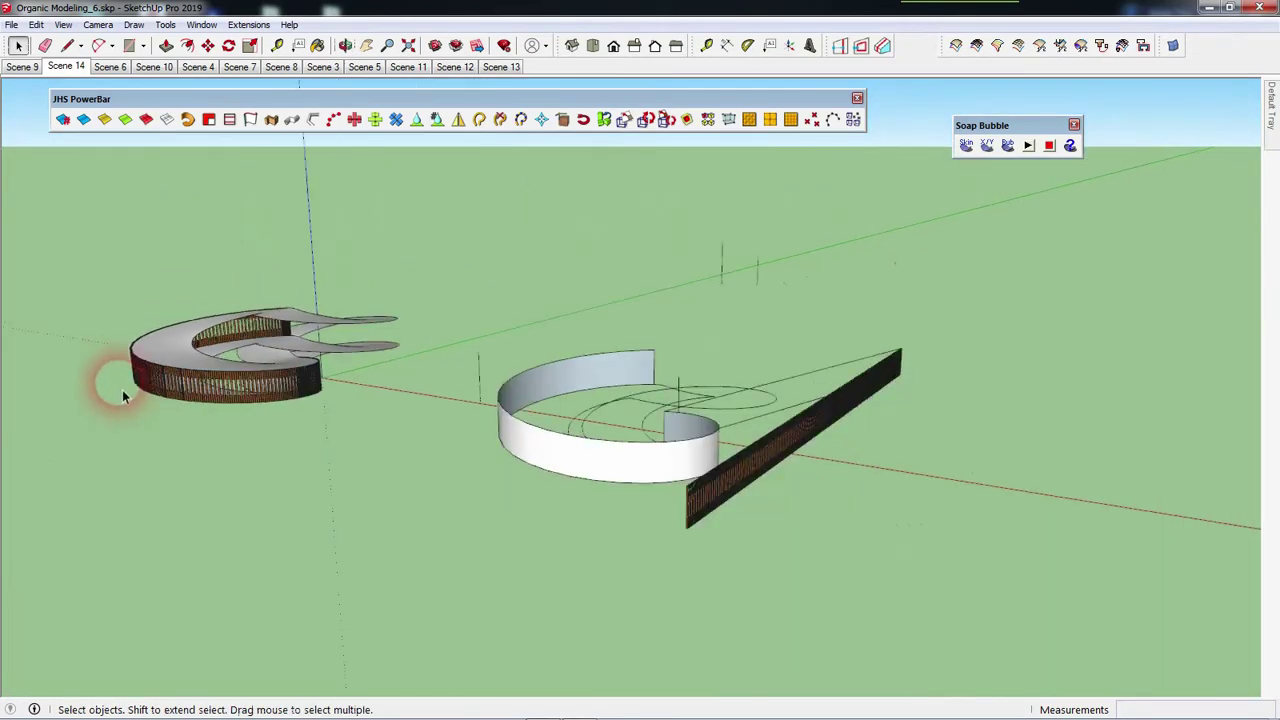
pyautogui.scroll(2, 814, 432)
pyautogui.click(800, 432)
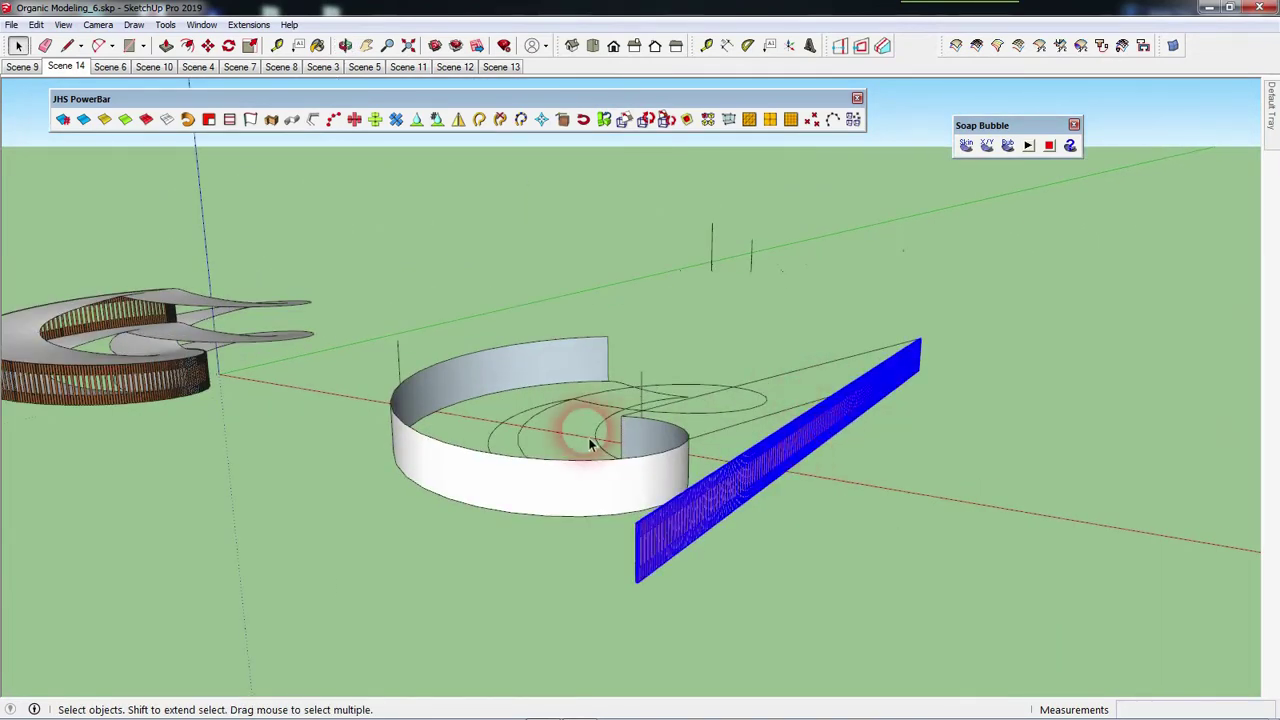
pyautogui.click(612, 484)
pyautogui.doubleClick(609, 482)
pyautogui.click(600, 484)
pyautogui.press('Delete')
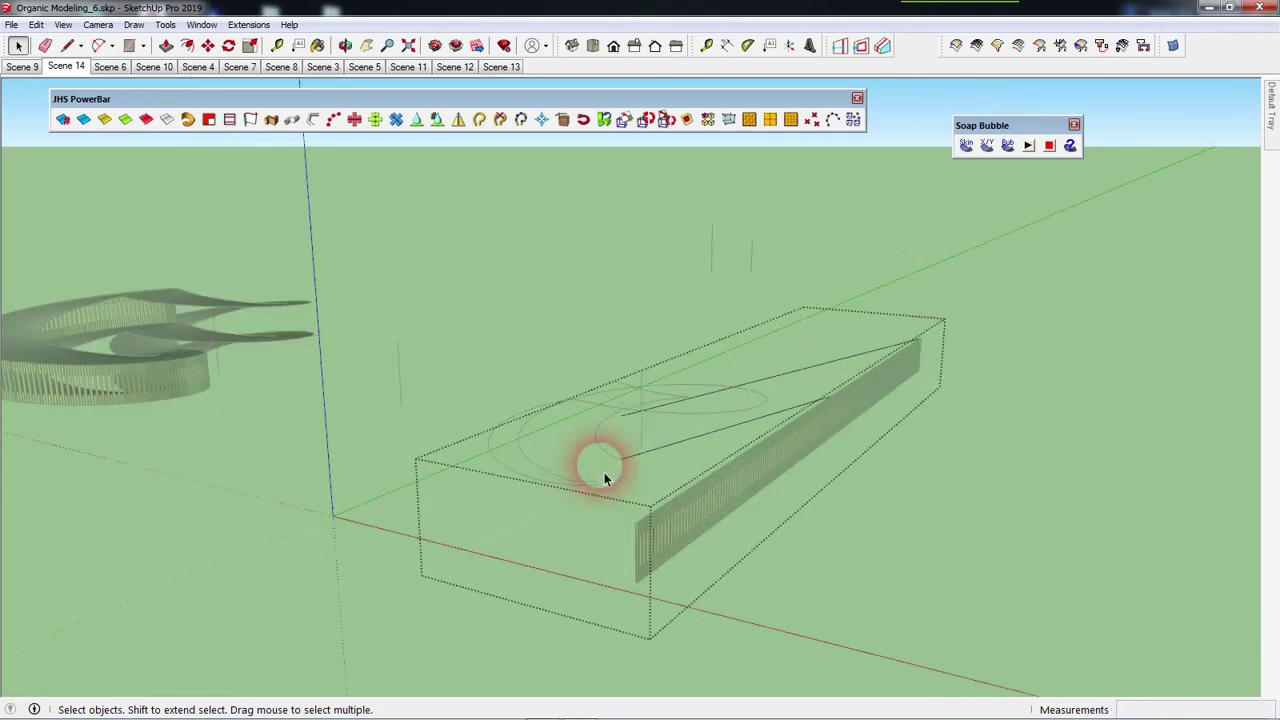
pyautogui.hotkey('ctrl', 'z')
pyautogui.doubleClick(601, 490)
pyautogui.click(606, 488)
pyautogui.press('Delete')
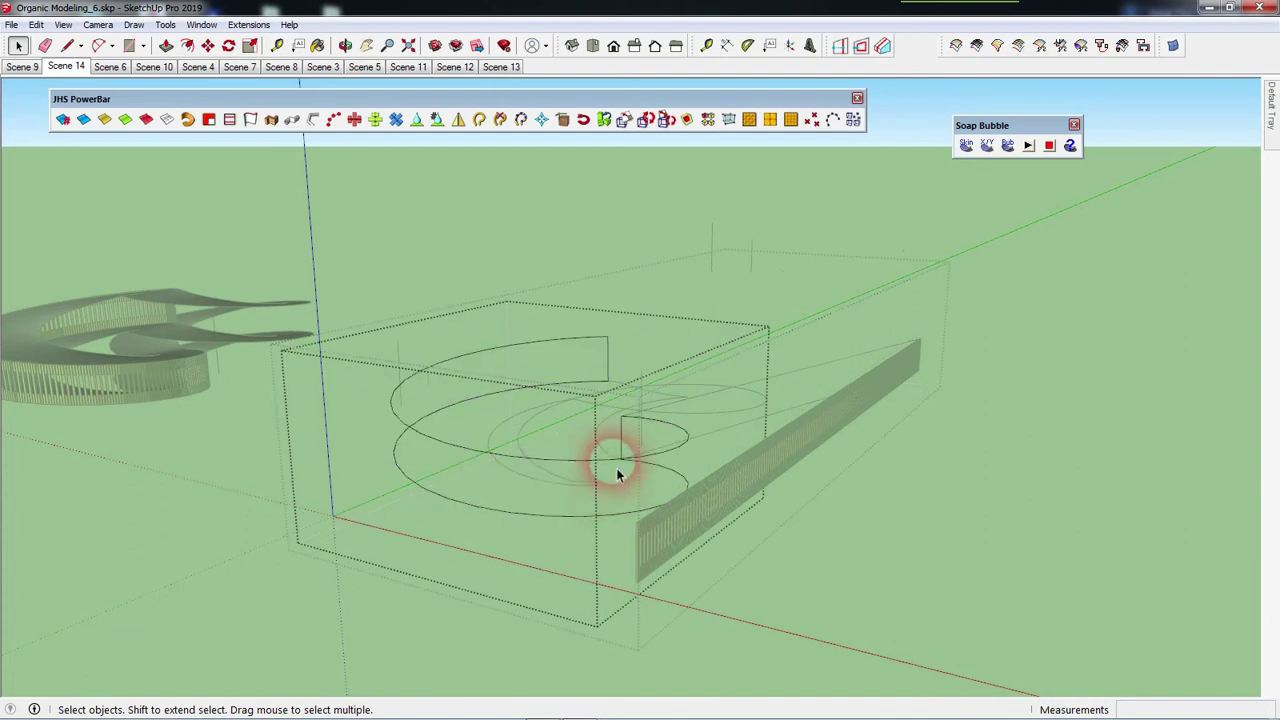
pyautogui.press('Delete')
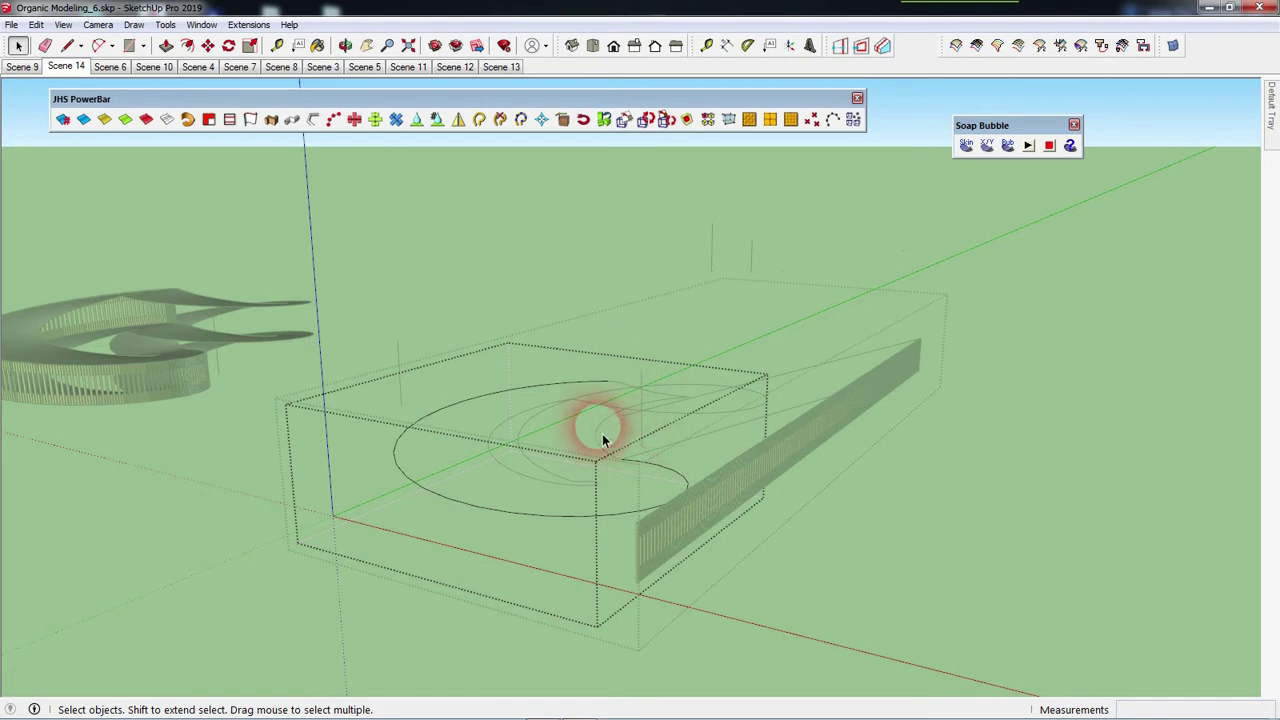
pyautogui.click(445, 590)
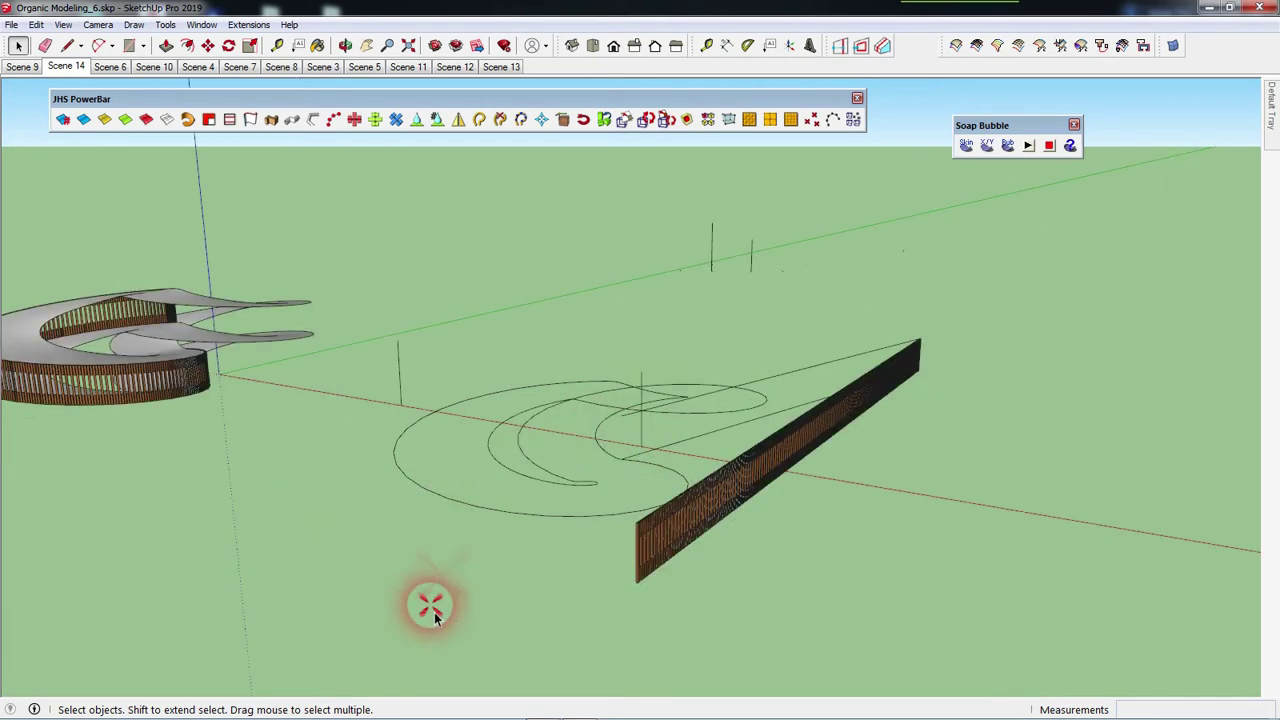
# Explode the fence board wall group and orbit around to inspect the result.
pyautogui.click(566, 528)
pyautogui.rightClick(563, 514)
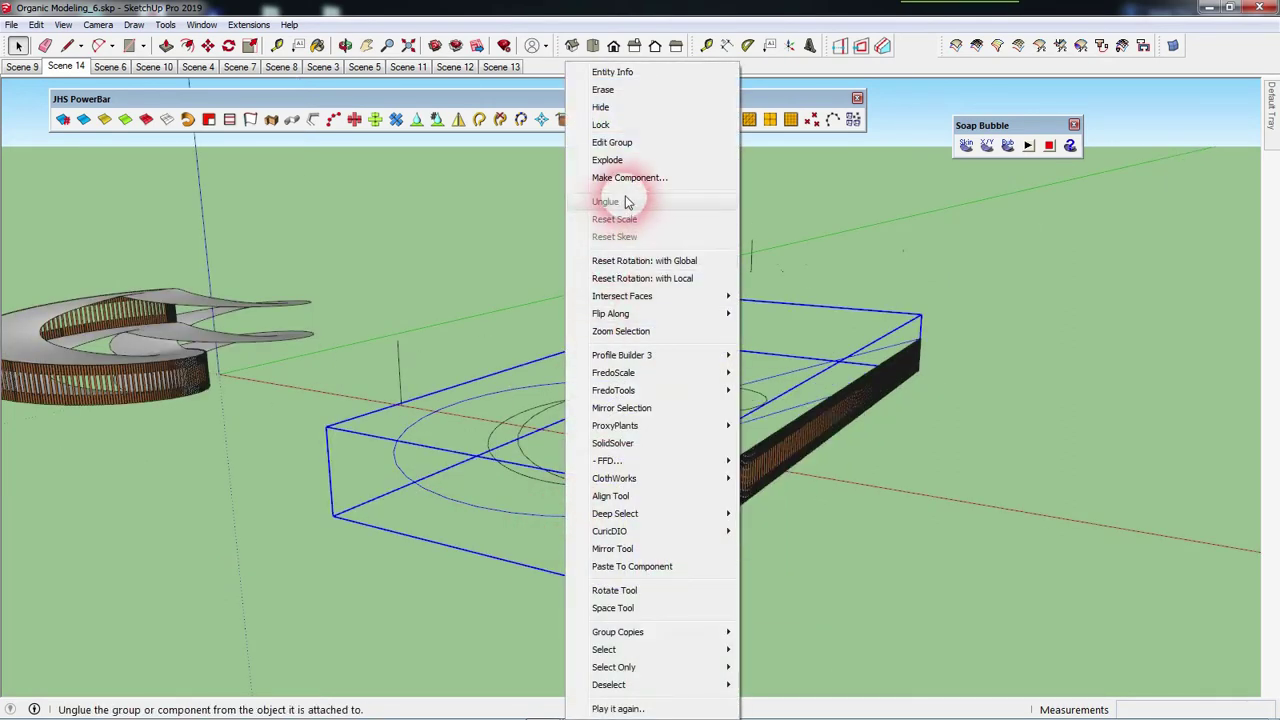
pyautogui.click(607, 160)
pyautogui.moveTo(523, 437); pyautogui.dragTo(948, 483, button='middle')
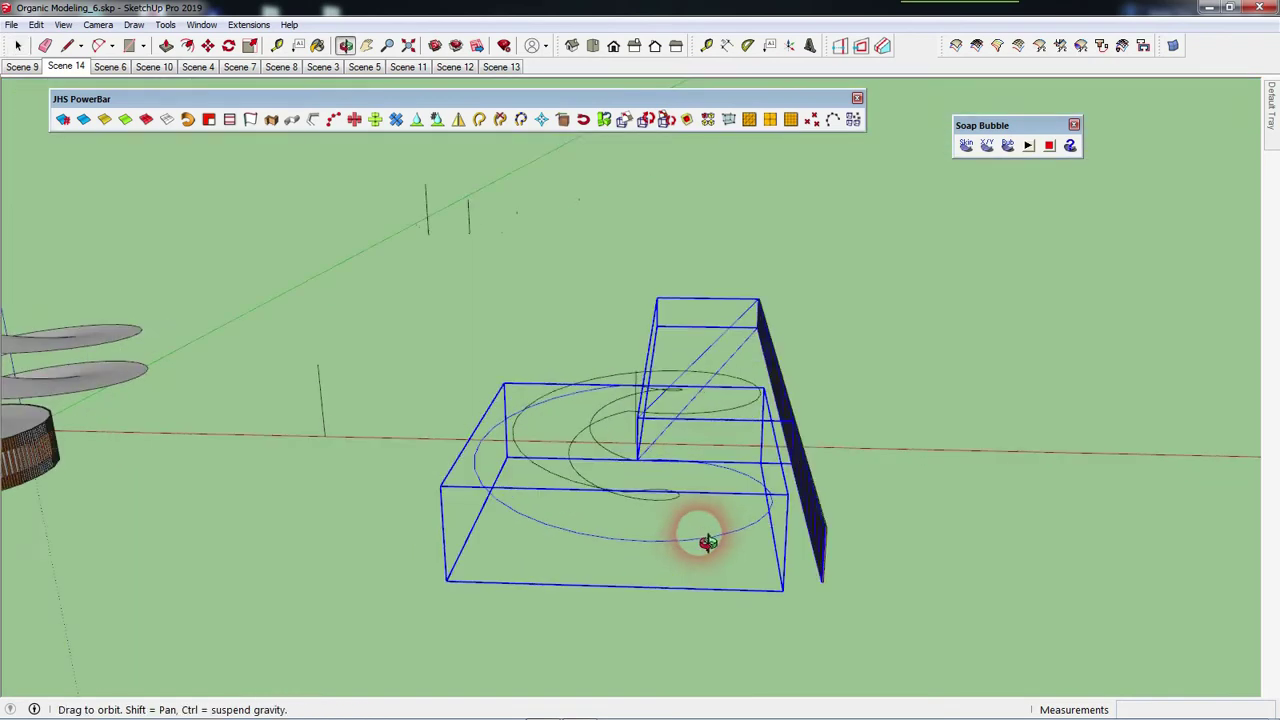
pyautogui.click(948, 483)
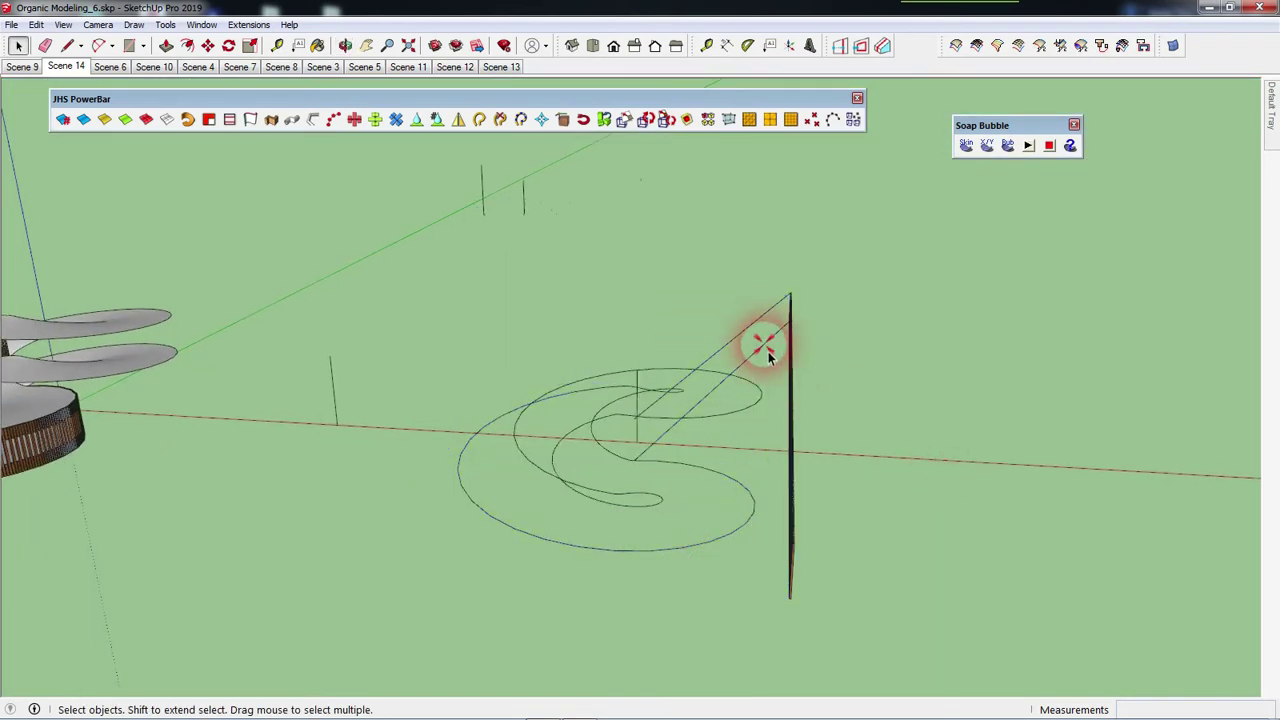
pyautogui.moveTo(790, 352); pyautogui.dragTo(909, 314, button='middle')
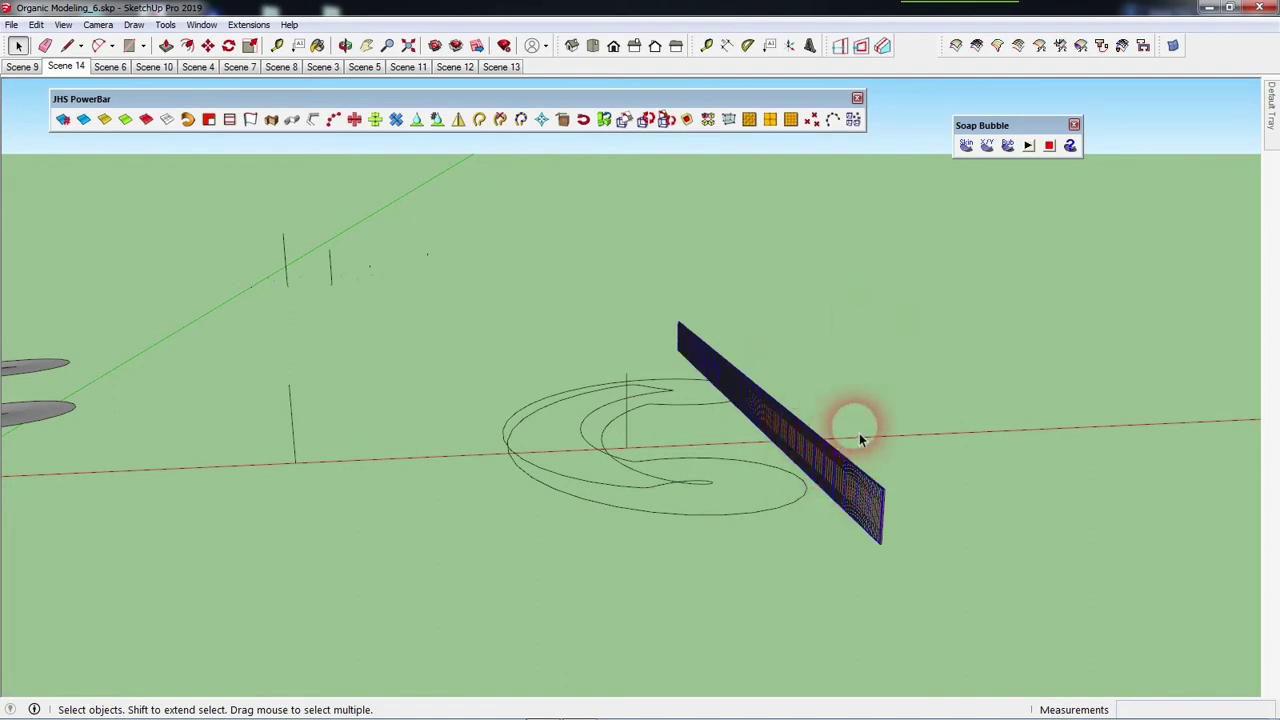
pyautogui.moveTo(860, 438); pyautogui.dragTo(608, 437, button='middle')
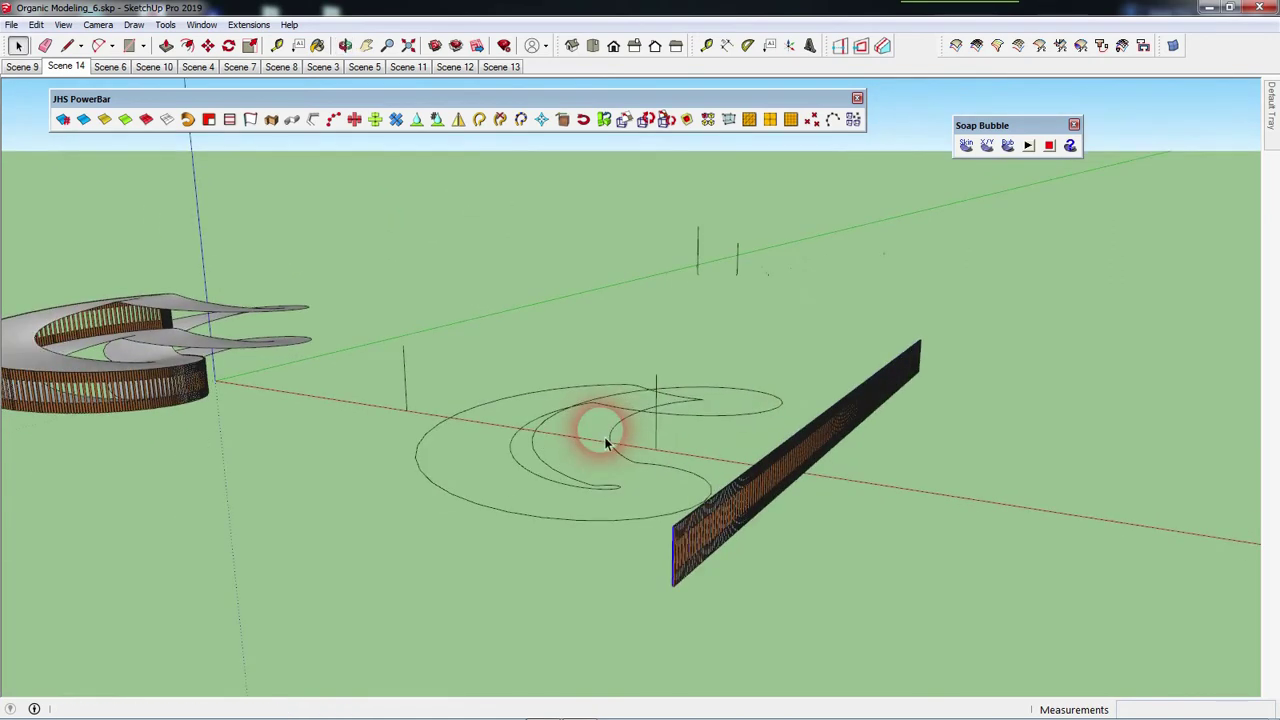
# Copy the fence board wall with Move and Ctrl, placing the copy beside the original.
pyautogui.press('m')
pyautogui.press('ctrl')
pyautogui.click(738, 590)
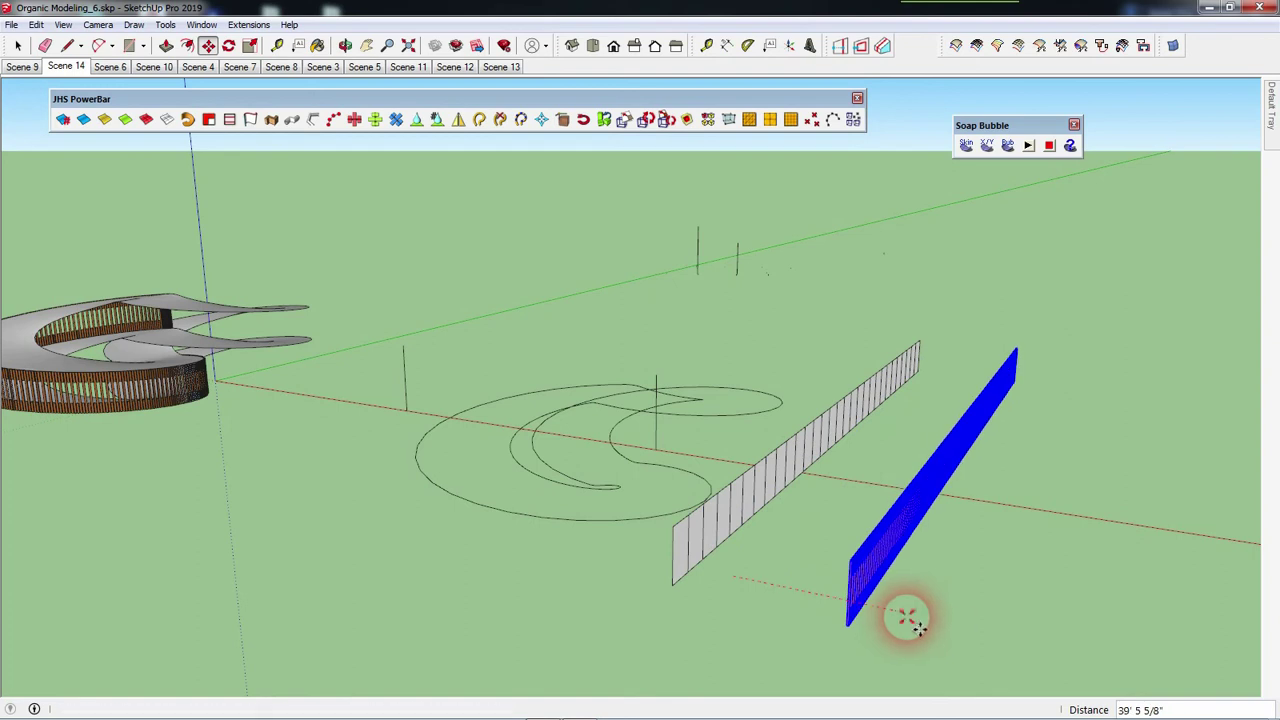
pyautogui.click(906, 620)
pyautogui.press('space')
pyautogui.click(823, 380)
# Select the spiral curves one by one, ending on the large ellipse curve.
pyautogui.moveTo(823, 349)
pyautogui.mouseDown(button='middle')
pyautogui.moveTo(465, 418)
pyautogui.moveTo(194, 429)
pyautogui.moveTo(503, 397)
pyautogui.moveTo(443, 366)
pyautogui.moveTo(357, 366)
pyautogui.moveTo(407, 405)
pyautogui.moveTo(334, 309)
pyautogui.moveTo(275, 307)
pyautogui.moveTo(343, 323)
pyautogui.moveTo(345, 312)
pyautogui.moveTo(481, 308)
pyautogui.mouseUp(button='middle')
pyautogui.click(500, 381)
pyautogui.scroll(2, 367, 260)
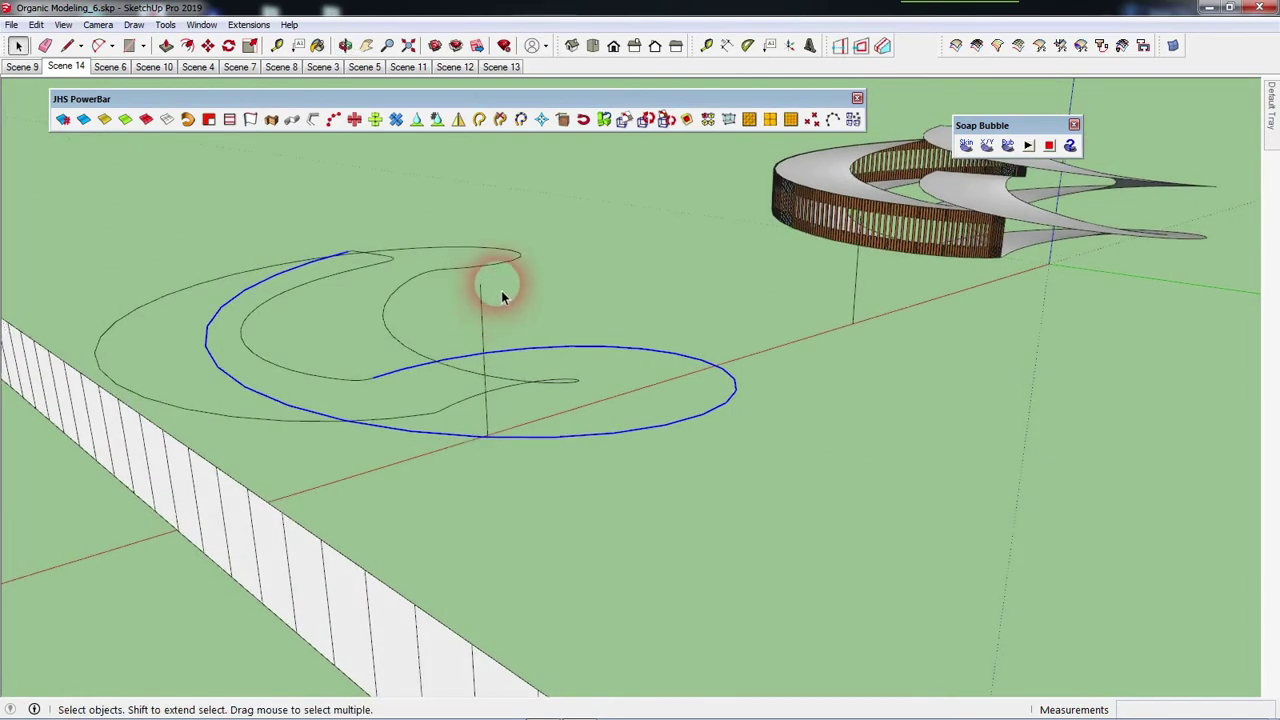
pyautogui.click(440, 252)
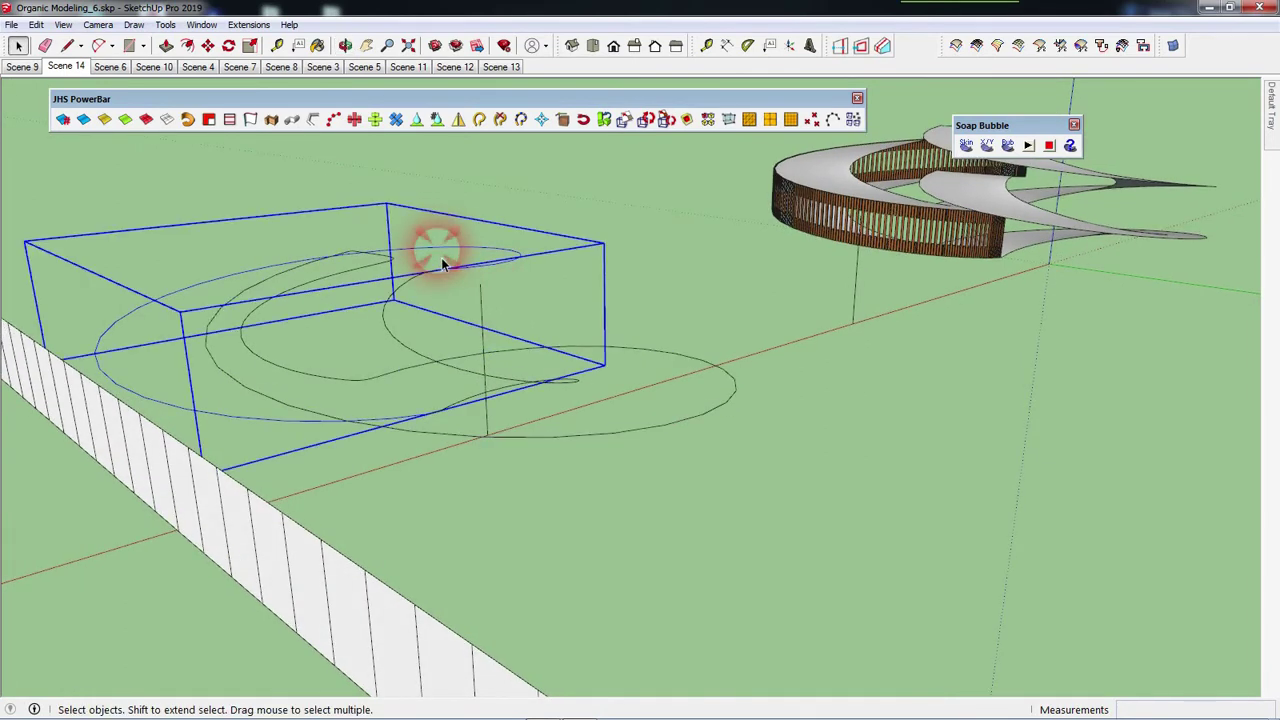
pyautogui.click(598, 240)
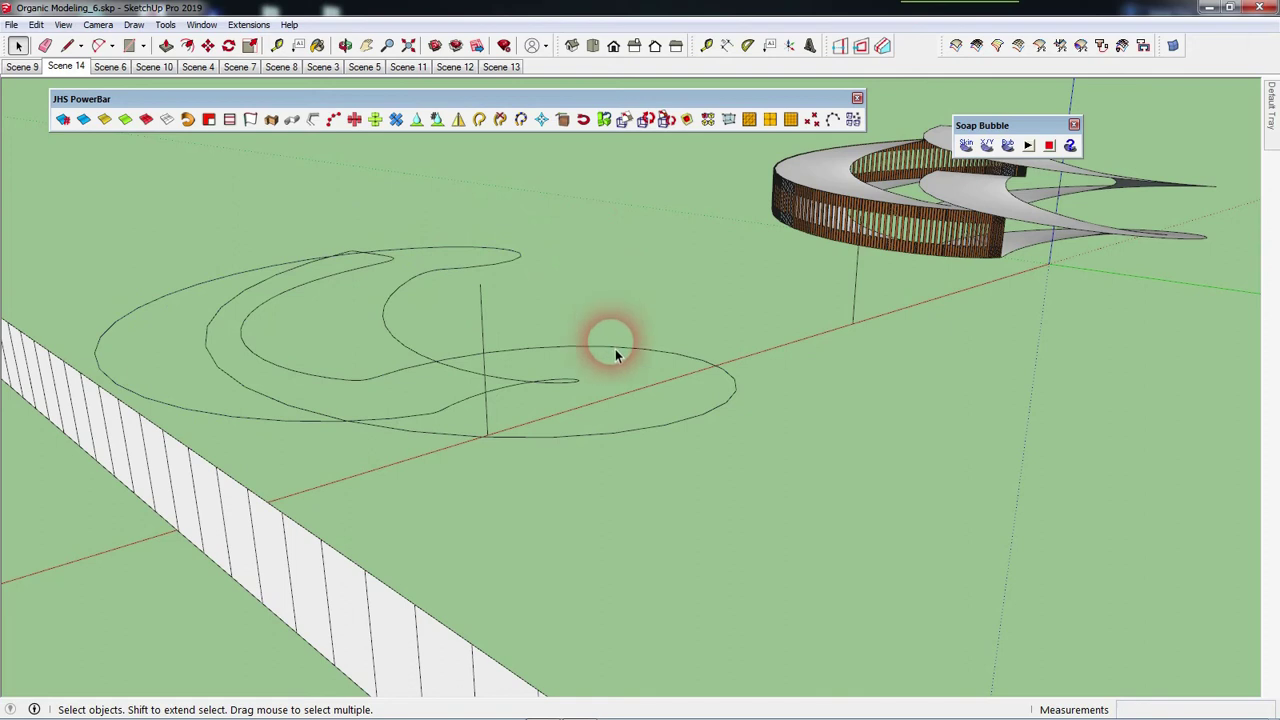
pyautogui.click(614, 350)
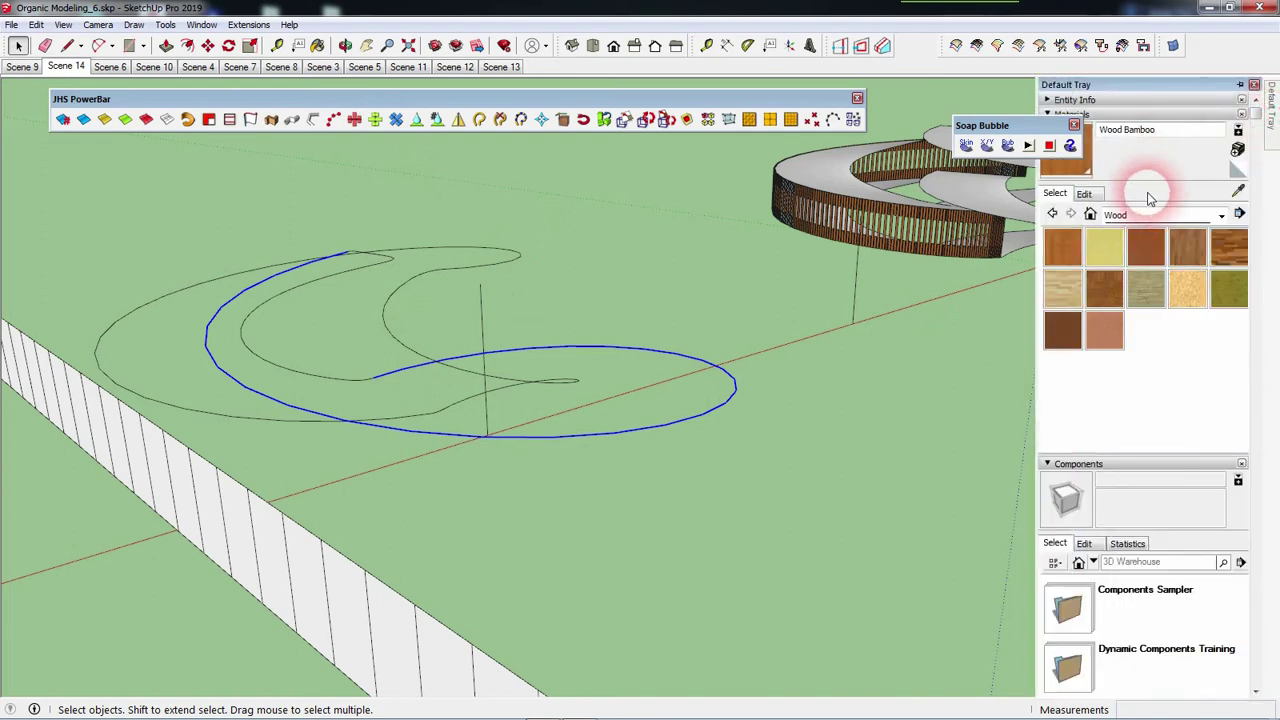
# Read the selected spiral curve's length, about 249', in the Default Tray's Entity Info.
pyautogui.click(1128, 110)
pyautogui.moveTo(1050, 125); pyautogui.dragTo(960, 93)
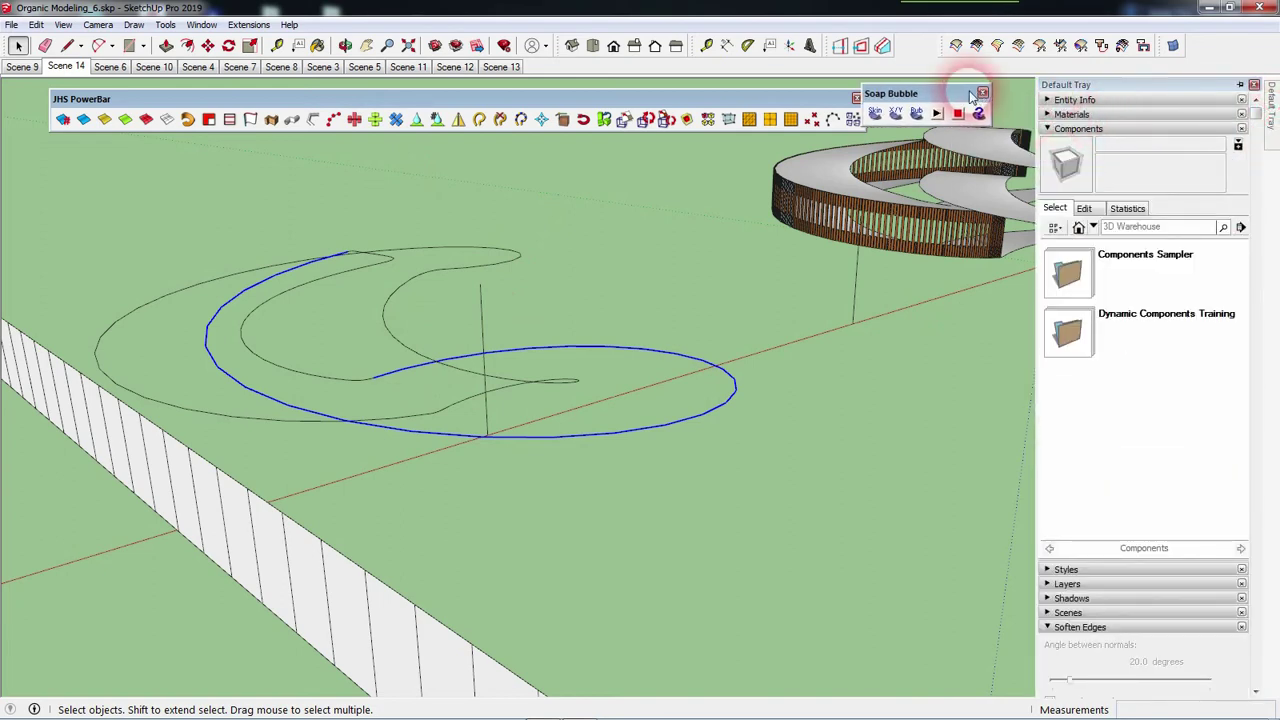
pyautogui.click(1130, 98)
pyautogui.click(1195, 180)
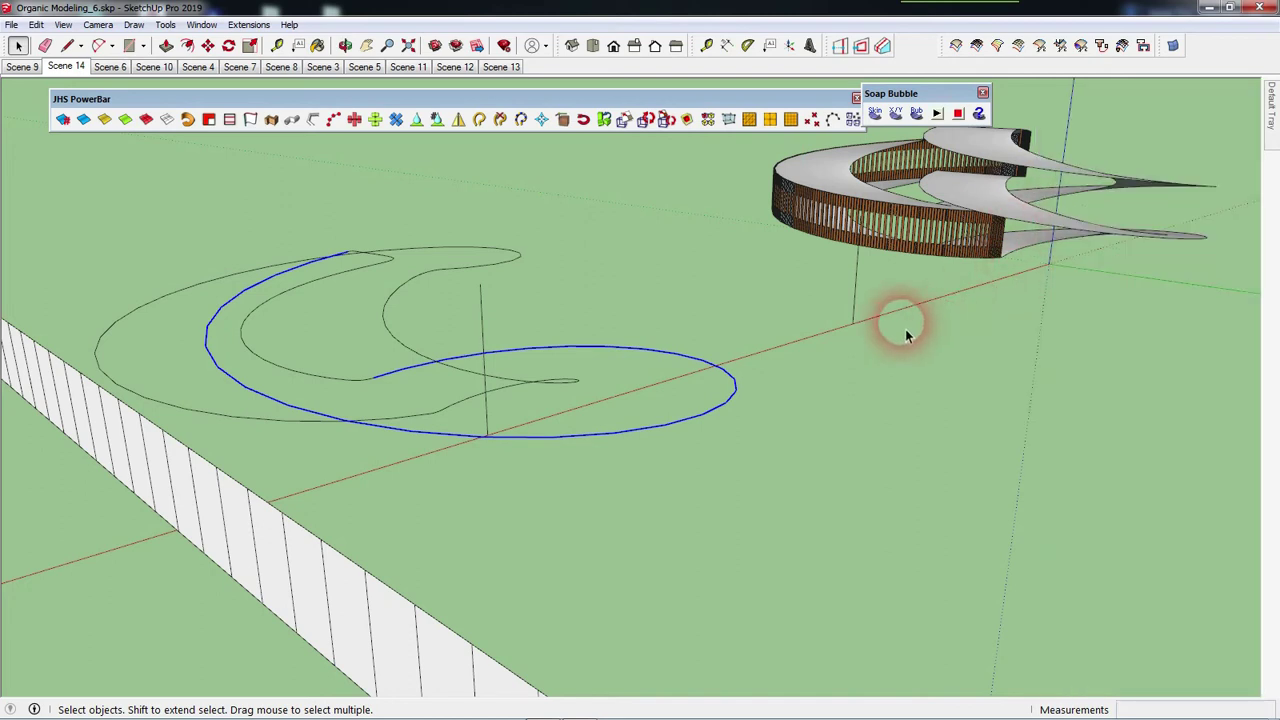
pyautogui.click(886, 394)
pyautogui.moveTo(886, 394)
pyautogui.mouseDown(button='middle')
pyautogui.moveTo(909, 480)
pyautogui.moveTo(457, 343)
pyautogui.moveTo(614, 396)
pyautogui.moveTo(529, 400)
pyautogui.moveTo(1186, 400)
pyautogui.mouseUp(button='middle')
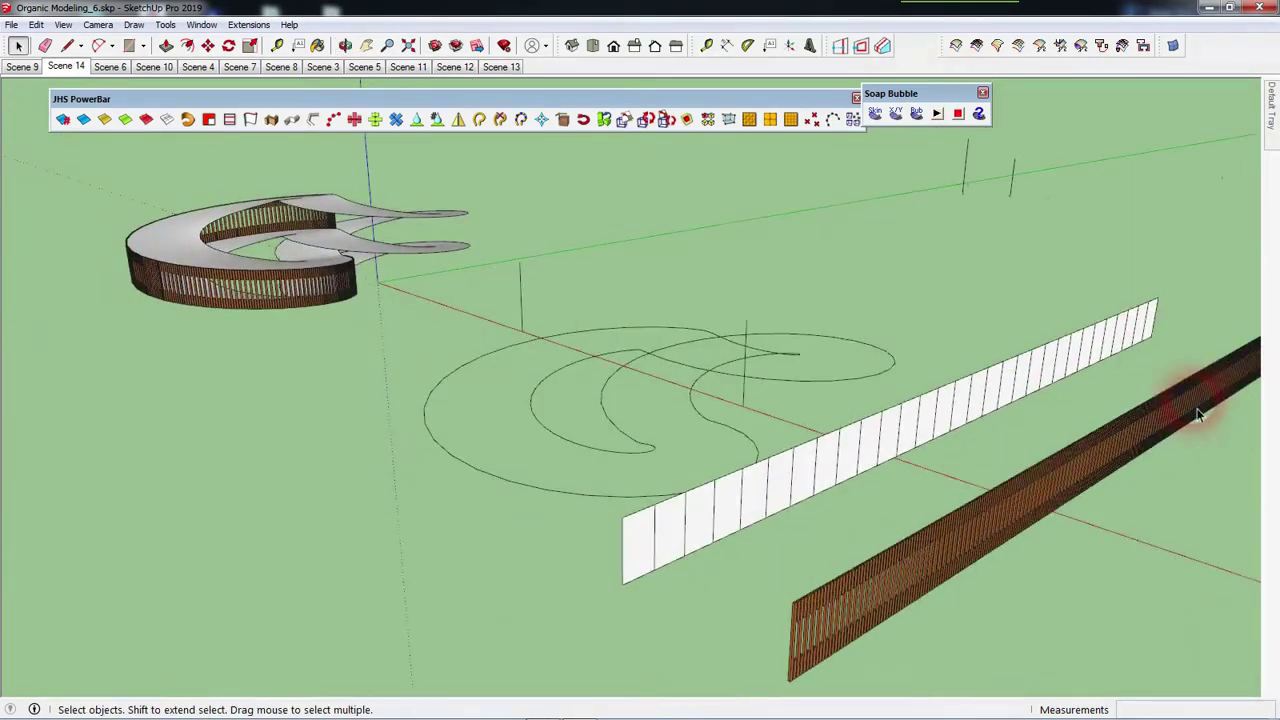
# Delete the plain white wall strip and the large outer curve.
pyautogui.click(930, 410)
pyautogui.press('Delete')
pyautogui.moveTo(829, 443); pyautogui.dragTo(547, 520, button='middle')
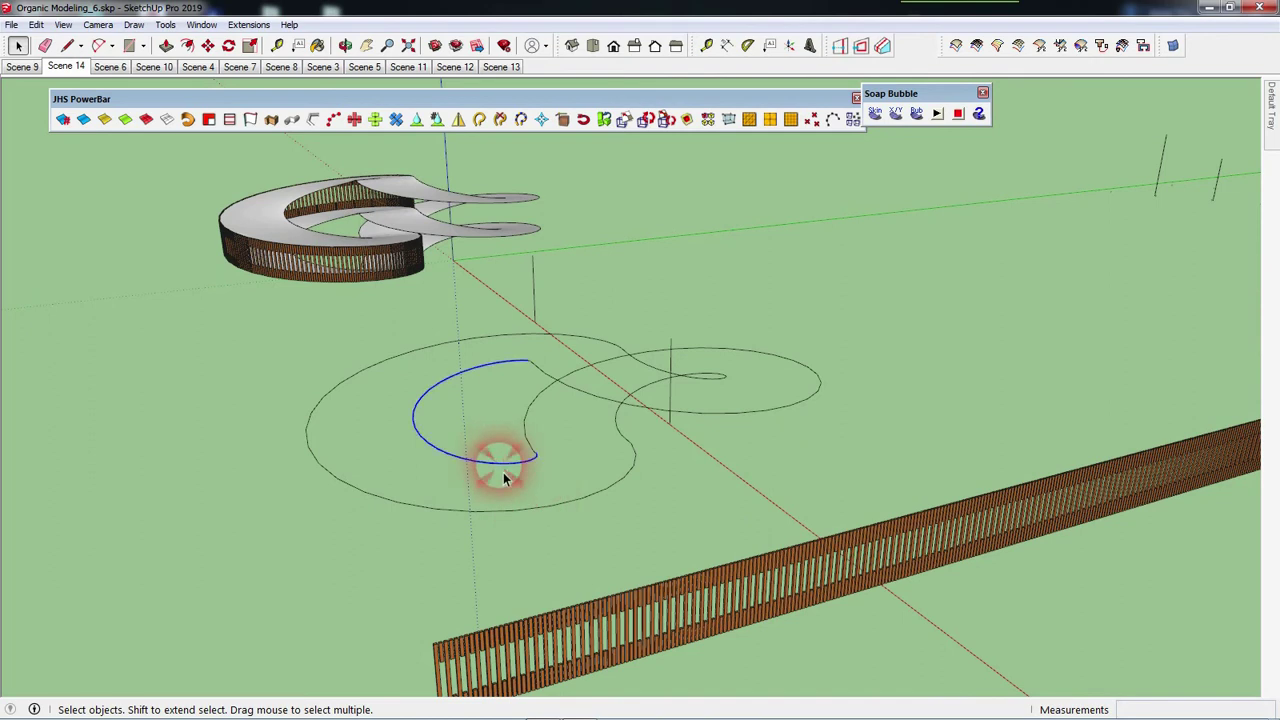
pyautogui.click(502, 512)
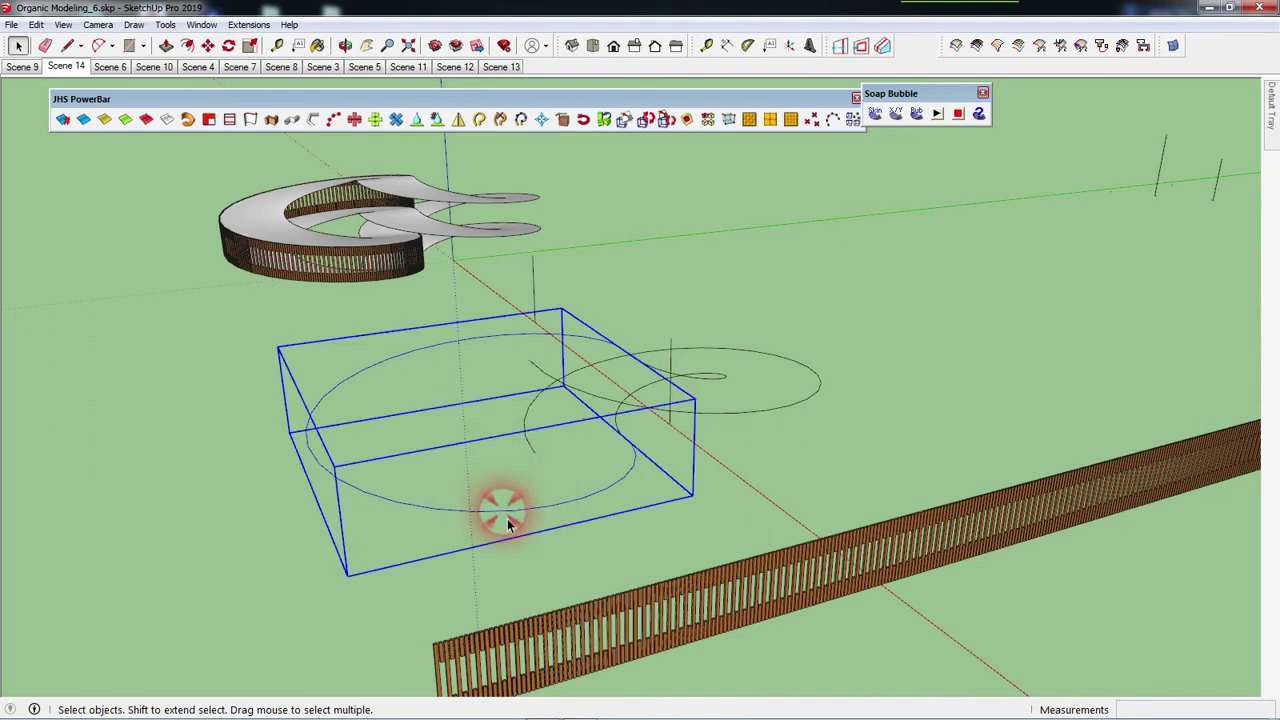
pyautogui.press('Delete')
# Select the ellipse and inner spiral curves, then delete the short end segment.
pyautogui.moveTo(529, 466)
pyautogui.mouseDown(button='middle')
pyautogui.moveTo(629, 410)
pyautogui.moveTo(606, 403)
pyautogui.moveTo(608, 349)
pyautogui.mouseUp(button='middle')
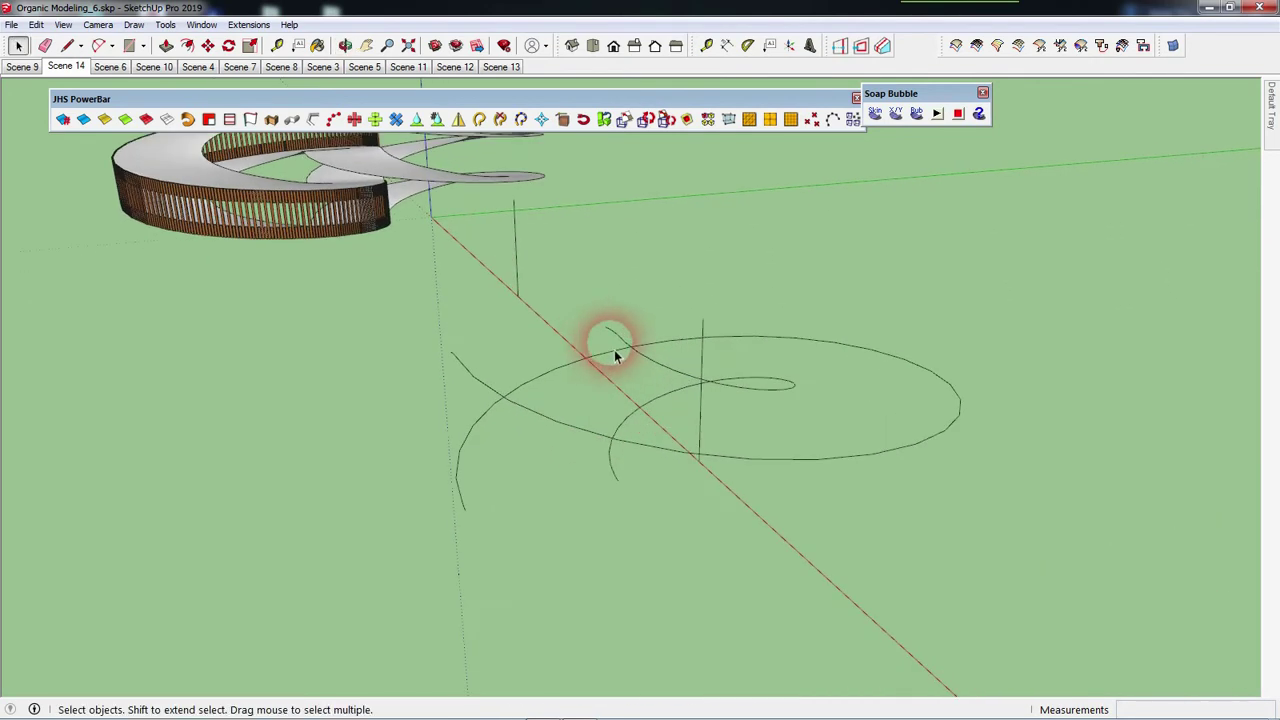
pyautogui.click(721, 343)
pyautogui.moveTo(611, 363)
pyautogui.mouseDown(button='middle')
pyautogui.moveTo(691, 366)
pyautogui.moveTo(780, 400)
pyautogui.moveTo(608, 374)
pyautogui.moveTo(810, 455)
pyautogui.moveTo(654, 486)
pyautogui.mouseUp(button='middle')
pyautogui.click(804, 399)
pyautogui.click(631, 467)
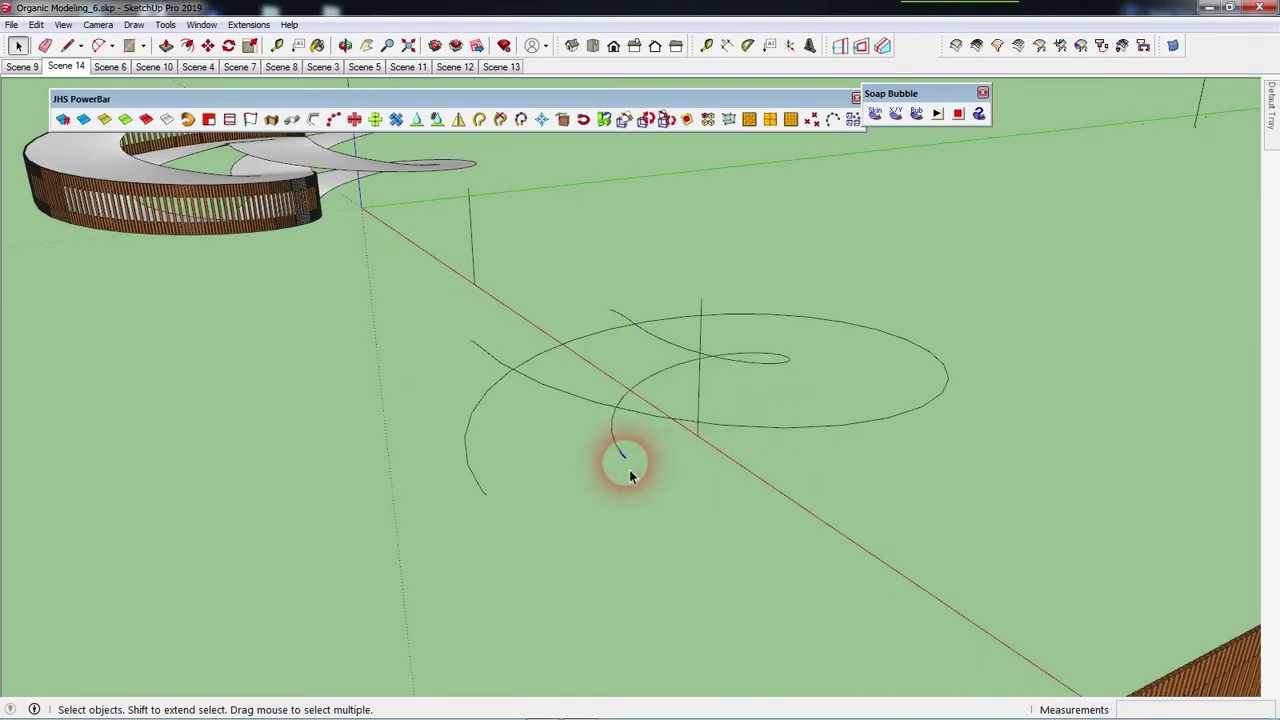
pyautogui.moveTo(631, 477); pyautogui.dragTo(737, 486, button='middle')
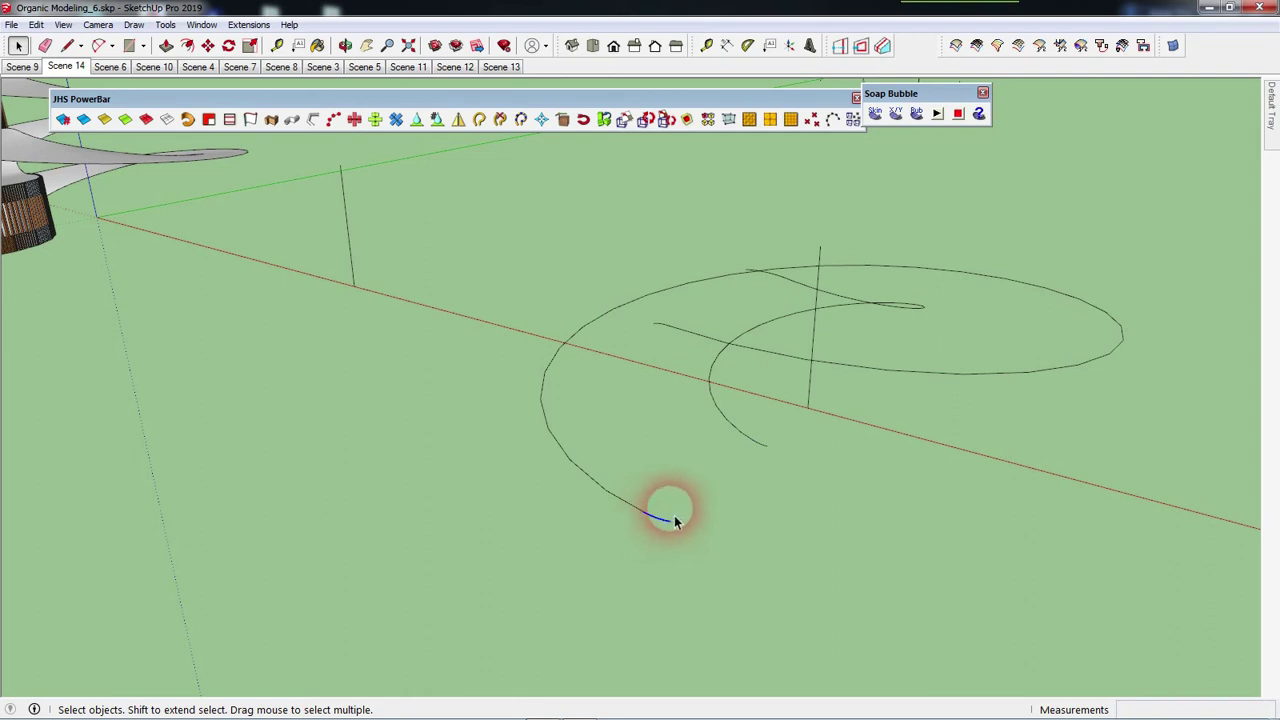
pyautogui.press('Delete')
# Orbit around and check the remaining spiral curves.
pyautogui.click(685, 357)
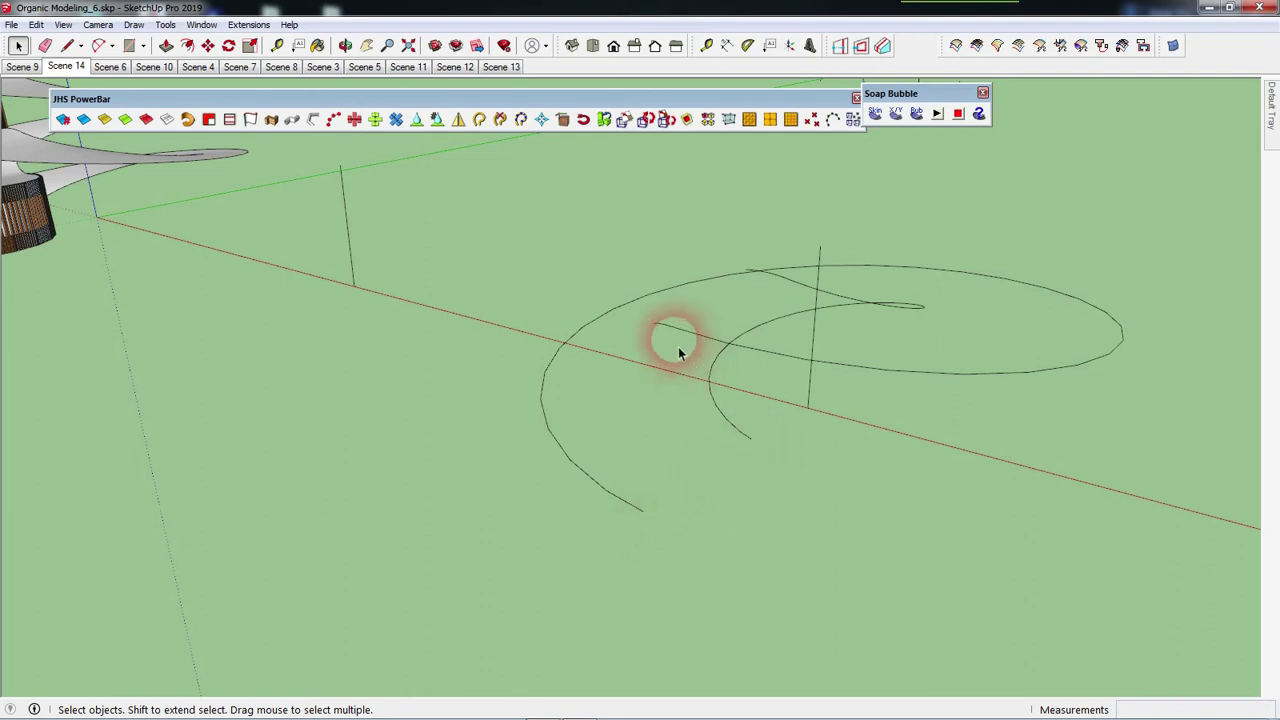
pyautogui.moveTo(660, 335); pyautogui.dragTo(757, 282)
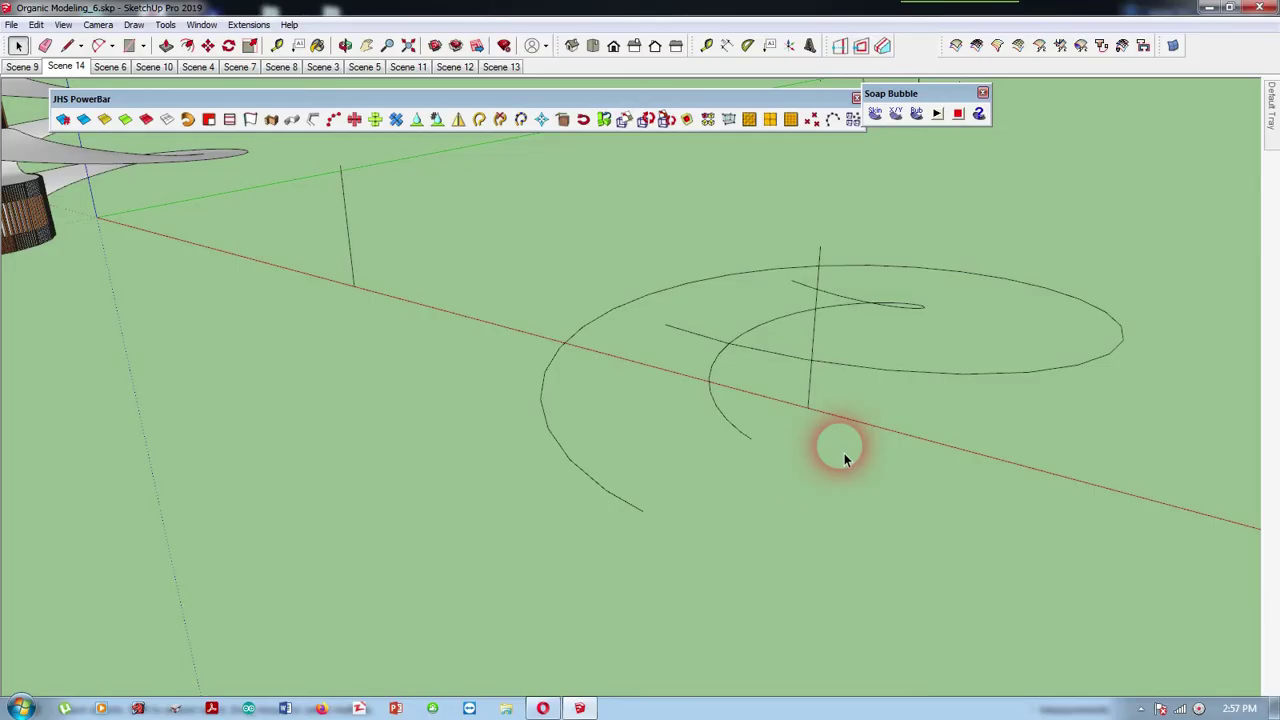
pyautogui.moveTo(857, 380)
pyautogui.mouseDown(button='middle')
pyautogui.moveTo(763, 406)
pyautogui.moveTo(818, 421)
pyautogui.moveTo(827, 405)
pyautogui.mouseUp(button='middle')
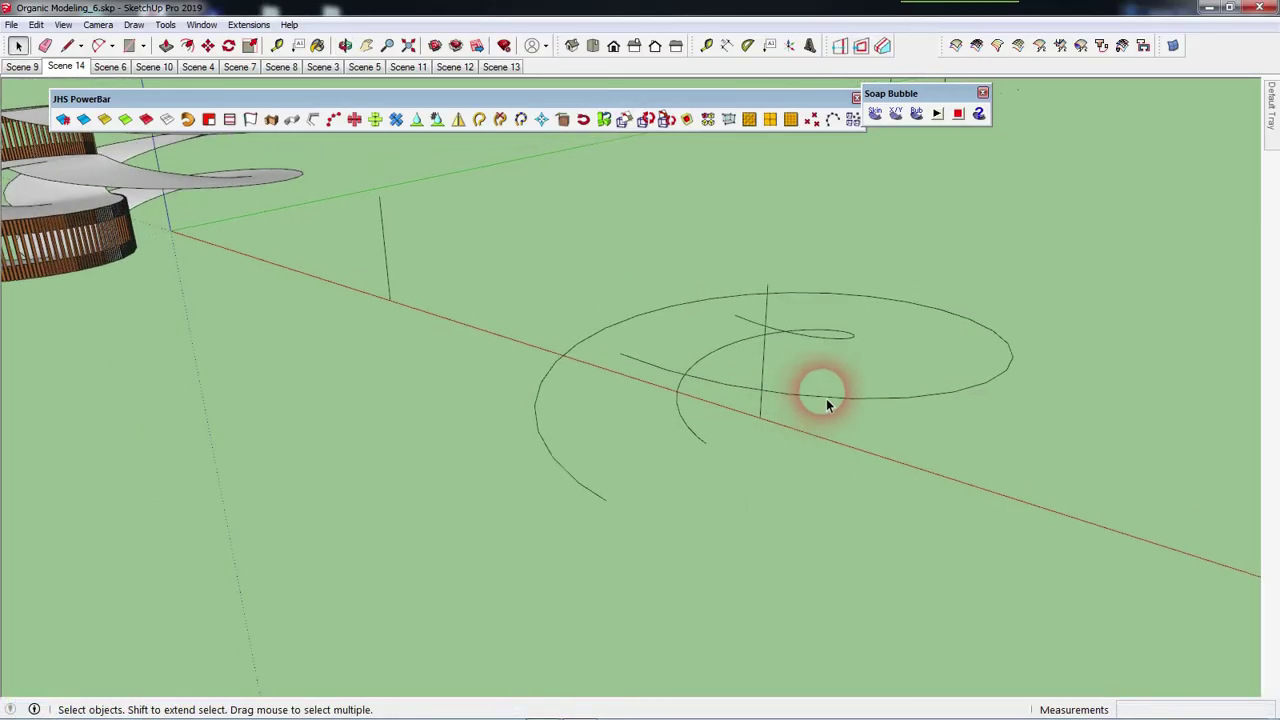
pyautogui.click(824, 404)
pyautogui.click(920, 484)
pyautogui.moveTo(665, 512)
pyautogui.mouseDown(button='middle')
pyautogui.moveTo(756, 450)
pyautogui.moveTo(914, 443)
pyautogui.mouseUp(button='middle')
# Extrude the outer spiral curve 14' upward with Extrude Lines by Vector, then undo it.
pyautogui.click(846, 410)
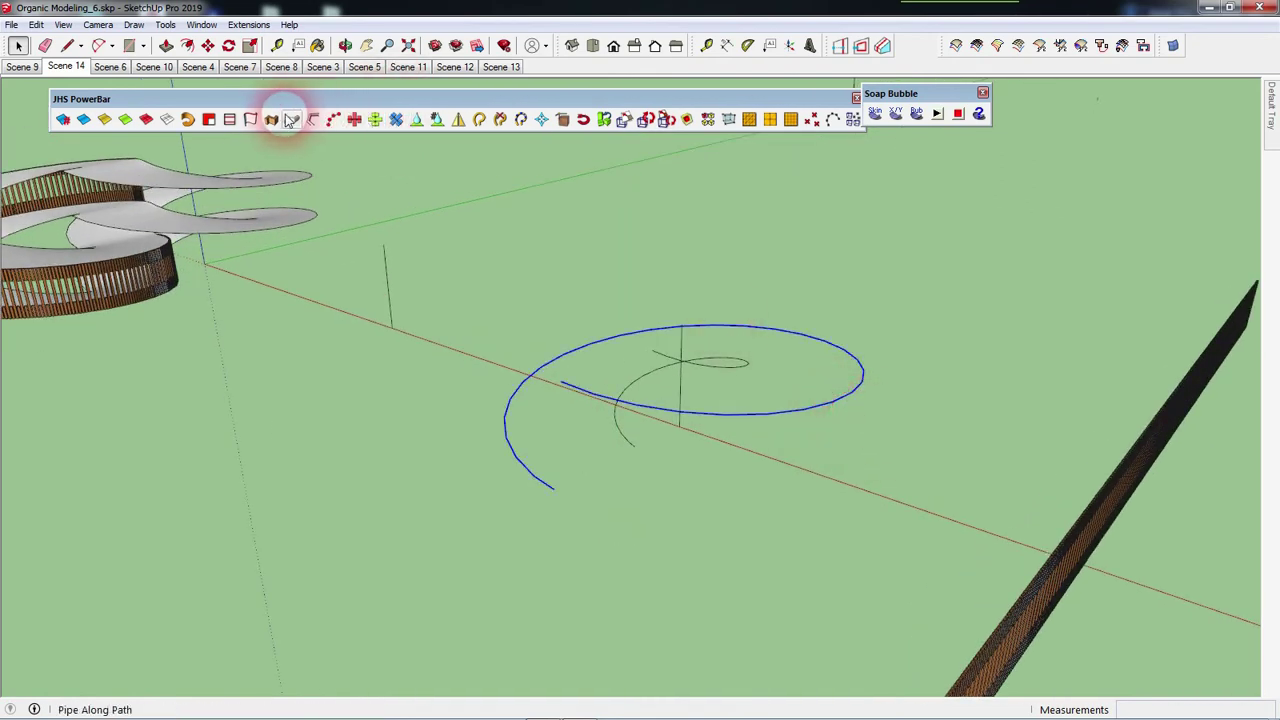
pyautogui.click(250, 119)
pyautogui.click(555, 488)
pyautogui.moveTo(549, 470); pyautogui.dragTo(545, 290)
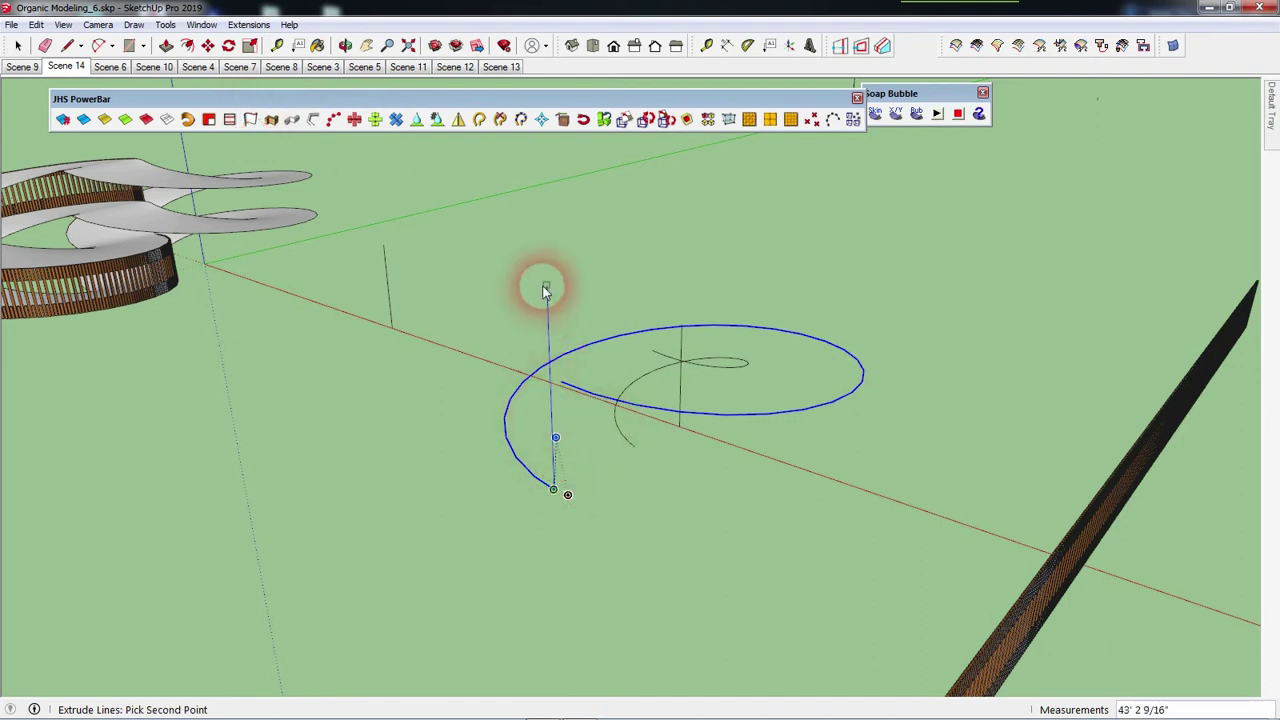
pyautogui.write("14'")
pyautogui.press('Return')
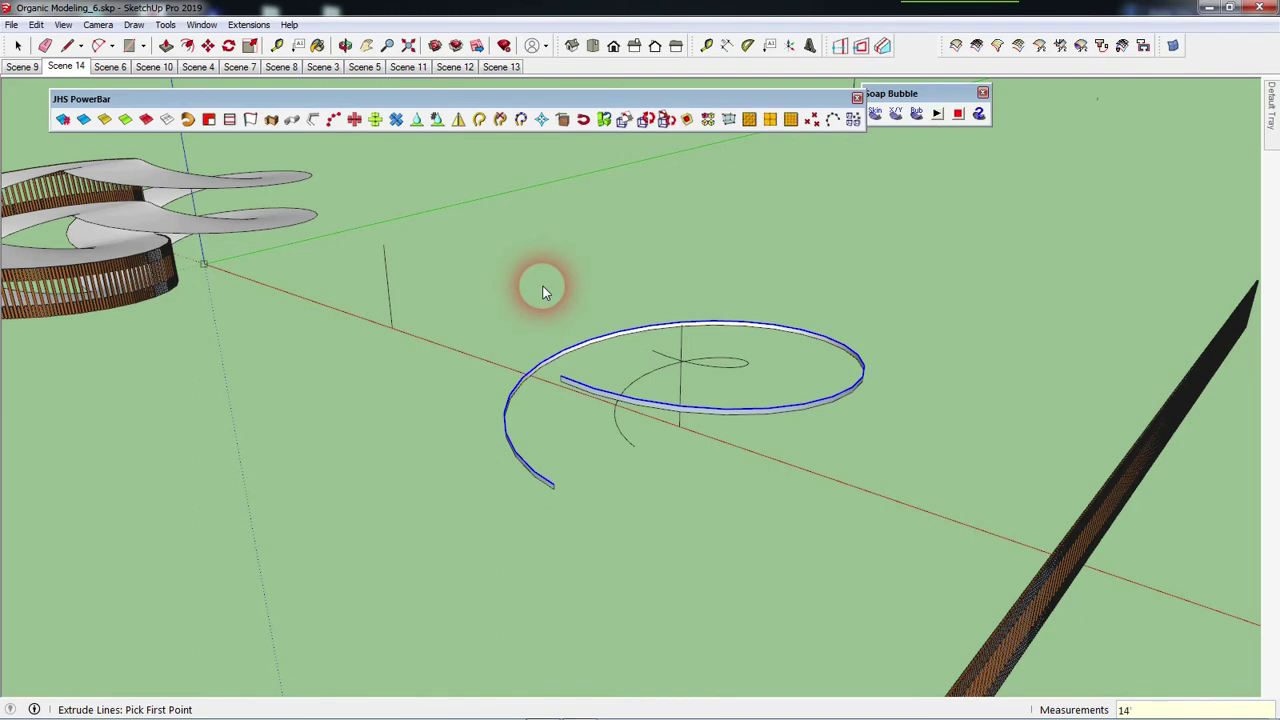
pyautogui.press('space')
pyautogui.click(571, 314)
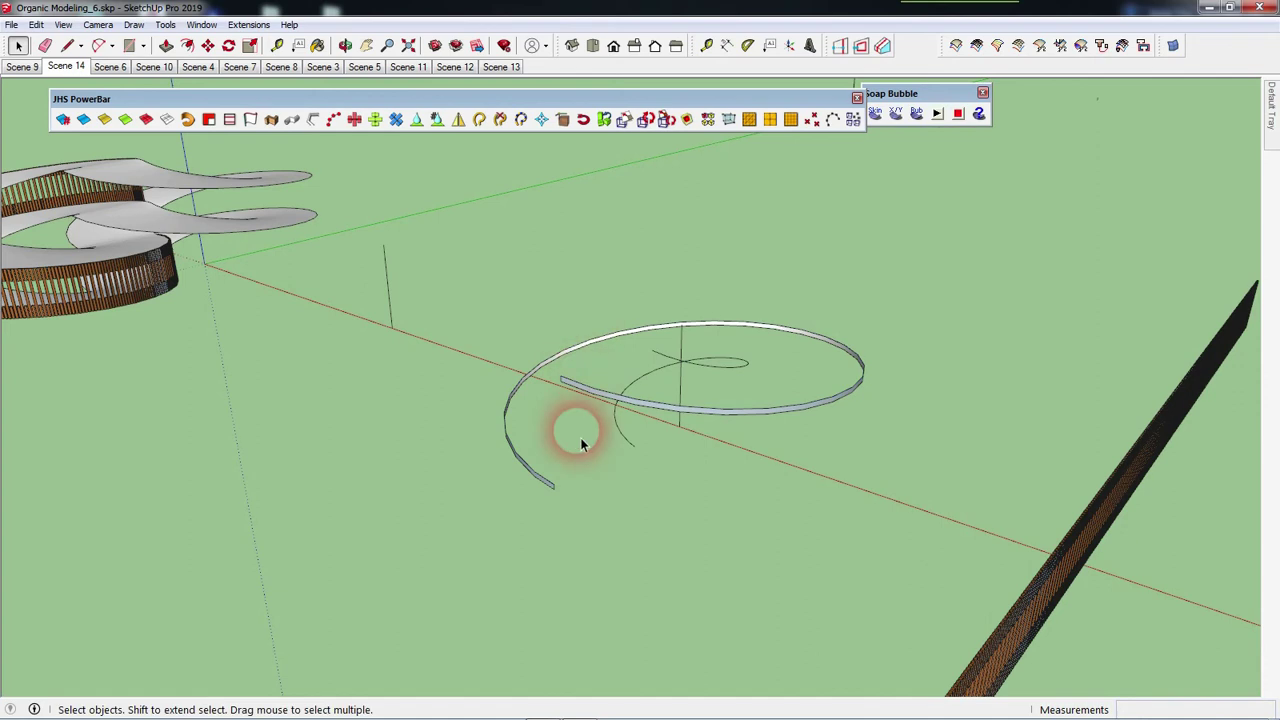
pyautogui.hotkey('ctrl', 'z')
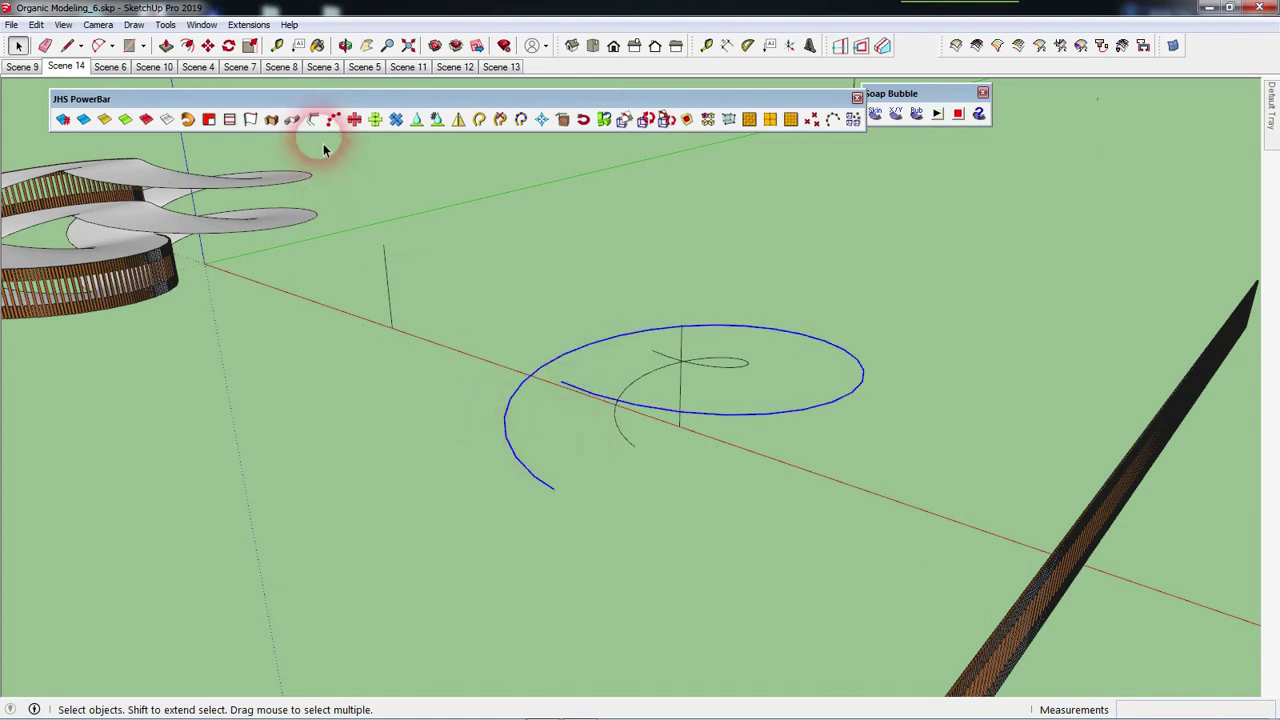
# Redo the Extrude Lines by Vector extrusion straight up from the curve's end to form the ribbon wall.
pyautogui.click(253, 121)
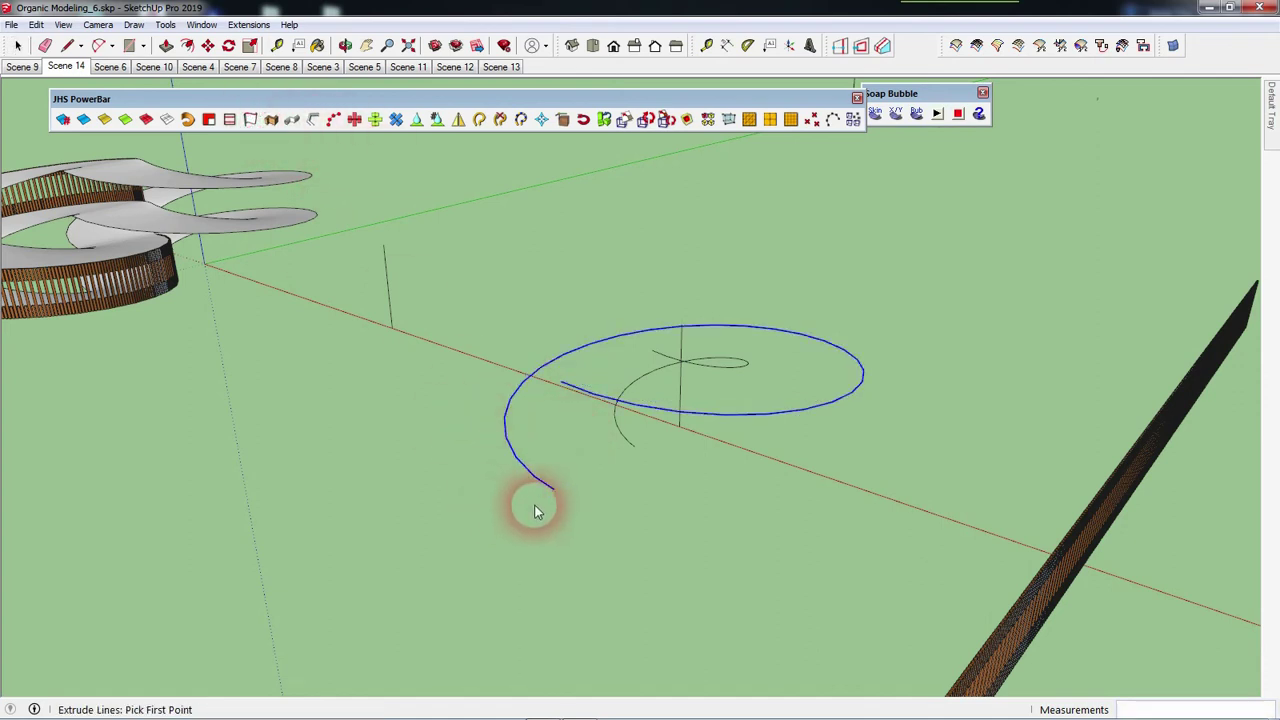
pyautogui.click(553, 489)
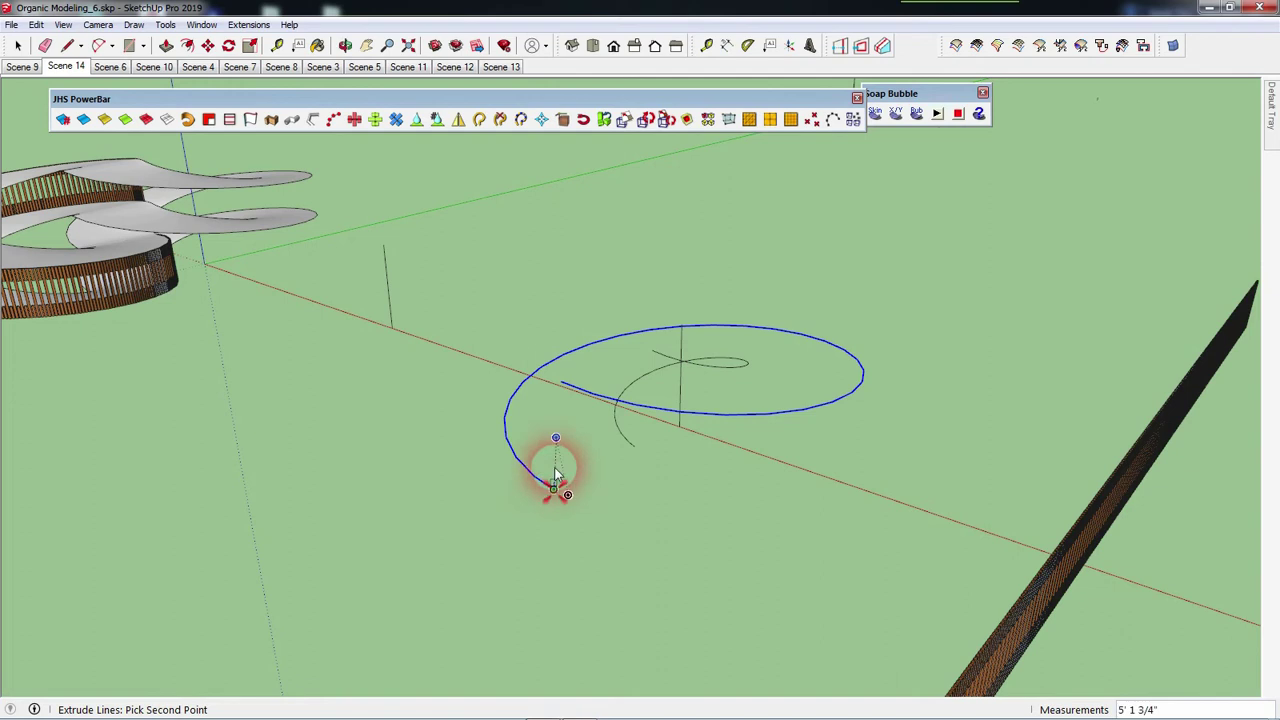
pyautogui.click(549, 280)
pyautogui.press('space')
pyautogui.moveTo(594, 343)
pyautogui.mouseDown(button='middle')
pyautogui.moveTo(597, 386)
pyautogui.moveTo(314, 409)
pyautogui.moveTo(646, 408)
pyautogui.mouseUp(button='middle')
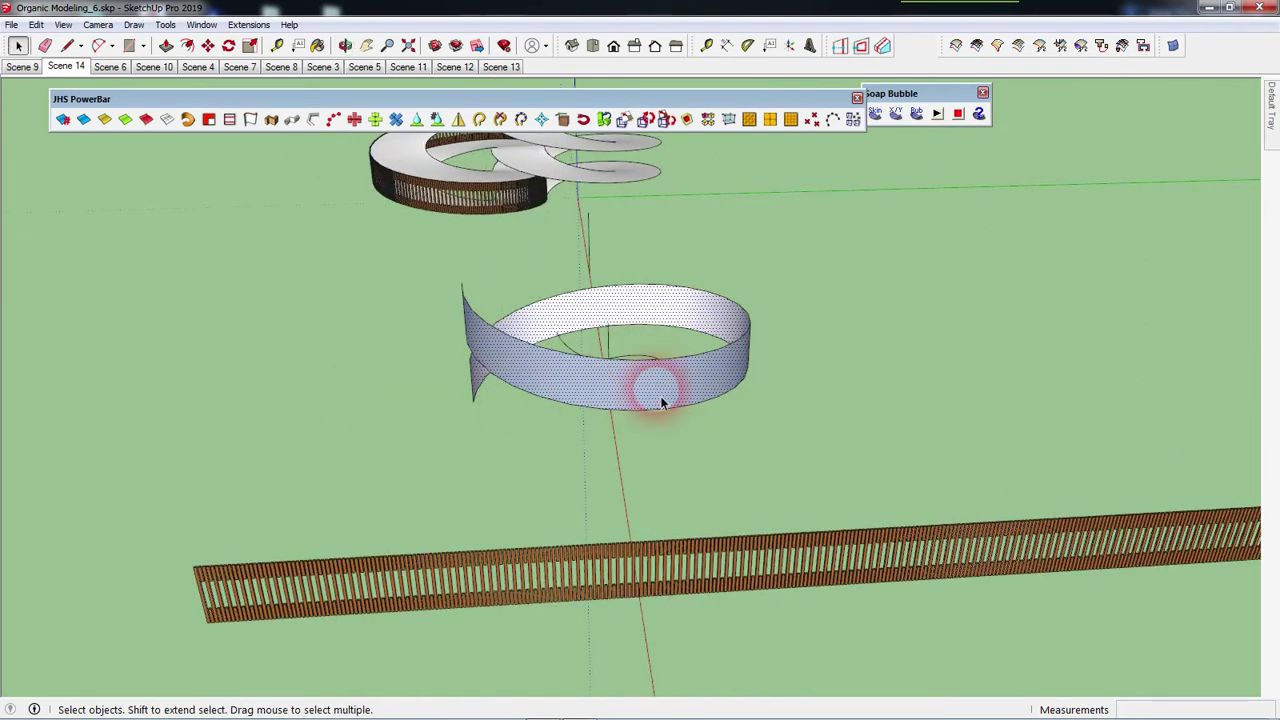
# Reverse the ribbon's faces, then start a line on the ground in front of it.
pyautogui.rightClick(661, 397)
pyautogui.click(705, 267)
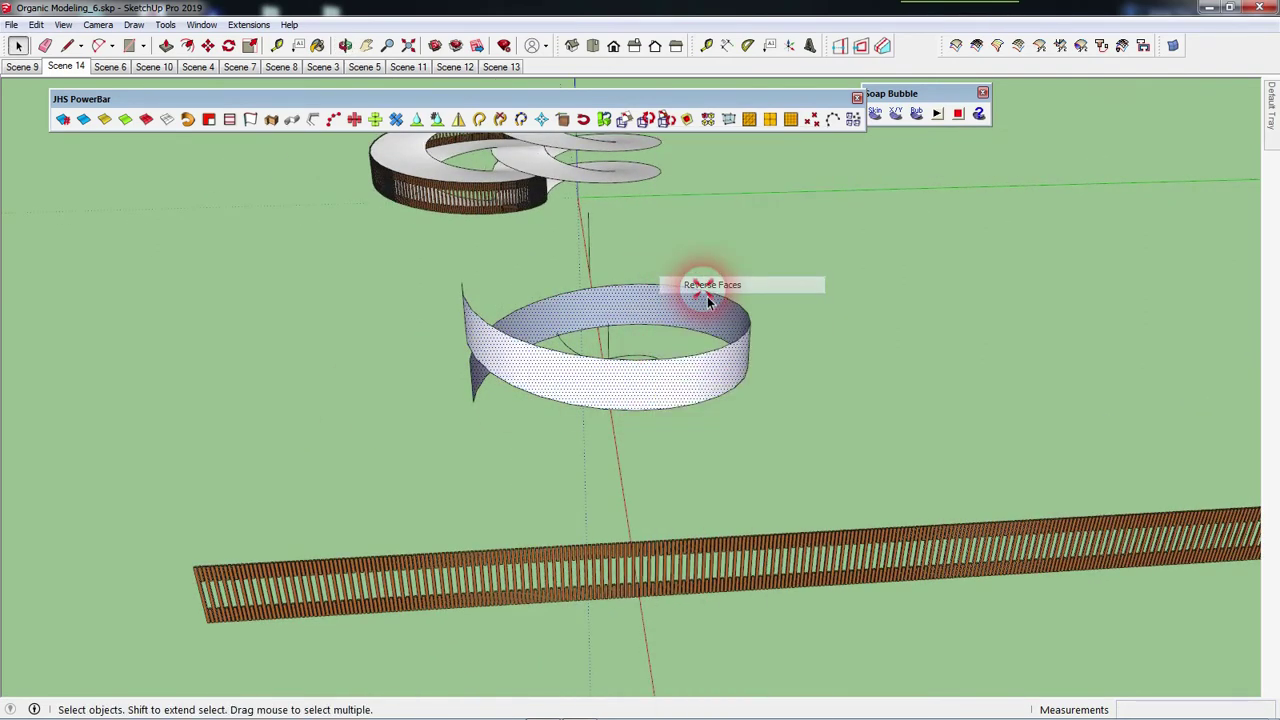
pyautogui.moveTo(534, 466)
pyautogui.mouseDown(button='middle')
pyautogui.moveTo(846, 429)
pyautogui.moveTo(931, 403)
pyautogui.moveTo(966, 431)
pyautogui.moveTo(943, 431)
pyautogui.moveTo(793, 535)
pyautogui.mouseUp(button='middle')
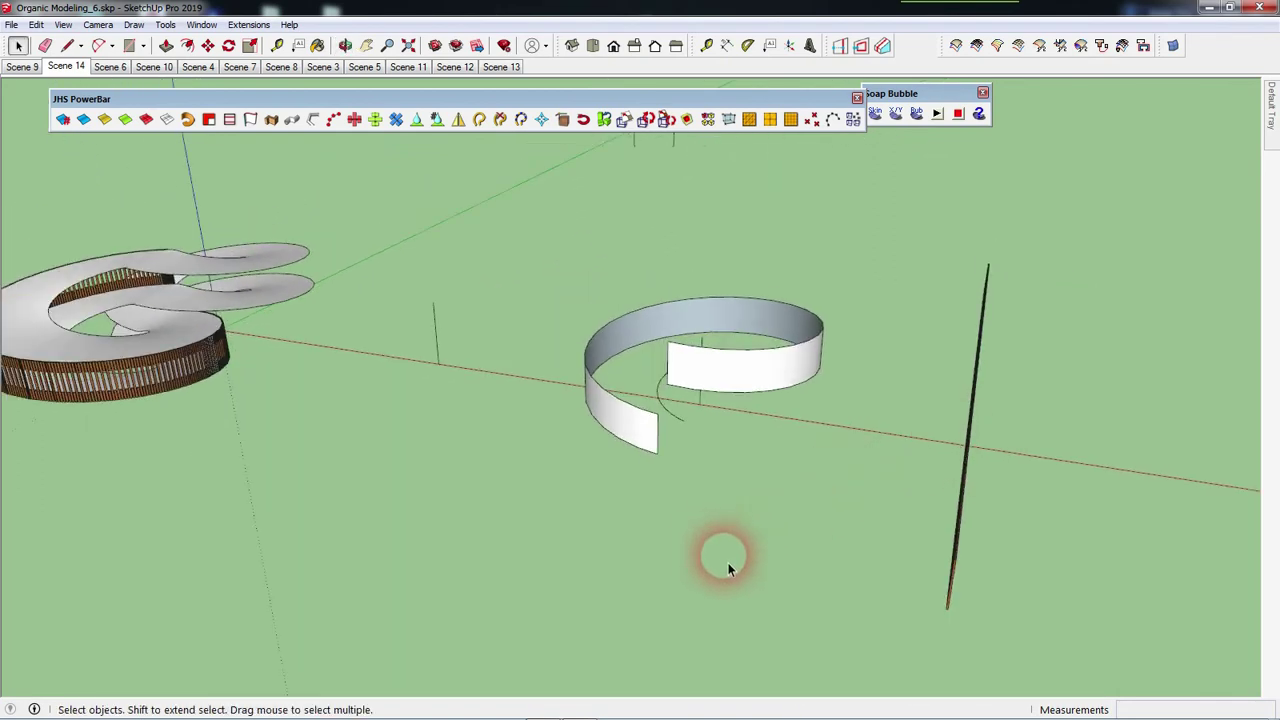
pyautogui.press('l')
pyautogui.click(835, 622)
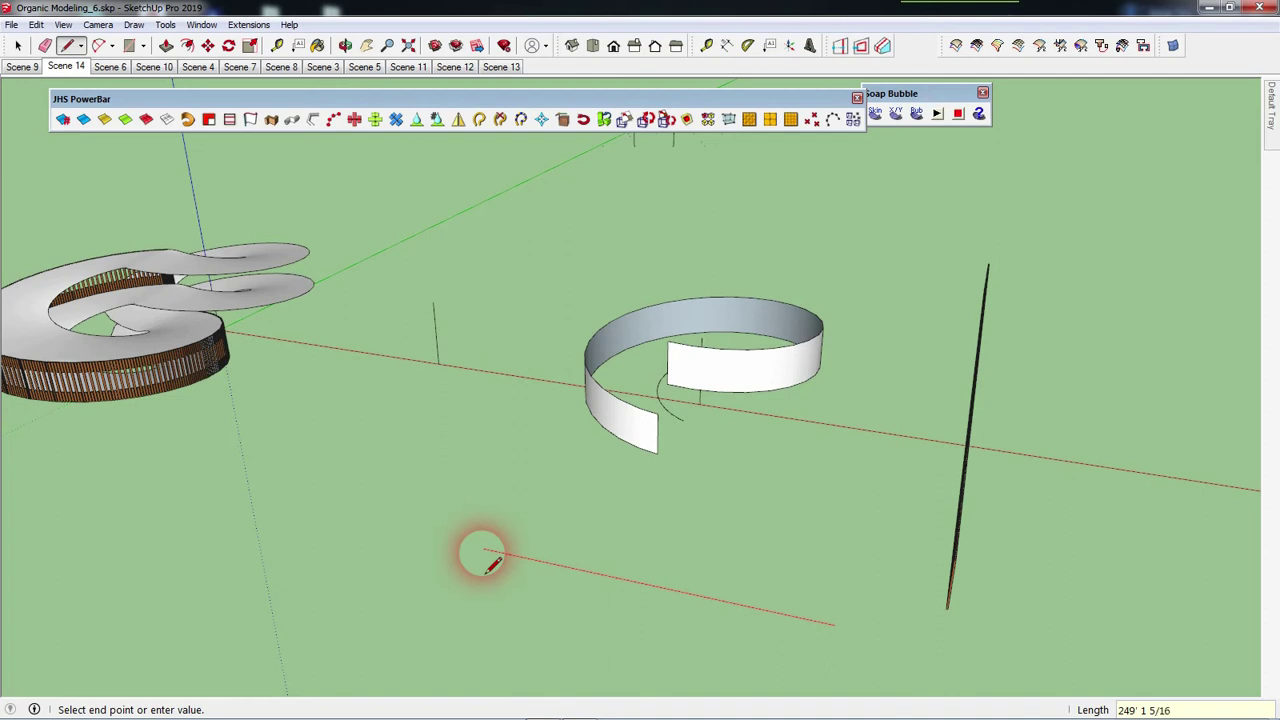
# Draw a long closed rectangular strip on the ground in front of the curved wall.
pyautogui.press('space')
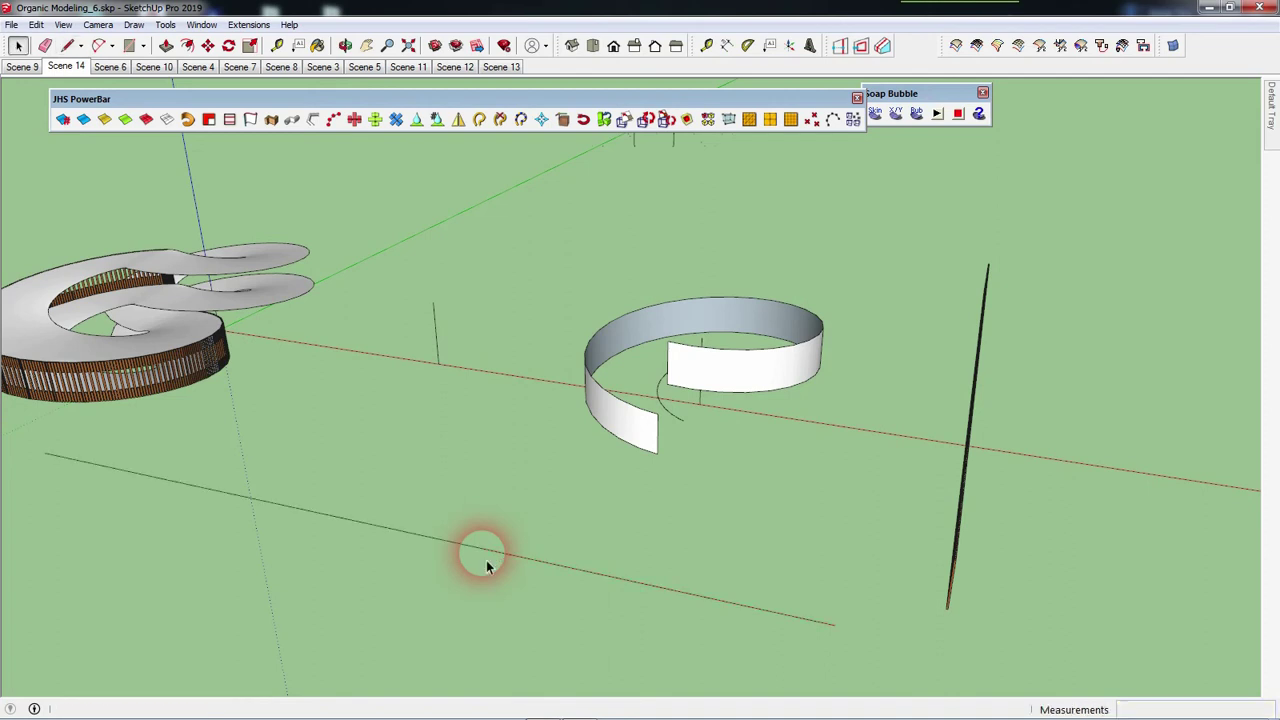
pyautogui.press('l')
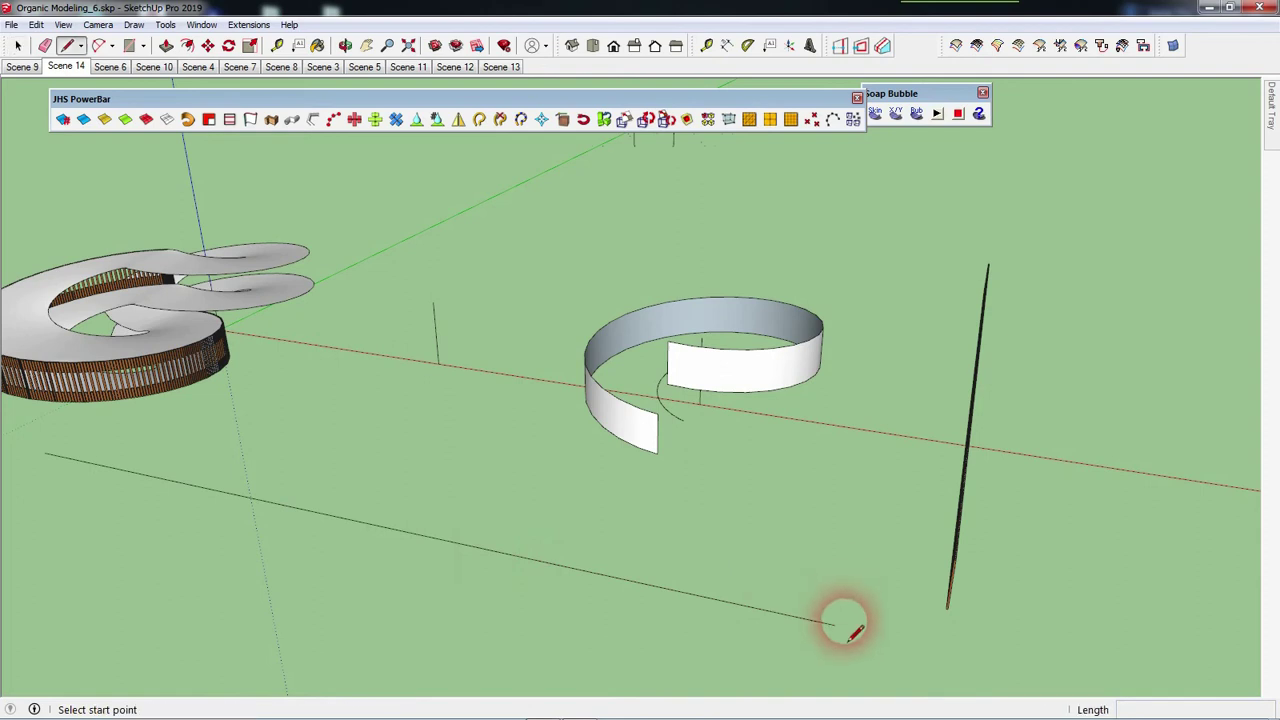
pyautogui.click(835, 625)
pyautogui.write("14'")
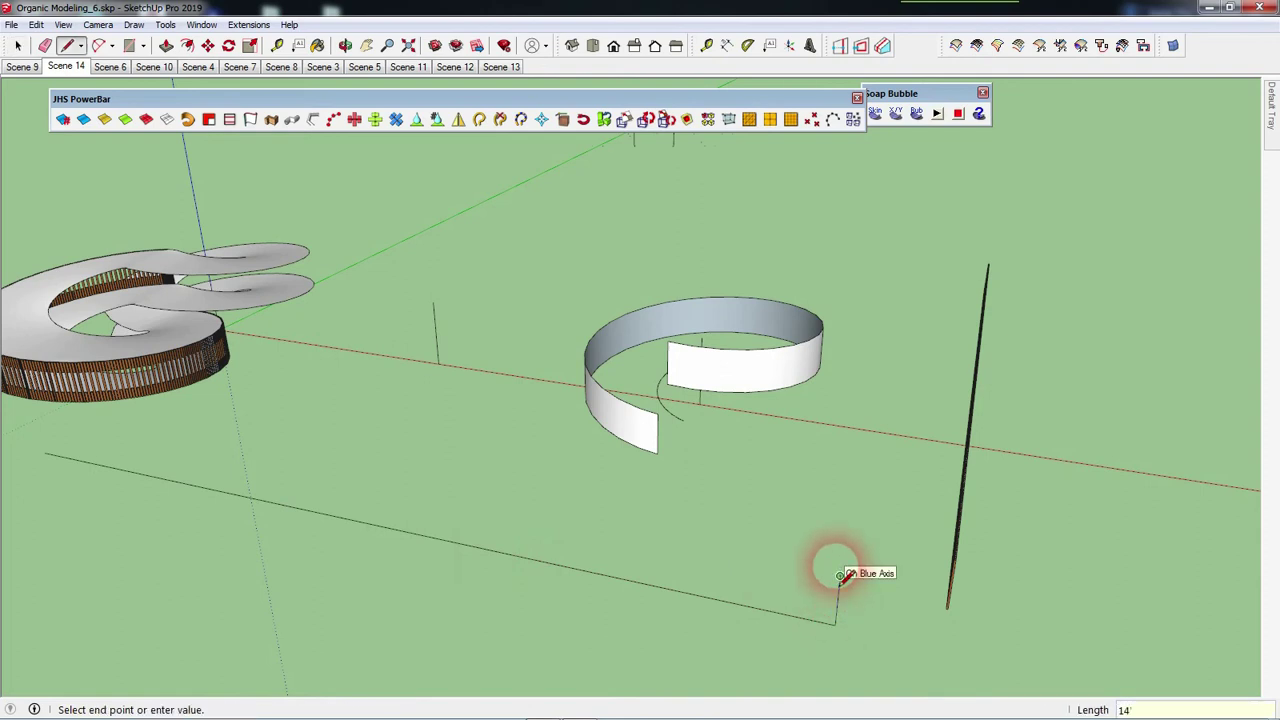
pyautogui.click(840, 574)
pyautogui.scroll(-1, 841, 578)
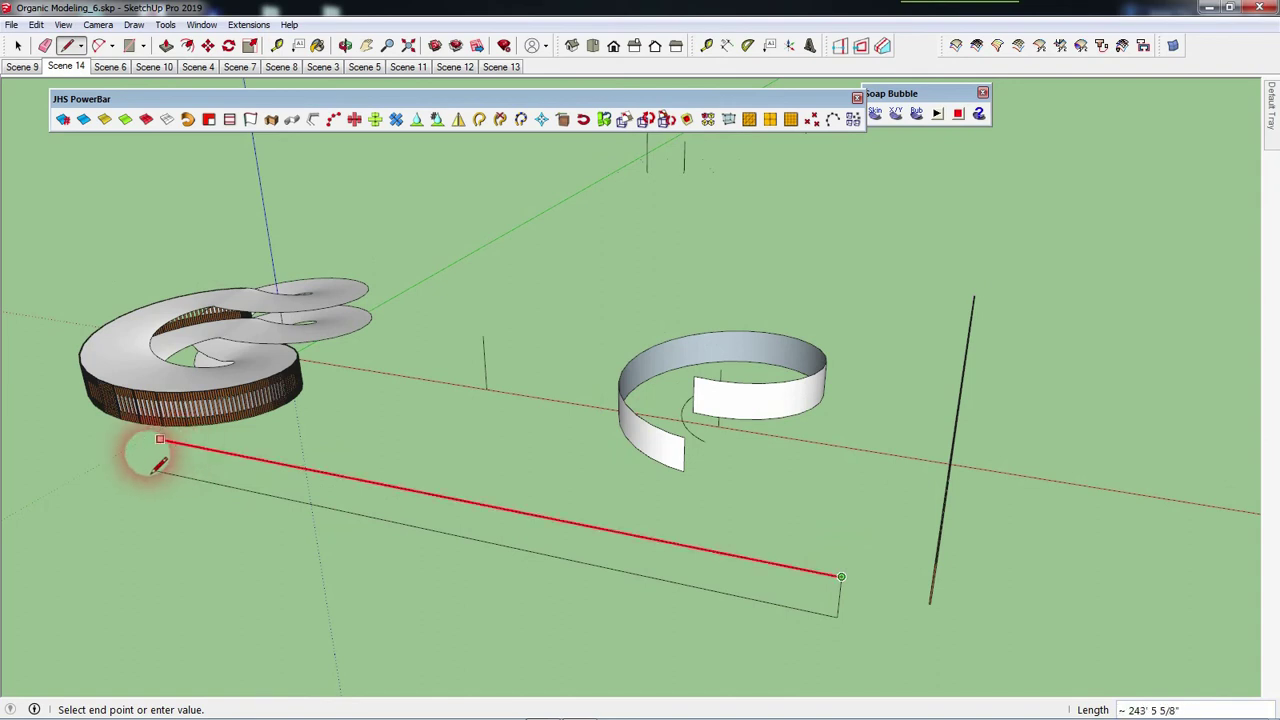
pyautogui.click(150, 440)
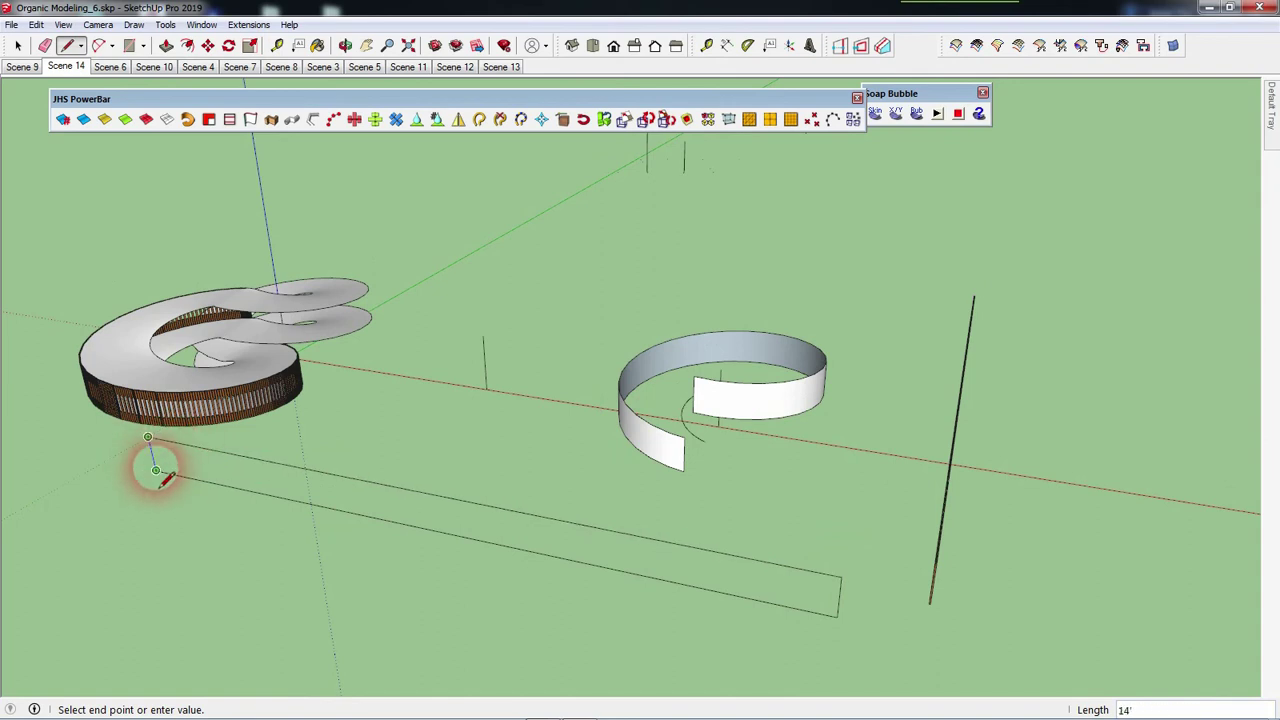
pyautogui.click(149, 440)
pyautogui.press('space')
# Make the new rectangular strip a group.
pyautogui.scroll(1, 757, 583)
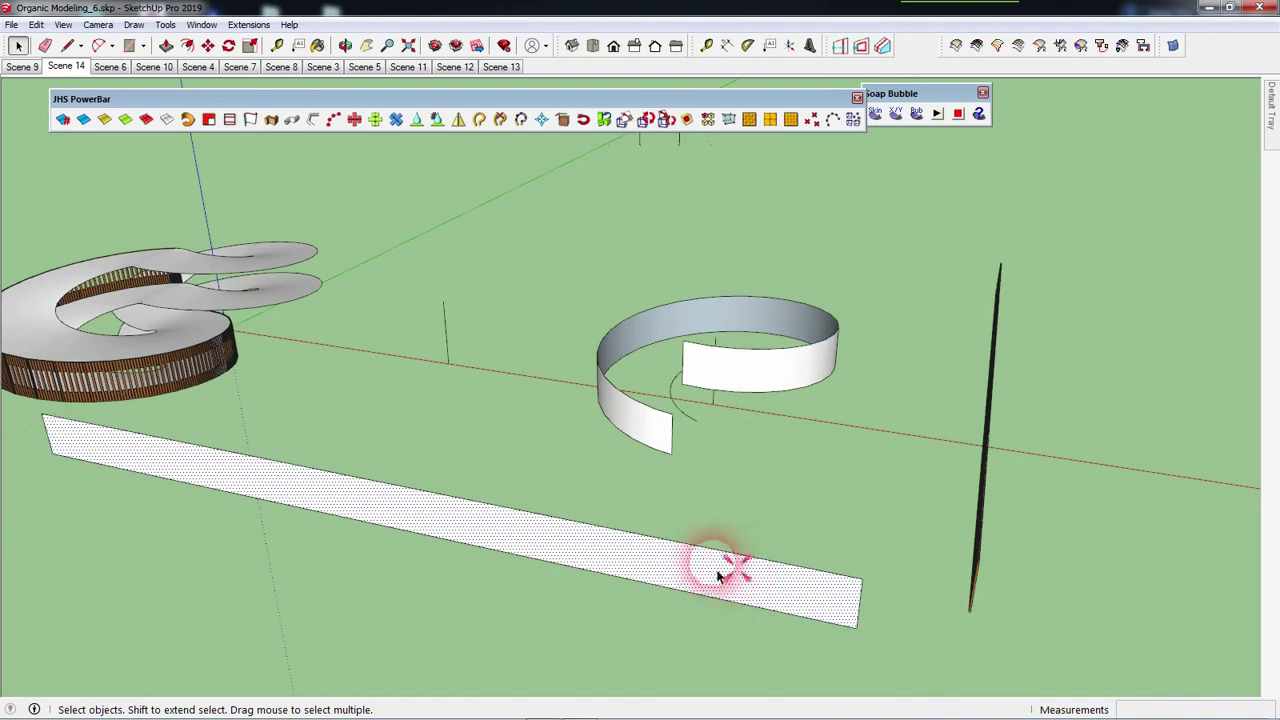
pyautogui.doubleClick(718, 572)
pyautogui.rightClick(721, 577)
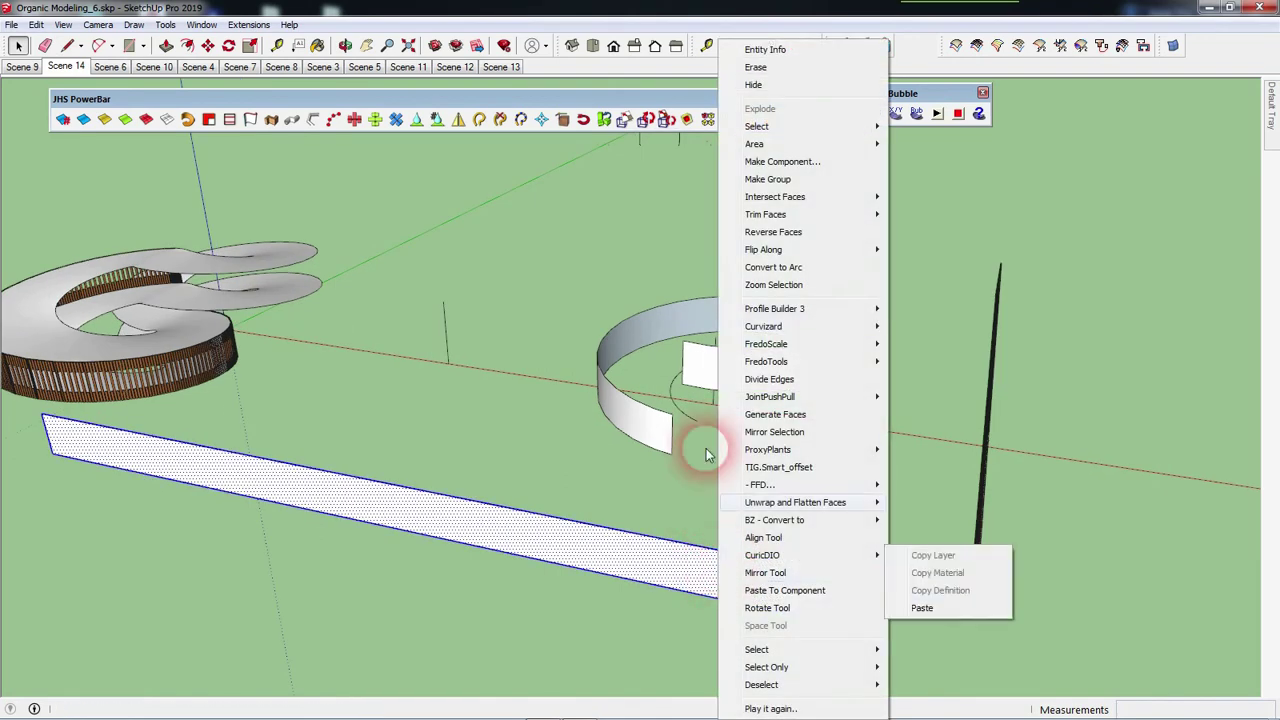
pyautogui.click(768, 180)
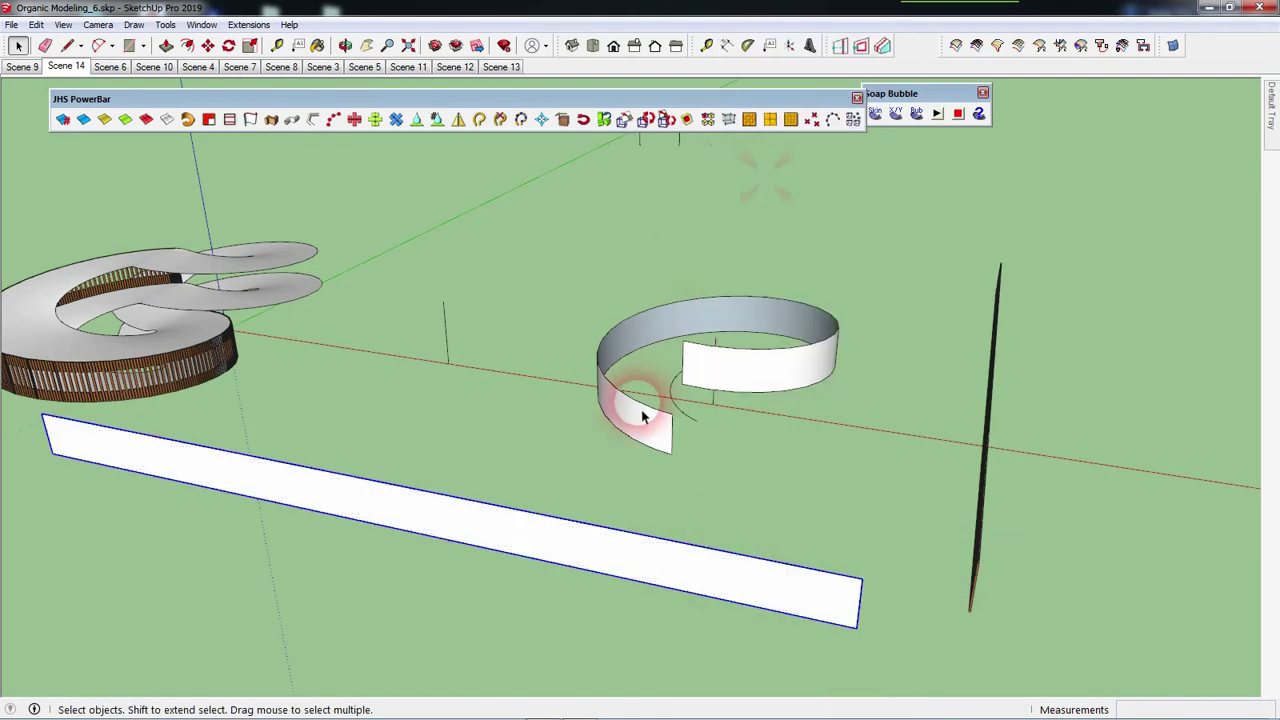
# Make the curved ribbon wall a group.
pyautogui.doubleClick(639, 413)
pyautogui.click(645, 430)
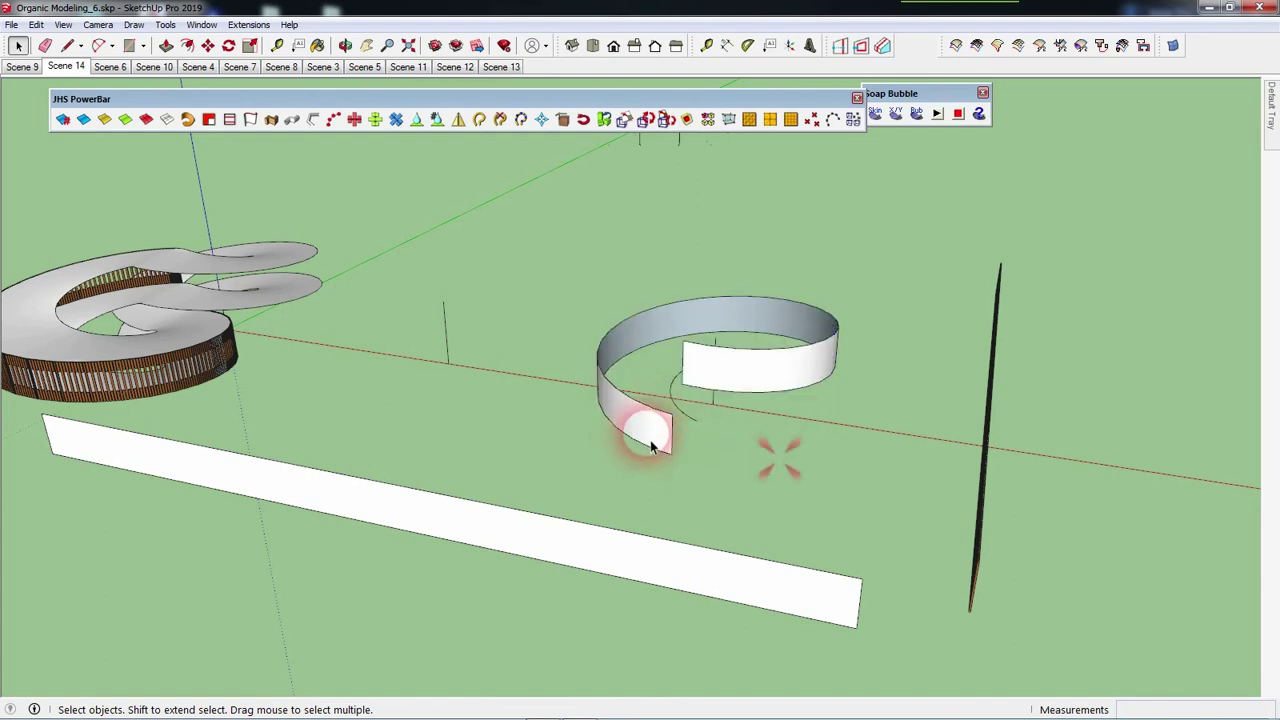
pyautogui.doubleClick(650, 433)
pyautogui.rightClick(659, 440)
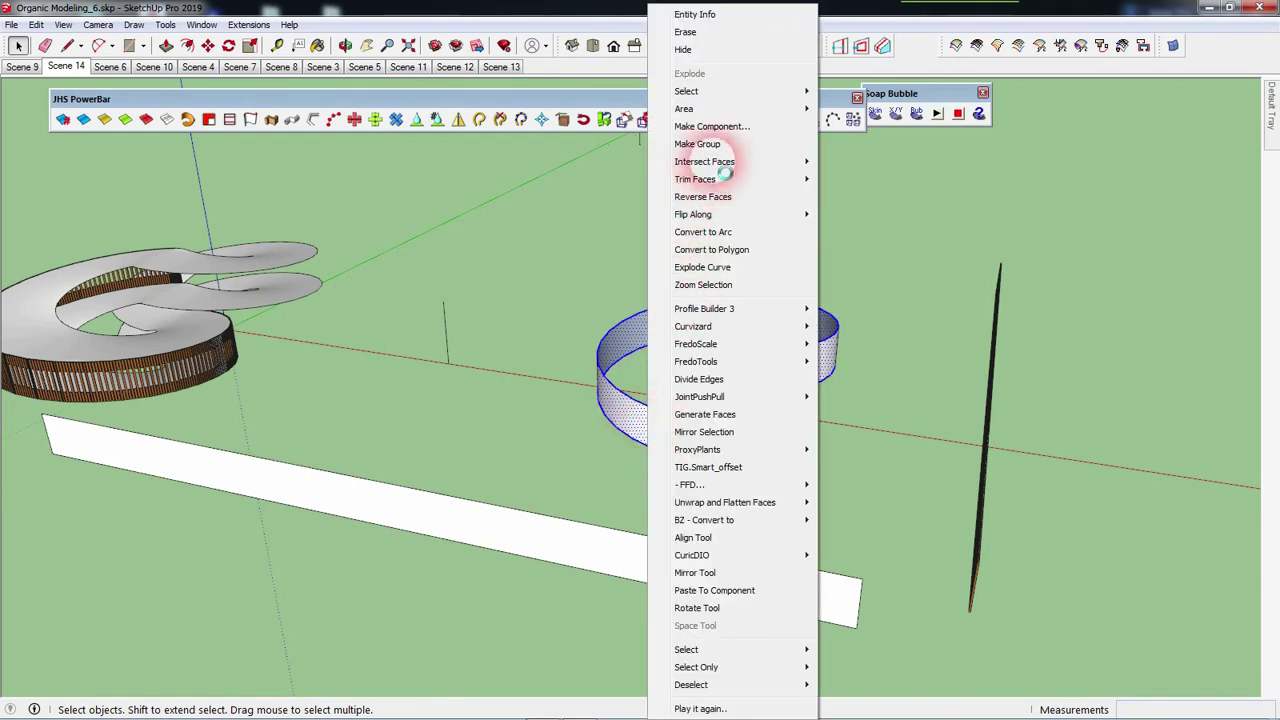
pyautogui.moveTo(704, 161)
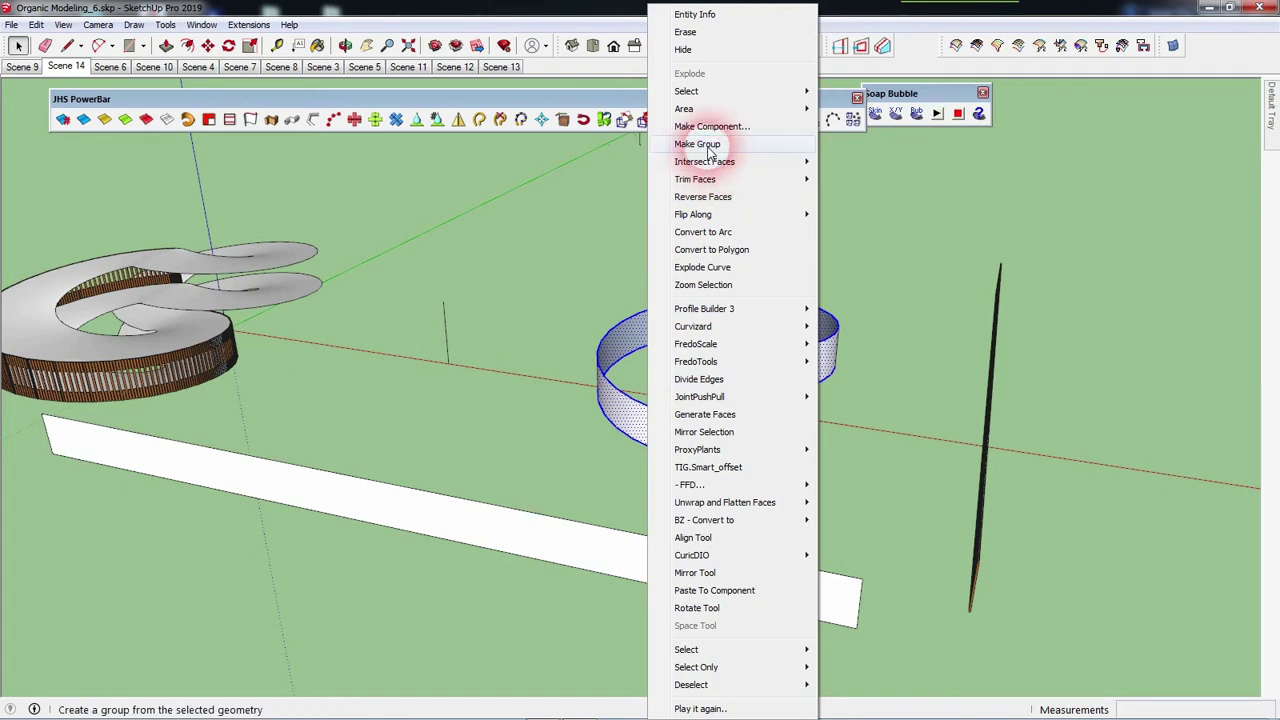
pyautogui.click(697, 144)
pyautogui.click(873, 367)
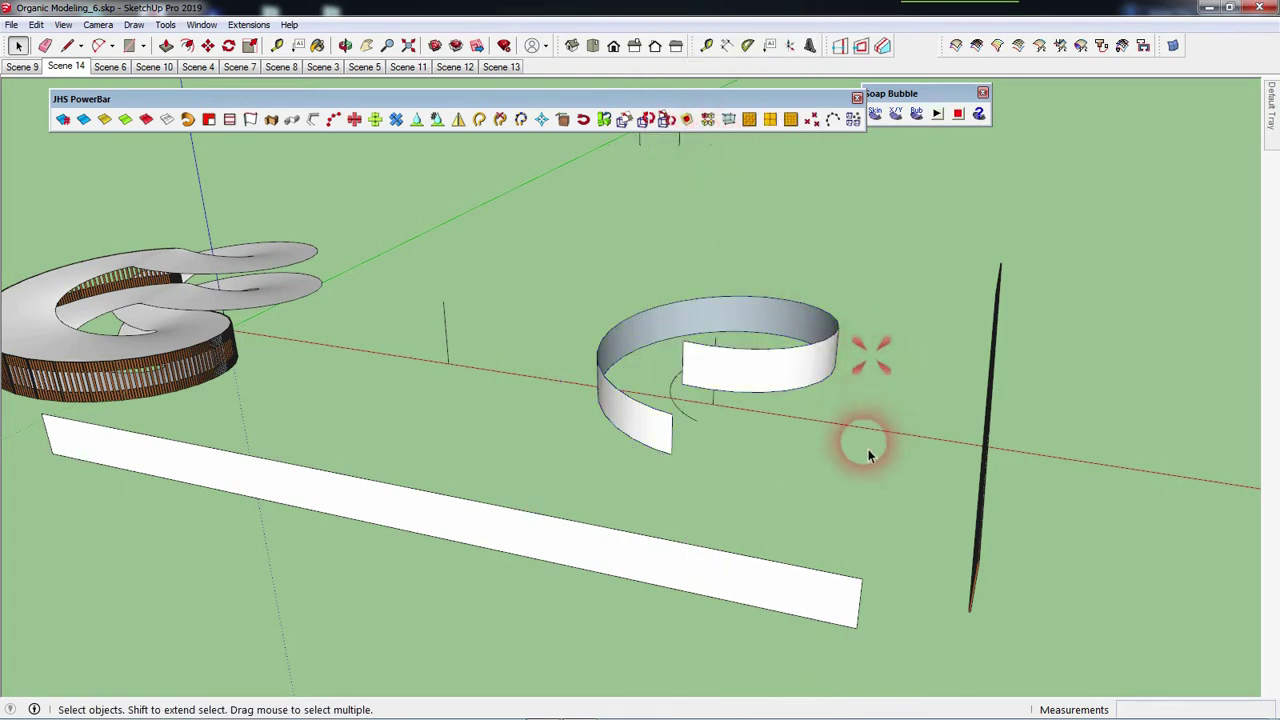
# Draw two lines joining each end of the flat strip to the curved wall's ends.
pyautogui.press('l')
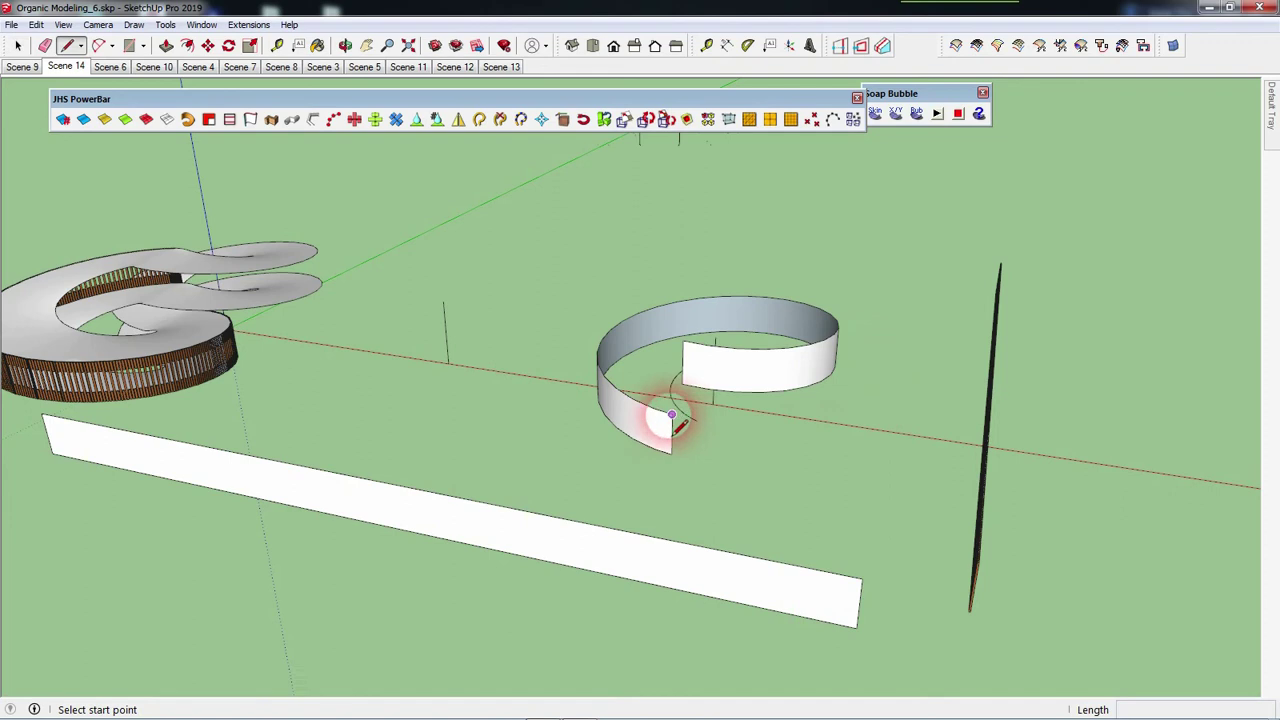
pyautogui.click(672, 414)
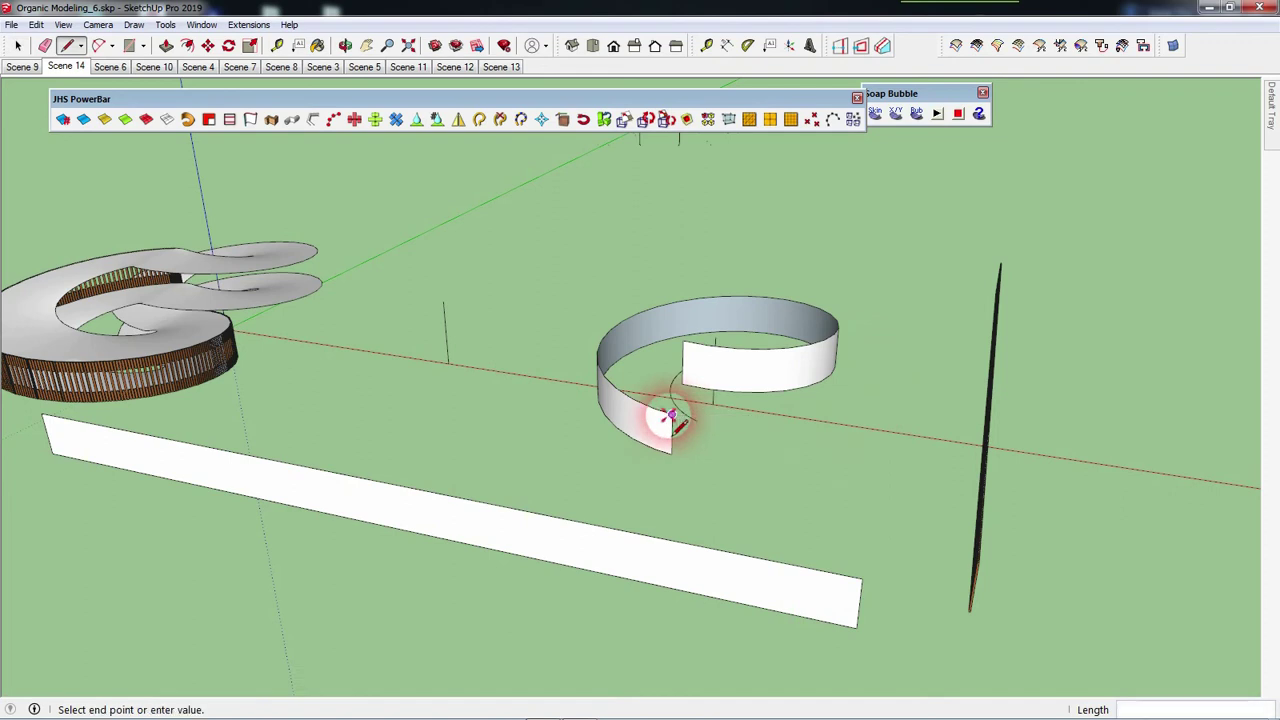
pyautogui.click(862, 578)
pyautogui.press('space')
pyautogui.moveTo(857, 575); pyautogui.dragTo(685, 545, button='middle')
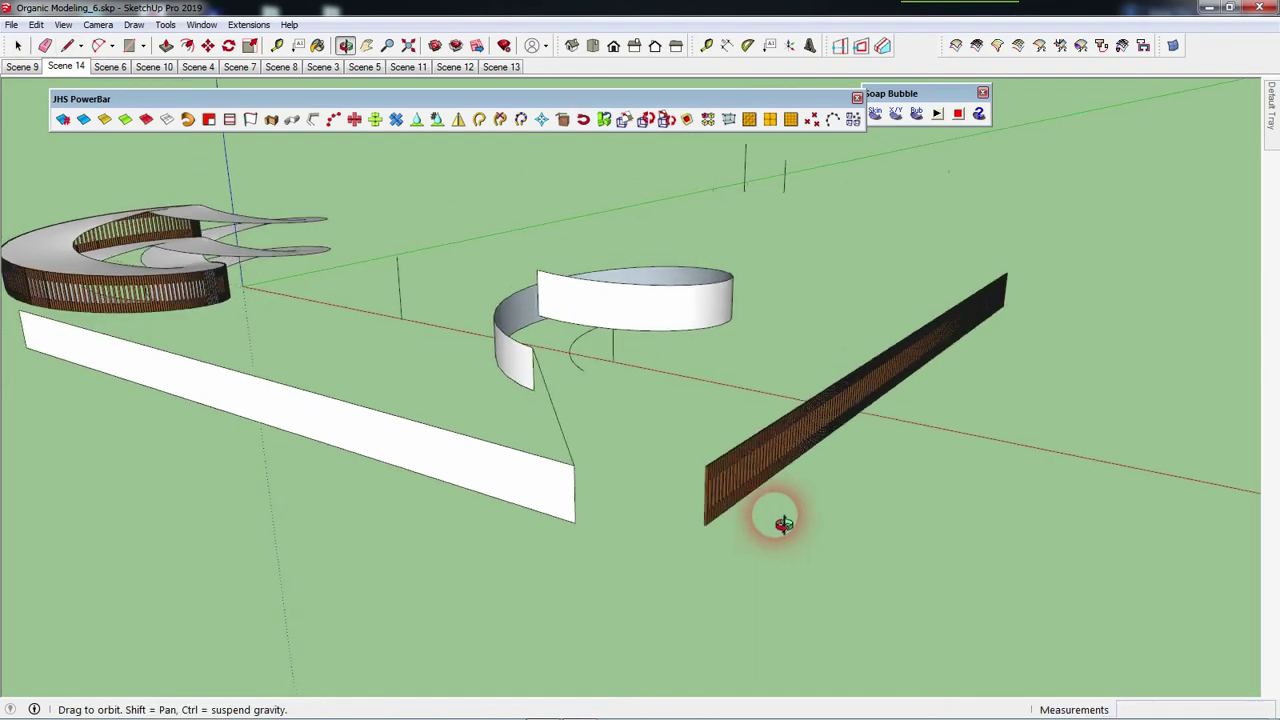
pyautogui.press('l')
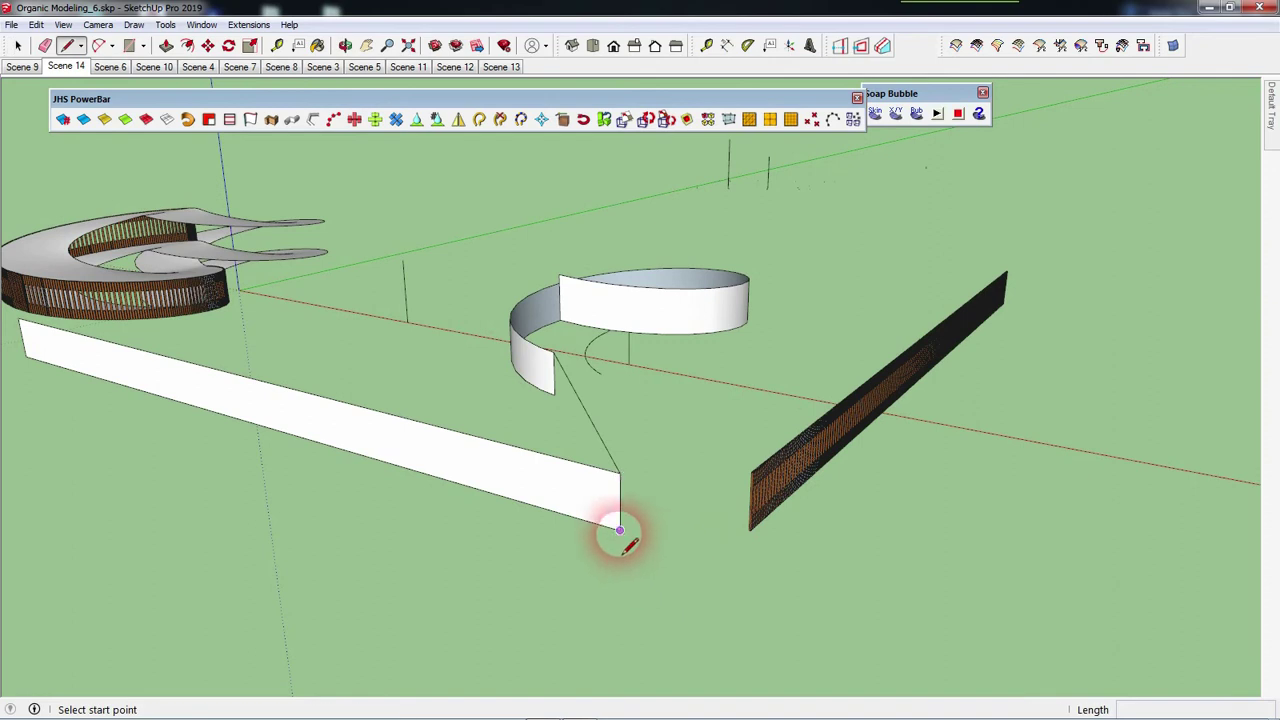
pyautogui.click(620, 531)
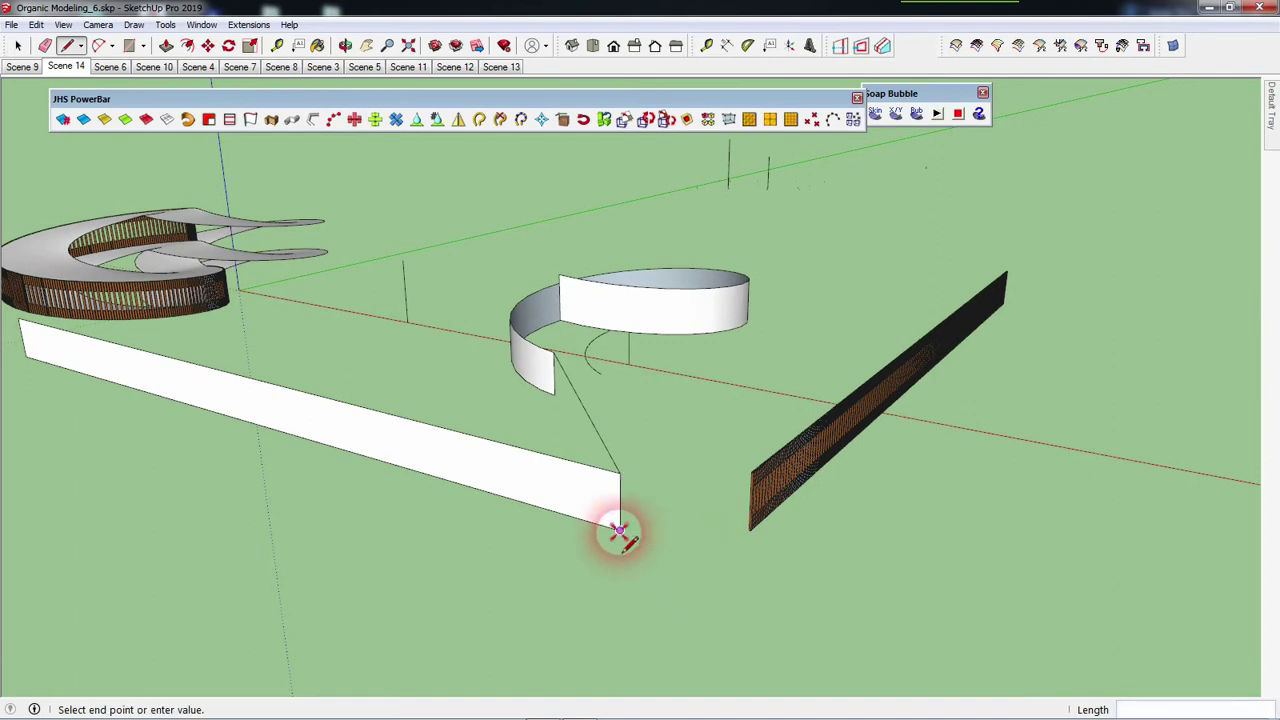
pyautogui.click(555, 397)
pyautogui.press('space')
pyautogui.moveTo(591, 429); pyautogui.dragTo(606, 434, button='middle')
# Group the strip, the curved wall and the two connecting edges together.
pyautogui.moveTo(650, 455)
pyautogui.mouseDown()
pyautogui.moveTo(588, 452)
pyautogui.moveTo(606, 444)
pyautogui.mouseUp()
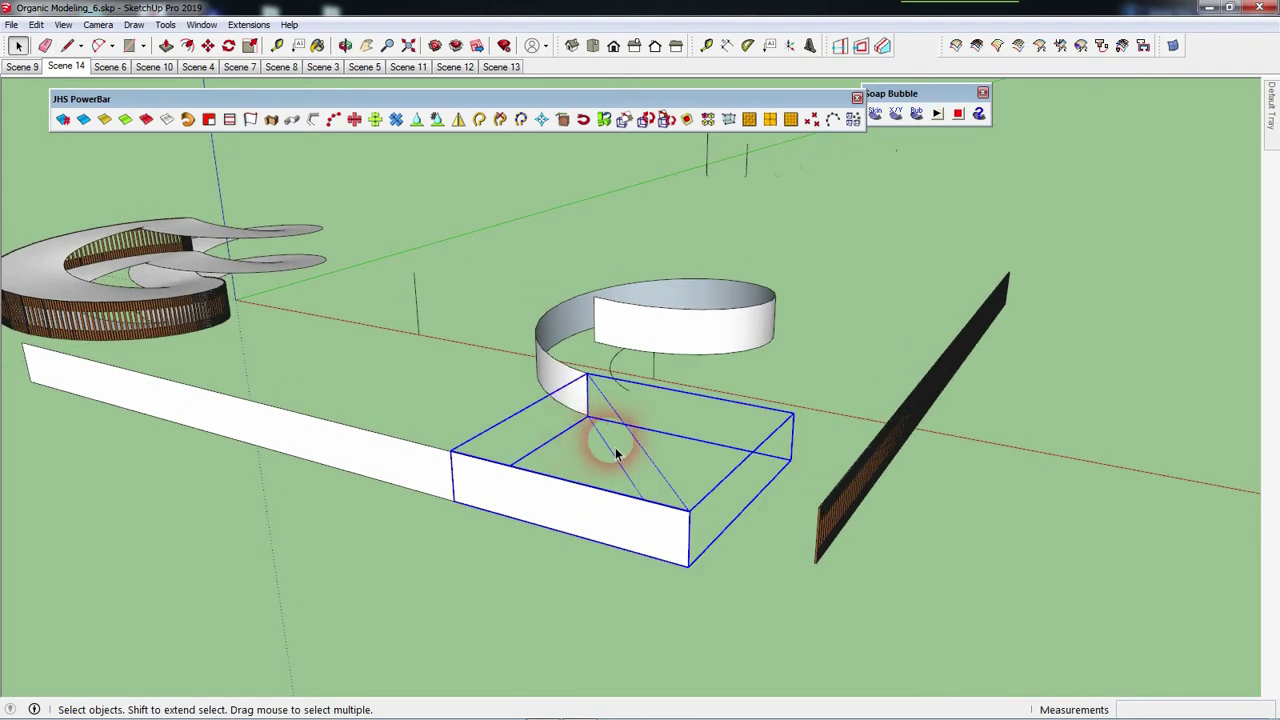
pyautogui.keyDown('shift'); pyautogui.click(573, 391); pyautogui.keyUp('shift')
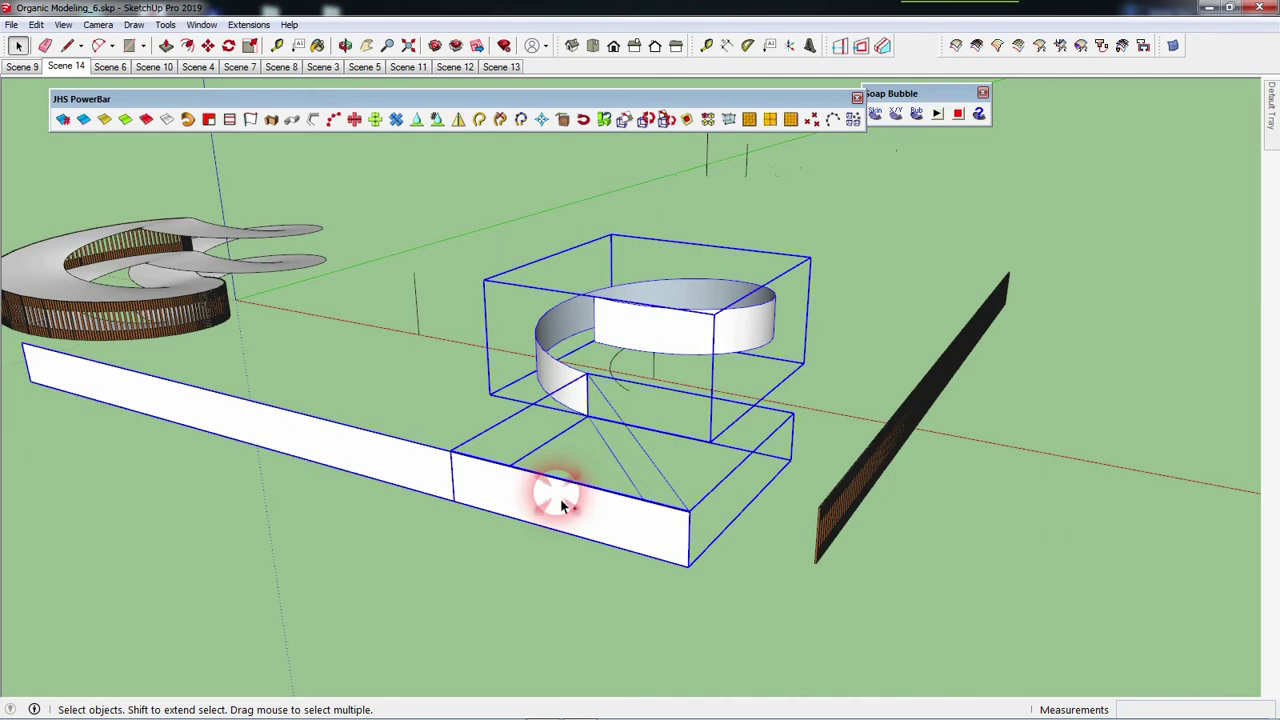
pyautogui.rightClick(558, 495)
pyautogui.click(612, 232)
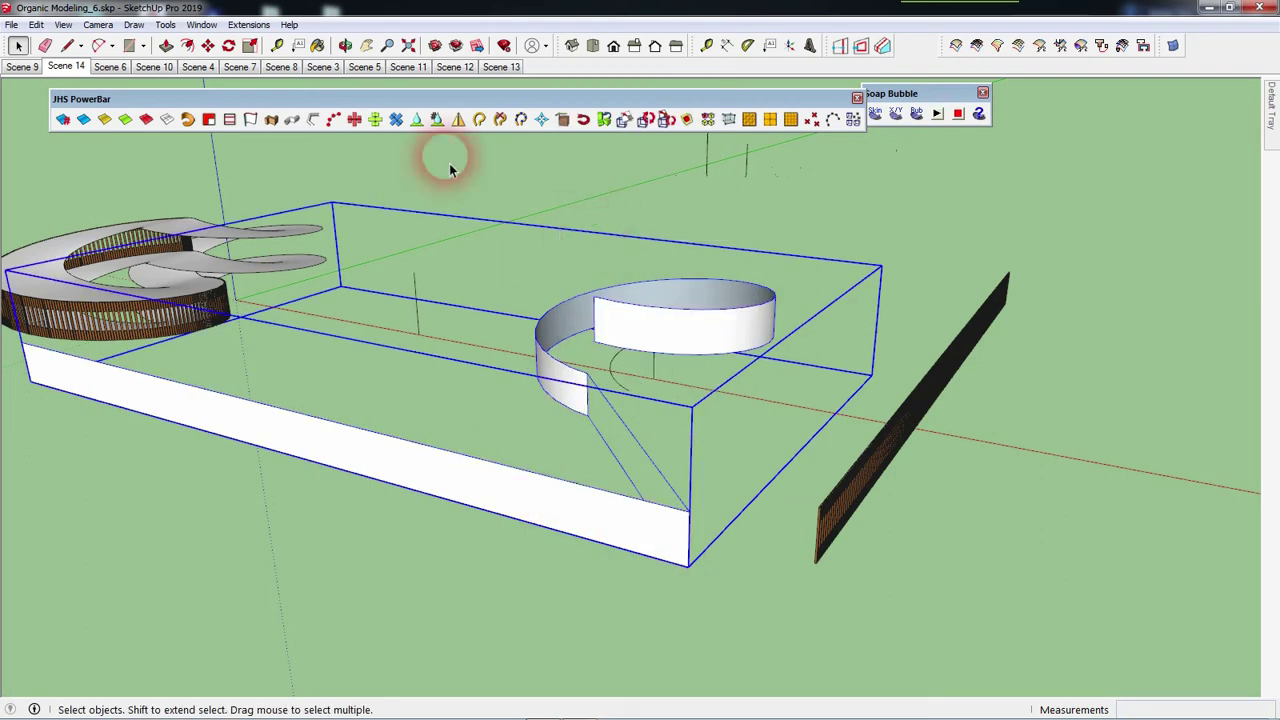
# Impose a Flowify grid on the grouped strip.
pyautogui.click(248, 24)
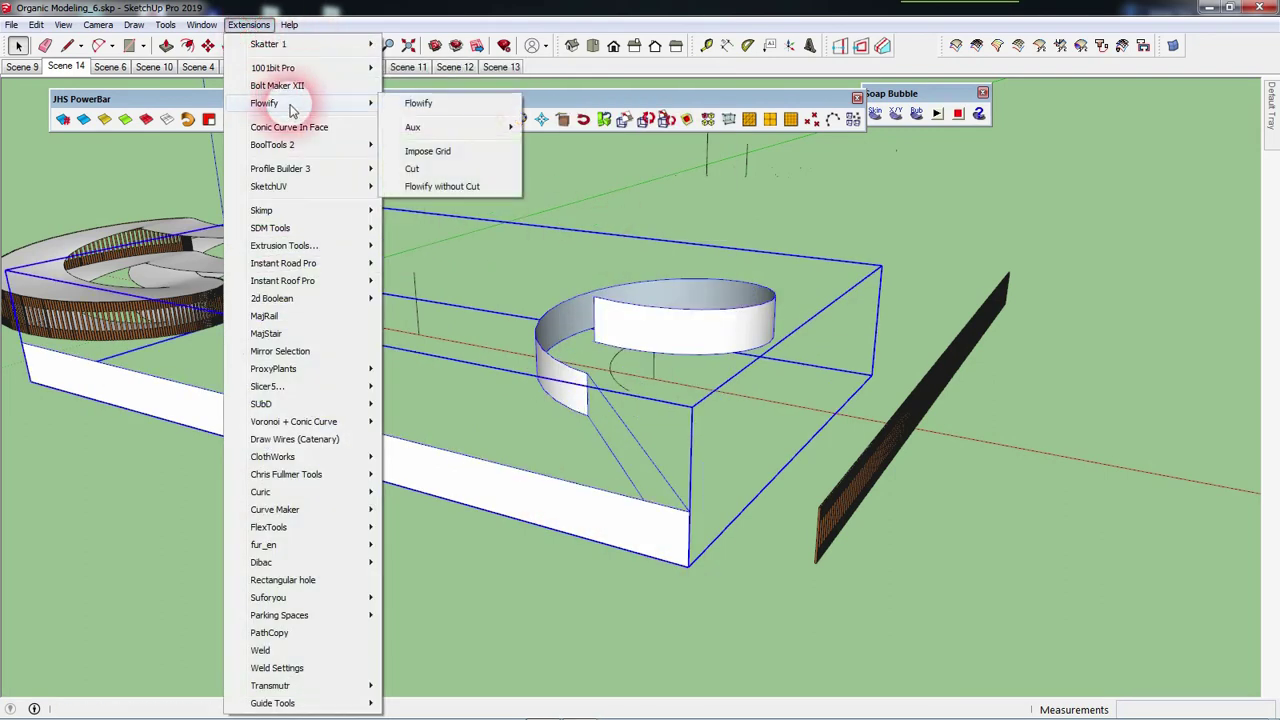
pyautogui.click(423, 150)
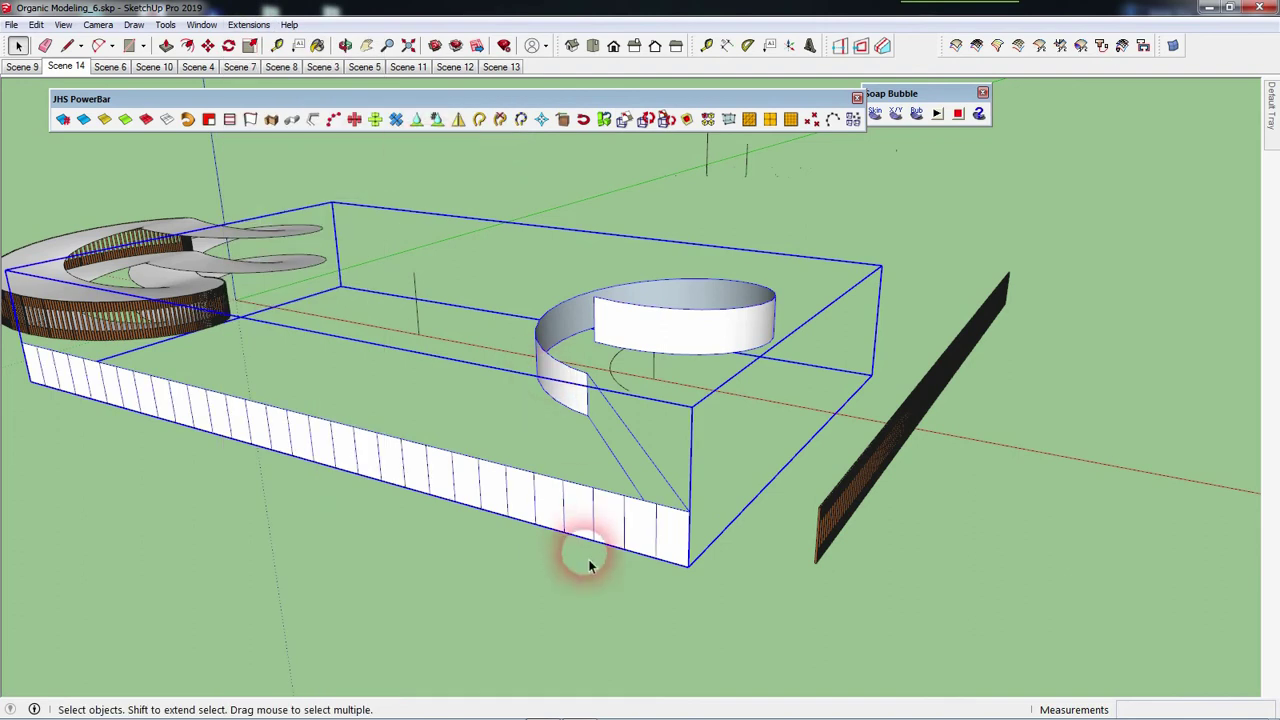
pyautogui.click(588, 565)
pyautogui.scroll(-1, 771, 608)
pyautogui.click(598, 535)
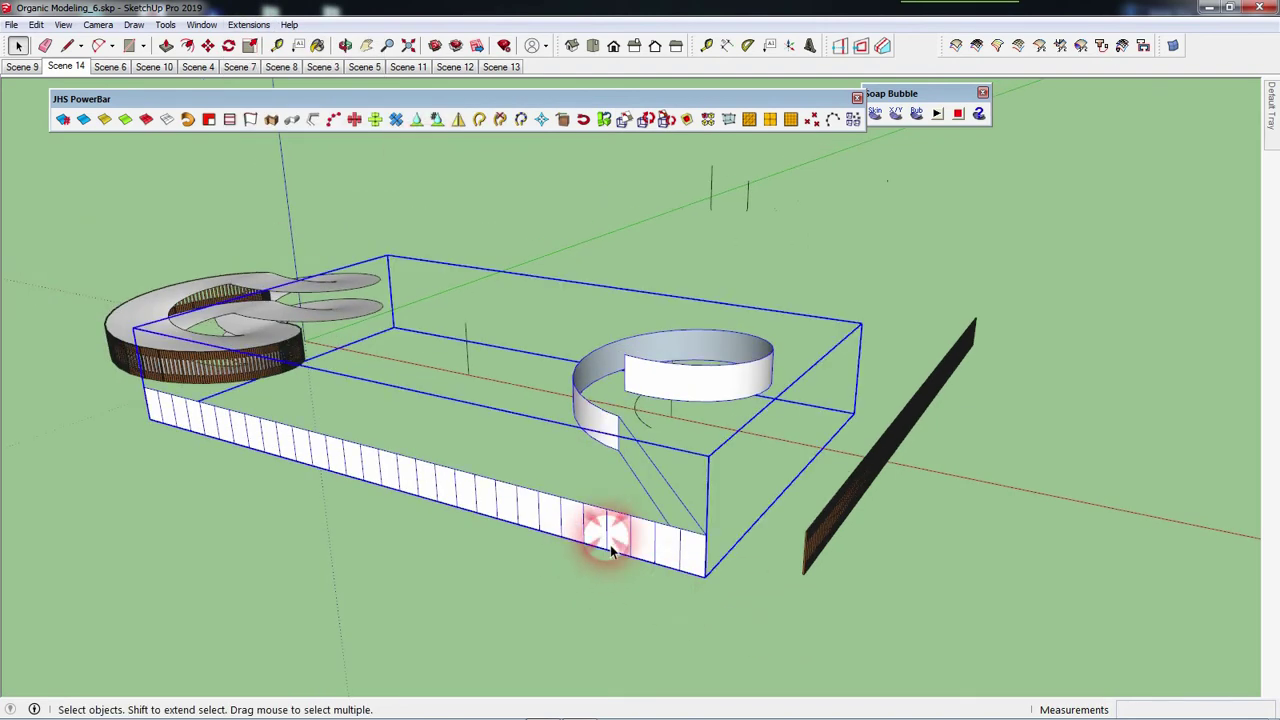
pyautogui.scroll(1, 616, 596)
pyautogui.click(614, 565)
# Select the dark fence panel and zoom in on it.
pyautogui.click(876, 533)
pyautogui.scroll(1, 860, 555)
pyautogui.scroll(2, 857, 565)
pyautogui.scroll(1, 860, 575)
# Rotate the fence panel 90 degrees about its base.
pyautogui.press('q')
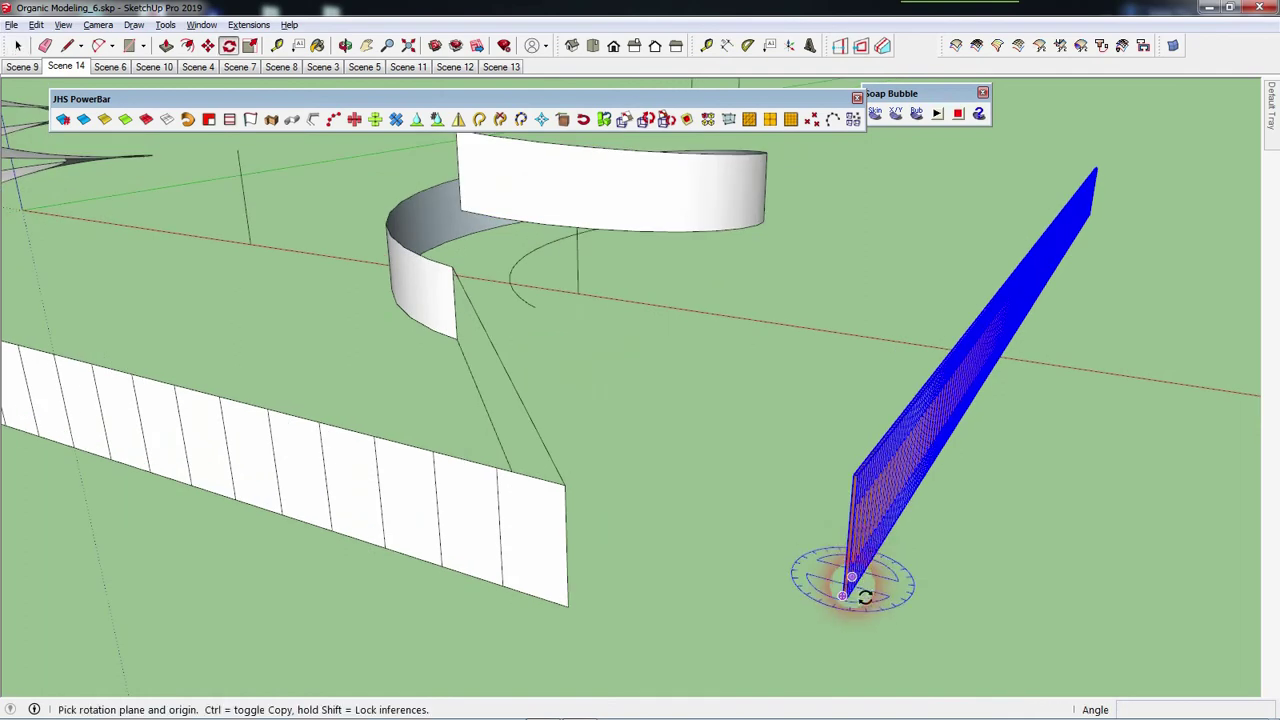
pyautogui.scroll(2, 855, 590)
pyautogui.scroll(1, 862, 615)
pyautogui.scroll(1, 866, 614)
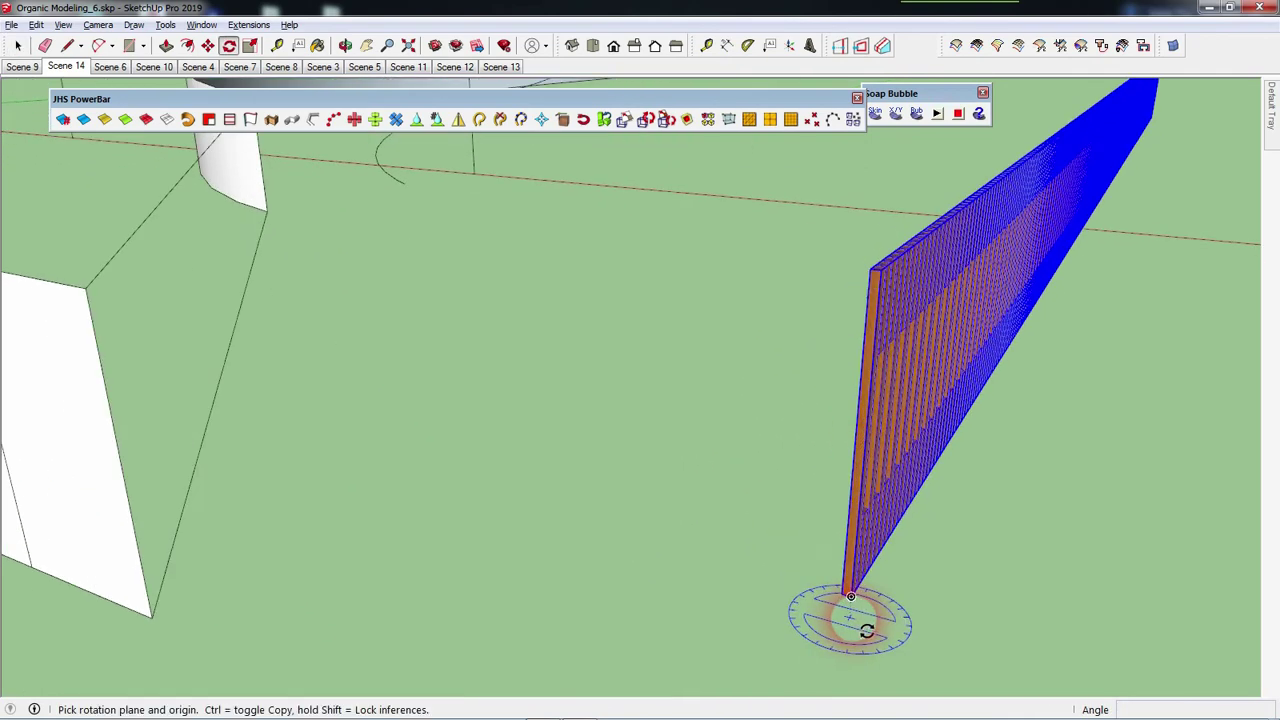
pyautogui.moveTo(849, 595)
pyautogui.mouseDown()
pyautogui.moveTo(790, 560)
pyautogui.moveTo(931, 536)
pyautogui.mouseUp()
pyautogui.click(926, 524)
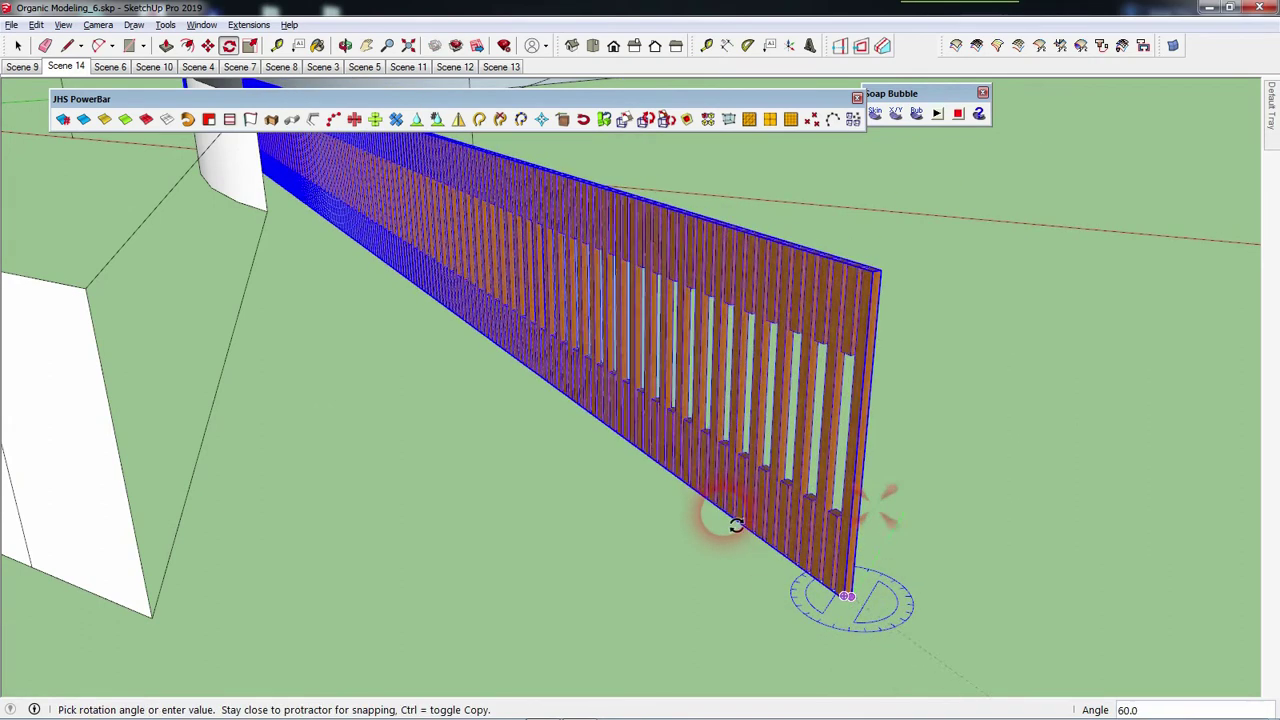
pyautogui.click(716, 558)
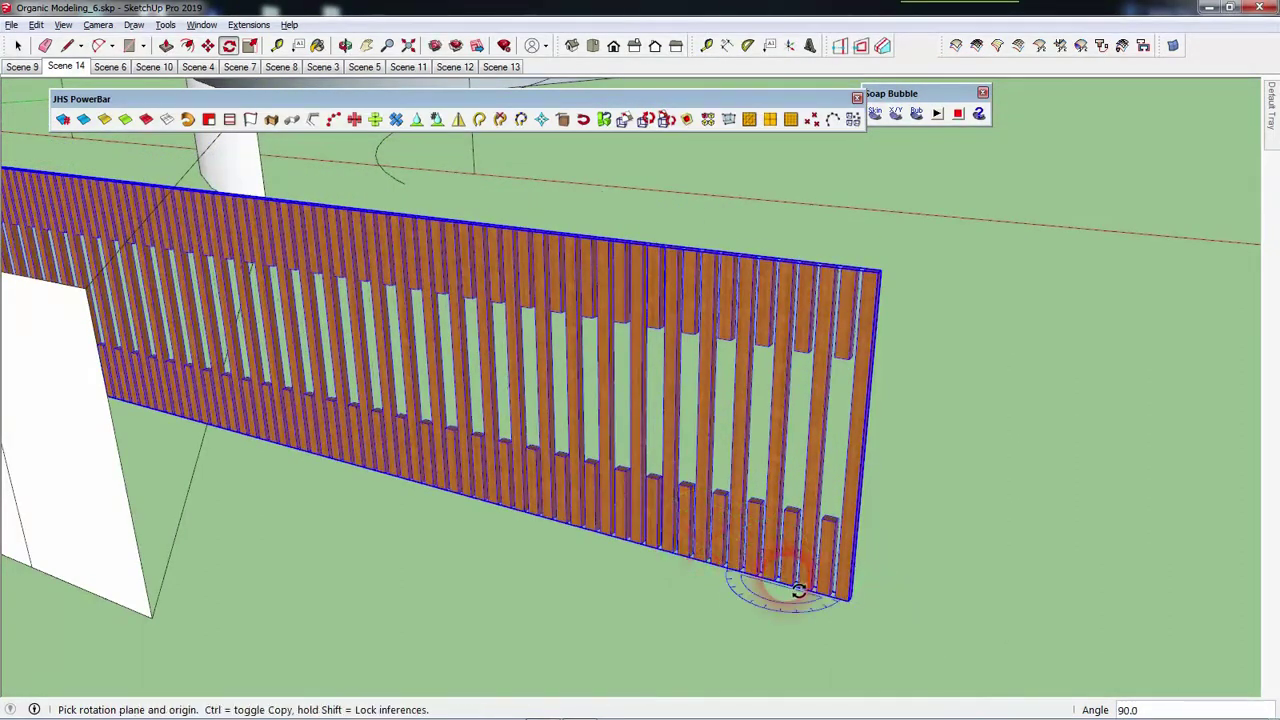
# Move the fence panel so its corner sits at the end of the white strip.
pyautogui.press('m')
pyautogui.scroll(3, 846, 594)
pyautogui.scroll(1, 866, 610)
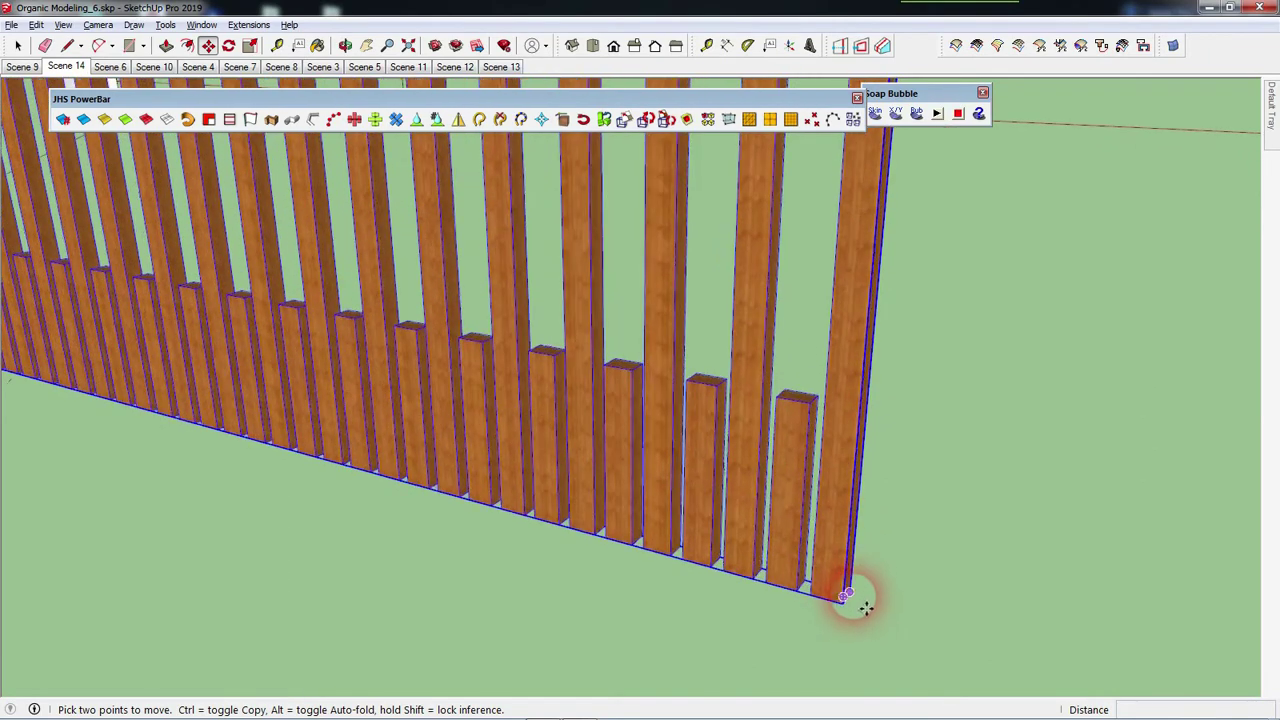
pyautogui.scroll(1, 866, 606)
pyautogui.click(849, 594)
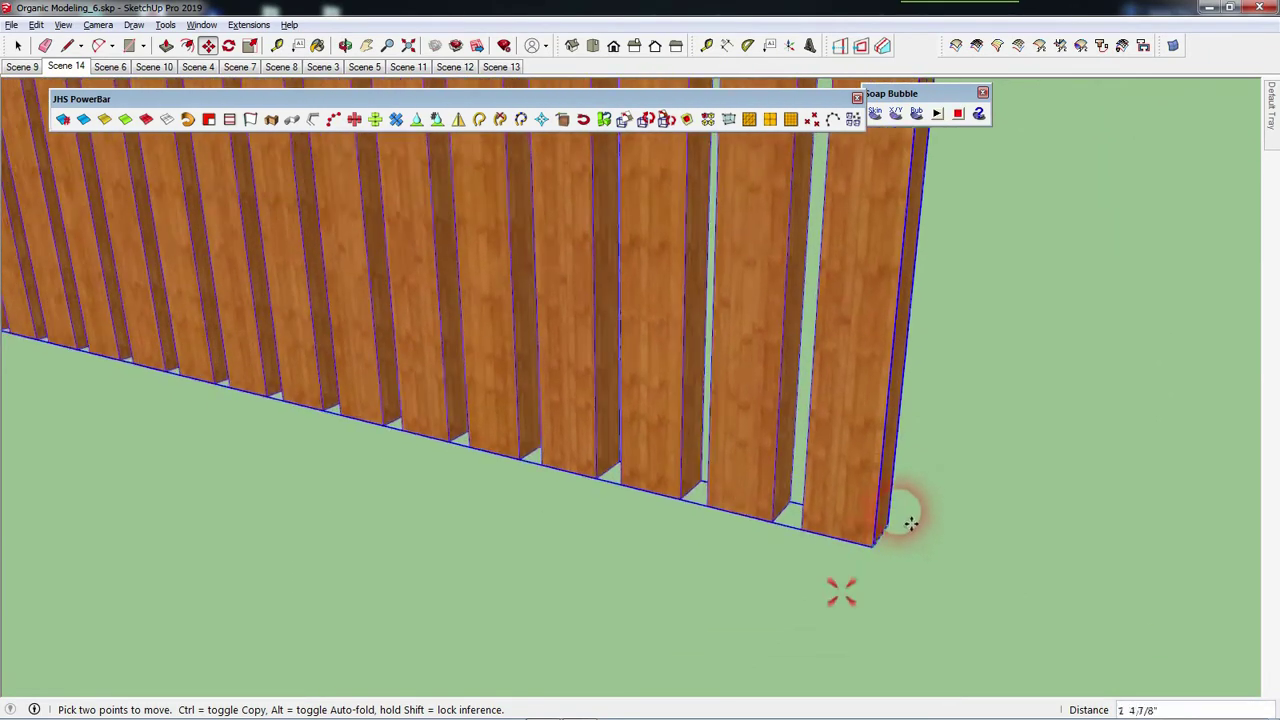
pyautogui.scroll(-2, 930, 467)
pyautogui.scroll(-3, 950, 485)
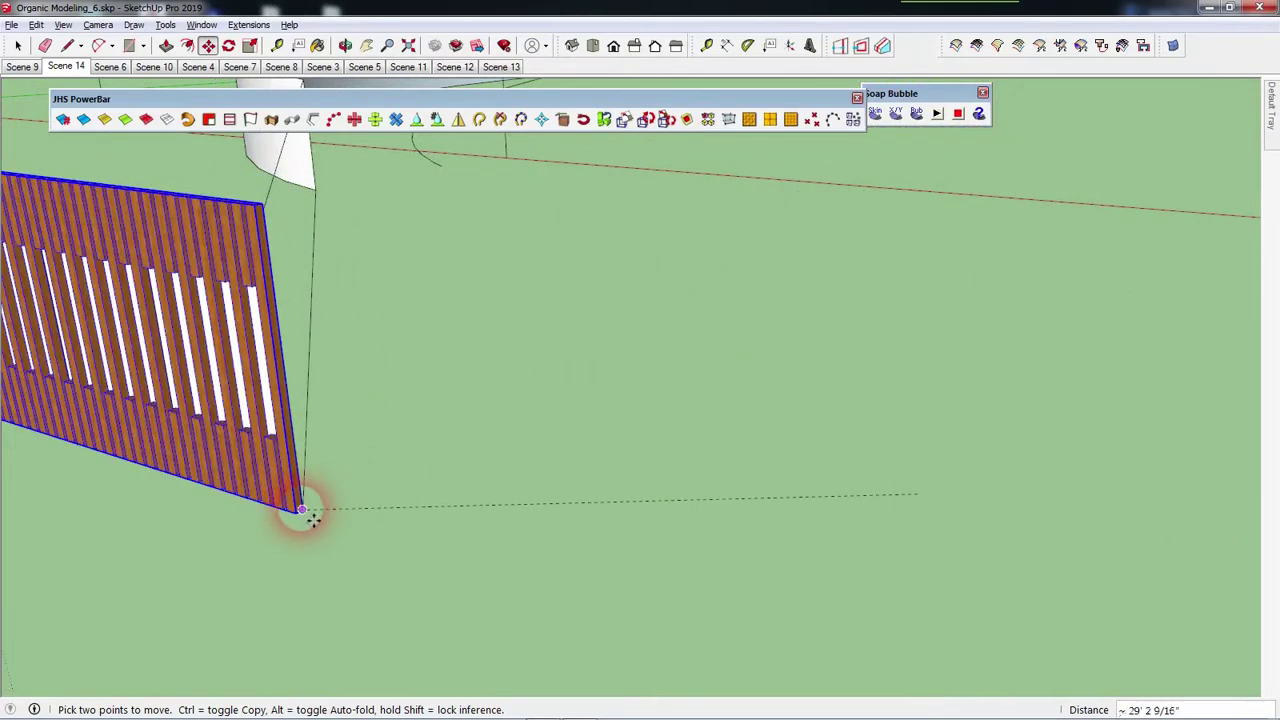
pyautogui.click(302, 510)
# Orbit and zoom to inspect the fence's left end beside the curved wall.
pyautogui.scroll(-2, 994, 491)
pyautogui.scroll(-2, 1066, 517)
pyautogui.scroll(-2, 1124, 567)
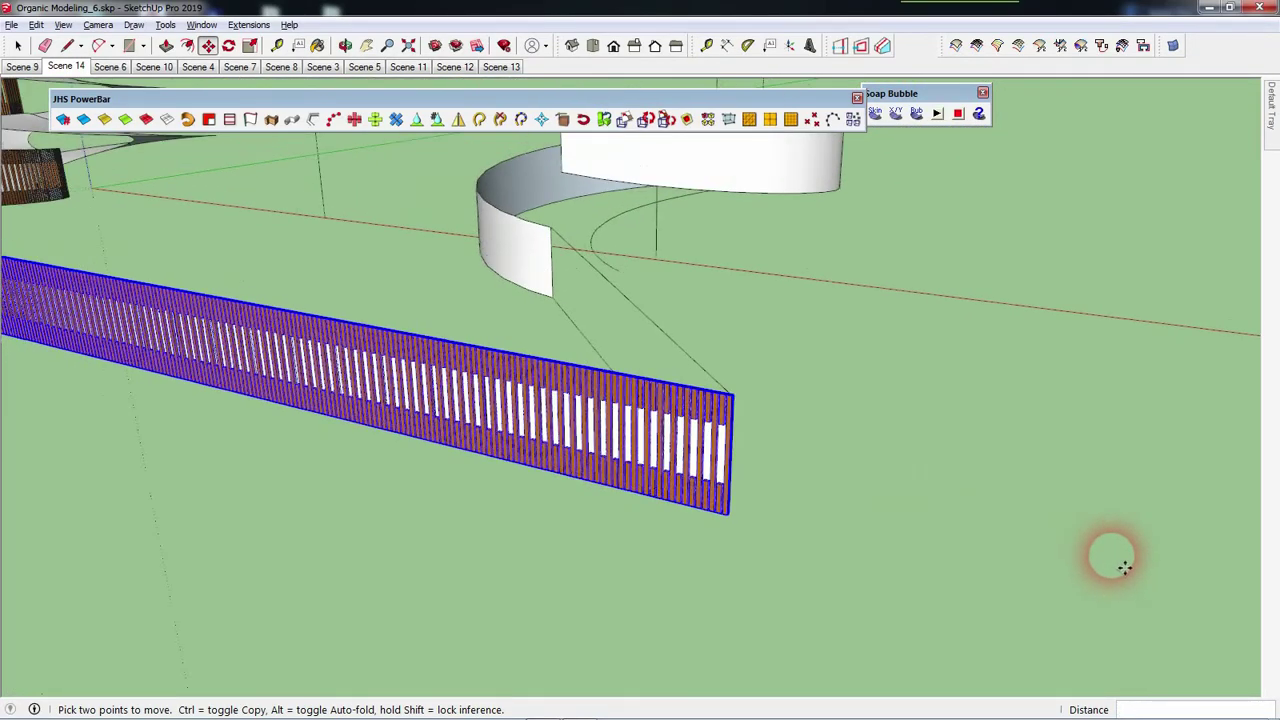
pyautogui.scroll(-2, 1124, 567)
pyautogui.moveTo(1134, 577)
pyautogui.mouseDown(button='middle')
pyautogui.moveTo(710, 428)
pyautogui.moveTo(791, 414)
pyautogui.moveTo(300, 355)
pyautogui.mouseUp(button='middle')
pyautogui.press('space')
pyautogui.scroll(3, 250, 365)
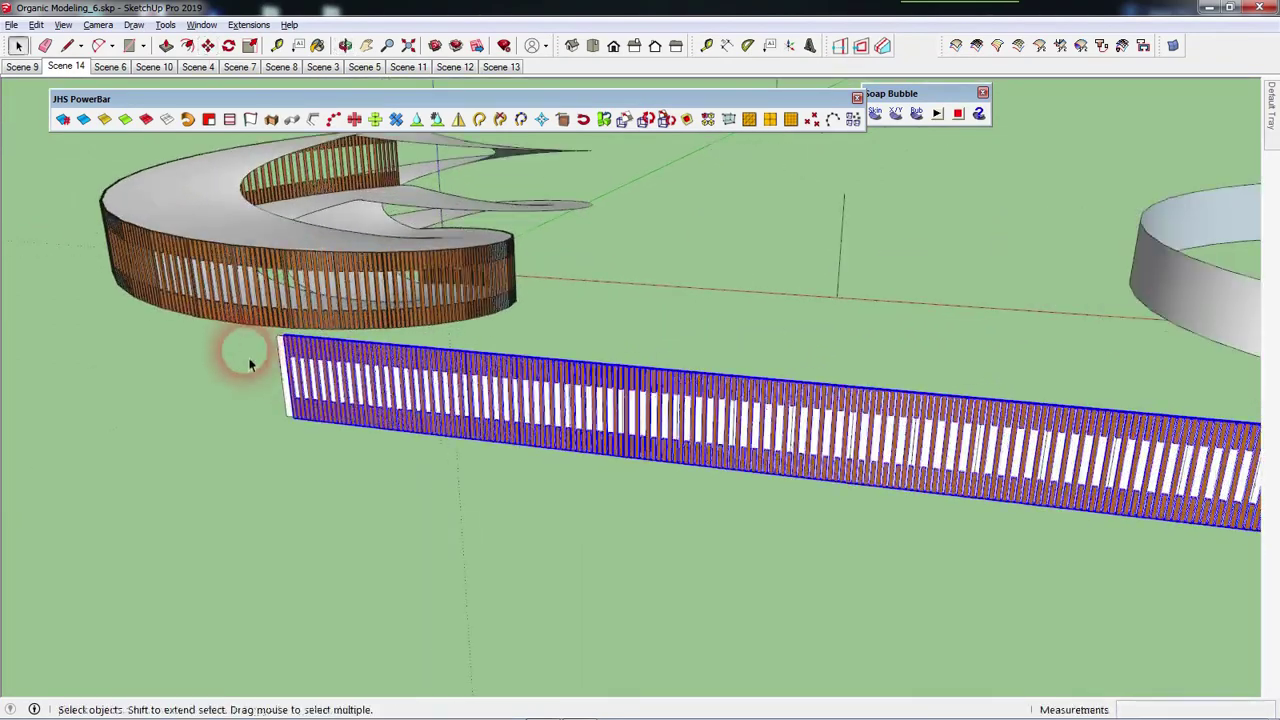
pyautogui.scroll(2, 250, 365)
pyautogui.scroll(2, 346, 343)
pyautogui.moveTo(345, 362)
pyautogui.mouseDown(button='middle')
pyautogui.moveTo(597, 310)
pyautogui.moveTo(577, 291)
pyautogui.mouseUp(button='middle')
pyautogui.scroll(2, 343, 357)
pyautogui.scroll(2, 363, 347)
pyautogui.moveTo(360, 315)
pyautogui.mouseDown(button='middle')
pyautogui.moveTo(366, 297)
pyautogui.moveTo(457, 320)
pyautogui.moveTo(437, 320)
pyautogui.mouseUp(button='middle')
pyautogui.scroll(2, 445, 322)
pyautogui.click(480, 263)
pyautogui.moveTo(480, 263)
pyautogui.mouseDown(button='middle')
pyautogui.moveTo(451, 294)
pyautogui.moveTo(480, 300)
pyautogui.mouseUp(button='middle')
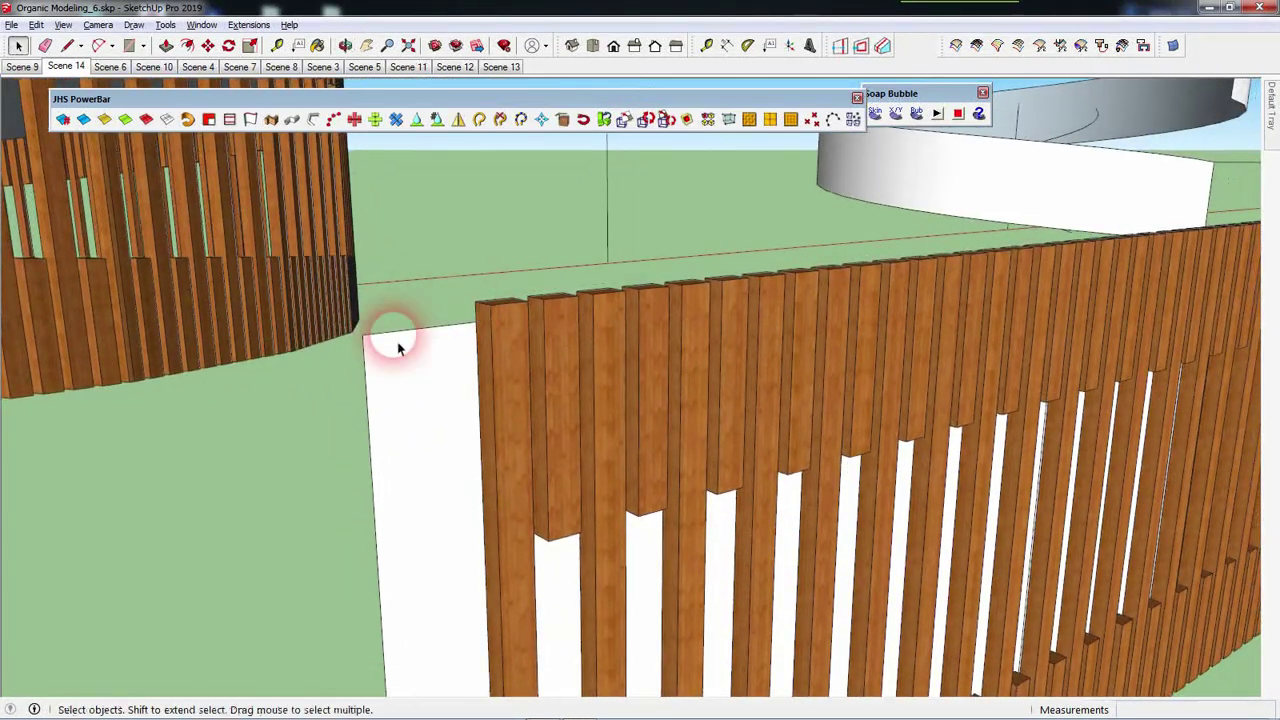
pyautogui.press('l')
pyautogui.click(363, 338)
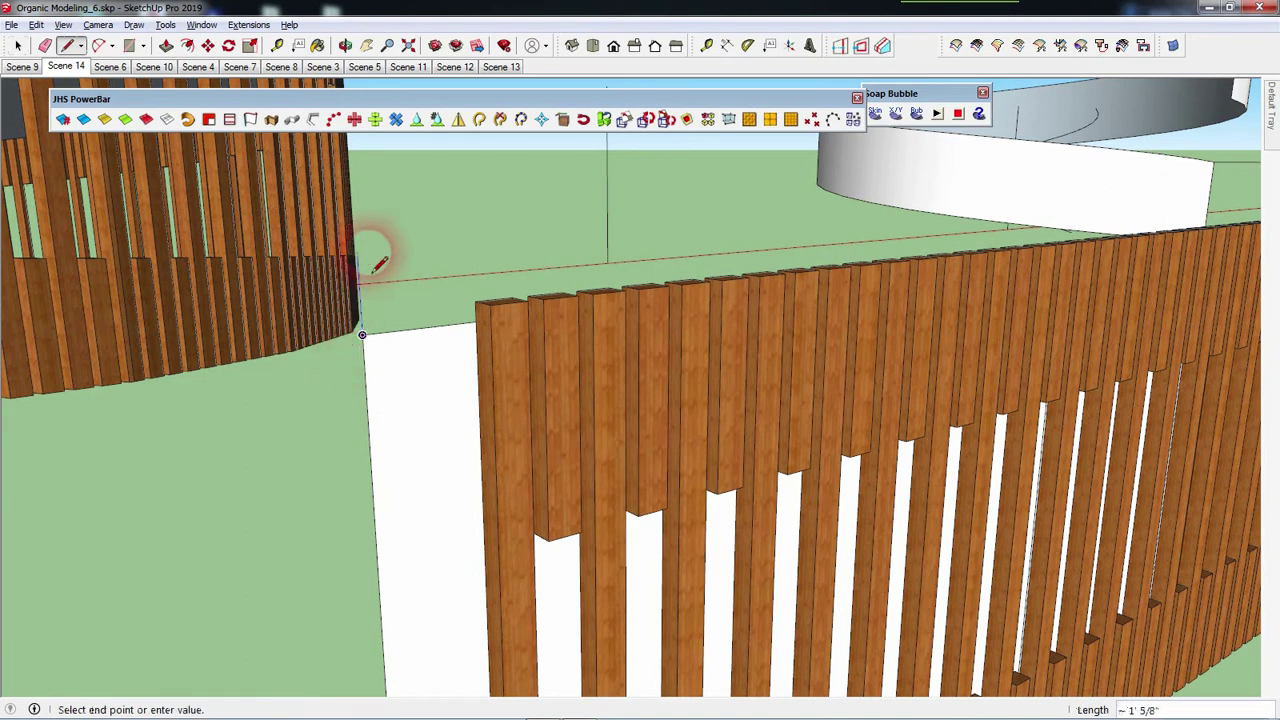
pyautogui.press('space')
pyautogui.click(491, 330)
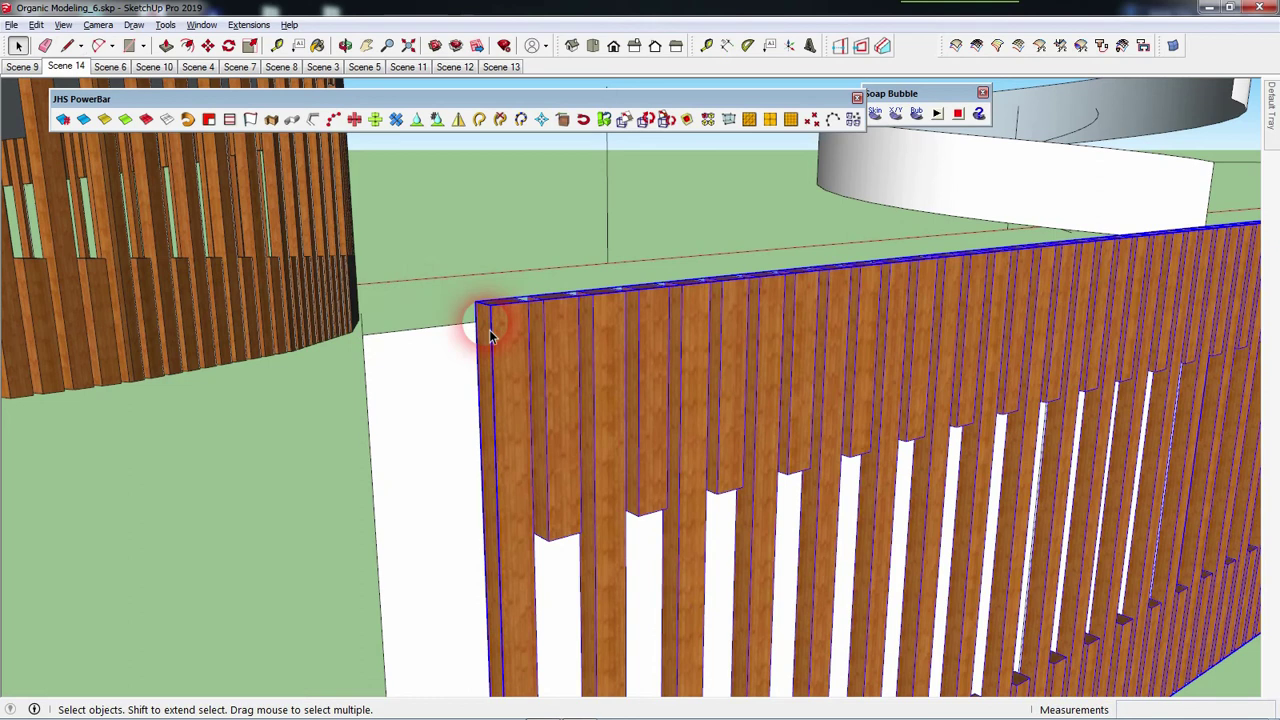
pyautogui.press('m')
pyautogui.click(489, 315)
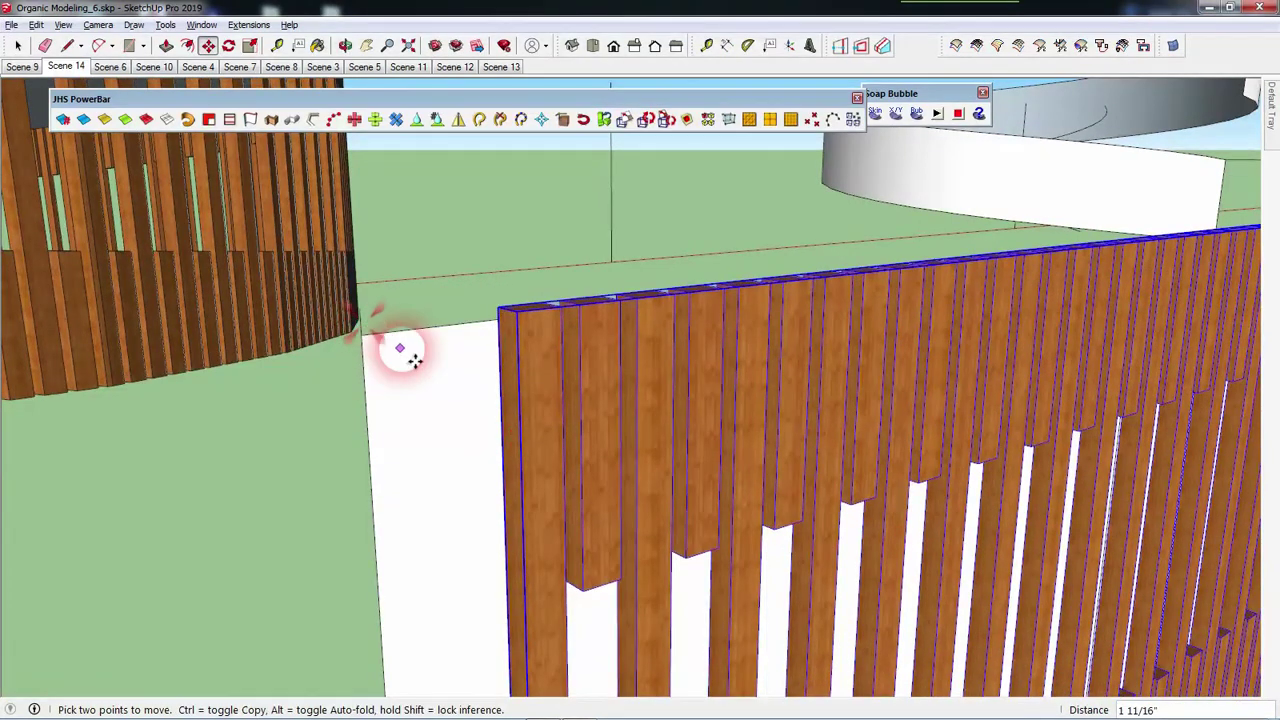
pyautogui.press('space')
pyautogui.click(365, 333)
pyautogui.moveTo(365, 330)
pyautogui.mouseDown(button='middle')
pyautogui.moveTo(329, 310)
pyautogui.moveTo(378, 337)
pyautogui.moveTo(246, 378)
pyautogui.moveTo(322, 322)
pyautogui.mouseUp(button='middle')
pyautogui.doubleClick(378, 337)
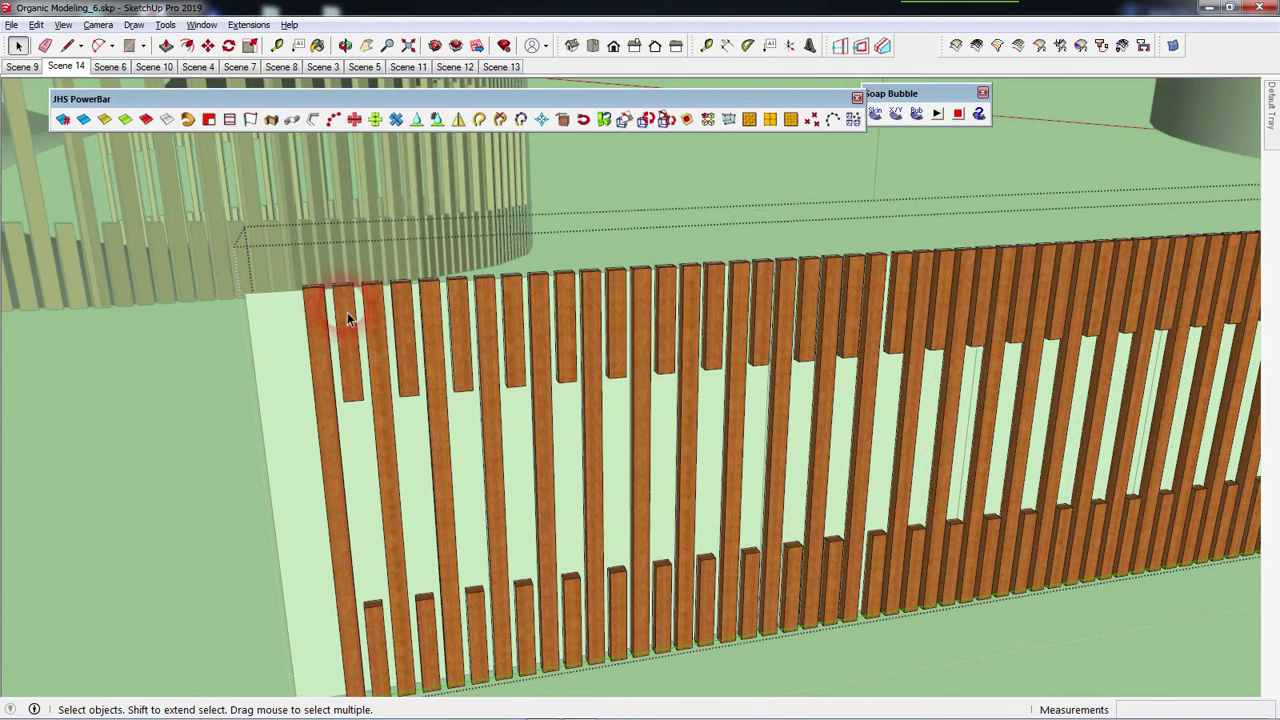
# Copy the two short boards toward the fence's left end at an offset of 20.
pyautogui.click(376, 619)
pyautogui.keyDown('shift'); pyautogui.click(358, 331); pyautogui.keyUp('shift')
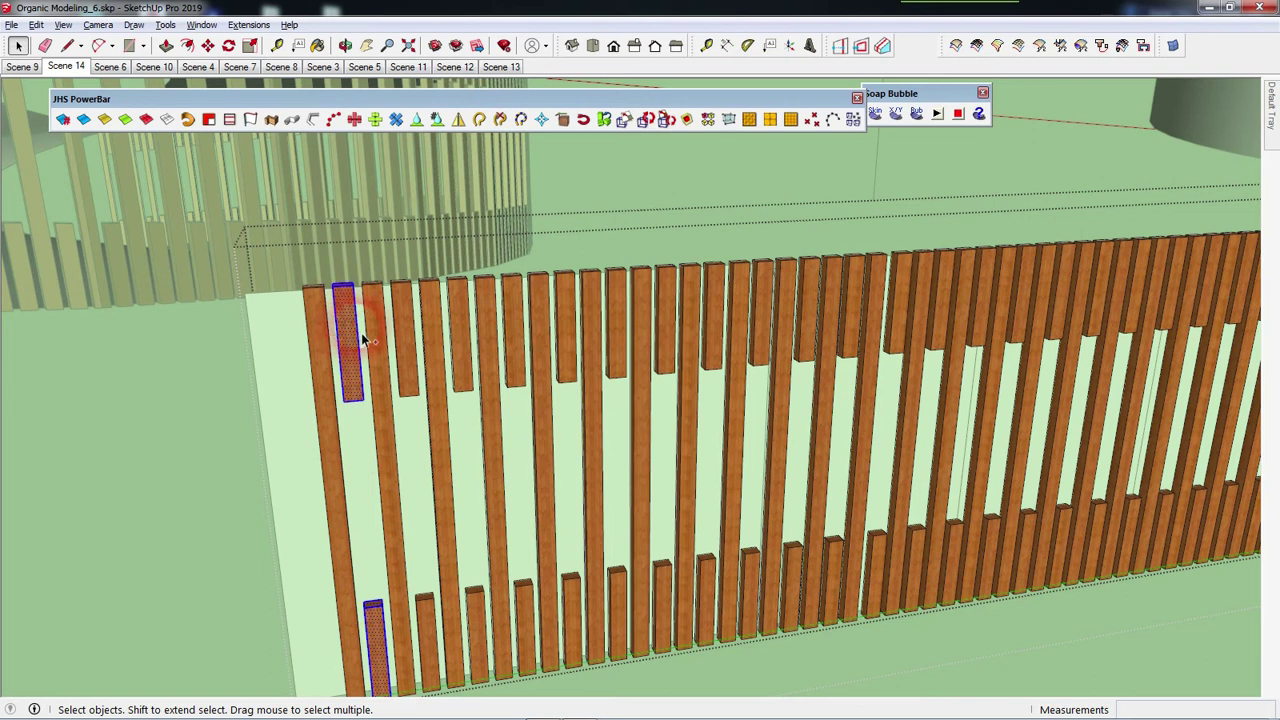
pyautogui.scroll(2, 350, 300)
pyautogui.scroll(2, 340, 290)
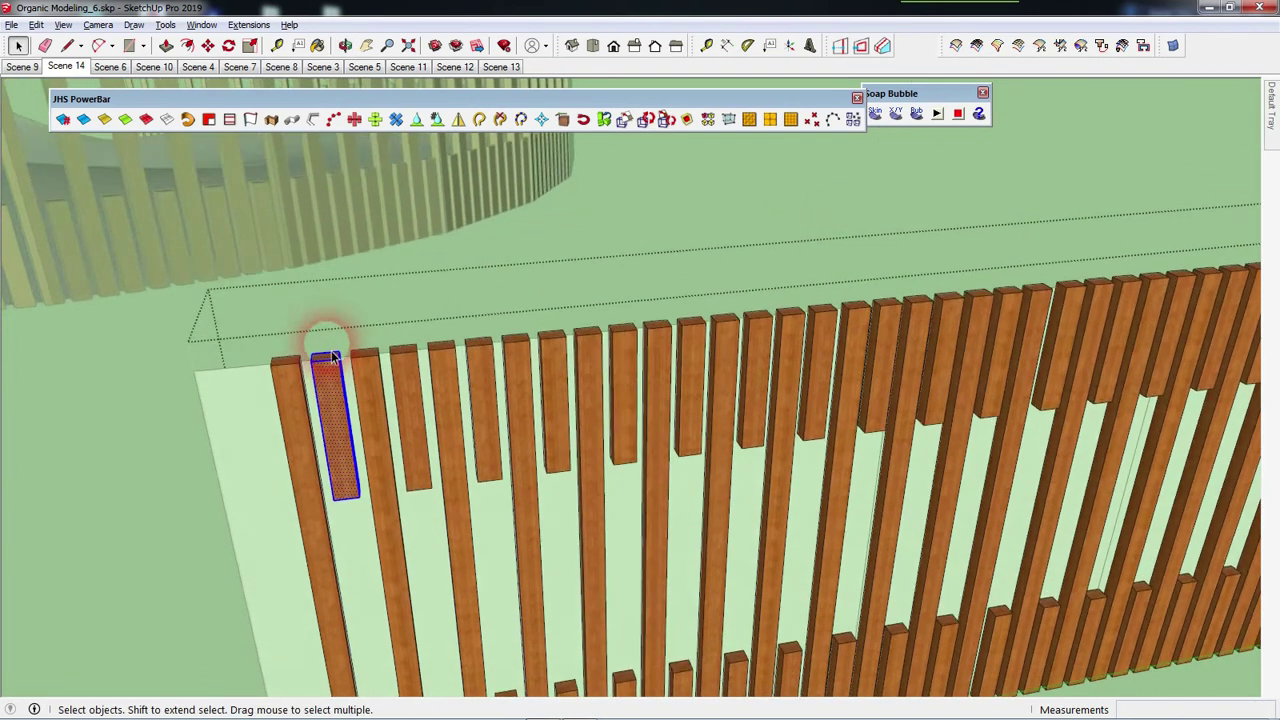
pyautogui.scroll(2, 338, 350)
pyautogui.scroll(-3, 338, 360)
pyautogui.press('m')
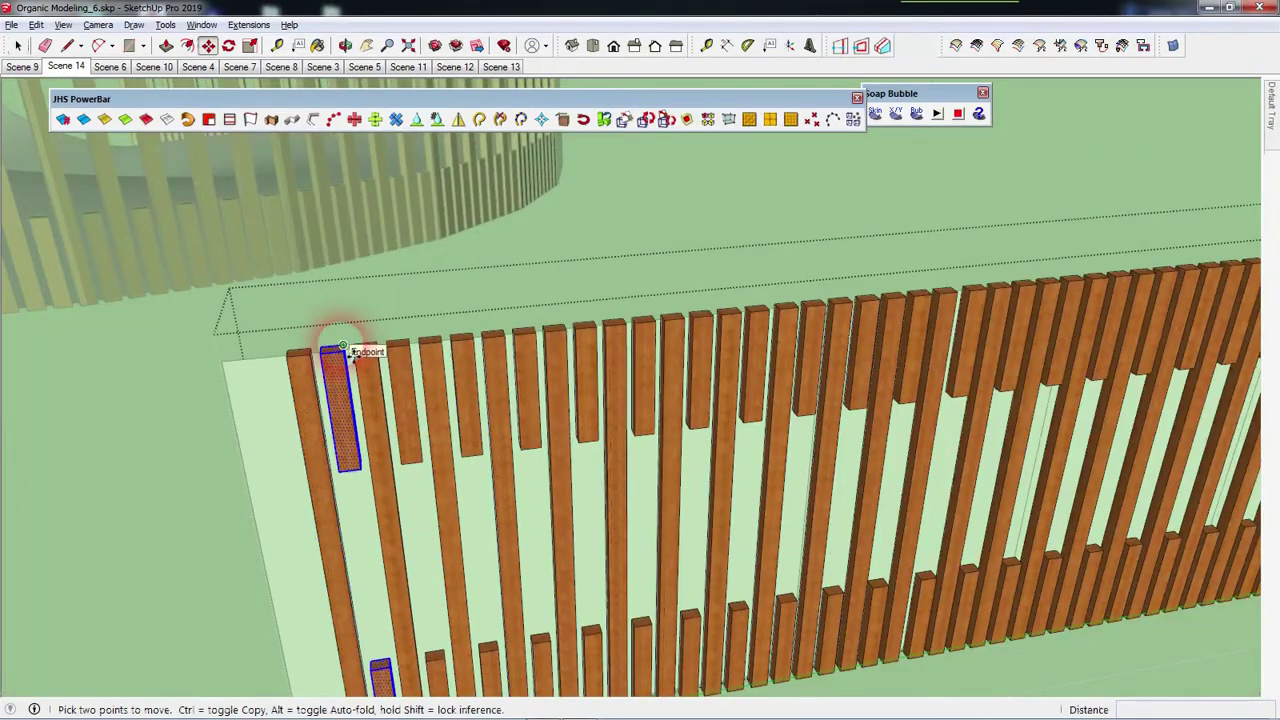
pyautogui.keyDown('ctrl'); pyautogui.moveTo(343, 348); pyautogui.dragTo(285, 355); pyautogui.keyUp('ctrl')
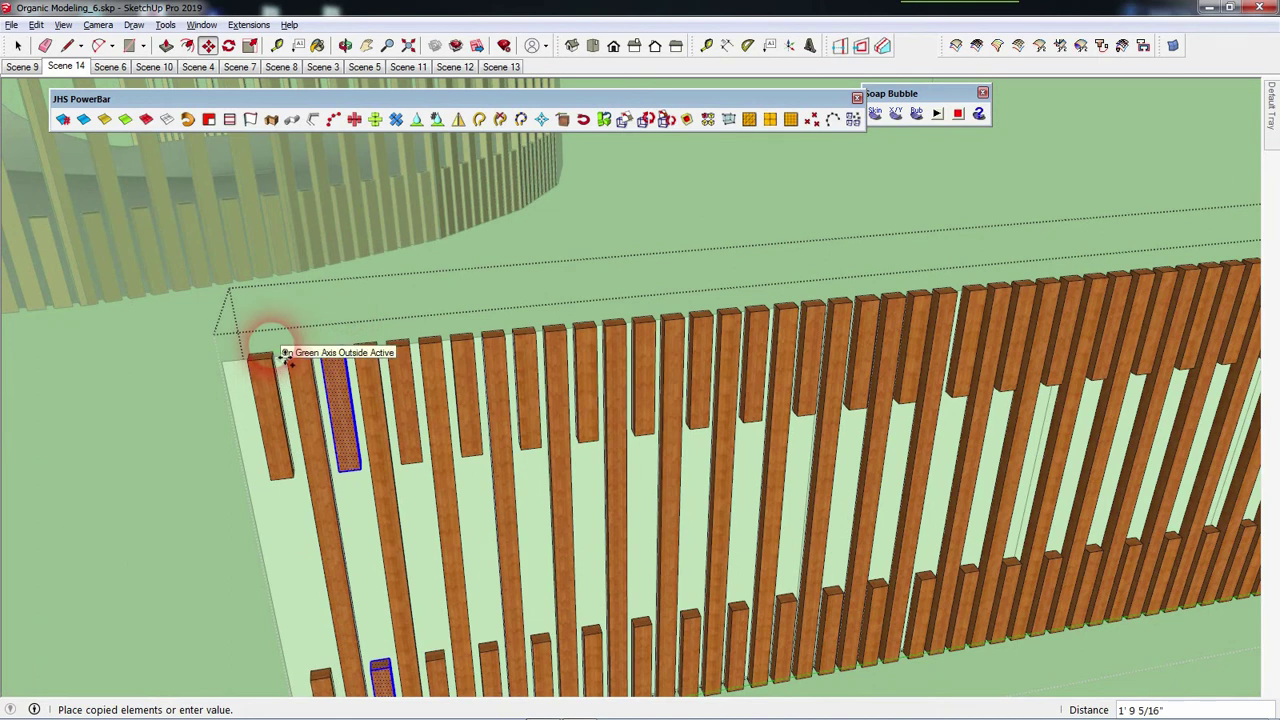
pyautogui.click(286, 357)
pyautogui.write('20')
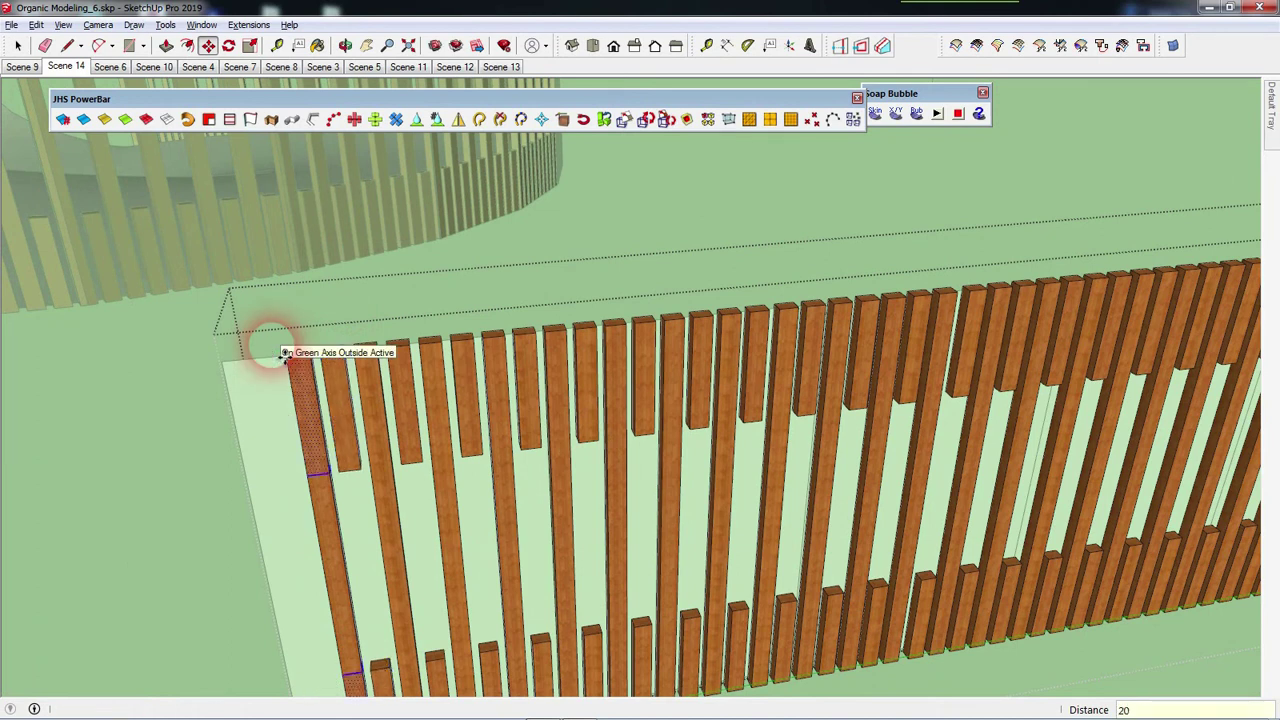
pyautogui.press('Return')
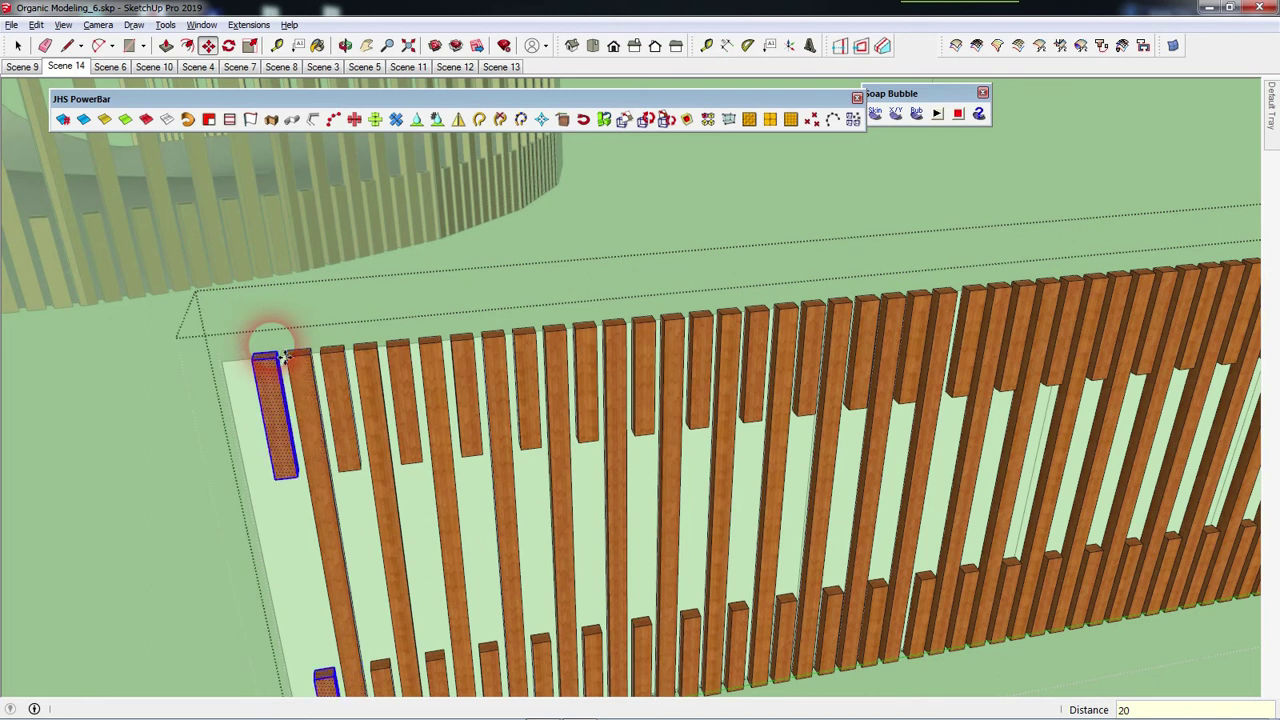
pyautogui.press('space')
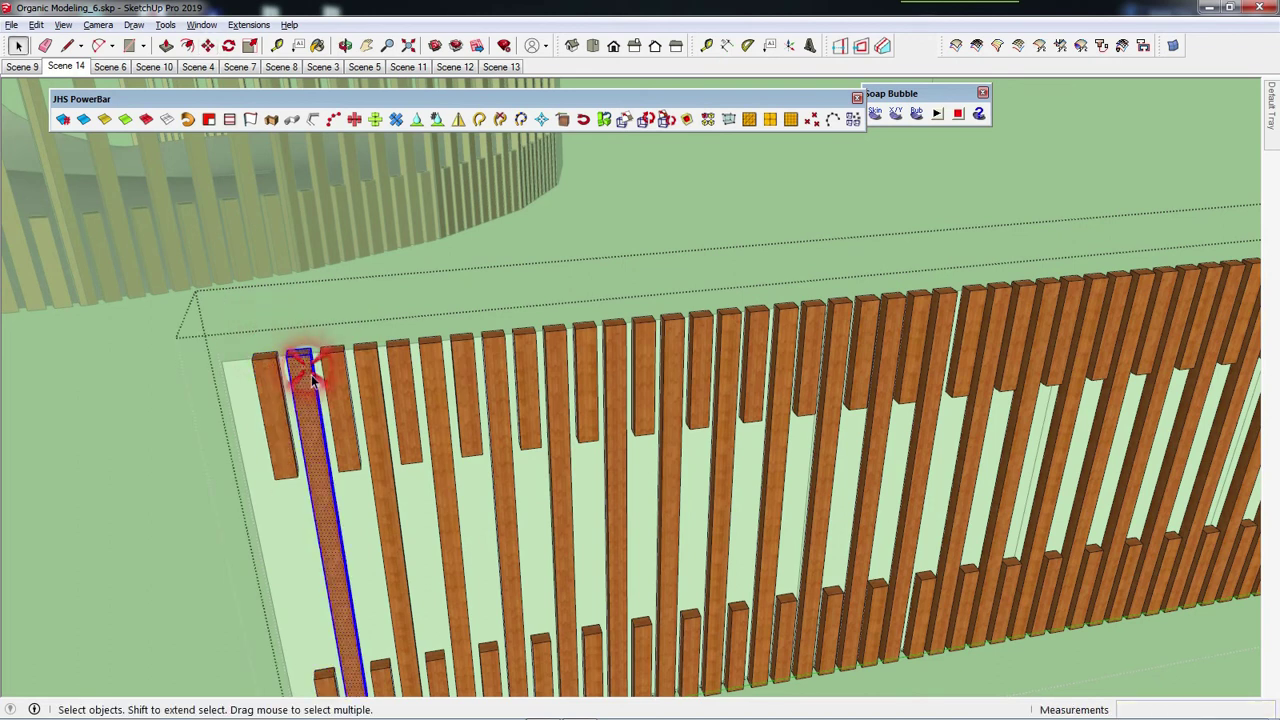
# Copy another board to the very left end of the straight fence.
pyautogui.press('m')
pyautogui.click(300, 354)
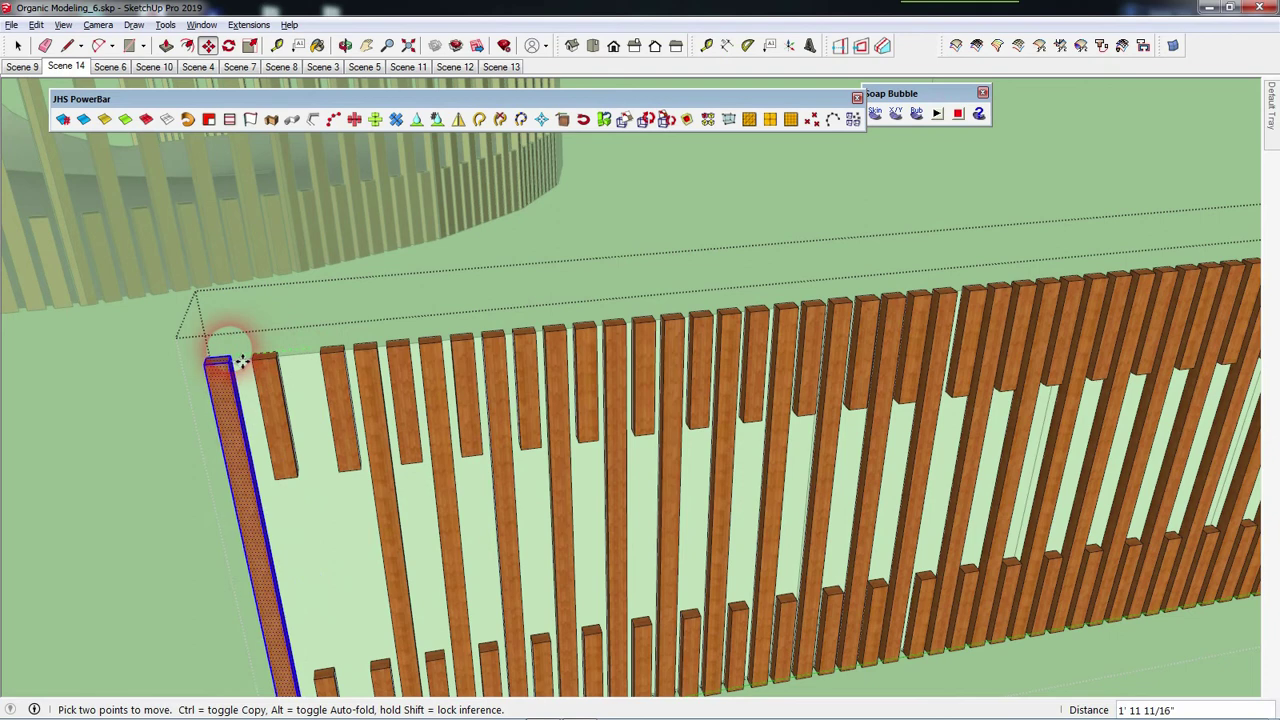
pyautogui.press('ctrl')
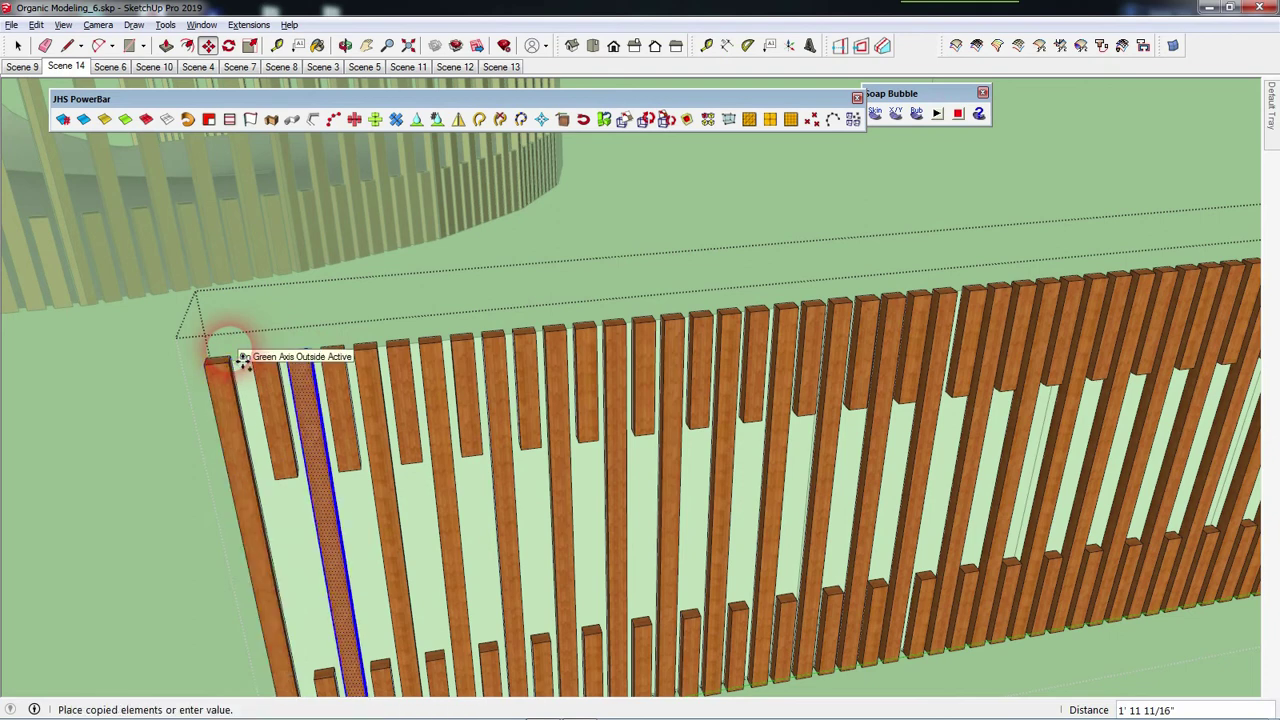
pyautogui.write('20')
pyautogui.click(241, 360)
pyautogui.press('space')
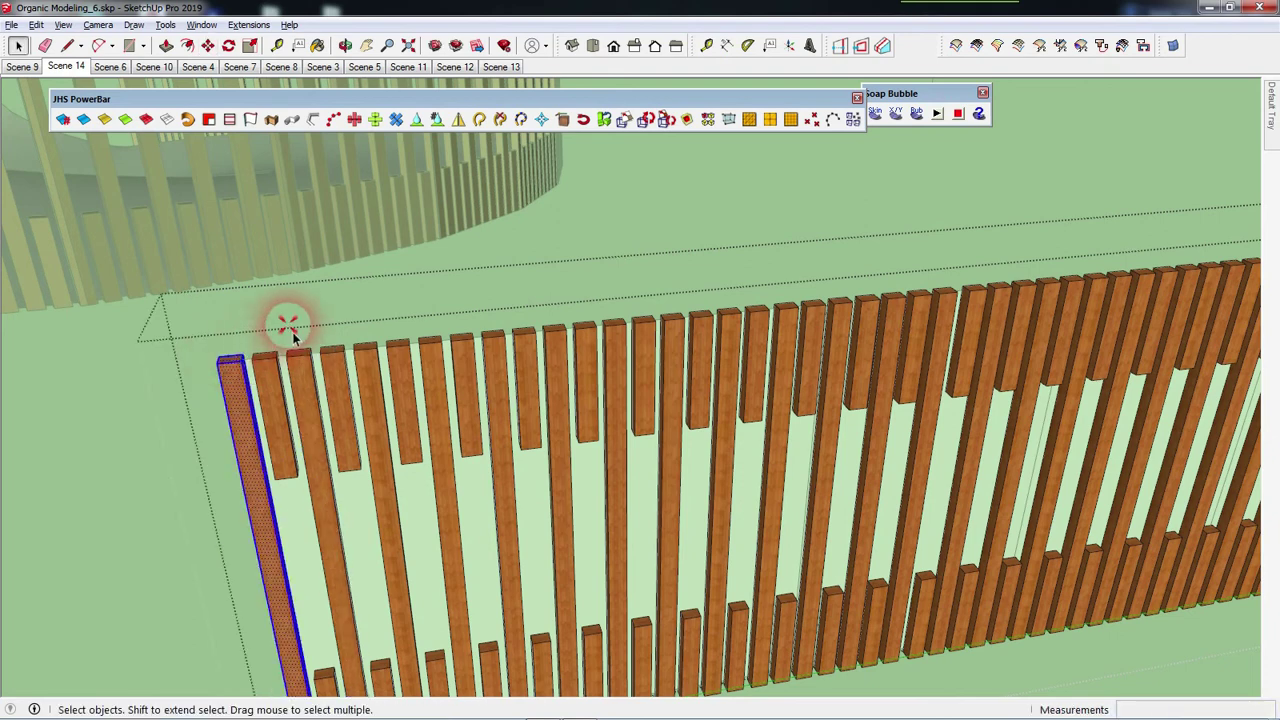
# Open the straight fence group and select the last slat at its right end.
pyautogui.moveTo(293, 338)
pyautogui.mouseDown(button='middle')
pyautogui.moveTo(792, 352)
pyautogui.moveTo(796, 403)
pyautogui.moveTo(1014, 529)
pyautogui.mouseUp(button='middle')
pyautogui.scroll(3, 680, 409)
pyautogui.scroll(2, 643, 403)
pyautogui.scroll(2, 690, 406)
pyautogui.moveTo(737, 409)
pyautogui.mouseDown(button='middle')
pyautogui.moveTo(886, 434)
pyautogui.moveTo(803, 377)
pyautogui.moveTo(814, 400)
pyautogui.moveTo(789, 382)
pyautogui.mouseUp(button='middle')
pyautogui.scroll(3, 796, 386)
pyautogui.click(803, 350)
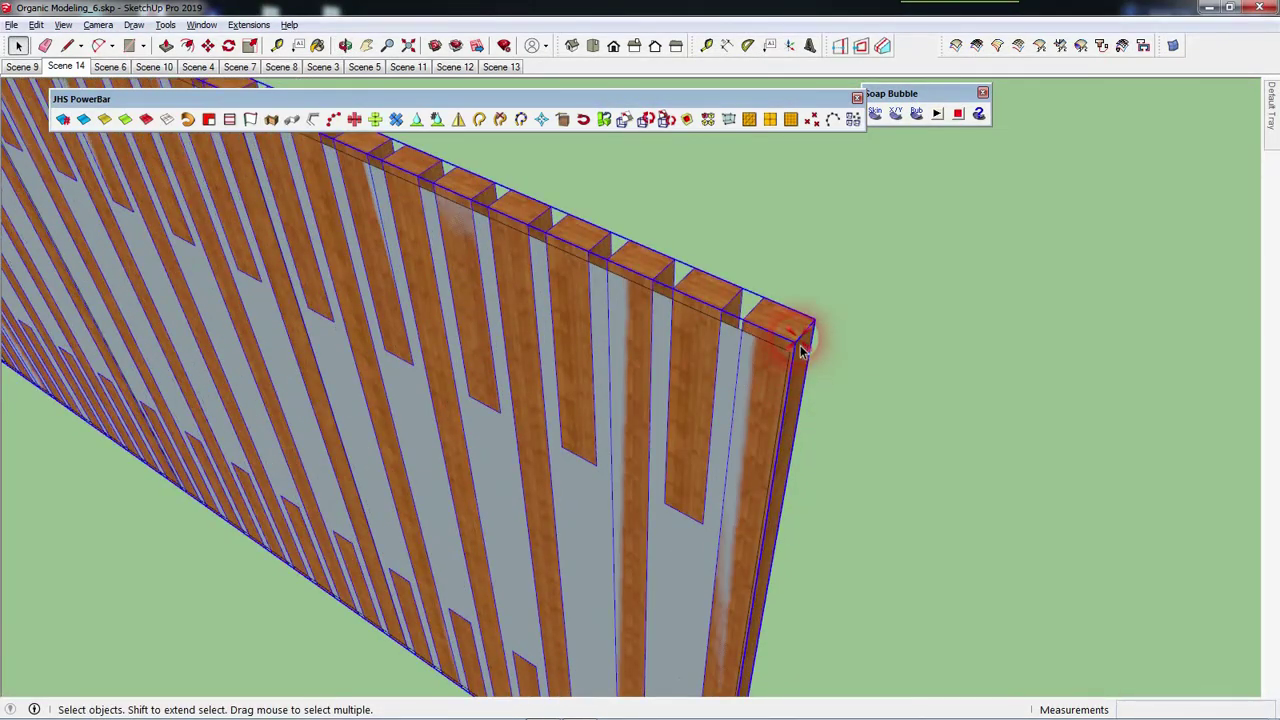
pyautogui.doubleClick(788, 346)
pyautogui.click(790, 343)
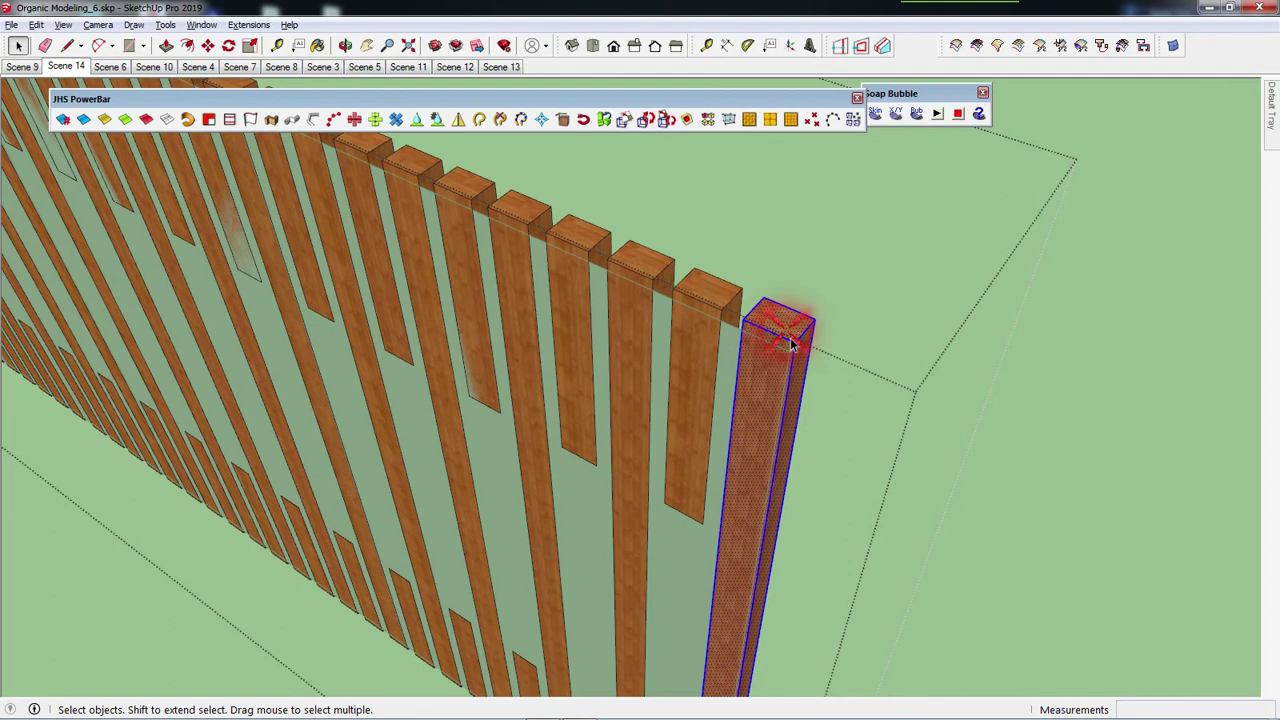
# Shift the end slat 1/2" so it sits flush with the panel's end.
pyautogui.scroll(1, 787, 347)
pyautogui.scroll(1, 786, 380)
pyautogui.press('m')
pyautogui.scroll(1, 806, 366)
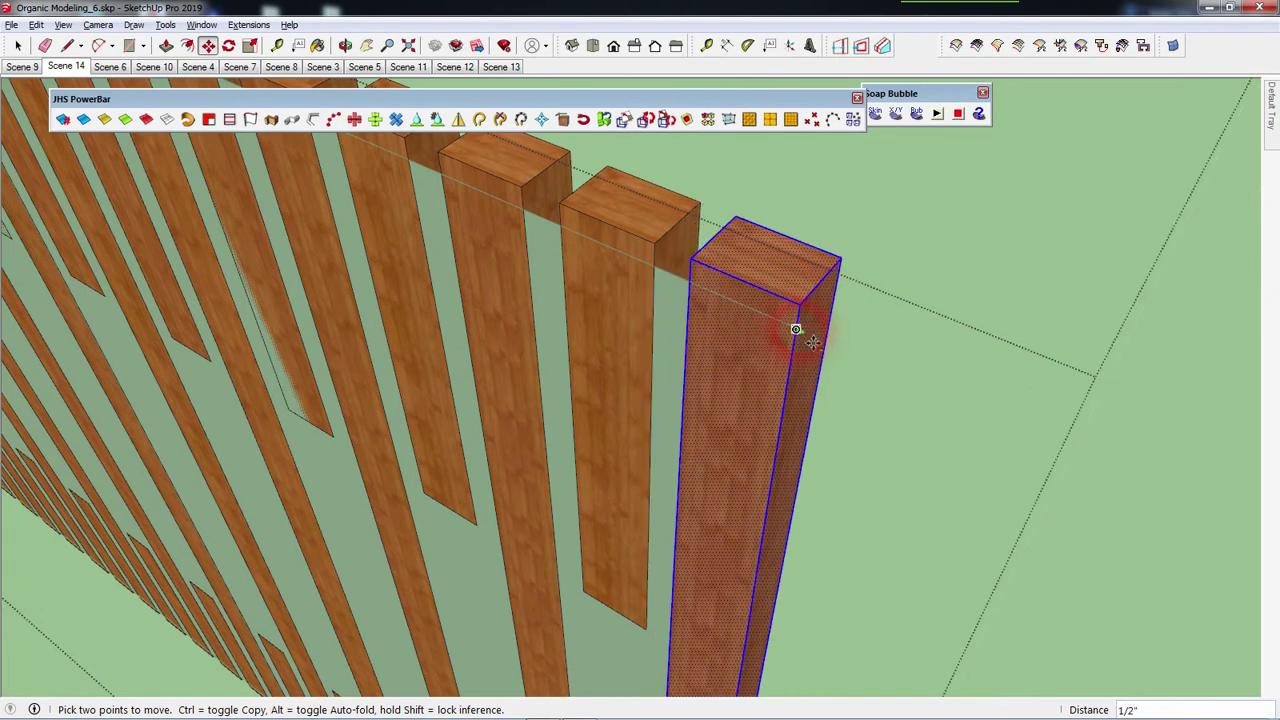
pyautogui.press('space')
pyautogui.click(873, 313)
pyautogui.moveTo(873, 313); pyautogui.dragTo(894, 251, button='middle')
pyautogui.moveTo(777, 354)
pyautogui.mouseDown(button='middle')
pyautogui.moveTo(769, 486)
pyautogui.moveTo(789, 434)
pyautogui.moveTo(806, 434)
pyautogui.moveTo(787, 442)
pyautogui.moveTo(309, 334)
pyautogui.moveTo(260, 423)
pyautogui.mouseUp(button='middle')
pyautogui.moveTo(591, 349)
pyautogui.mouseDown(button='middle')
pyautogui.moveTo(327, 347)
pyautogui.moveTo(639, 361)
pyautogui.mouseUp(button='middle')
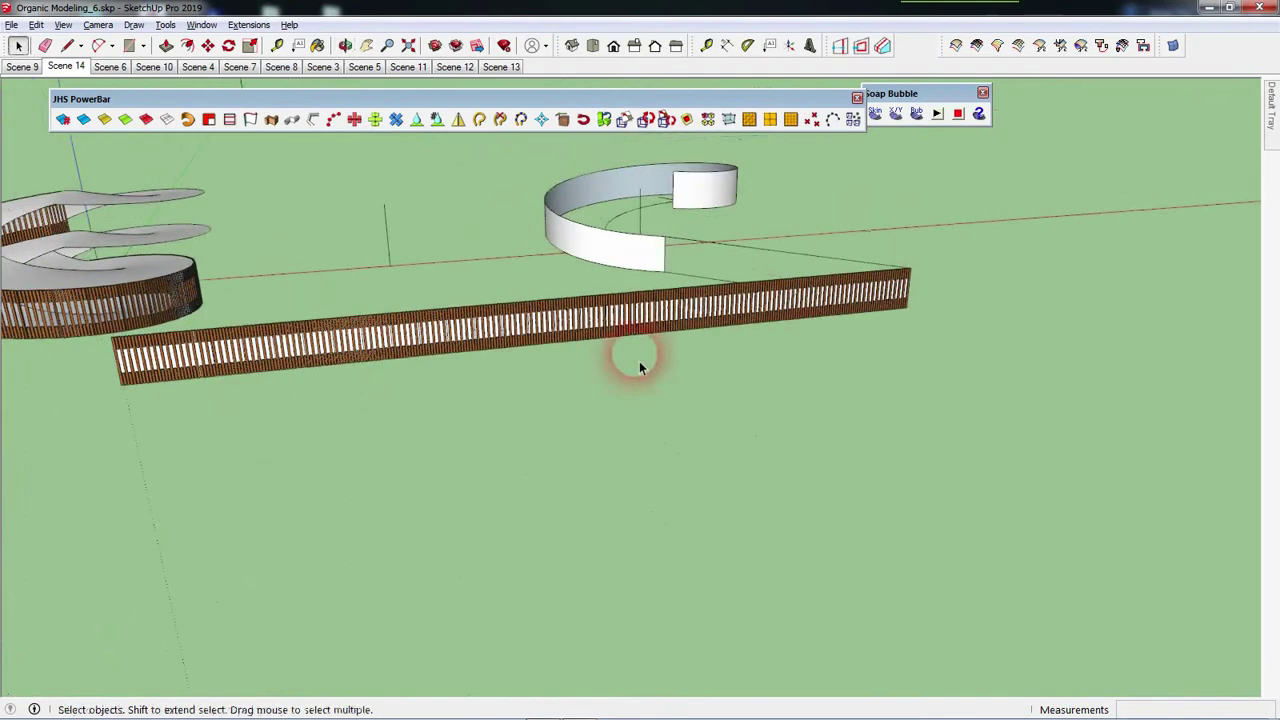
# From another viewpoint, select the enclosing group holding the straight fence and curved ribbon wall.
pyautogui.scroll(2, 794, 223)
pyautogui.scroll(2, 784, 237)
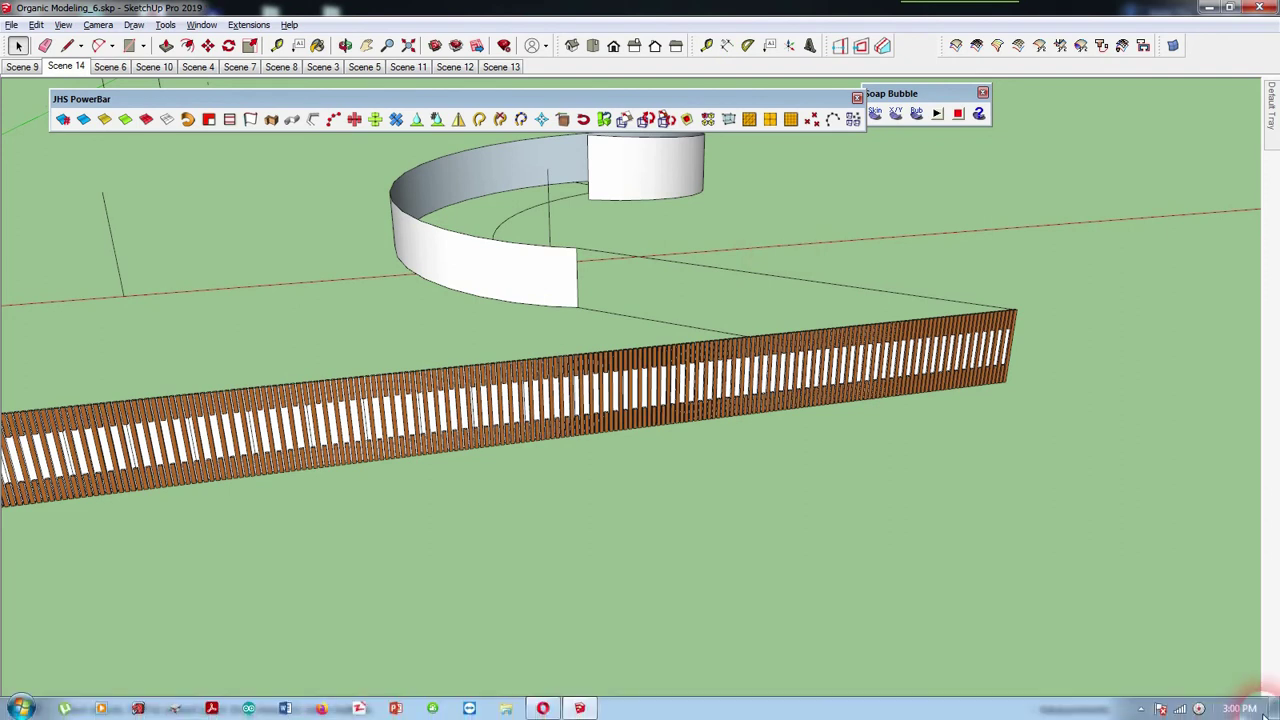
pyautogui.rightClick(1213, 707)
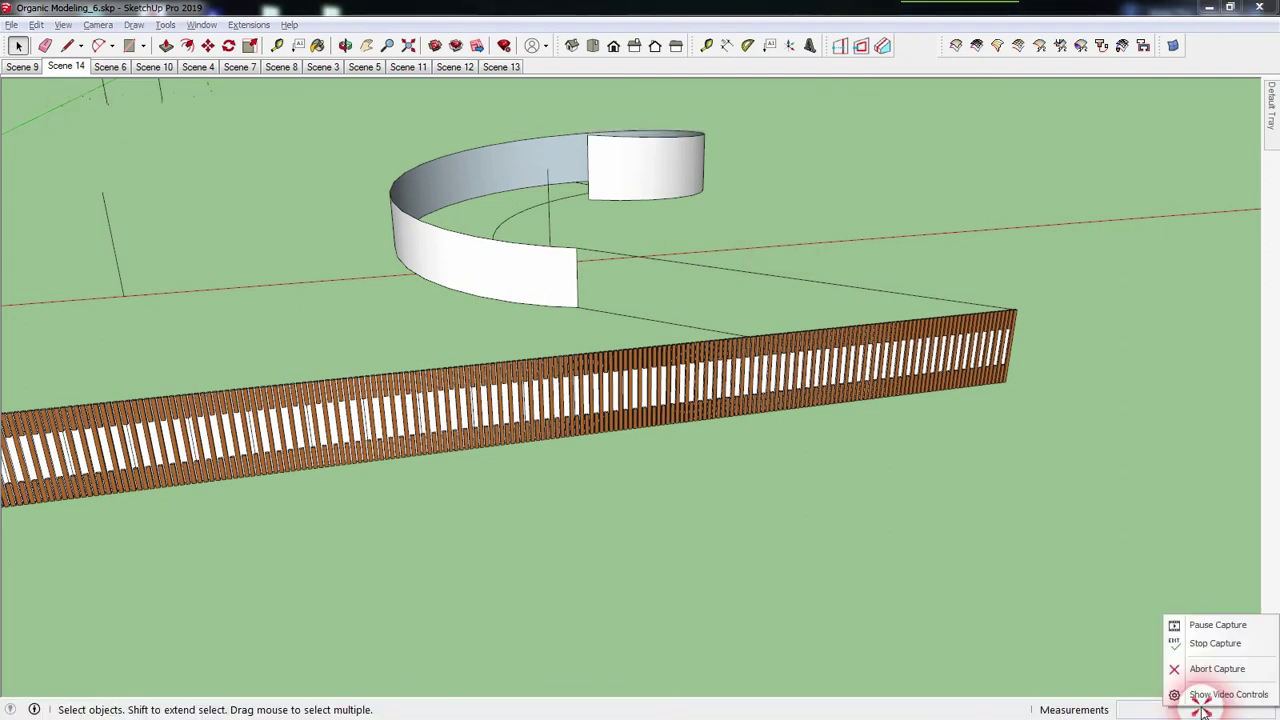
pyautogui.click(1200, 621)
pyautogui.moveTo(1060, 545)
pyautogui.mouseDown(button='middle')
pyautogui.moveTo(671, 528)
pyautogui.moveTo(1044, 618)
pyautogui.mouseUp(button='middle')
pyautogui.scroll(5, 357, 423)
pyautogui.click(491, 434)
pyautogui.click(707, 430)
pyautogui.click(648, 517)
pyautogui.click(718, 470)
pyautogui.click(218, 27)
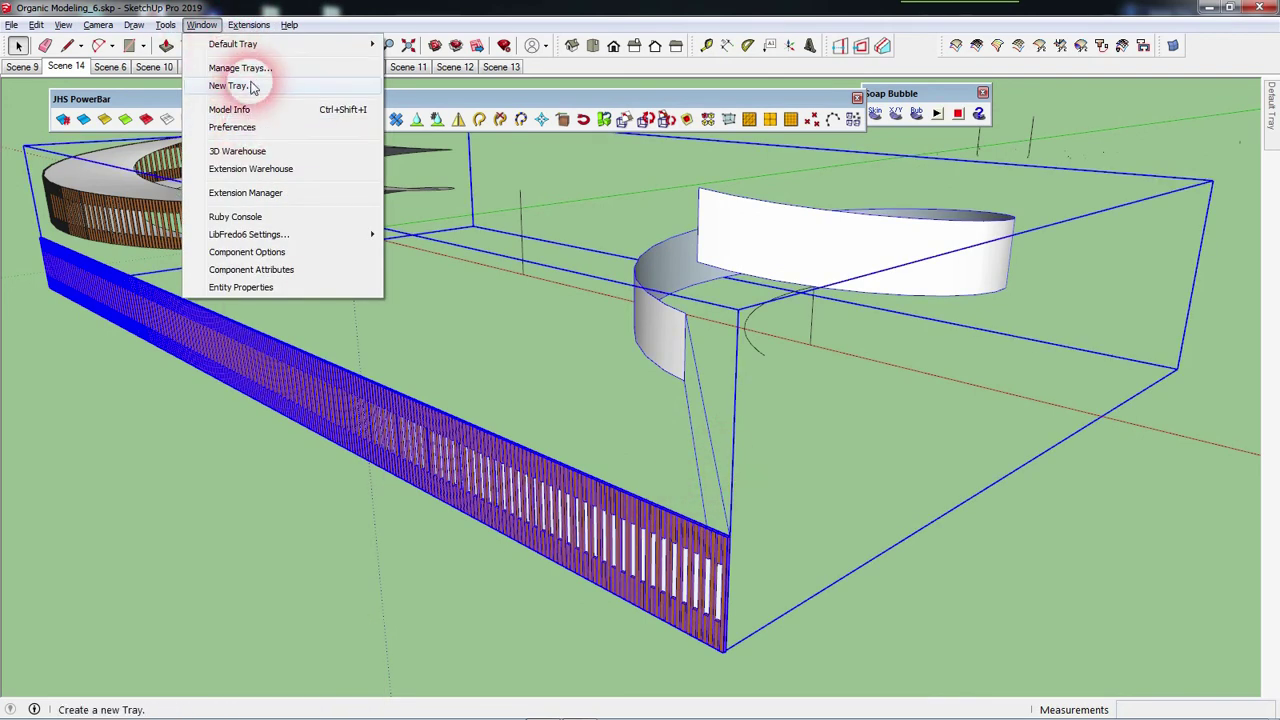
pyautogui.moveTo(264, 103)
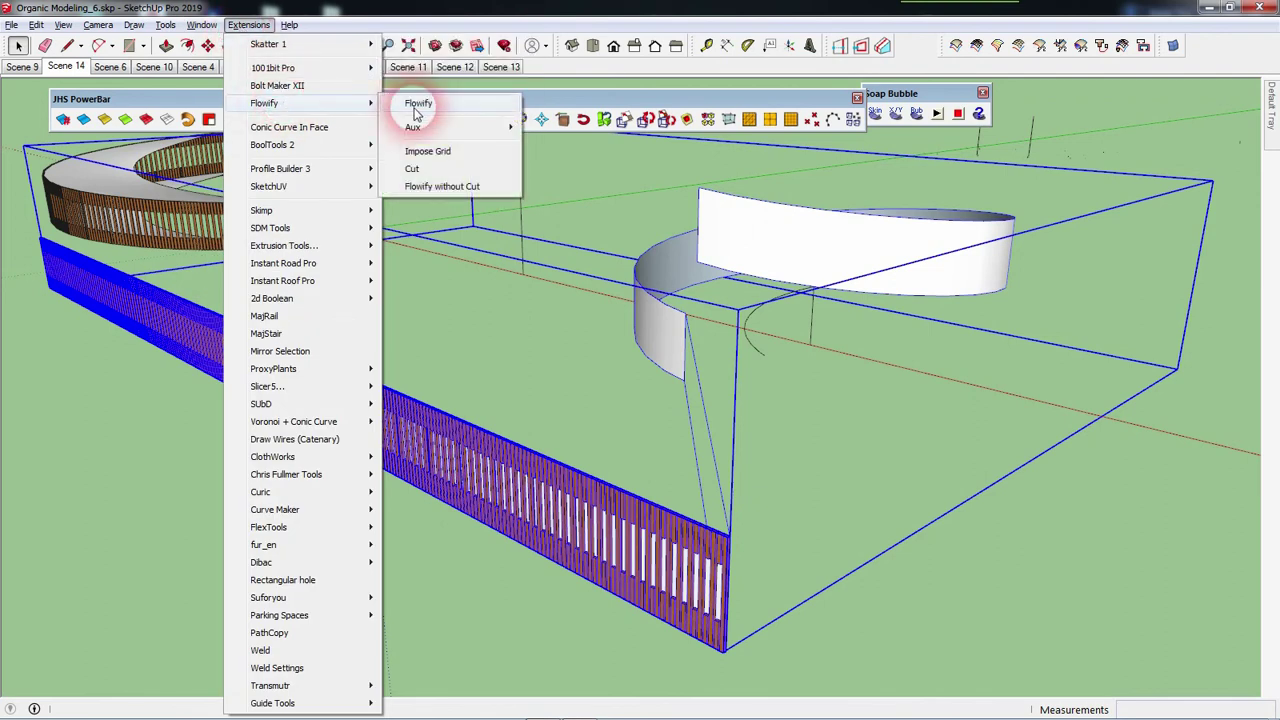
# Flowify the fence boards onto the spiral wall, then delete the leftover straight fence and grid group.
pyautogui.click(416, 106)
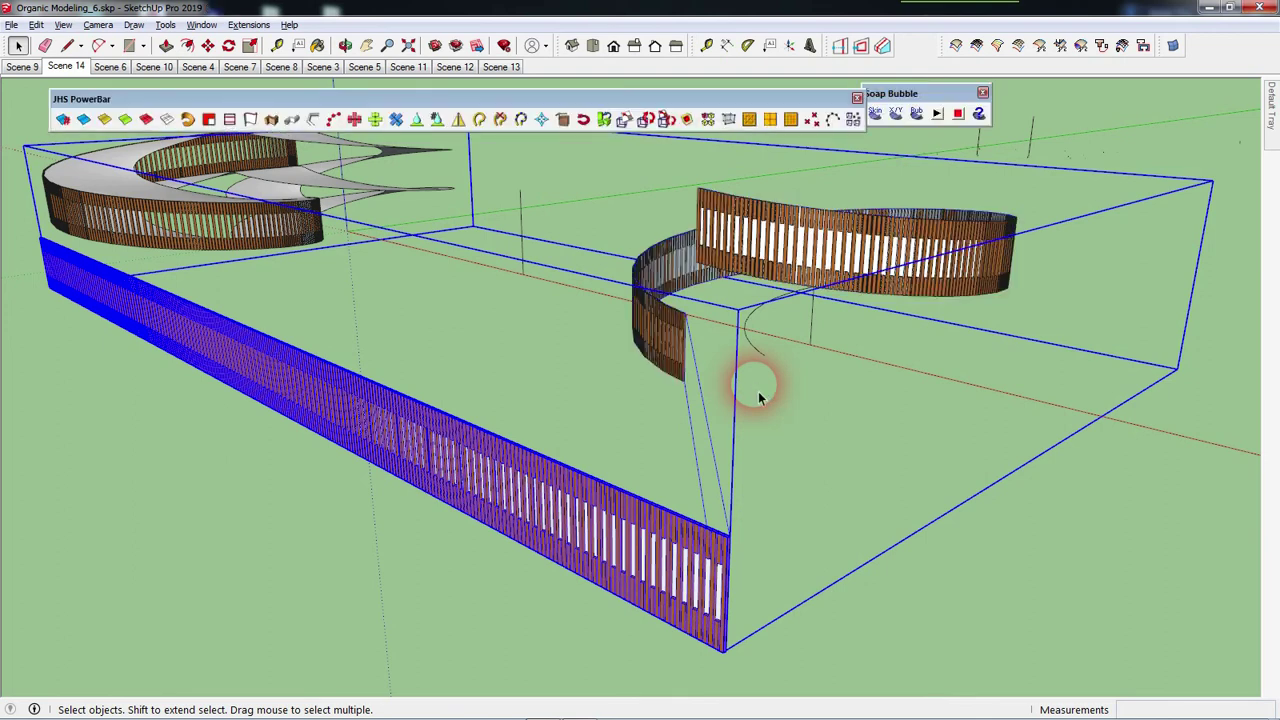
pyautogui.click(800, 402)
pyautogui.click(648, 522)
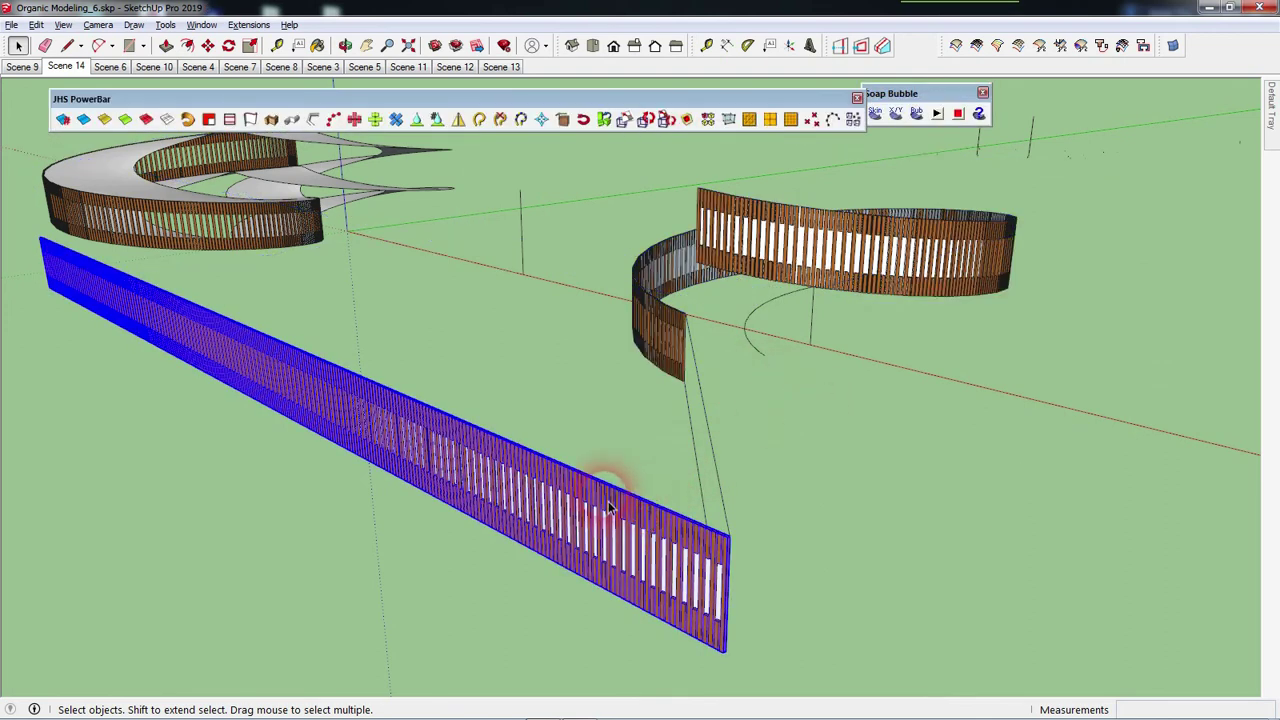
pyautogui.click(607, 505)
pyautogui.click(616, 503)
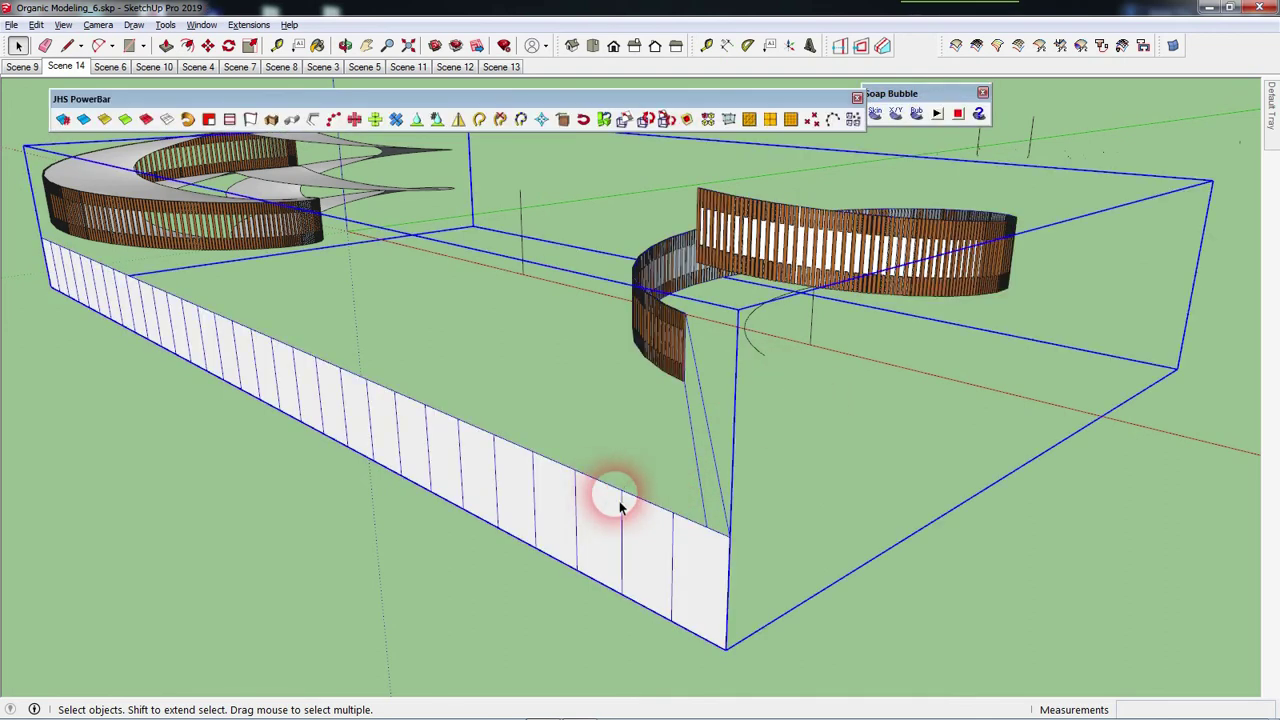
pyautogui.press('Delete')
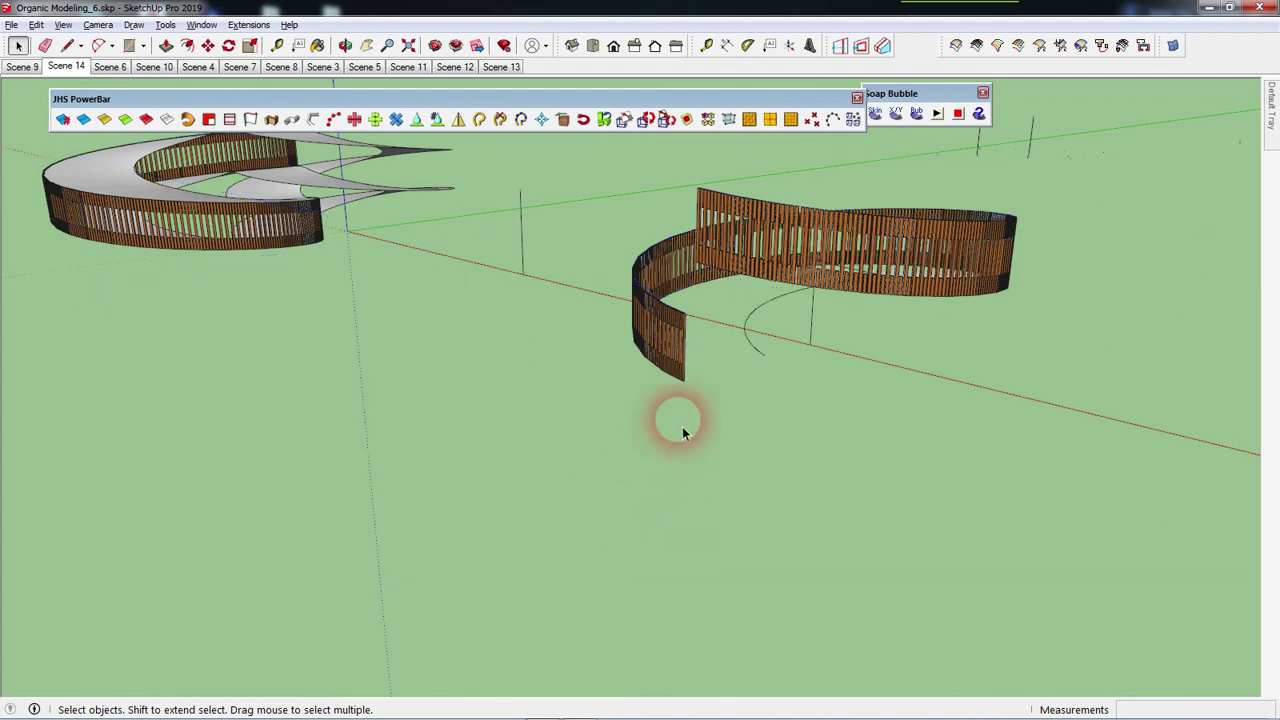
pyautogui.moveTo(680, 423); pyautogui.dragTo(913, 412, button='middle')
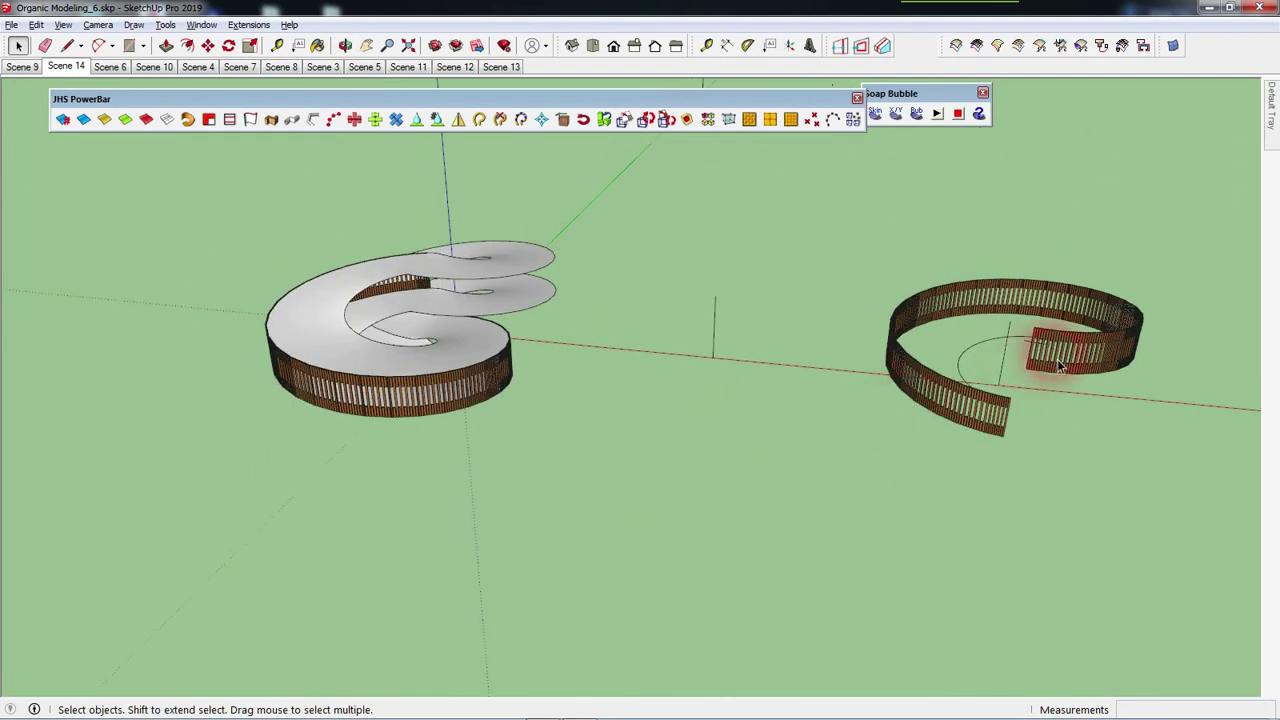
# Move the right spiral fence ring onto the central spiral form.
pyautogui.click(983, 398)
pyautogui.scroll(3, 1012, 402)
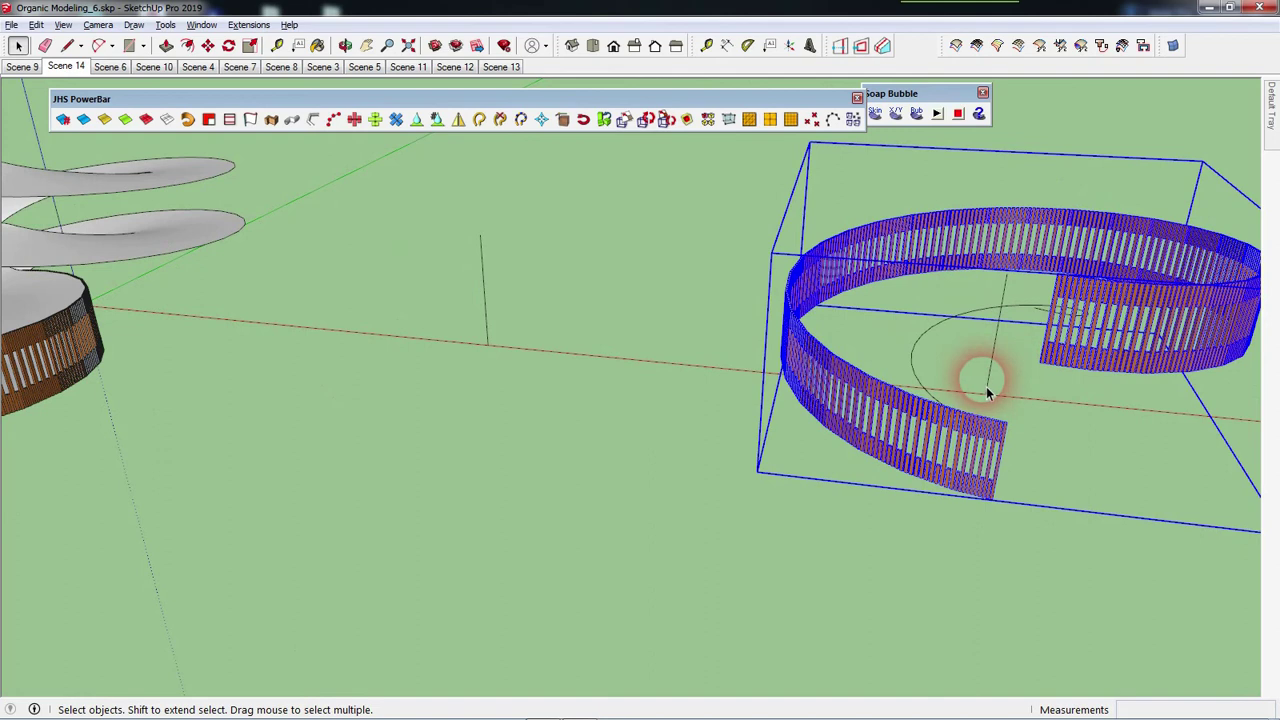
pyautogui.press('m')
pyautogui.click(998, 403)
pyautogui.scroll(-2, 1030, 430)
pyautogui.scroll(-3, 1063, 450)
pyautogui.moveTo(1063, 443); pyautogui.dragTo(1145, 420, button='middle')
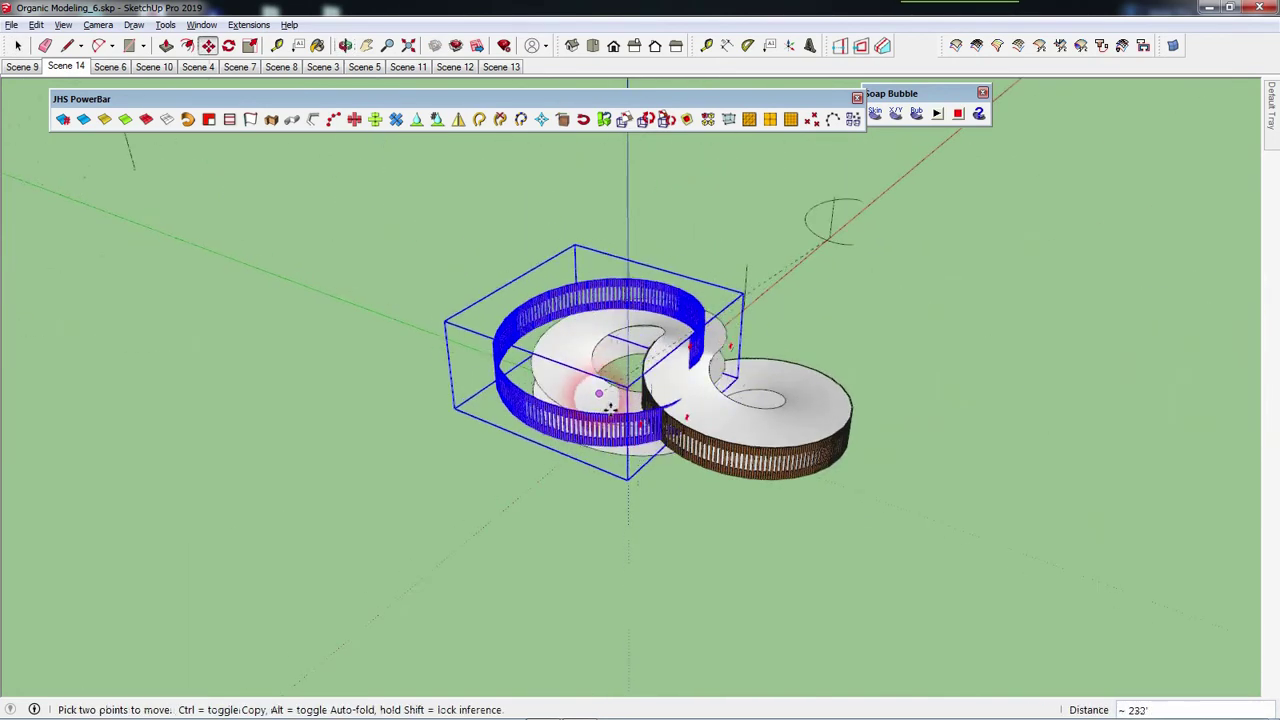
pyautogui.click(690, 410)
# Deselect the ring and orbit overhead and at eye level to check the interlock.
pyautogui.moveTo(690, 410); pyautogui.dragTo(722, 287, button='middle')
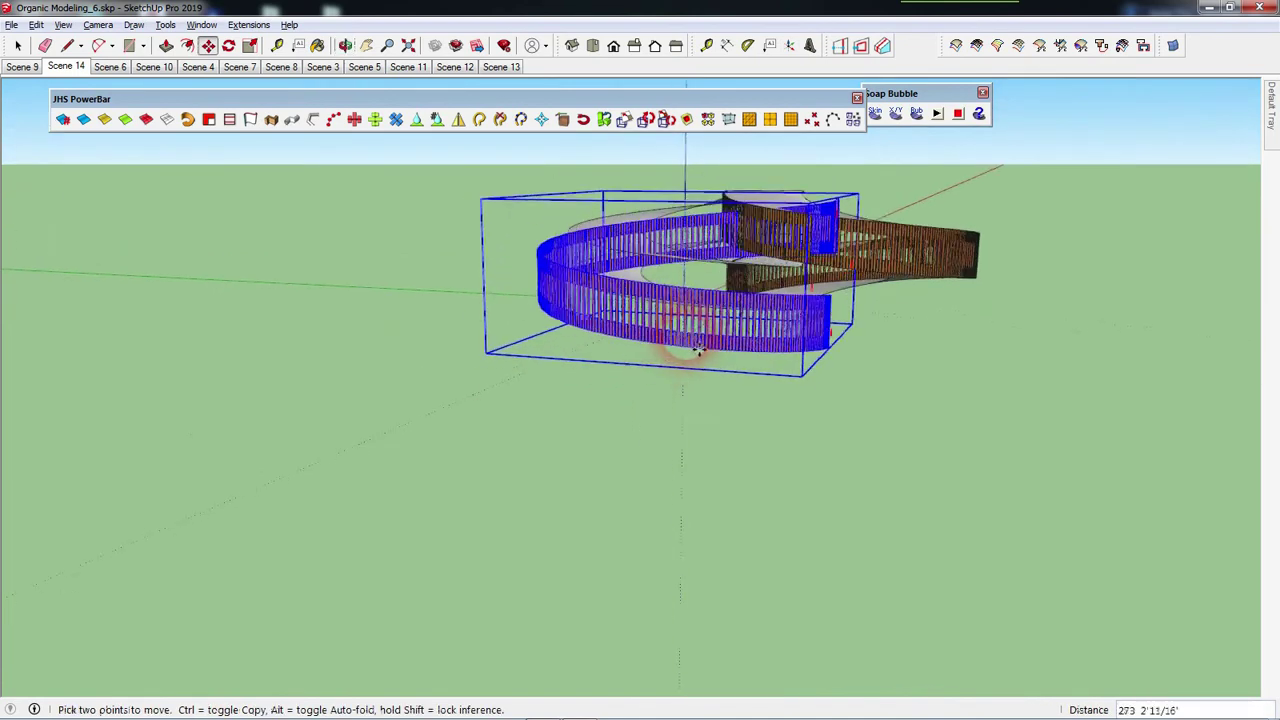
pyautogui.moveTo(722, 287)
pyautogui.mouseDown(button='middle')
pyautogui.moveTo(652, 459)
pyautogui.moveTo(671, 543)
pyautogui.mouseUp(button='middle')
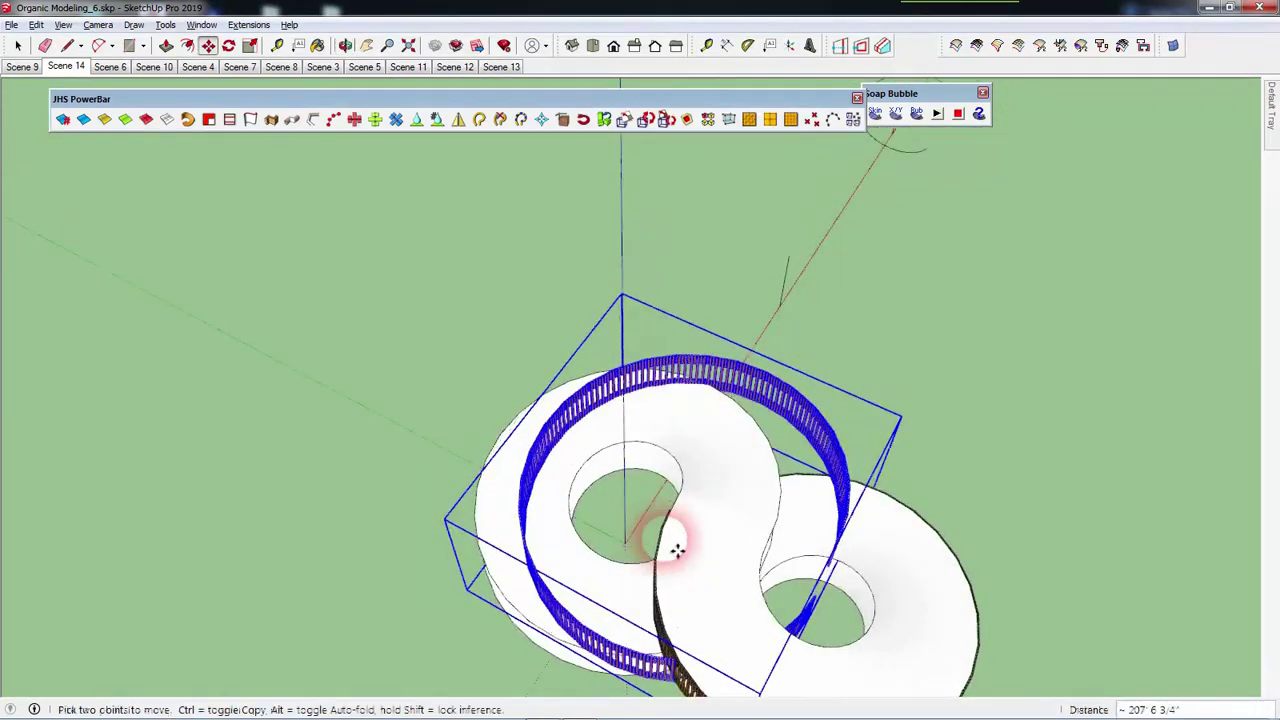
pyautogui.scroll(2, 660, 548)
pyautogui.scroll(2, 630, 547)
pyautogui.scroll(-5, 623, 357)
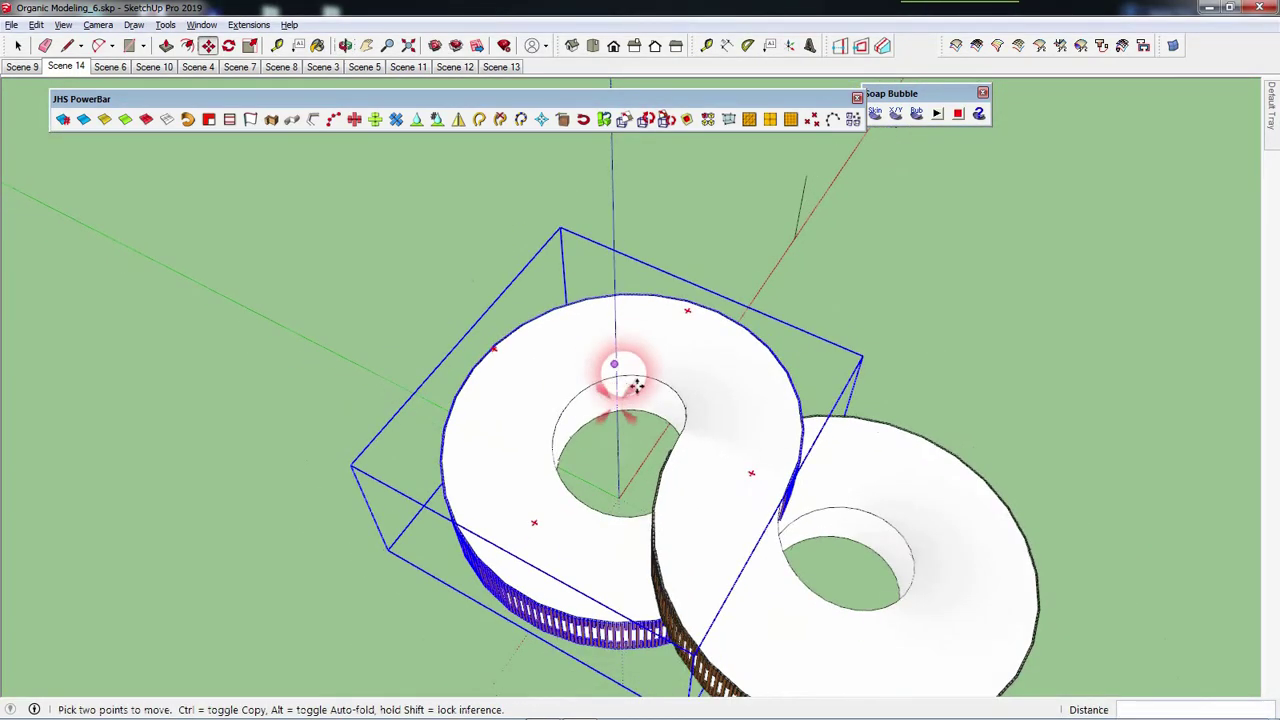
pyautogui.moveTo(623, 357); pyautogui.dragTo(766, 493, button='middle')
pyautogui.press('space')
pyautogui.click(906, 598)
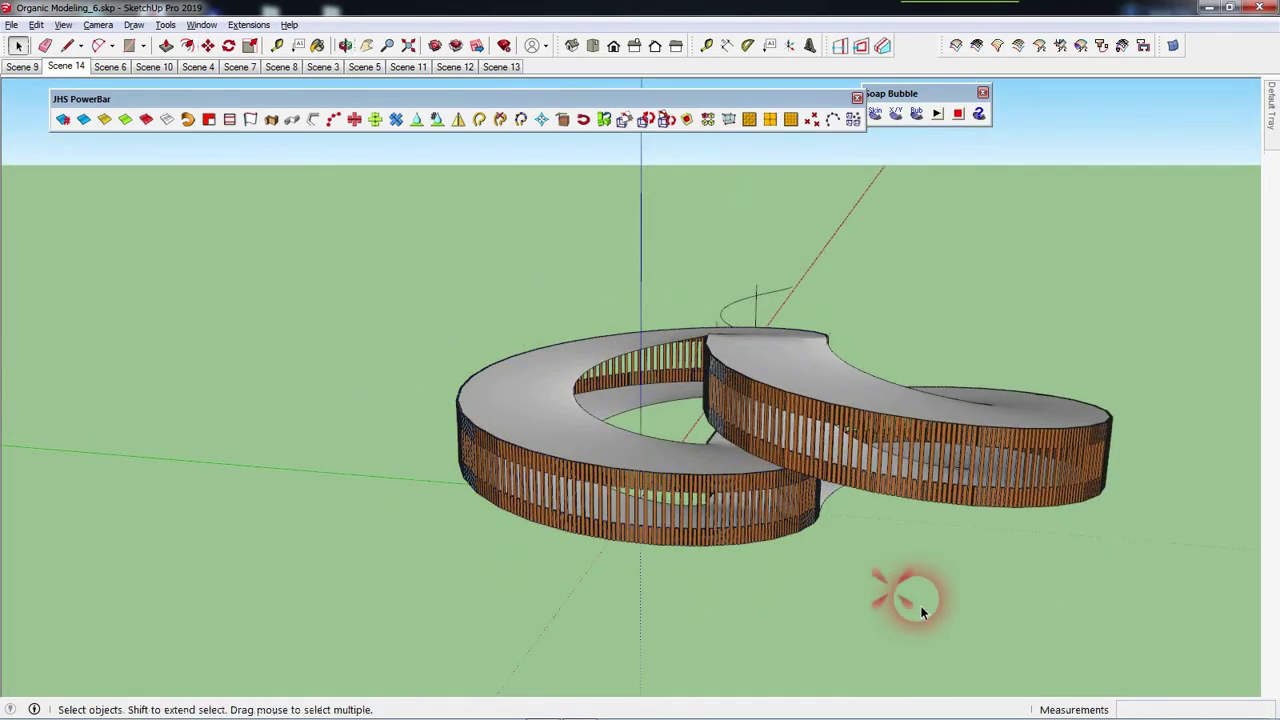
pyautogui.moveTo(880, 587)
pyautogui.mouseDown(button='middle')
pyautogui.moveTo(757, 480)
pyautogui.moveTo(743, 506)
pyautogui.moveTo(676, 499)
pyautogui.moveTo(926, 534)
pyautogui.moveTo(1086, 537)
pyautogui.moveTo(943, 429)
pyautogui.moveTo(1097, 551)
pyautogui.moveTo(1120, 620)
pyautogui.moveTo(1160, 450)
pyautogui.mouseUp(button='middle')
pyautogui.scroll(3, 951, 391)
pyautogui.scroll(2, 991, 423)
pyautogui.moveTo(991, 423)
pyautogui.mouseDown(button='middle')
pyautogui.moveTo(960, 402)
pyautogui.moveTo(566, 343)
pyautogui.moveTo(323, 334)
pyautogui.moveTo(208, 360)
pyautogui.moveTo(666, 423)
pyautogui.moveTo(780, 463)
pyautogui.moveTo(509, 517)
pyautogui.moveTo(929, 480)
pyautogui.mouseUp(button='middle')
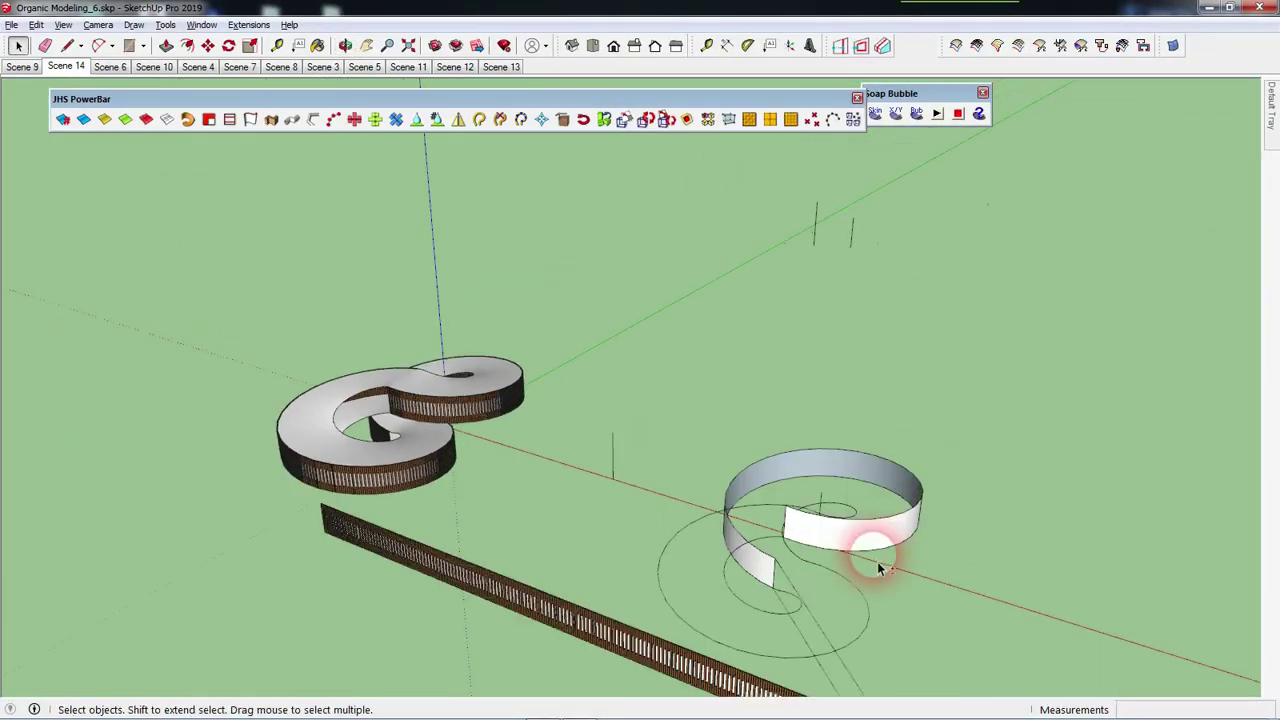
# Move the straight fence strip to a new spot beside the spiral group.
pyautogui.moveTo(873, 538)
pyautogui.mouseDown(button='middle')
pyautogui.moveTo(886, 554)
pyautogui.moveTo(880, 609)
pyautogui.mouseUp(button='middle')
pyautogui.click(880, 612)
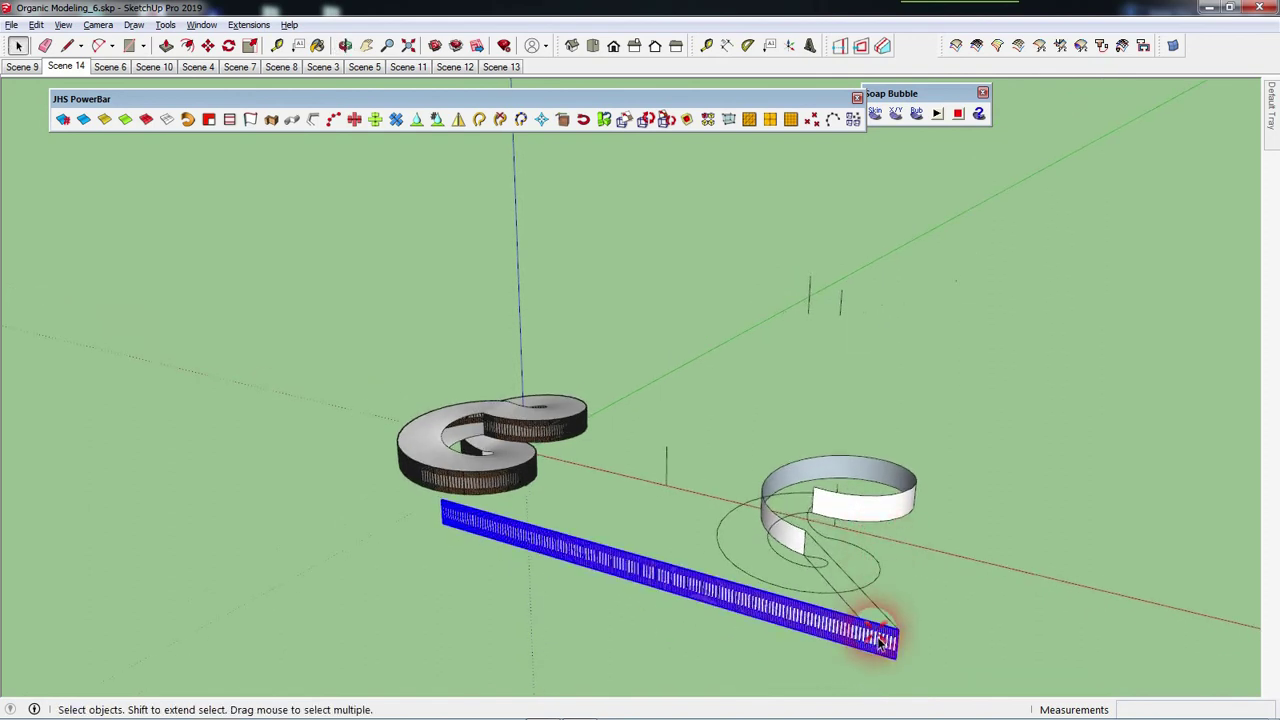
pyautogui.scroll(-2, 868, 607)
pyautogui.scroll(2, 875, 625)
pyautogui.scroll(3, 866, 606)
pyautogui.press('m')
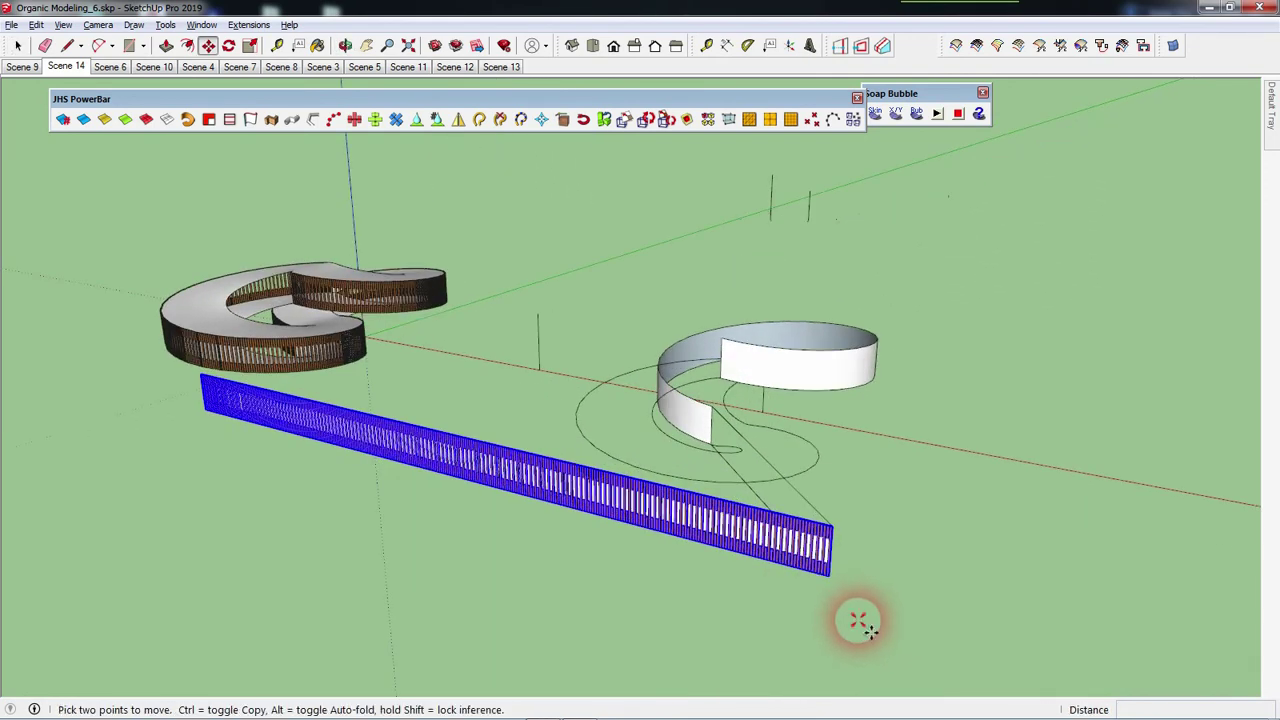
pyautogui.click(857, 617)
pyautogui.click(829, 660)
pyautogui.press('space')
# Delete the flat white strip inside the spiral group.
pyautogui.click(818, 550)
pyautogui.doubleClick(822, 550)
pyautogui.click(822, 550)
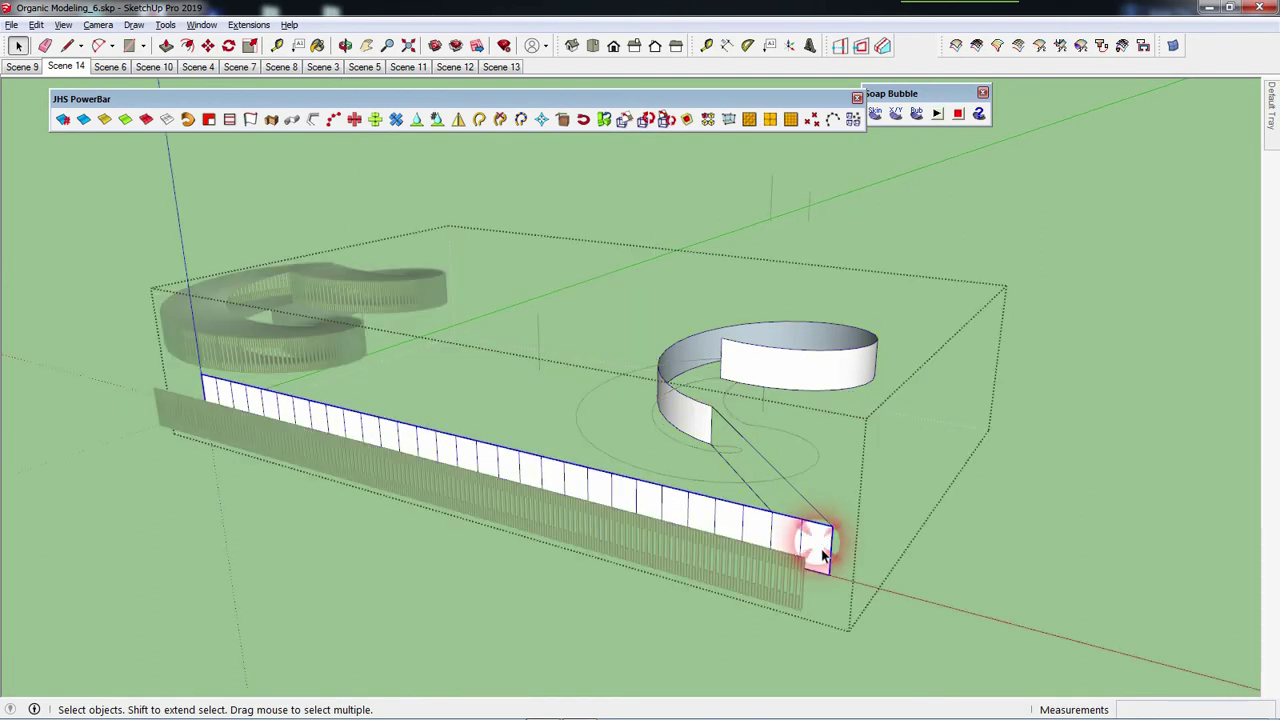
pyautogui.press('Delete')
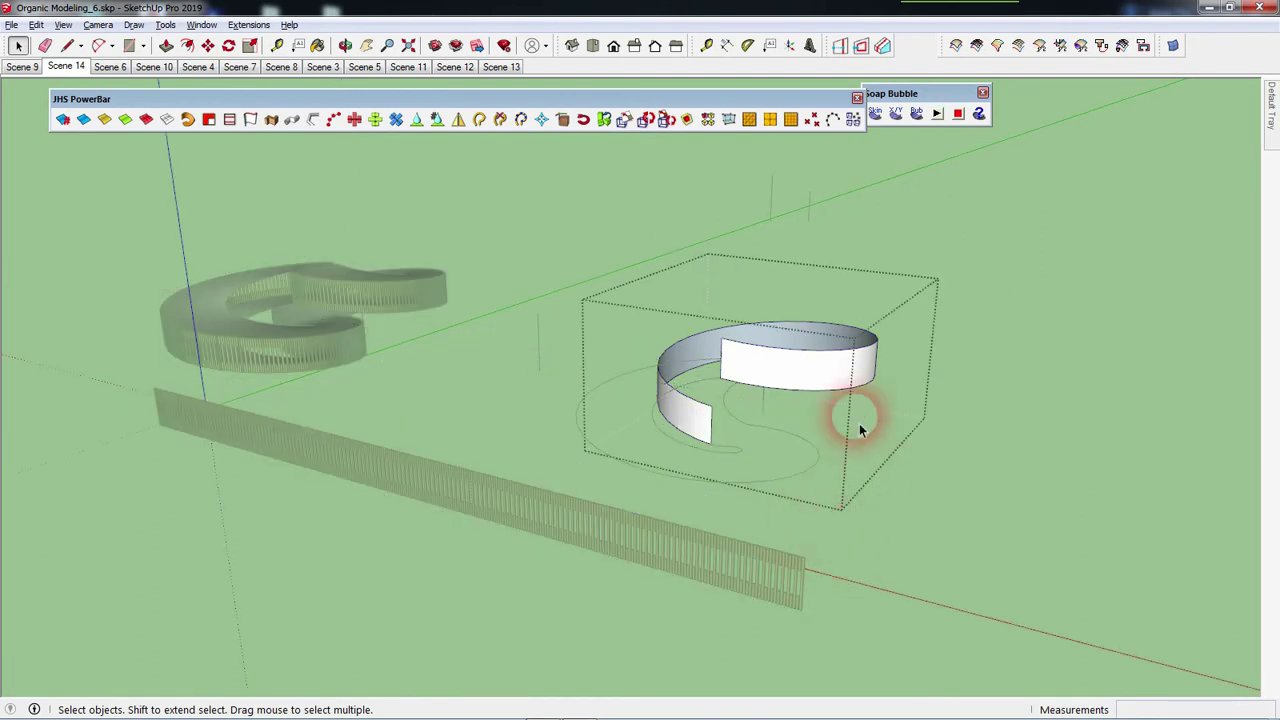
# Delete the curved wall's upper arc and leftover vertical edge inside the nested spiral group.
pyautogui.click(818, 388)
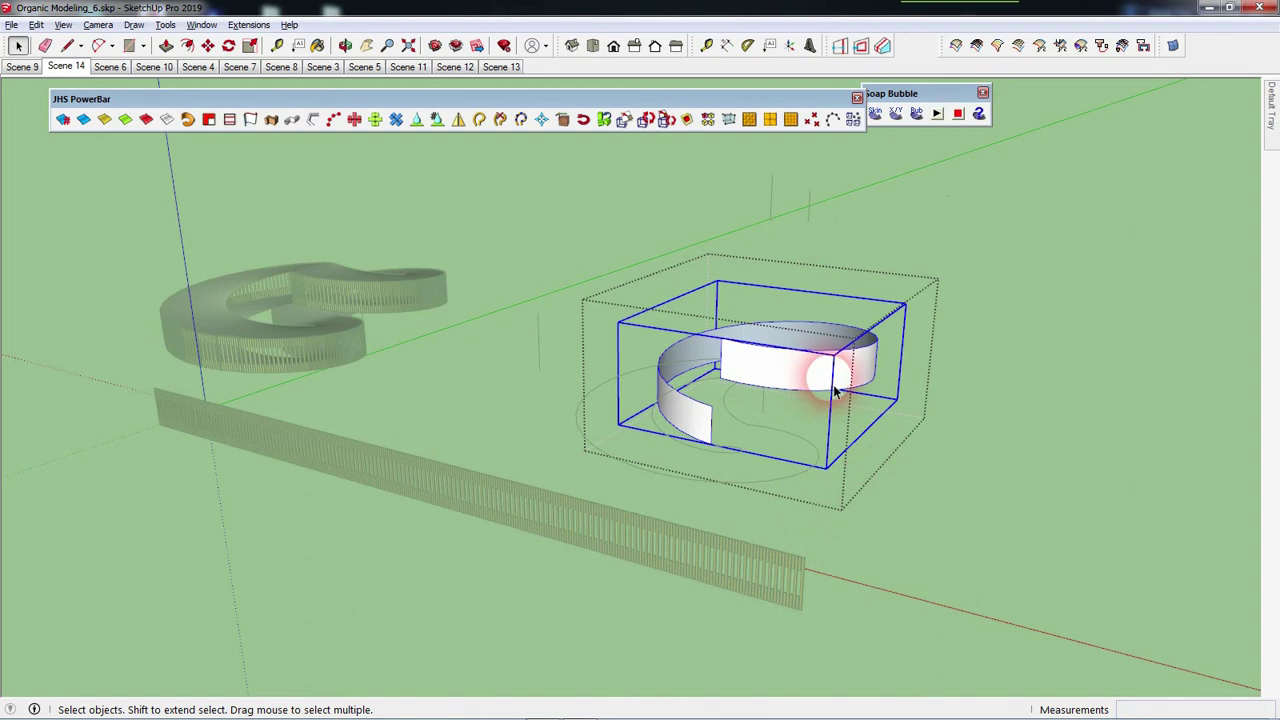
pyautogui.doubleClick(830, 375)
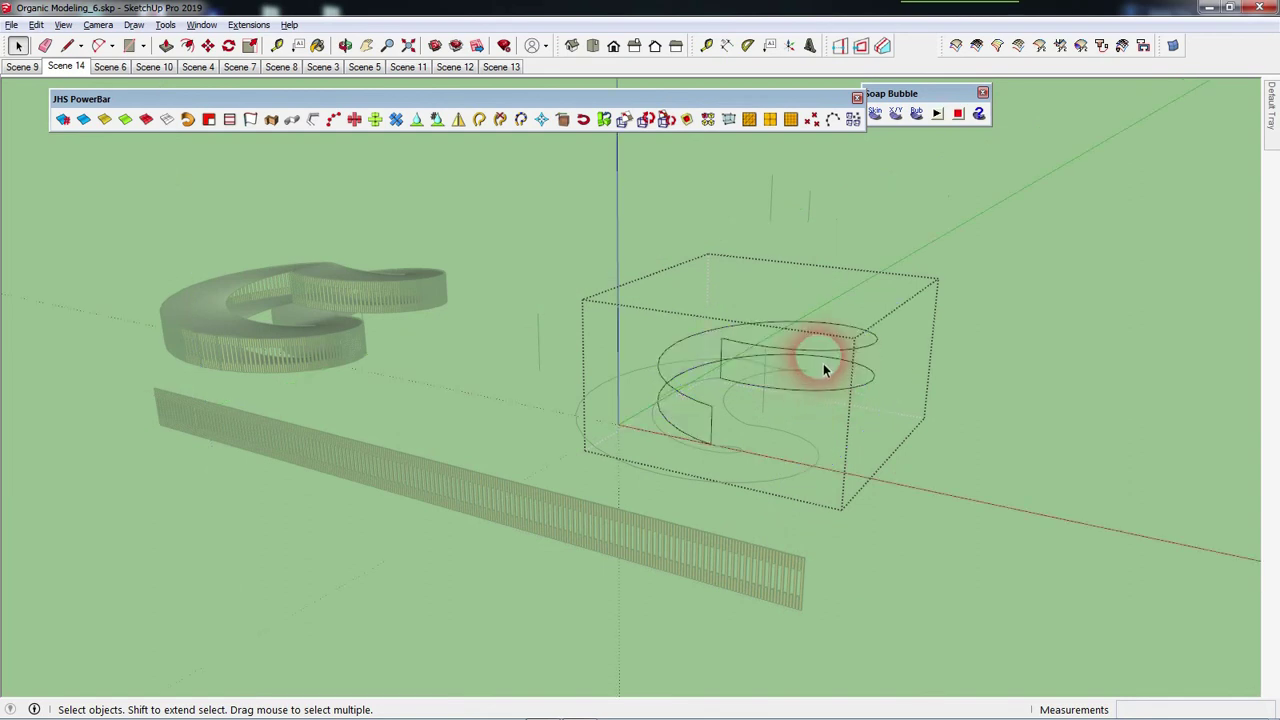
pyautogui.click(760, 360)
pyautogui.press('Delete')
pyautogui.click(728, 358)
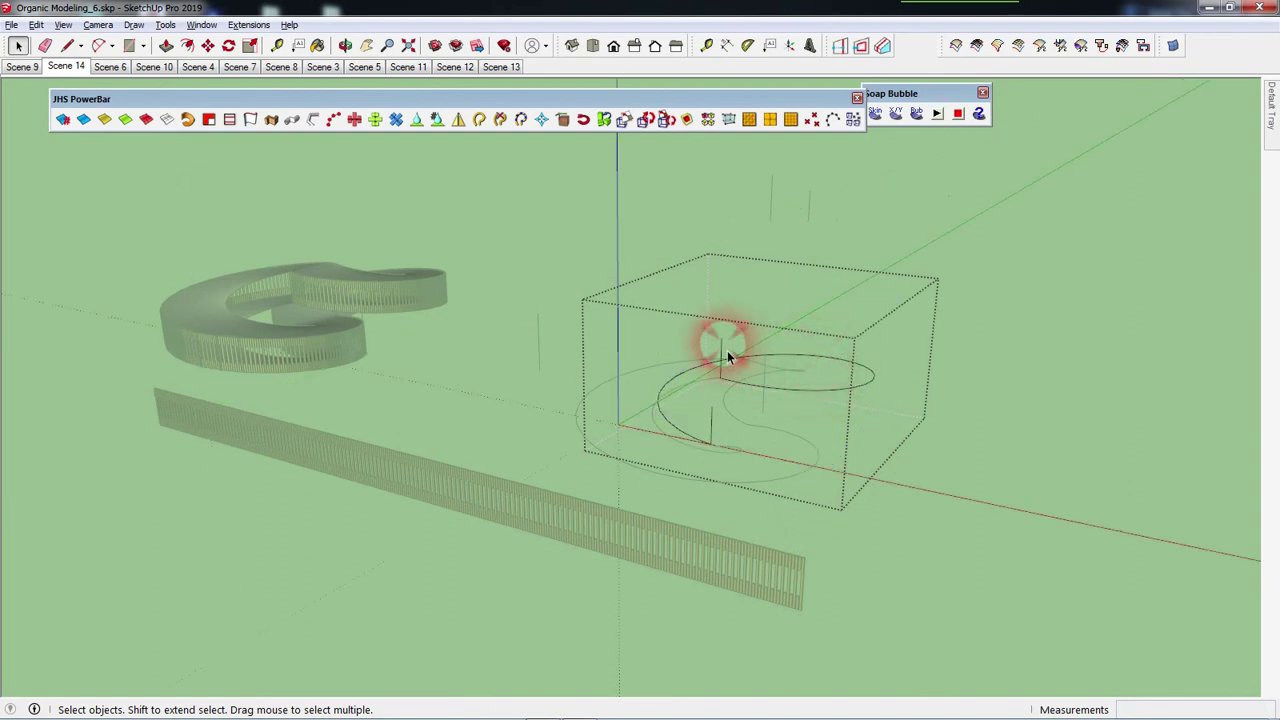
pyautogui.press('Delete')
pyautogui.click(720, 417)
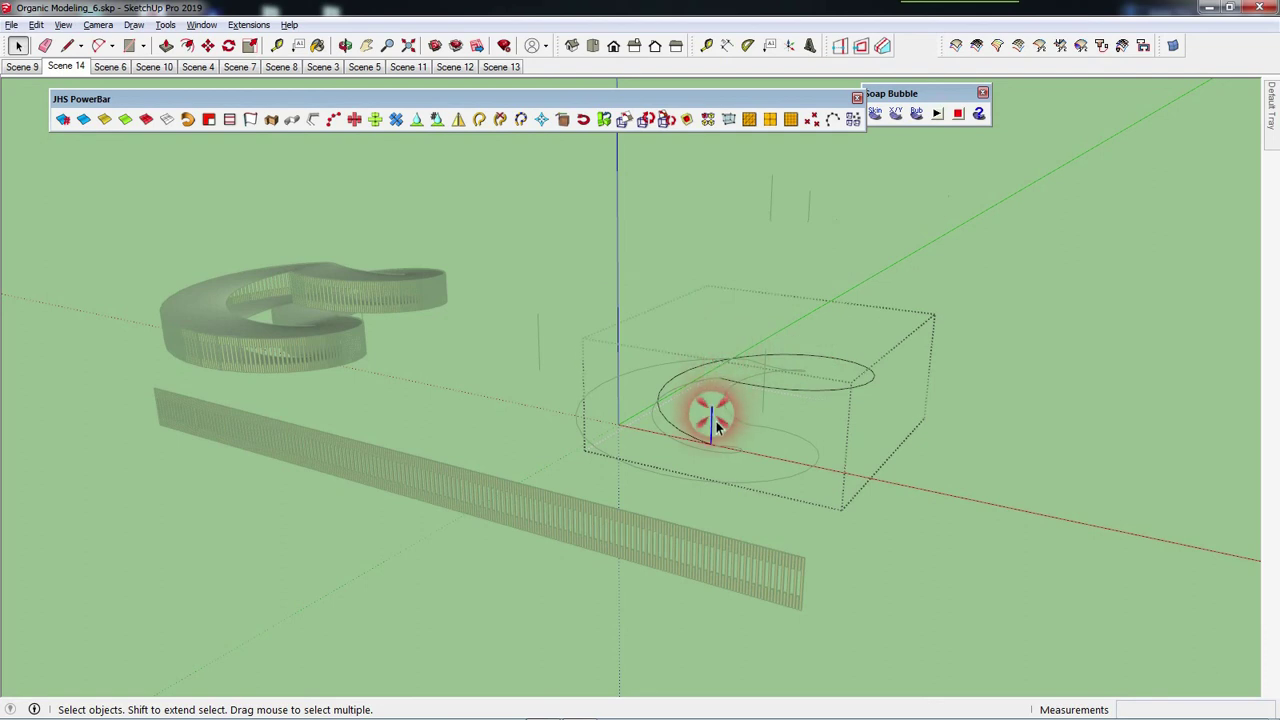
pyautogui.click(1030, 500)
pyautogui.scroll(3, 716, 400)
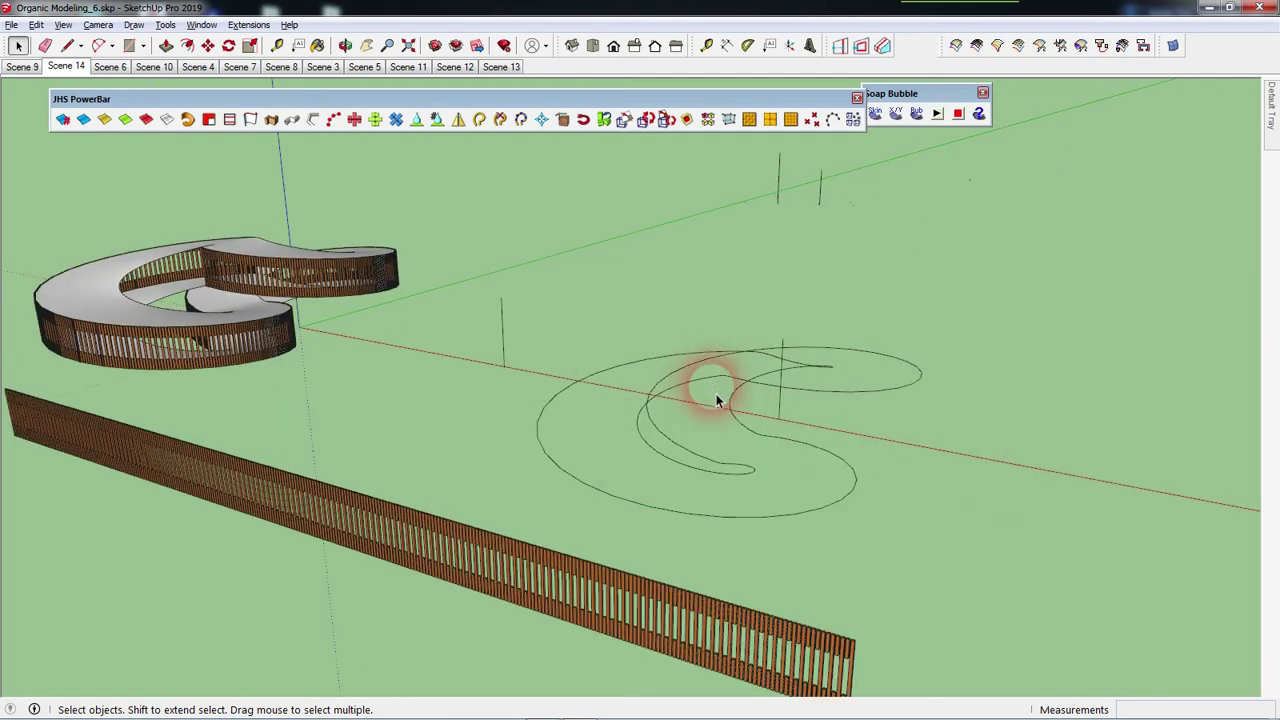
# Delete the short stray segments at the ends of the spiral curves.
pyautogui.moveTo(716, 400); pyautogui.dragTo(1009, 471, button='middle')
pyautogui.click(925, 448)
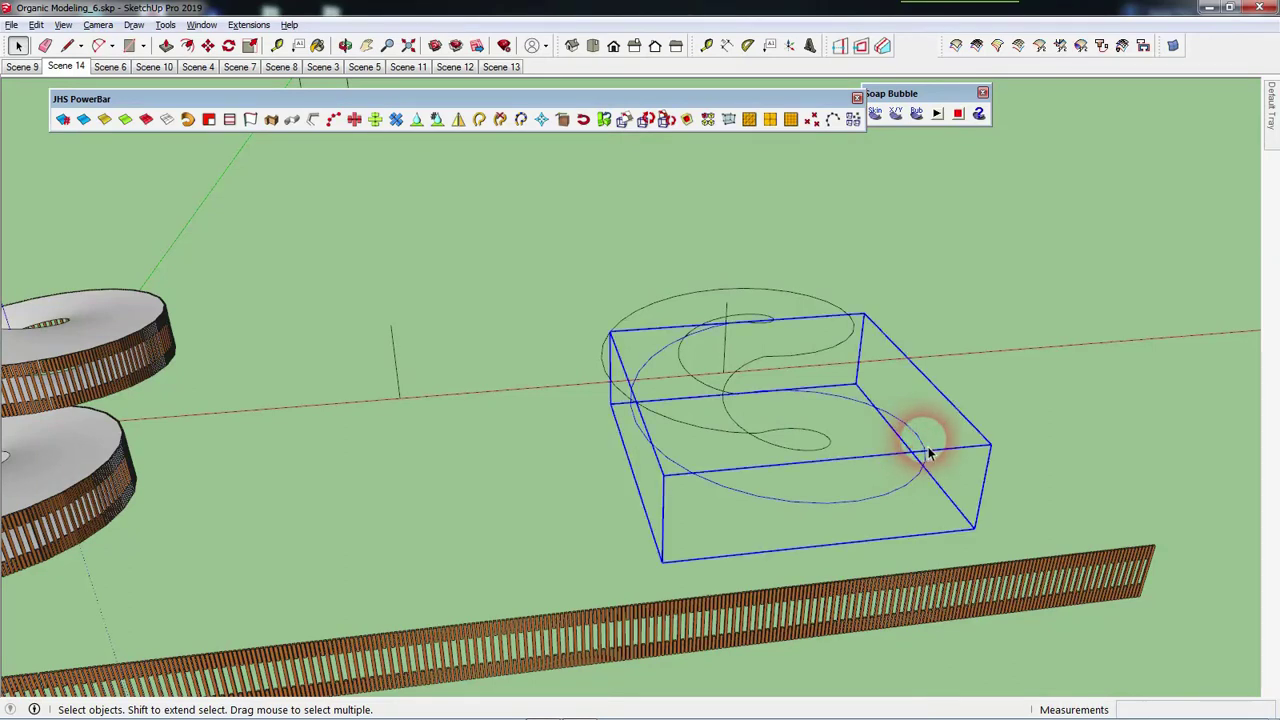
pyautogui.click(916, 394)
pyautogui.click(850, 336)
pyautogui.click(874, 360)
pyautogui.moveTo(880, 374)
pyautogui.mouseDown(button='middle')
pyautogui.moveTo(794, 400)
pyautogui.moveTo(543, 400)
pyautogui.moveTo(571, 374)
pyautogui.moveTo(528, 356)
pyautogui.mouseUp(button='middle')
pyautogui.click(588, 386)
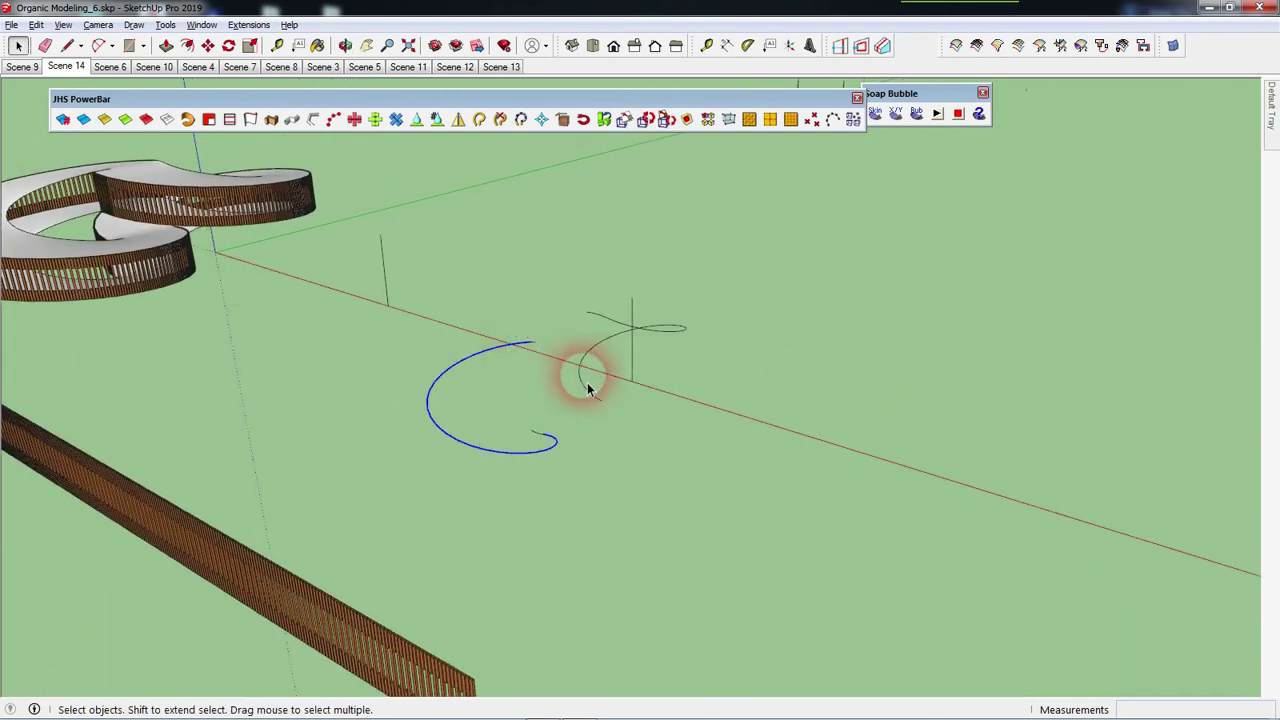
pyautogui.scroll(1, 686, 434)
pyautogui.click(657, 414)
pyautogui.scroll(1, 630, 380)
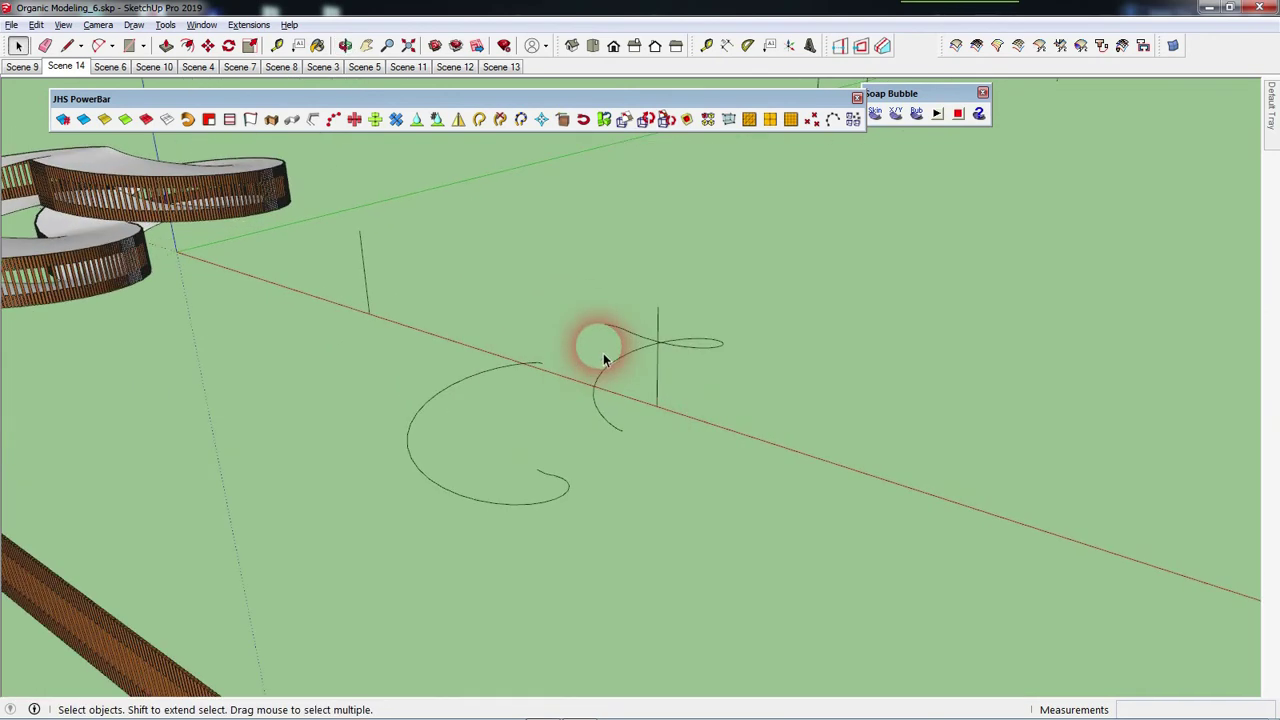
pyautogui.scroll(1, 612, 345)
pyautogui.click(645, 430)
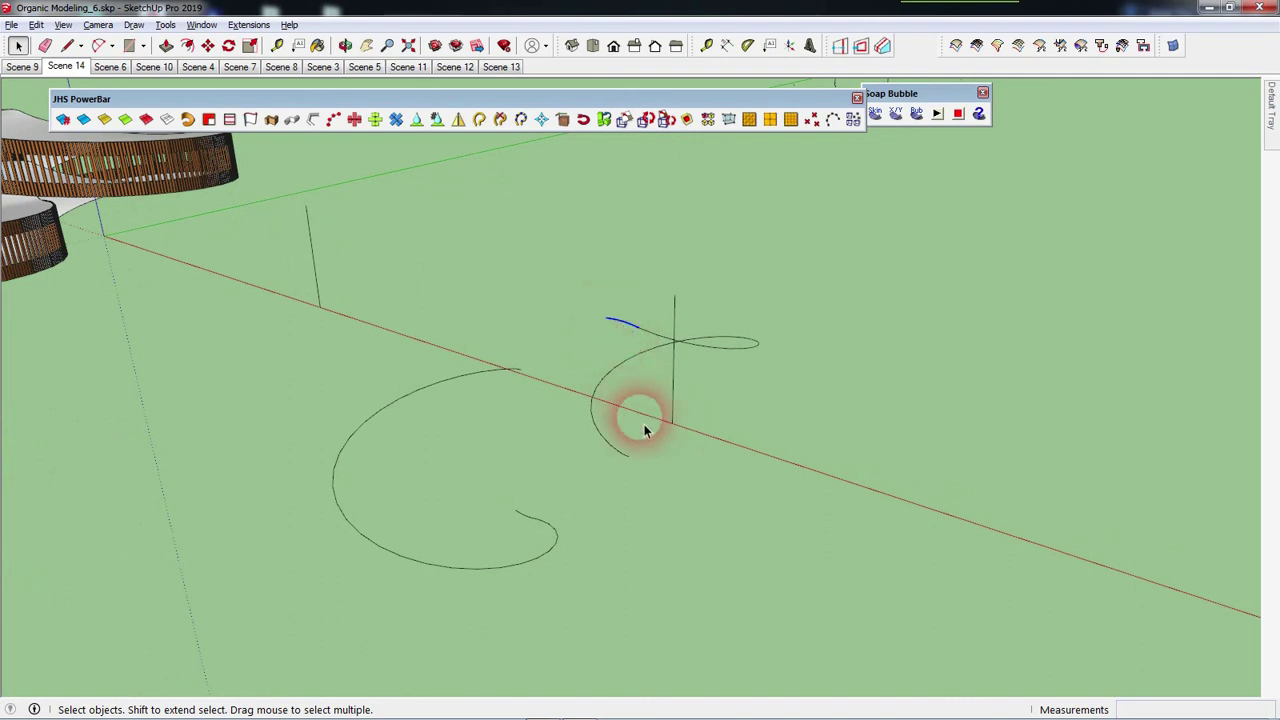
pyautogui.click(524, 535)
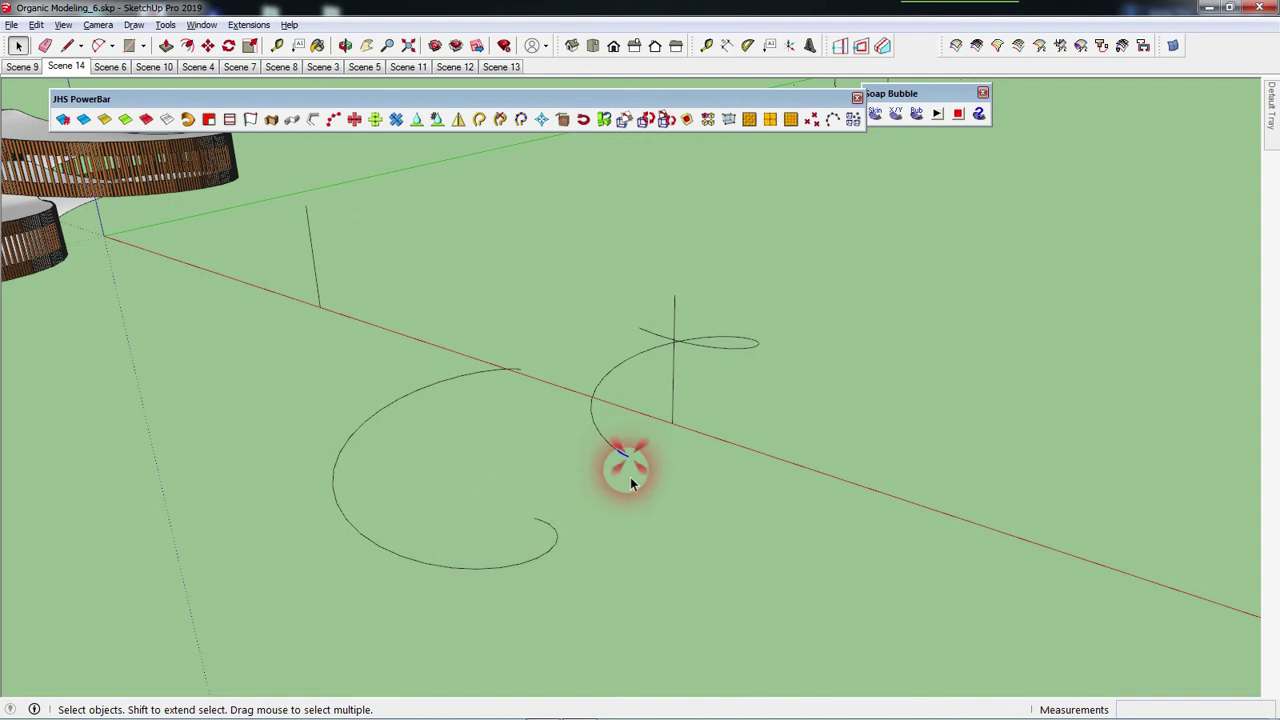
pyautogui.press('Delete')
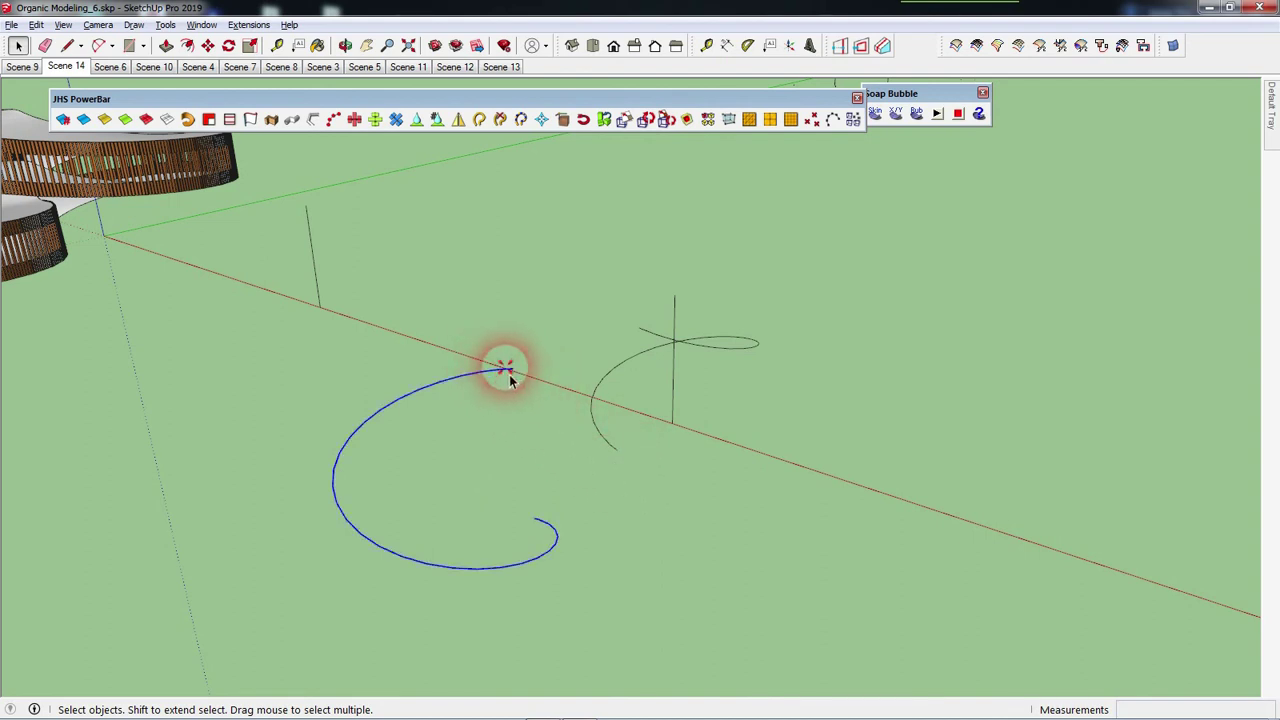
# Copy all the spiral curves to the right along the red axis.
pyautogui.click(597, 432)
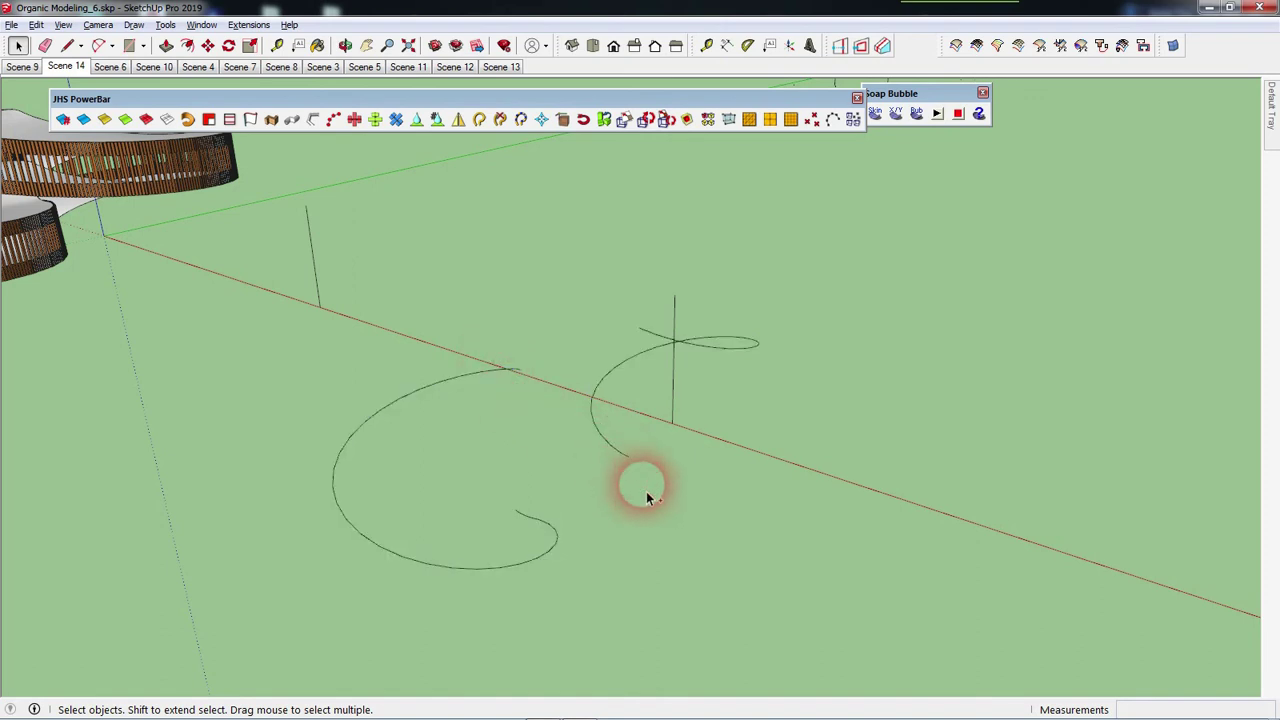
pyautogui.moveTo(590, 378)
pyautogui.mouseDown(button='middle')
pyautogui.moveTo(537, 425)
pyautogui.moveTo(597, 429)
pyautogui.moveTo(583, 395)
pyautogui.moveTo(689, 482)
pyautogui.moveTo(827, 558)
pyautogui.mouseUp(button='middle')
pyautogui.moveTo(827, 558); pyautogui.dragTo(500, 337)
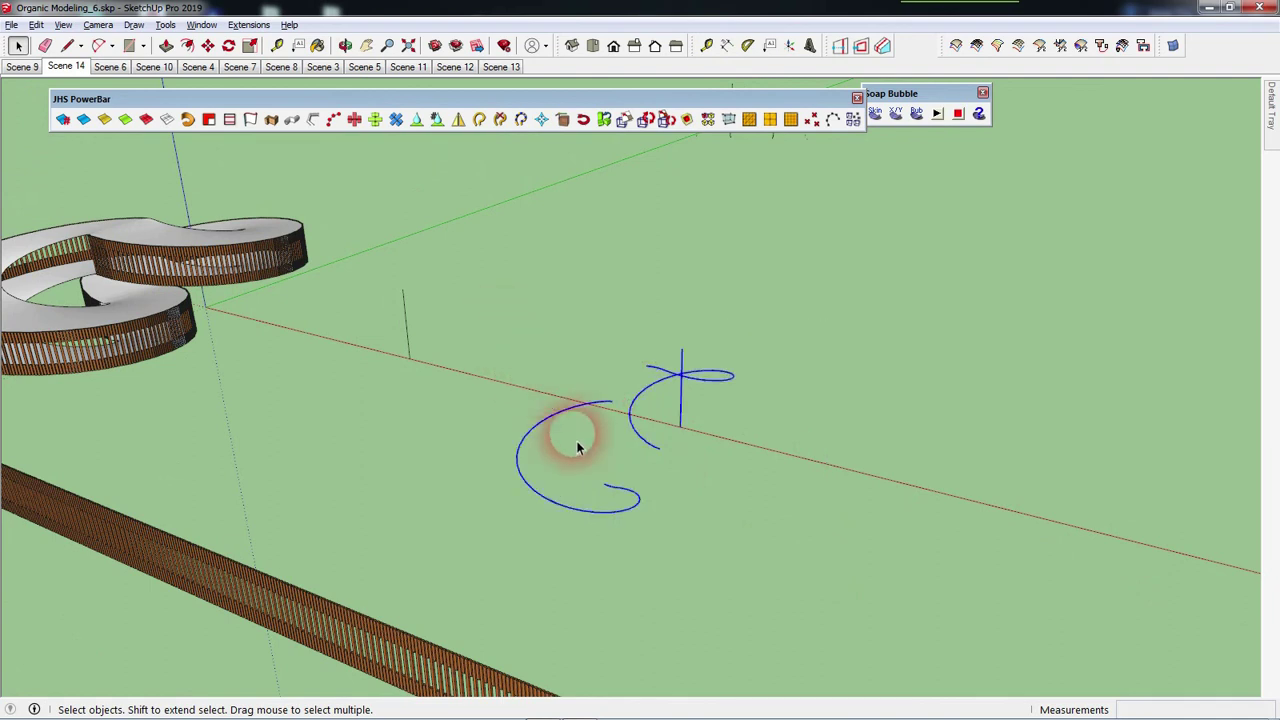
pyautogui.press('m')
pyautogui.click(689, 435)
pyautogui.press('ctrl')
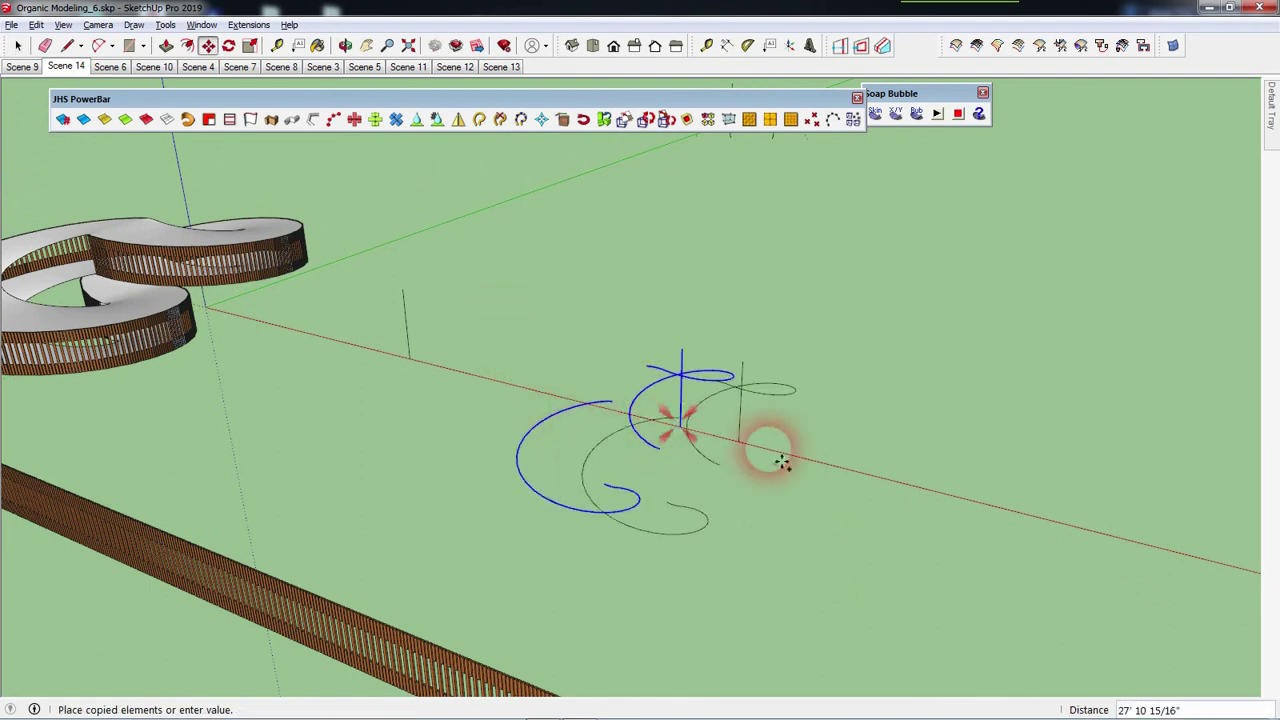
pyautogui.click(990, 508)
pyautogui.press('space')
pyautogui.click(742, 456)
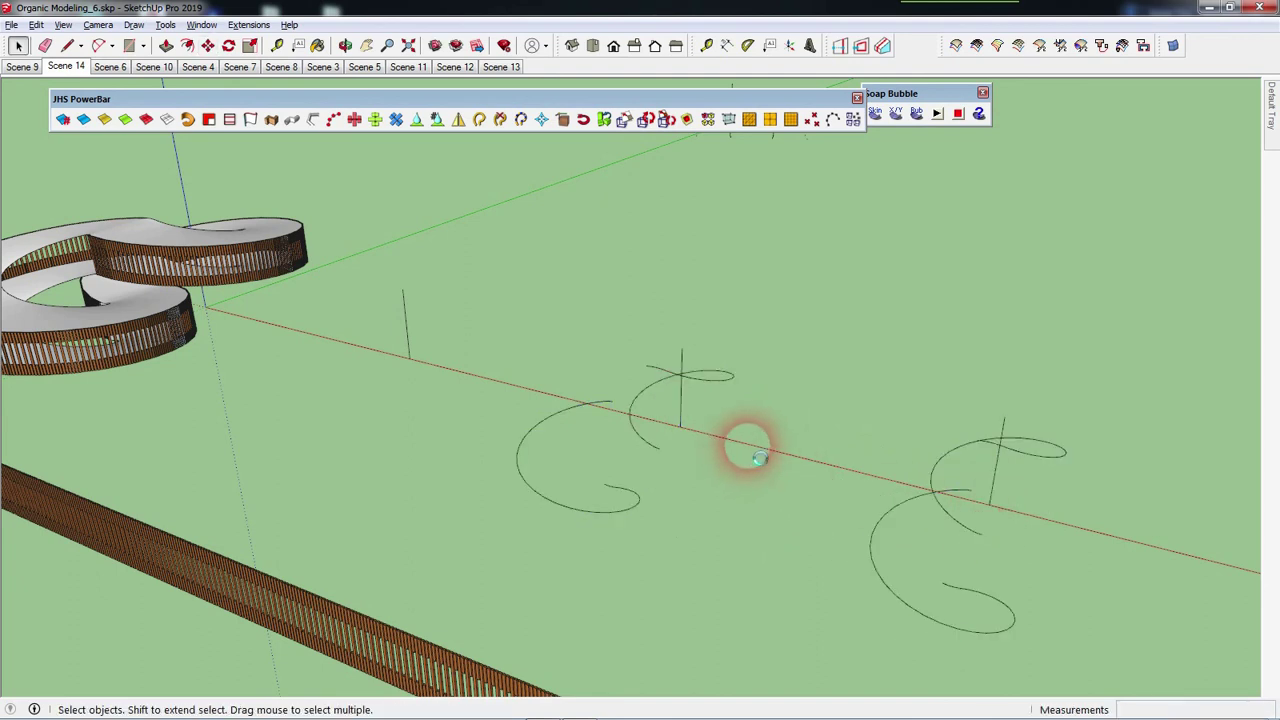